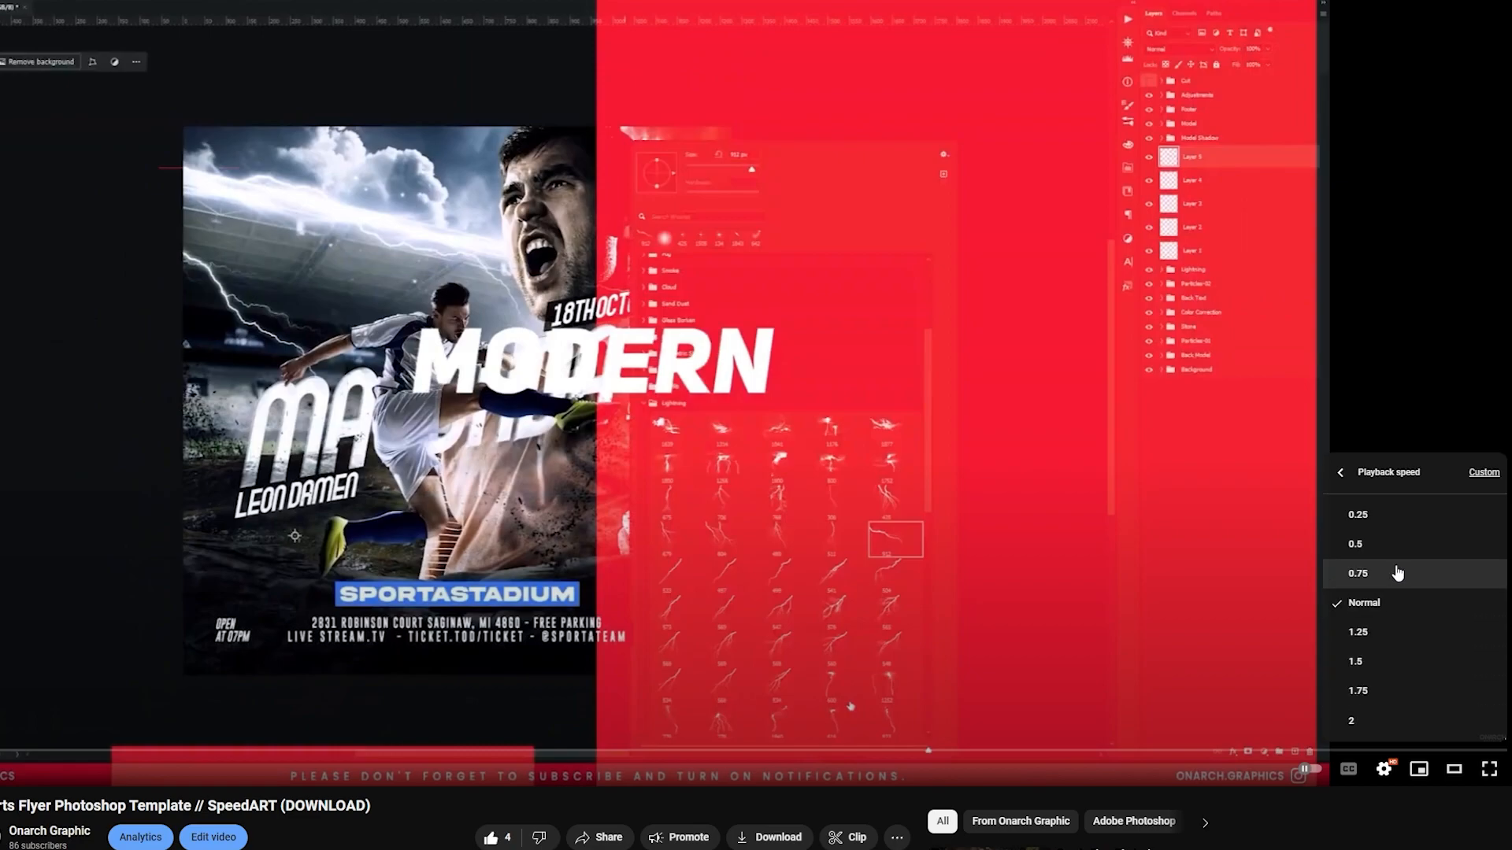
- Set the tutorial video's playback speed to 0.25 and close the gear settings menu
{"action": "left_click", "coordinate": [1401, 520]}
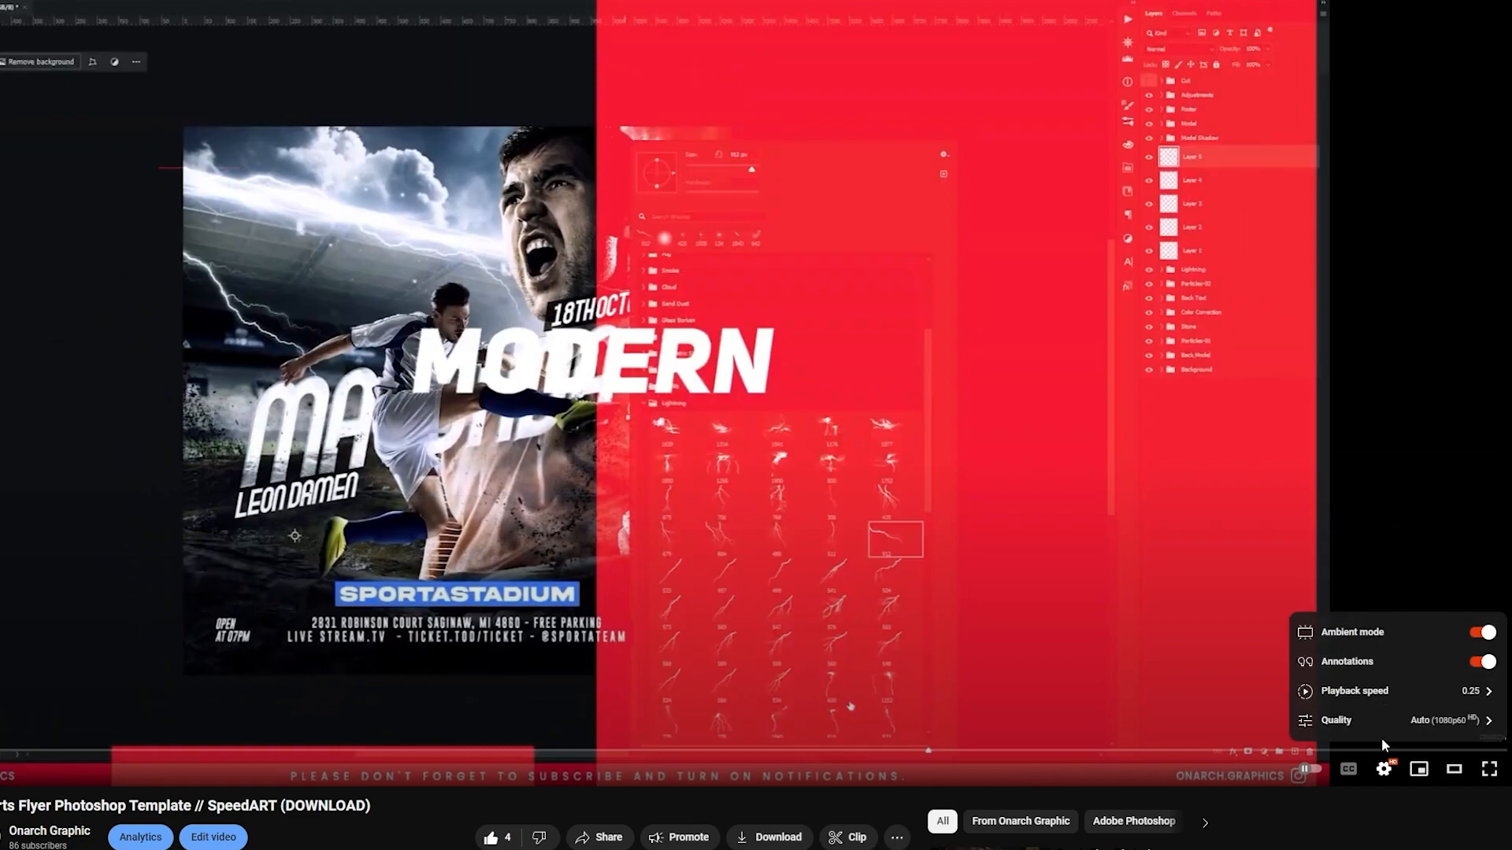
{"action": "left_click", "coordinate": [1385, 769]}
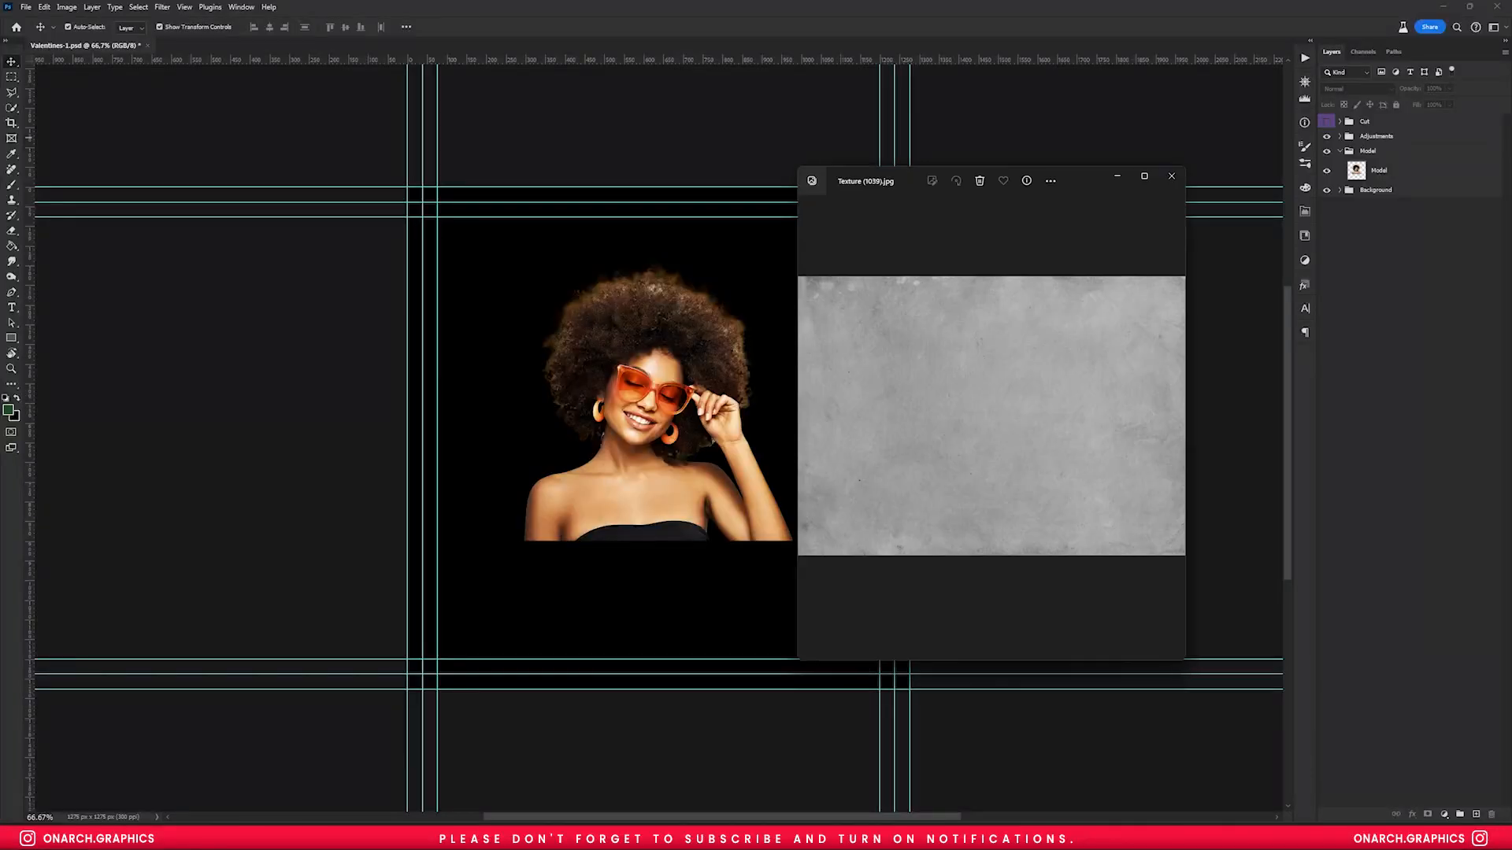
{"action": "left_click", "coordinate": [1173, 176]}
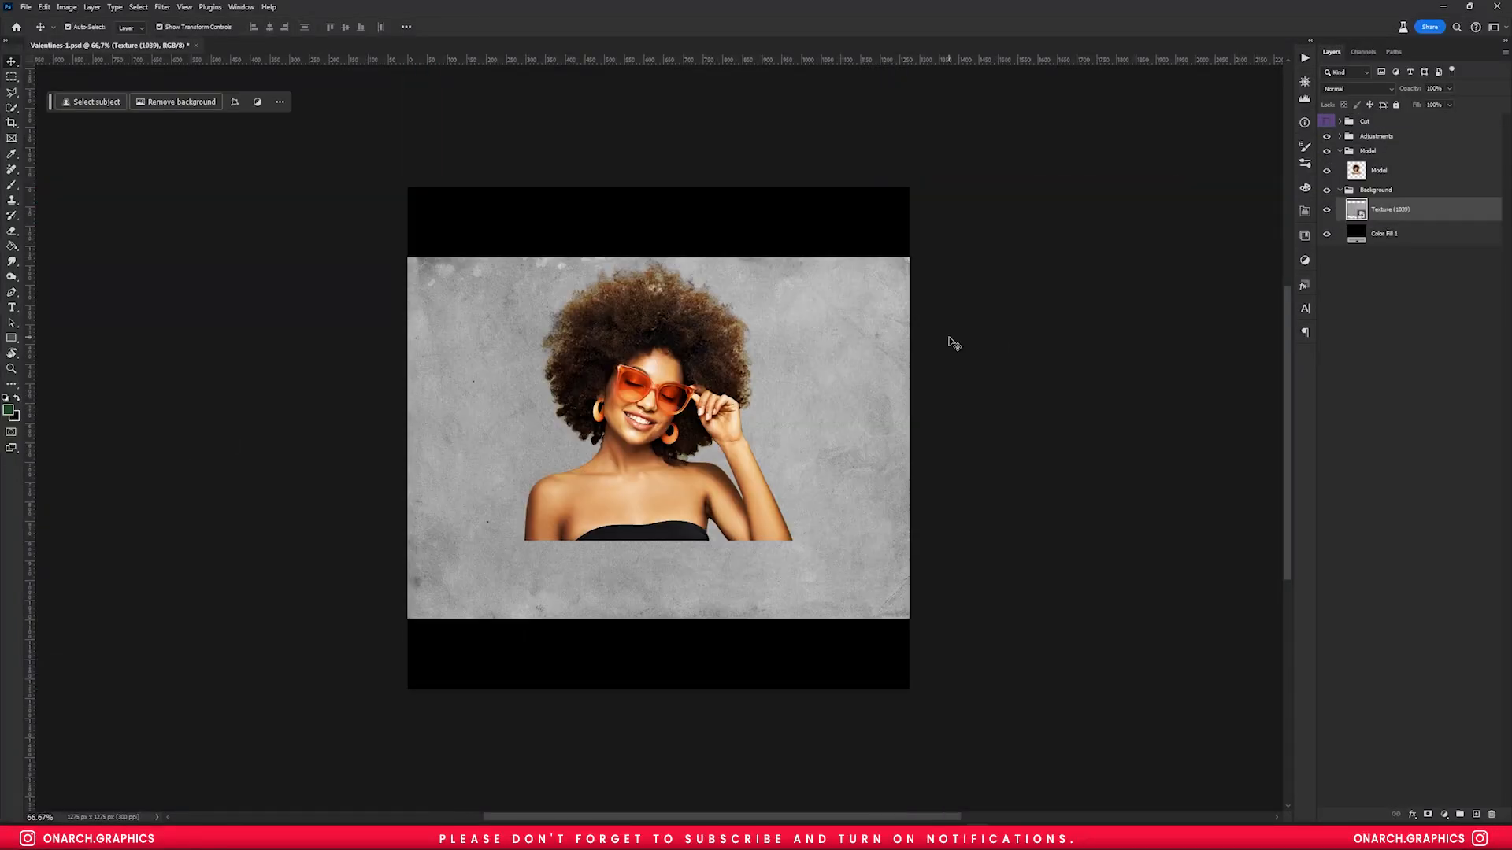
- Darken the concrete texture with a Curves adjustment
{"action": "key", "text": "ctrl+m"}
{"action": "left_click_drag", "start_coordinate": [1100, 343], "coordinate": [1113, 338]}
{"action": "key", "text": "Return"}
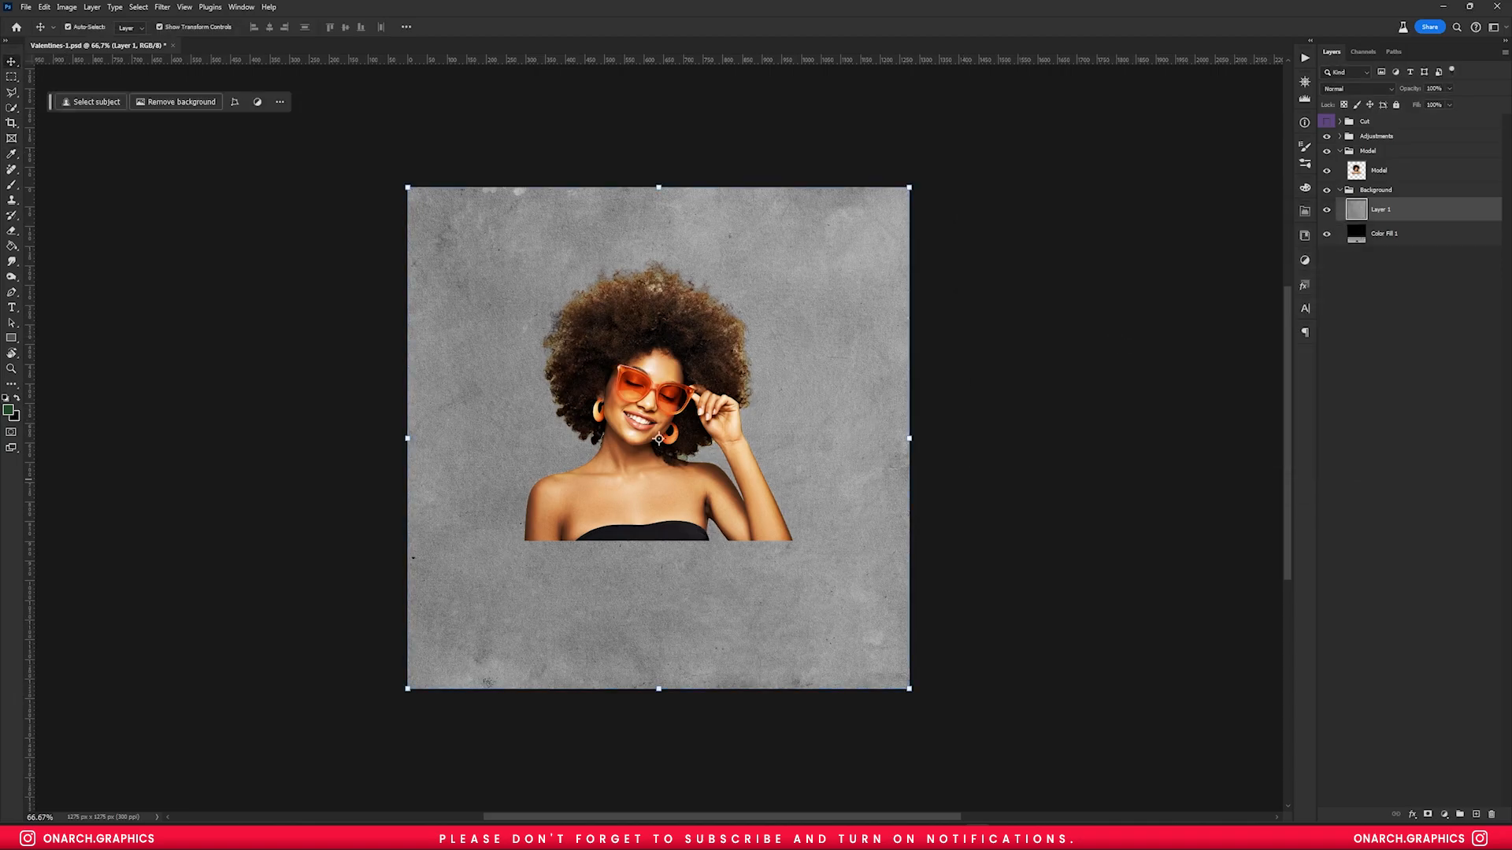
- Place the stone texture, blend it using Blend If, and hide the woman's group
{"action": "key", "text": "Return"}
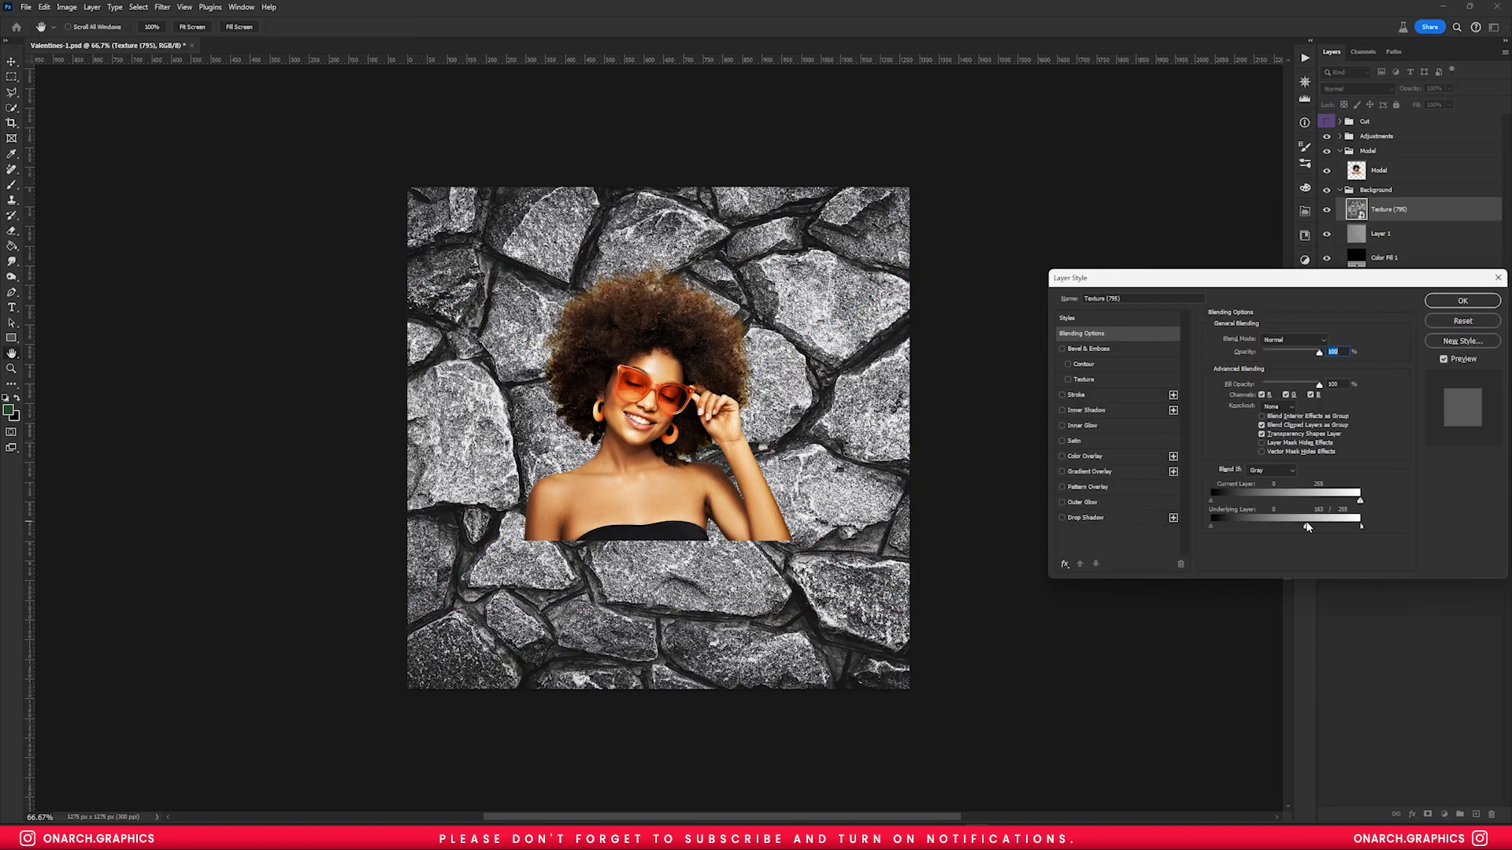
{"action": "left_click_drag", "start_coordinate": [1360, 526], "coordinate": [1206, 513]}
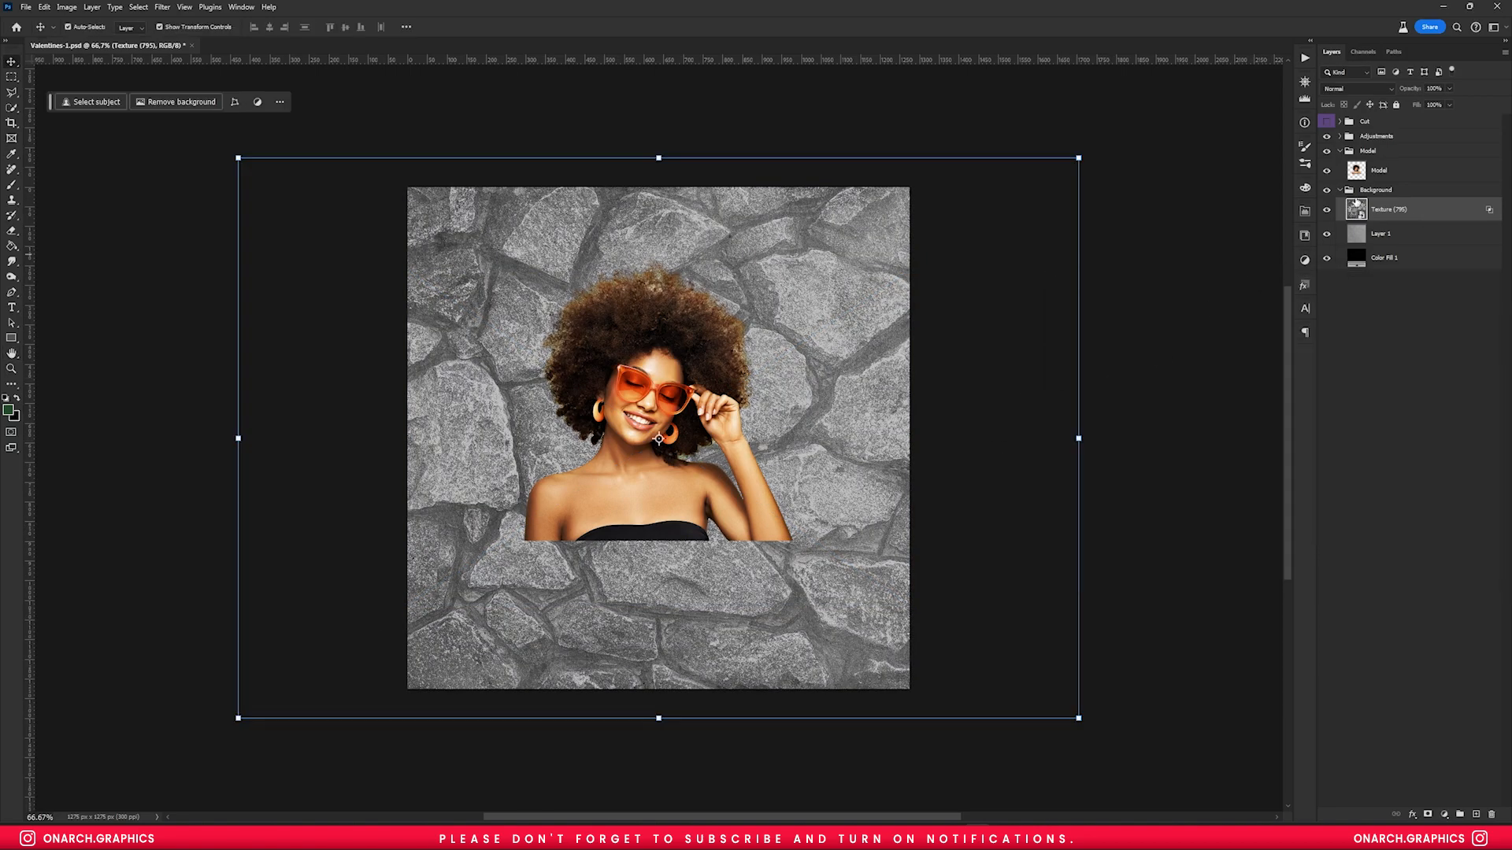
{"action": "left_click", "coordinate": [1327, 209]}
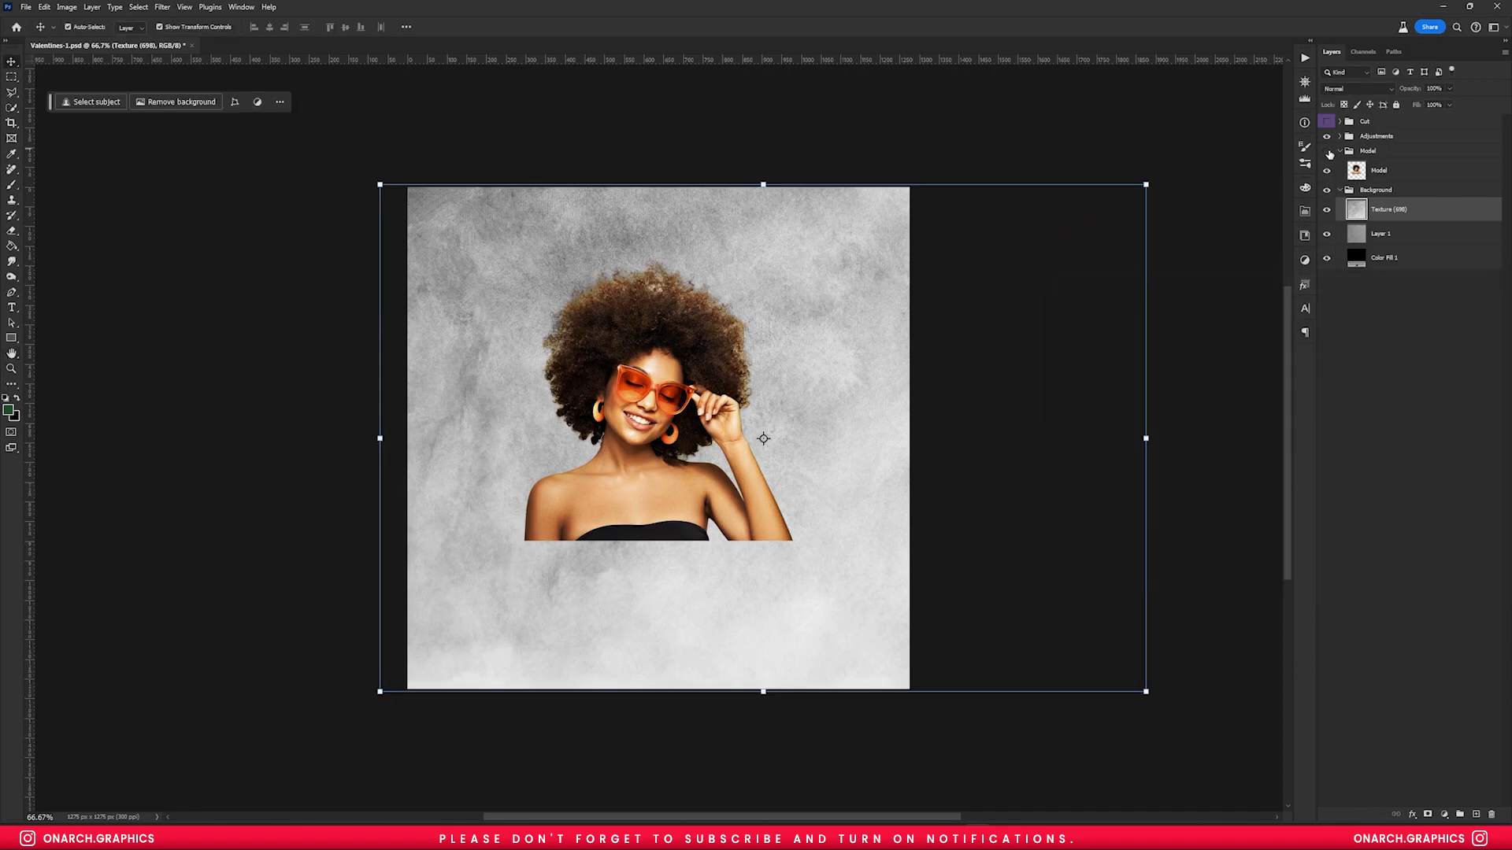
{"action": "left_click", "coordinate": [1328, 151]}
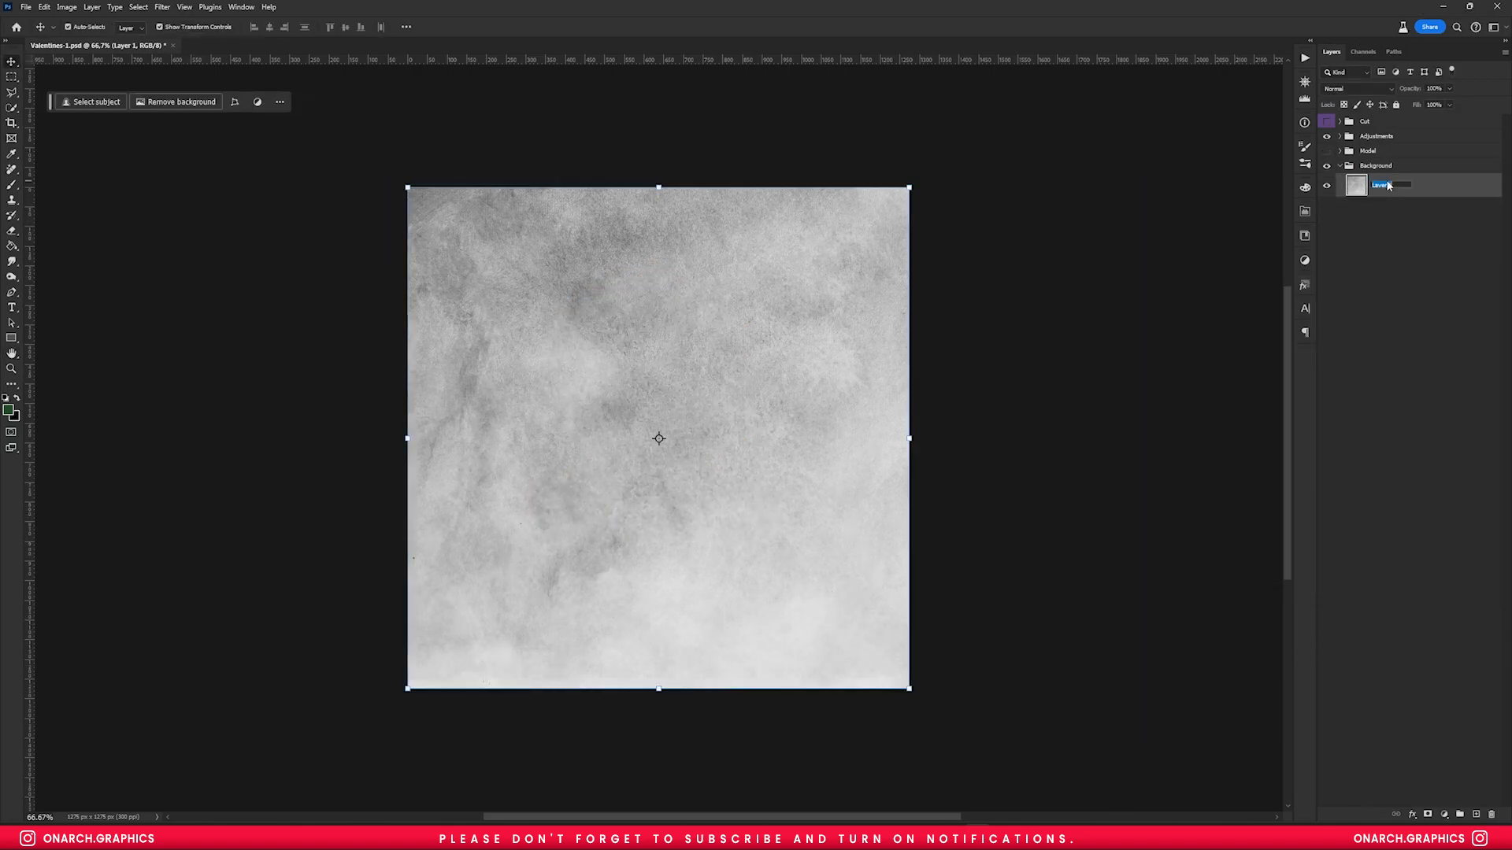
- Select the 1800 px brush from the Fog brush folder
{"action": "right_click", "coordinate": [506, 557]}
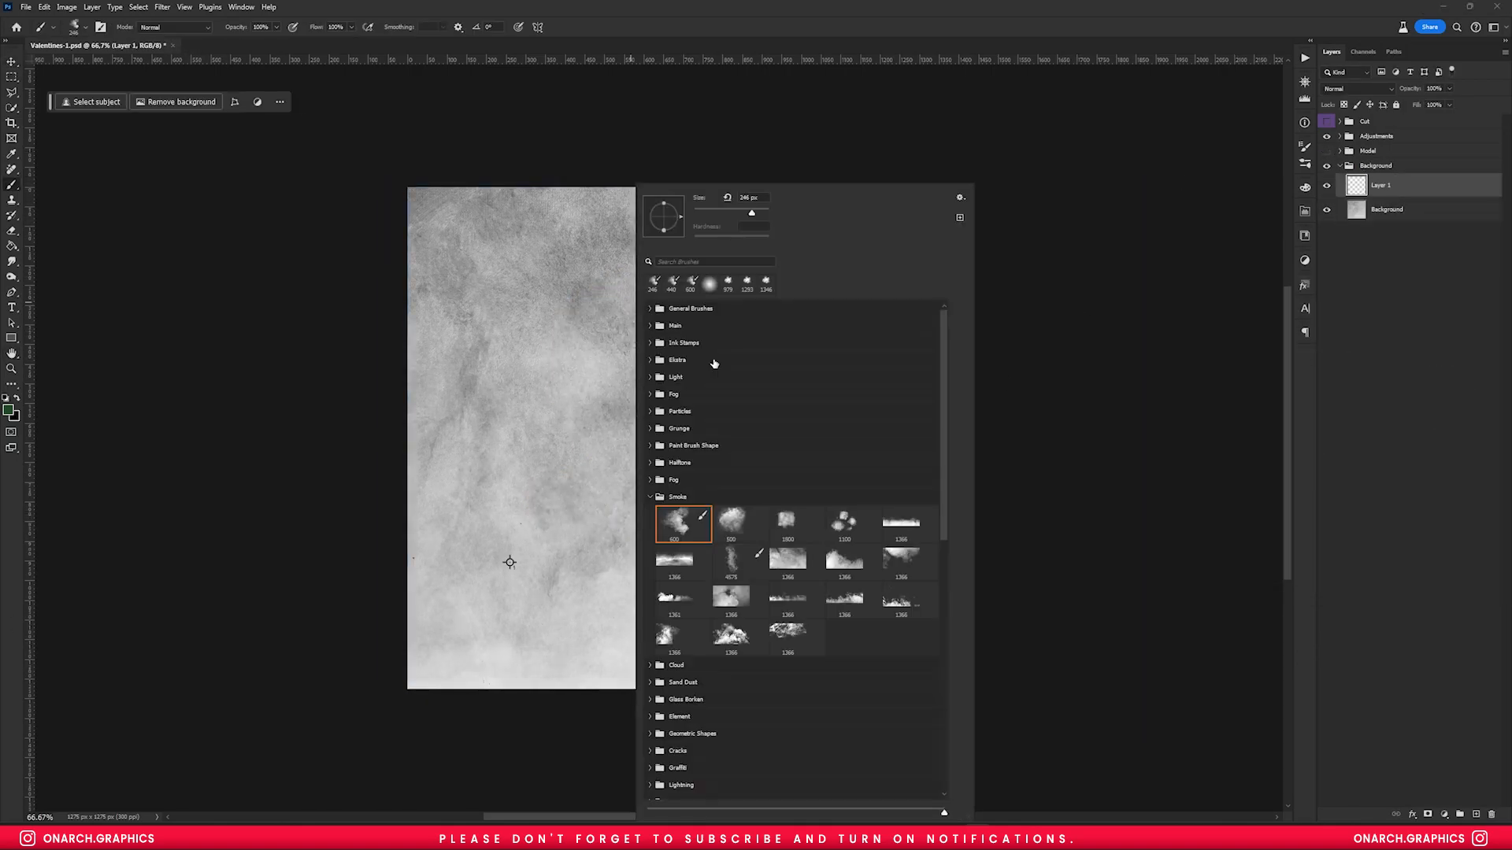
{"action": "key", "text": "Escape"}
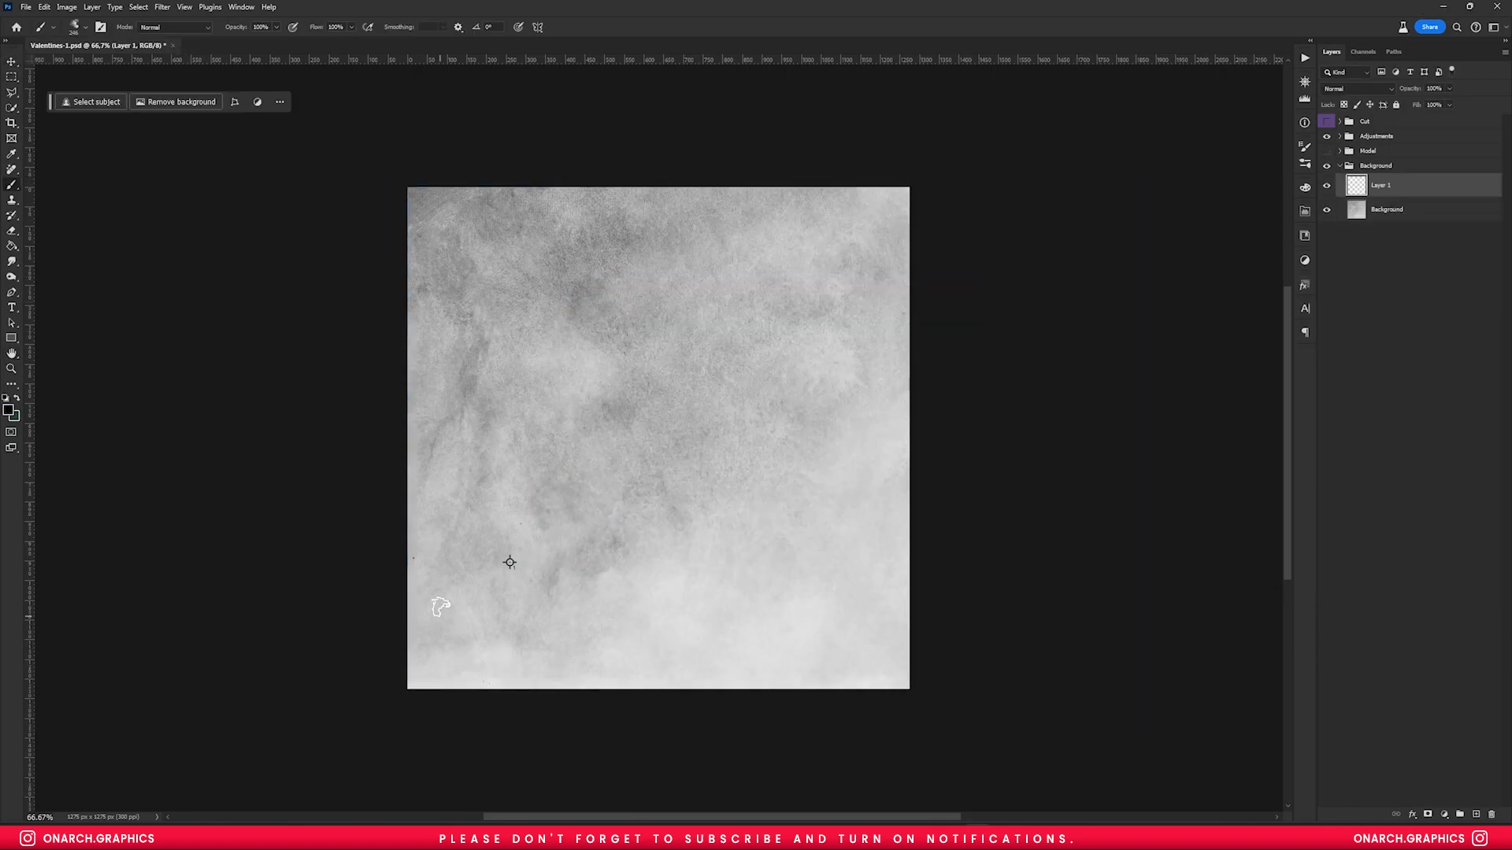
{"action": "right_click", "coordinate": [477, 583]}
{"action": "double_click", "coordinate": [702, 521]}
{"action": "right_click", "coordinate": [634, 523]}
{"action": "double_click", "coordinate": [682, 521]}
{"action": "right_click", "coordinate": [731, 512]}
{"action": "left_click", "coordinate": [750, 497]}
{"action": "left_click", "coordinate": [750, 480]}
{"action": "left_click", "coordinate": [762, 501]}
- Paint dark fog across the canvas top and set that layer's opacity to 55%
{"action": "left_click", "coordinate": [762, 501]}
{"action": "mouse_move", "coordinate": [685, 268]}
{"action": "left_mouse_down"}
{"action": "mouse_move", "coordinate": [891, 229]}
{"action": "mouse_move", "coordinate": [524, 344]}
{"action": "mouse_move", "coordinate": [788, 206]}
{"action": "left_mouse_up"}
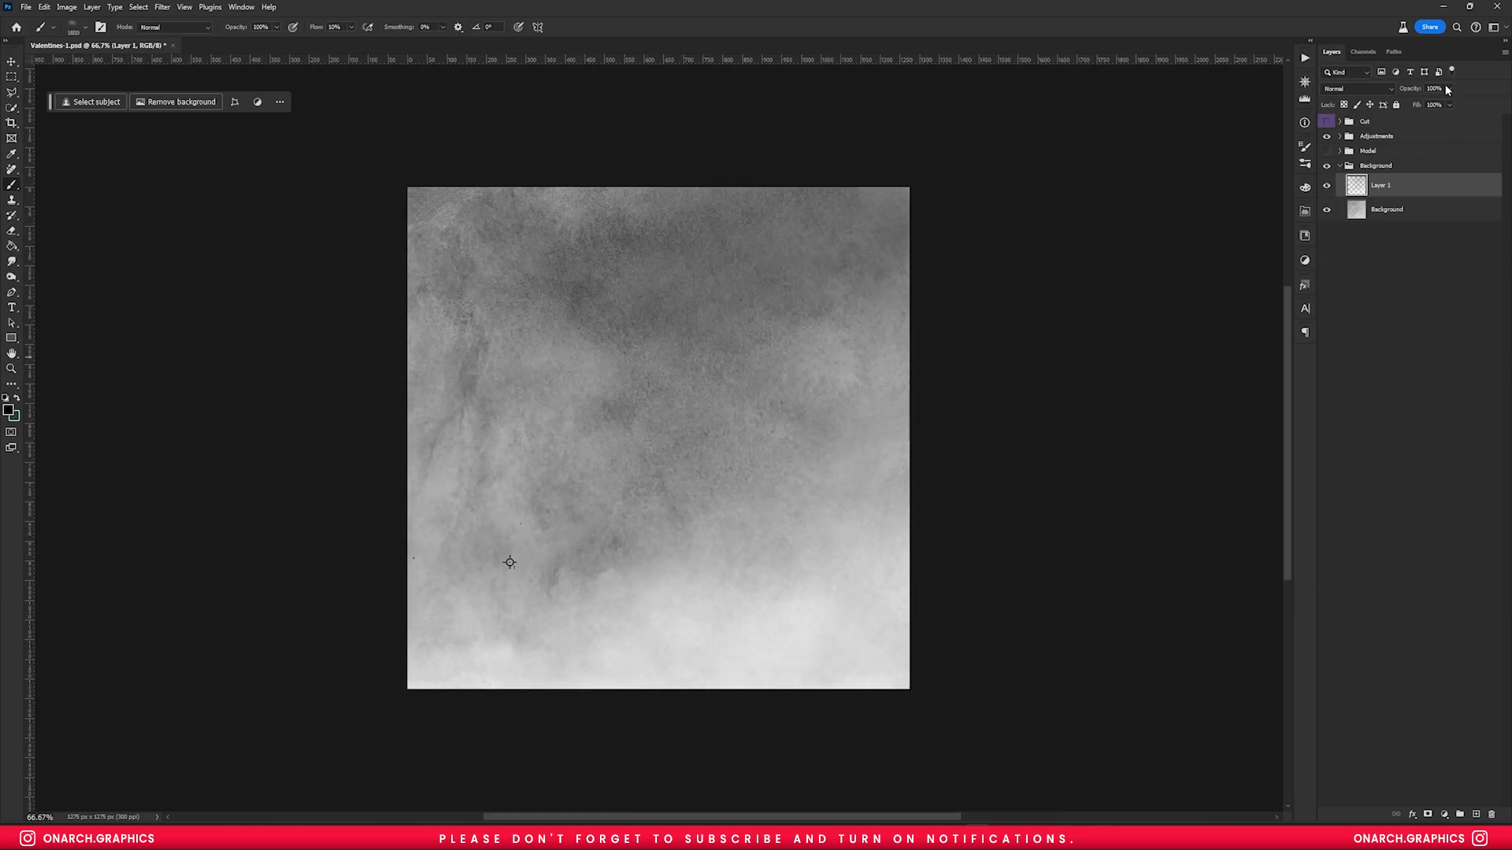
{"action": "left_click", "coordinate": [1417, 92]}
{"action": "type", "text": "55"}
{"action": "key", "text": "Return"}
- Add a new layer and try a 20 px calligraphy brush stroke, then undo it
{"action": "key", "text": "ctrl+shift+alt+n"}
{"action": "right_click", "coordinate": [784, 508]}
{"action": "left_click", "coordinate": [800, 480]}
{"action": "scroll", "coordinate": [878, 570], "scroll_direction": "down", "scroll_amount": 7}
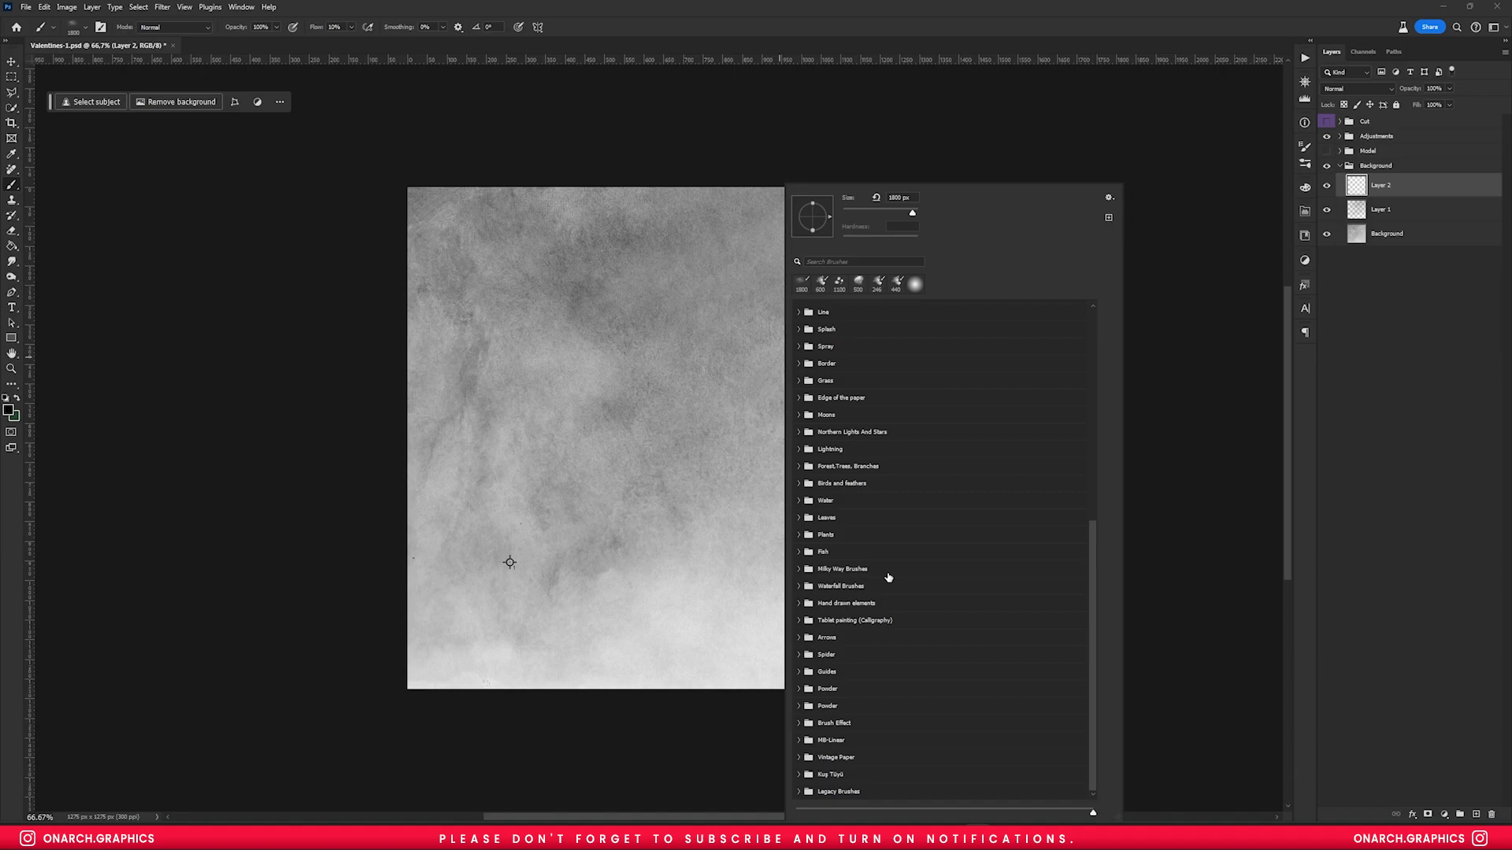
{"action": "left_click", "coordinate": [798, 620]}
{"action": "double_click", "coordinate": [820, 647]}
{"action": "left_click_drag", "start_coordinate": [508, 567], "coordinate": [783, 594]}
{"action": "key", "text": "ctrl+z"}
- Choose the 2510 px Powder brush at 100% flow and resize it to 1085 px
{"action": "right_click", "coordinate": [730, 590]}
{"action": "double_click", "coordinate": [772, 644]}
{"action": "right_click", "coordinate": [703, 523]}
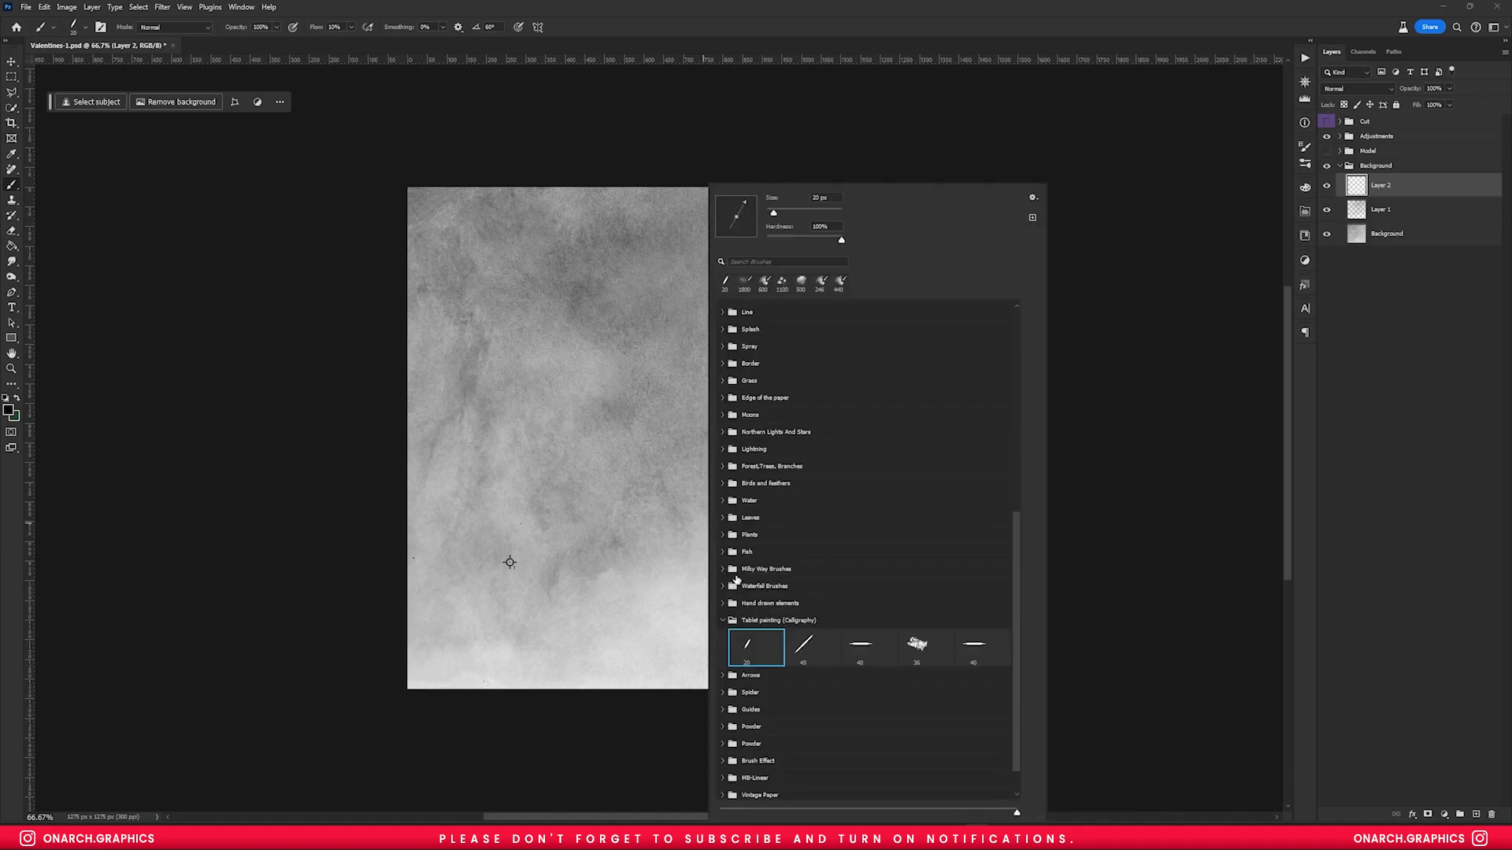
{"action": "left_click", "coordinate": [722, 620]}
{"action": "left_click", "coordinate": [722, 688]}
{"action": "left_click", "coordinate": [722, 688]}
{"action": "left_click", "coordinate": [722, 705]}
{"action": "double_click", "coordinate": [780, 752]}
{"action": "left_click", "coordinate": [708, 607]}
{"action": "key", "text": "ctrl+z"}
{"action": "key", "text": "shift+0"}
{"action": "left_click_drag", "start_coordinate": [580, 405], "coordinate": [479, 408]}
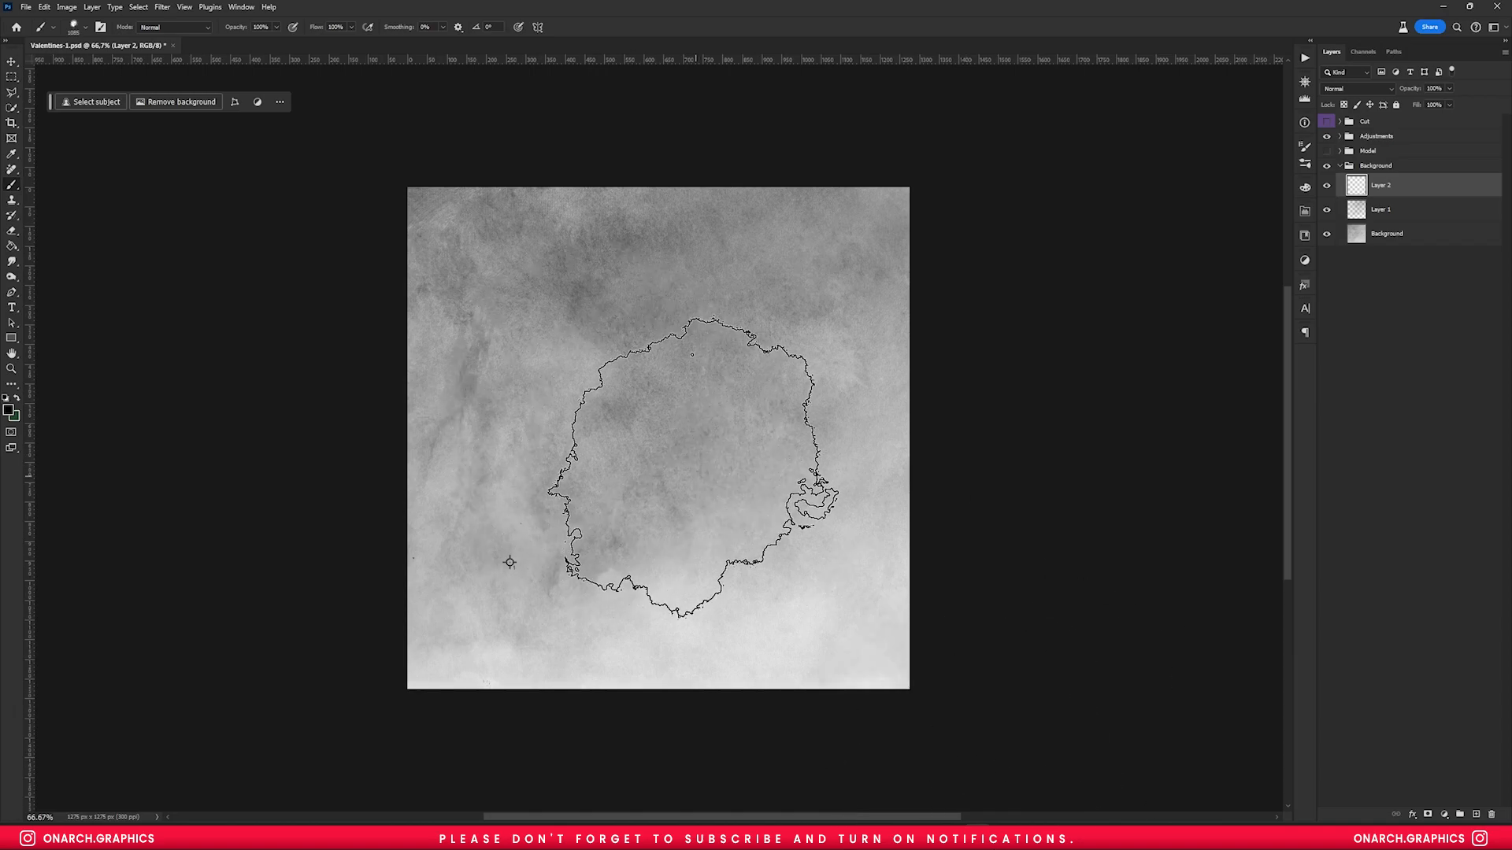
- Stamp a white powder cloud and resize and reposition it on the canvas
{"action": "scroll", "coordinate": [689, 474], "scroll_direction": "down", "scroll_amount": 1}
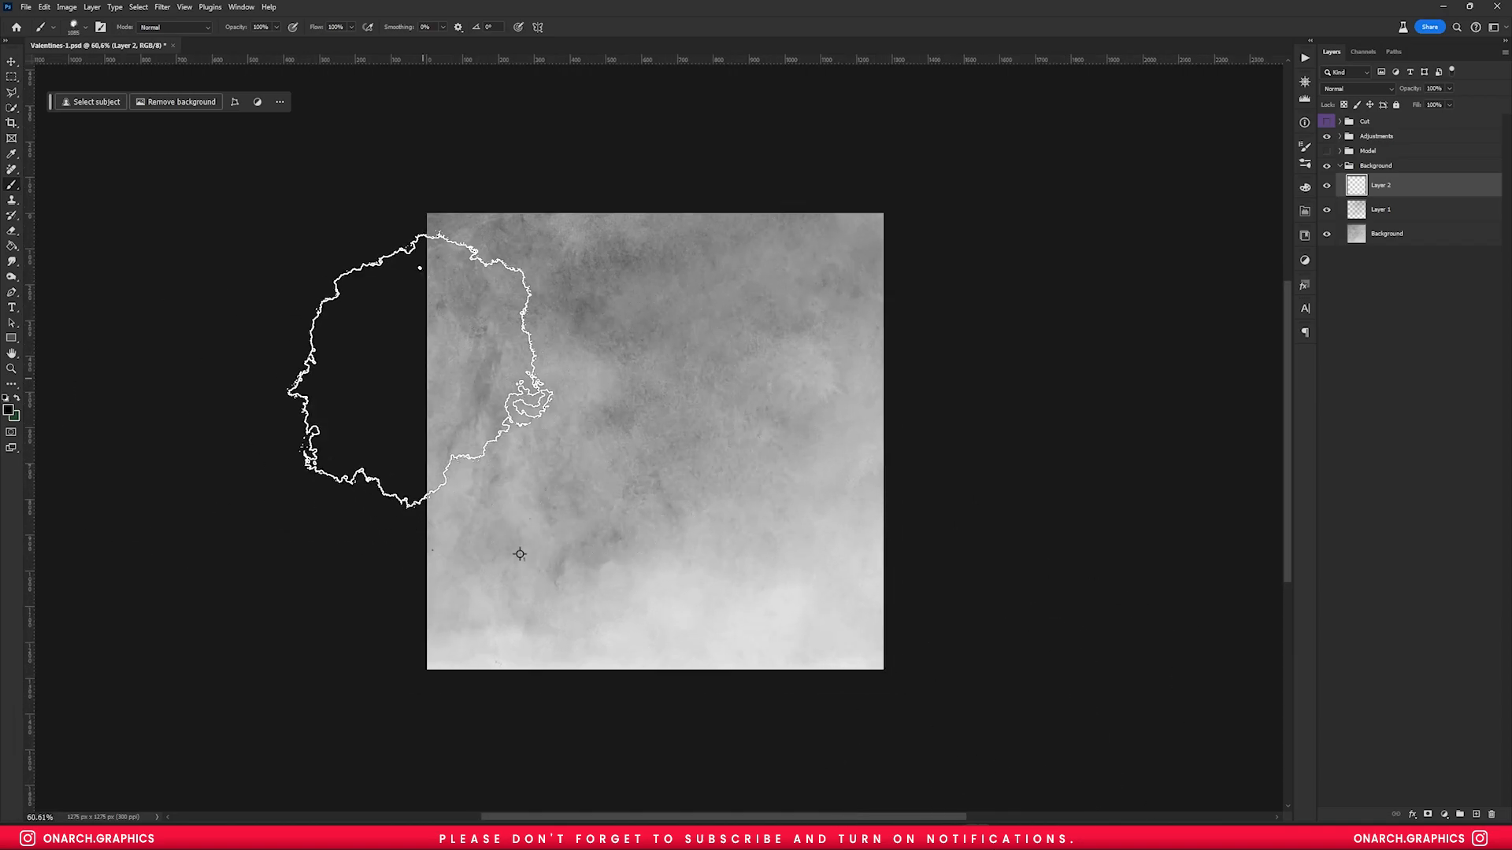
{"action": "left_click", "coordinate": [5, 398]}
{"action": "left_click", "coordinate": [17, 398]}
{"action": "left_click", "coordinate": [657, 443]}
{"action": "key", "text": "ctrl+t"}
{"action": "left_click_drag", "start_coordinate": [748, 400], "coordinate": [965, 613]}
{"action": "key", "text": "Return"}
{"action": "key", "text": "v"}
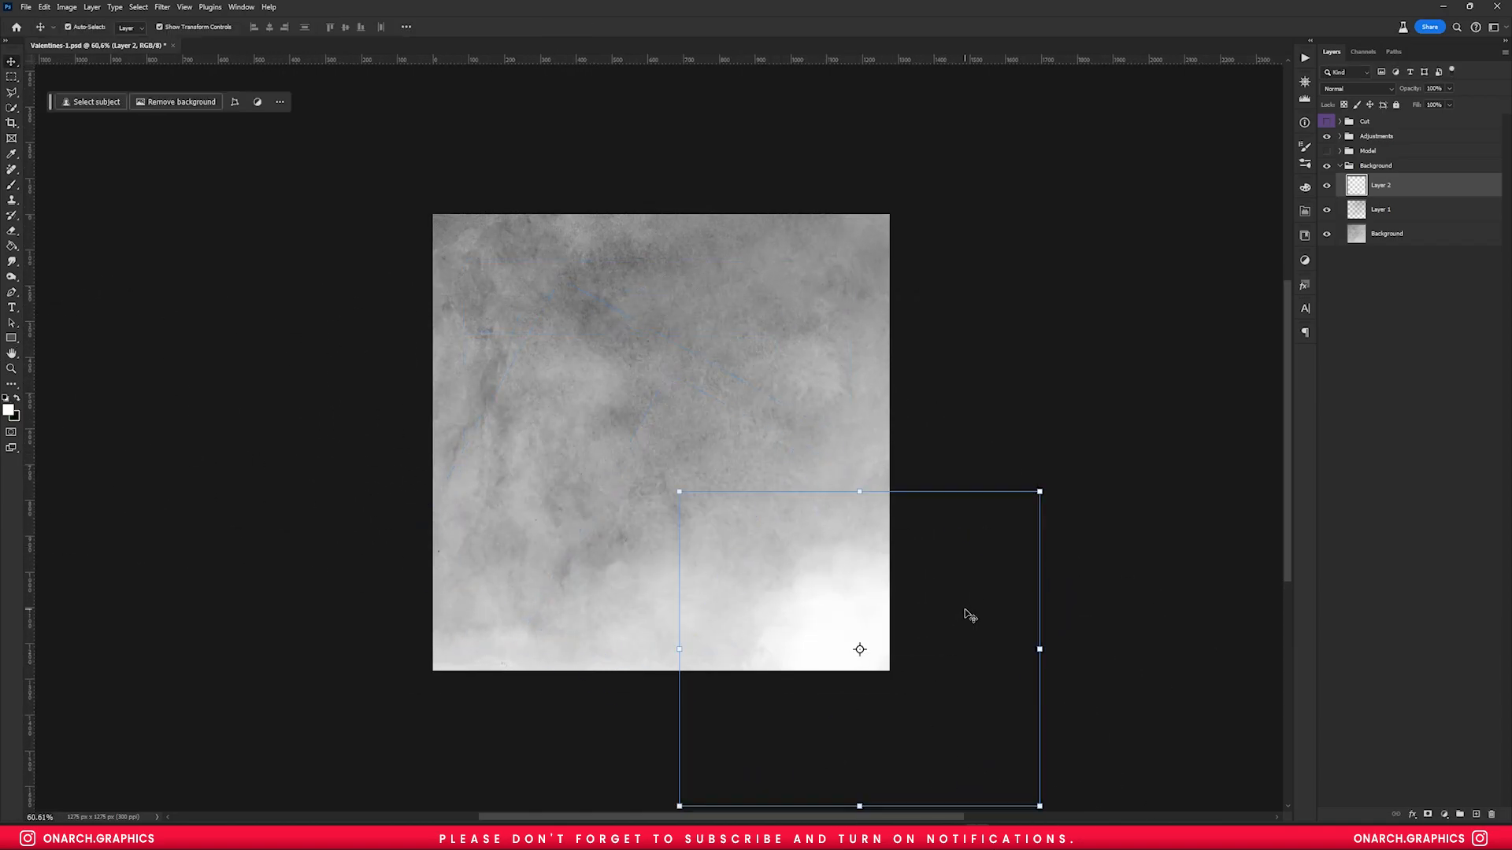
{"action": "left_click_drag", "start_coordinate": [825, 645], "coordinate": [690, 339]}
- Darken the fog layer further with black paint using a soft brush
{"action": "left_click", "coordinate": [1381, 210]}
{"action": "key", "text": "b"}
{"action": "right_click", "coordinate": [660, 432]}
{"action": "double_click", "coordinate": [709, 563]}
{"action": "key", "text": "x"}
{"action": "mouse_move", "coordinate": [592, 563]}
{"action": "left_mouse_down"}
{"action": "mouse_move", "coordinate": [418, 634]}
{"action": "mouse_move", "coordinate": [1106, 304]}
{"action": "left_mouse_up"}
- Move the powder cloud to the bottom-right and place a rotated copy at the bottom-left
{"action": "key", "text": "v"}
{"action": "left_click_drag", "start_coordinate": [752, 351], "coordinate": [927, 675]}
{"action": "key", "text": "ctrl+j"}
{"action": "left_click_drag", "start_coordinate": [973, 589], "coordinate": [971, 688]}
{"action": "left_click_drag", "start_coordinate": [870, 662], "coordinate": [490, 619]}
{"action": "key", "text": "Return"}
{"action": "scroll", "coordinate": [682, 615], "scroll_direction": "up", "scroll_amount": 5}
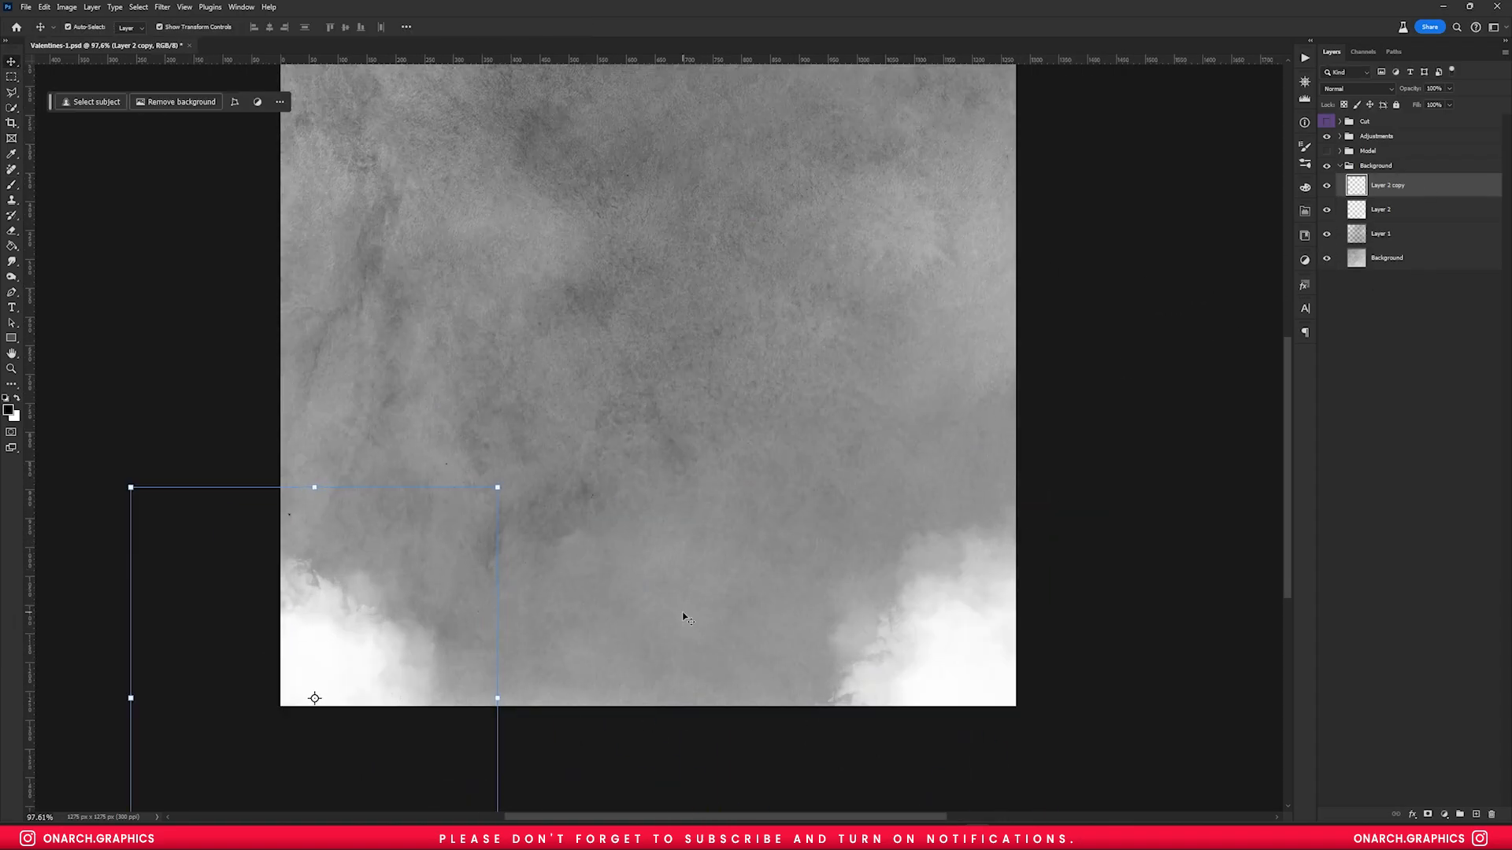
{"action": "left_click_drag", "start_coordinate": [350, 571], "coordinate": [357, 589]}
{"action": "scroll", "coordinate": [529, 556], "scroll_direction": "down", "scroll_amount": 3}
- On a new layer, stamp a white powder cloud and move it to the bottom edge
{"action": "key", "text": "ctrl+shift+alt+n"}
{"action": "key", "text": "b"}
{"action": "right_click", "coordinate": [538, 555]}
{"action": "double_click", "coordinate": [699, 732]}
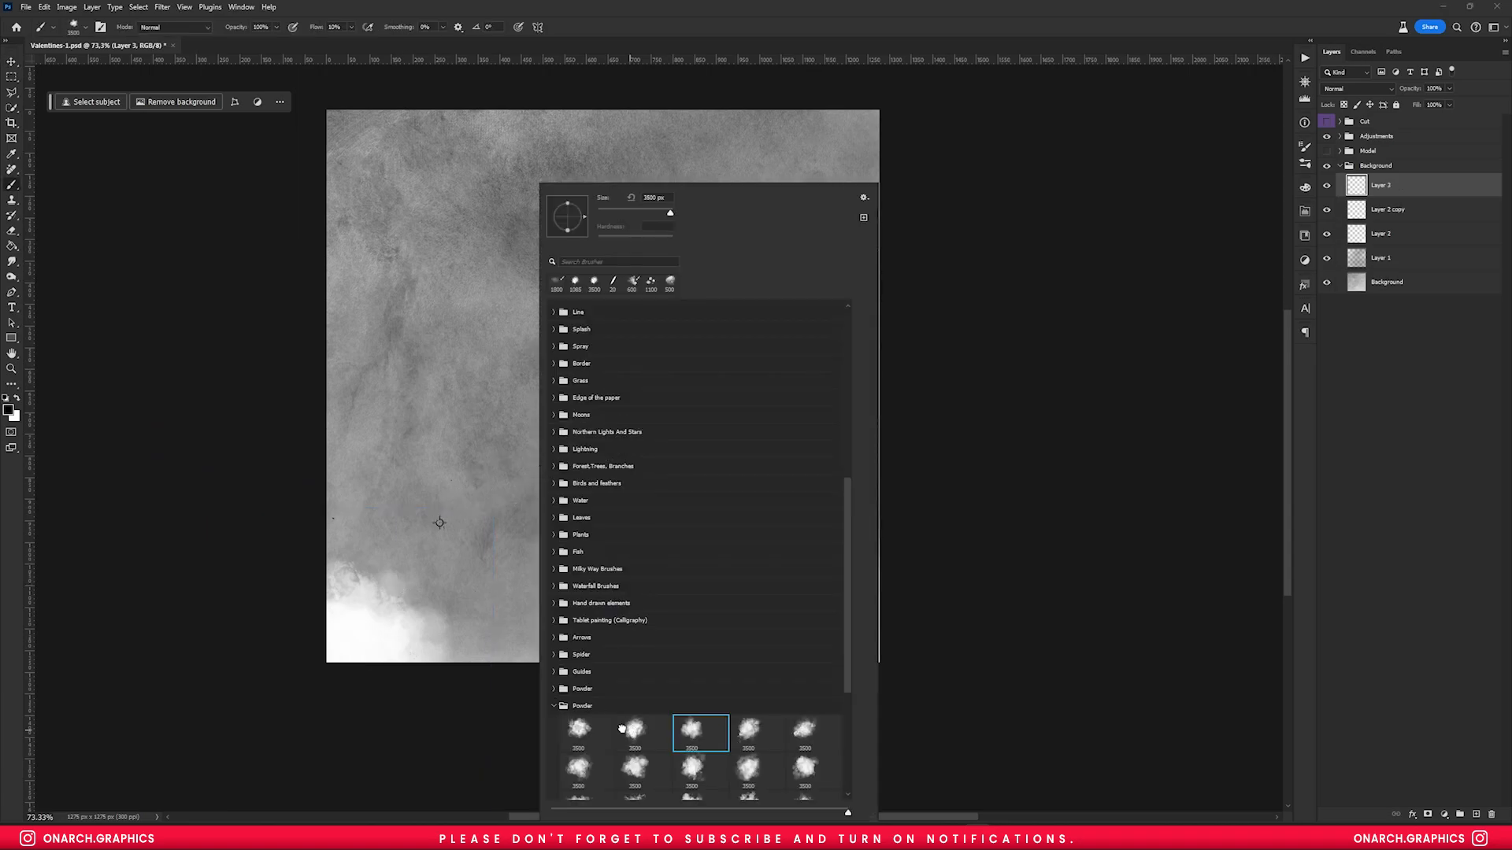
{"action": "key", "text": "x"}
{"action": "left_click", "coordinate": [614, 438]}
{"action": "key", "text": "ctrl+t"}
{"action": "left_click_drag", "start_coordinate": [657, 414], "coordinate": [748, 647]}
- Duplicate the white cloud, flip the copy horizontally, and move it to the right
{"action": "key", "text": "ctrl+j"}
{"action": "right_click", "coordinate": [583, 634]}
{"action": "left_click", "coordinate": [615, 613]}
{"action": "left_click_drag", "start_coordinate": [863, 705], "coordinate": [812, 638]}
{"action": "key", "text": "Return"}
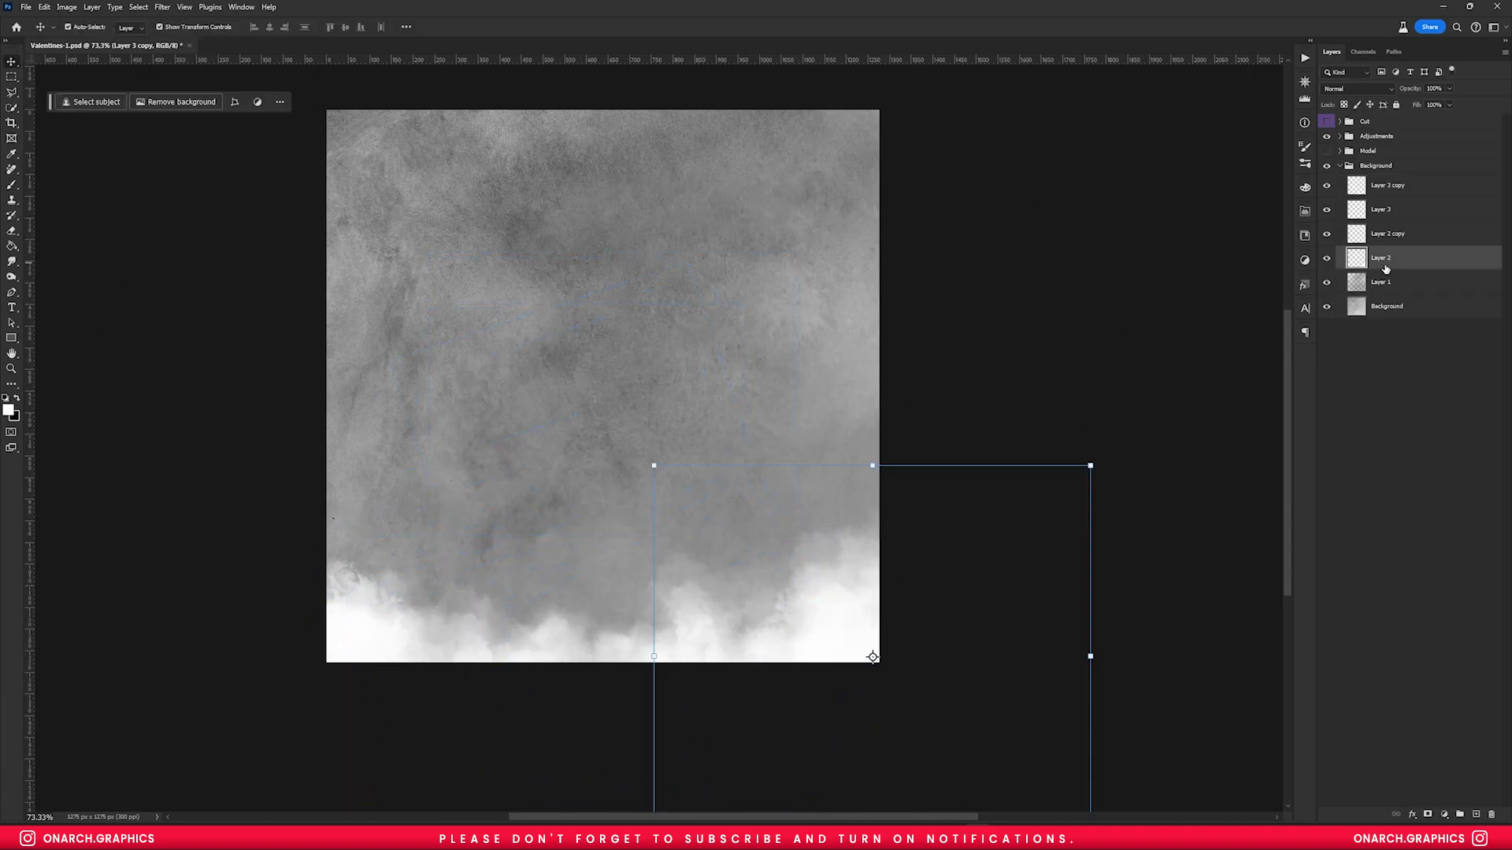
- Group the cloud and powder layers as 'Brush' and move the fog layer into it
{"action": "key", "text": "ctrl+g"}
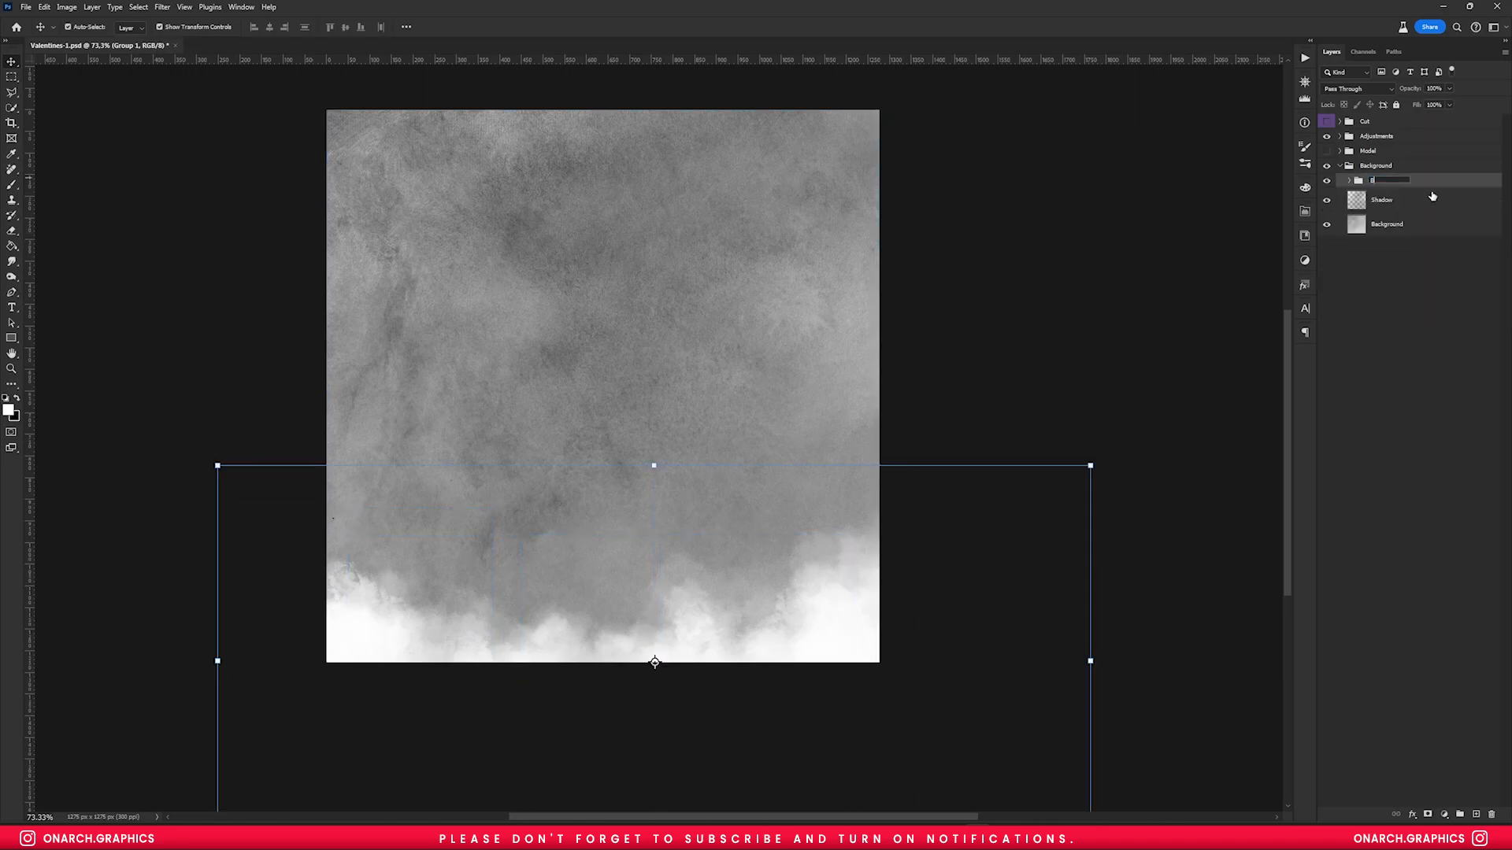
{"action": "left_click_drag", "start_coordinate": [1433, 196], "coordinate": [1425, 211]}
{"action": "key", "text": "b"}
{"action": "right_click", "coordinate": [677, 391]}
{"action": "scroll", "coordinate": [864, 511], "scroll_direction": "up", "scroll_amount": 5}
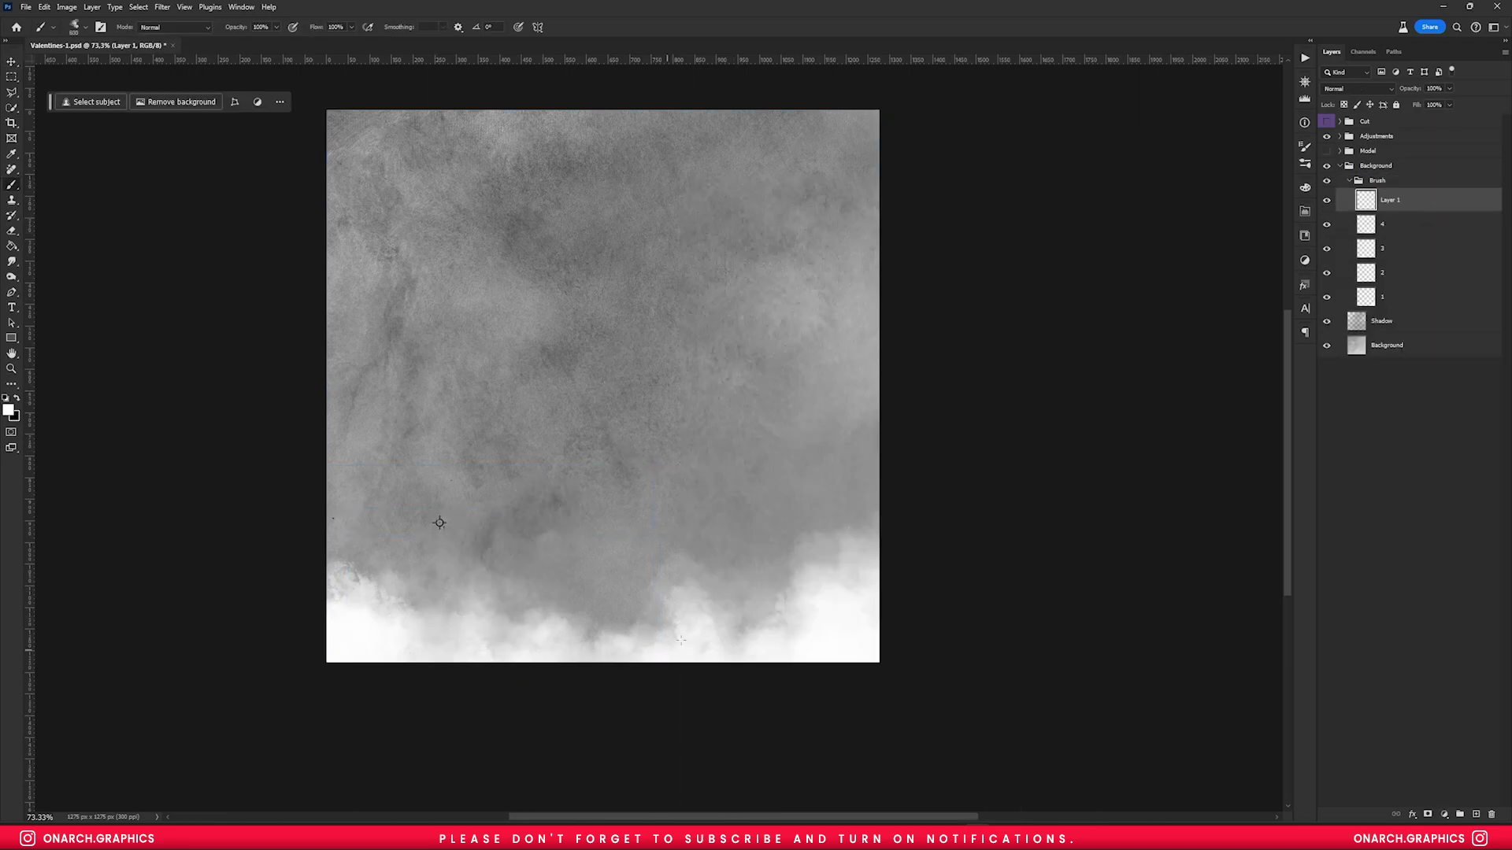
- Add white clouds at the bottom, enlarge the glass texture to fill the canvas, desaturate it and apply Curves
{"action": "left_click", "coordinate": [787, 591]}
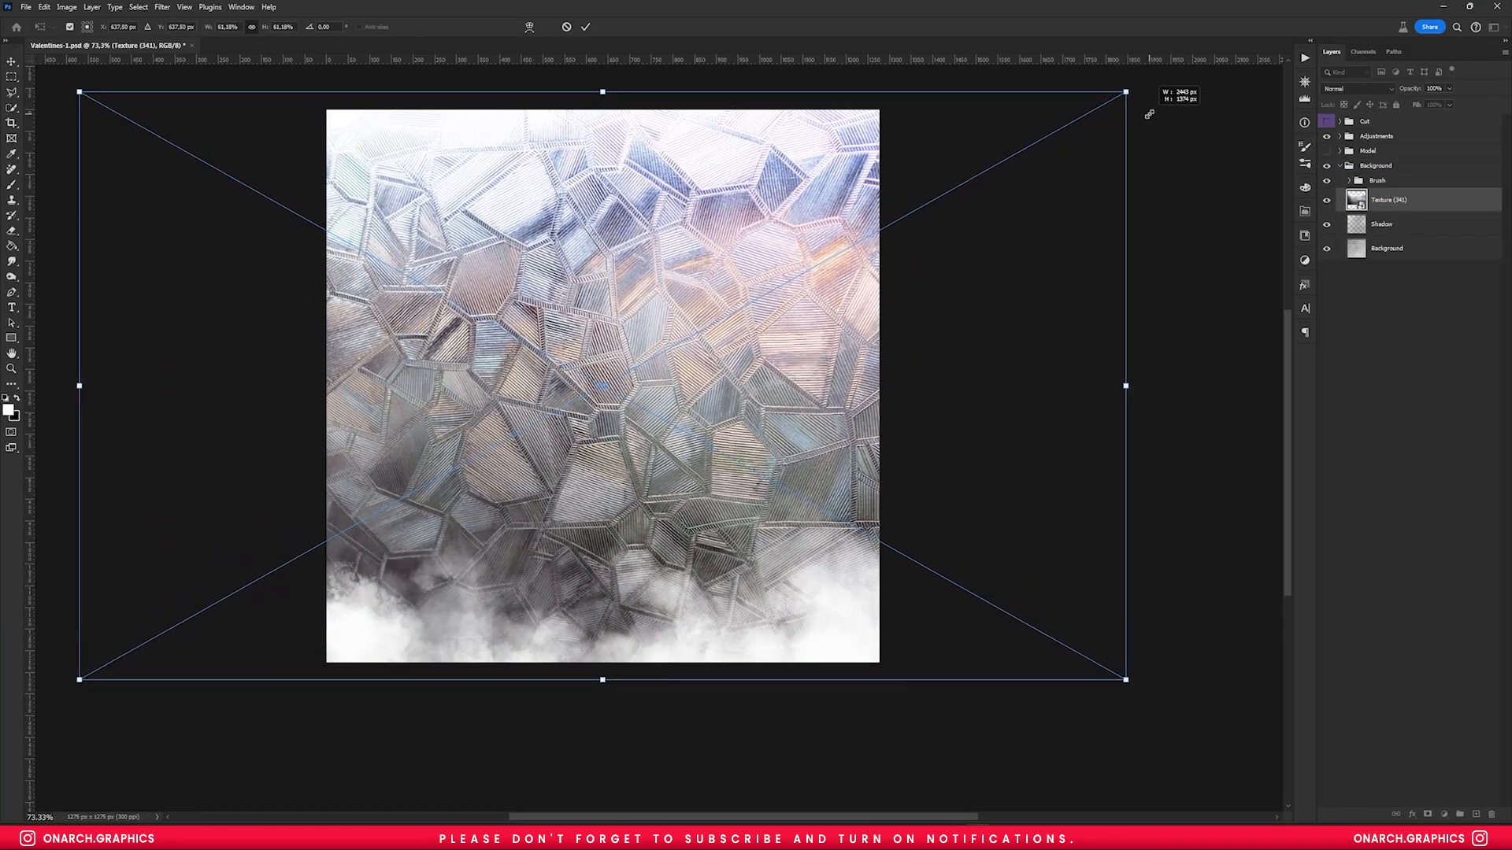
{"action": "key", "text": "Return"}
{"action": "key", "text": "v"}
{"action": "key", "text": "ctrl+shift+u"}
{"action": "key", "text": "ctrl+m"}
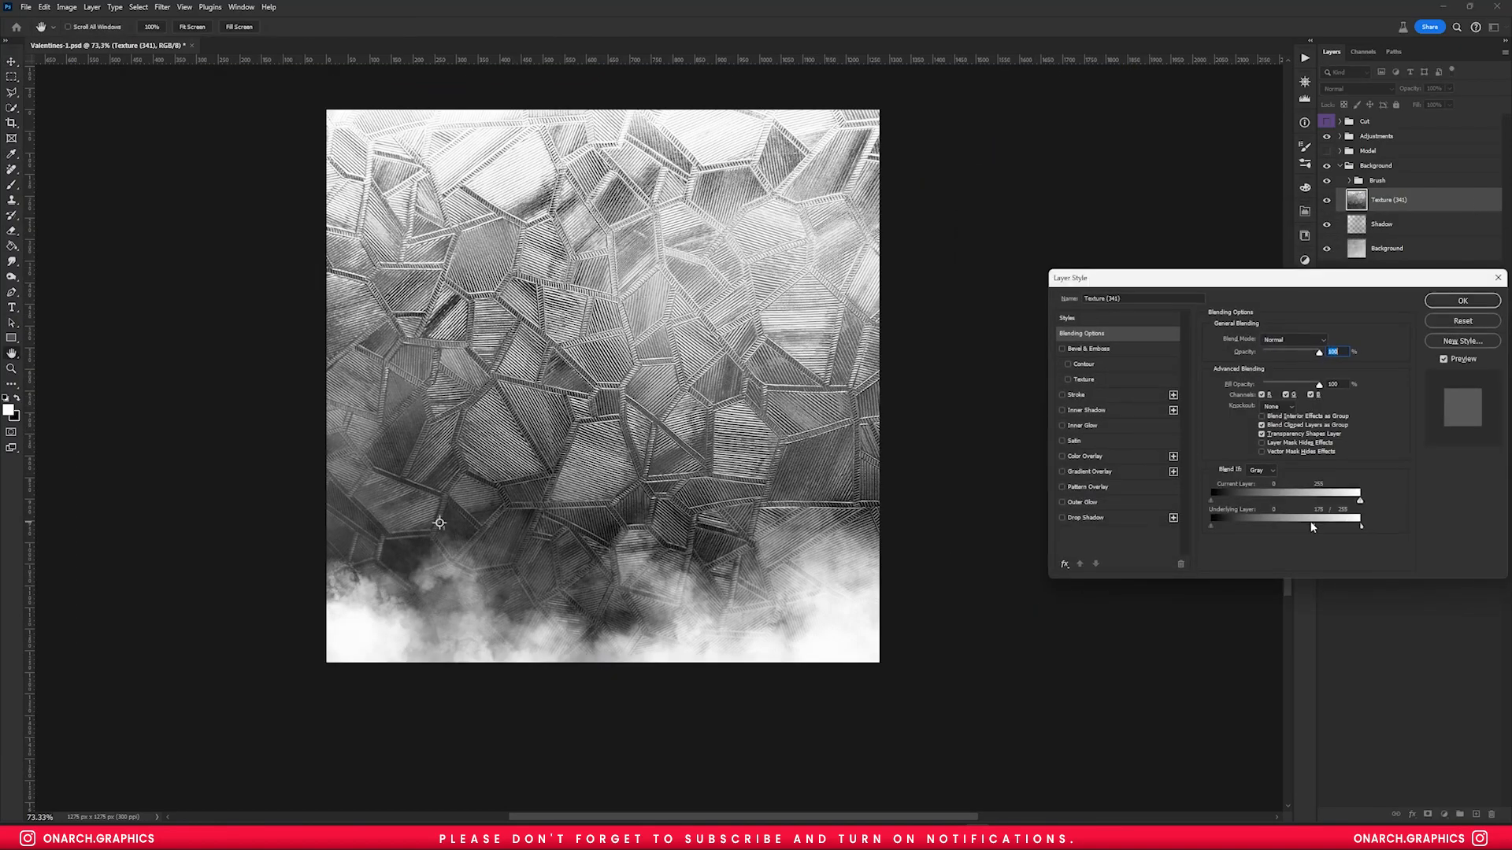
- Blend the texture with Blend If, paint parts out on its mask, and rename it 'Texture'
{"action": "left_click_drag", "start_coordinate": [1210, 526], "coordinate": [1269, 523]}
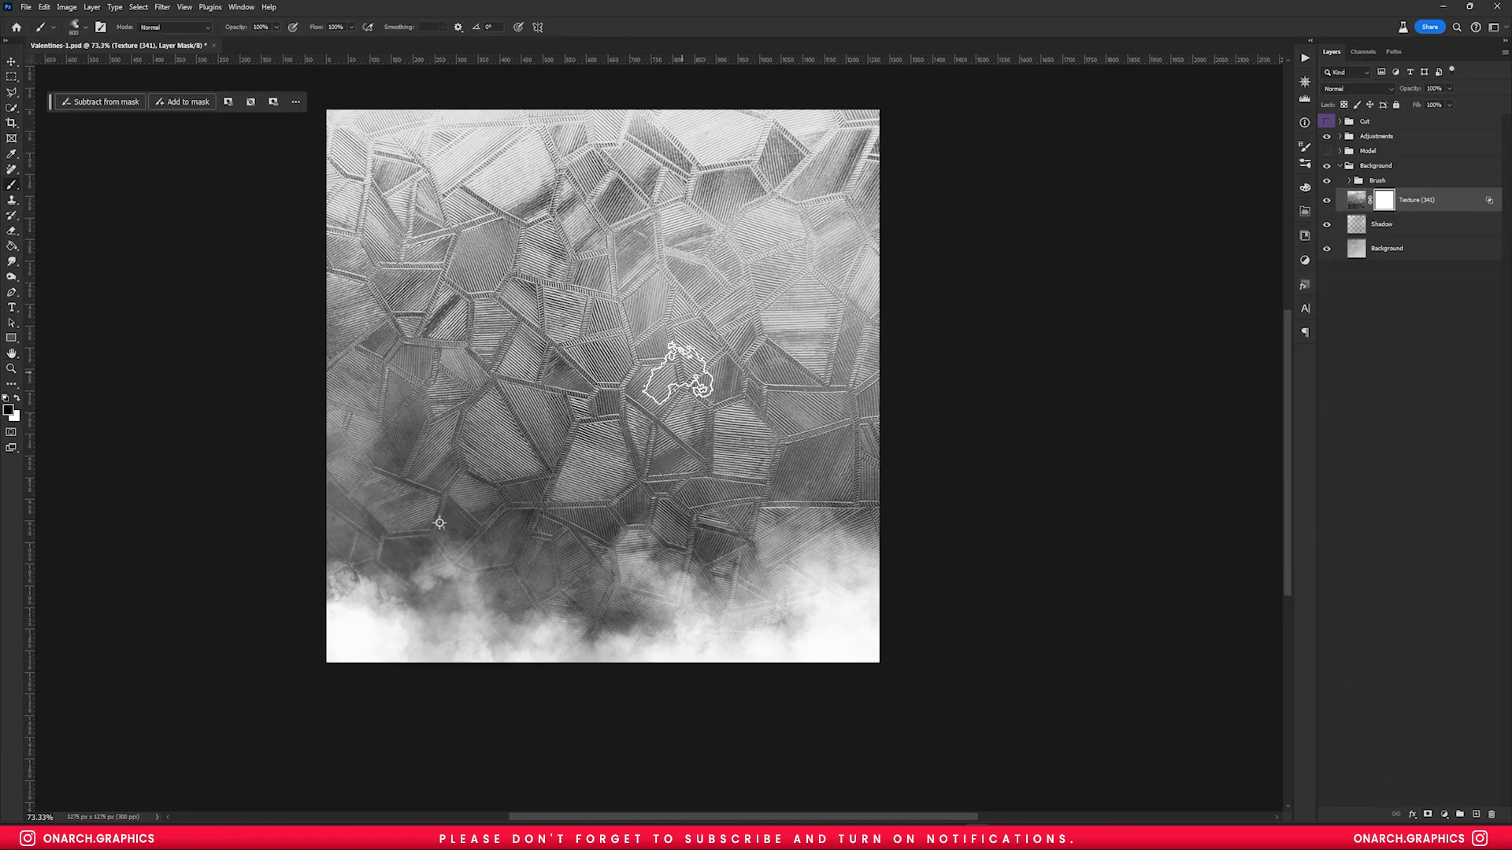
{"action": "mouse_move", "coordinate": [675, 388]}
{"action": "left_mouse_down"}
{"action": "mouse_move", "coordinate": [361, 395]}
{"action": "mouse_move", "coordinate": [821, 128]}
{"action": "mouse_move", "coordinate": [768, 149]}
{"action": "left_mouse_up"}
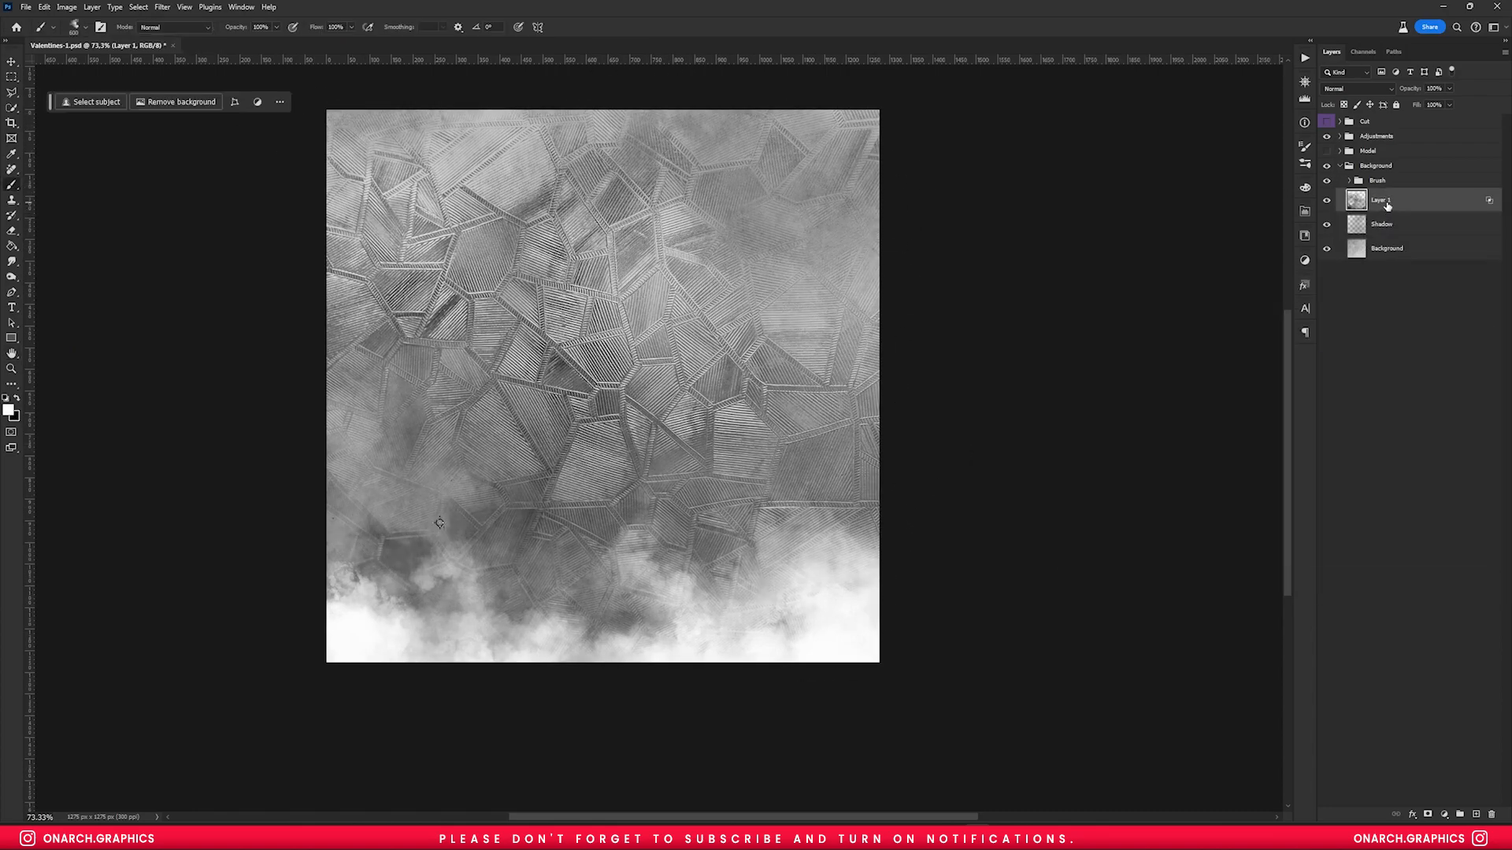
{"action": "type", "text": "re"}
{"action": "key", "text": "Return"}
{"action": "key", "text": "v"}
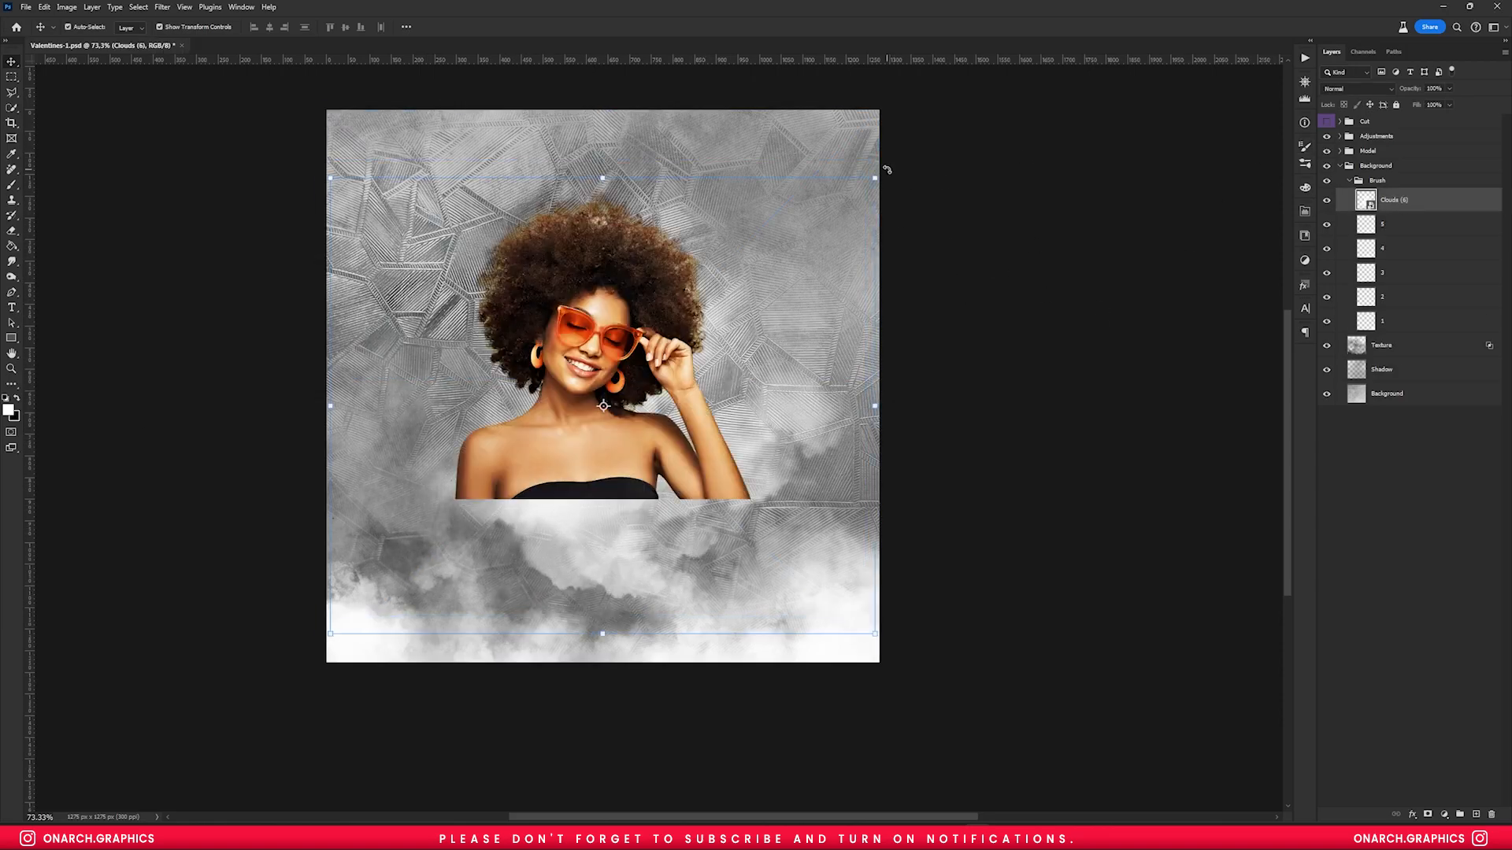
- Rotate and position the clouds, then add a horizontally flipped copy on the left
{"action": "left_click_drag", "start_coordinate": [886, 170], "coordinate": [822, 265]}
{"action": "left_click_drag", "start_coordinate": [955, 527], "coordinate": [906, 647]}
{"action": "key", "text": "ctrl+j"}
{"action": "key", "text": "ctrl+t"}
{"action": "right_click", "coordinate": [801, 446]}
{"action": "left_click", "coordinate": [836, 662]}
{"action": "left_click_drag", "start_coordinate": [772, 513], "coordinate": [538, 530]}
{"action": "key", "text": "Return"}
- Hide the woman's group and stamp a rotated black cloud with the 625 px cloud brush on a new layer
{"action": "left_click", "coordinate": [1327, 150]}
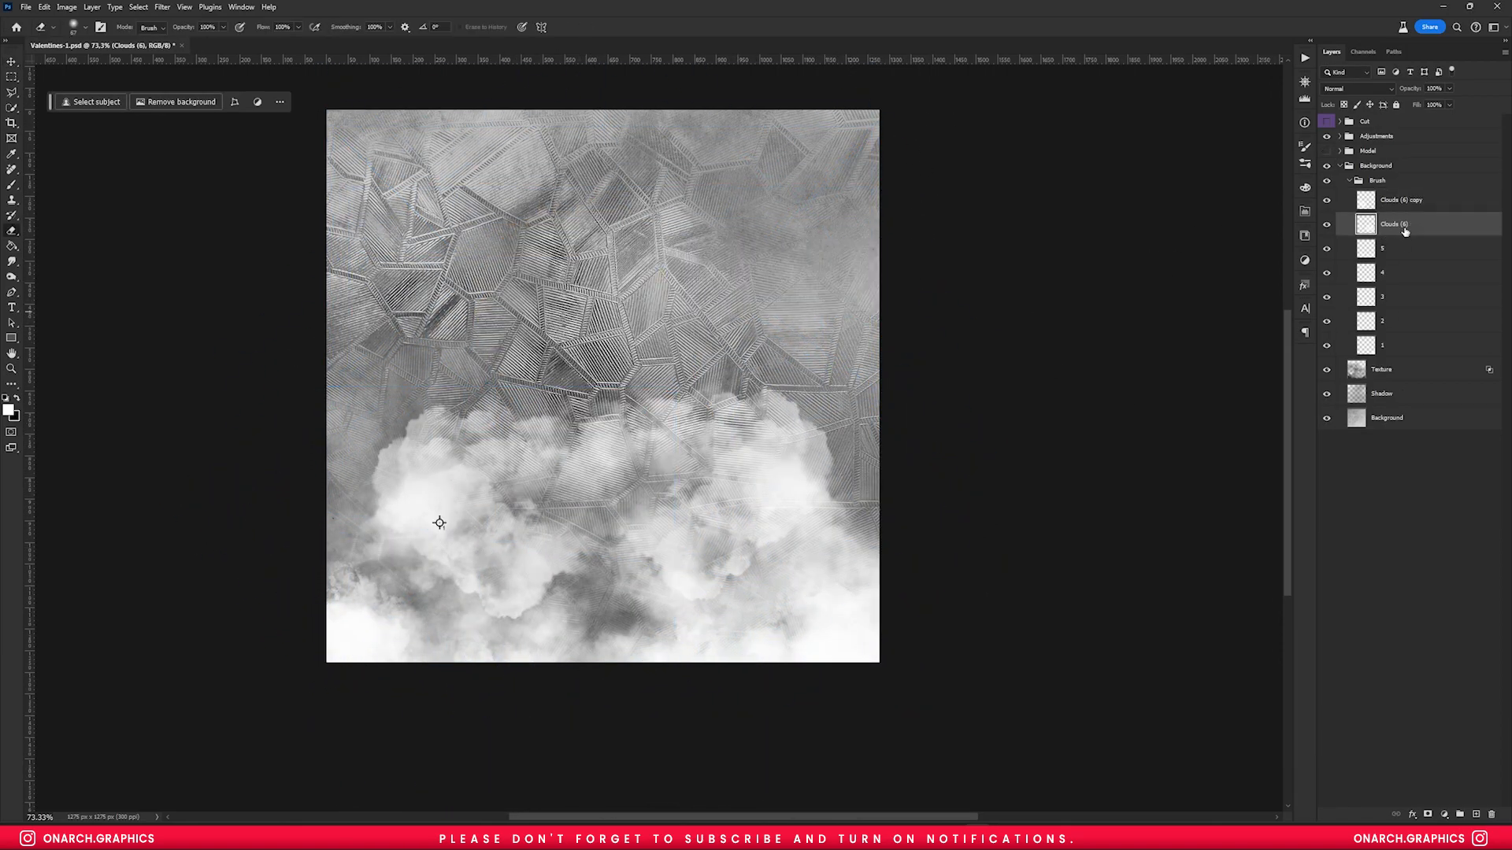
{"action": "key", "text": "ctrl+shift+alt+n"}
{"action": "key", "text": "b"}
{"action": "right_click", "coordinate": [634, 439]}
{"action": "left_click", "coordinate": [652, 423]}
{"action": "left_click", "coordinate": [650, 440]}
{"action": "double_click", "coordinate": [675, 465]}
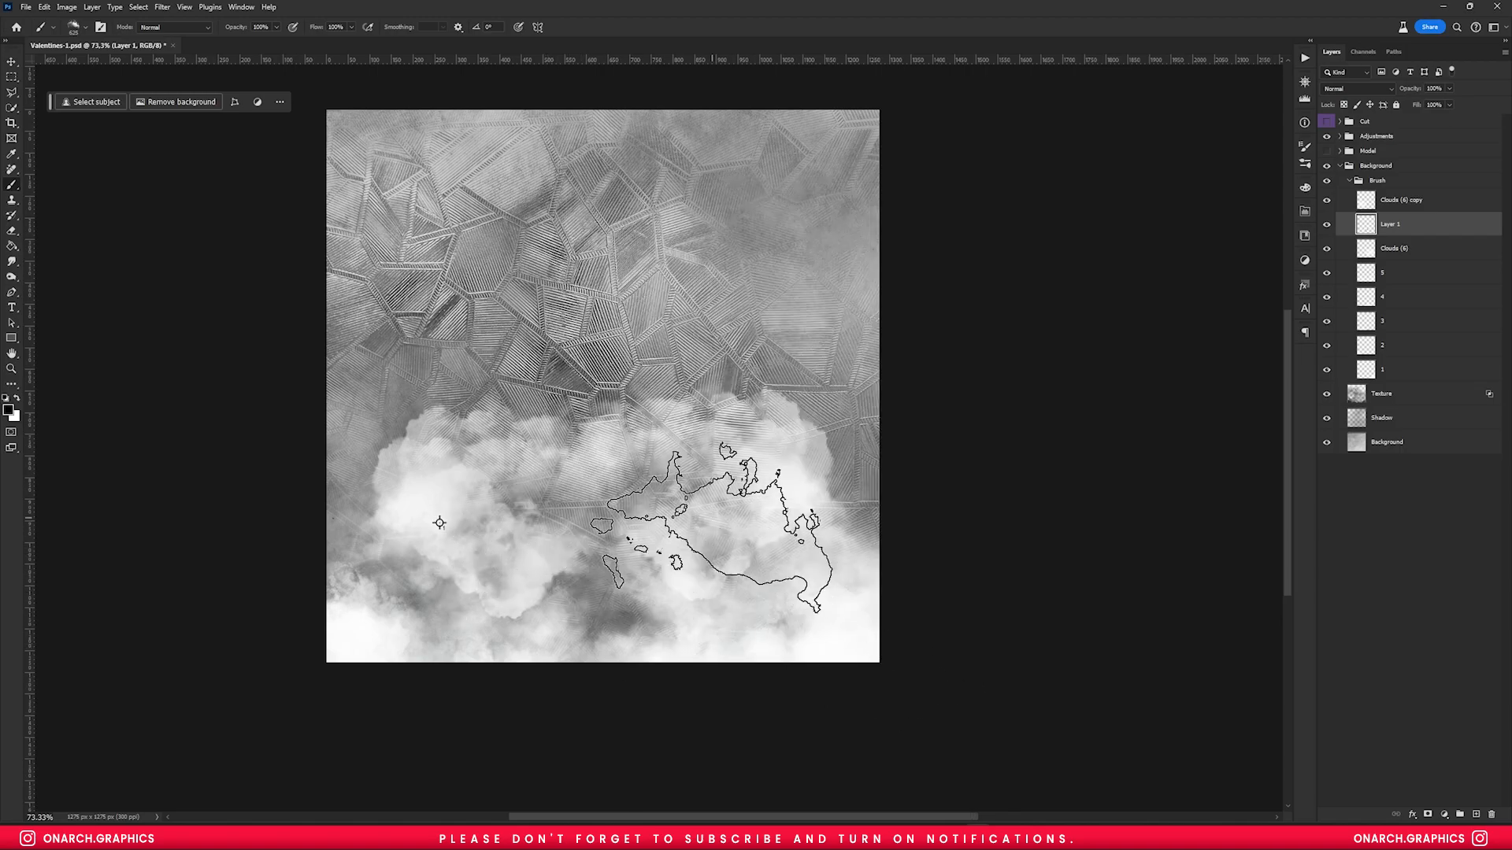
{"action": "left_click", "coordinate": [711, 523]}
{"action": "key", "text": "ctrl+t"}
{"action": "left_click_drag", "start_coordinate": [859, 606], "coordinate": [865, 563]}
{"action": "key", "text": "Return"}
- Stamp a dark cloud with the 999 px cloud brush on a new layer and shift it left
{"action": "key", "text": "ctrl+shift+alt+n"}
{"action": "left_click", "coordinate": [516, 524]}
{"action": "key", "text": "v"}
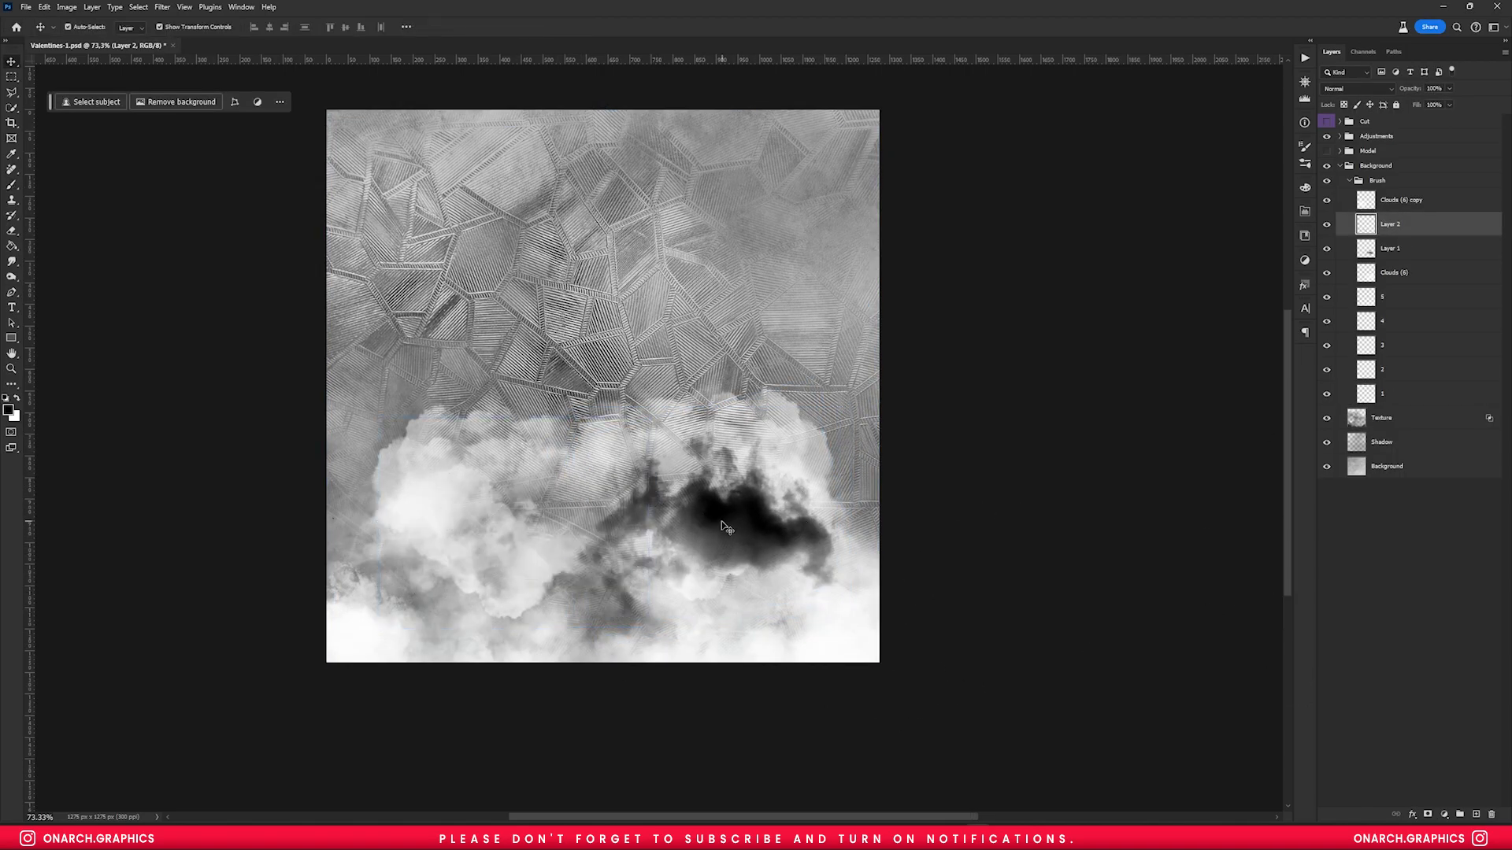
{"action": "key", "text": "ctrl+z"}
{"action": "key", "text": "b"}
{"action": "right_click", "coordinate": [657, 523]}
{"action": "left_click", "coordinate": [824, 541]}
{"action": "left_click", "coordinate": [763, 539]}
{"action": "left_click", "coordinate": [539, 524]}
{"action": "key", "text": "ctrl+t"}
{"action": "left_click_drag", "start_coordinate": [539, 533], "coordinate": [492, 528]}
{"action": "key", "text": "Return"}
- Move both dark cloud layers below Clouds (6), then rotate and reposition the Layer 1 cloud
{"action": "key", "text": "v"}
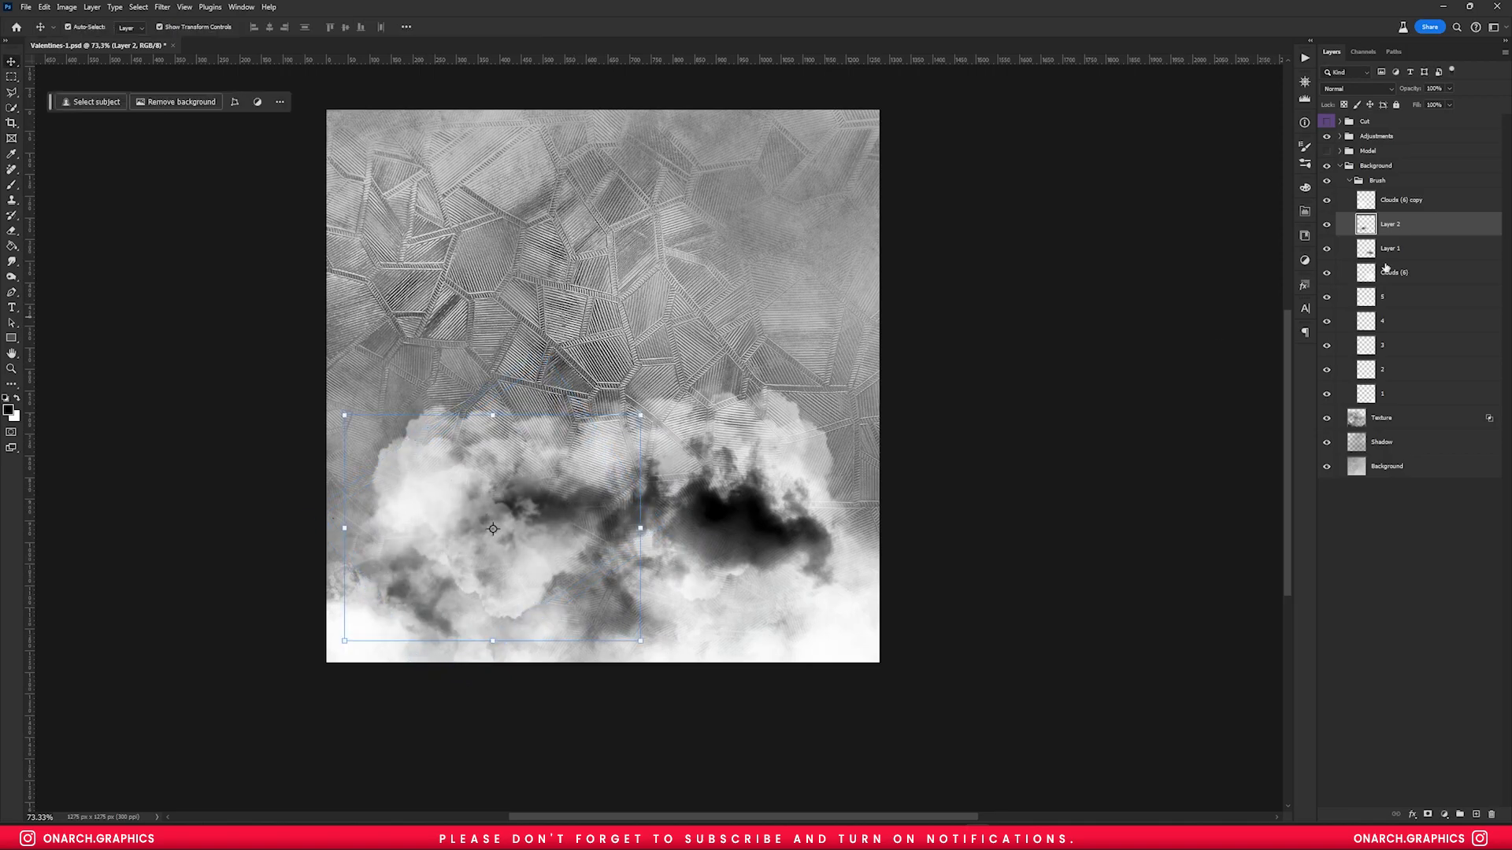
{"action": "left_click", "coordinate": [1400, 239], "text": "shift"}
{"action": "left_click_drag", "start_coordinate": [1400, 239], "coordinate": [1402, 286]}
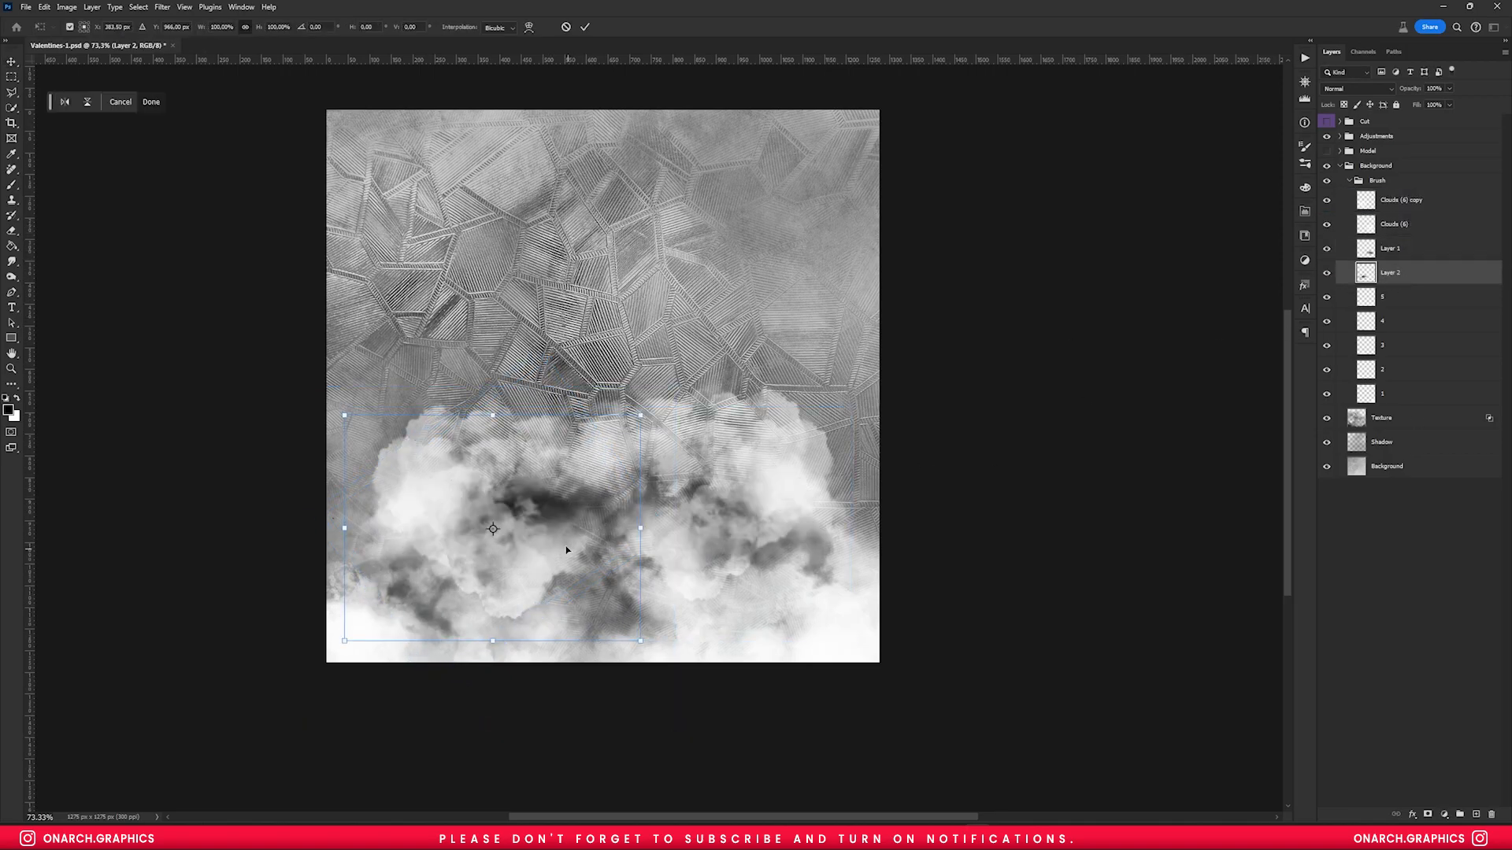
{"action": "key", "text": "Return"}
{"action": "left_click", "coordinate": [1414, 250]}
{"action": "left_click_drag", "start_coordinate": [854, 477], "coordinate": [894, 595]}
{"action": "left_click_drag", "start_coordinate": [811, 539], "coordinate": [850, 550]}
{"action": "key", "text": "Return"}
{"action": "left_click", "coordinate": [1392, 224]}
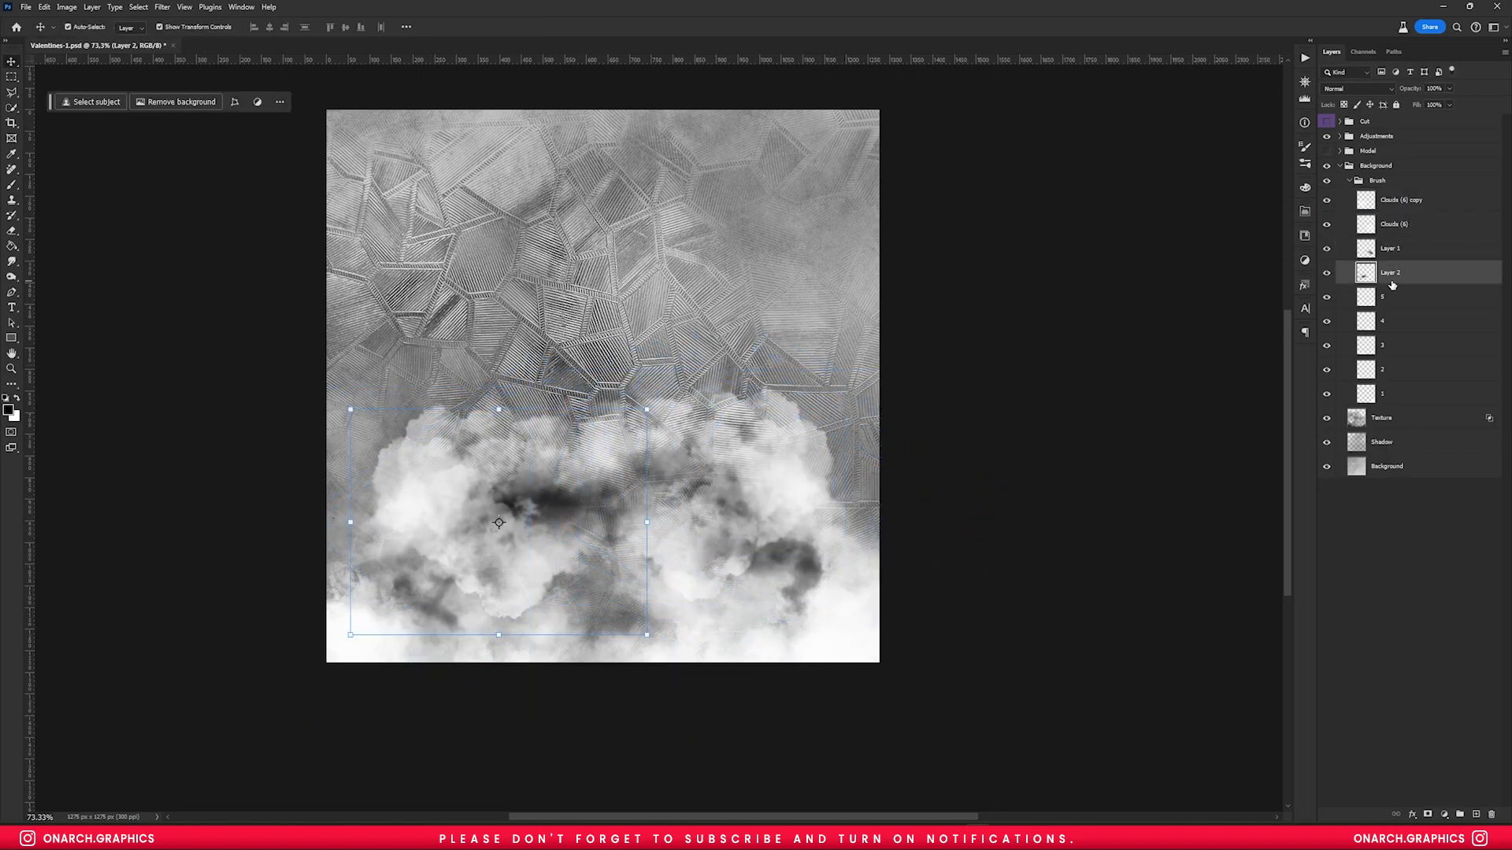
- Add a white cloud, moving, rotating and shrinking it toward the lower right
{"action": "key", "text": "x"}
{"action": "left_click", "coordinate": [614, 375]}
{"action": "key", "text": "v"}
{"action": "left_click_drag", "start_coordinate": [614, 375], "coordinate": [834, 533]}
{"action": "left_click_drag", "start_coordinate": [962, 585], "coordinate": [925, 607]}
{"action": "left_click_drag", "start_coordinate": [854, 529], "coordinate": [414, 522]}
{"action": "key", "text": "Return"}
- Duplicate the white cloud, flip it horizontally and fit it along the left edge
{"action": "key", "text": "ctrl+j"}
{"action": "key", "text": "ctrl+t"}
{"action": "right_click", "coordinate": [853, 512]}
{"action": "left_click", "coordinate": [906, 779]}
{"action": "left_click_drag", "start_coordinate": [492, 543], "coordinate": [494, 522]}
{"action": "left_click_drag", "start_coordinate": [436, 521], "coordinate": [379, 519]}
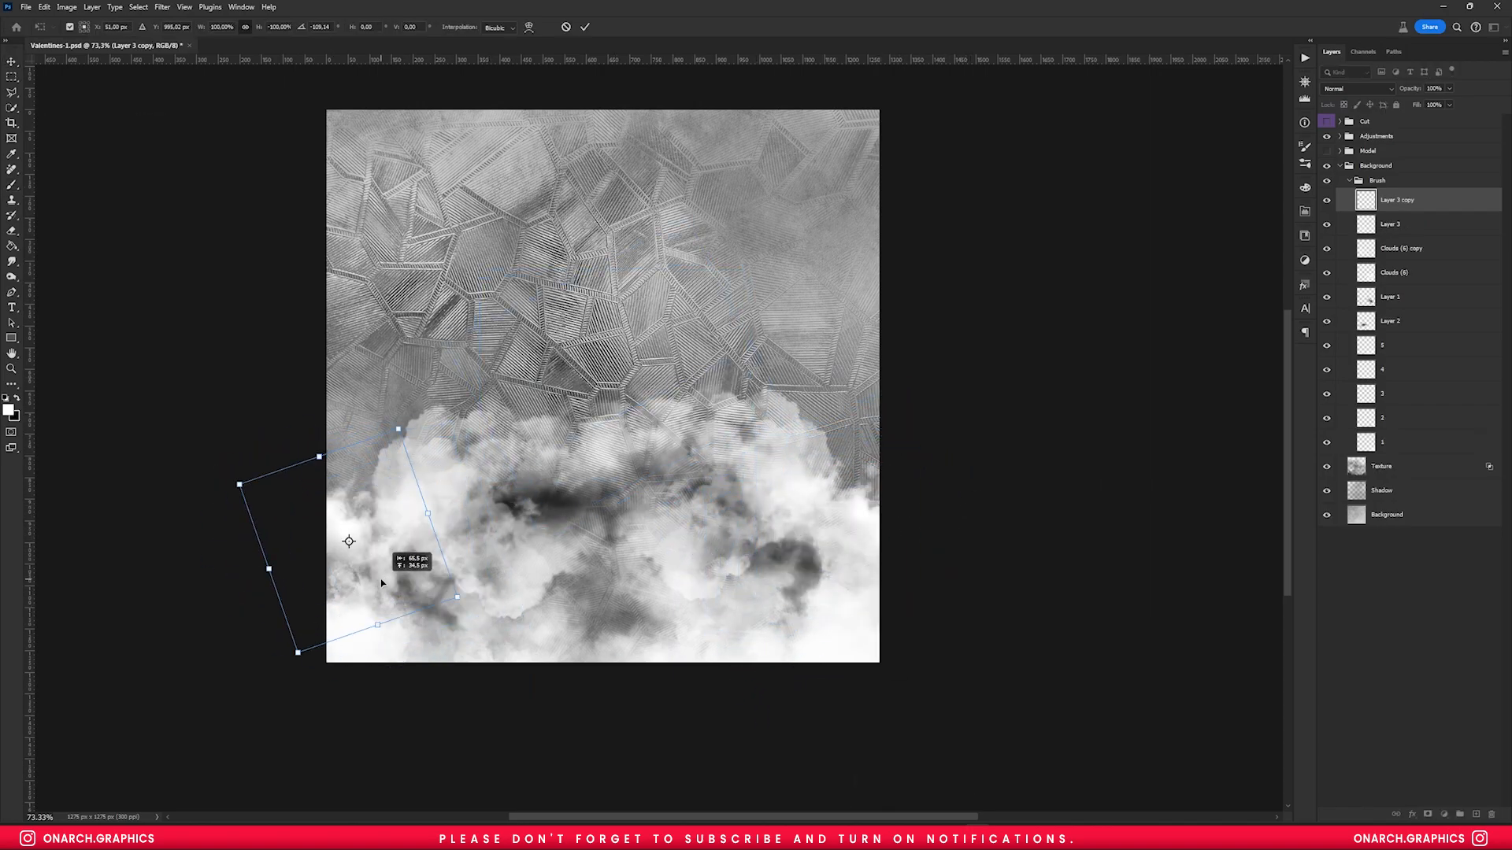
{"action": "left_click_drag", "start_coordinate": [380, 583], "coordinate": [382, 585]}
{"action": "key", "text": "Return"}
{"action": "left_click", "coordinate": [1102, 291]}
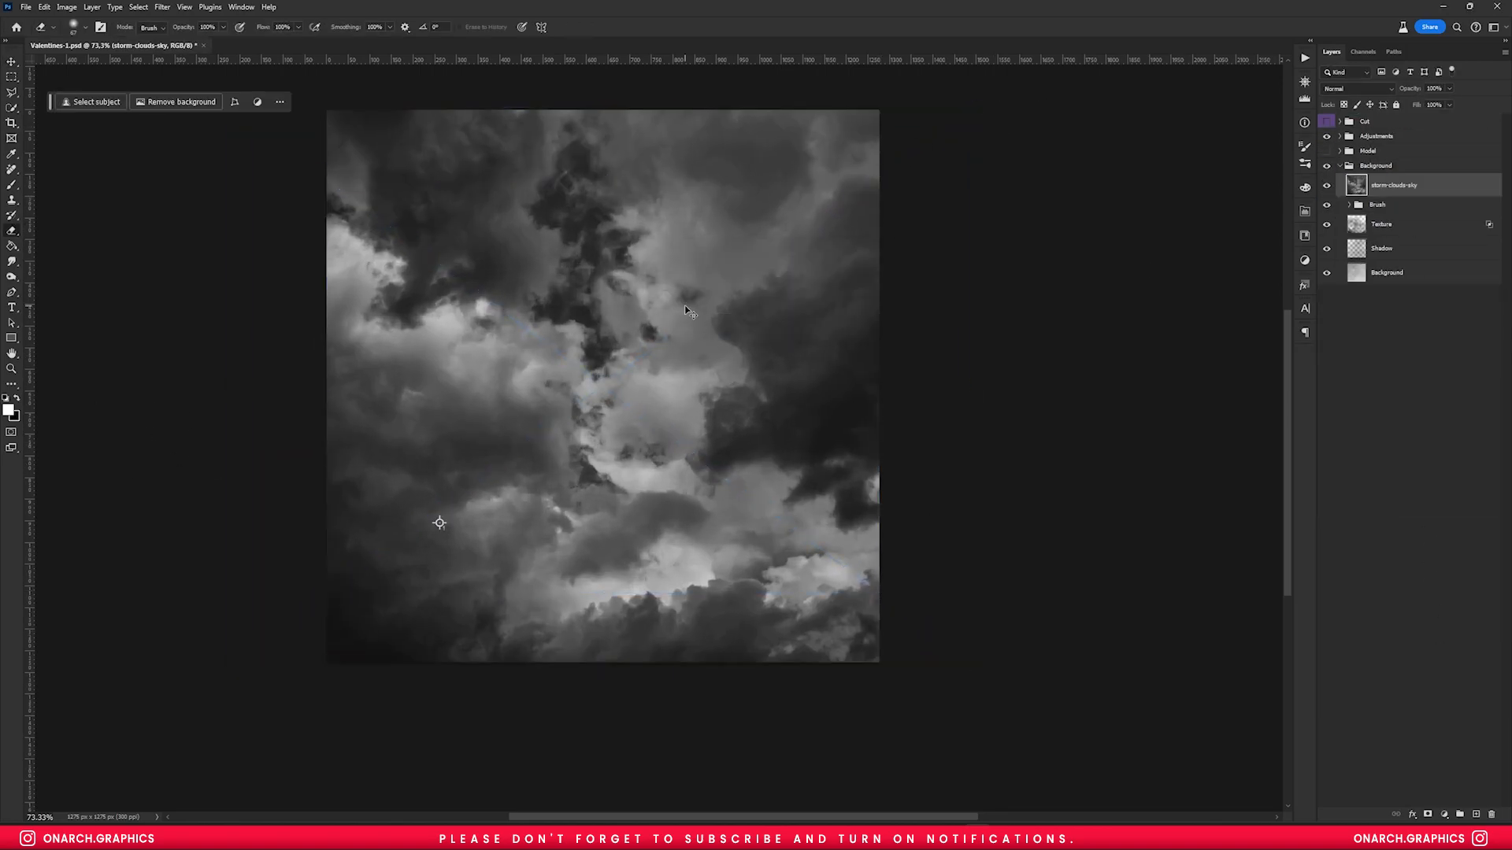
- Darken the storm-cloud sky with a Curves adjustment and add a layer mask
{"action": "key", "text": "ctrl+m"}
{"action": "left_click_drag", "start_coordinate": [1094, 347], "coordinate": [1090, 364]}
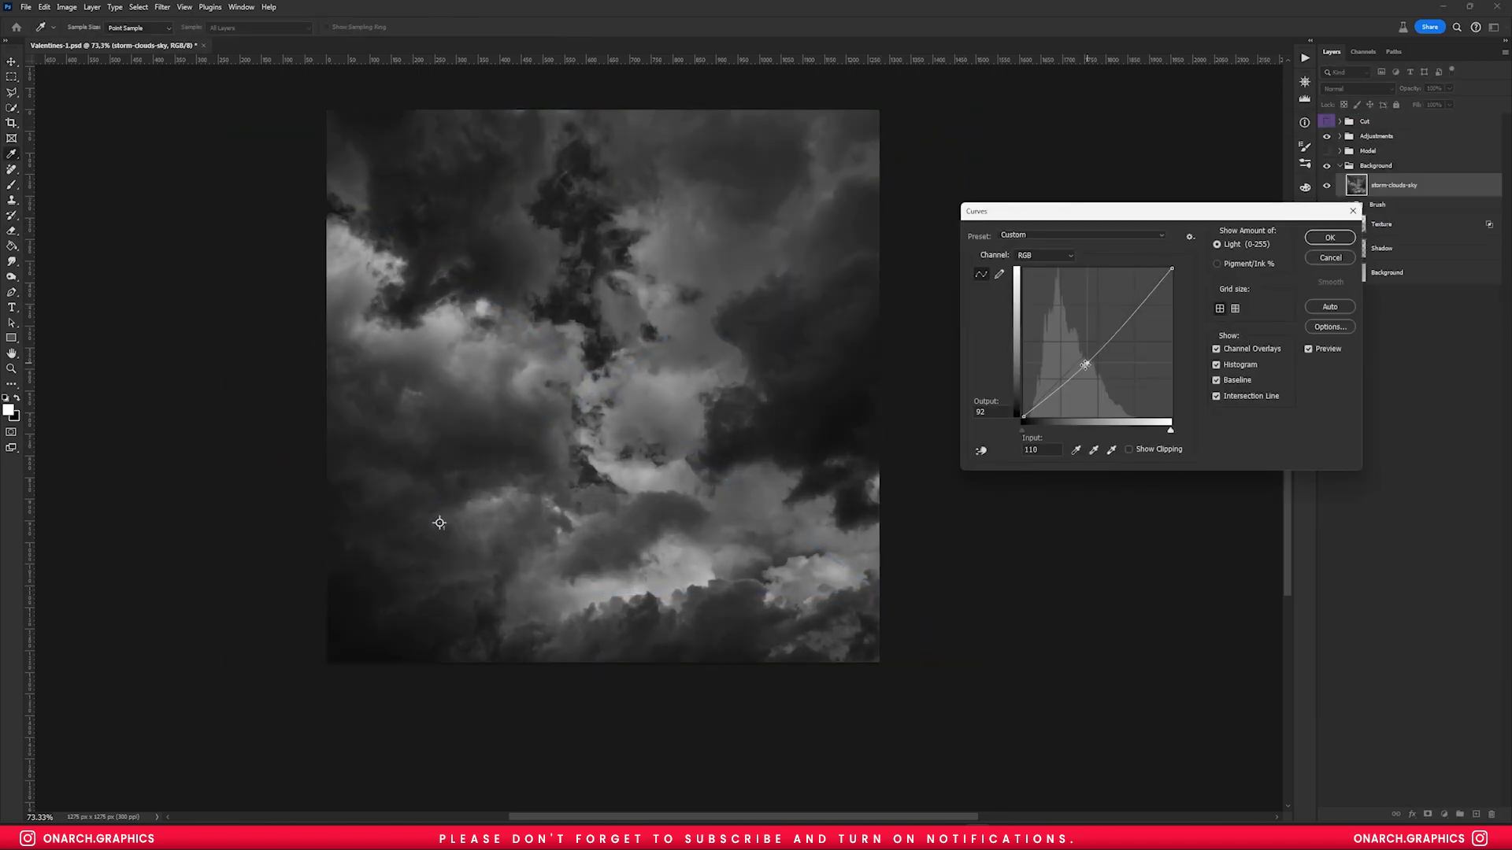
{"action": "key", "text": "Return"}
{"action": "left_click", "coordinate": [1428, 813]}
- Stamp the sky's mask with cloud brushes, including the 1003 px preset, to reveal the texture beneath
{"action": "key", "text": "b"}
{"action": "right_click", "coordinate": [598, 446]}
{"action": "double_click", "coordinate": [748, 698]}
{"action": "left_click", "coordinate": [541, 455]}
{"action": "right_click", "coordinate": [525, 449]}
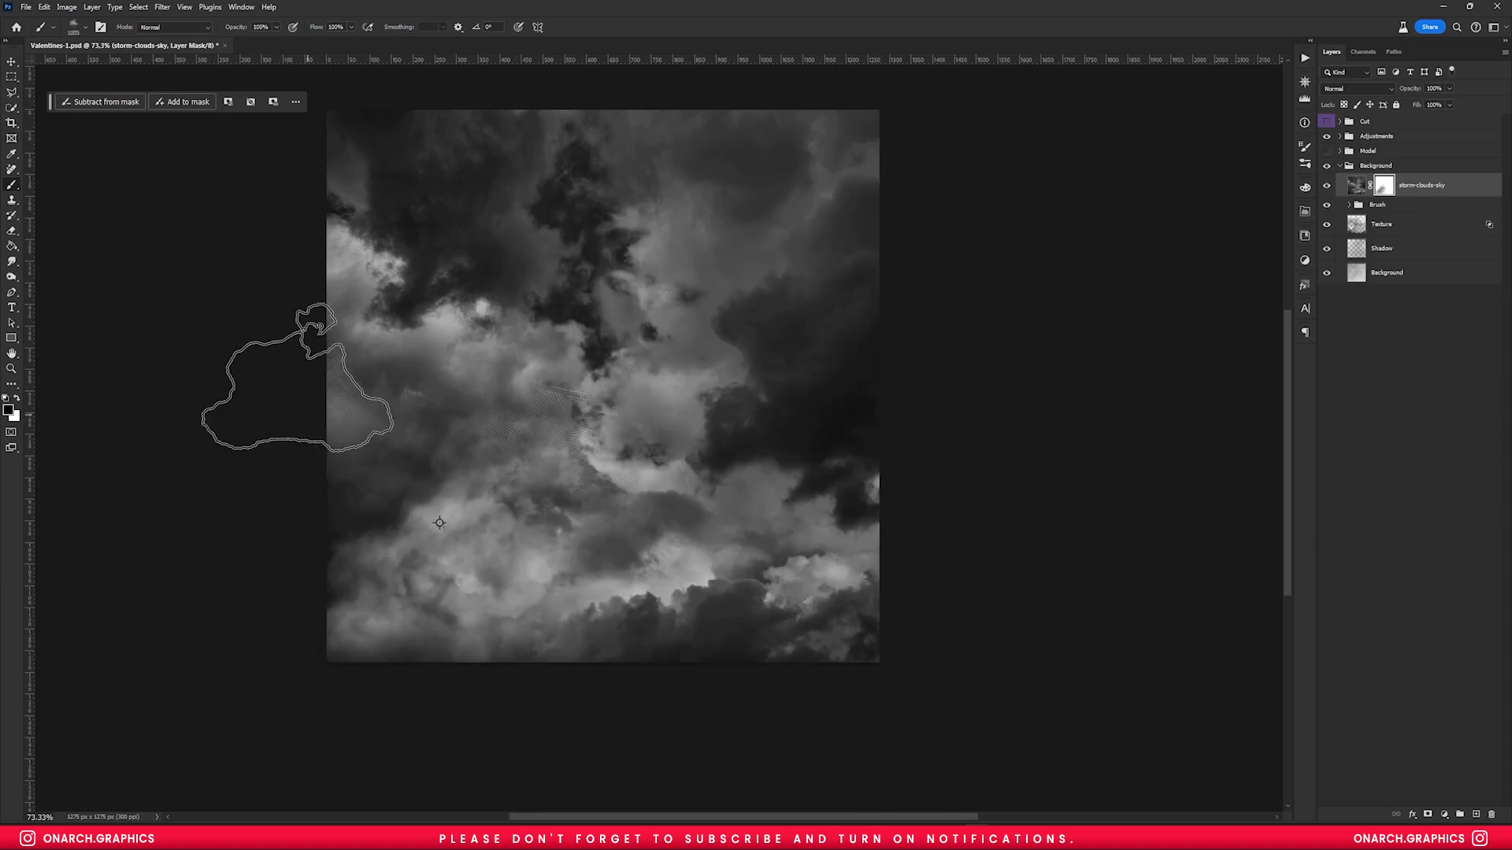
{"action": "double_click", "coordinate": [779, 701]}
{"action": "left_click", "coordinate": [473, 276]}
{"action": "left_click", "coordinate": [519, 520]}
{"action": "left_click", "coordinate": [675, 228]}
{"action": "left_click", "coordinate": [703, 354]}
{"action": "key", "text": "ctrl+z"}
- Raise the storm sky's brightness with Brightness/Contrast
{"action": "left_click", "coordinate": [662, 180]}
{"action": "left_click", "coordinate": [1356, 185]}
{"action": "left_click", "coordinate": [67, 7]}
{"action": "mouse_move", "coordinate": [87, 39]}
{"action": "left_click", "coordinate": [213, 40]}
{"action": "left_click_drag", "start_coordinate": [979, 197], "coordinate": [1002, 196]}
{"action": "key", "text": "Return"}
- Stamp more of the upper-left sky away in the layer mask
{"action": "left_click", "coordinate": [437, 208]}
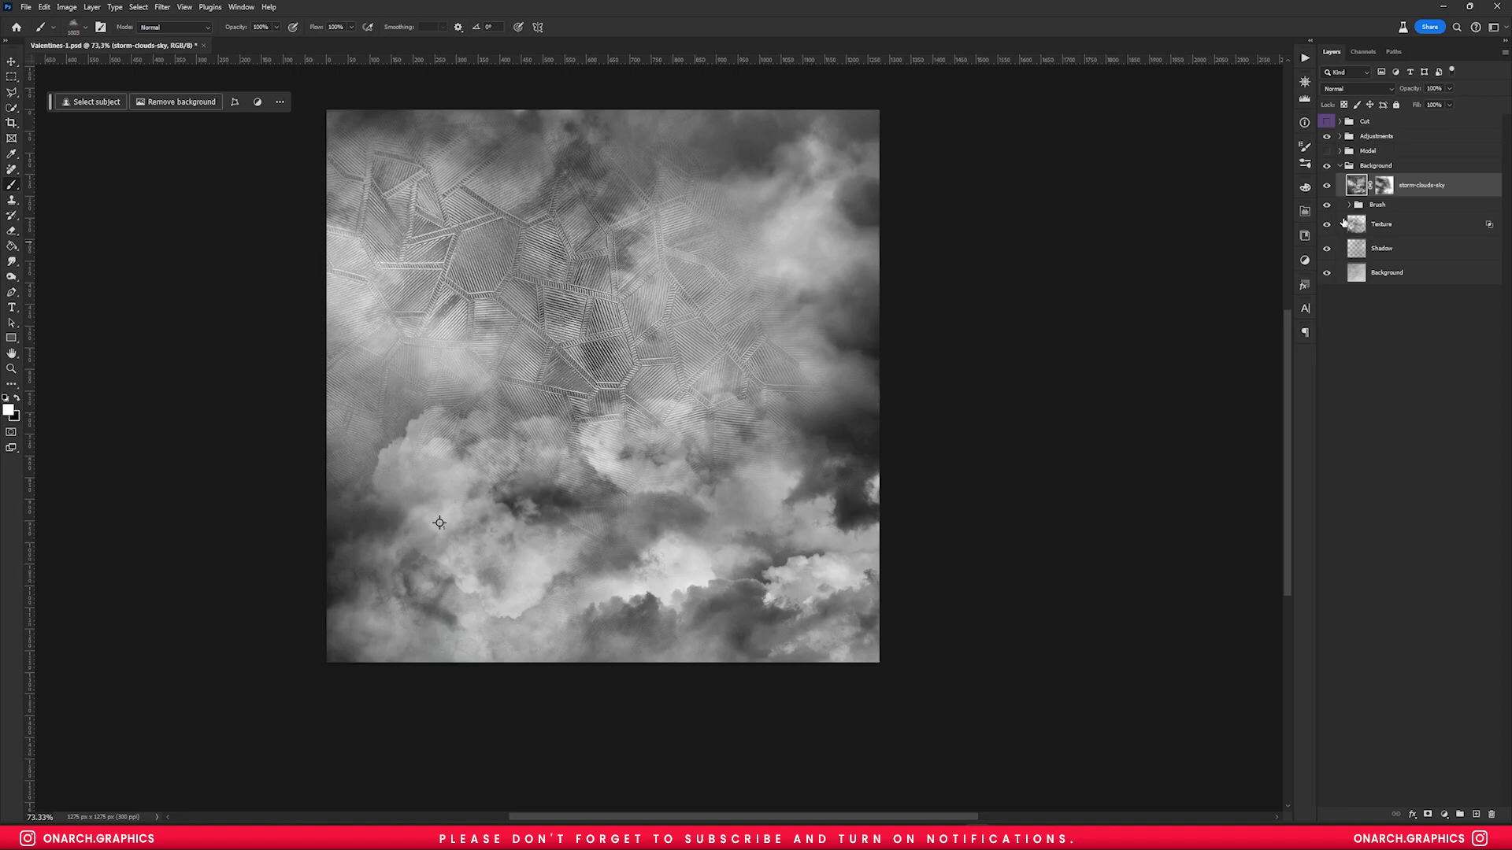
{"action": "left_click", "coordinate": [1384, 185]}
{"action": "left_click", "coordinate": [419, 293]}
{"action": "left_click", "coordinate": [424, 172]}
- Rename the storm-clouds sky layer to 'Texture'
{"action": "key", "text": "v"}
{"action": "left_click", "coordinate": [994, 349]}
{"action": "left_click", "coordinate": [1383, 185]}
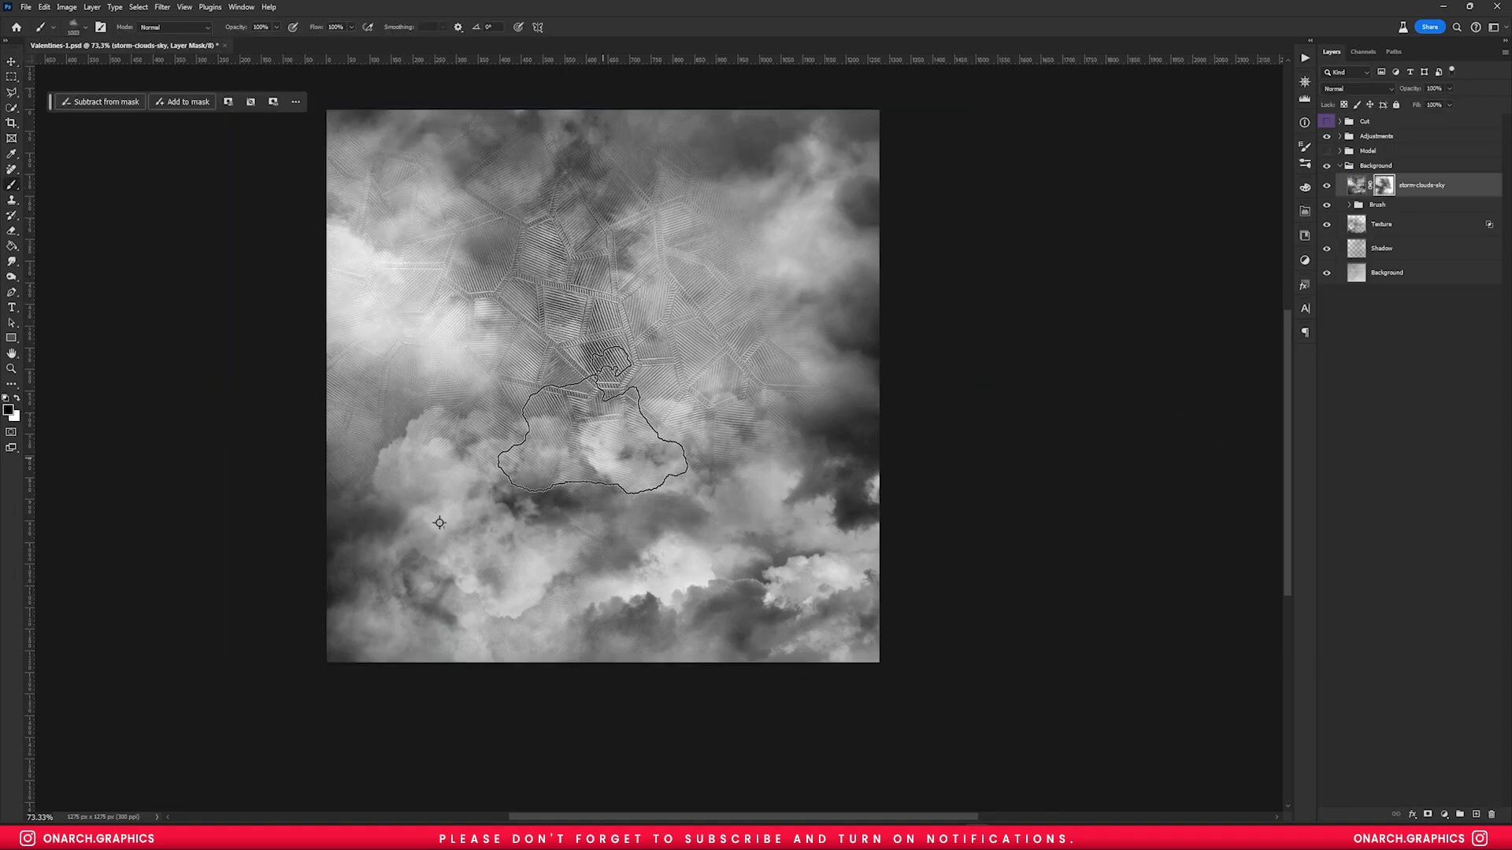
{"action": "left_click", "coordinate": [1387, 167]}
{"action": "double_click", "coordinate": [1387, 186]}
{"action": "type", "text": "Texture"}
{"action": "key", "text": "Return"}
- On a new empty layer, test-stamp the 3000 px Particles brush in white, then undo it
{"action": "key", "text": "ctrl+shift+alt+n"}
{"action": "key", "text": "b"}
{"action": "right_click", "coordinate": [494, 433]}
{"action": "left_click", "coordinate": [510, 437]}
{"action": "scroll", "coordinate": [514, 409], "scroll_direction": "up", "scroll_amount": 4}
{"action": "left_click", "coordinate": [509, 360]}
{"action": "left_click", "coordinate": [510, 360]}
{"action": "left_click", "coordinate": [510, 377]}
{"action": "scroll", "coordinate": [809, 399], "scroll_direction": "down", "scroll_amount": 1}
{"action": "left_click", "coordinate": [510, 360]}
{"action": "left_click", "coordinate": [511, 411]}
{"action": "left_click", "coordinate": [653, 663]}
{"action": "left_click", "coordinate": [439, 523]}
{"action": "key", "text": "ctrl+z"}
- Try reordering the Texture layer, then stamp bokeh dots onto the sky
{"action": "scroll", "coordinate": [440, 523], "scroll_direction": "down", "scroll_amount": 3}
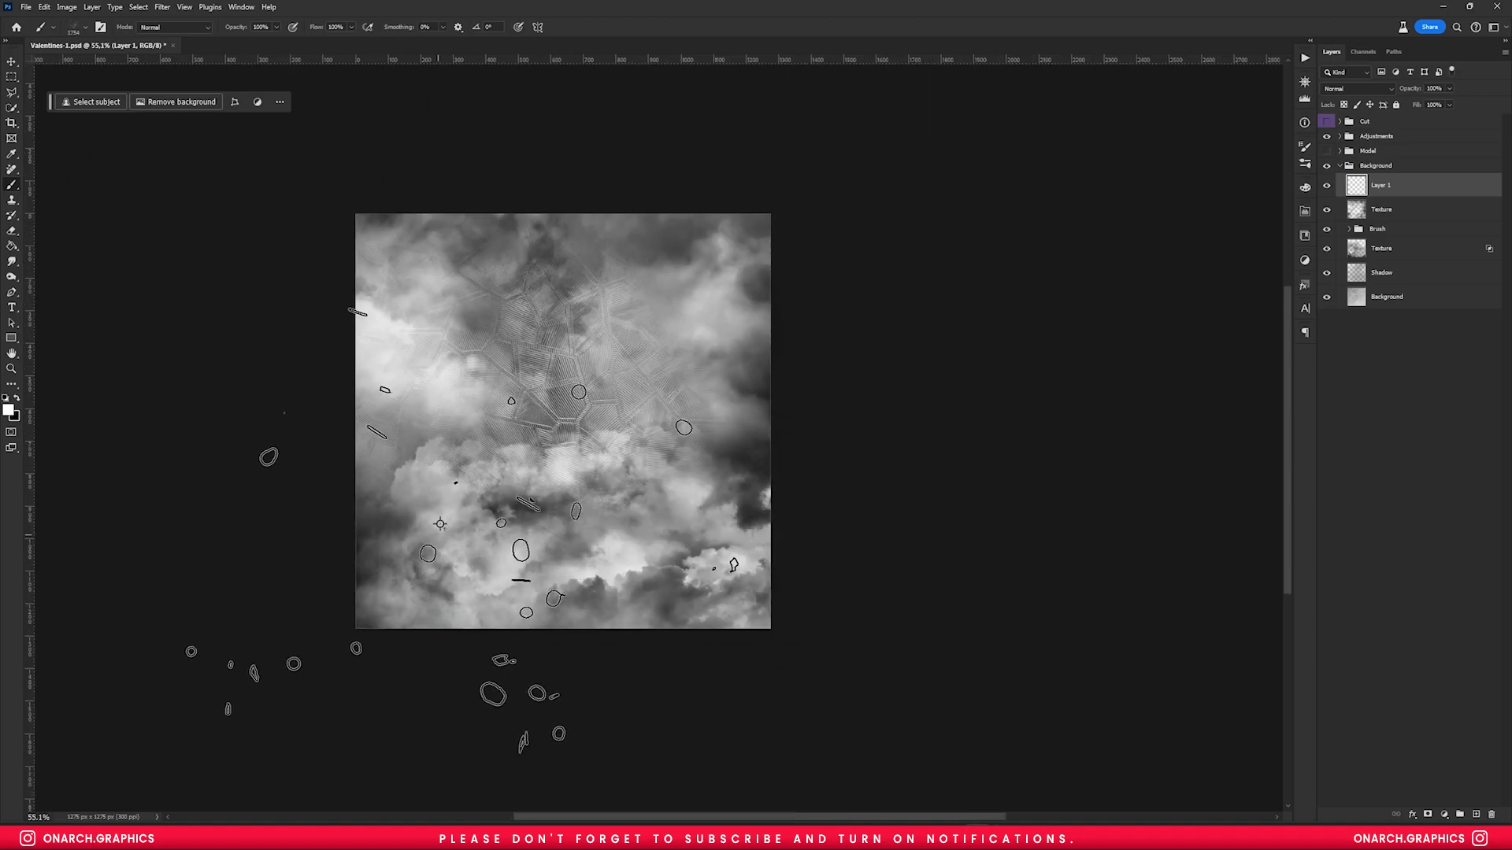
{"action": "scroll", "coordinate": [553, 471], "scroll_direction": "up", "scroll_amount": 1}
{"action": "left_click", "coordinate": [1338, 210]}
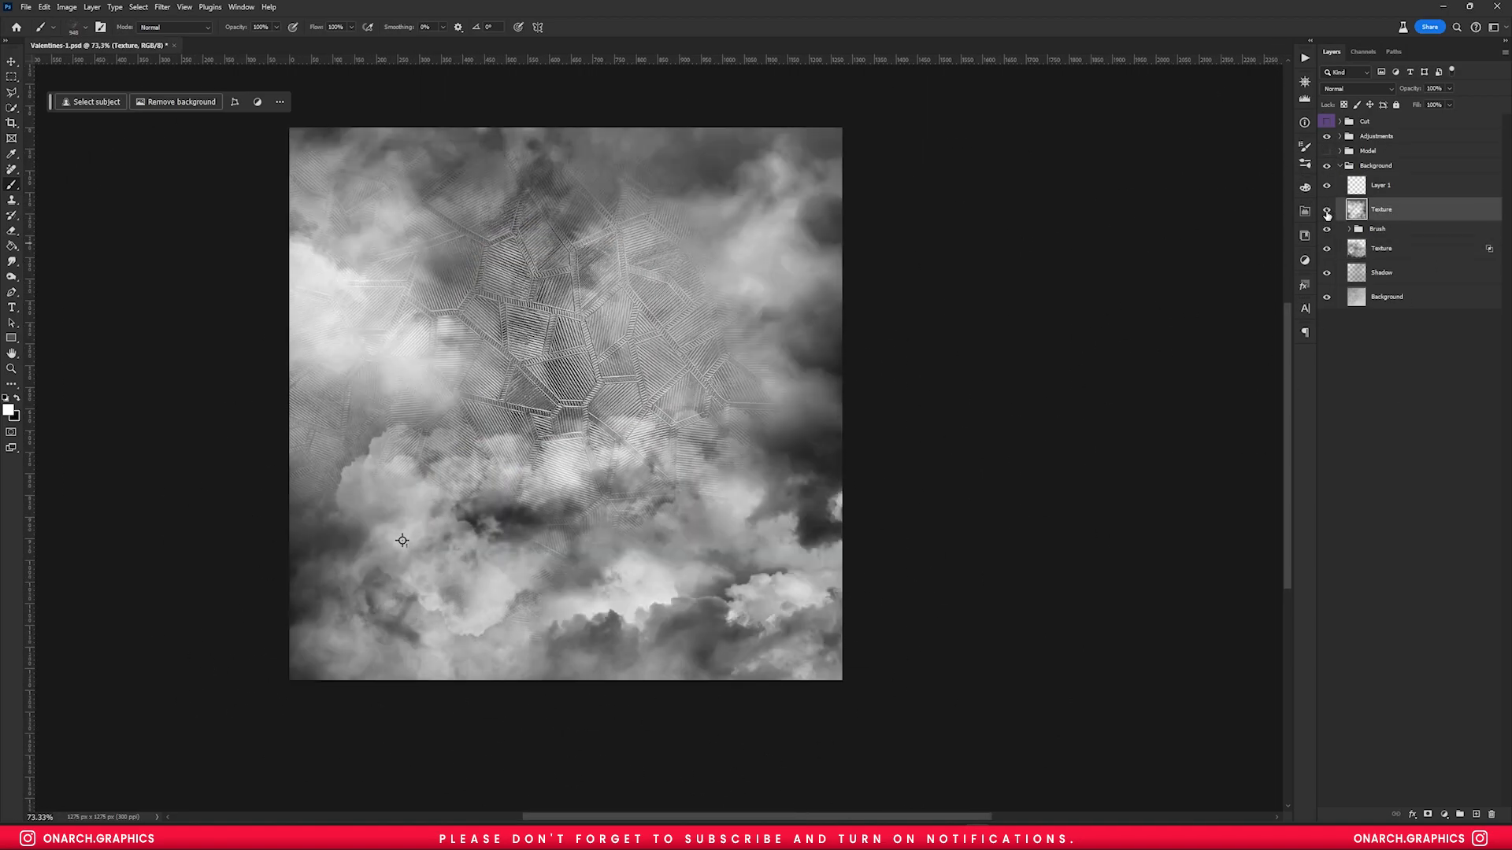
{"action": "mouse_move", "coordinate": [1381, 211]}
{"action": "left_mouse_down"}
{"action": "mouse_move", "coordinate": [1381, 235]}
{"action": "mouse_move", "coordinate": [1386, 216]}
{"action": "left_mouse_up"}
{"action": "key", "text": "ctrl+z"}
{"action": "right_click", "coordinate": [607, 527]}
{"action": "left_click", "coordinate": [769, 665]}
{"action": "left_click", "coordinate": [565, 403]}
{"action": "key", "text": "v"}
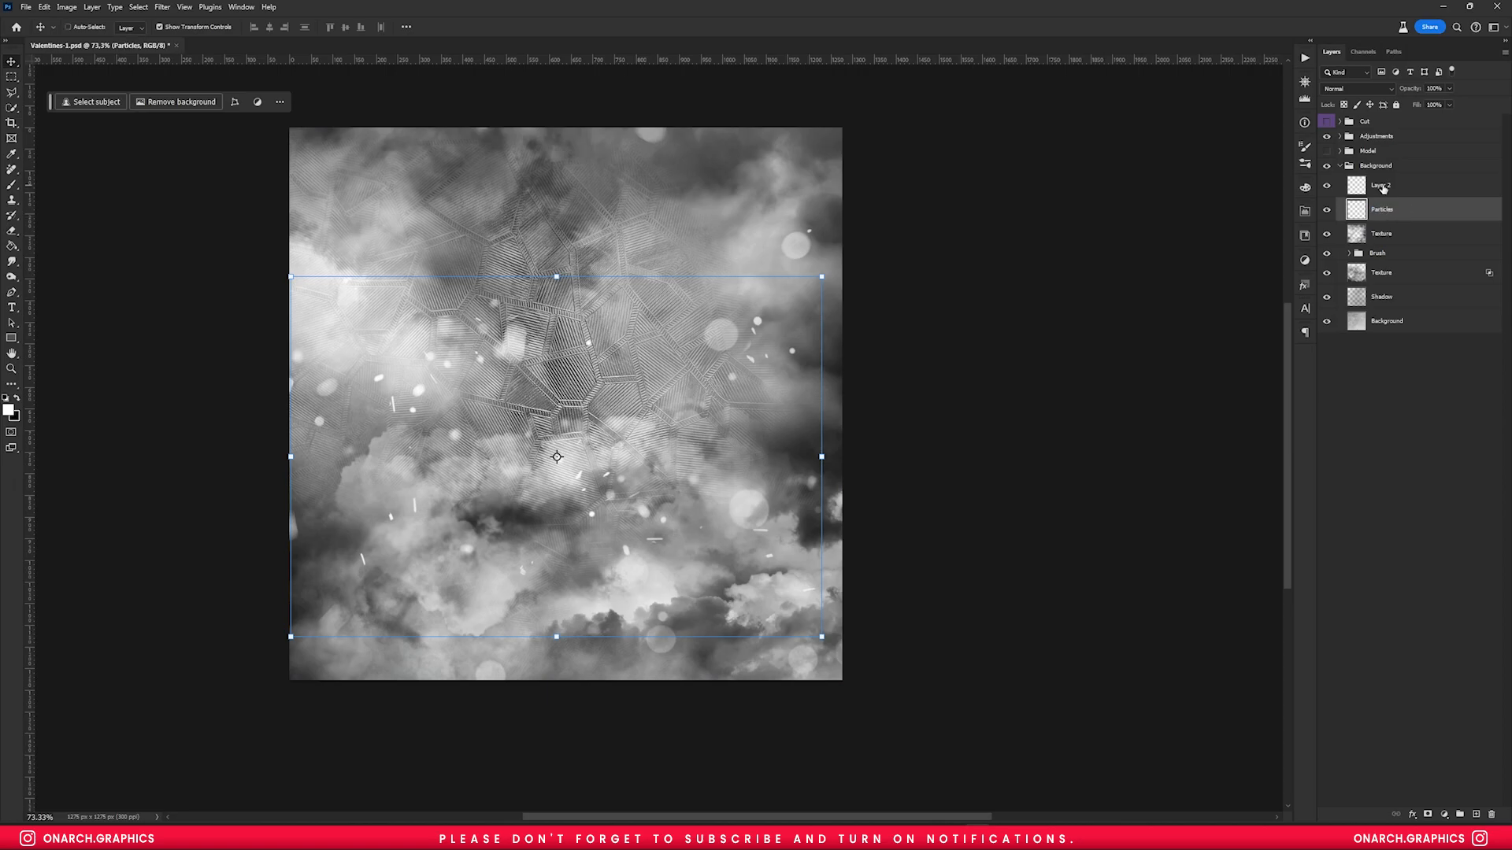
- Stamp snow over the sky with a Snow brush shrunk to about 1670 px
{"action": "right_click", "coordinate": [674, 410]}
{"action": "left_click", "coordinate": [691, 412]}
{"action": "scroll", "coordinate": [692, 417], "scroll_direction": "down", "scroll_amount": 1}
{"action": "left_click", "coordinate": [692, 592]}
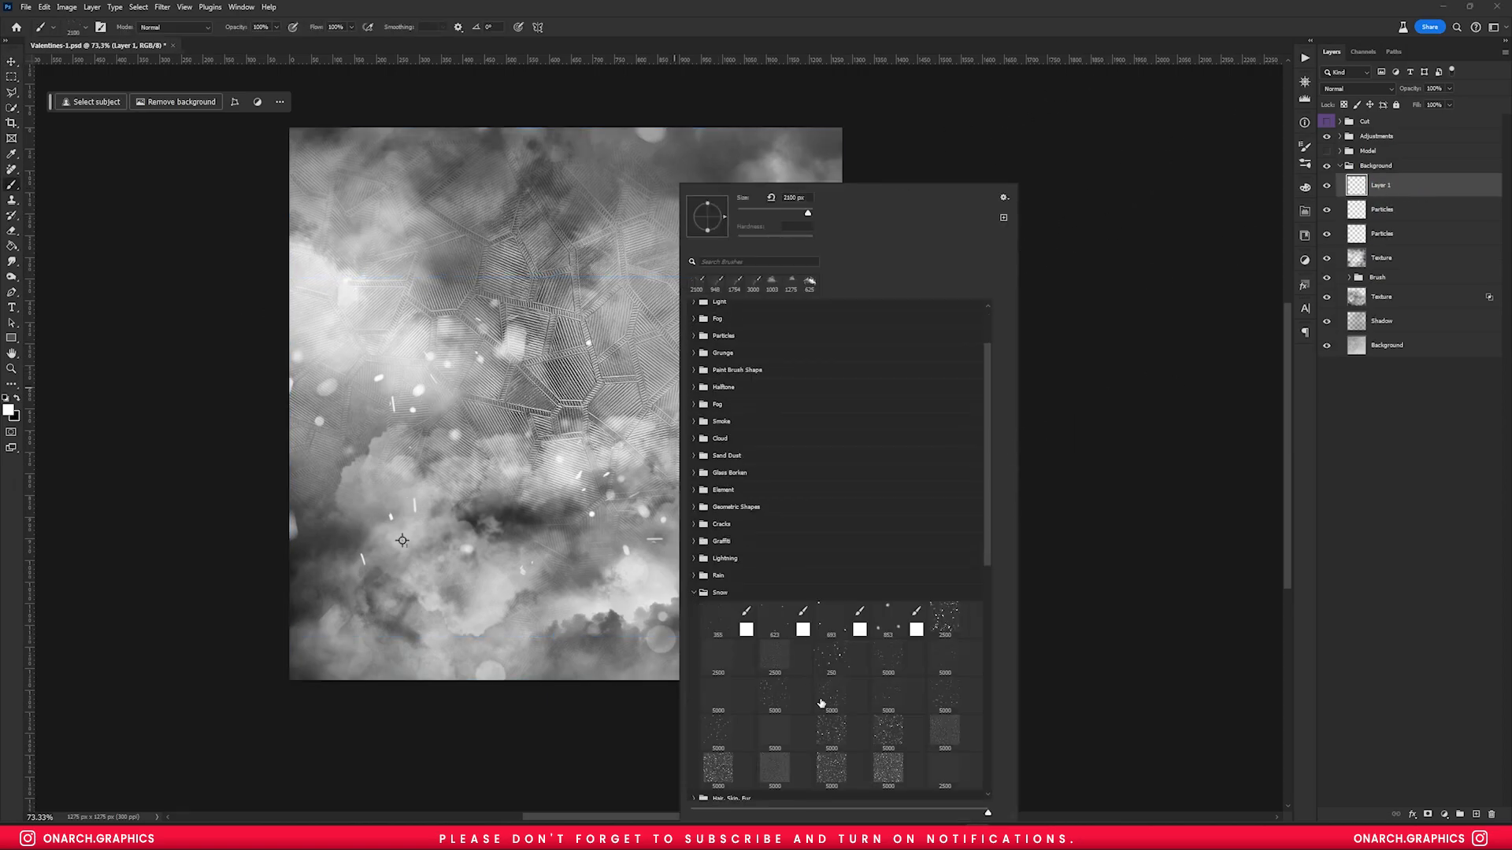
{"action": "left_click", "coordinate": [836, 731]}
{"action": "left_click_drag", "start_coordinate": [564, 527], "coordinate": [269, 526]}
{"action": "left_click", "coordinate": [551, 496]}
{"action": "right_click", "coordinate": [527, 482]}
{"action": "key", "text": "ctrl+z"}
- Try other Snow brushes, sizing them to about 1894, 2500 and 1395 px
{"action": "right_click", "coordinate": [570, 552]}
{"action": "double_click", "coordinate": [675, 722]}
{"action": "left_click_drag", "start_coordinate": [558, 398], "coordinate": [489, 403]}
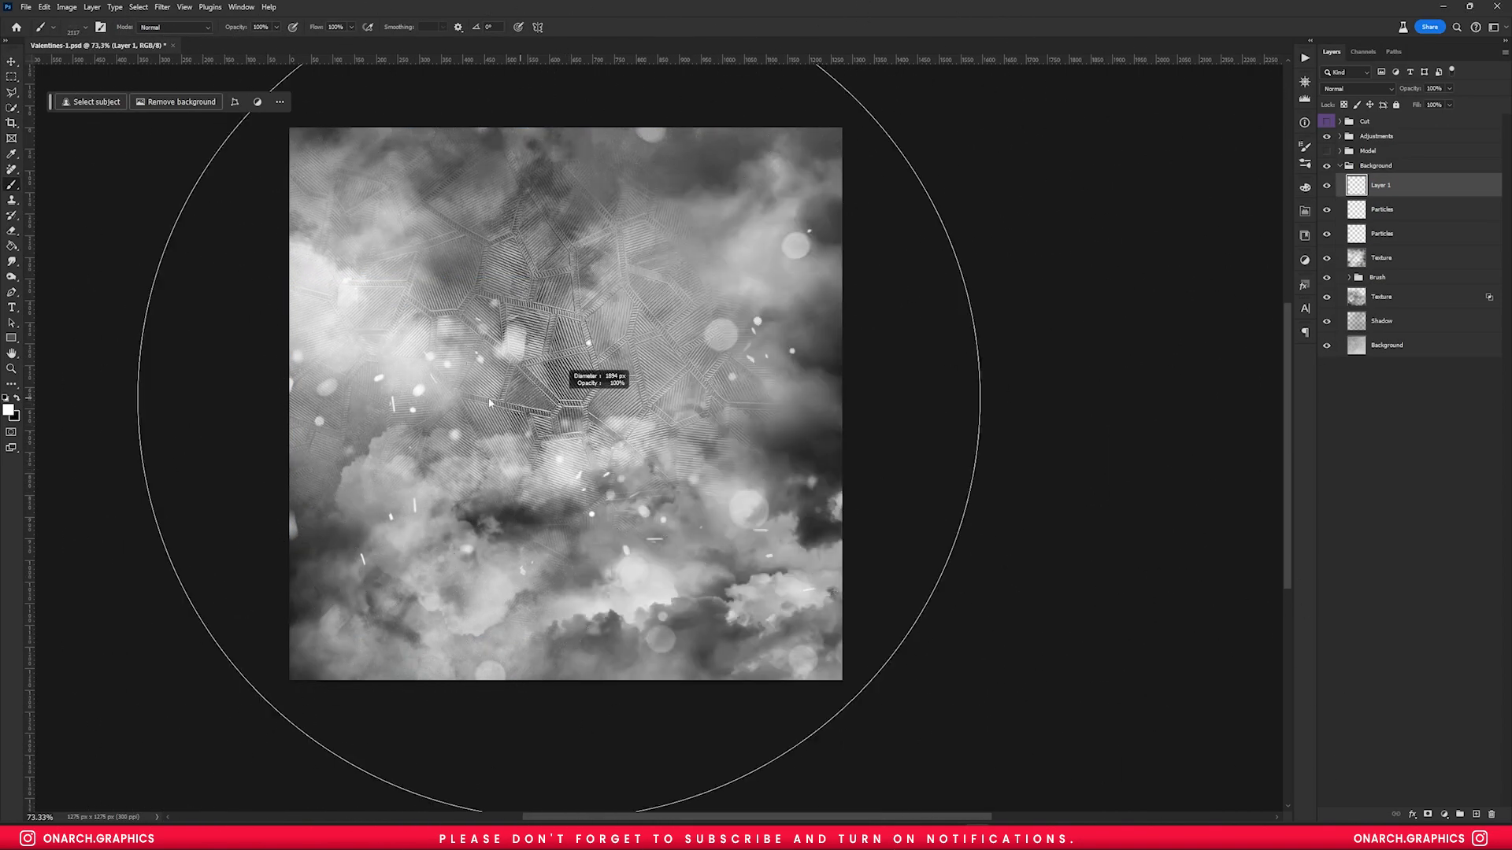
{"action": "right_click", "coordinate": [613, 529]}
{"action": "left_click", "coordinate": [669, 658]}
{"action": "right_click", "coordinate": [629, 525]}
{"action": "right_click", "coordinate": [534, 526]}
{"action": "left_click", "coordinate": [651, 658]}
{"action": "right_click", "coordinate": [615, 520]}
{"action": "left_click_drag", "start_coordinate": [565, 424], "coordinate": [245, 424]}
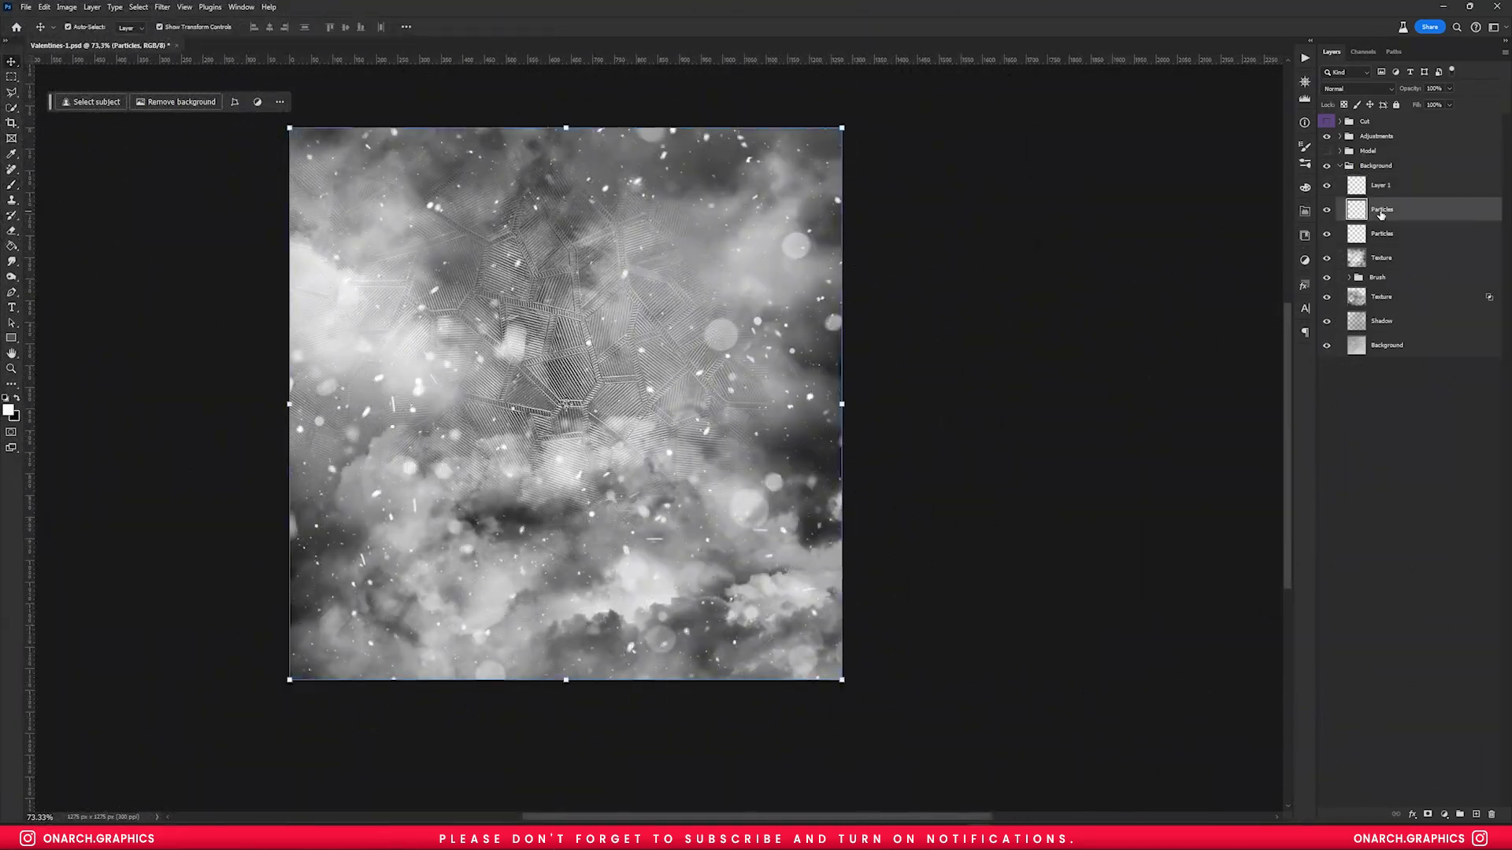
{"action": "left_click_drag", "start_coordinate": [793, 486], "coordinate": [870, 526]}
{"action": "scroll", "coordinate": [871, 526], "scroll_direction": "up", "scroll_amount": 1}
- Add a Brightness/Contrast layer at 15 and set brush layers 6 and 7 to 50% opacity
{"action": "left_click", "coordinate": [1415, 186]}
{"action": "left_click", "coordinate": [1444, 814]}
{"action": "left_click", "coordinate": [1441, 648]}
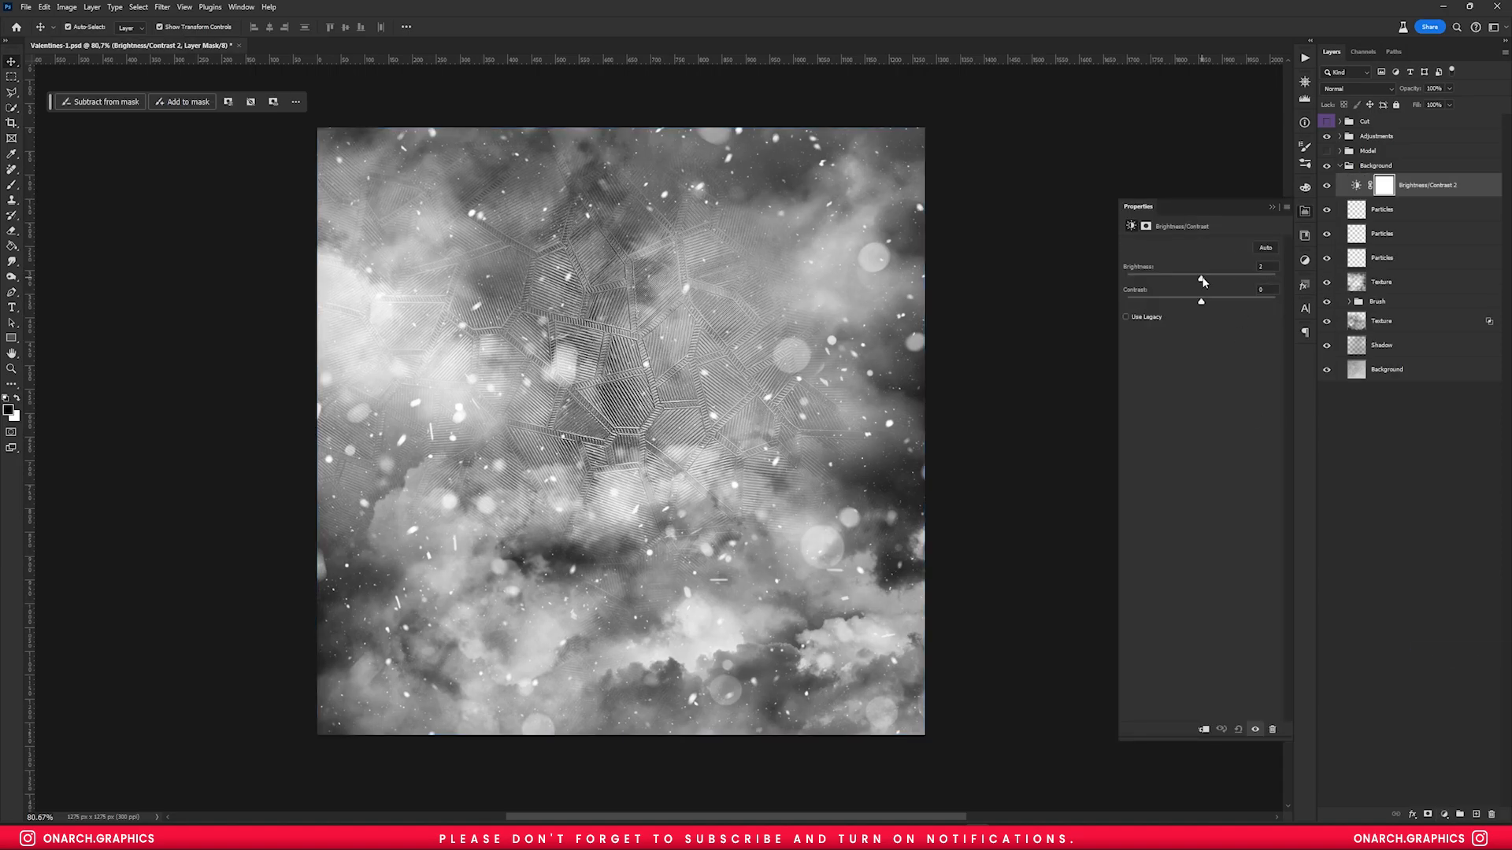
{"action": "left_click_drag", "start_coordinate": [1200, 279], "coordinate": [1208, 278]}
{"action": "left_click", "coordinate": [1374, 458]}
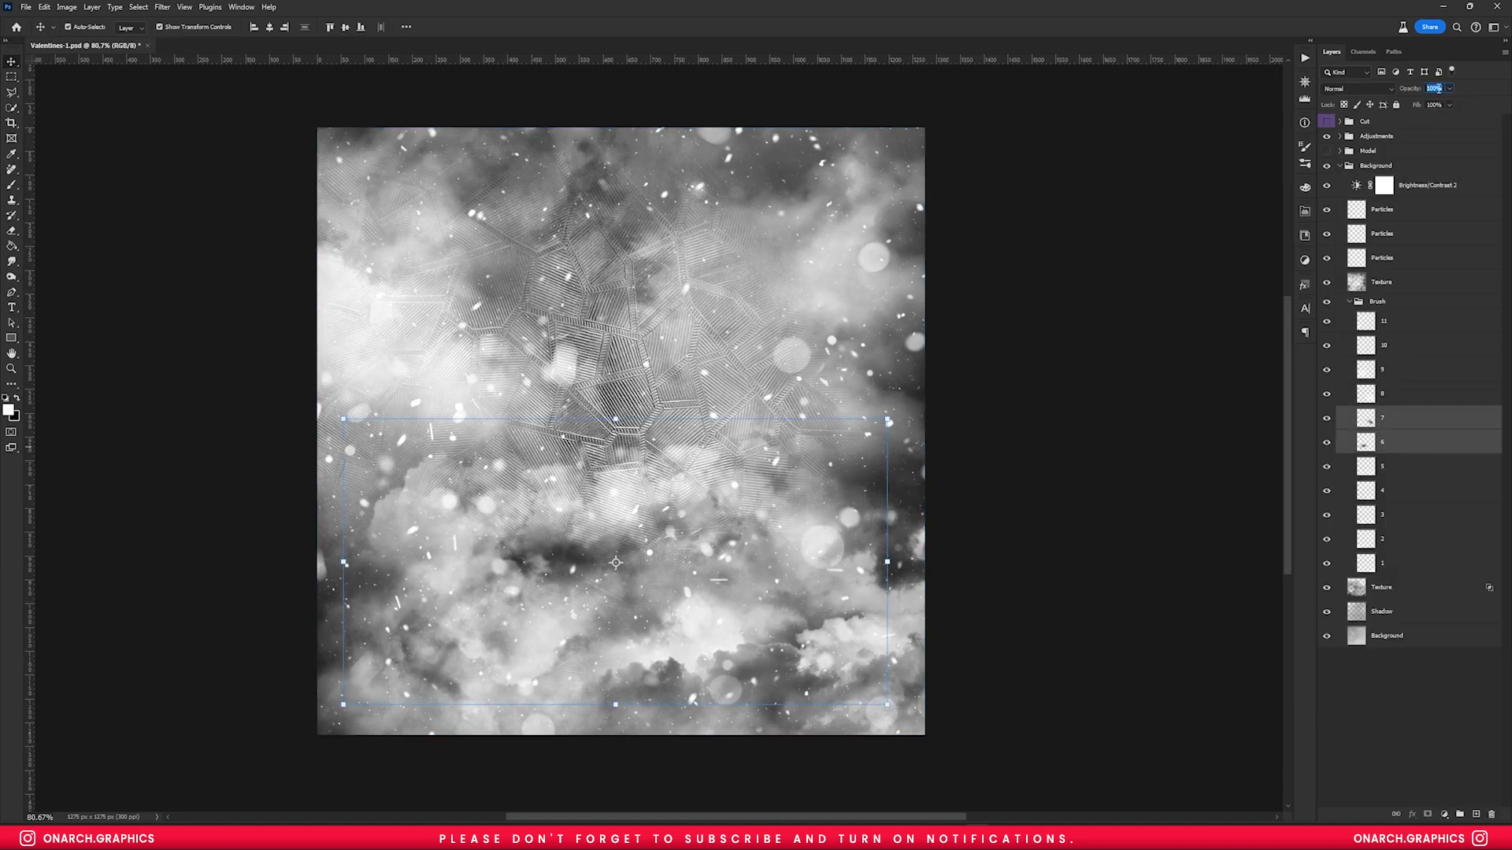
{"action": "type", "text": "50"}
{"action": "key", "text": "Return"}
- Select the Texture layer and choose the 1003 px Cloud brush
{"action": "left_click", "coordinate": [1401, 282]}
{"action": "key", "text": "b"}
{"action": "right_click", "coordinate": [789, 613]}
{"action": "left_click", "coordinate": [808, 593]}
{"action": "scroll", "coordinate": [815, 404], "scroll_direction": "up", "scroll_amount": 2}
{"action": "left_click", "coordinate": [810, 514]}
{"action": "double_click", "coordinate": [1003, 776]}
{"action": "left_click_drag", "start_coordinate": [836, 726], "coordinate": [833, 645]}
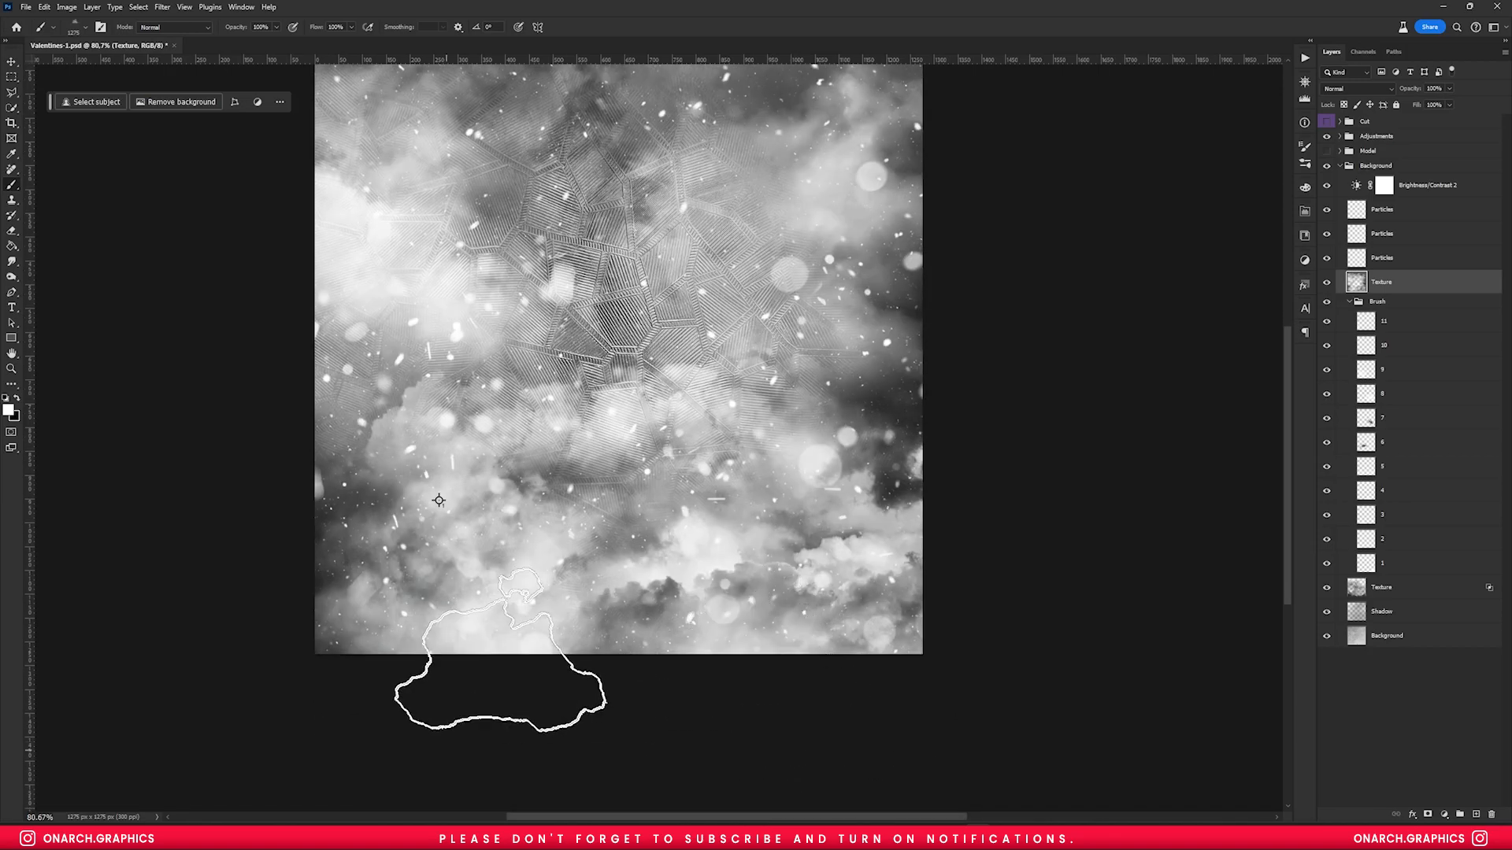
{"action": "right_click", "coordinate": [707, 687]}
{"action": "left_click", "coordinate": [328, 650]}
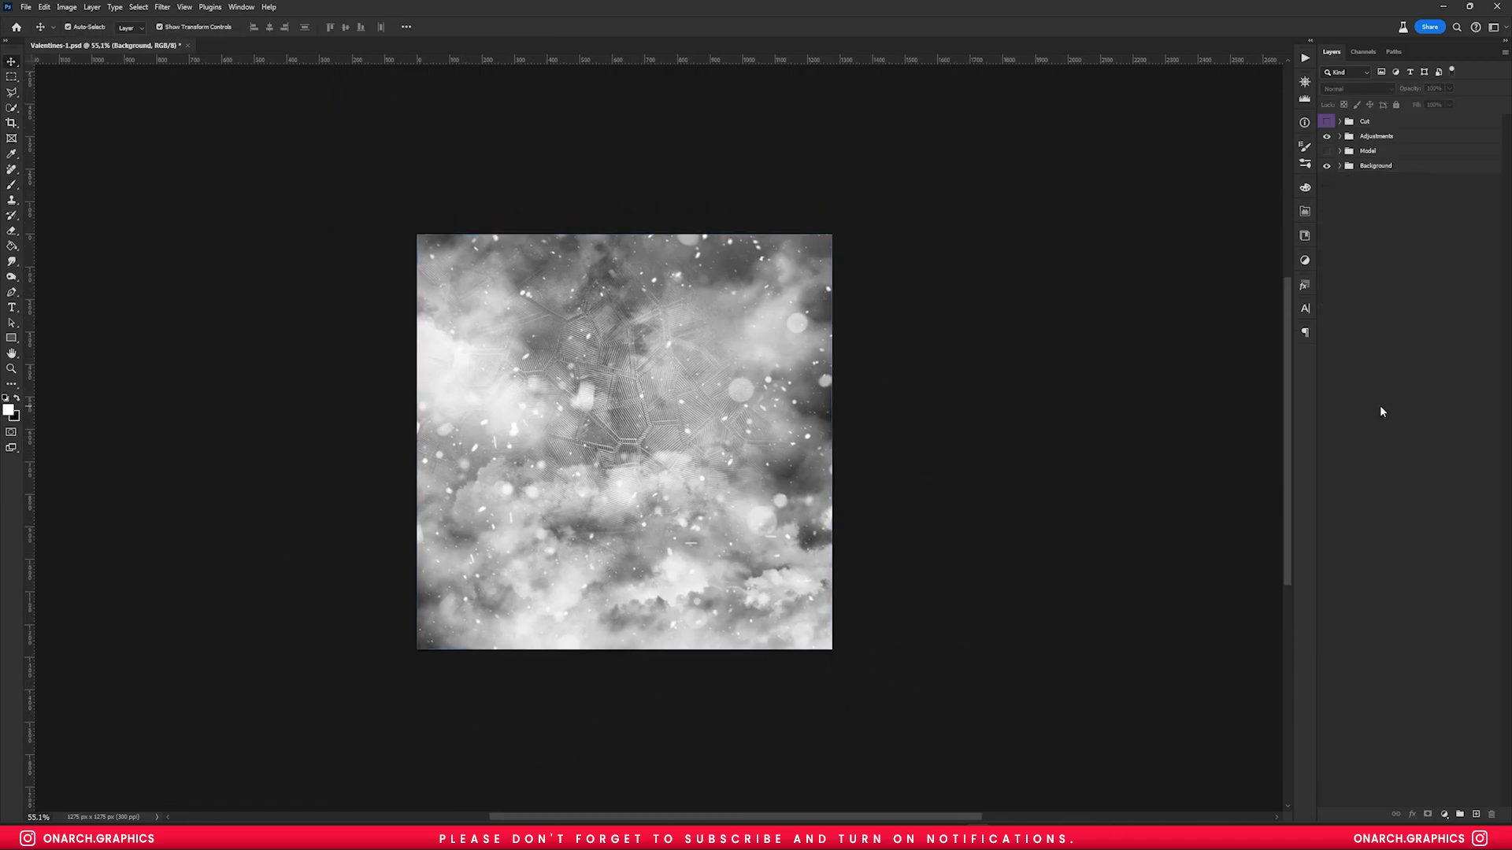
- Show the Model group, centre the woman on the guide, and open Levels for her
{"action": "scroll", "coordinate": [630, 420], "scroll_direction": "down", "scroll_amount": 2}
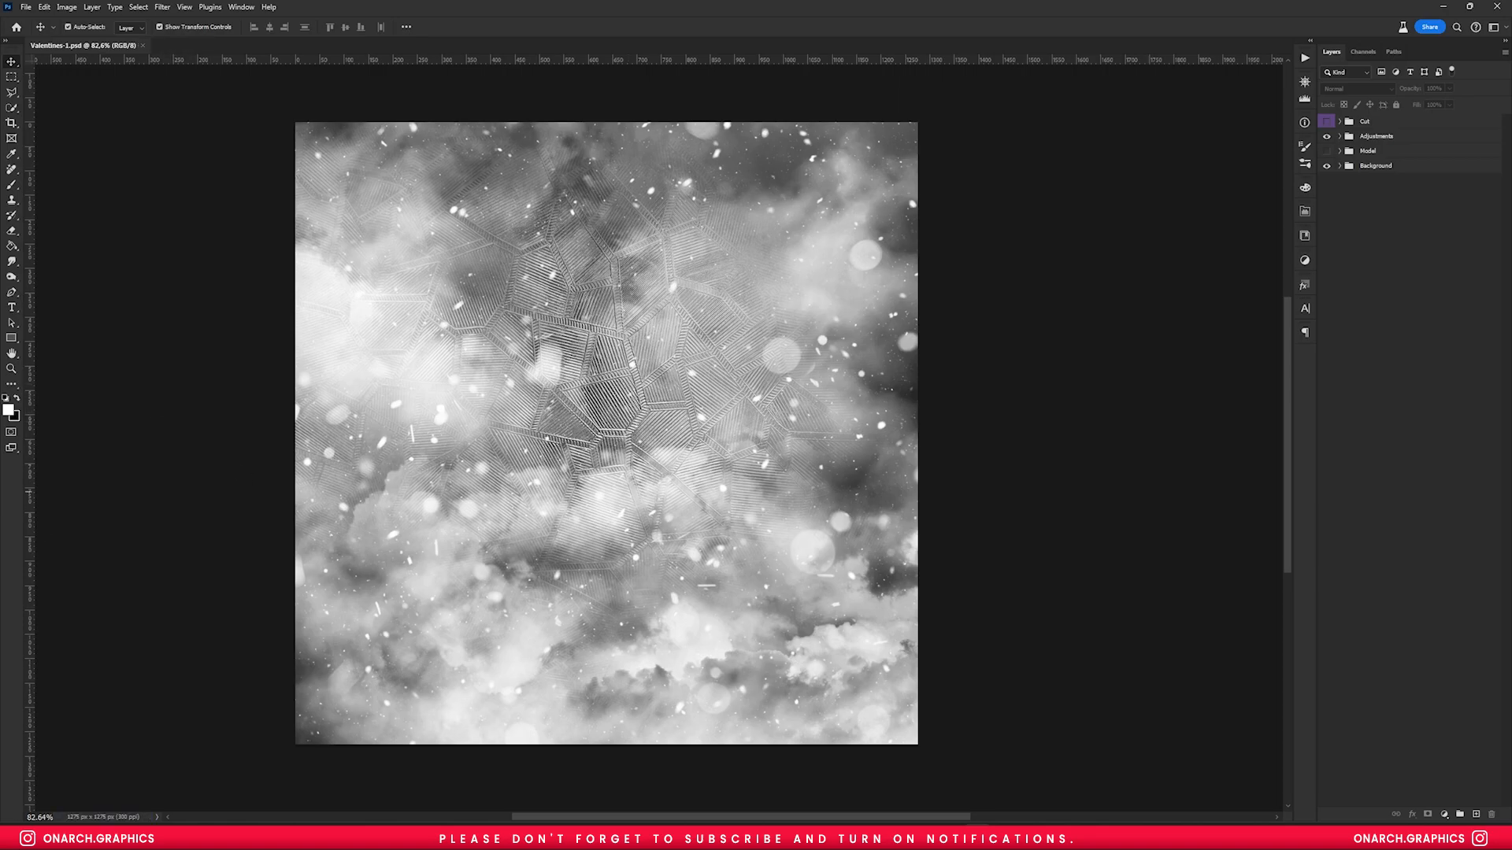
{"action": "left_click", "coordinate": [1327, 150]}
{"action": "left_click_drag", "start_coordinate": [661, 426], "coordinate": [607, 337]}
{"action": "left_click", "coordinate": [1340, 150]}
{"action": "left_click", "coordinate": [1348, 178]}
{"action": "left_click_drag", "start_coordinate": [691, 297], "coordinate": [705, 297]}
{"action": "left_click", "coordinate": [982, 362]}
{"action": "left_click", "coordinate": [630, 354]}
{"action": "left_click", "coordinate": [67, 8]}
{"action": "mouse_move", "coordinate": [86, 35]}
{"action": "left_click", "coordinate": [234, 51]}
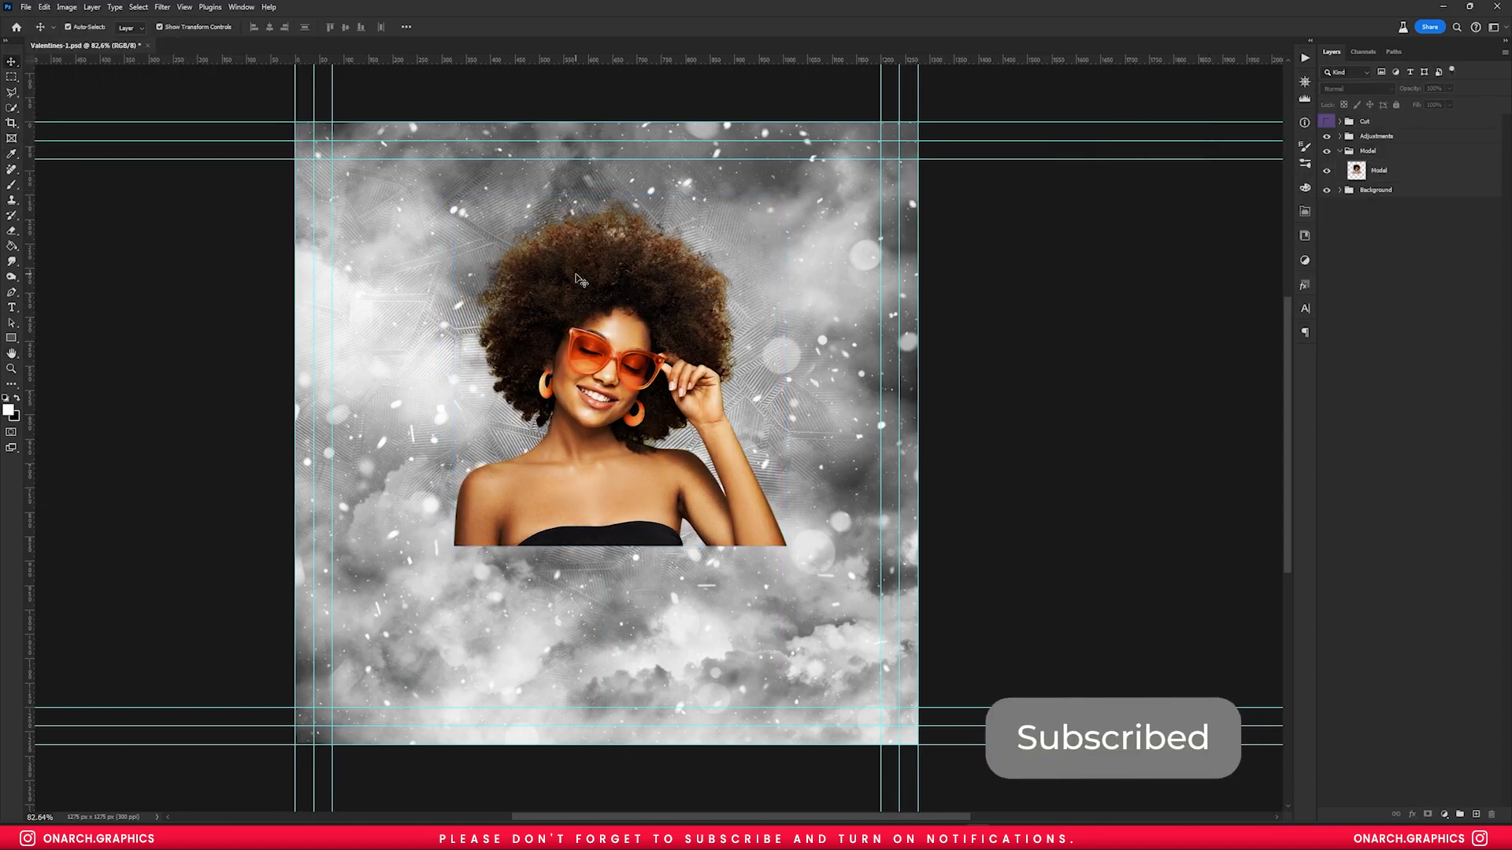
- Give the Model layer a black Color Overlay at 10% opacity
{"action": "left_click", "coordinate": [1386, 170]}
{"action": "right_click", "coordinate": [1385, 170]}
{"action": "left_click", "coordinate": [1409, 180]}
{"action": "left_click", "coordinate": [1108, 459]}
{"action": "left_click", "coordinate": [1330, 340]}
{"action": "left_click", "coordinate": [1228, 573]}
{"action": "left_click", "coordinate": [1067, 668]}
{"action": "left_click", "coordinate": [1333, 517]}
{"action": "left_click", "coordinate": [1282, 341]}
{"action": "left_click", "coordinate": [1272, 469]}
{"action": "left_click_drag", "start_coordinate": [1308, 355], "coordinate": [1258, 355]}
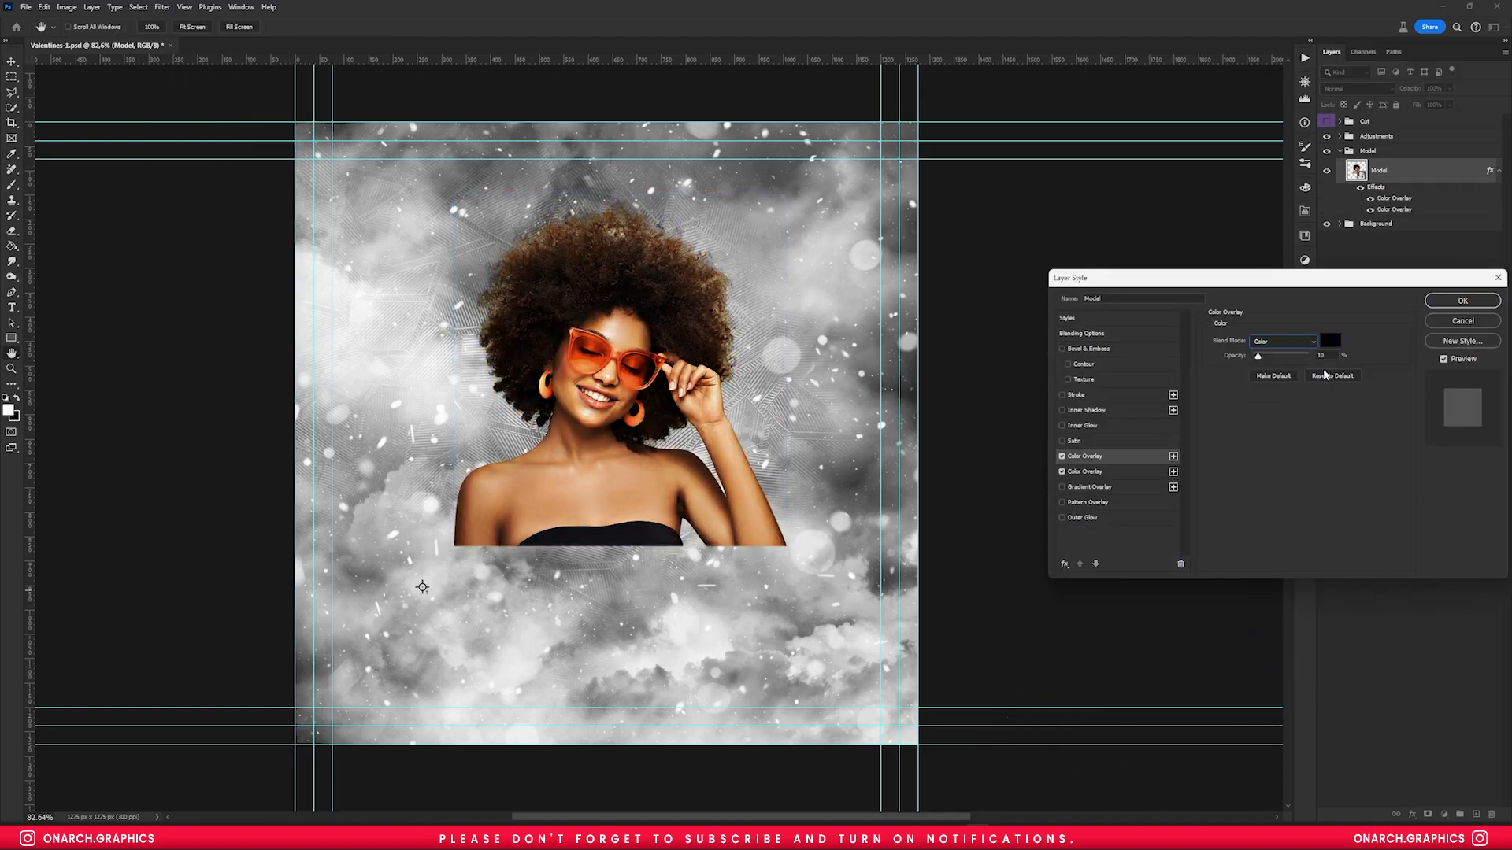
{"action": "left_click", "coordinate": [1462, 300]}
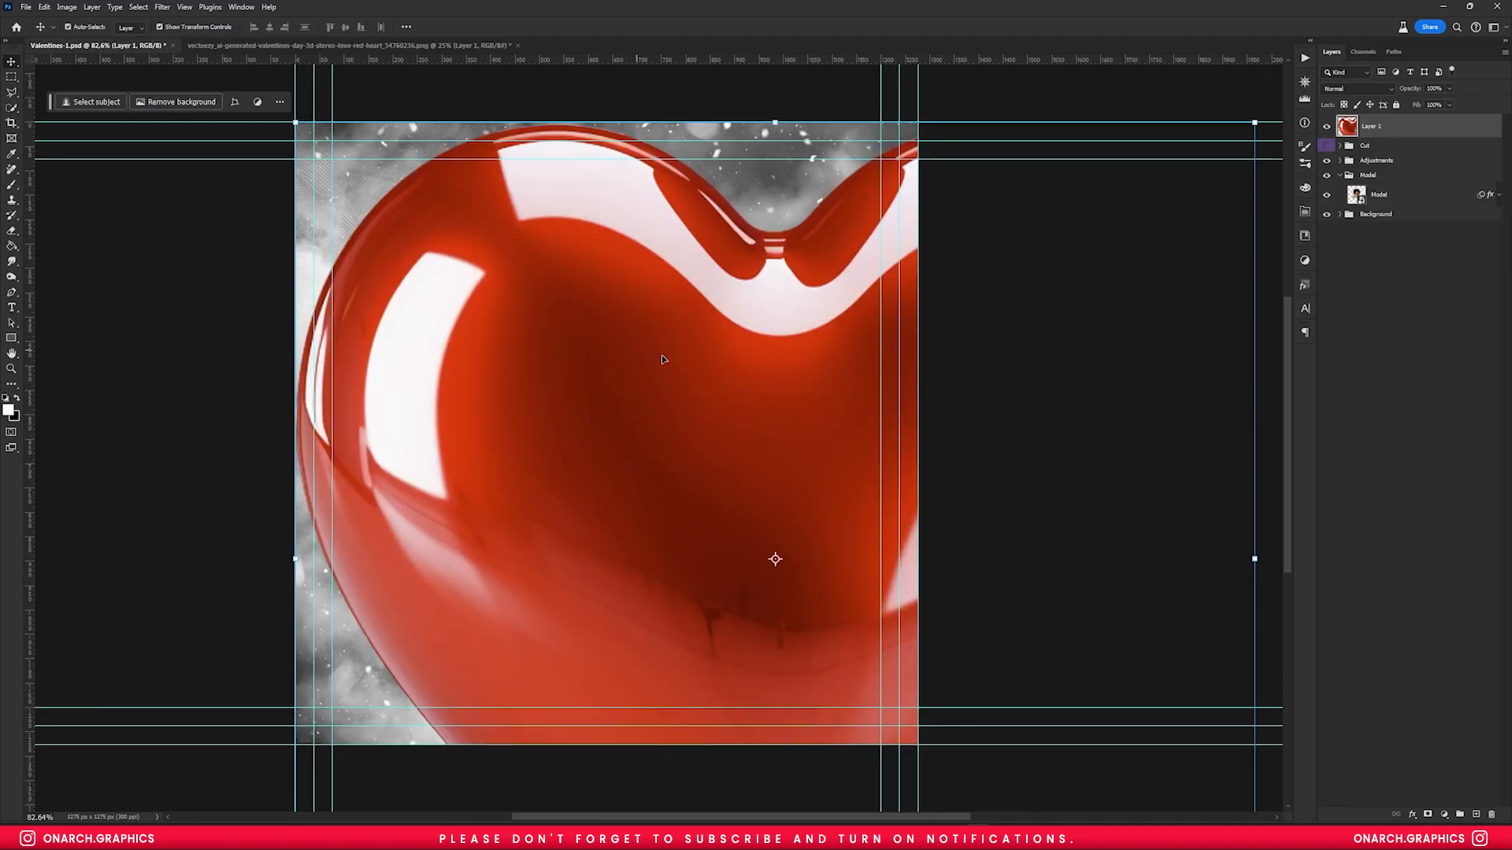
- Place the red heart image behind the woman and scale it smaller
{"action": "left_click_drag", "start_coordinate": [751, 485], "coordinate": [590, 386]}
{"action": "left_click_drag", "start_coordinate": [1378, 122], "coordinate": [1374, 174]}
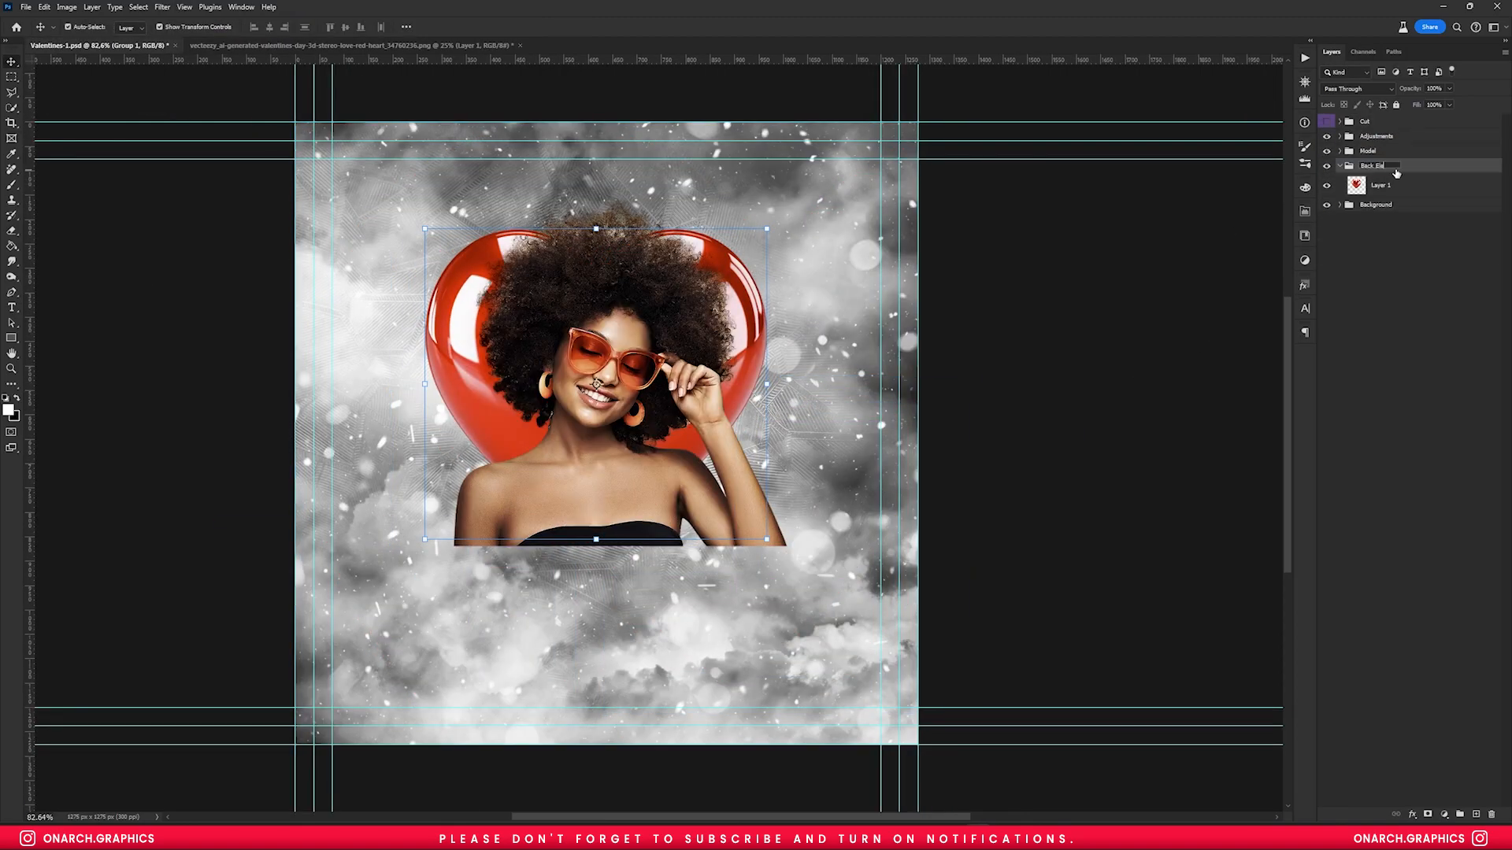
{"action": "left_click", "coordinate": [744, 331]}
{"action": "left_click_drag", "start_coordinate": [766, 229], "coordinate": [748, 313]}
{"action": "key", "text": "Return"}
{"action": "left_click", "coordinate": [1327, 150]}
{"action": "key", "text": "ctrl+semicolon"}
{"action": "left_click", "coordinate": [729, 263]}
{"action": "key", "text": "Return"}
- Rotate the heart and move it toward the bottom-left corner
{"action": "left_click", "coordinate": [1327, 224]}
{"action": "left_click", "coordinate": [1385, 186]}
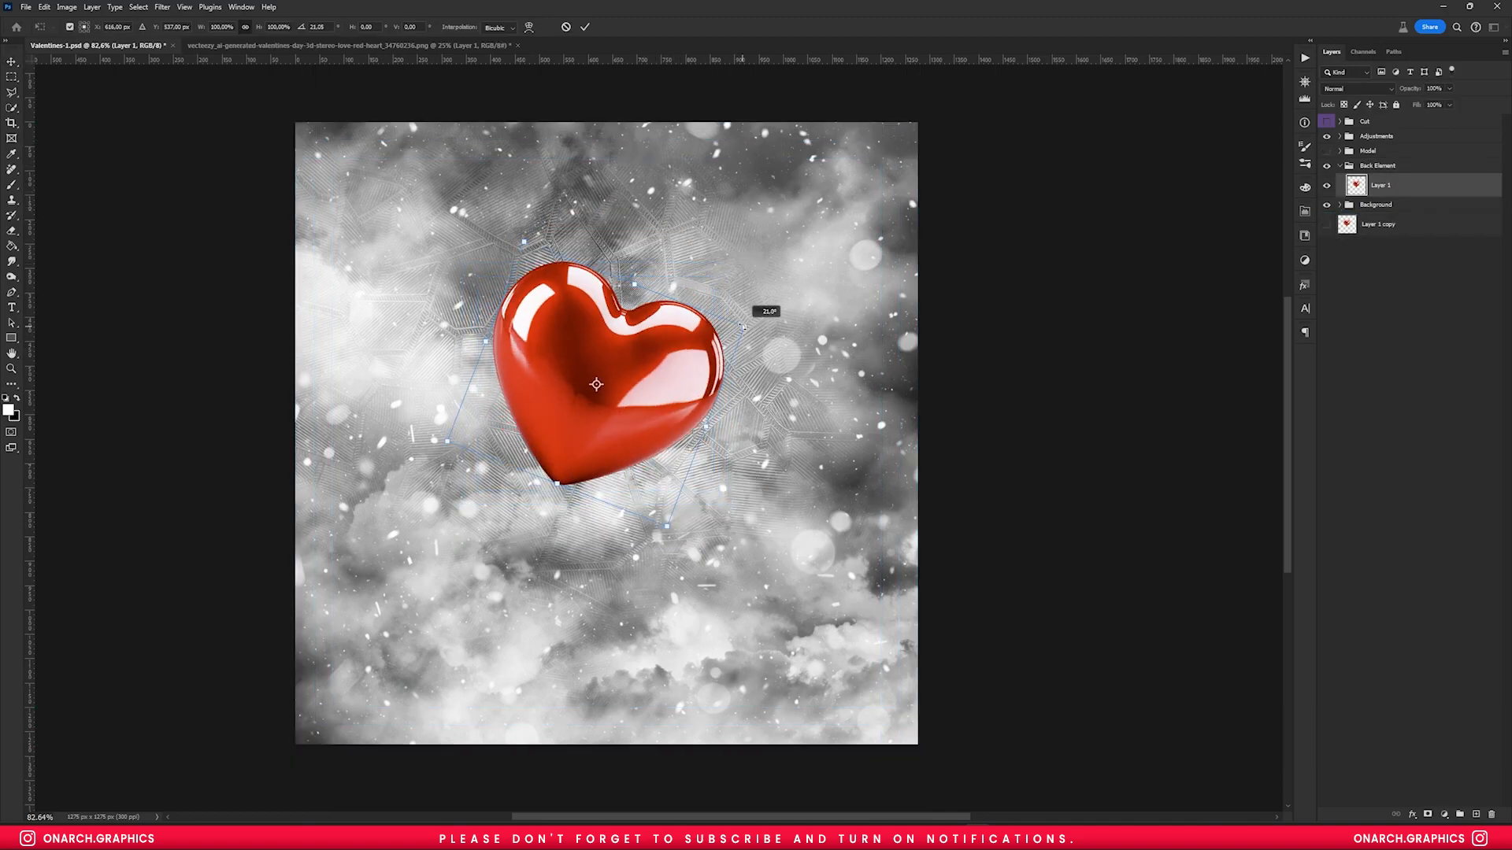
{"action": "left_click_drag", "start_coordinate": [695, 381], "coordinate": [477, 678]}
{"action": "left_click_drag", "start_coordinate": [534, 607], "coordinate": [543, 633]}
{"action": "key", "text": "Return"}
{"action": "key", "text": "ctrl+j"}
{"action": "key", "text": "ctrl+t"}
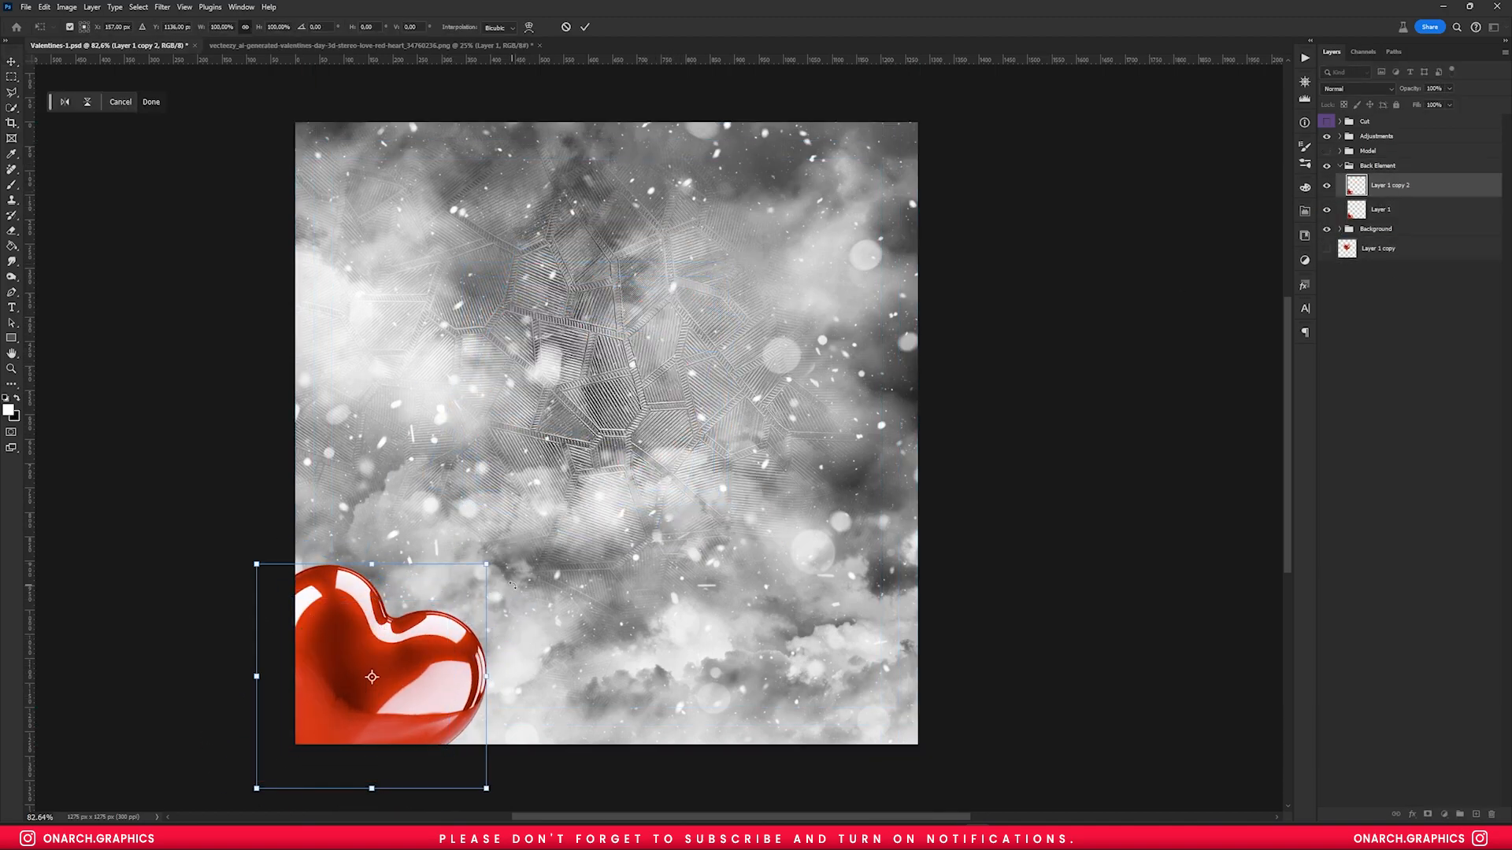
{"action": "key", "text": "Escape"}
{"action": "key", "text": "ctrl+z"}
{"action": "key", "text": "ctrl+z"}
{"action": "right_click", "coordinate": [1379, 183]}
{"action": "left_click", "coordinate": [1417, 359]}
- Scale a heart to about 82%, rotate it about 34°, and tilt one into the bottom-right
{"action": "left_click_drag", "start_coordinate": [713, 277], "coordinate": [672, 315]}
{"action": "left_click_drag", "start_coordinate": [630, 371], "coordinate": [409, 658]}
{"action": "left_click_drag", "start_coordinate": [482, 607], "coordinate": [505, 683]}
{"action": "left_click_drag", "start_coordinate": [443, 679], "coordinate": [439, 669]}
{"action": "left_click_drag", "start_coordinate": [490, 647], "coordinate": [384, 593]}
{"action": "left_click_drag", "start_coordinate": [377, 678], "coordinate": [871, 646]}
{"action": "key", "text": "Return"}
- Duplicate and shrink hearts, placing one at the upper-left and one tilted 20° at the right edge
{"action": "key", "text": "ctrl+j"}
{"action": "key", "text": "ctrl+t"}
{"action": "left_click_drag", "start_coordinate": [749, 626], "coordinate": [796, 643]}
{"action": "left_click_drag", "start_coordinate": [878, 656], "coordinate": [366, 323]}
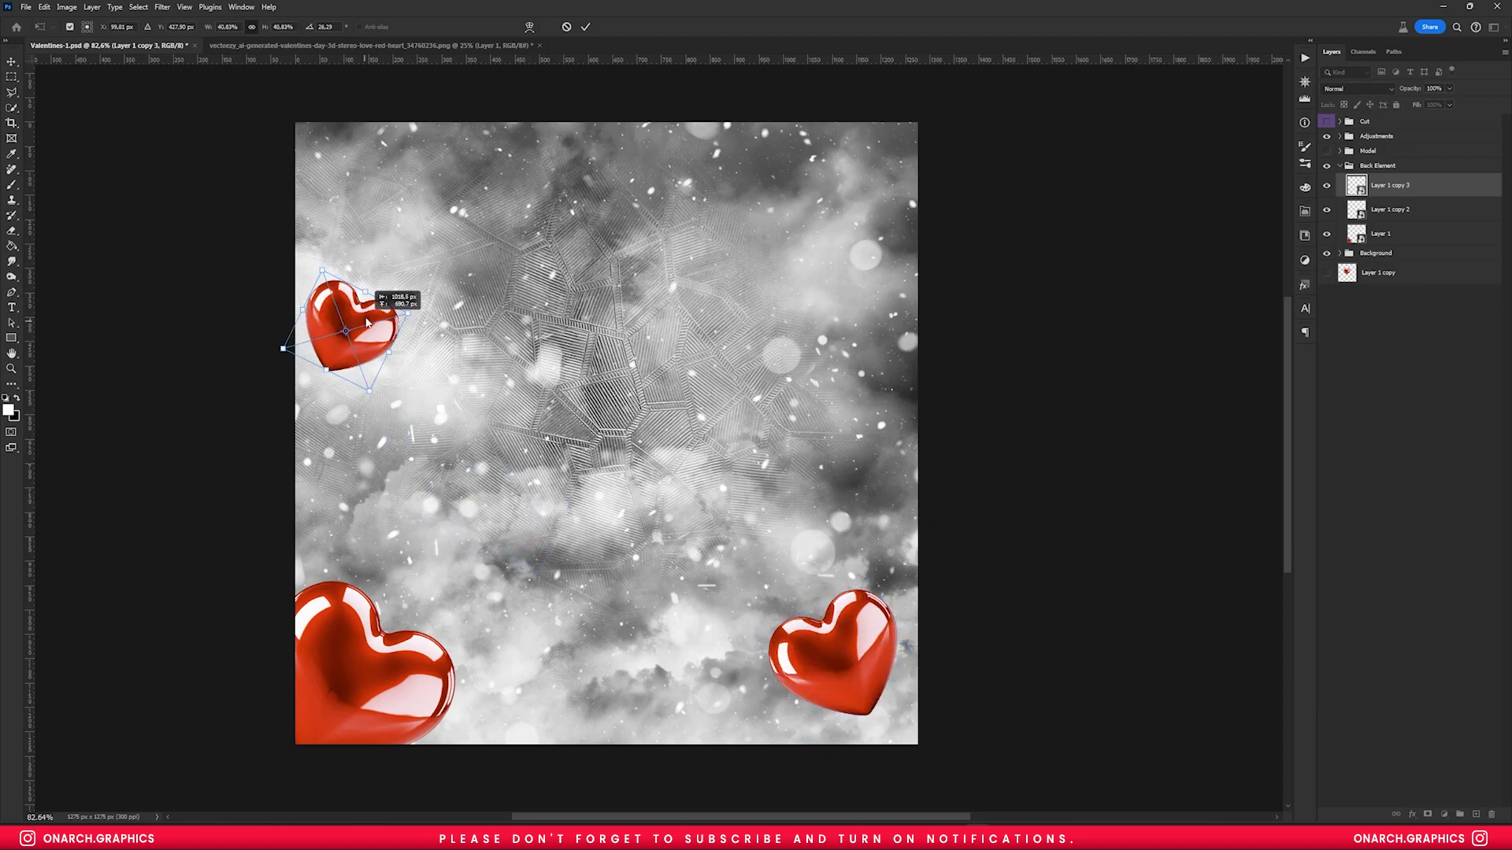
{"action": "left_click_drag", "start_coordinate": [855, 279], "coordinate": [355, 327]}
{"action": "key", "text": "ctrl+t"}
{"action": "left_click_drag", "start_coordinate": [369, 224], "coordinate": [934, 282]}
{"action": "key", "text": "Return"}
{"action": "scroll", "coordinate": [736, 677], "scroll_direction": "up", "scroll_amount": 4}
- Add a smaller, tilted copy of the small heart on the left side
{"action": "left_click", "coordinate": [836, 516]}
{"action": "key", "text": "ctrl+j"}
{"action": "key", "text": "ctrl+t"}
{"action": "left_click_drag", "start_coordinate": [836, 515], "coordinate": [338, 511]}
{"action": "left_click_drag", "start_coordinate": [326, 523], "coordinate": [249, 559]}
{"action": "key", "text": "Return"}
{"action": "scroll", "coordinate": [294, 558], "scroll_direction": "up", "scroll_amount": 2}
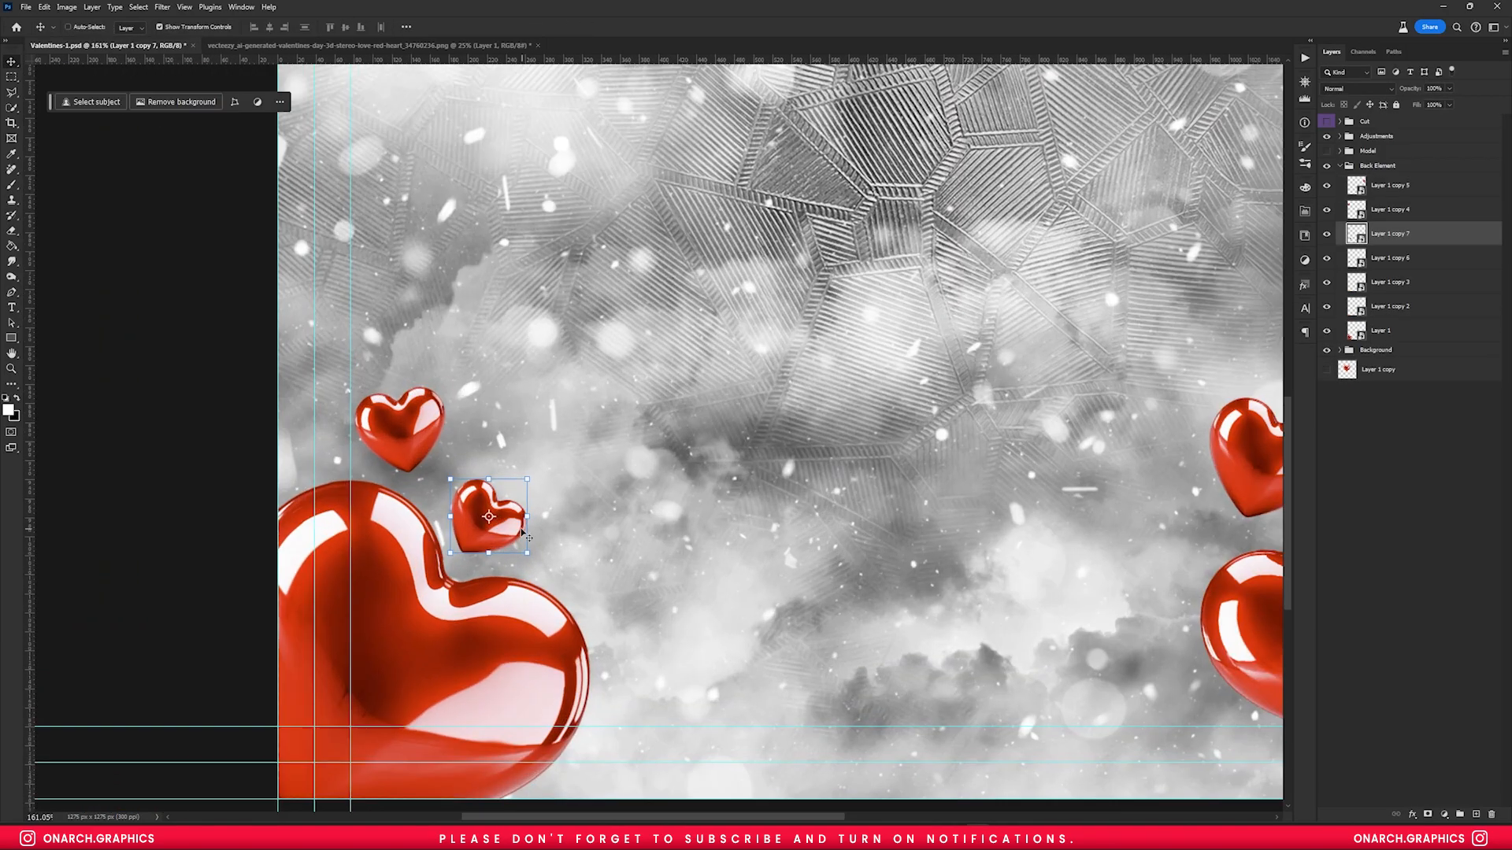
{"action": "key", "text": "ctrl+0"}
- Rotate and enlarge the upper-left heart copy, then show the woman again
{"action": "key", "text": "ctrl+;"}
{"action": "left_click_drag", "start_coordinate": [339, 220], "coordinate": [392, 322]}
{"action": "key", "text": "ctrl+t"}
{"action": "left_click_drag", "start_coordinate": [465, 309], "coordinate": [444, 197]}
{"action": "left_click_drag", "start_coordinate": [445, 278], "coordinate": [500, 422]}
{"action": "key", "text": "Return"}
{"action": "double_click", "coordinate": [1326, 150]}
{"action": "left_click", "coordinate": [1326, 151]}
- Add a horizontally flipped copy of the heart behind the woman
{"action": "key", "text": "ctrl+t"}
{"action": "key", "text": "Return"}
{"action": "key", "text": "ctrl+j"}
{"action": "key", "text": "ctrl+t"}
{"action": "right_click", "coordinate": [803, 351]}
{"action": "left_click", "coordinate": [858, 567]}
{"action": "key", "text": "Return"}
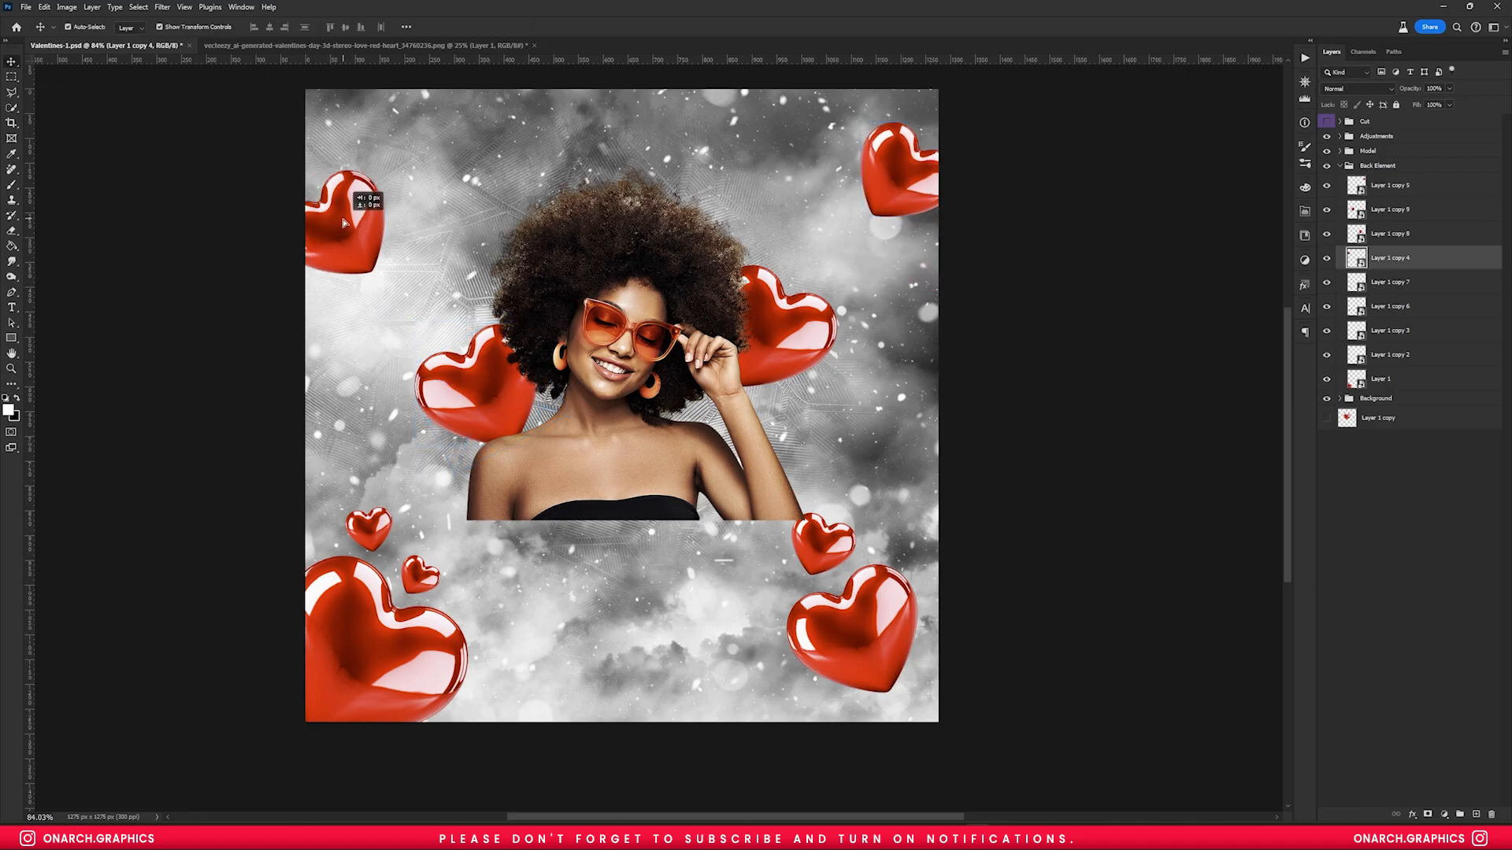
- Reposition the two top corner hearts and select the bottom-left heart's Layer 1
{"action": "left_click_drag", "start_coordinate": [344, 225], "coordinate": [331, 210]}
{"action": "key", "text": "ctrl+;"}
{"action": "left_click_drag", "start_coordinate": [896, 179], "coordinate": [892, 134]}
{"action": "key", "text": "ctrl+;"}
{"action": "scroll", "coordinate": [512, 505], "scroll_direction": "down", "scroll_amount": 2}
{"action": "left_click", "coordinate": [375, 601]}
- Apply a 5 px Field Blur from Blur Gallery to Layer 1's bottom-left heart
{"action": "left_click", "coordinate": [161, 7]}
{"action": "mouse_move", "coordinate": [229, 177]}
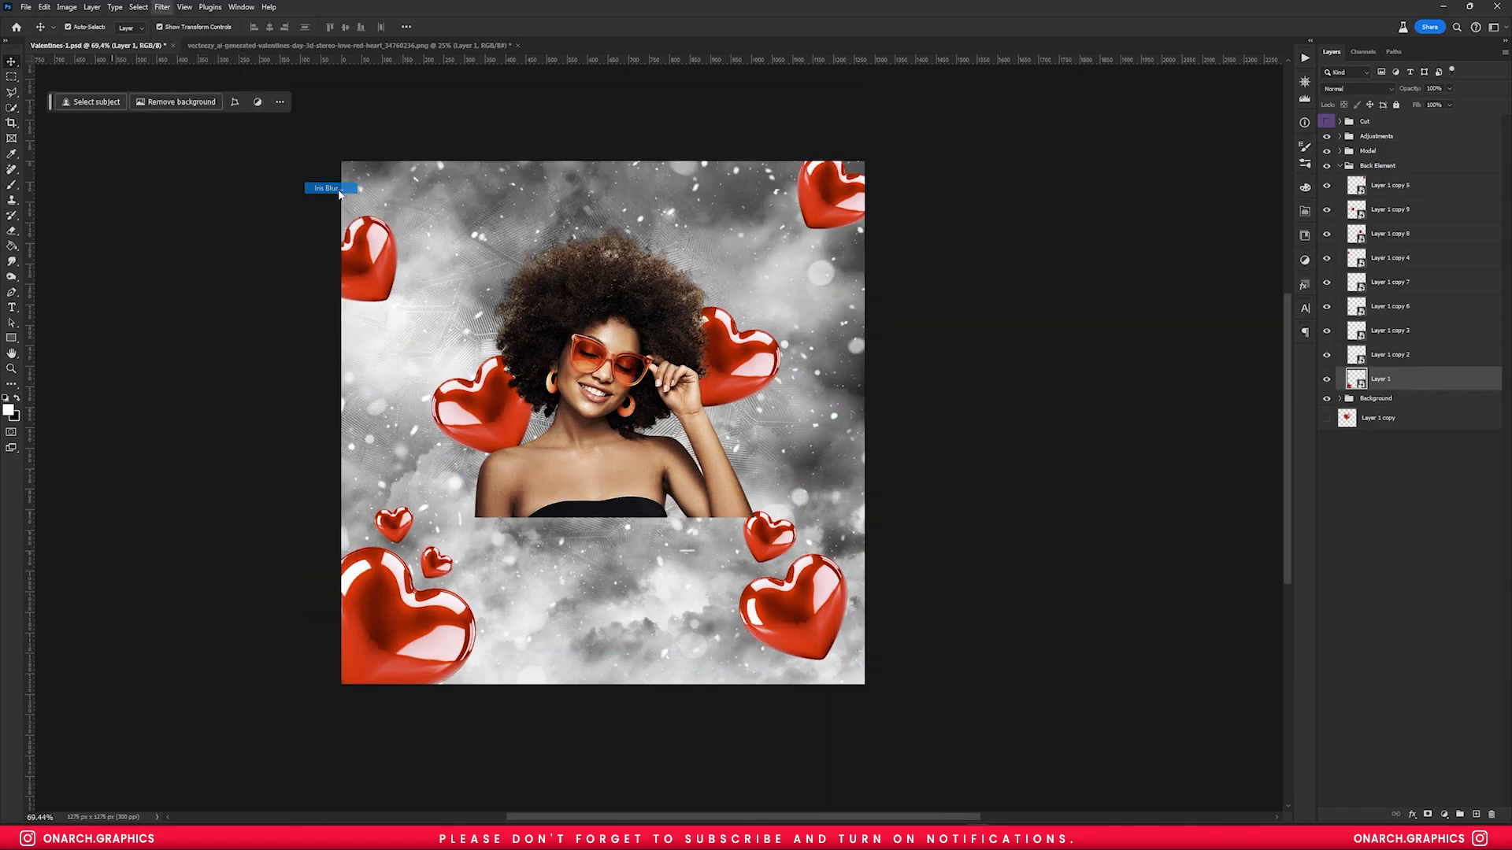
{"action": "left_click", "coordinate": [340, 190]}
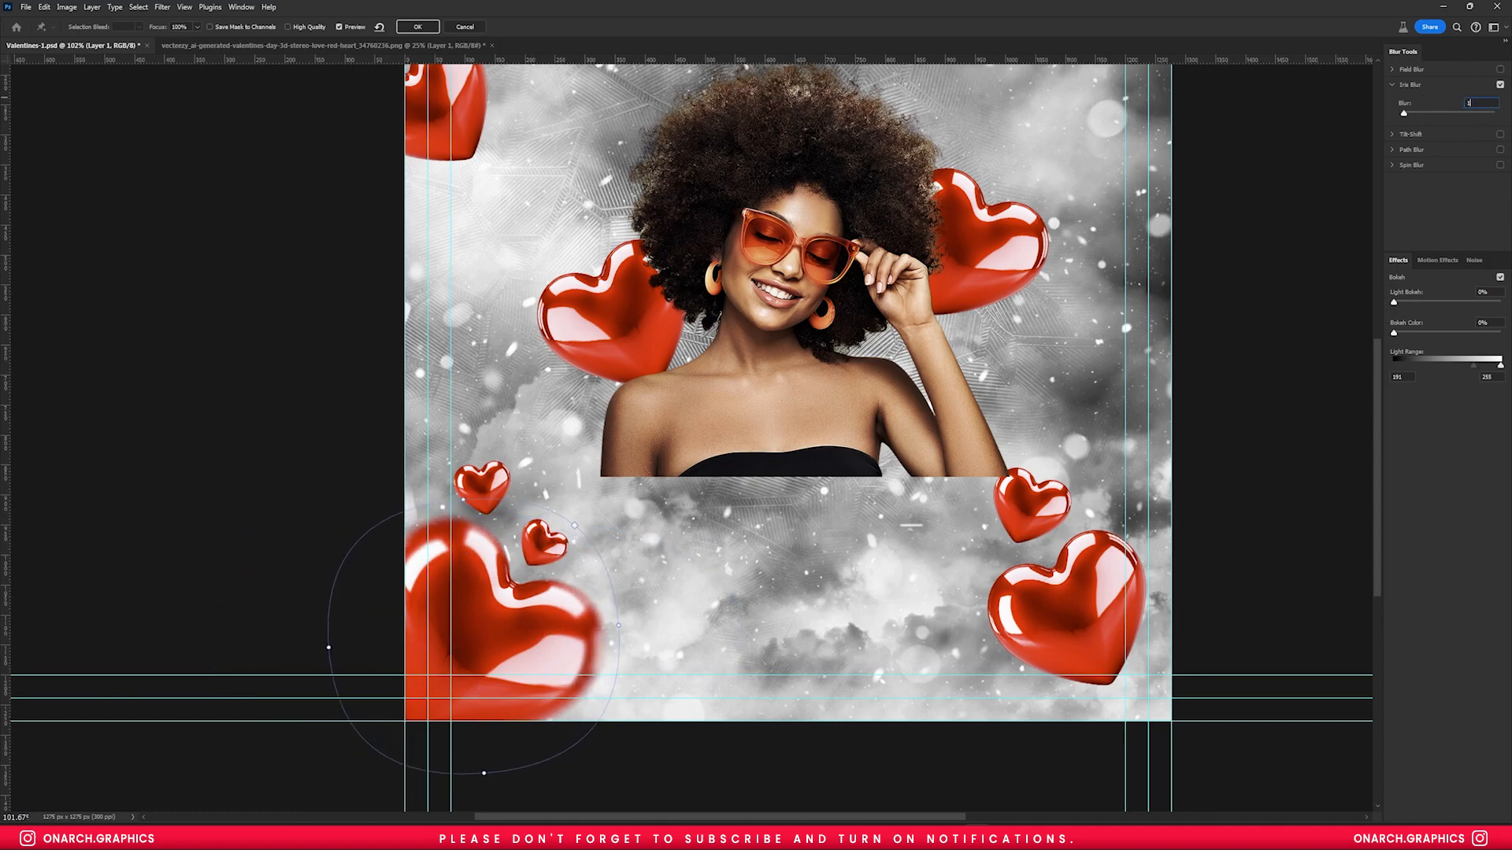
{"action": "left_click", "coordinate": [1411, 69]}
{"action": "type", "text": "5"}
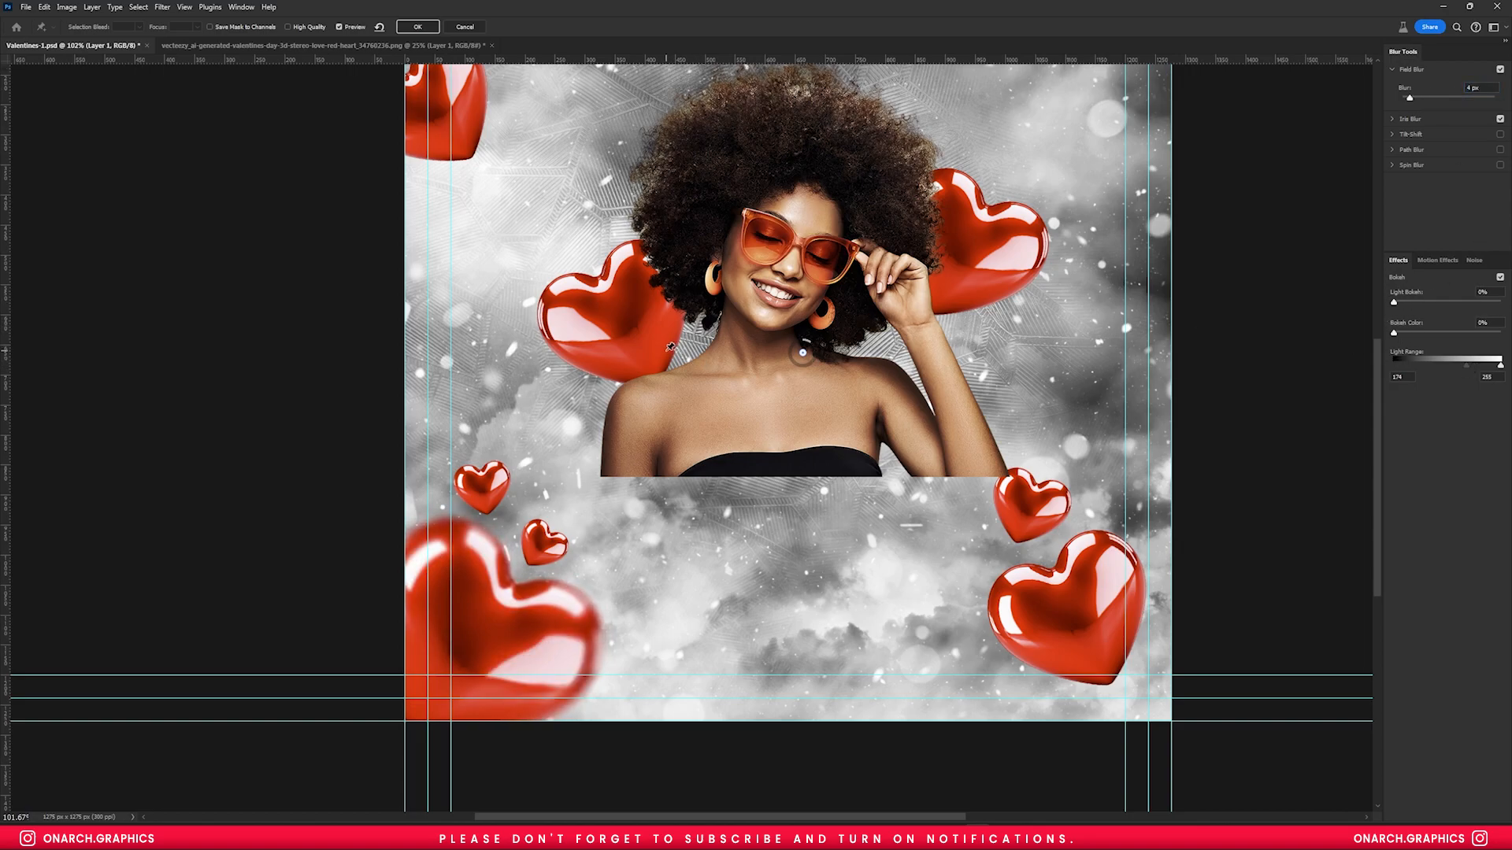
{"action": "key", "text": "Return"}
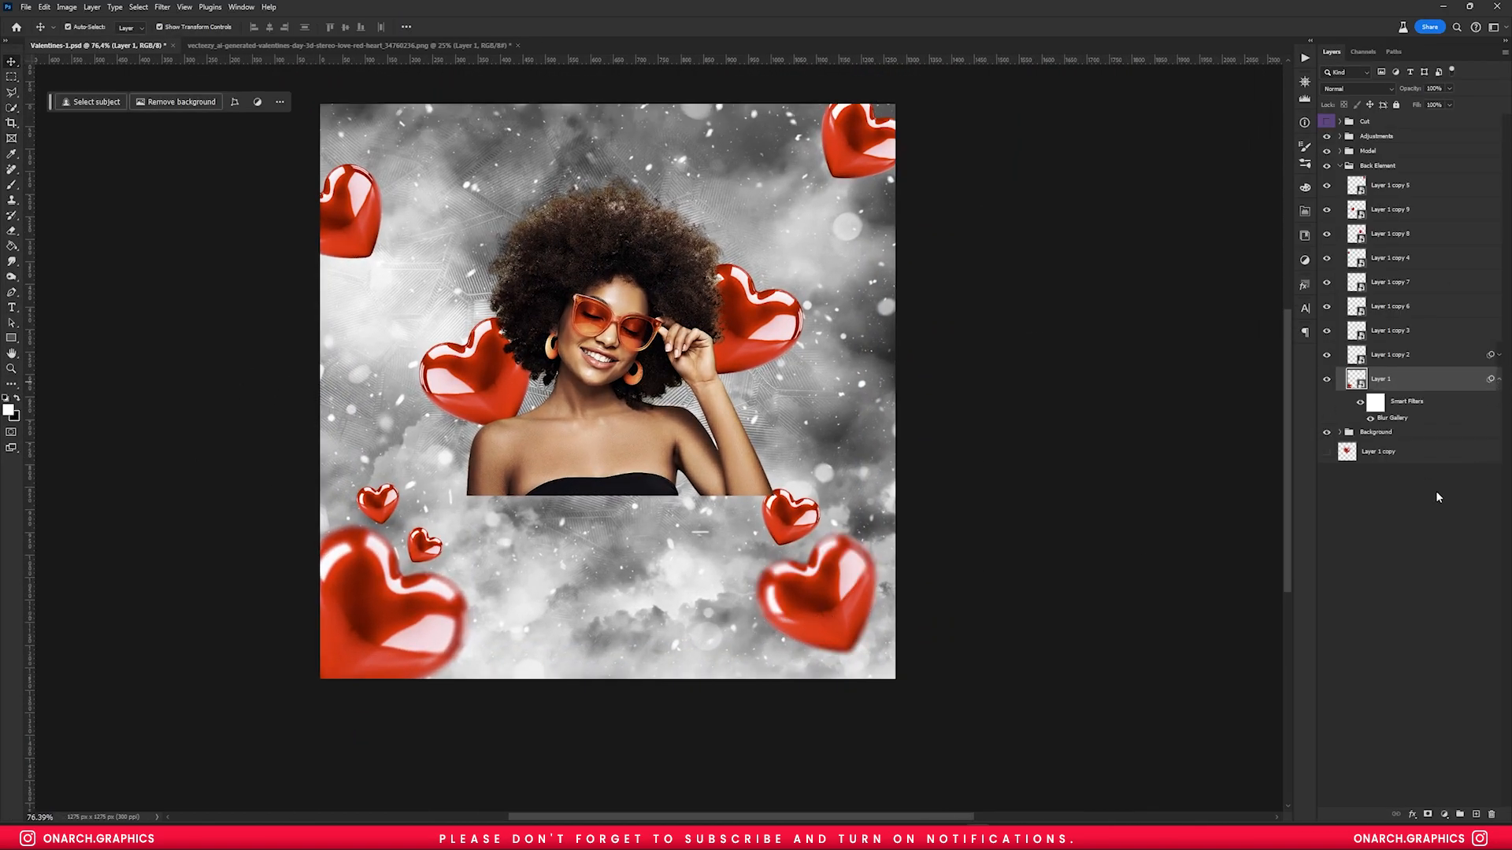
{"action": "left_click", "coordinate": [1498, 379]}
{"action": "double_click", "coordinate": [1448, 355]}
- Add an angled drop shadow to Layer 1 copy 2 and copy it onto Layer 1
{"action": "left_click", "coordinate": [1091, 535]}
{"action": "left_click_drag", "start_coordinate": [1267, 392], "coordinate": [1283, 357]}
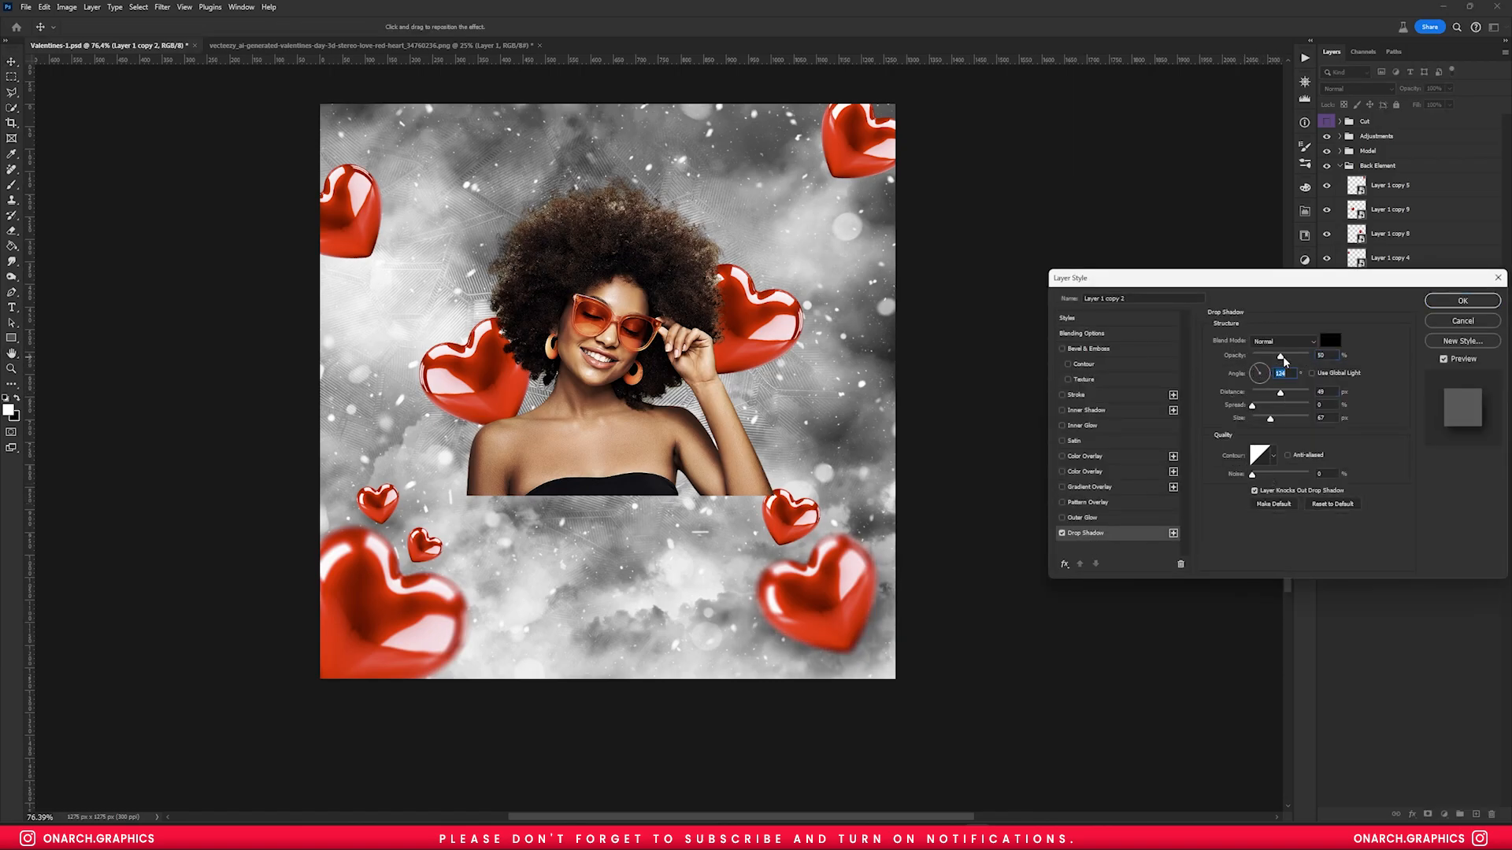
{"action": "left_click", "coordinate": [1462, 301]}
{"action": "left_click", "coordinate": [1498, 355]}
{"action": "left_click_drag", "start_coordinate": [1484, 354], "coordinate": [1448, 380]}
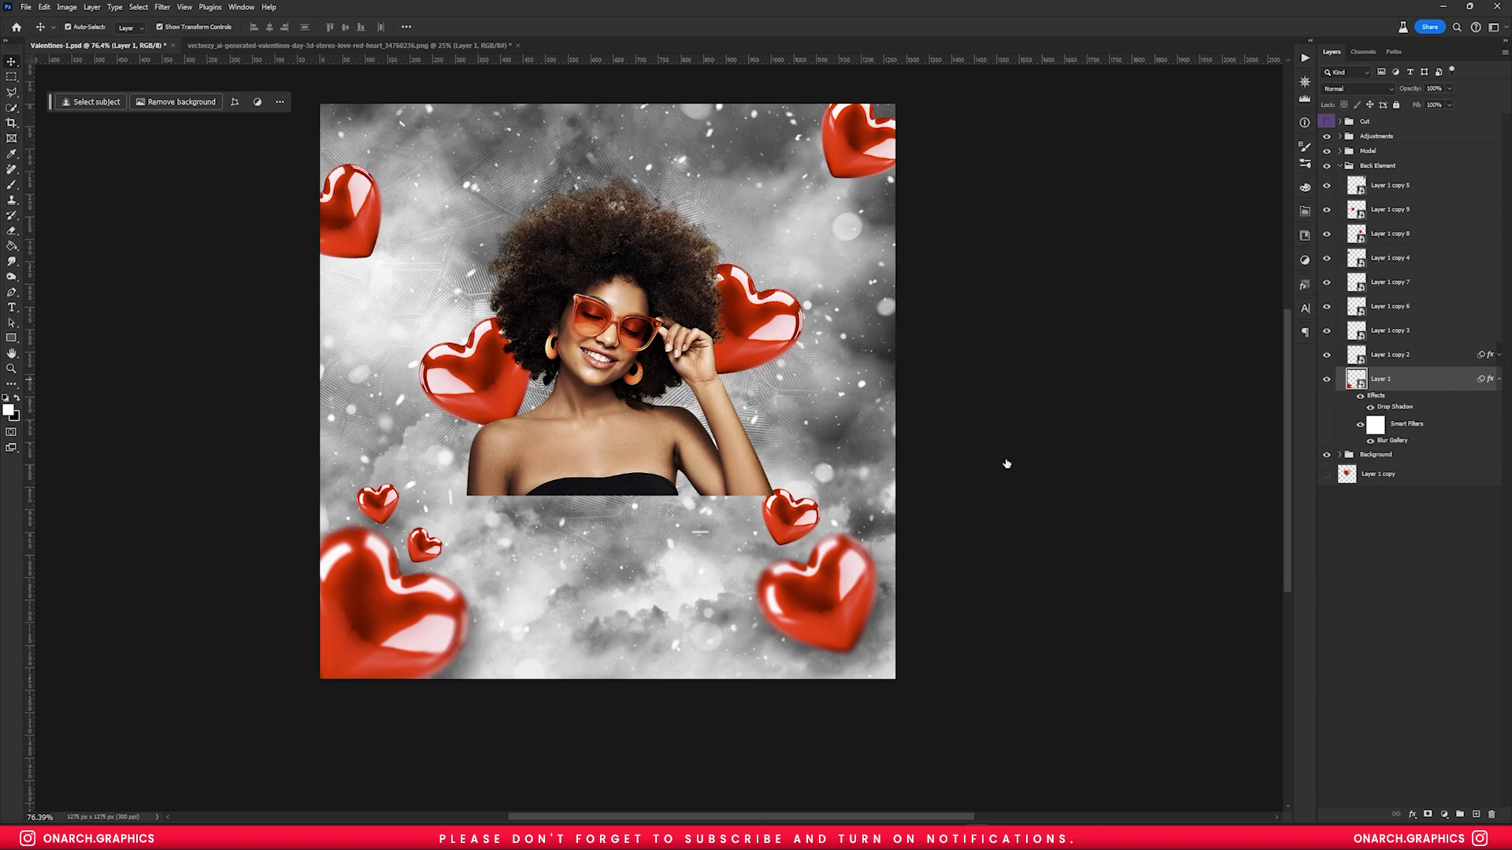
{"action": "double_click", "coordinate": [1386, 413]}
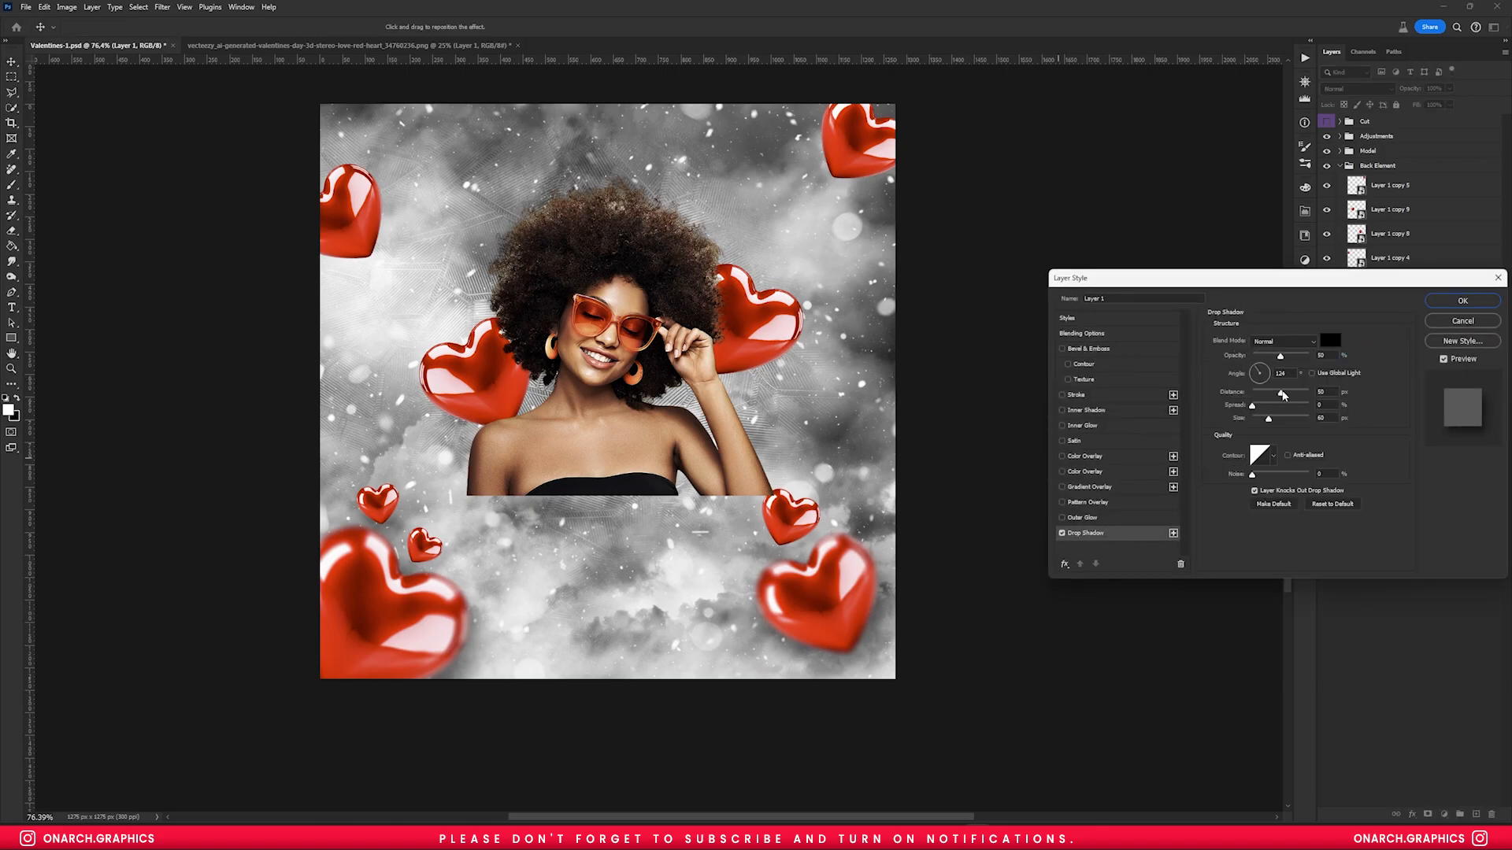
{"action": "key", "text": "Return"}
- Check both hearts' drop shadow effects, then reopen the Blur Gallery smart filter
{"action": "left_click", "coordinate": [1499, 378]}
{"action": "left_click", "coordinate": [1457, 355]}
{"action": "left_click", "coordinate": [1498, 354]}
{"action": "left_click", "coordinate": [1360, 374]}
{"action": "left_click", "coordinate": [1361, 374]}
{"action": "left_click", "coordinate": [1499, 355]}
{"action": "left_click", "coordinate": [1499, 379]}
{"action": "left_click", "coordinate": [1360, 397]}
{"action": "left_click", "coordinate": [1497, 381]}
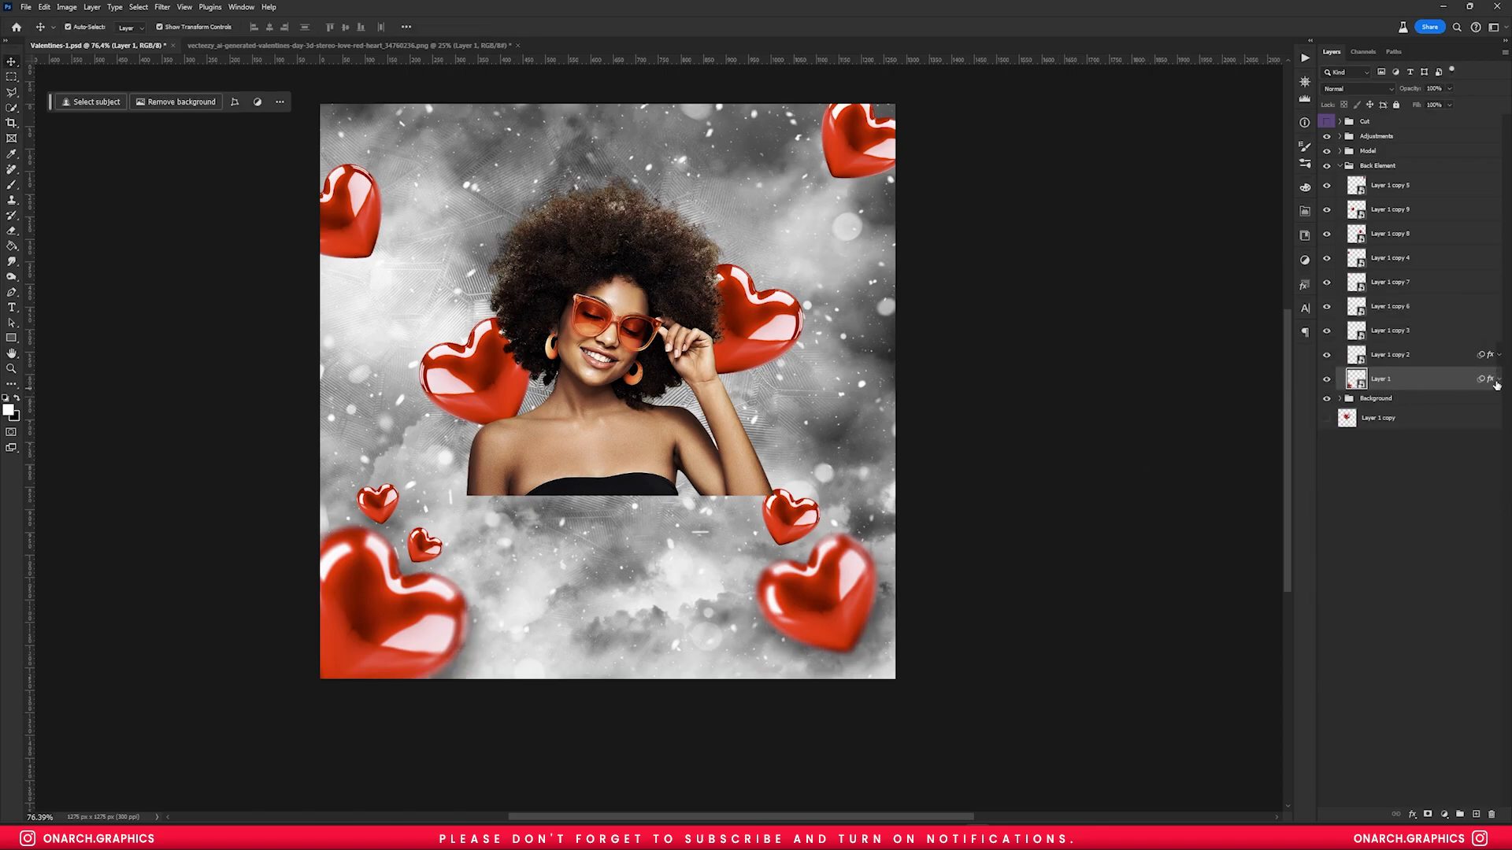
{"action": "double_click", "coordinate": [1390, 439]}
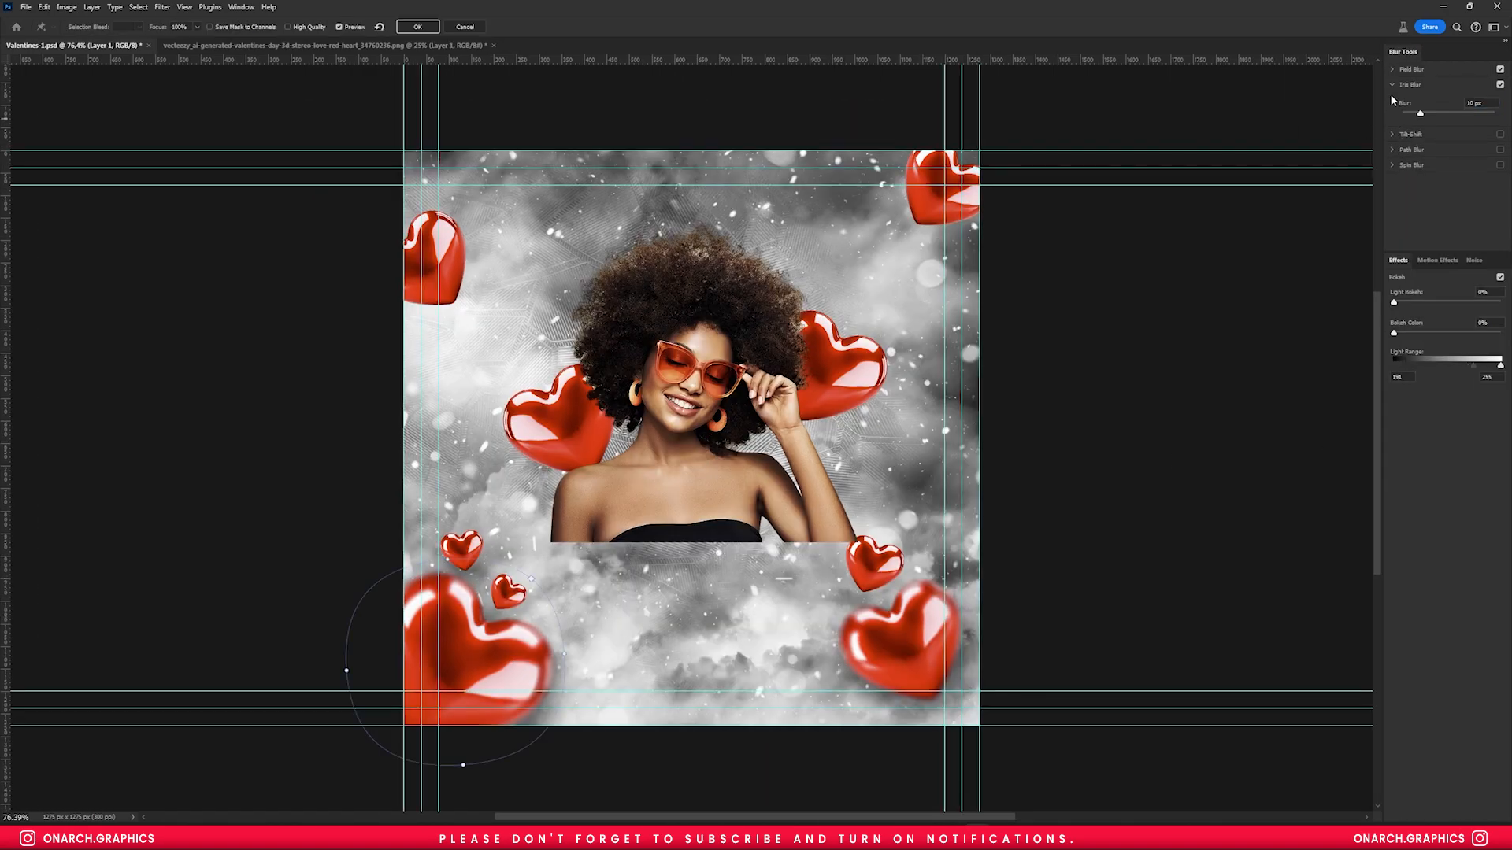
- Reshape the Iris Blur ellipse and falloff around the bottom-left heart
{"action": "left_click", "coordinate": [1402, 120]}
{"action": "scroll", "coordinate": [405, 743], "scroll_direction": "up", "scroll_amount": 9}
{"action": "left_click_drag", "start_coordinate": [405, 742], "coordinate": [441, 653]}
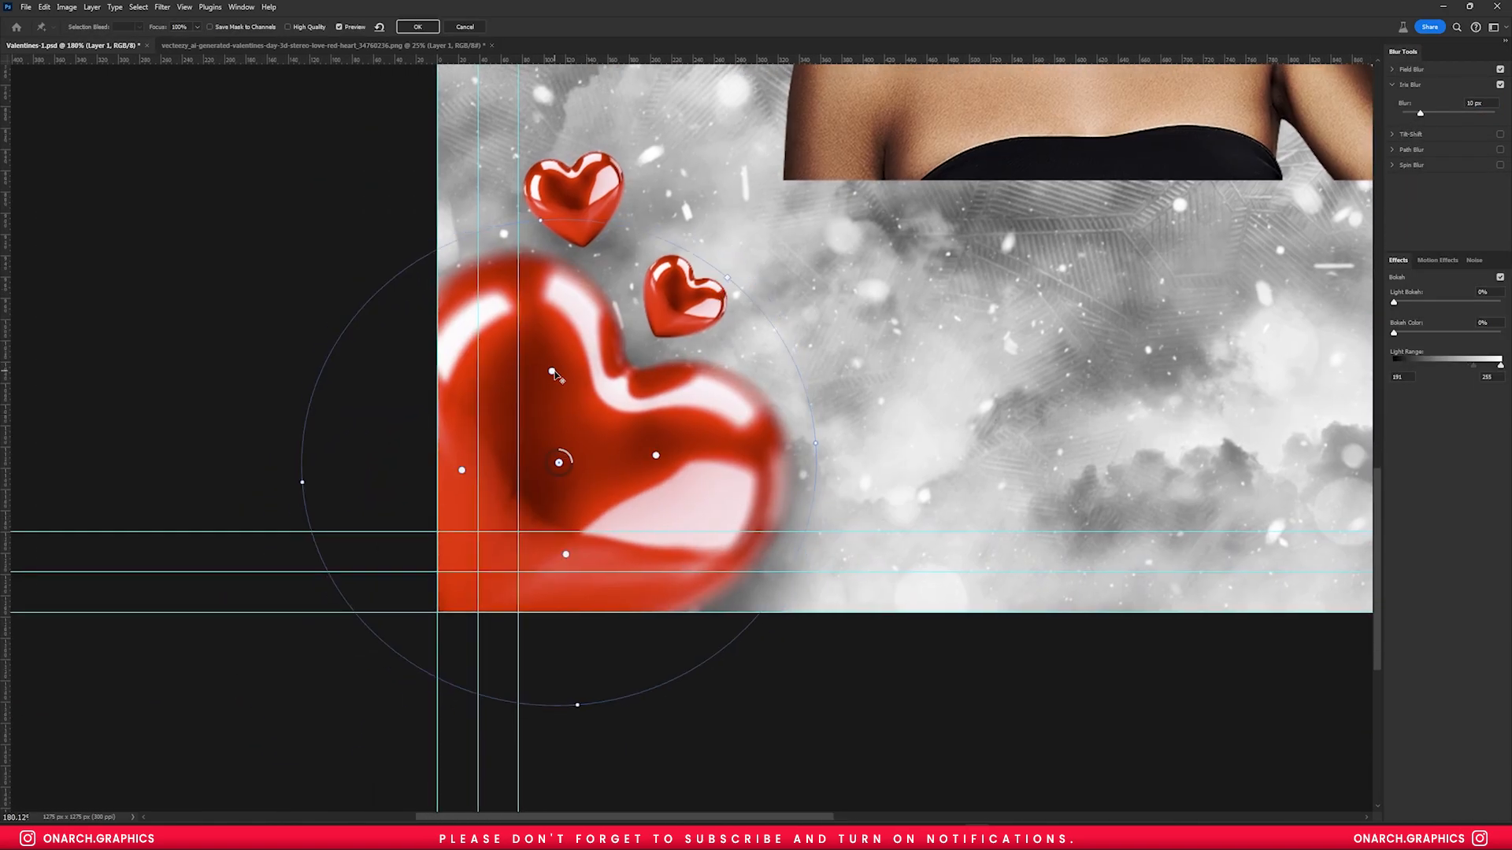
{"action": "left_click_drag", "start_coordinate": [815, 443], "coordinate": [797, 441]}
{"action": "left_click_drag", "start_coordinate": [631, 456], "coordinate": [694, 461]}
- Switch to a curved Path Blur across the heart with 89% speed
{"action": "left_click", "coordinate": [1408, 103]}
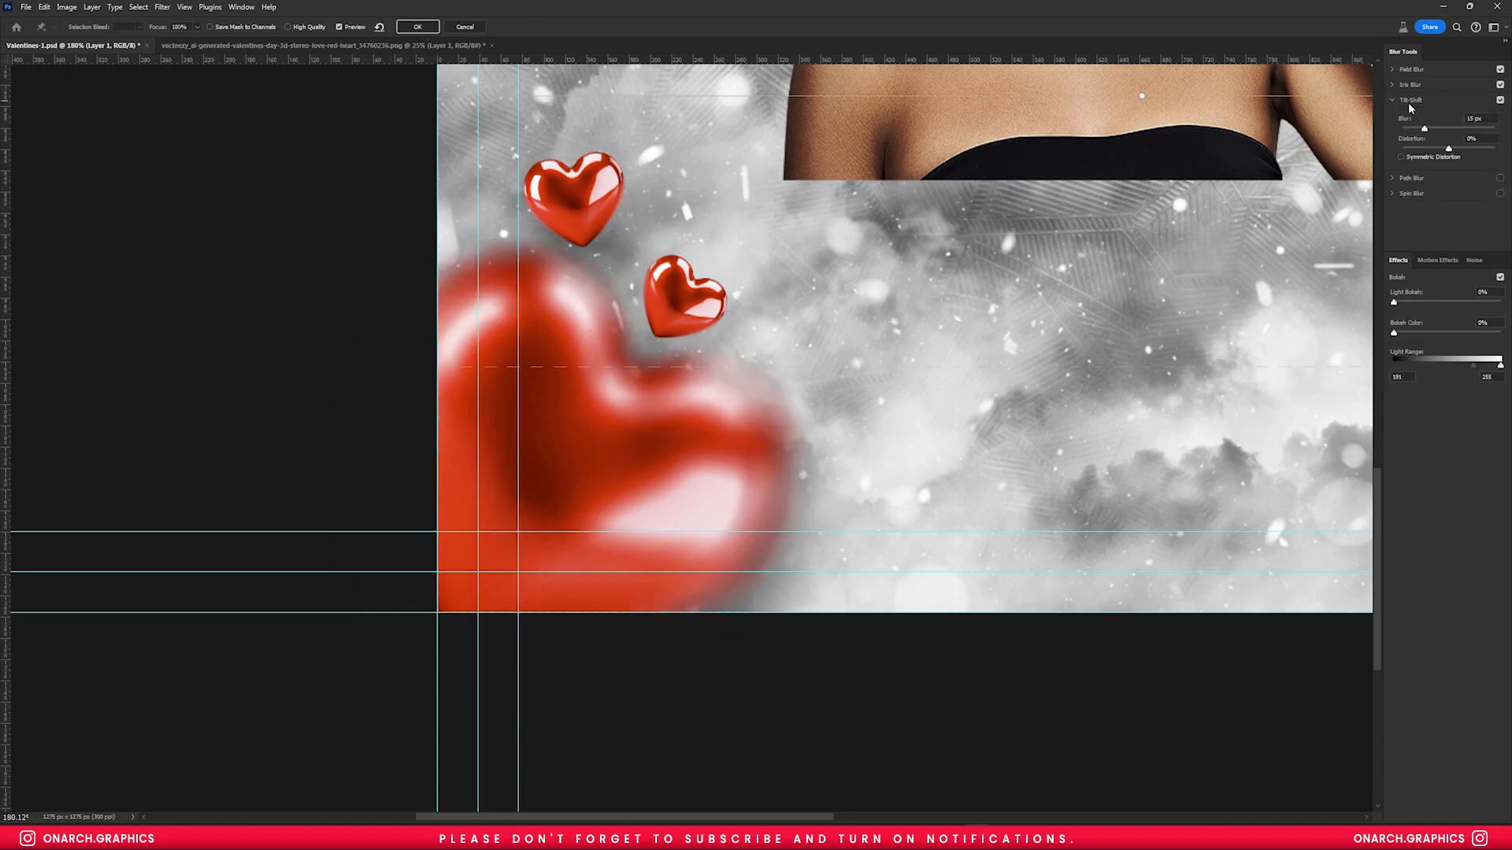
{"action": "left_click", "coordinate": [1499, 102]}
{"action": "left_click", "coordinate": [1396, 116]}
{"action": "left_click", "coordinate": [1500, 116]}
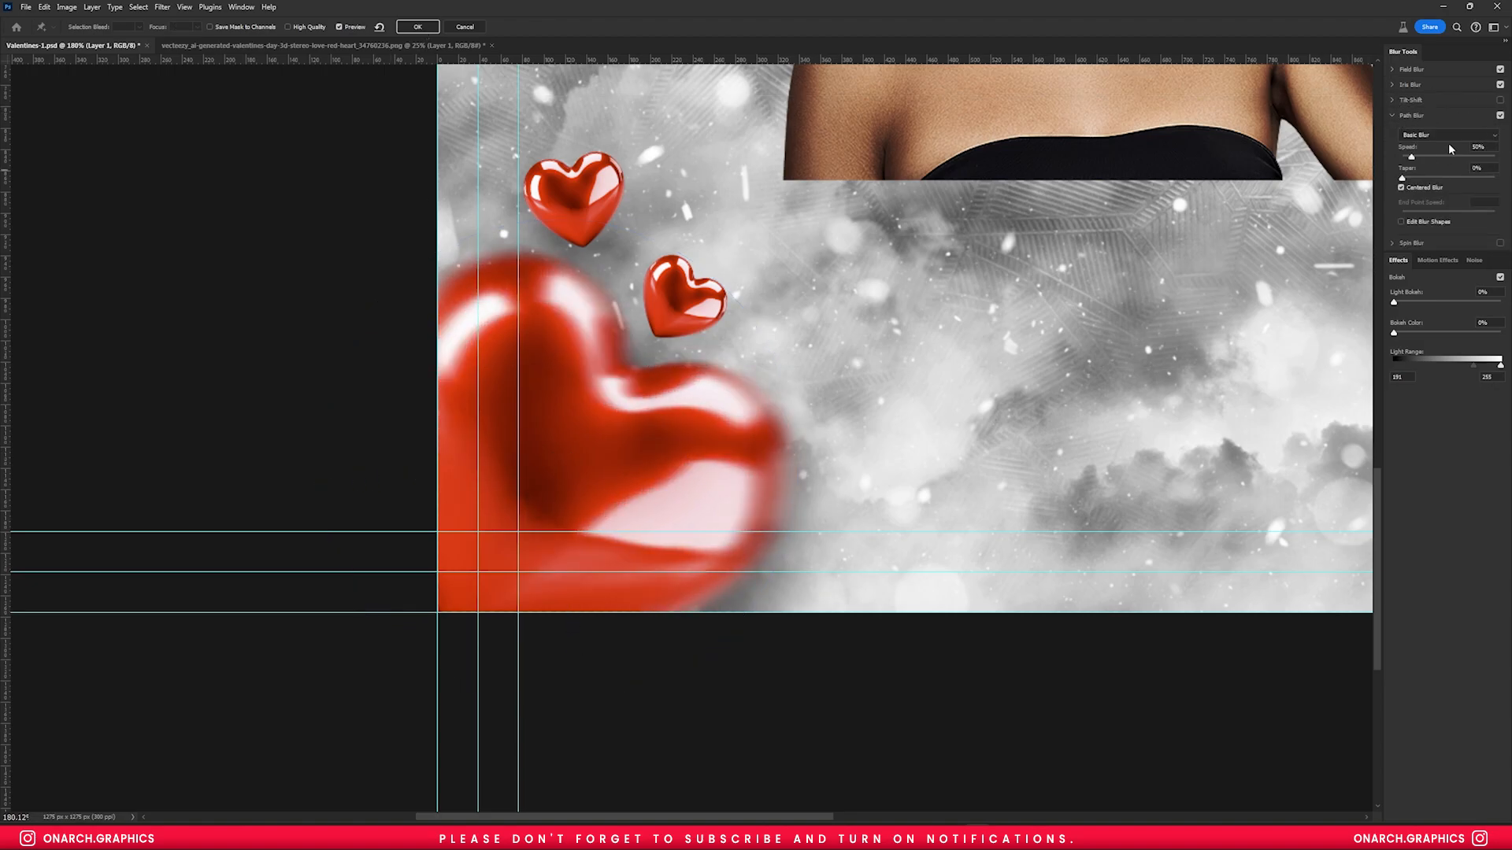
{"action": "scroll", "coordinate": [790, 392], "scroll_direction": "down", "scroll_amount": 6}
{"action": "left_click_drag", "start_coordinate": [975, 134], "coordinate": [591, 515]}
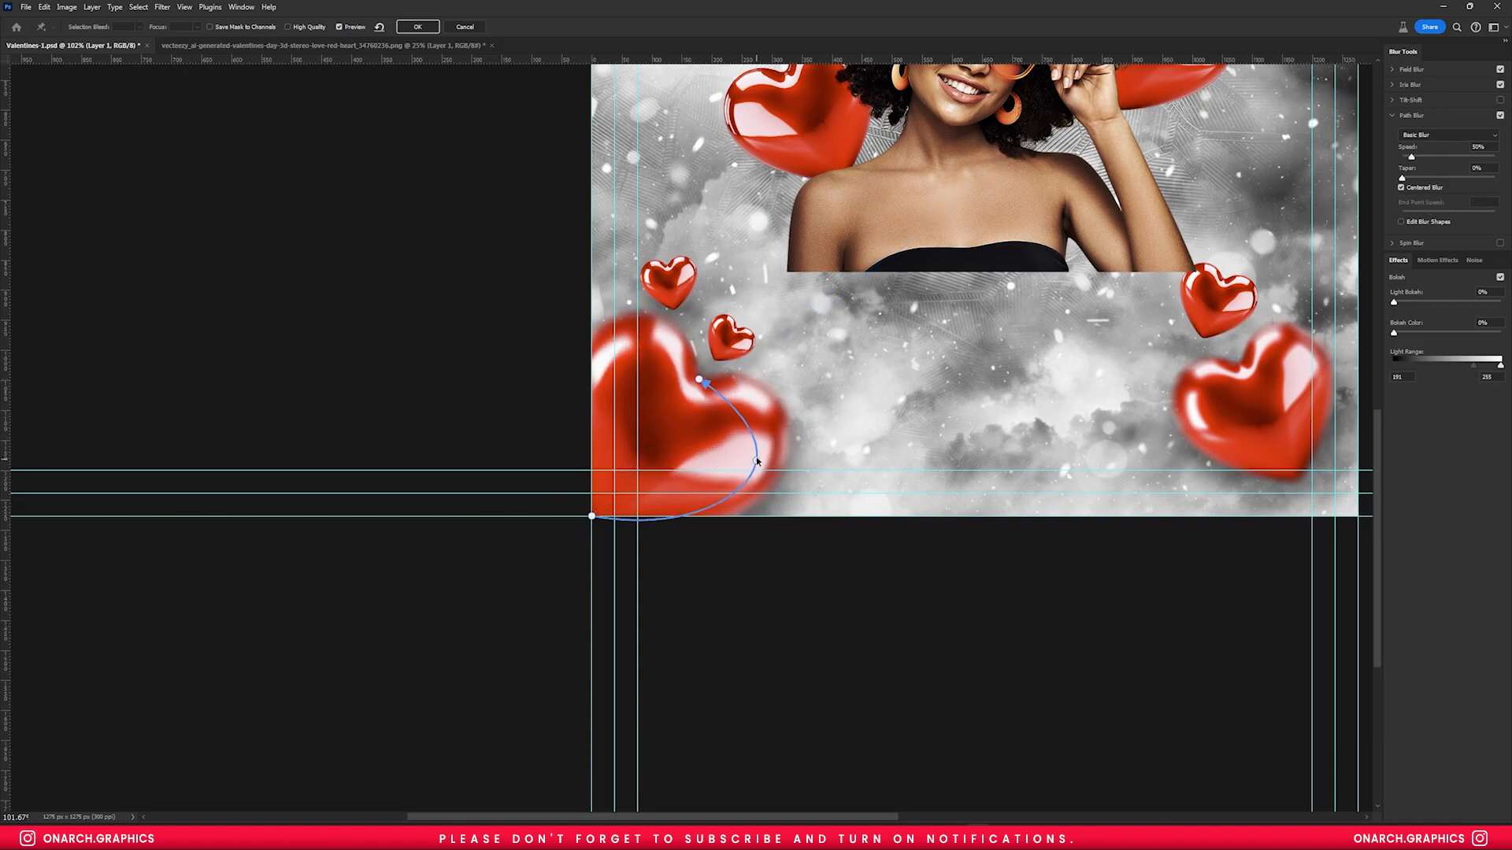
{"action": "left_click_drag", "start_coordinate": [738, 434], "coordinate": [755, 399]}
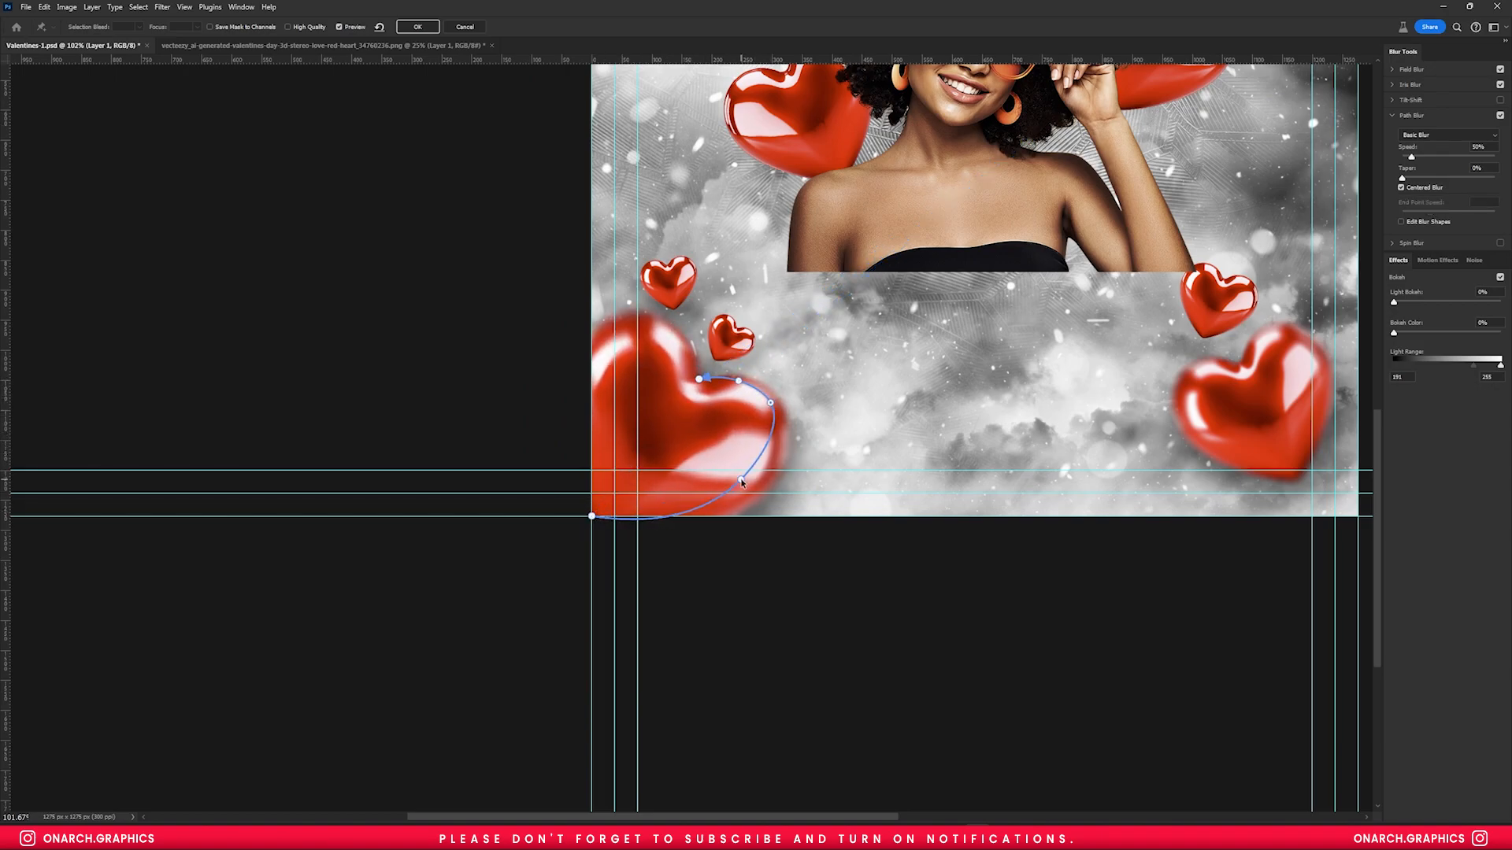
{"action": "type", "text": "89"}
{"action": "key", "text": "Return"}
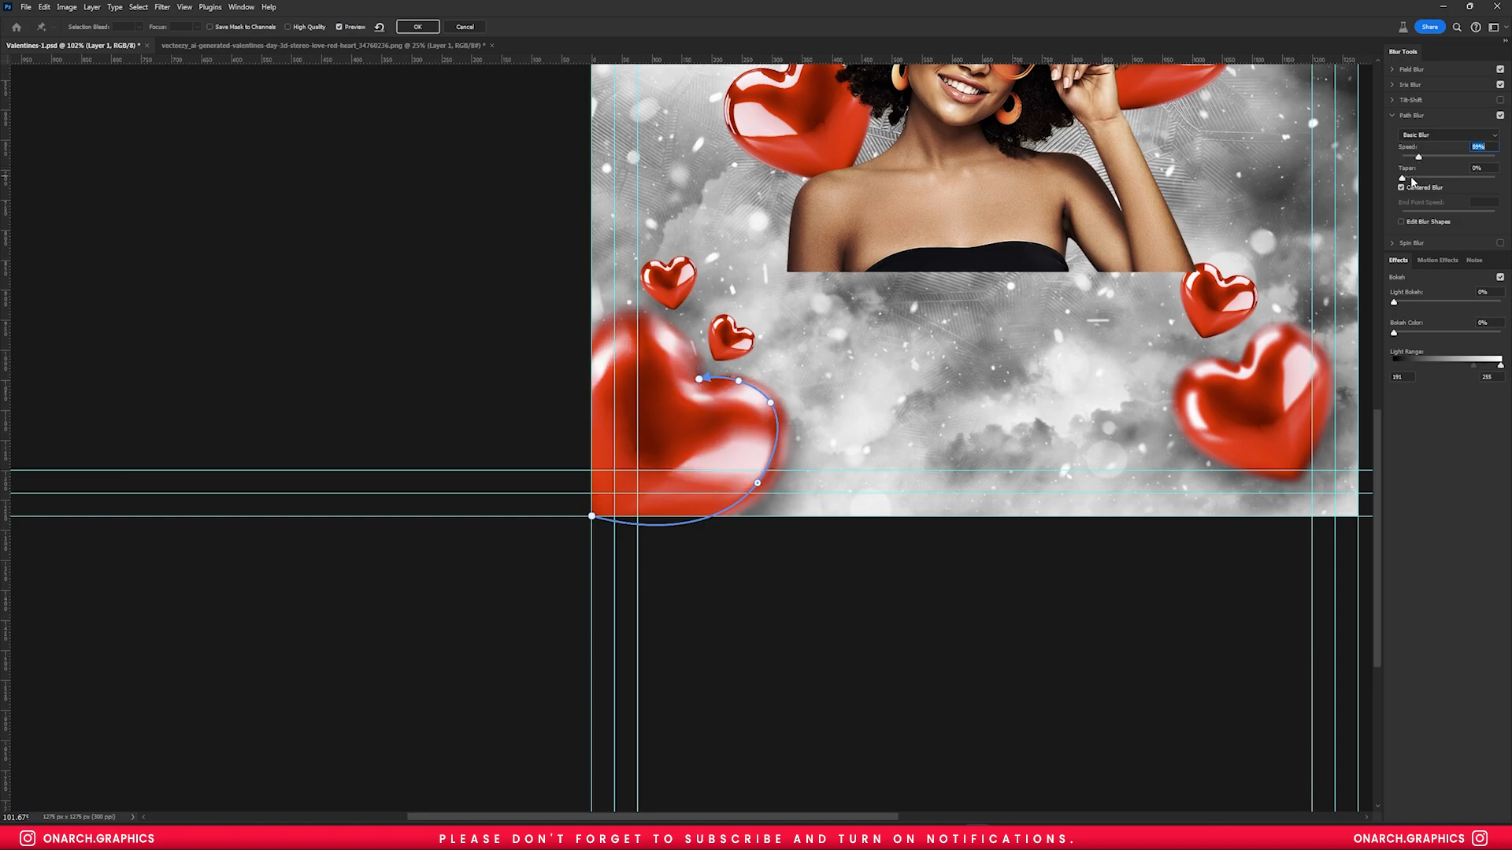
- Try the Rear Sync Flash preset, return to Basic Blur, and commit the blur
{"action": "left_click", "coordinate": [1424, 135]}
{"action": "left_click", "coordinate": [1422, 160]}
{"action": "left_click", "coordinate": [1422, 135]}
{"action": "left_click", "coordinate": [1422, 148]}
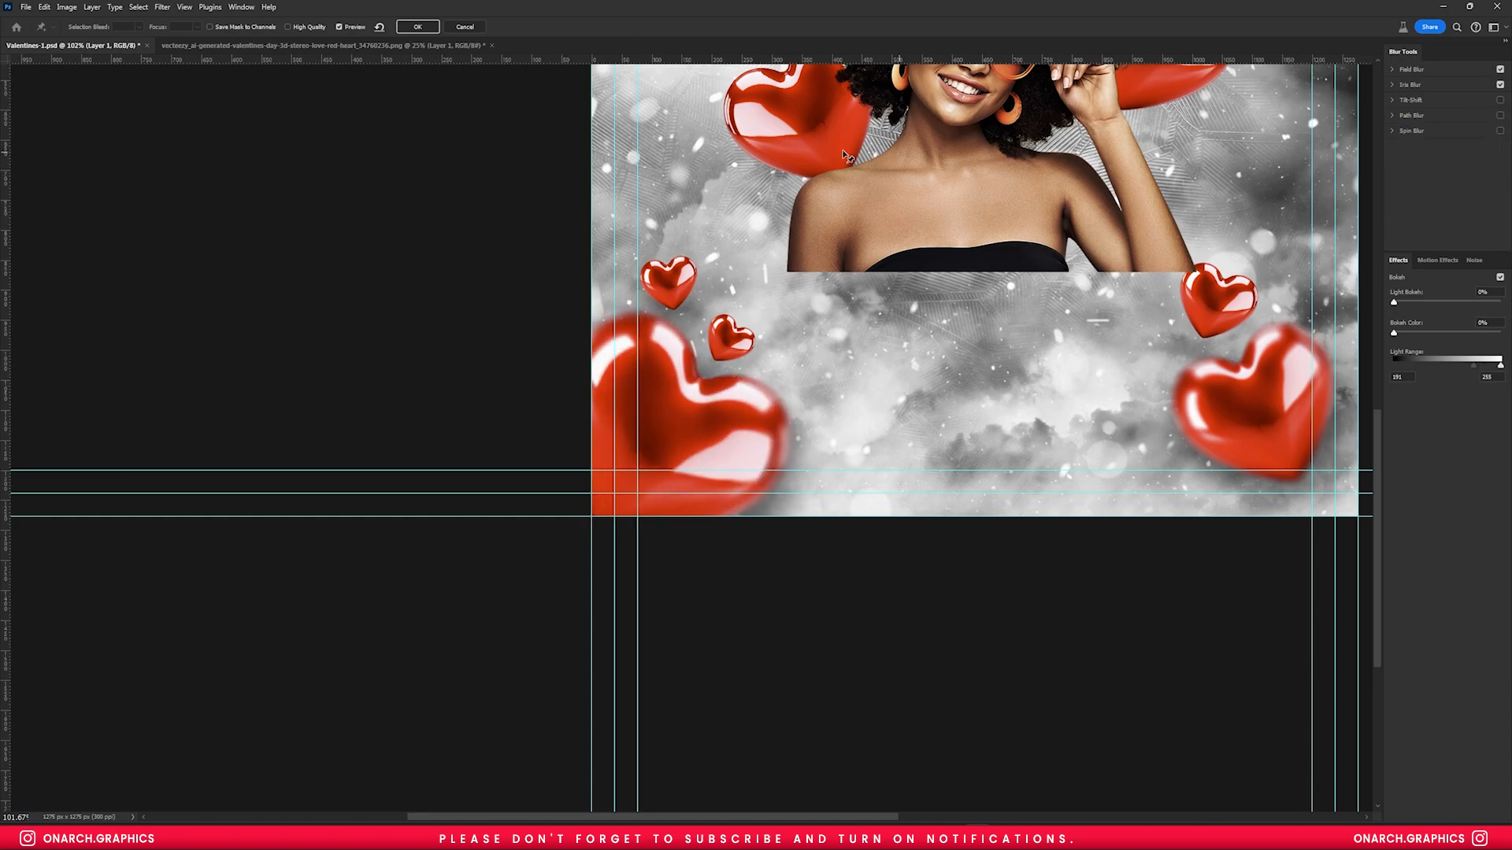
{"action": "key", "text": "Return"}
{"action": "left_click", "coordinate": [864, 567]}
{"action": "scroll", "coordinate": [864, 567], "scroll_direction": "down", "scroll_amount": 1}
{"action": "key", "text": "ctrl+h"}
{"action": "left_click", "coordinate": [1485, 379]}
- Give Layer 1 copy 2 a red Outer Glow with raised opacity and adjusted spread
{"action": "left_click", "coordinate": [1500, 380]}
{"action": "left_click", "coordinate": [1102, 418]}
{"action": "scroll", "coordinate": [760, 445], "scroll_direction": "down", "scroll_amount": 3}
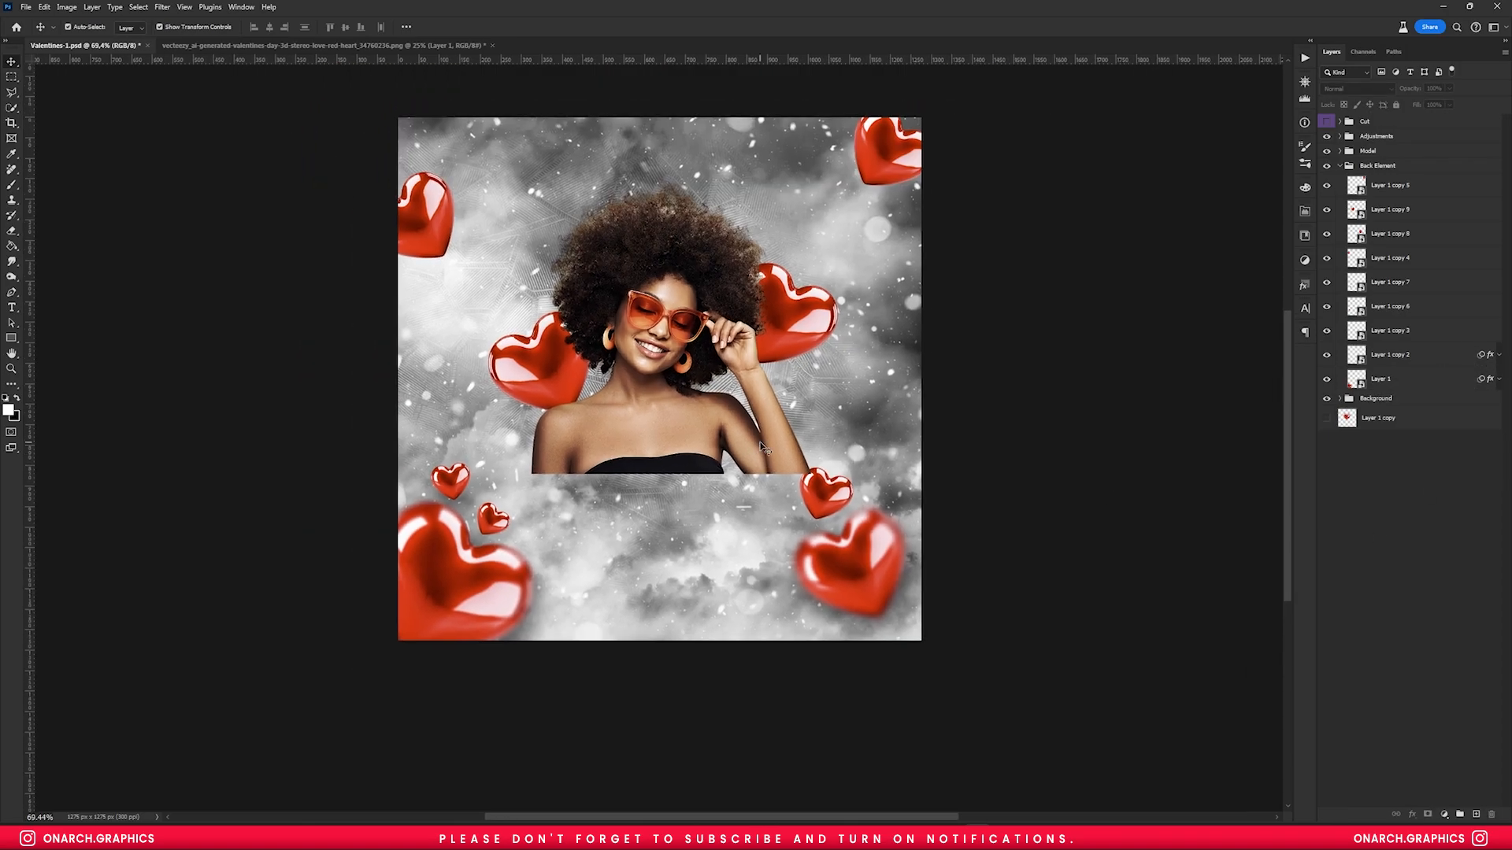
{"action": "double_click", "coordinate": [1485, 355]}
{"action": "left_click", "coordinate": [1237, 380]}
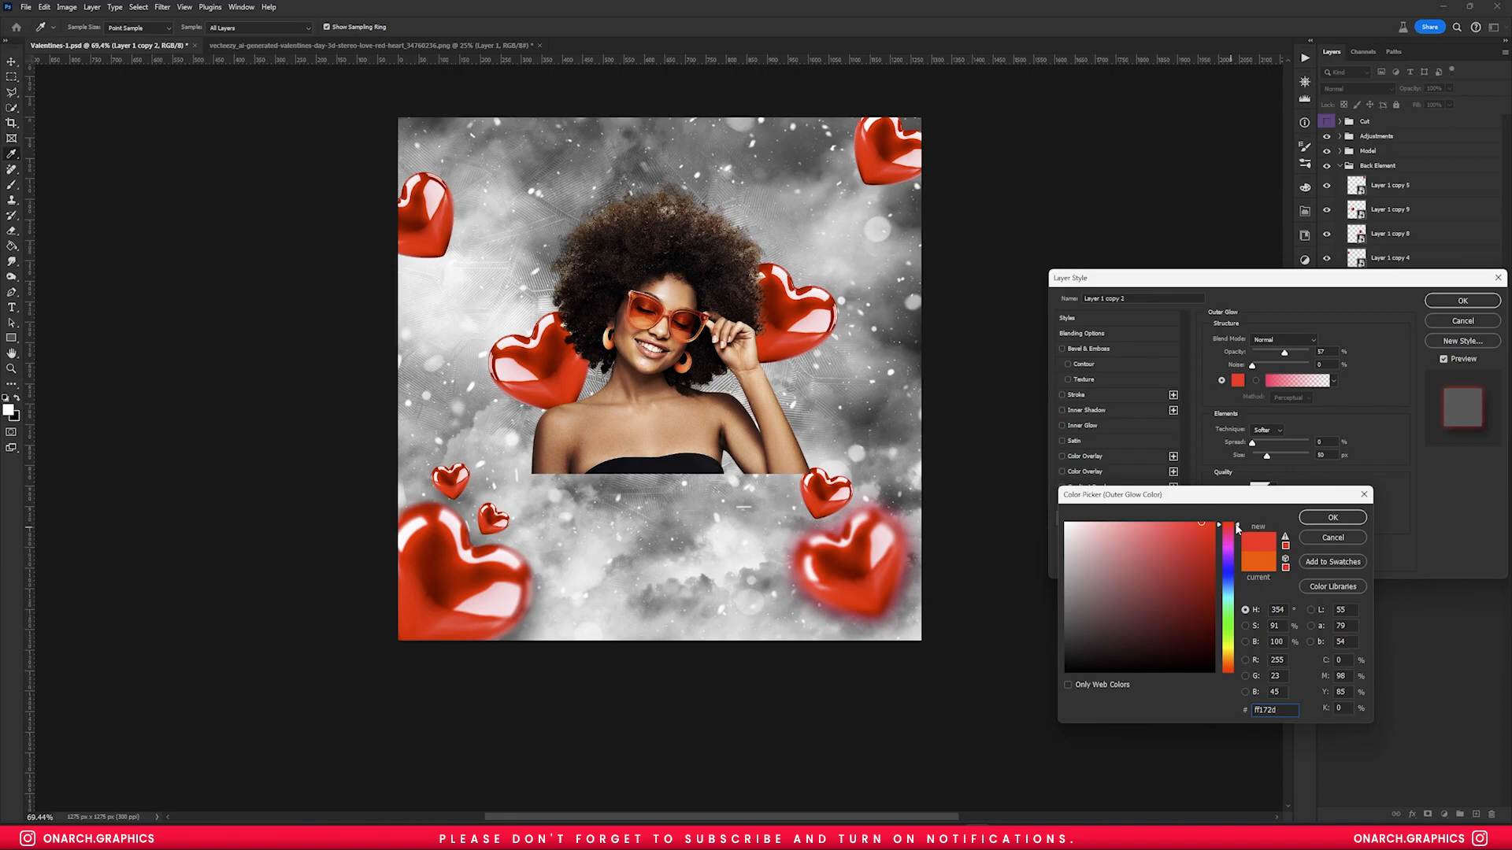
{"action": "key", "text": "Return"}
{"action": "left_click_drag", "start_coordinate": [1284, 353], "coordinate": [1304, 354]}
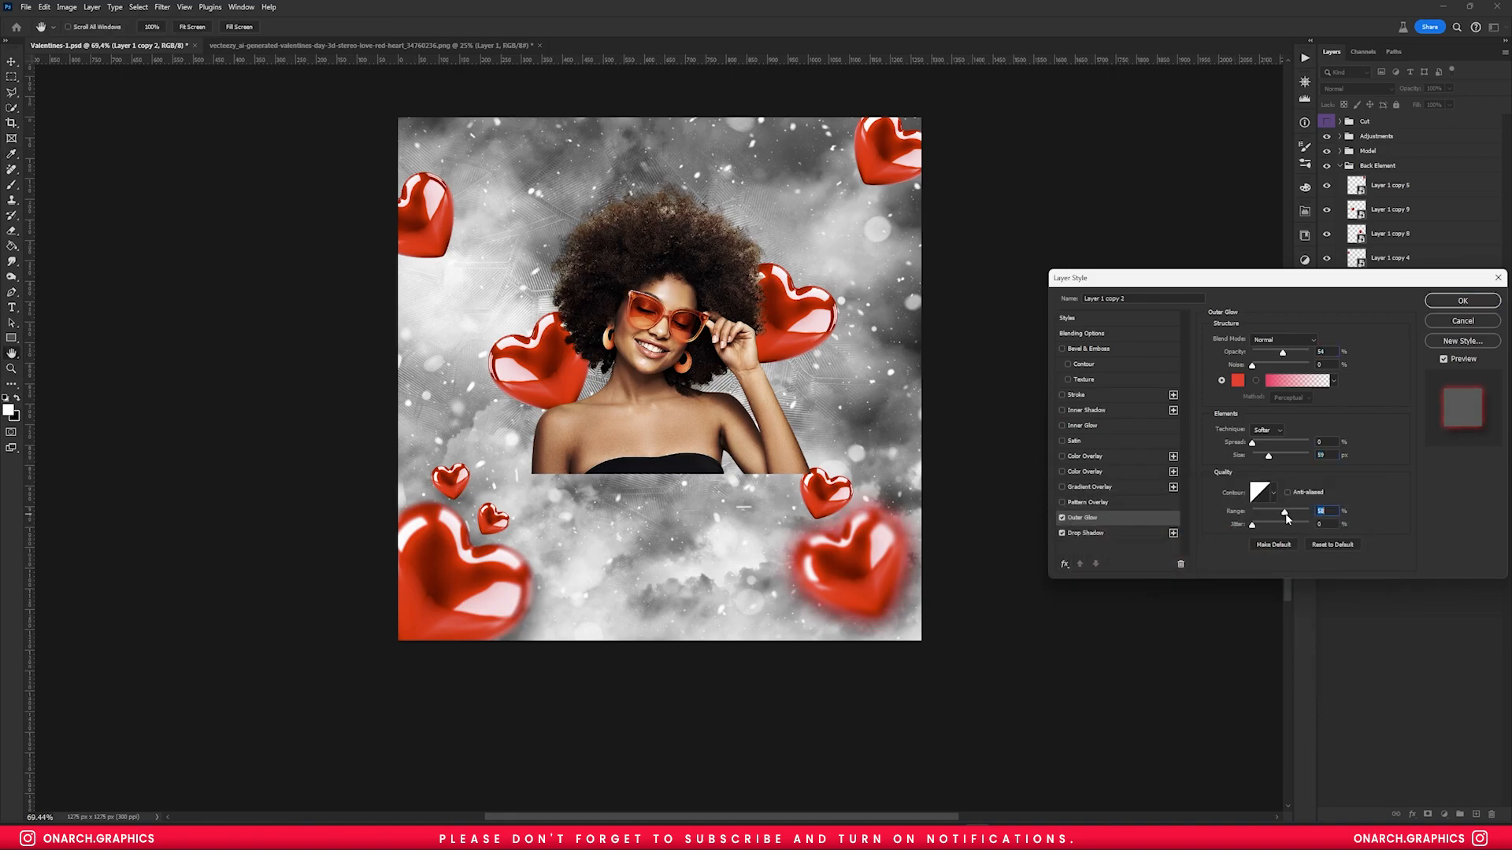
{"action": "left_click_drag", "start_coordinate": [1252, 443], "coordinate": [1244, 445]}
- Set the glow to Normal blend at about 60% opacity, then select the top-right heart
{"action": "left_click", "coordinate": [1281, 340]}
{"action": "left_click", "coordinate": [1278, 465]}
{"action": "left_click", "coordinate": [1281, 339]}
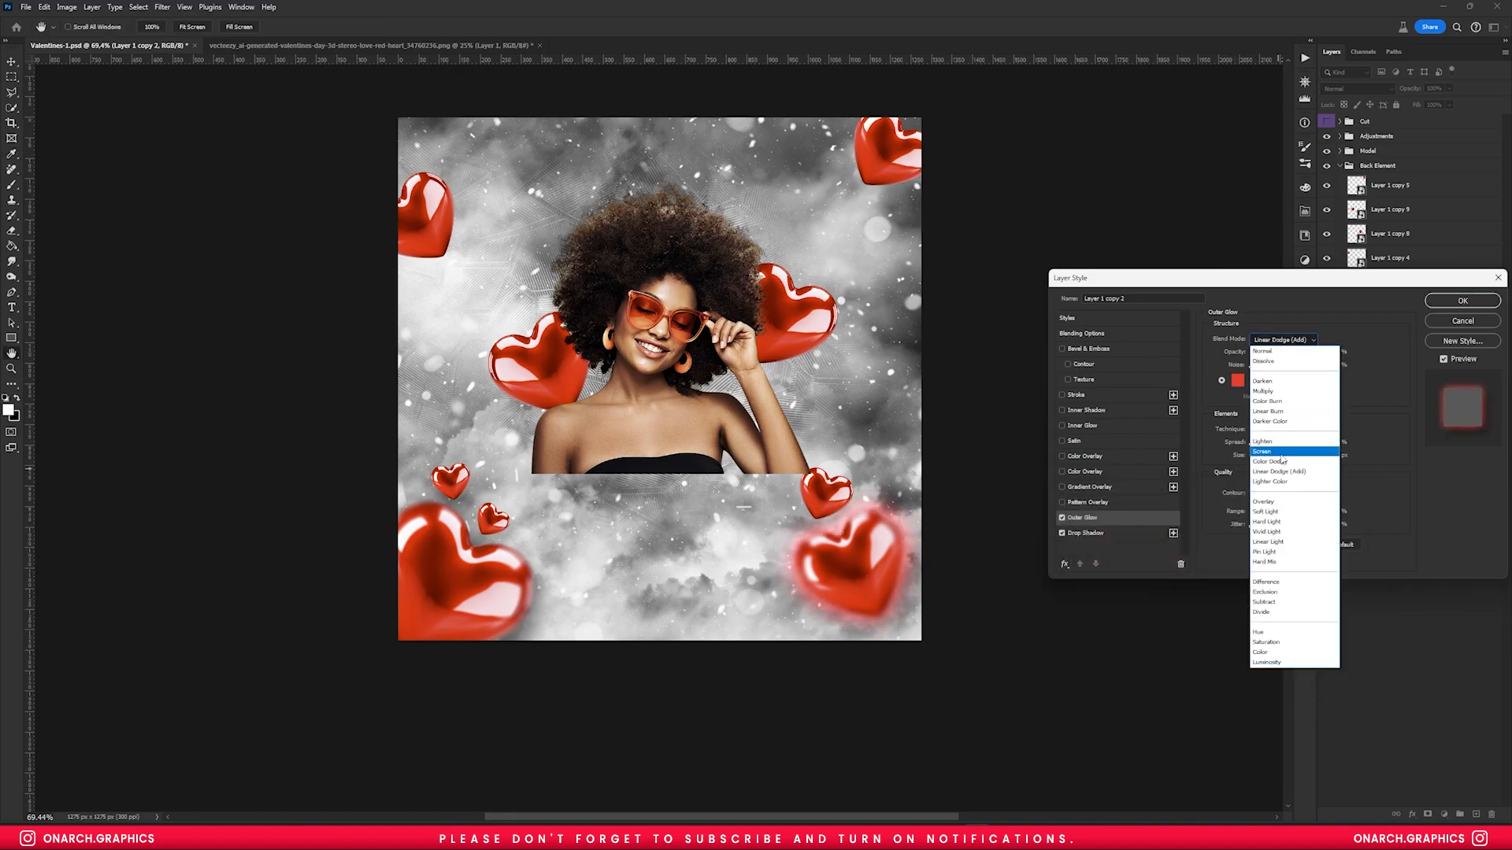
{"action": "left_click", "coordinate": [1276, 360]}
{"action": "left_click_drag", "start_coordinate": [1282, 353], "coordinate": [1286, 353]}
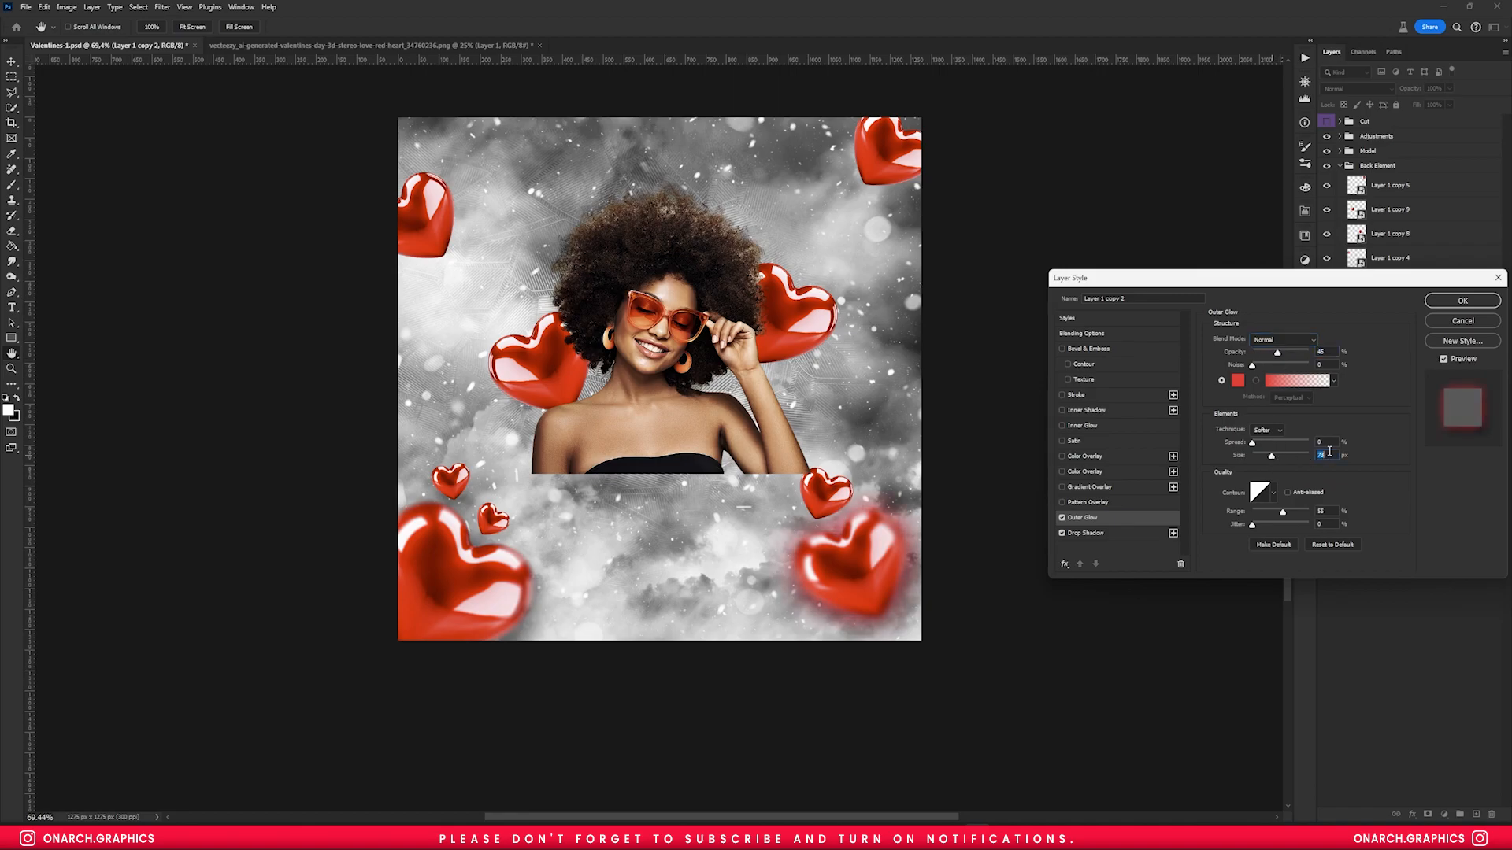
{"action": "key", "text": "Return"}
{"action": "key", "text": "v"}
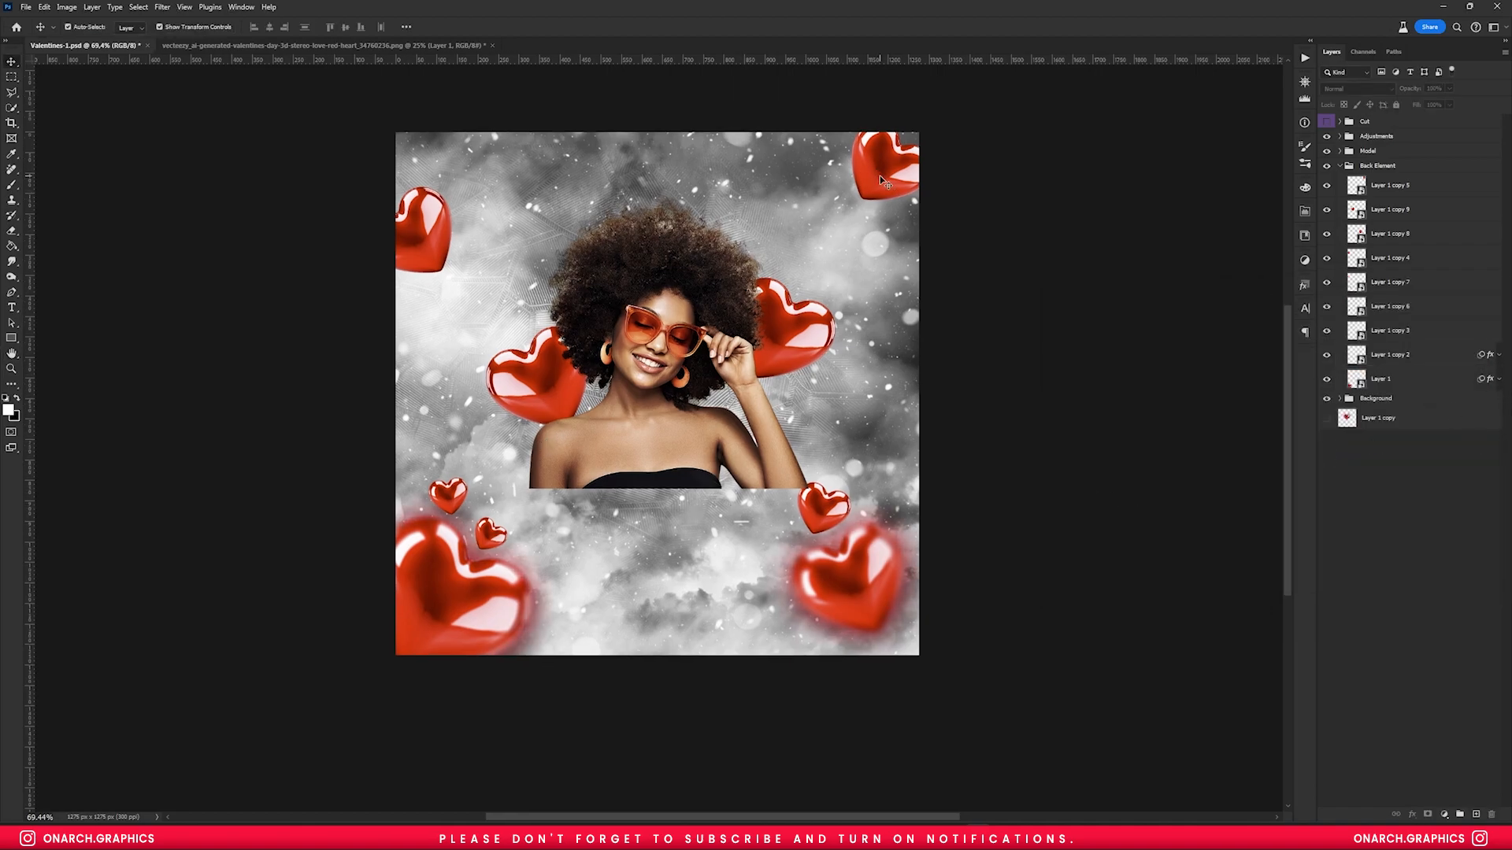
{"action": "left_click", "coordinate": [880, 176]}
- Copy the glow and blur effects onto heart layers Layer 1 copy 9, copy 4 and copy 7
{"action": "left_click_drag", "start_coordinate": [1489, 354], "coordinate": [1480, 210]}
{"action": "left_click", "coordinate": [1499, 185]}
{"action": "left_click_drag", "start_coordinate": [1479, 189], "coordinate": [1491, 259]}
{"action": "left_click", "coordinate": [1498, 210]}
{"action": "left_click", "coordinate": [1498, 233]}
{"action": "left_click_drag", "start_coordinate": [1479, 233], "coordinate": [1489, 282]}
{"action": "left_click", "coordinate": [1498, 258]}
{"action": "left_click_drag", "start_coordinate": [1479, 258], "coordinate": [1478, 289]}
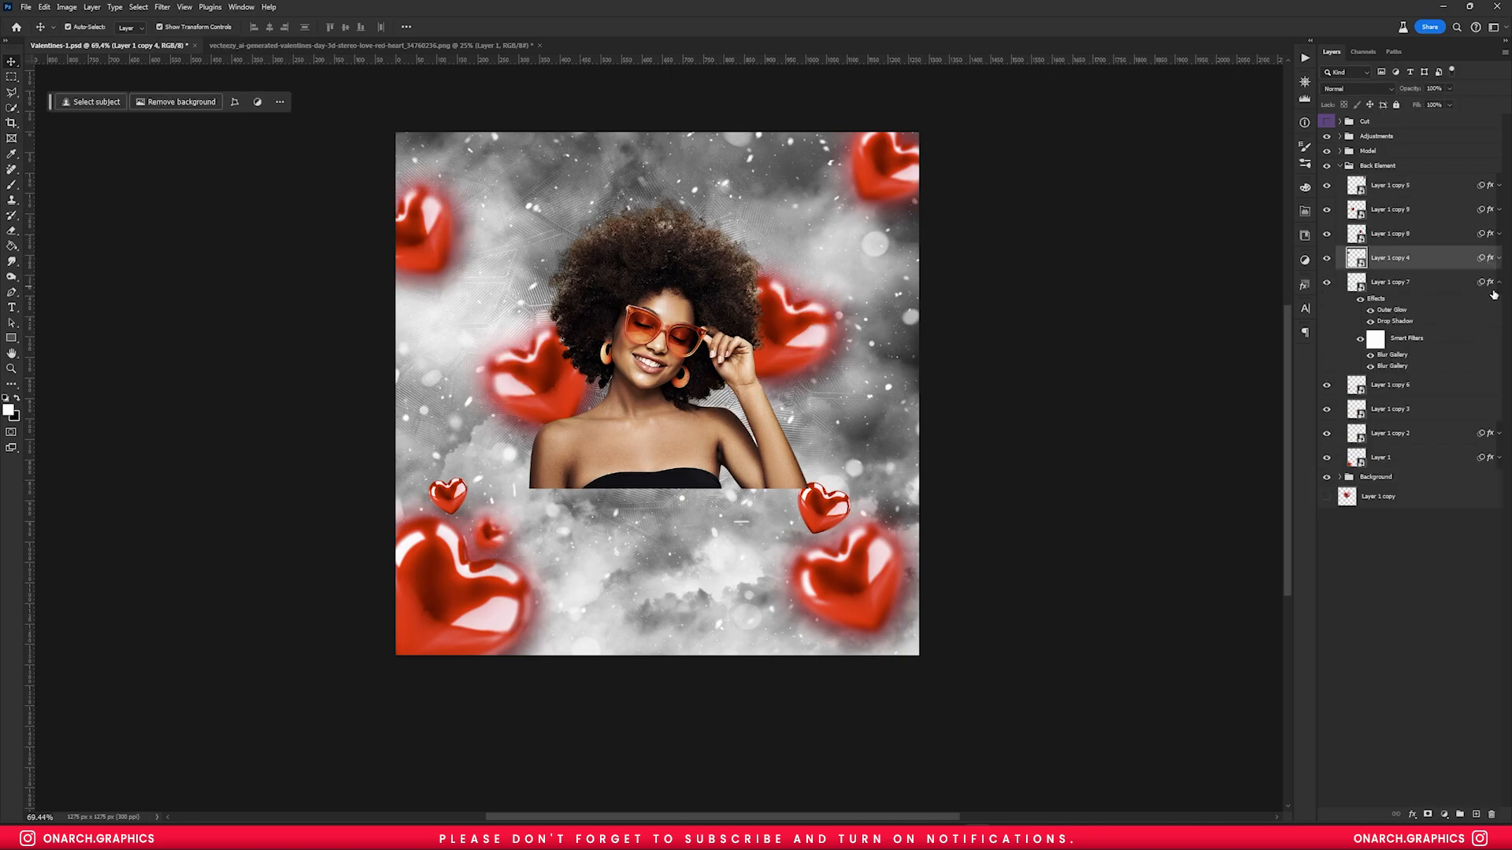
- Reopen the small heart's Blur Gallery and change its iris blur amount, then apply it
{"action": "left_click", "coordinate": [1415, 288]}
{"action": "scroll", "coordinate": [1415, 307], "scroll_direction": "up", "scroll_amount": 8}
{"action": "double_click", "coordinate": [1389, 364]}
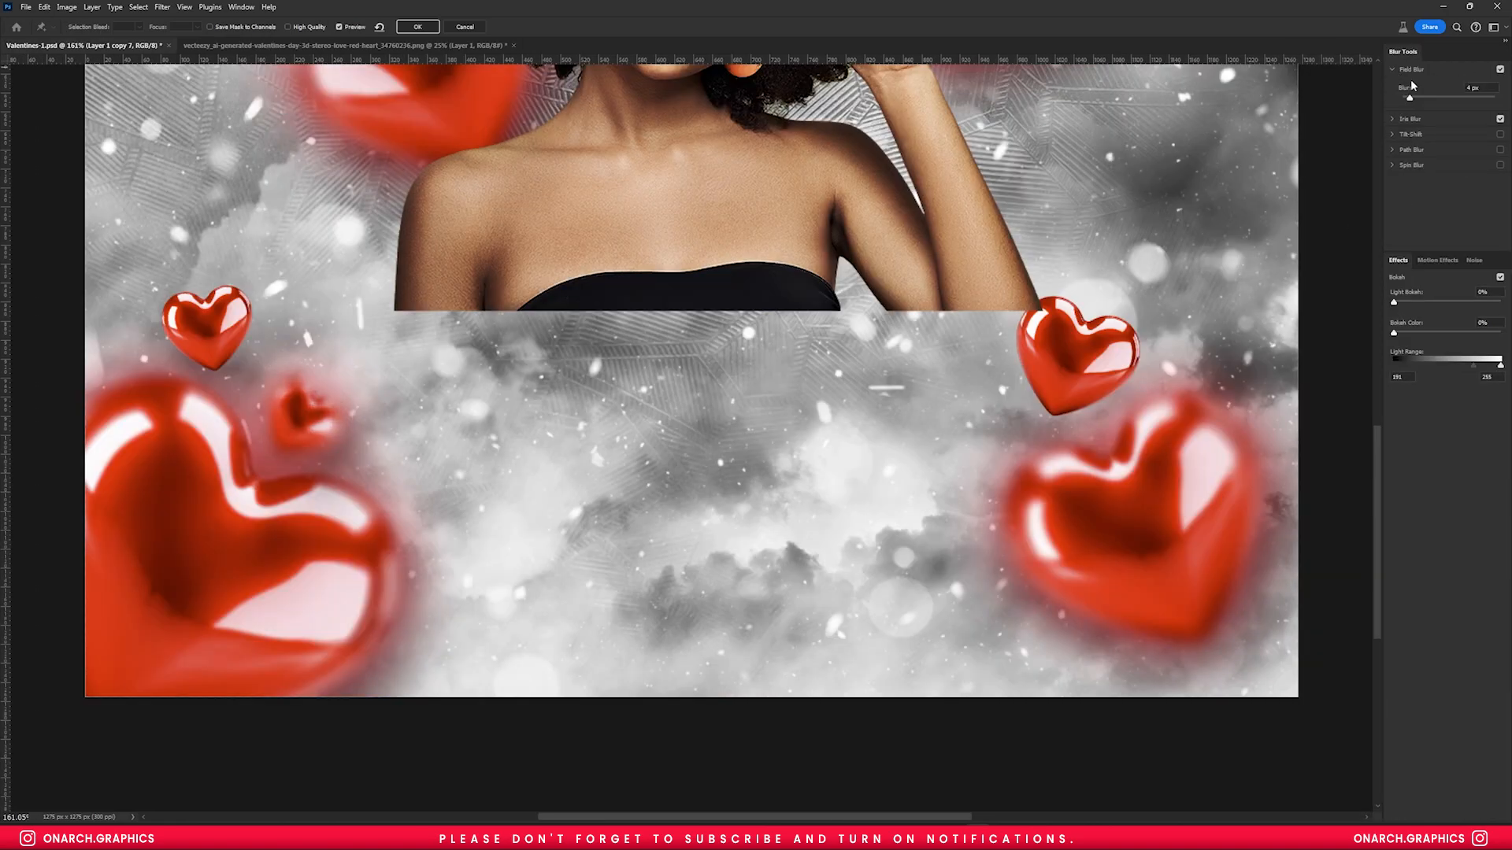
{"action": "left_click", "coordinate": [1397, 120]}
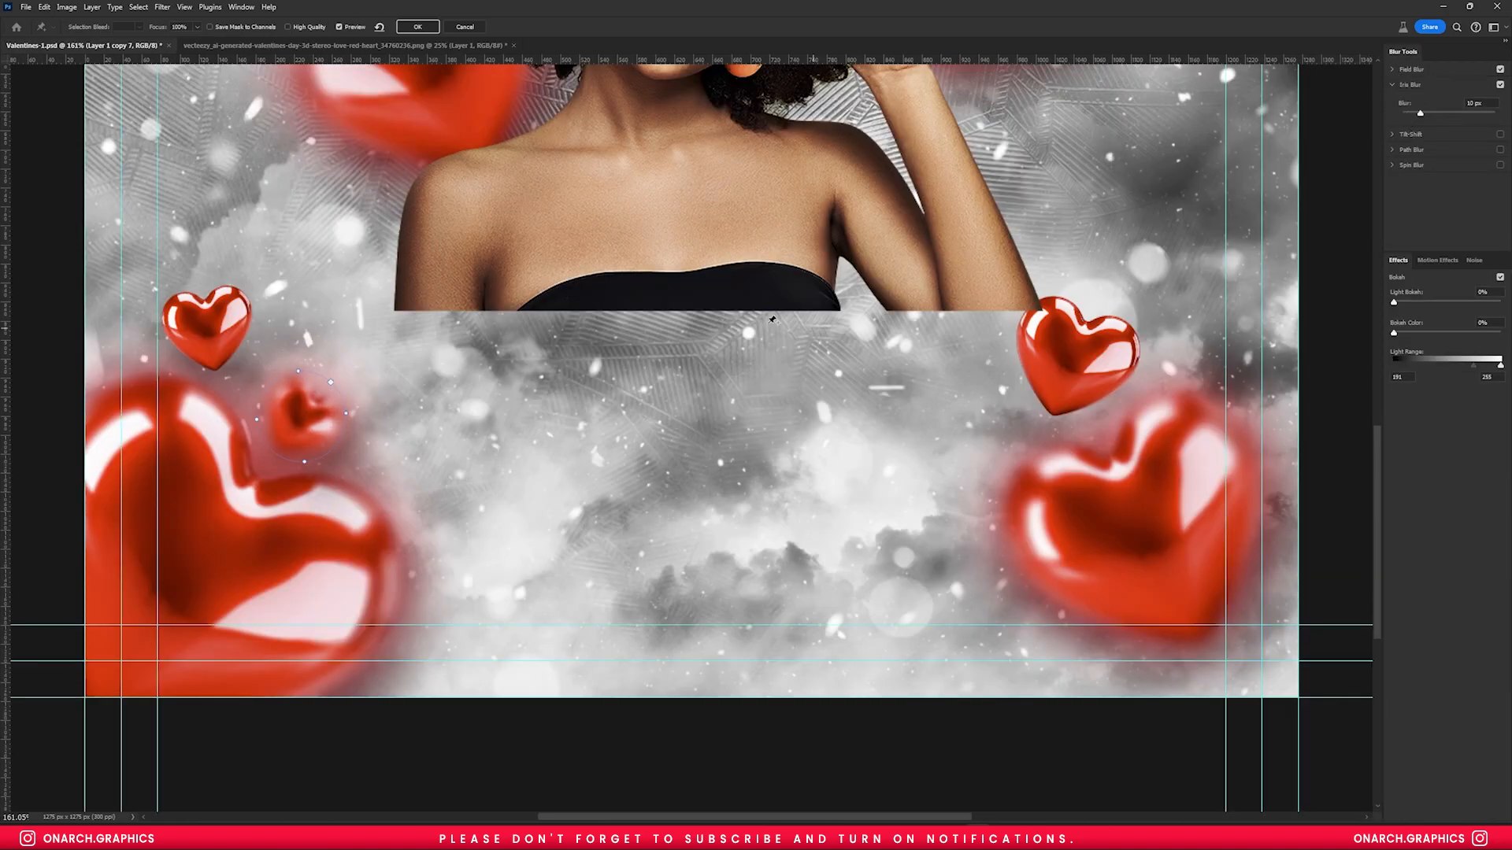
{"action": "scroll", "coordinate": [335, 421], "scroll_direction": "up", "scroll_amount": 2}
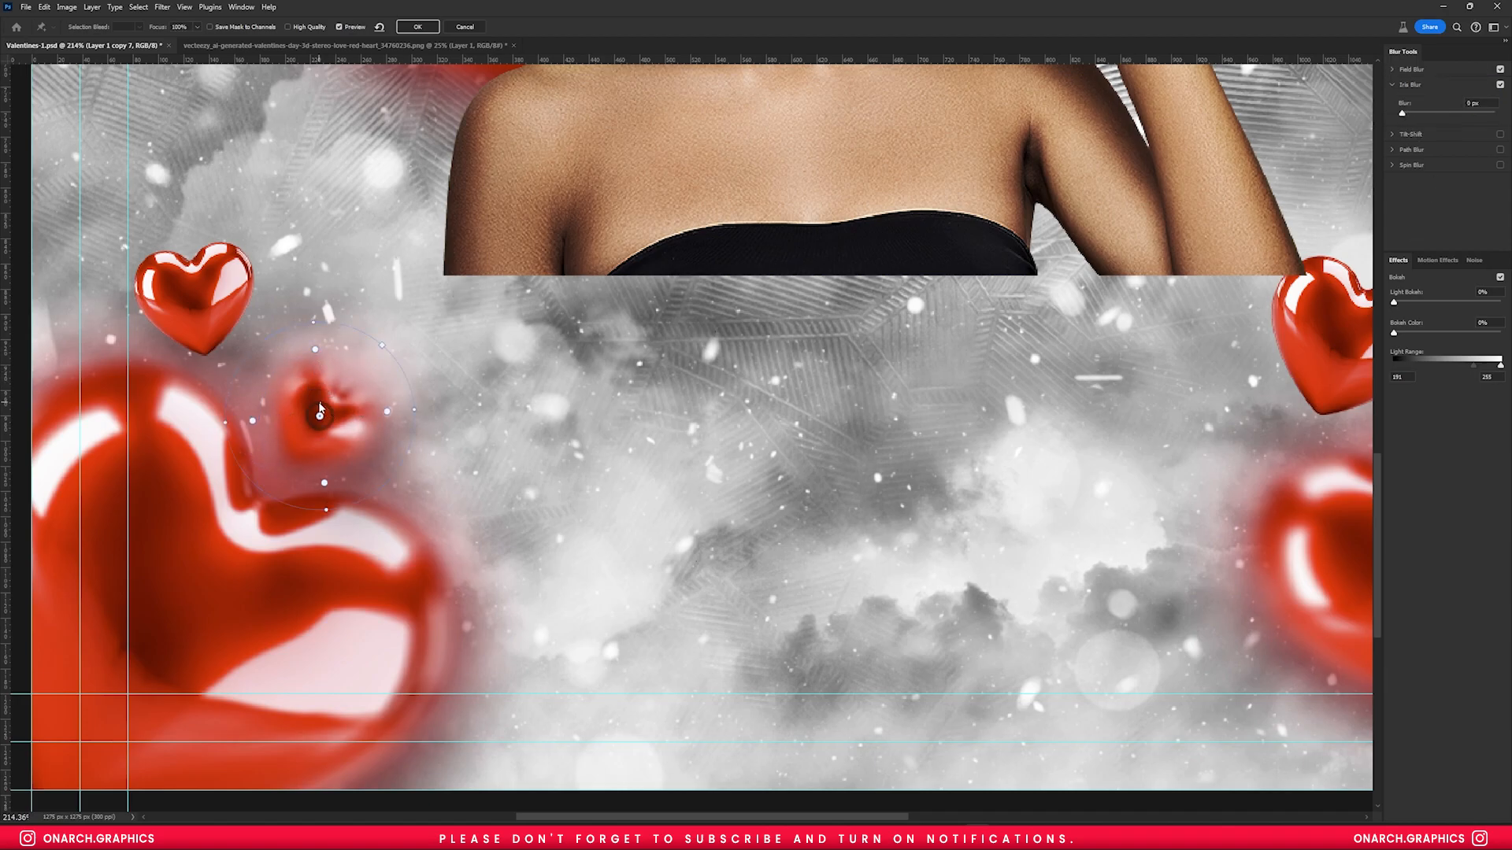
{"action": "left_click_drag", "start_coordinate": [1401, 113], "coordinate": [1471, 112]}
{"action": "left_click", "coordinate": [417, 26]}
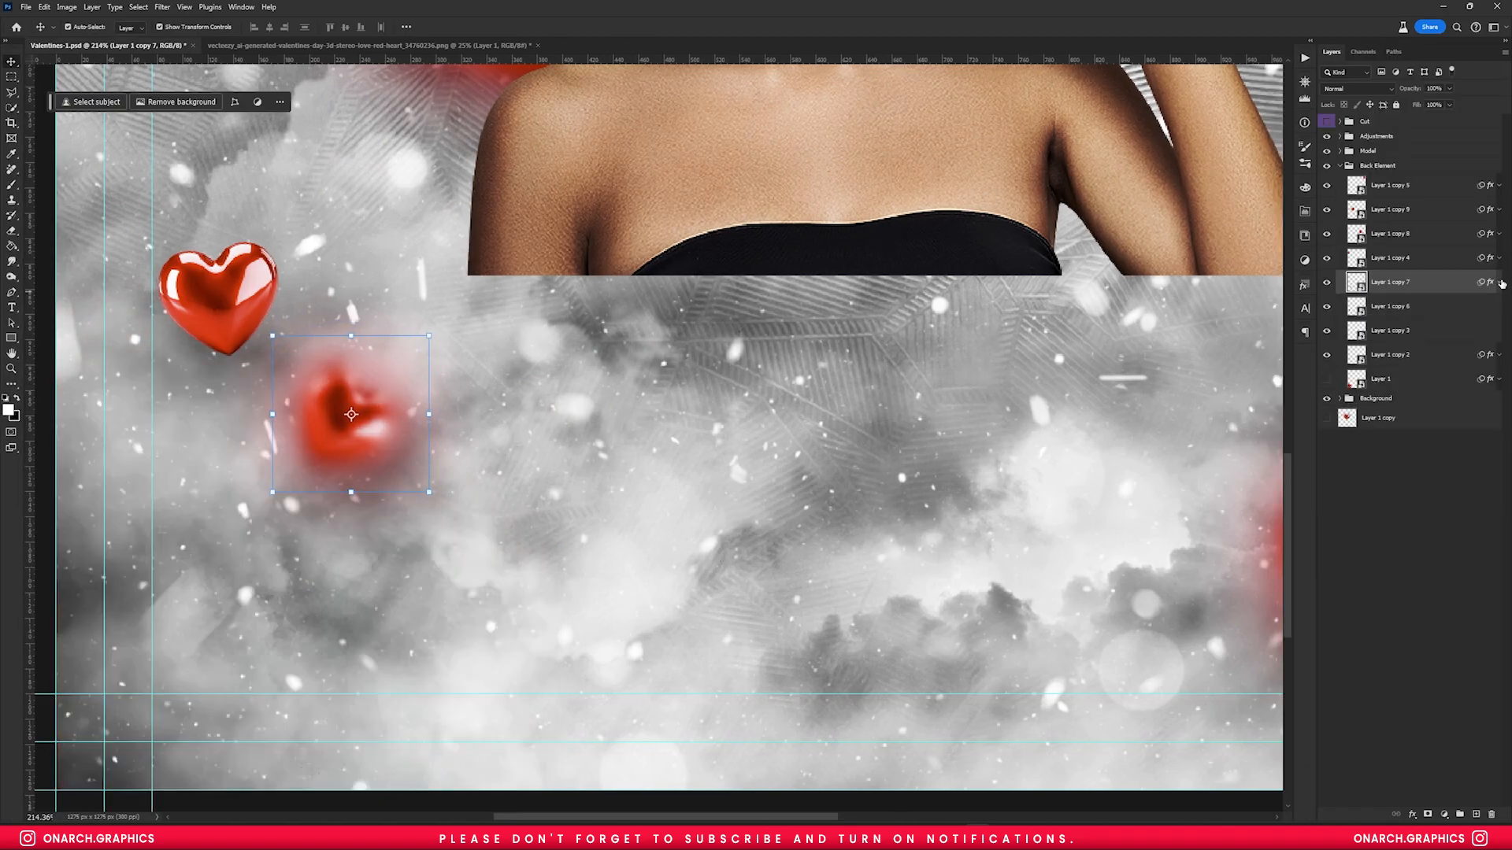
- Remove the small heart's field blur and tighten its iris blur shape around the heart
{"action": "left_click", "coordinate": [1500, 282]}
{"action": "left_click", "coordinate": [1370, 355]}
{"action": "left_click", "coordinate": [1370, 366]}
{"action": "left_click", "coordinate": [1370, 366]}
{"action": "left_click", "coordinate": [1371, 367]}
{"action": "double_click", "coordinate": [1374, 366]}
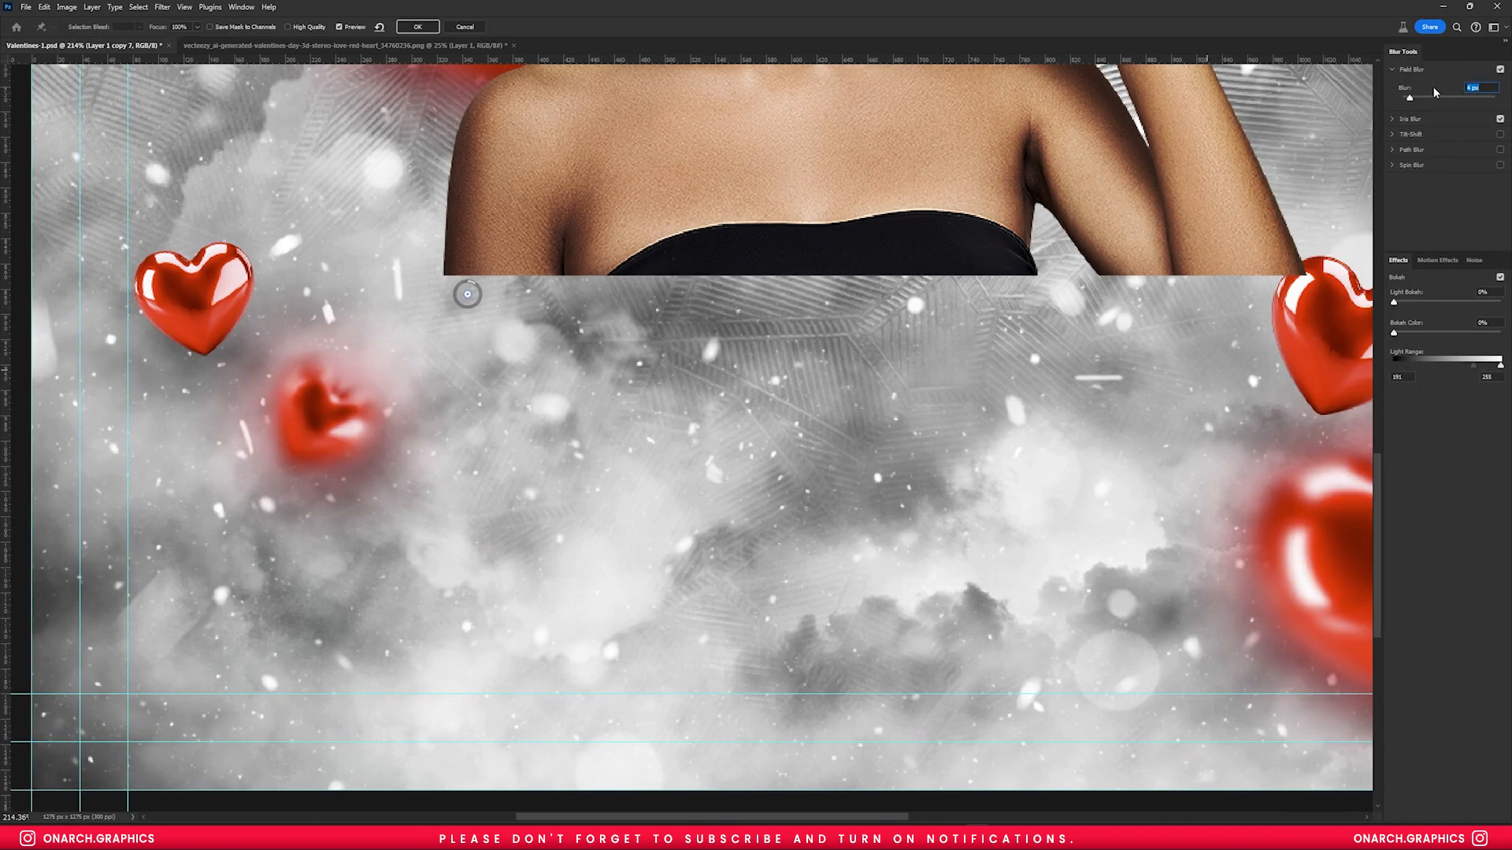
{"action": "scroll", "coordinate": [336, 388], "scroll_direction": "down", "scroll_amount": 10}
{"action": "scroll", "coordinate": [307, 389], "scroll_direction": "up", "scroll_amount": 15}
{"action": "left_click", "coordinate": [1480, 89]}
{"action": "scroll", "coordinate": [1481, 92], "scroll_direction": "down", "scroll_amount": 4}
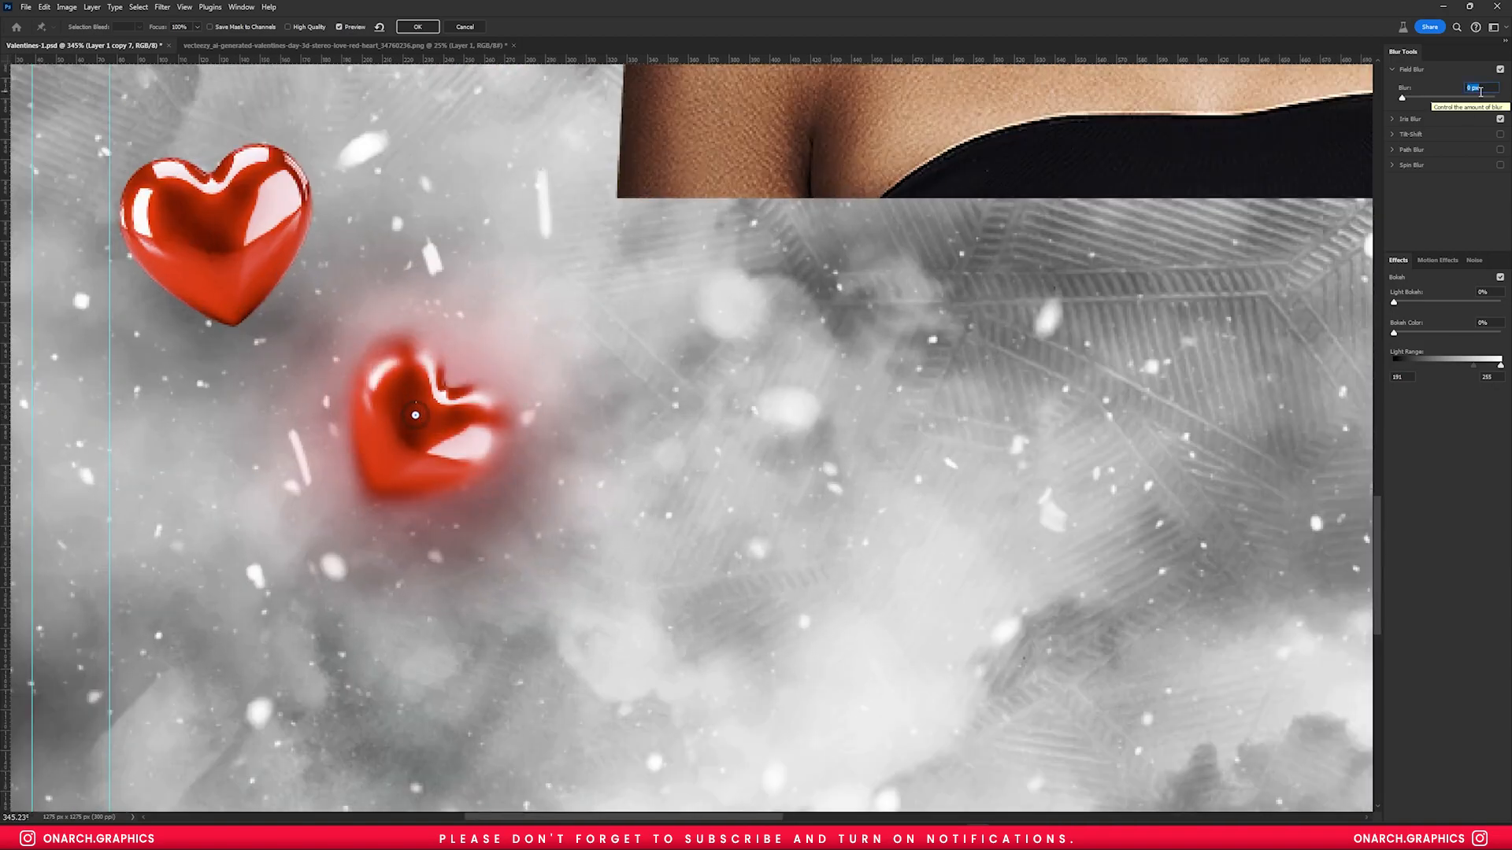
{"action": "left_click_drag", "start_coordinate": [409, 362], "coordinate": [412, 369]}
{"action": "left_click_drag", "start_coordinate": [319, 430], "coordinate": [340, 423]}
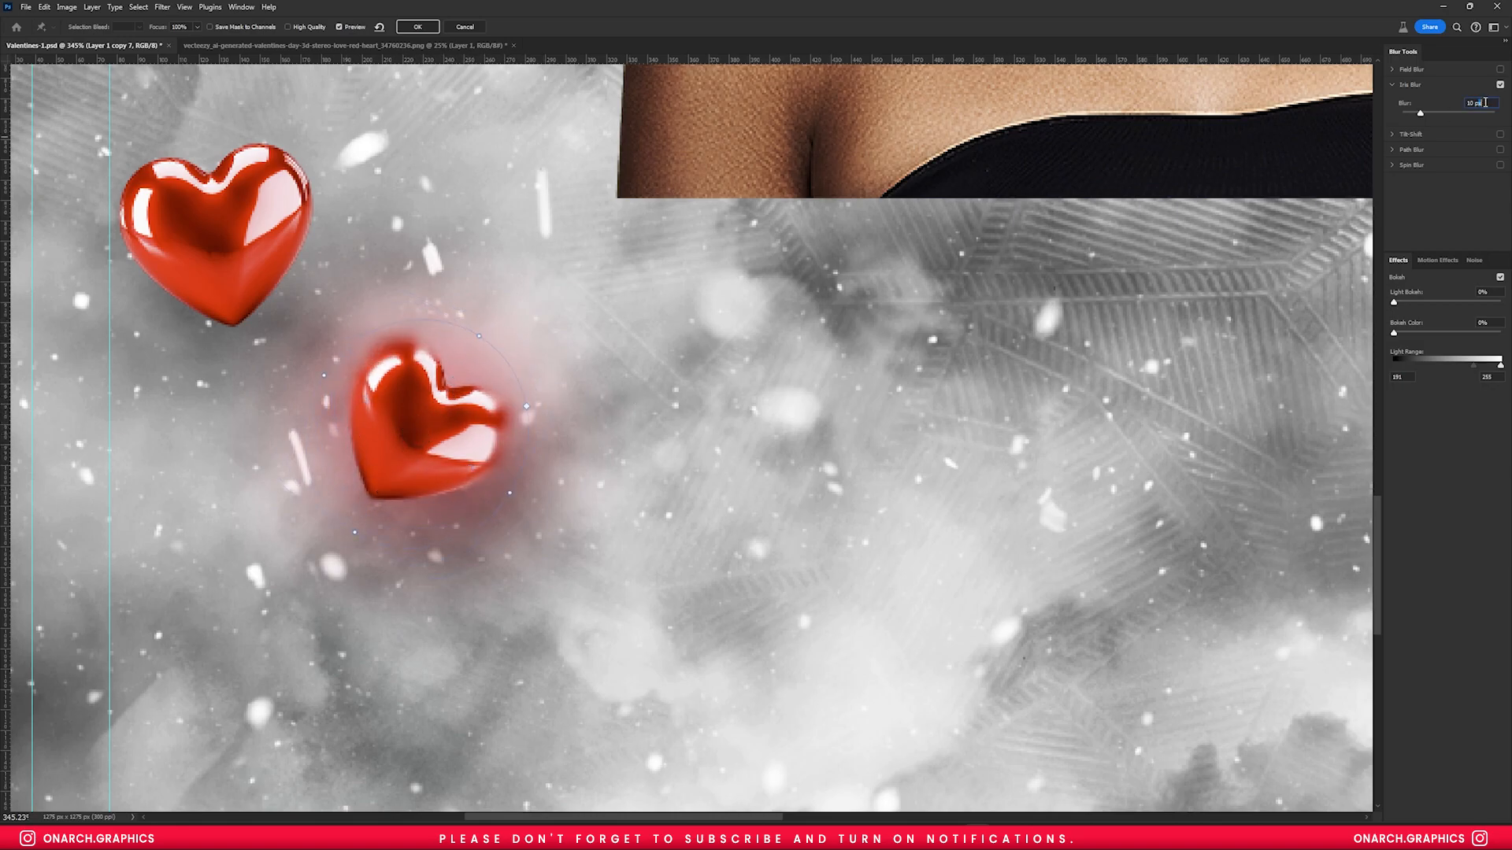
{"action": "key", "text": "Return"}
- Select the next heart layer and show its effects list
{"action": "scroll", "coordinate": [189, 435], "scroll_direction": "down", "scroll_amount": 8}
{"action": "left_click", "coordinate": [44, 419]}
{"action": "scroll", "coordinate": [744, 458], "scroll_direction": "down", "scroll_amount": 3}
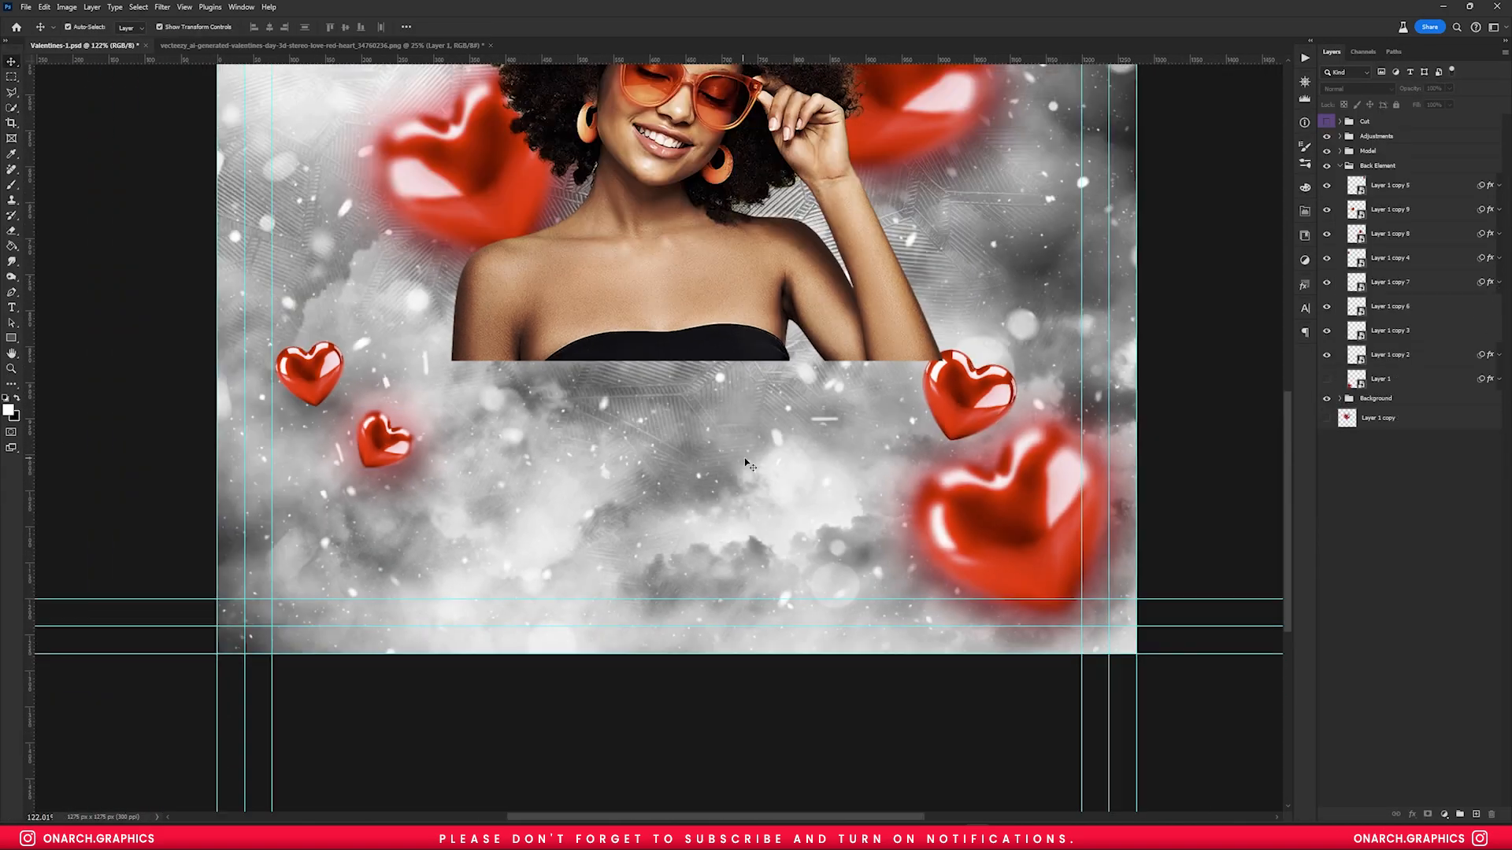
{"action": "left_click", "coordinate": [1327, 378]}
- Copy the glow effects and blur filters onto Layer 1 copy 3
{"action": "left_click", "coordinate": [1417, 331]}
{"action": "left_click_drag", "start_coordinate": [1489, 282], "coordinate": [1466, 331]}
{"action": "left_click_drag", "start_coordinate": [1480, 282], "coordinate": [1415, 369]}
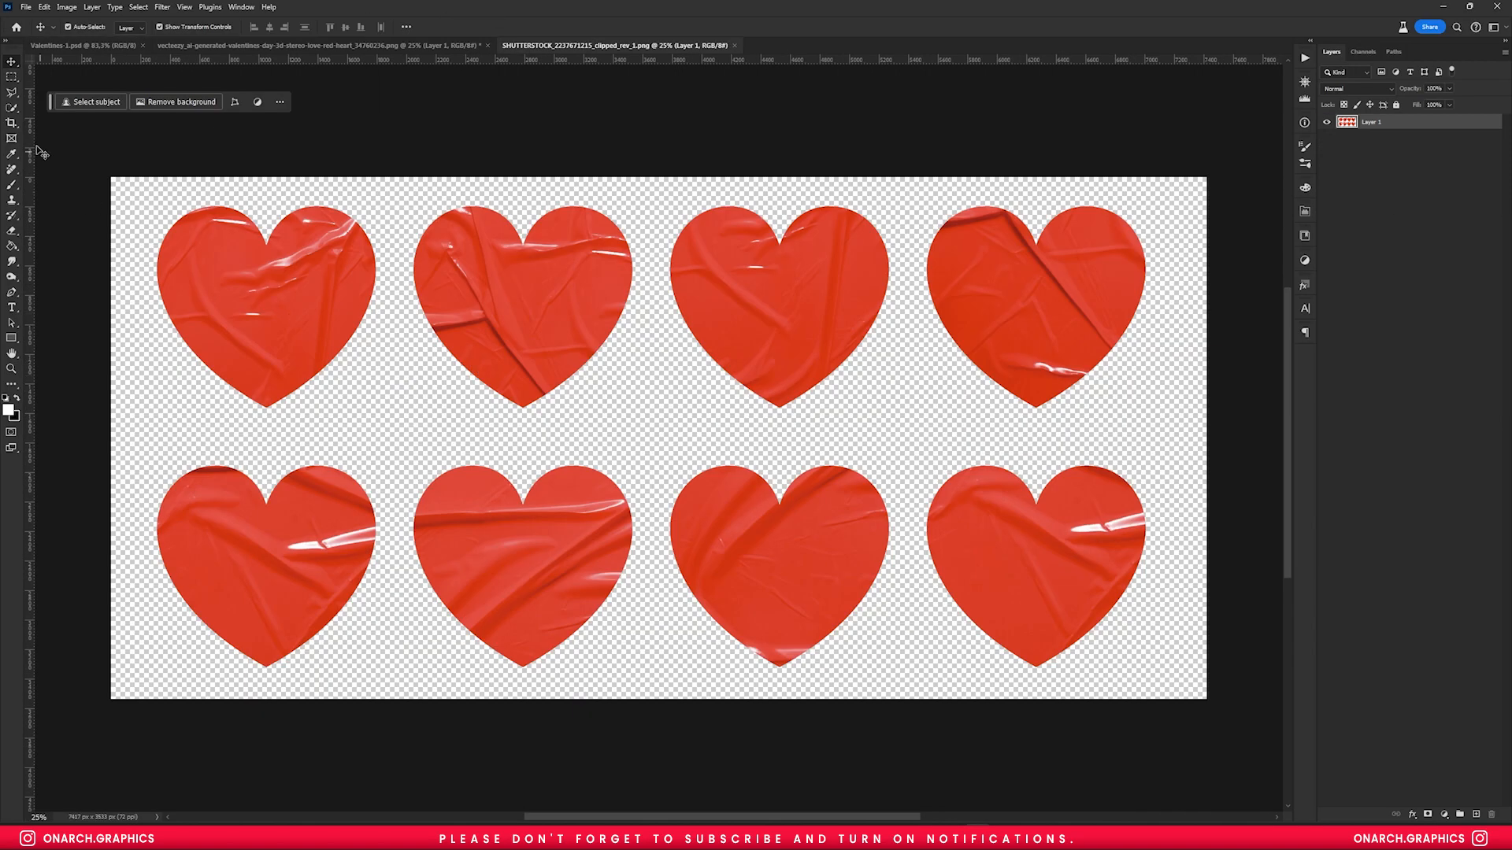
- Crop the paper-hearts image to a single black heart and define it as a preset
{"action": "key", "text": "c"}
{"action": "left_click_drag", "start_coordinate": [194, 432], "coordinate": [604, 459]}
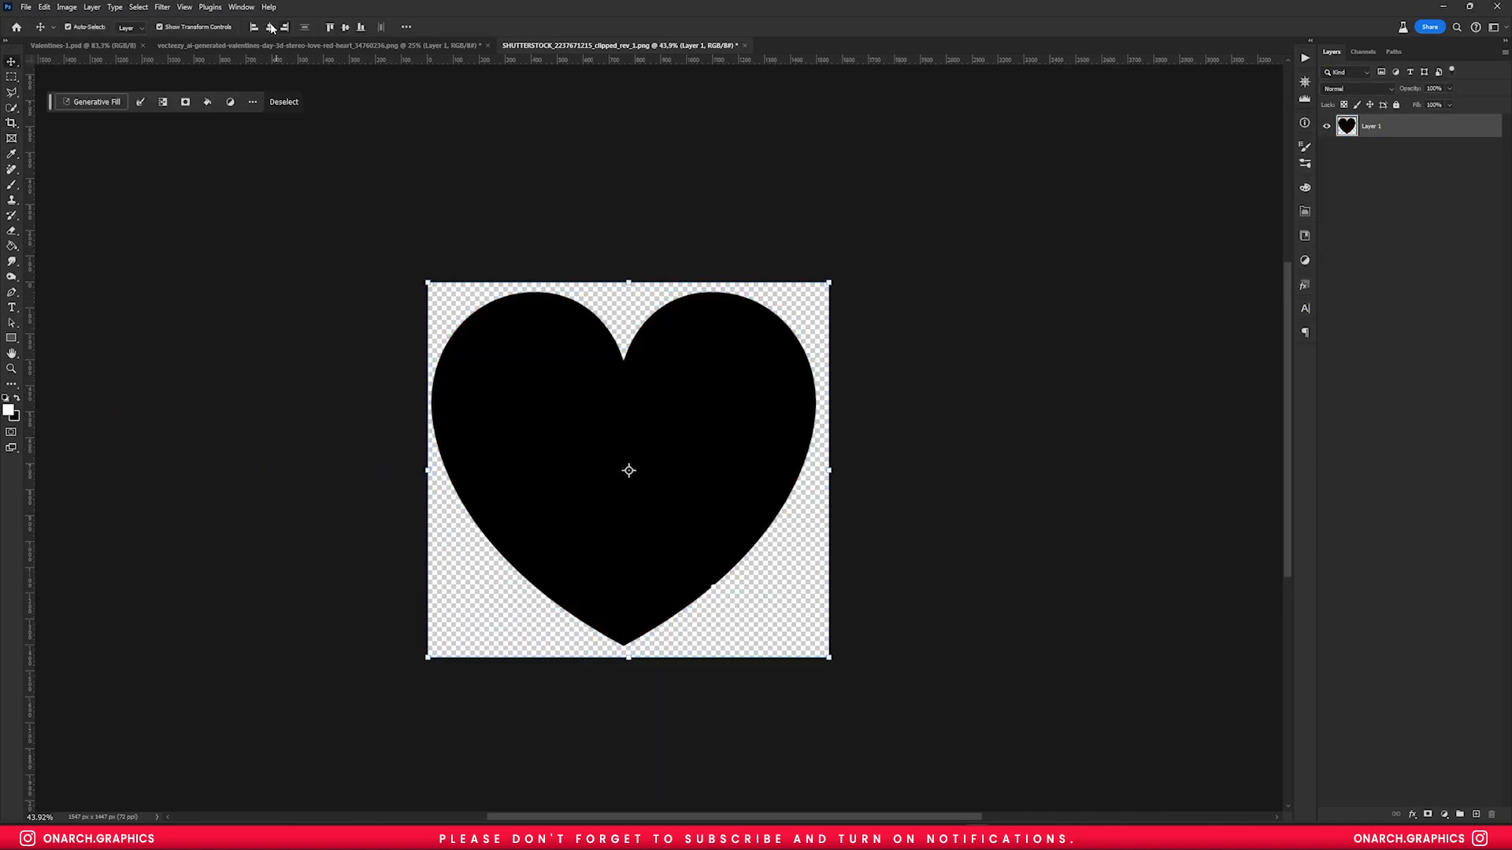
{"action": "left_click", "coordinate": [44, 6]}
{"action": "left_click", "coordinate": [68, 352]}
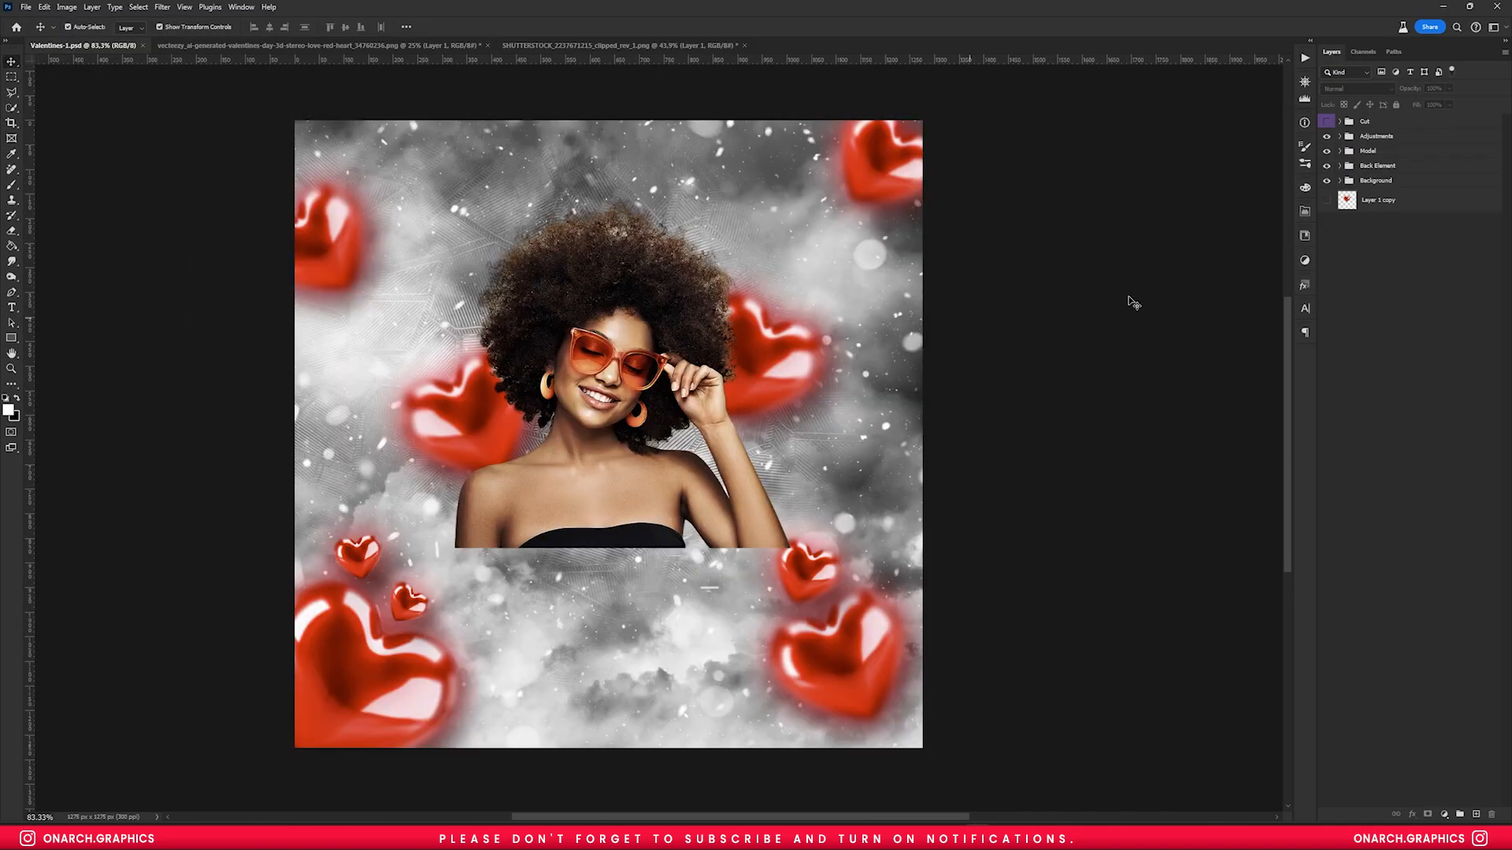
- Add a Pattern Fill layer in the Background group using the black heart pattern
{"action": "left_click", "coordinate": [1339, 181]}
{"action": "left_click", "coordinate": [1426, 199]}
{"action": "left_click", "coordinate": [1349, 318]}
{"action": "left_click", "coordinate": [1444, 814]}
{"action": "left_click", "coordinate": [1433, 632]}
{"action": "left_click", "coordinate": [984, 240]}
{"action": "left_click", "coordinate": [996, 307]}
{"action": "left_click", "coordinate": [1055, 250]}
{"action": "double_click", "coordinate": [1054, 251]}
{"action": "type", "text": "5"}
{"action": "key", "text": "Down"}
{"action": "key", "text": "Down"}
{"action": "key", "text": "Down"}
{"action": "key", "text": "Tab"}
{"action": "key", "text": "Up"}
{"action": "key", "text": "Up"}
{"action": "key", "text": "Up"}
{"action": "key", "text": "Up"}
{"action": "key", "text": "Up"}
{"action": "key", "text": "Up"}
{"action": "key", "text": "Up"}
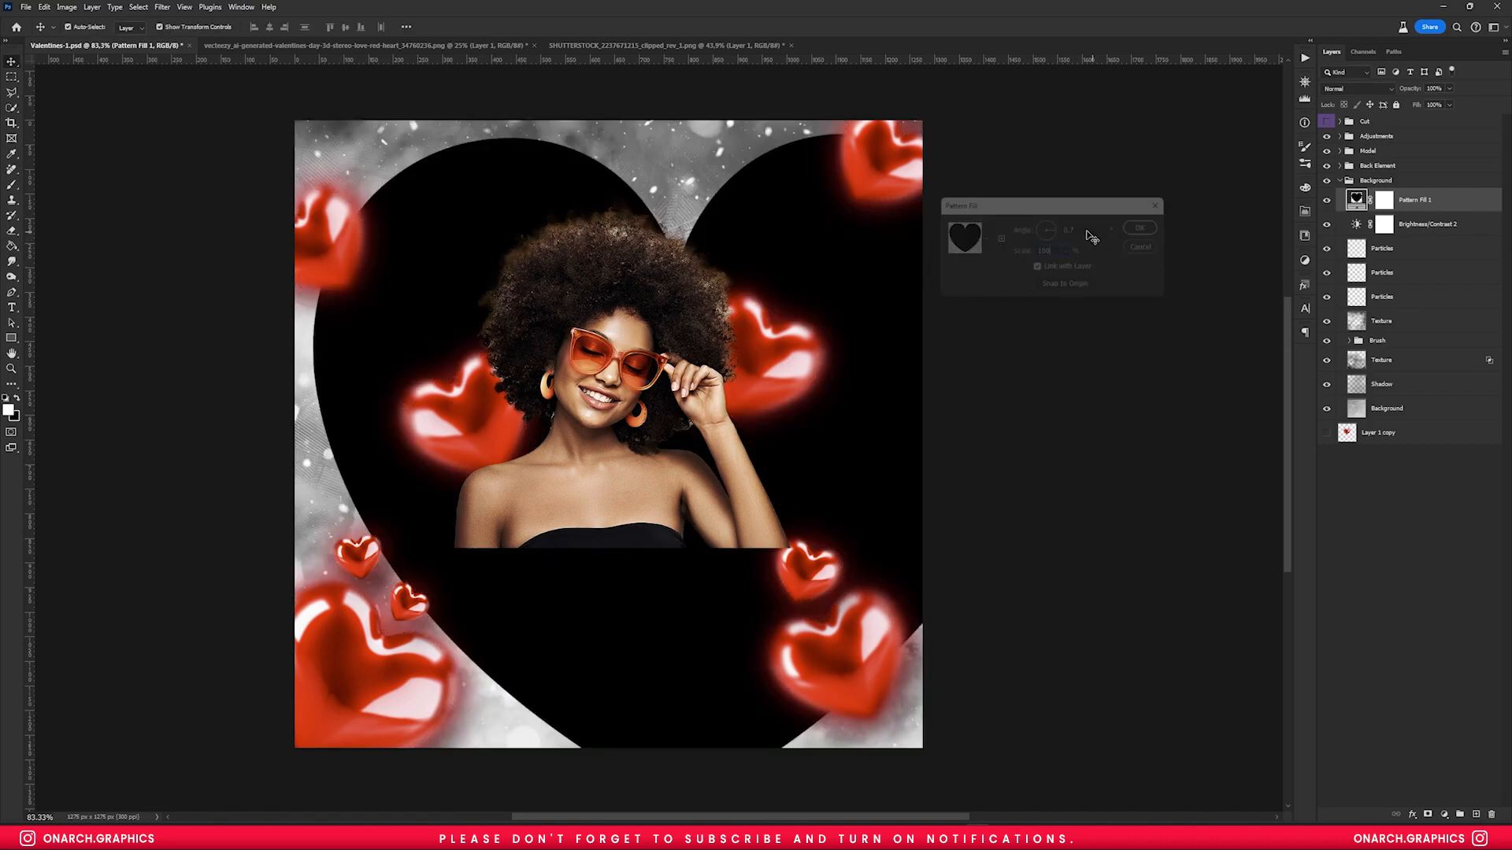
- Set the heart pattern fill to 10% scale with a 15.39° angle
{"action": "double_click", "coordinate": [1417, 199]}
{"action": "mouse_move", "coordinate": [1054, 227]}
{"action": "left_mouse_down"}
{"action": "mouse_move", "coordinate": [1067, 268]}
{"action": "mouse_move", "coordinate": [1057, 225]}
{"action": "mouse_move", "coordinate": [1057, 244]}
{"action": "left_mouse_up"}
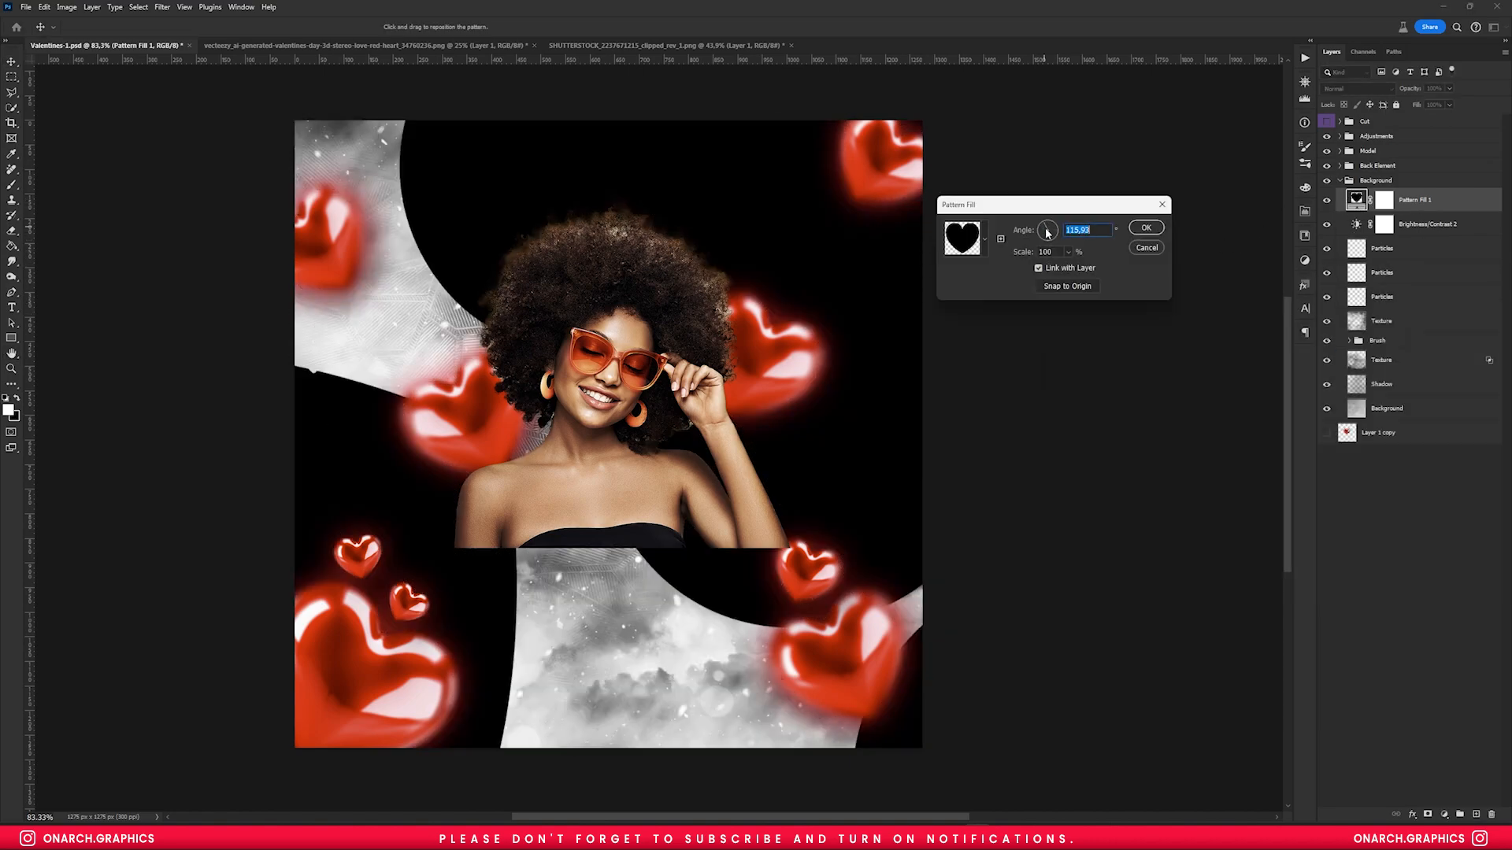
{"action": "left_click", "coordinate": [1067, 251]}
{"action": "double_click", "coordinate": [1044, 251]}
{"action": "type", "text": "10"}
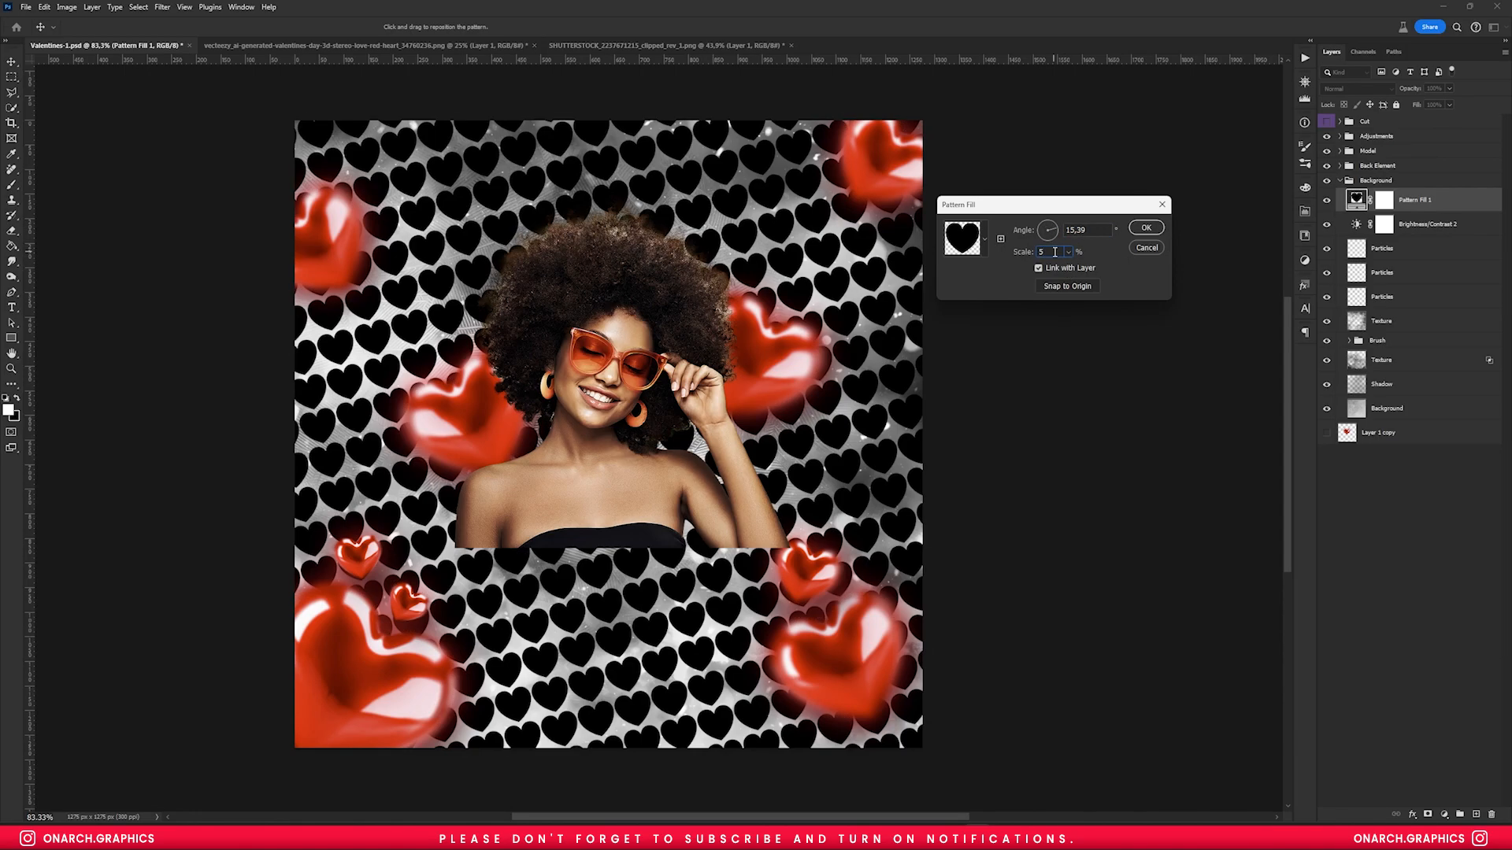
{"action": "key", "text": "Return"}
- Rasterize the pattern layer and turn its hearts white with Hue/Saturation
{"action": "right_click", "coordinate": [1402, 194]}
{"action": "left_click", "coordinate": [1441, 389]}
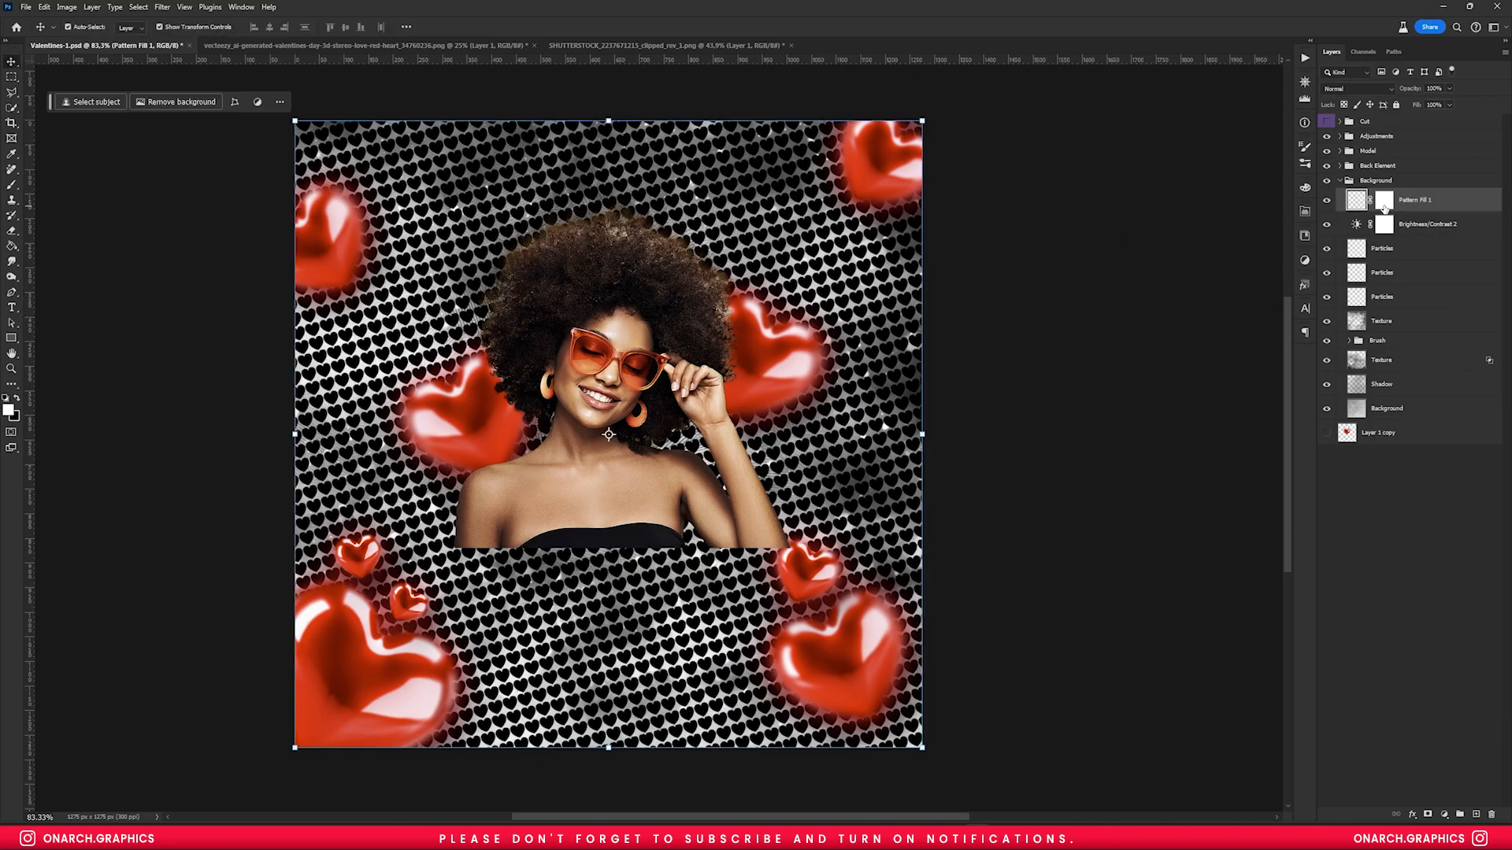
{"action": "right_click", "coordinate": [1382, 203]}
{"action": "left_click", "coordinate": [1410, 230]}
{"action": "scroll", "coordinate": [937, 323], "scroll_direction": "down", "scroll_amount": 2}
{"action": "key", "text": "ctrl+u"}
{"action": "left_click_drag", "start_coordinate": [1157, 256], "coordinate": [1245, 270]}
{"action": "key", "text": "Return"}
- Mask the pattern layer and fade it out at the centre with a black-to-white radial gradient
{"action": "left_click", "coordinate": [1356, 88]}
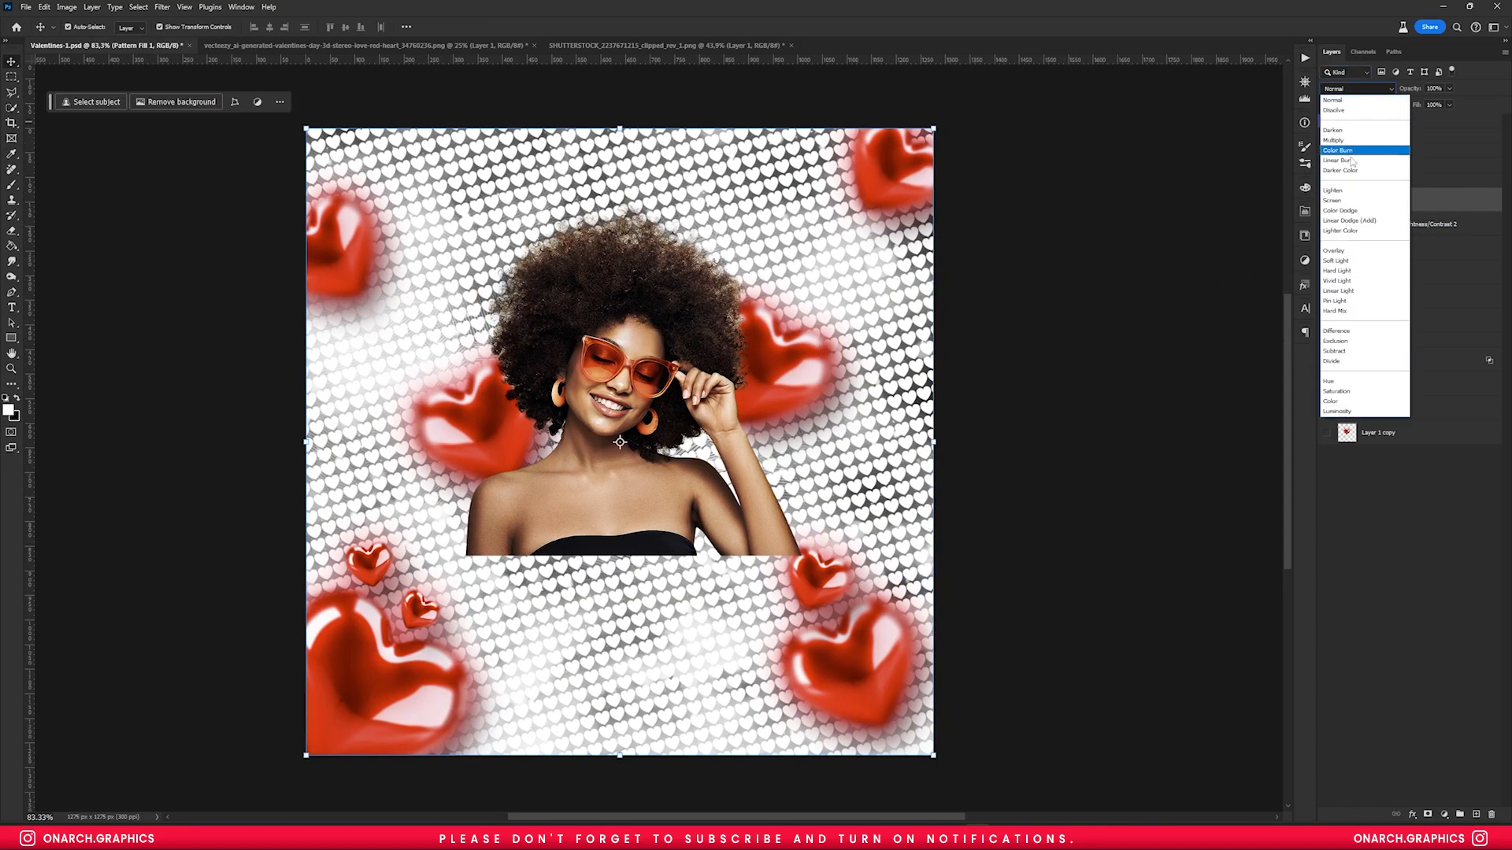
{"action": "left_click", "coordinate": [1242, 347]}
{"action": "left_click", "coordinate": [1356, 88]}
{"action": "left_click", "coordinate": [1339, 100]}
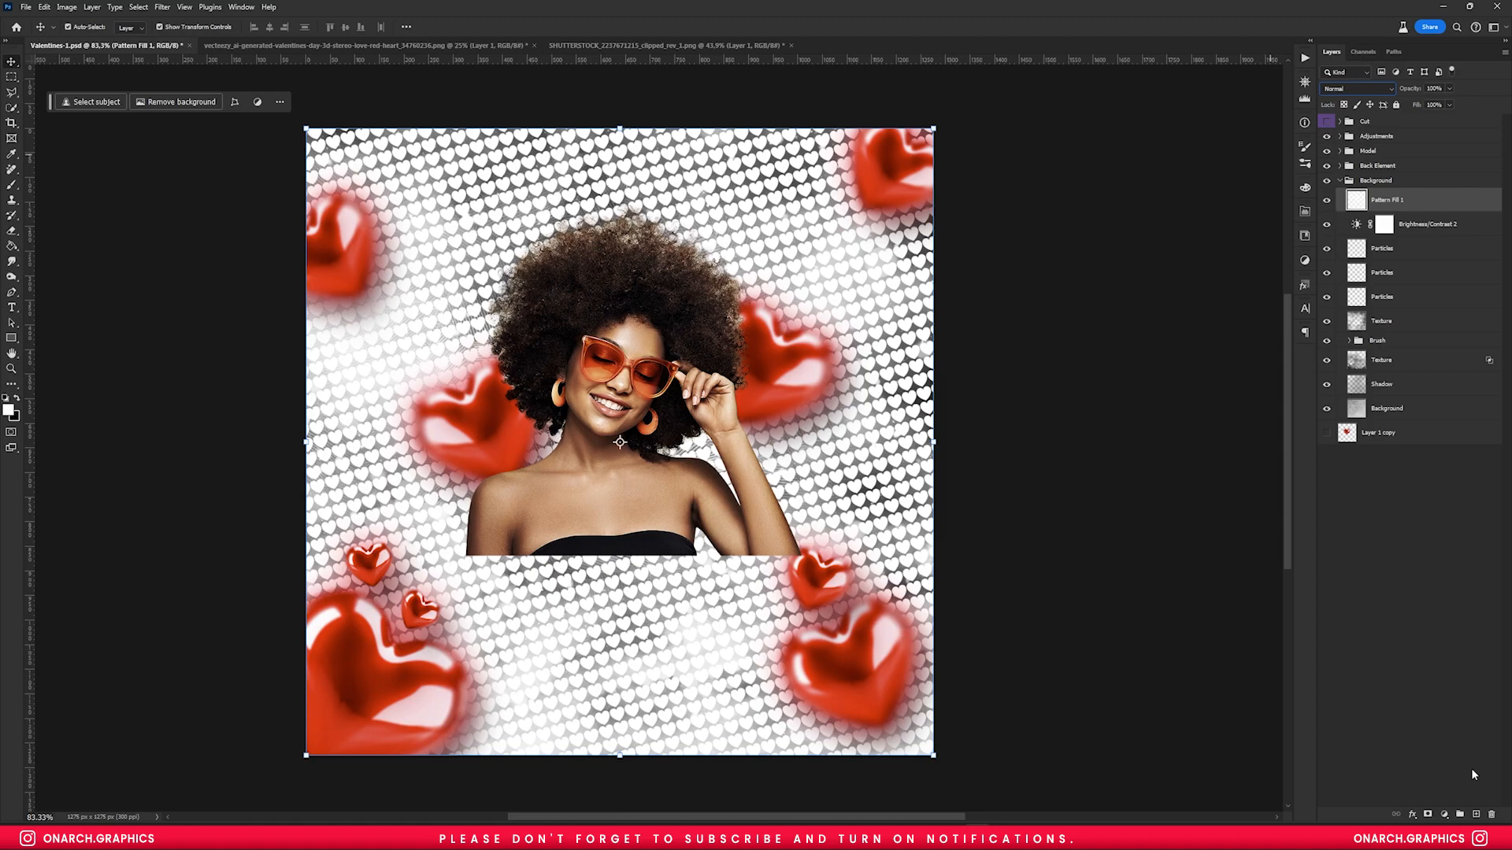
{"action": "left_click", "coordinate": [1428, 814]}
{"action": "left_click", "coordinate": [11, 261]}
{"action": "right_click", "coordinate": [12, 247]}
{"action": "left_click", "coordinate": [60, 245]}
{"action": "left_click", "coordinate": [186, 27]}
{"action": "left_click", "coordinate": [142, 52]}
{"action": "left_click", "coordinate": [267, 6]}
{"action": "left_click_drag", "start_coordinate": [601, 457], "coordinate": [925, 475]}
{"action": "left_click_drag", "start_coordinate": [989, 432], "coordinate": [677, 417]}
- Redraw the pattern mask as a larger reversed radial fade, lowered slightly
{"action": "left_click", "coordinate": [186, 27]}
{"action": "left_click", "coordinate": [186, 27]}
{"action": "left_click_drag", "start_coordinate": [499, 398], "coordinate": [642, 473]}
{"action": "left_click", "coordinate": [186, 27]}
{"action": "left_click", "coordinate": [186, 27]}
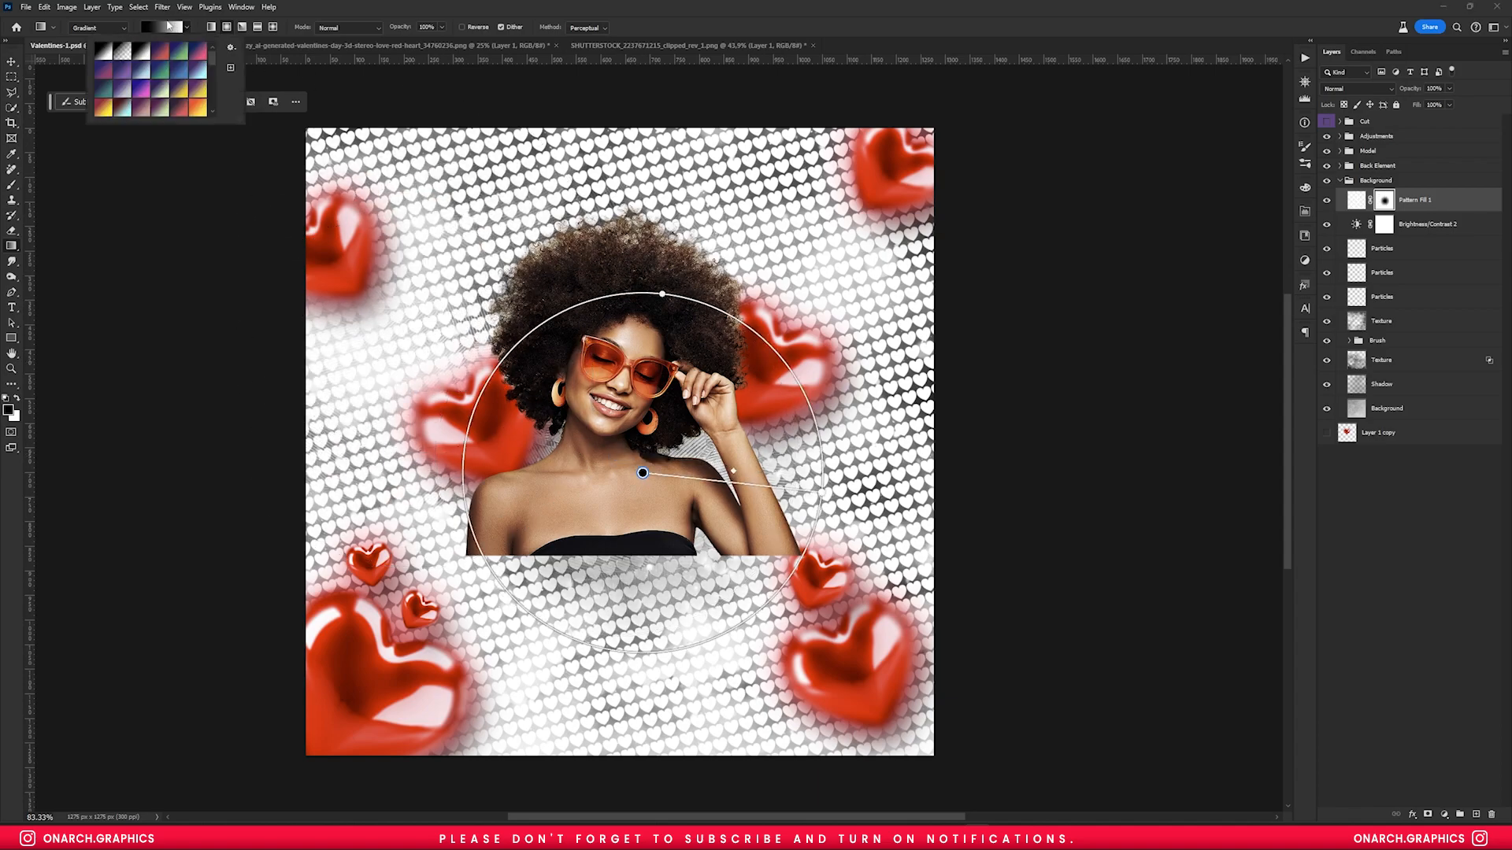
{"action": "left_click", "coordinate": [186, 27]}
{"action": "left_click", "coordinate": [186, 27]}
{"action": "left_click", "coordinate": [462, 26]}
{"action": "left_click_drag", "start_coordinate": [601, 444], "coordinate": [915, 397]}
{"action": "left_click", "coordinate": [1326, 150]}
{"action": "left_click_drag", "start_coordinate": [762, 387], "coordinate": [762, 401]}
{"action": "right_click", "coordinate": [951, 373]}
- Rename the layer Pattern, group the particle layers as Particles, and start a text layer on the dress
{"action": "left_click", "coordinate": [11, 63]}
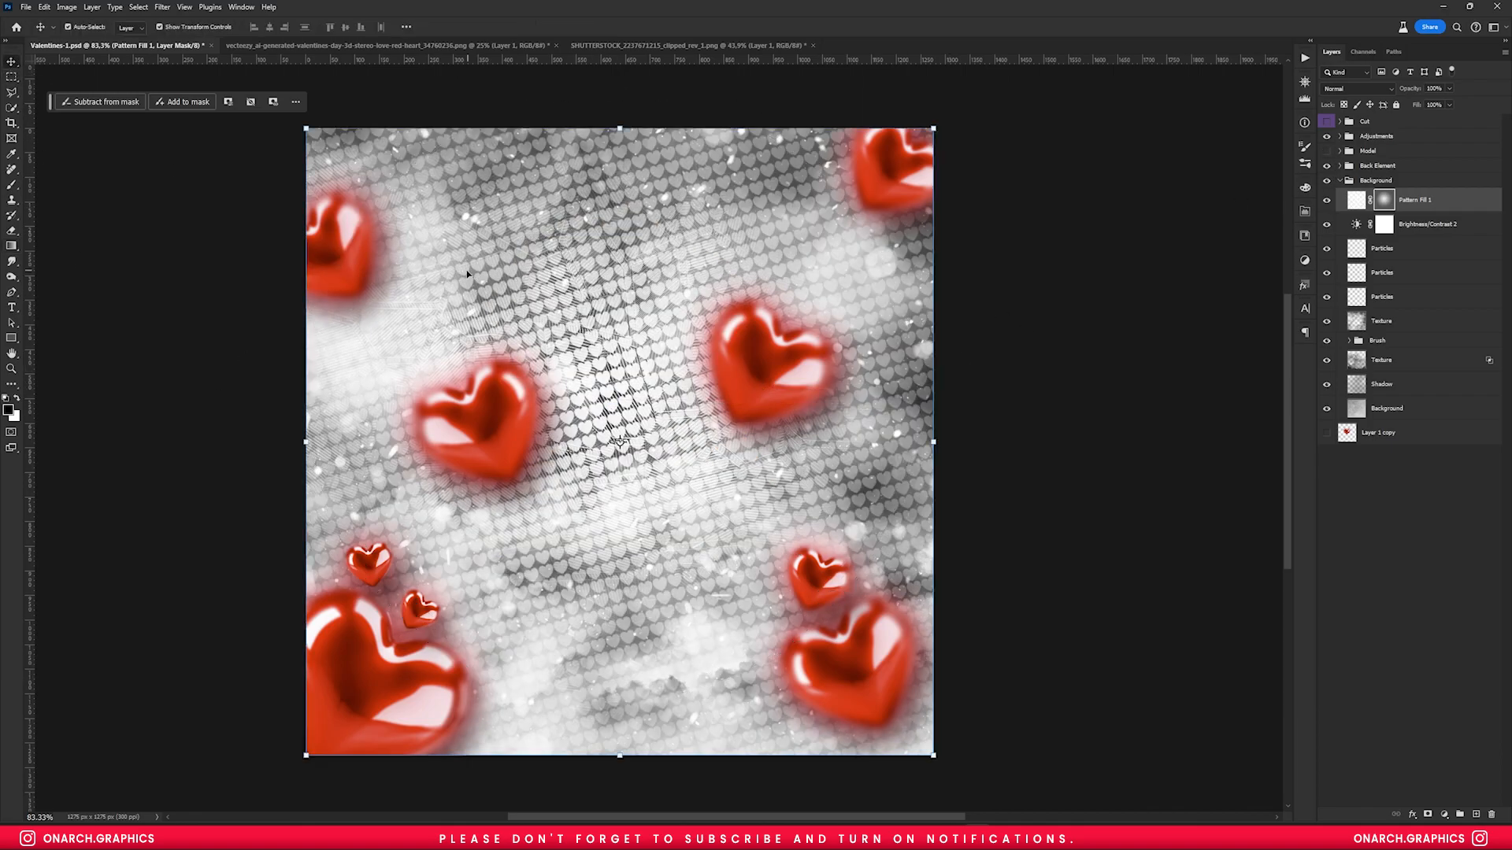
{"action": "double_click", "coordinate": [1433, 200]}
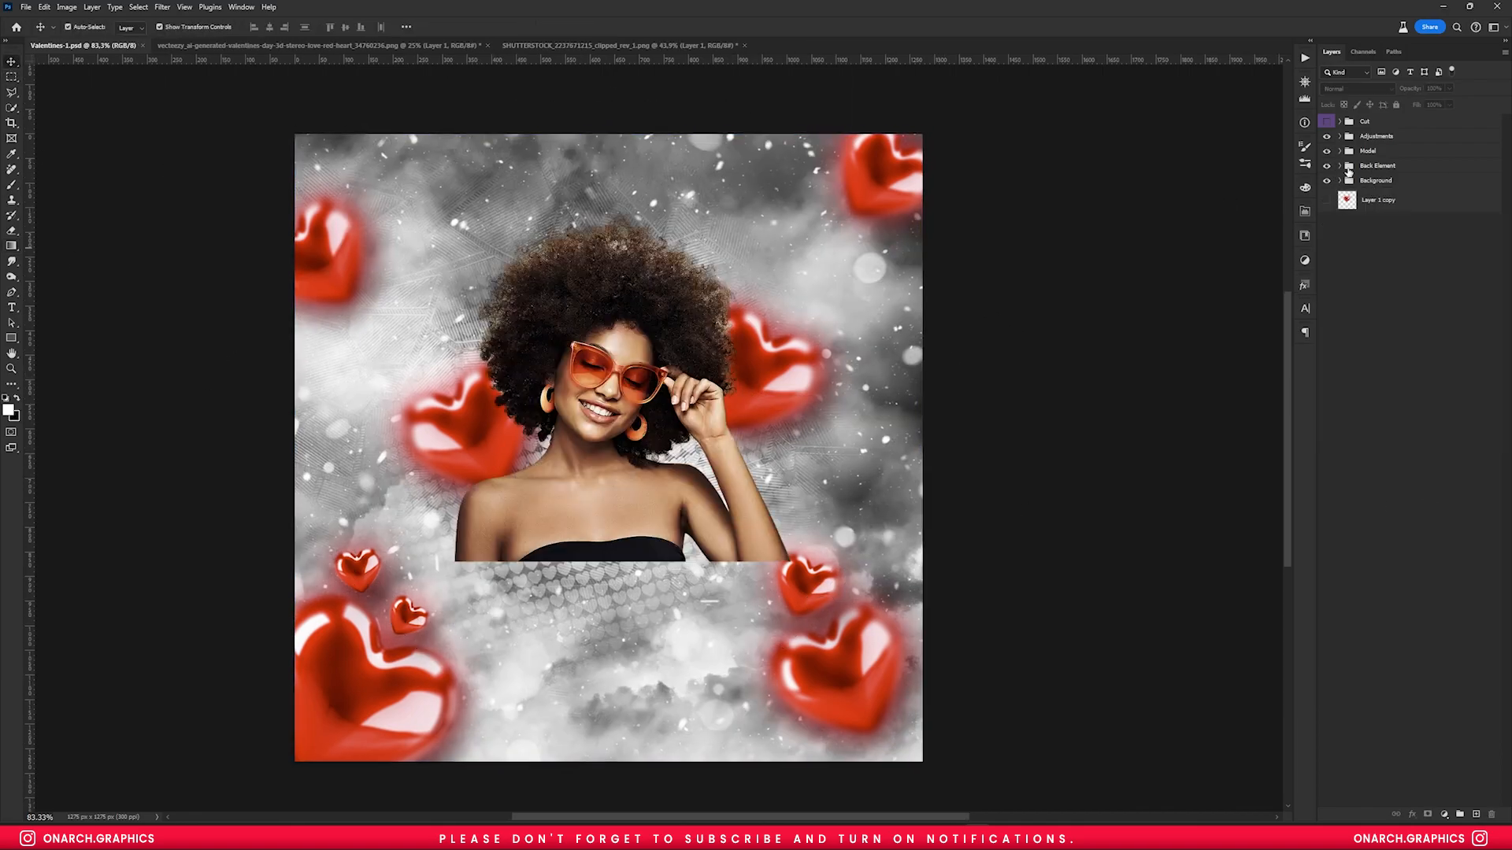
{"action": "left_click", "coordinate": [1382, 168]}
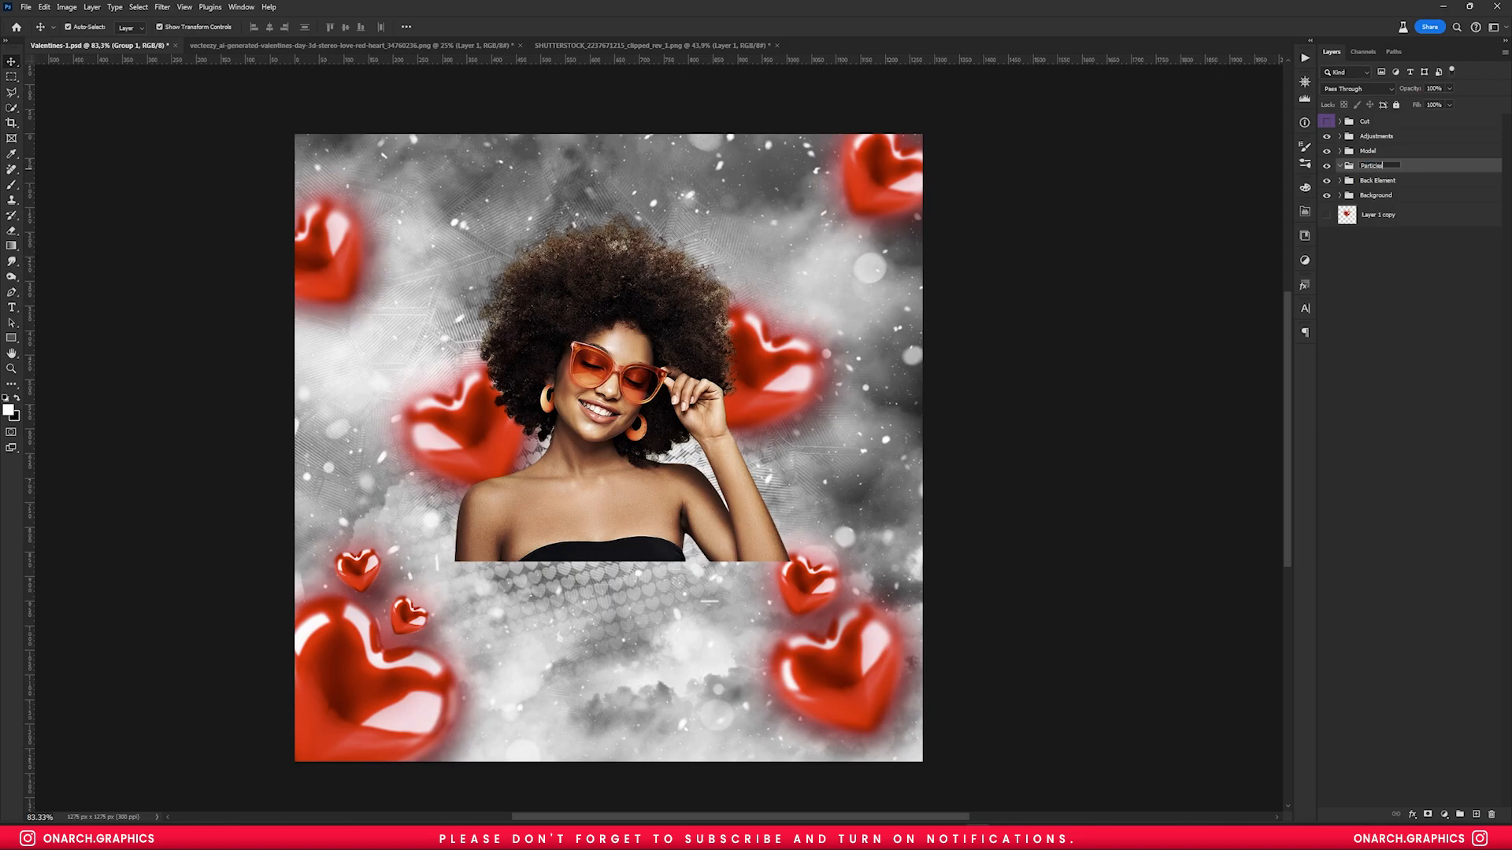
{"action": "left_click", "coordinate": [1339, 166]}
{"action": "key", "text": "t"}
{"action": "left_click", "coordinate": [504, 561]}
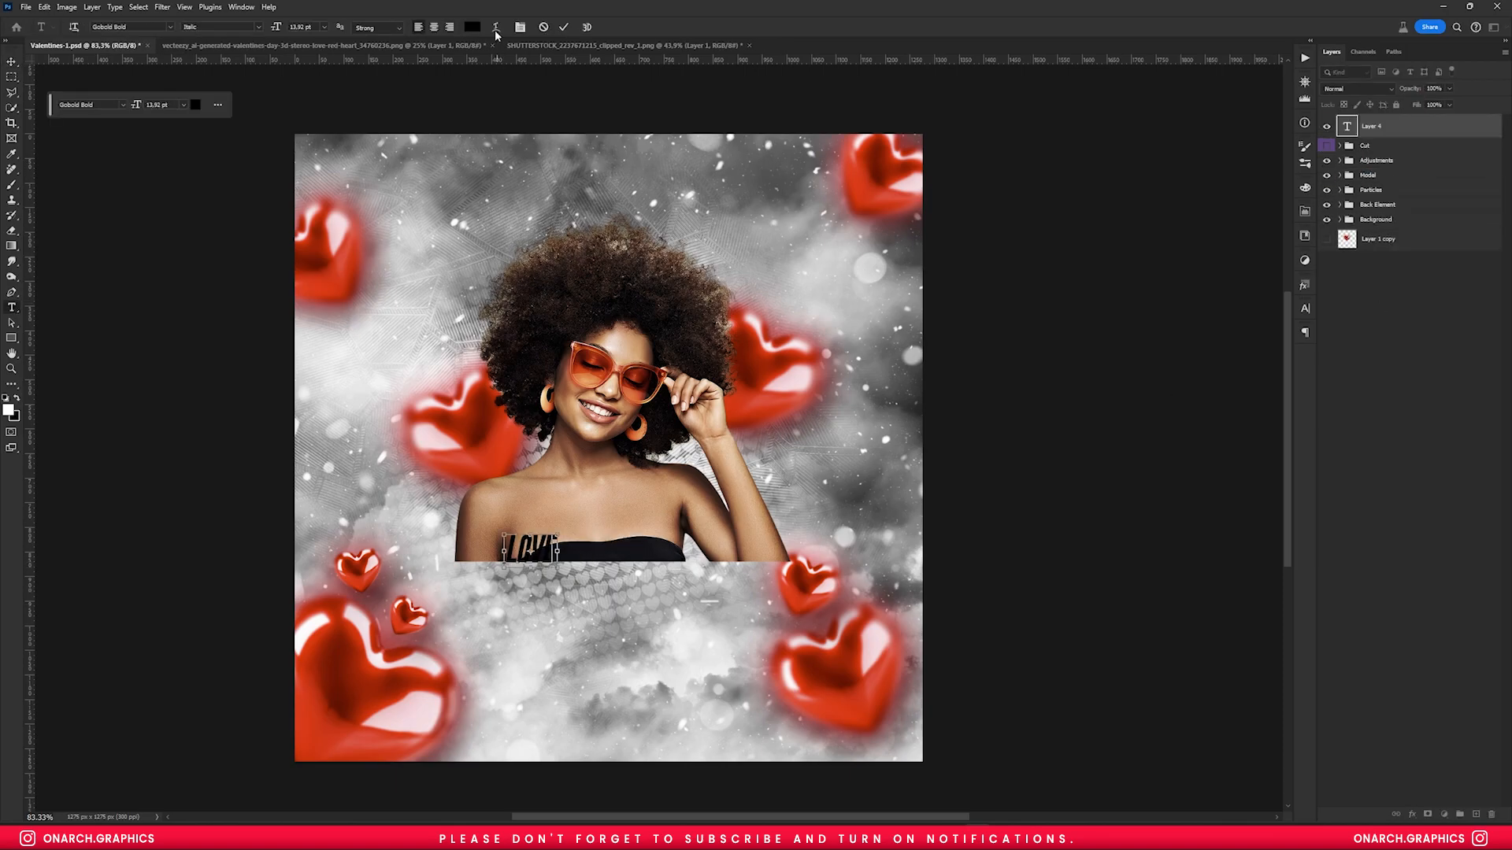
- Make the LOVE text white, enlarge it, and duplicate it below
{"action": "left_click", "coordinate": [472, 27]}
{"action": "left_click", "coordinate": [1064, 510]}
{"action": "key", "text": "Return"}
{"action": "left_click", "coordinate": [11, 61]}
{"action": "left_click_drag", "start_coordinate": [557, 535], "coordinate": [671, 472]}
{"action": "key", "text": "Return"}
{"action": "left_click_drag", "start_coordinate": [622, 510], "coordinate": [684, 653]}
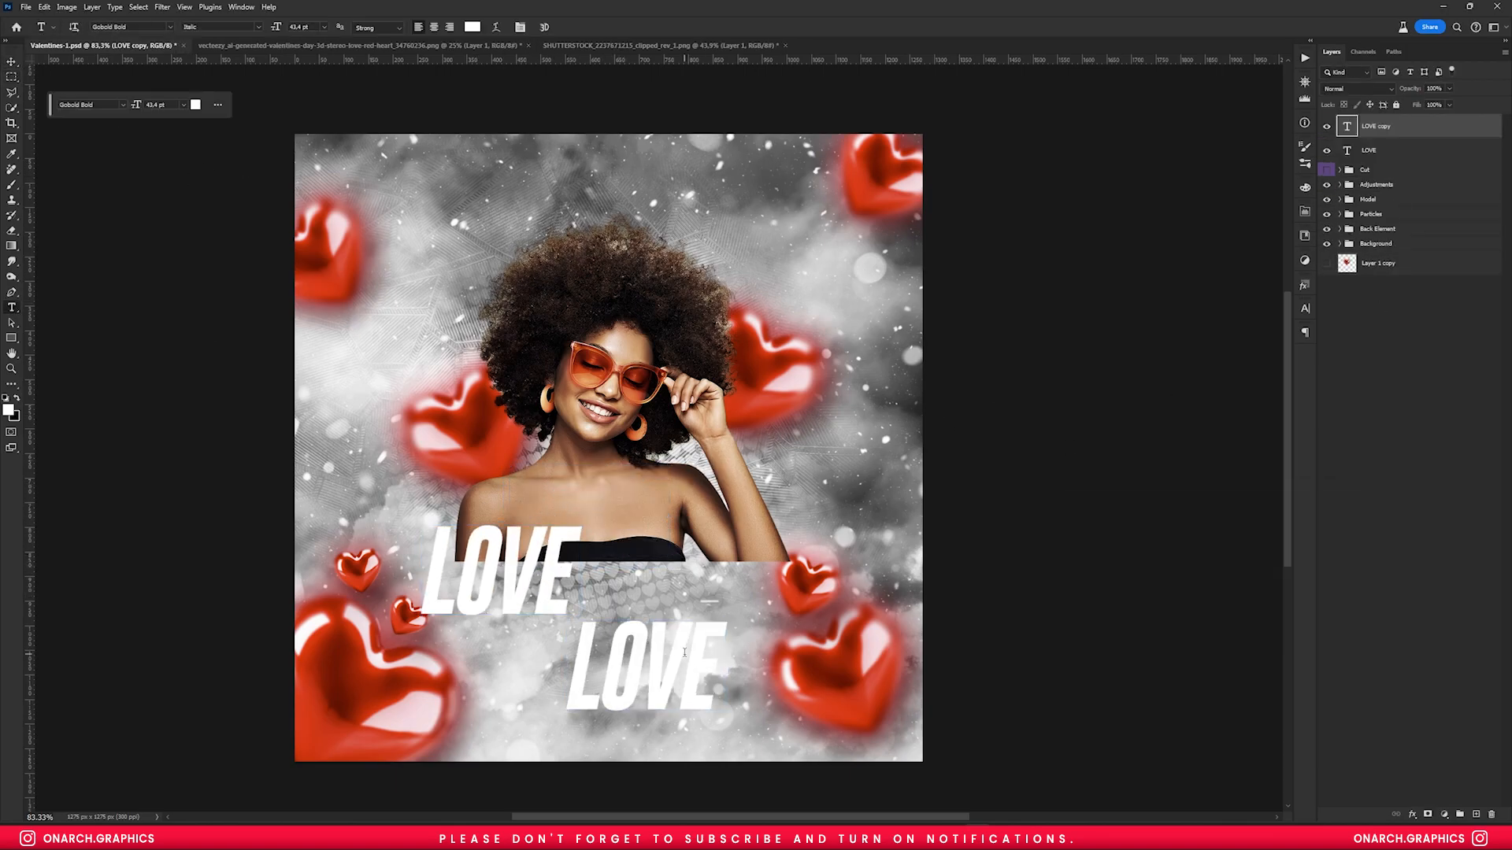
- Change the copy to 'NIGHT' and position it beside LOVE
{"action": "double_click", "coordinate": [684, 654]}
{"action": "type", "text": "NIGHT"}
{"action": "left_click", "coordinate": [11, 61]}
{"action": "left_click_drag", "start_coordinate": [576, 654], "coordinate": [568, 597]}
{"action": "scroll", "coordinate": [568, 597], "scroll_direction": "up", "scroll_amount": 5}
{"action": "key", "text": "shift+Up"}
- Scale LOVE and NIGHT together, settling at about 85%, and nudge them right
{"action": "left_click", "coordinate": [520, 532], "text": "shift"}
{"action": "scroll", "coordinate": [614, 533], "scroll_direction": "down", "scroll_amount": 4}
{"action": "left_click_drag", "start_coordinate": [918, 452], "coordinate": [973, 425], "text": "alt"}
{"action": "key", "text": "Return"}
{"action": "scroll", "coordinate": [647, 581], "scroll_direction": "down", "scroll_amount": 4}
{"action": "left_click_drag", "start_coordinate": [858, 488], "coordinate": [821, 502], "text": "alt"}
{"action": "left_click_drag", "start_coordinate": [759, 591], "coordinate": [768, 591]}
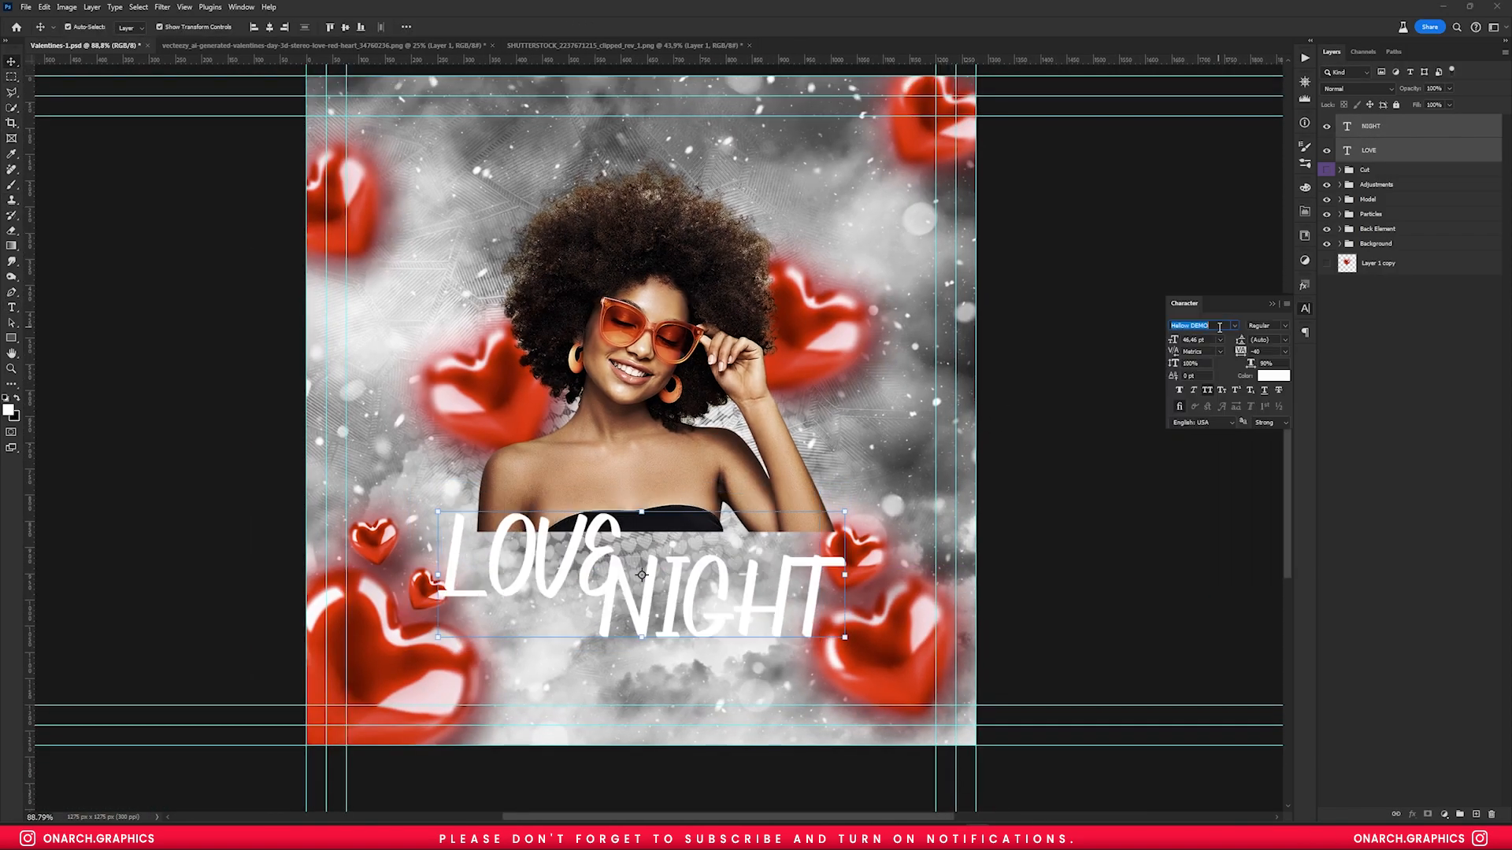
- Set the title font to Hindenburg Italic with -20 tracking
{"action": "key", "text": "Down"}
{"action": "key", "text": "Down"}
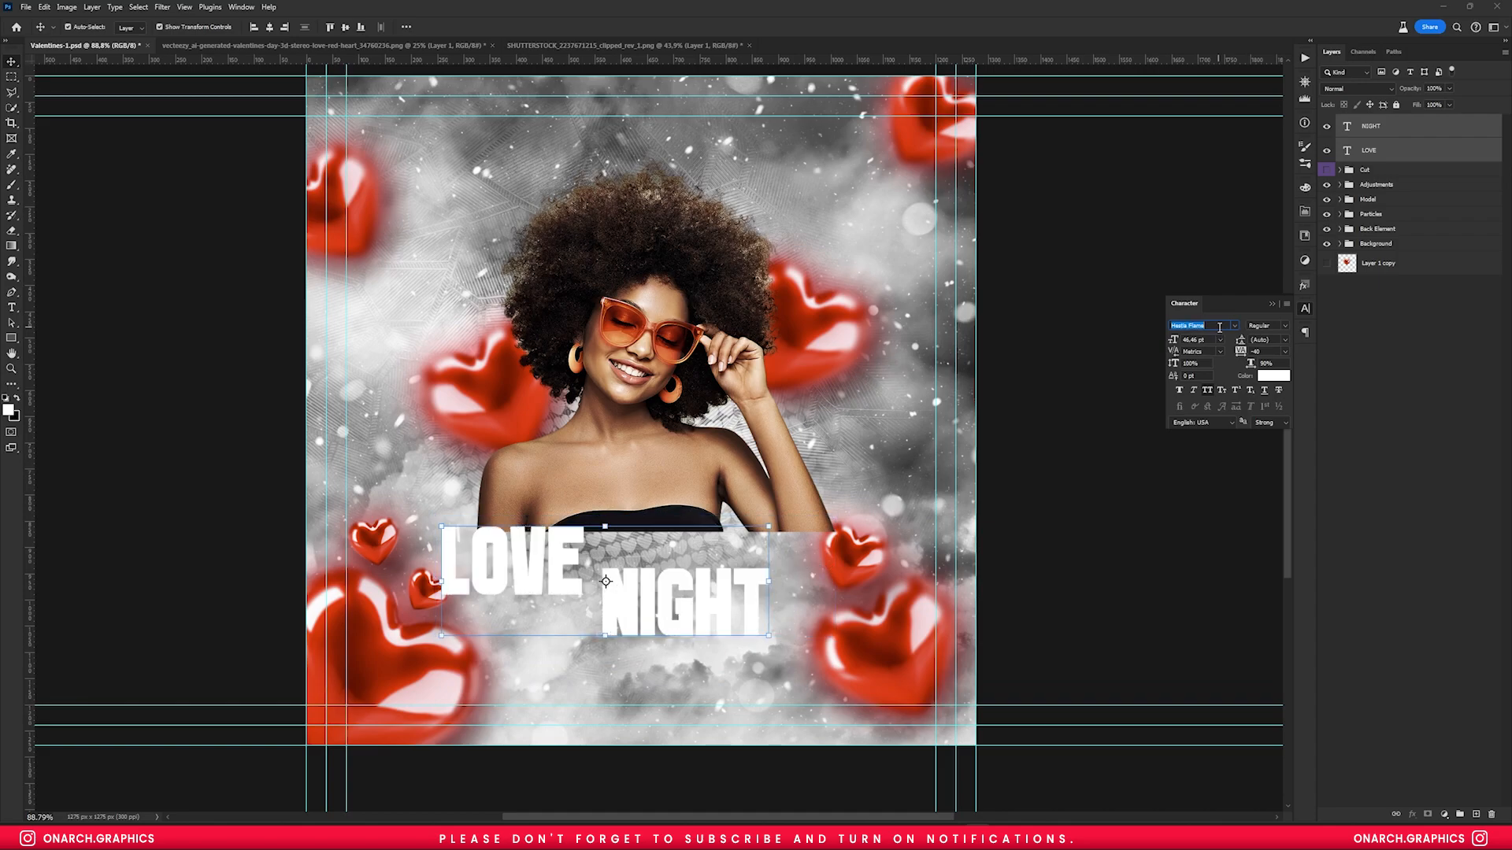
{"action": "key", "text": "Down"}
{"action": "key", "text": "Down"}
{"action": "key", "text": "Down"}
{"action": "key", "text": "Down"}
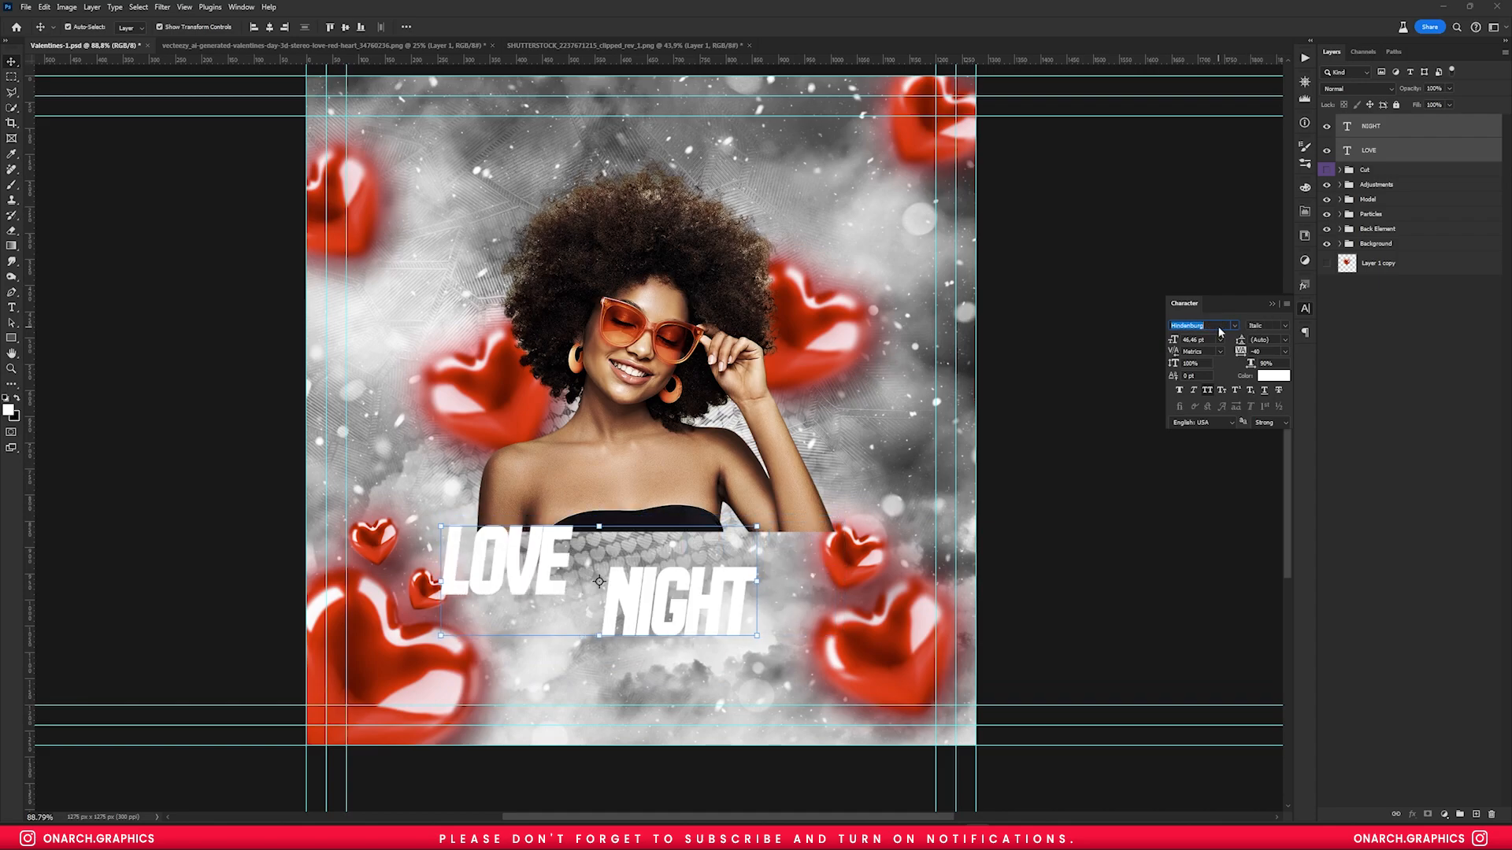
{"action": "left_click", "coordinate": [1262, 351]}
{"action": "key", "text": "shift+Up"}
{"action": "key", "text": "shift+Up"}
{"action": "key", "text": "shift+Up"}
{"action": "key", "text": "shift+Down"}
- Place NIGHT right beside LOVE and scale the title to about 119%
{"action": "left_click", "coordinate": [1090, 426]}
{"action": "scroll", "coordinate": [622, 615], "scroll_direction": "up", "scroll_amount": 4}
{"action": "left_click_drag", "start_coordinate": [646, 581], "coordinate": [593, 541]}
{"action": "scroll", "coordinate": [563, 555], "scroll_direction": "up", "scroll_amount": 6}
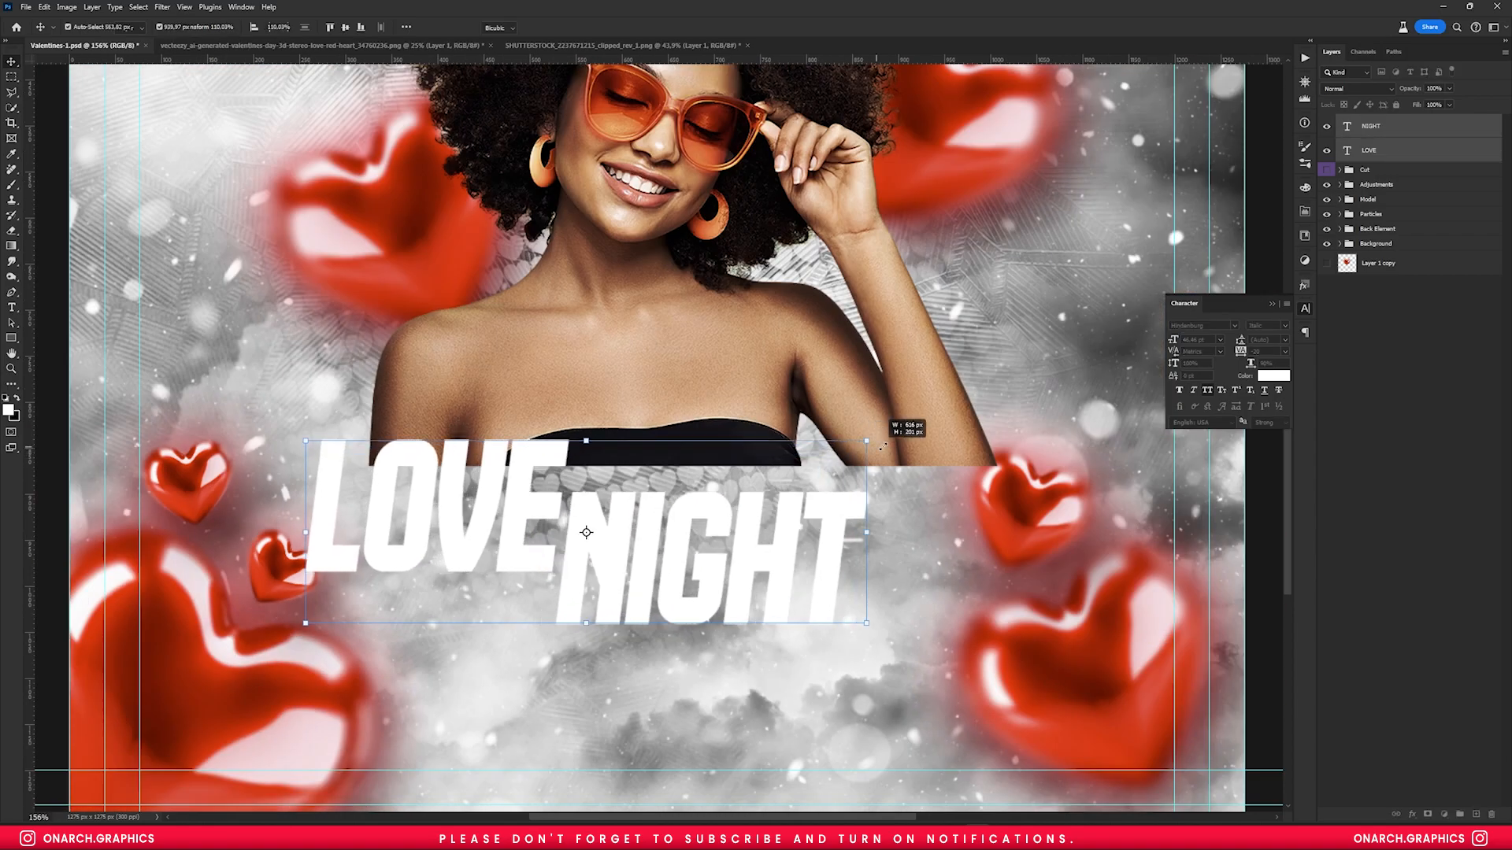
{"action": "left_click_drag", "start_coordinate": [882, 446], "coordinate": [935, 429]}
{"action": "scroll", "coordinate": [614, 624], "scroll_direction": "down", "scroll_amount": 6}
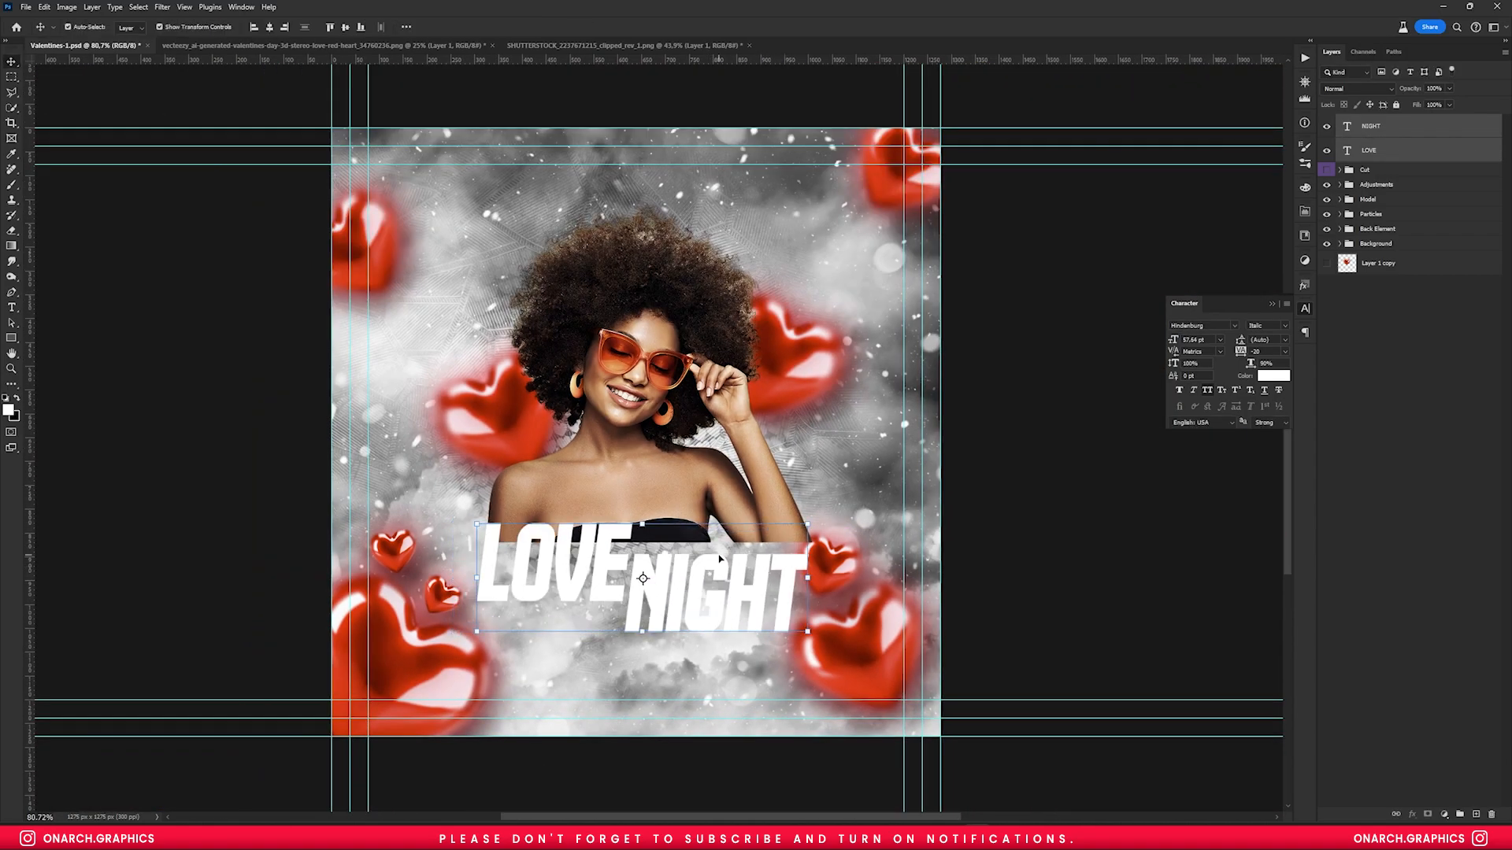
- Group LOVE and NIGHT as Main Title and nudge it to the canvas centre
{"action": "key", "text": "ctrl+g"}
{"action": "double_click", "coordinate": [1382, 122]}
{"action": "key", "text": "shift+Left"}
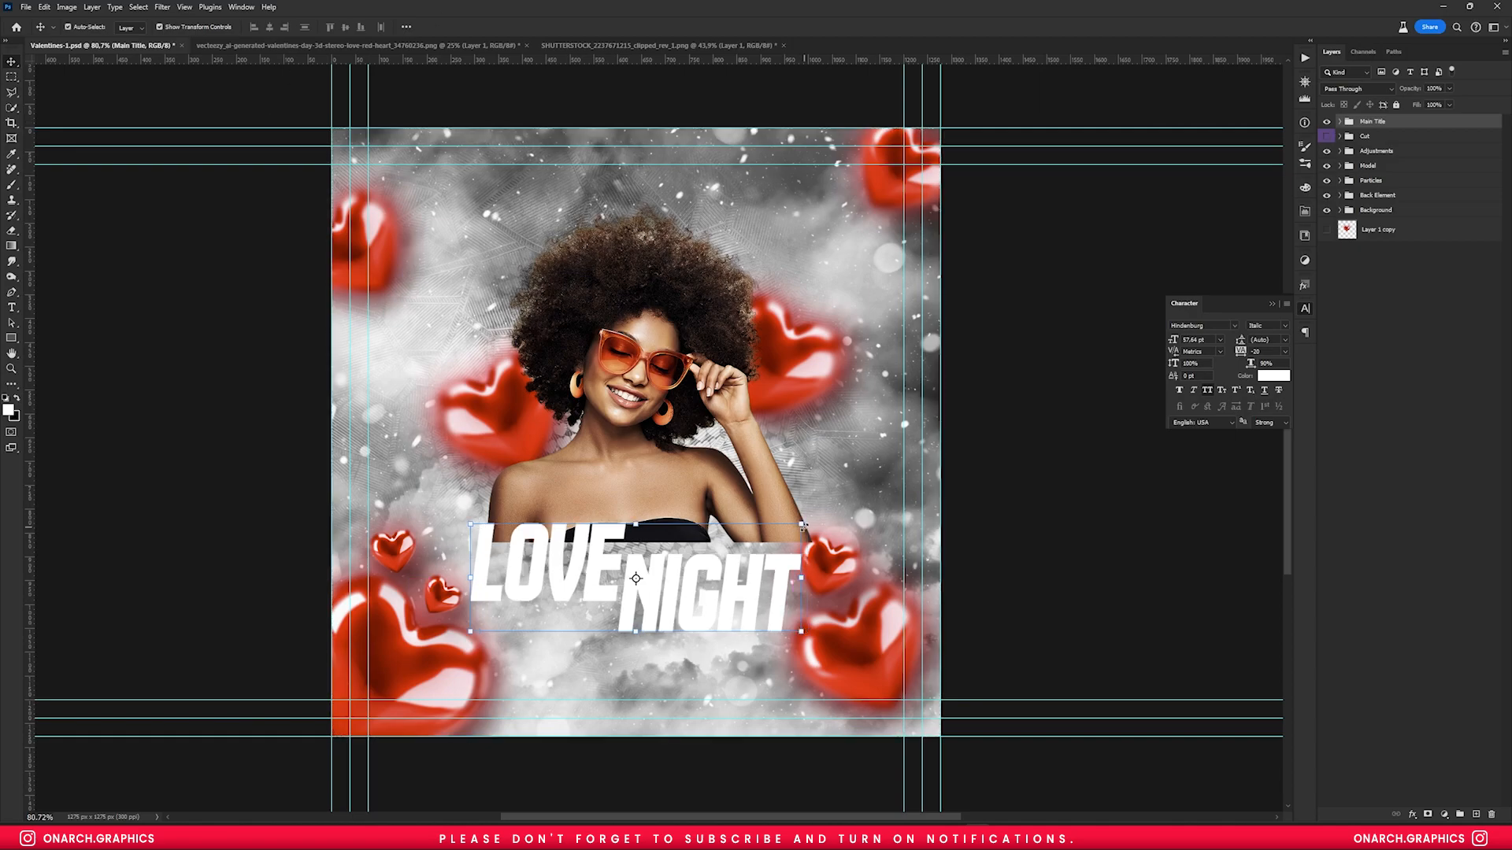
- Enlarge the Main Title, skew it vertically by -8, and move it up slightly
{"action": "key", "text": "ctrl+t"}
{"action": "left_click_drag", "start_coordinate": [800, 523], "coordinate": [818, 511]}
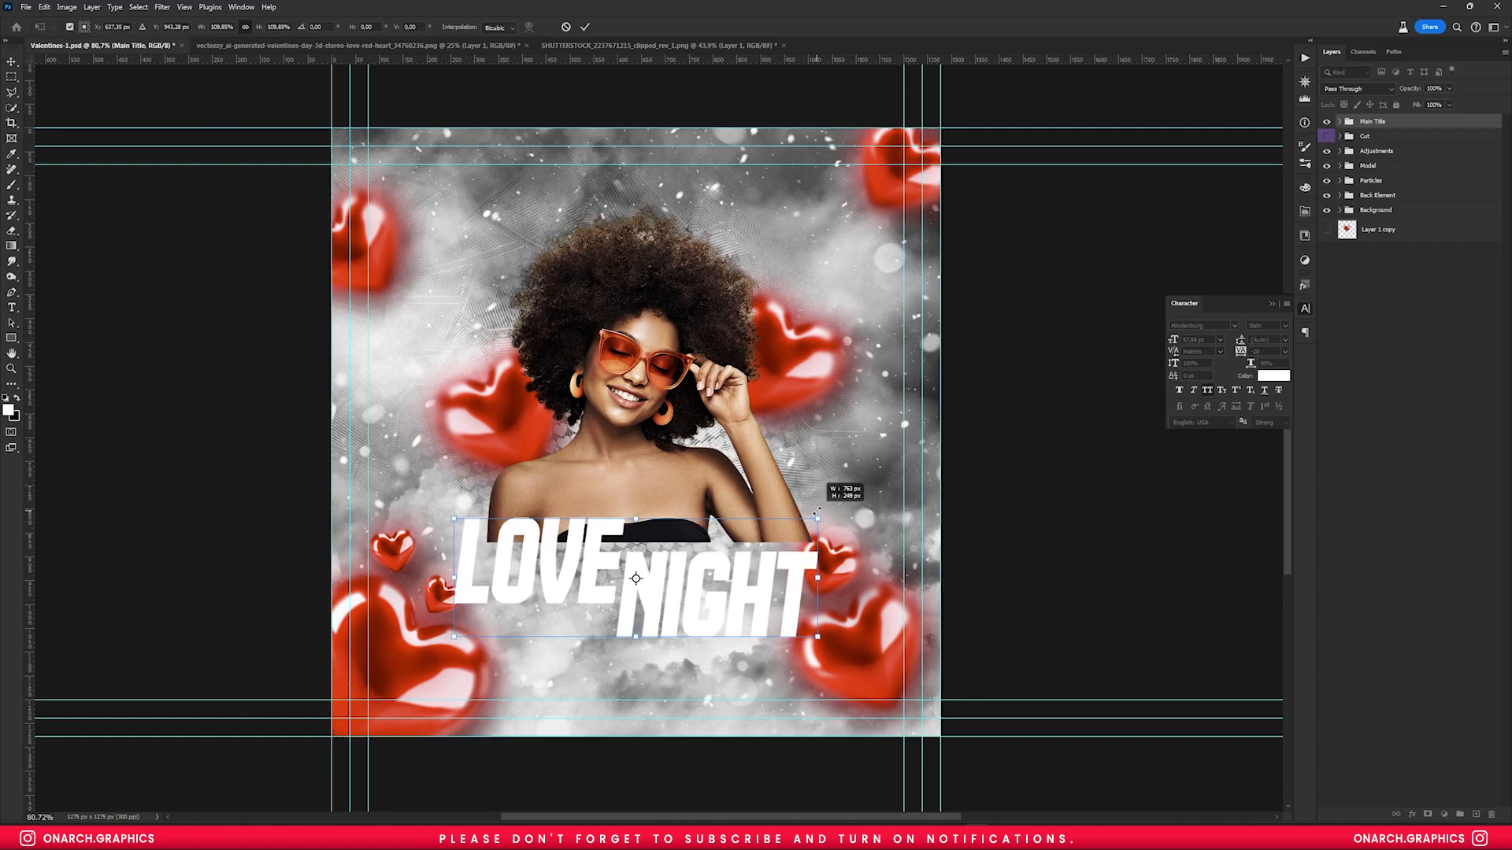
{"action": "left_click", "coordinate": [422, 26]}
{"action": "type", "text": "-8"}
{"action": "left_click", "coordinate": [585, 27]}
{"action": "left_click_drag", "start_coordinate": [675, 573], "coordinate": [674, 562]}
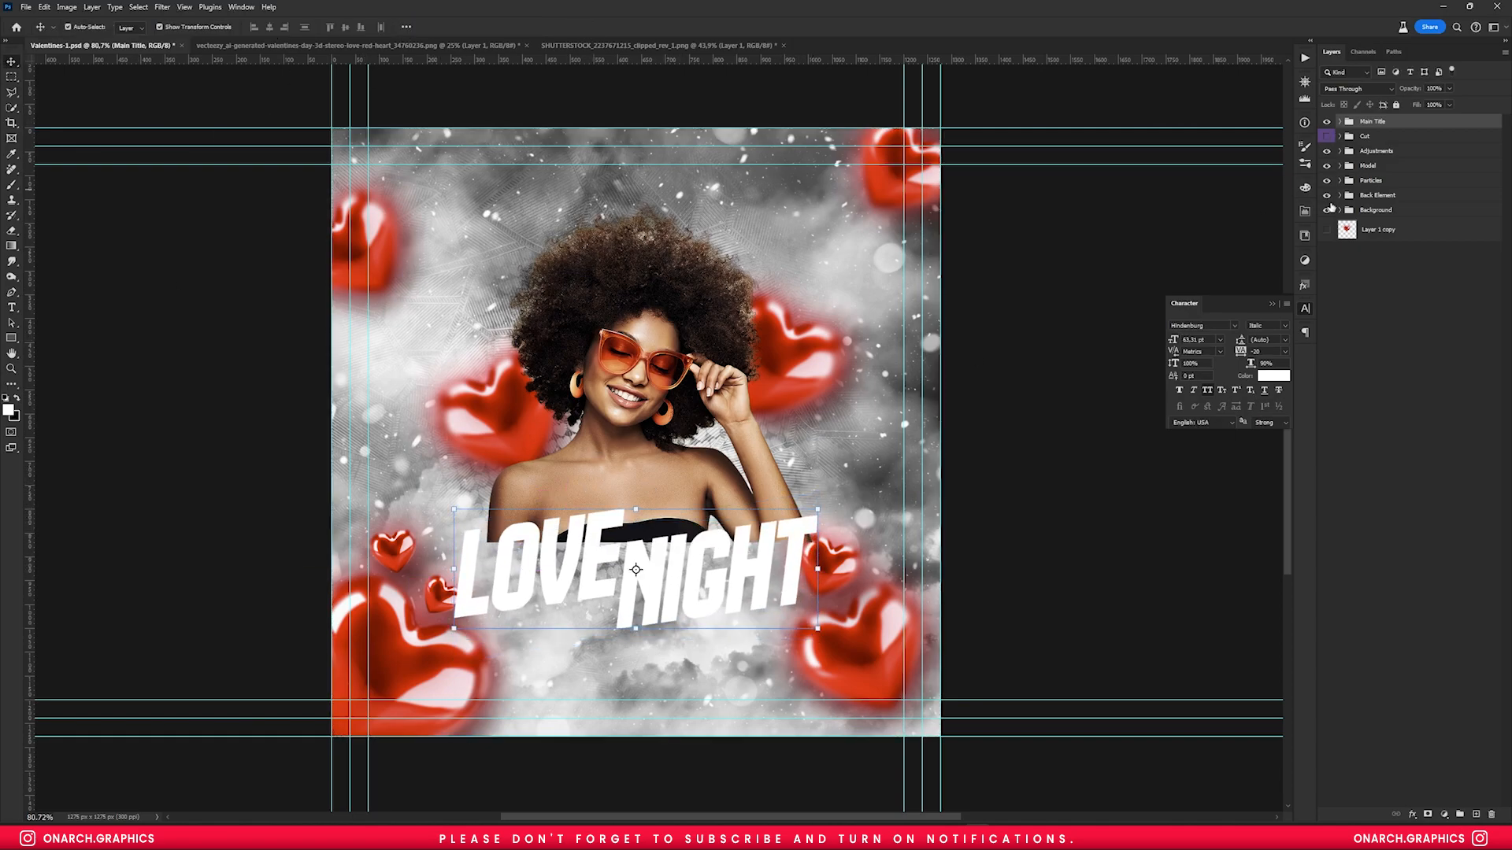
{"action": "left_click", "coordinate": [1340, 165]}
{"action": "left_click", "coordinate": [1378, 185]}
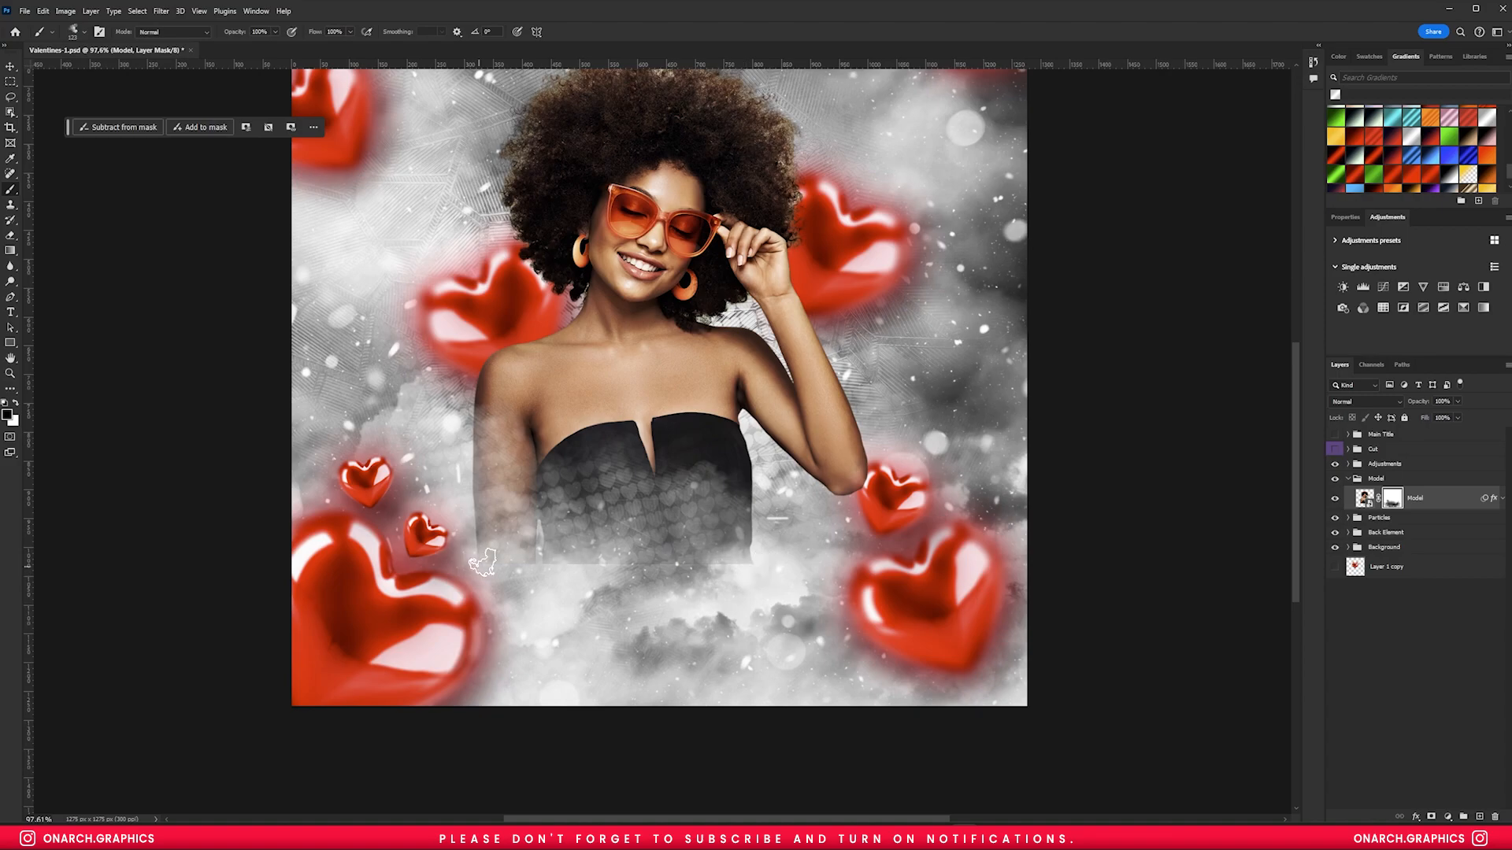
- Fade the dress on the Model mask with a soft cloud brush, then delete that mask
{"action": "left_click", "coordinate": [521, 557]}
{"action": "right_click", "coordinate": [671, 504]}
{"action": "left_click", "coordinate": [683, 448]}
{"action": "left_click", "coordinate": [683, 464]}
{"action": "left_click", "coordinate": [800, 601]}
{"action": "left_click", "coordinate": [630, 579]}
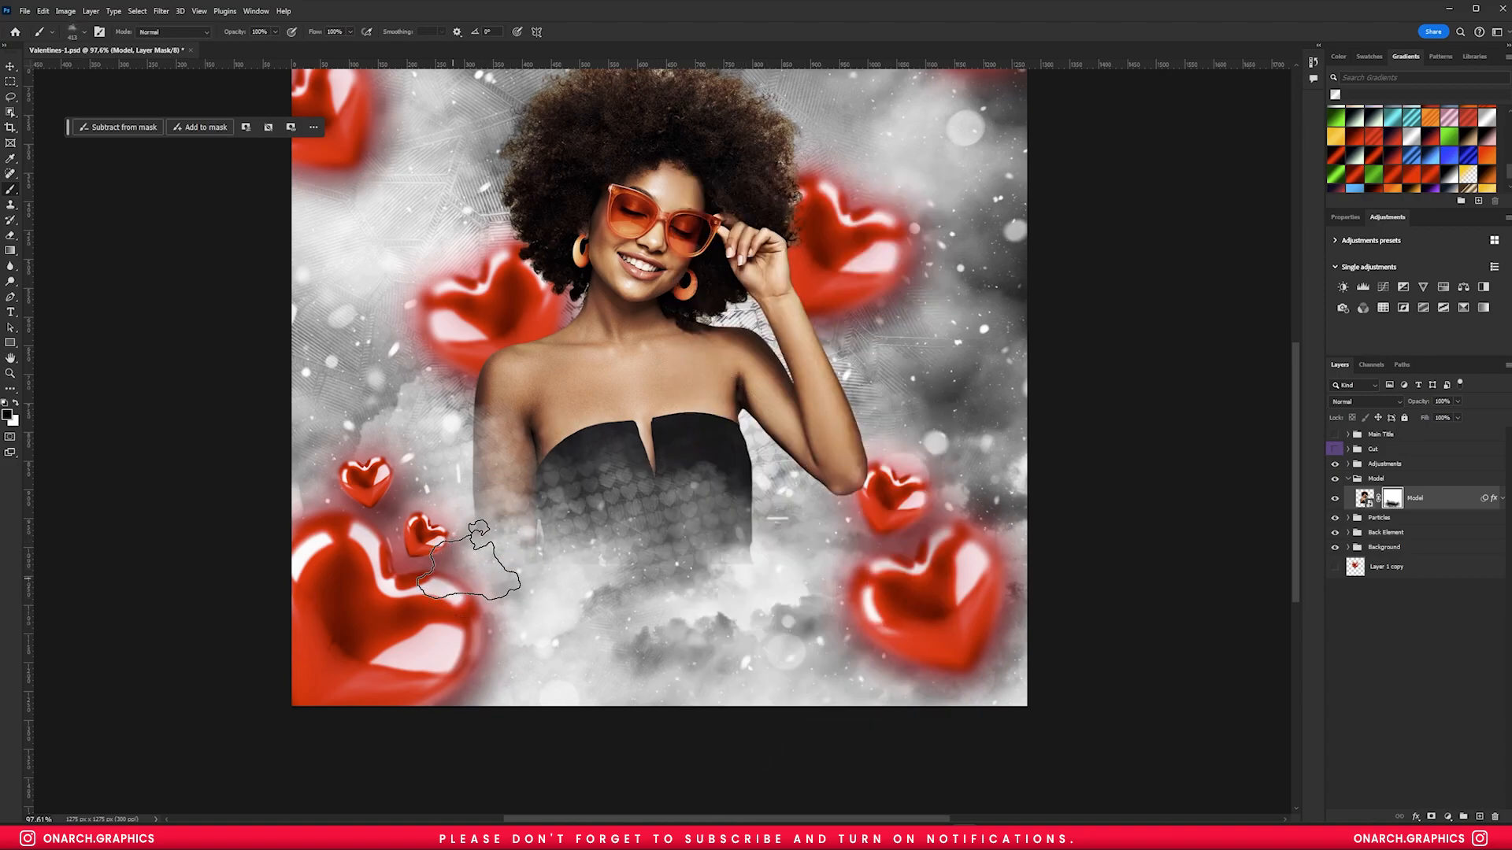
{"action": "scroll", "coordinate": [581, 601], "scroll_direction": "up", "scroll_amount": 2}
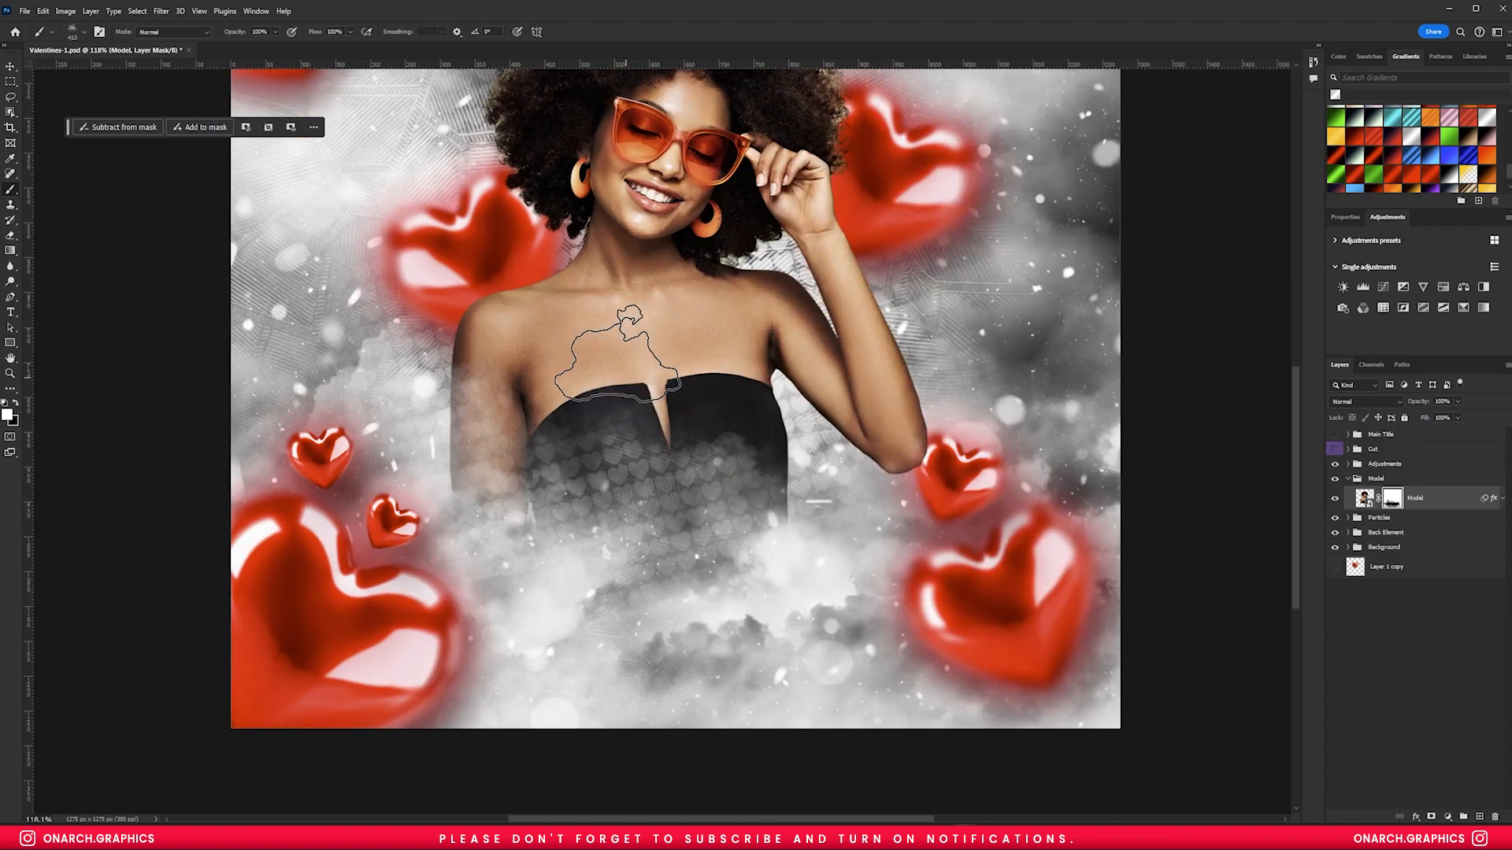
{"action": "key", "text": "x"}
{"action": "mouse_move", "coordinate": [591, 400]}
{"action": "left_mouse_down"}
{"action": "mouse_move", "coordinate": [580, 439]}
{"action": "mouse_move", "coordinate": [512, 418]}
{"action": "left_mouse_up"}
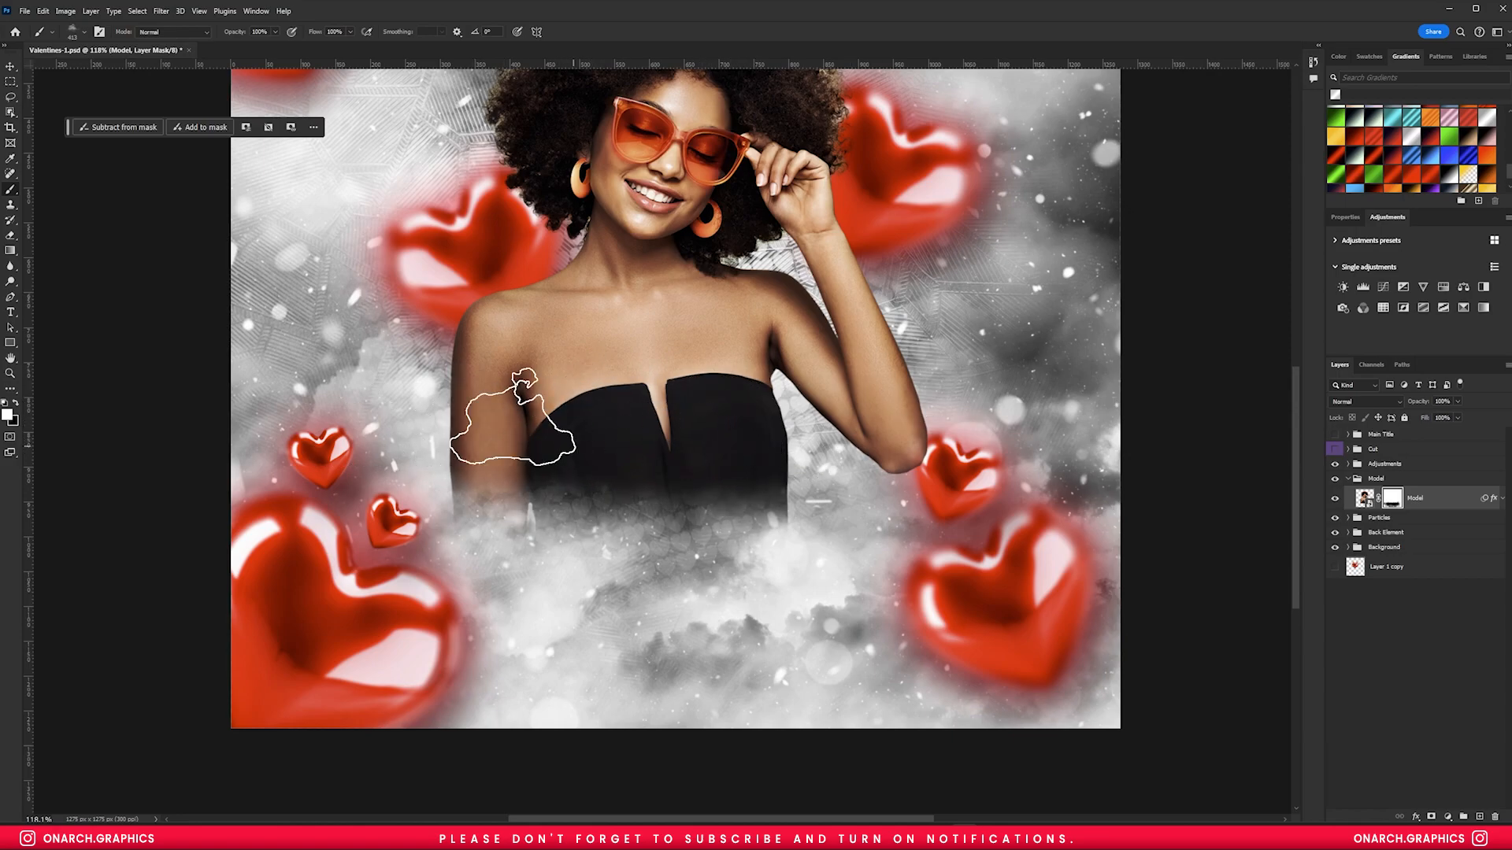
{"action": "right_click", "coordinate": [1393, 493]}
{"action": "left_click", "coordinate": [1339, 517]}
- Add a fresh mask to Model and try a gradient fade, then undo it
{"action": "left_click", "coordinate": [10, 251]}
{"action": "left_click", "coordinate": [1430, 817]}
{"action": "mouse_move", "coordinate": [668, 554]}
{"action": "left_mouse_down"}
{"action": "mouse_move", "coordinate": [666, 507]}
{"action": "mouse_move", "coordinate": [655, 555]}
{"action": "left_mouse_up"}
{"action": "key", "text": "ctrl+z"}
- Create a Front Cloud group positioned above the Model layer
{"action": "key", "text": "v"}
{"action": "scroll", "coordinate": [544, 571], "scroll_direction": "down", "scroll_amount": 2}
{"action": "left_click", "coordinate": [1415, 498]}
{"action": "left_click", "coordinate": [1462, 817]}
{"action": "left_click_drag", "start_coordinate": [1388, 492], "coordinate": [1377, 472]}
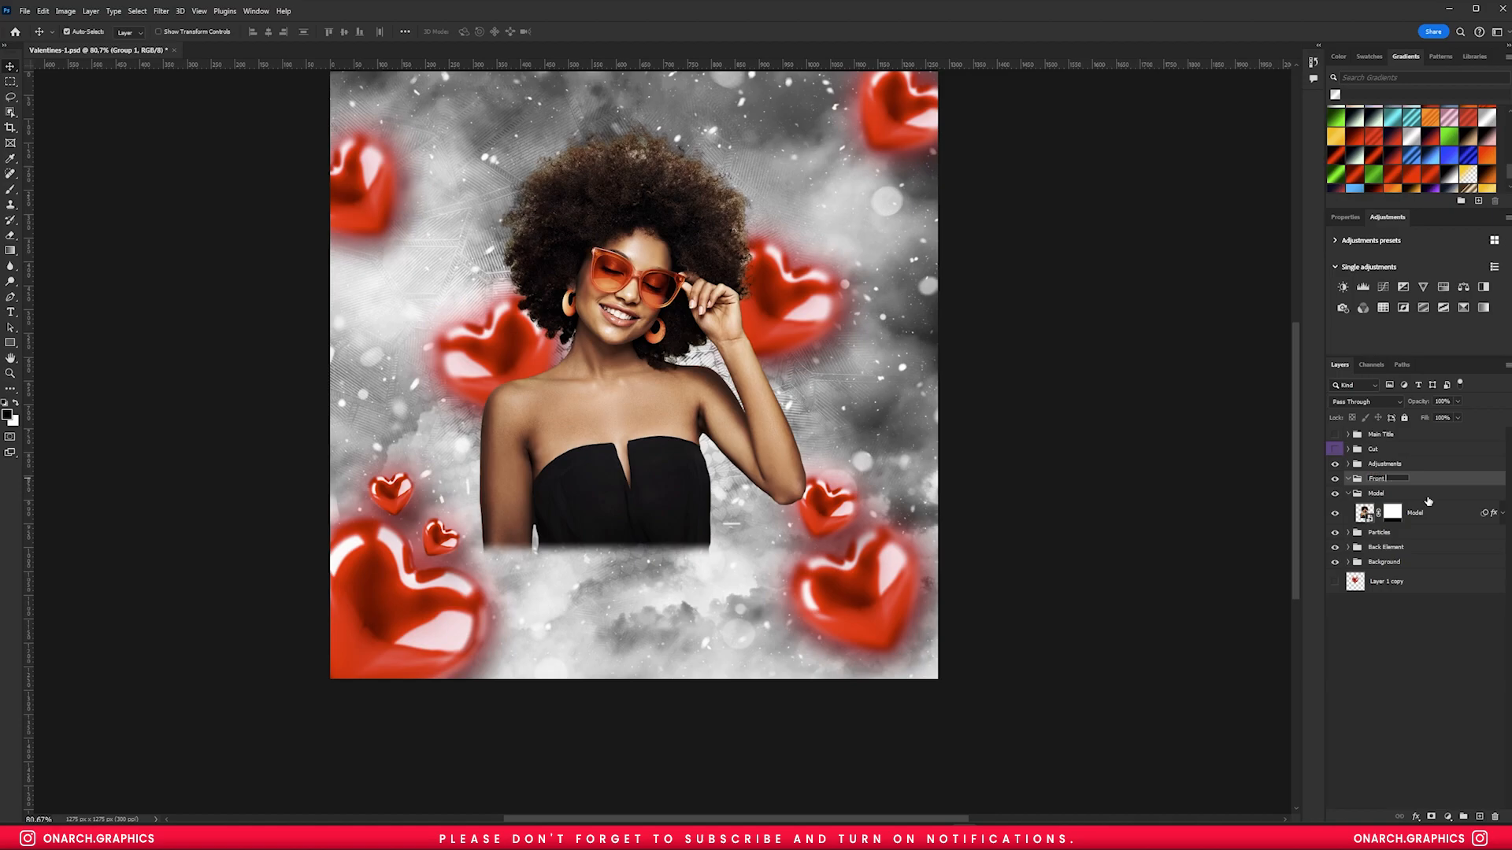
- Move the cloud brush layers from the Background's Brush group into Front Cloud
{"action": "left_click", "coordinate": [1348, 562]}
{"action": "left_click", "coordinate": [1357, 702]}
{"action": "scroll", "coordinate": [1386, 670], "scroll_direction": "down", "scroll_amount": 3}
{"action": "left_click", "coordinate": [1401, 609]}
{"action": "left_click", "coordinate": [1413, 676], "text": "shift"}
{"action": "scroll", "coordinate": [1413, 665], "scroll_direction": "down", "scroll_amount": 3}
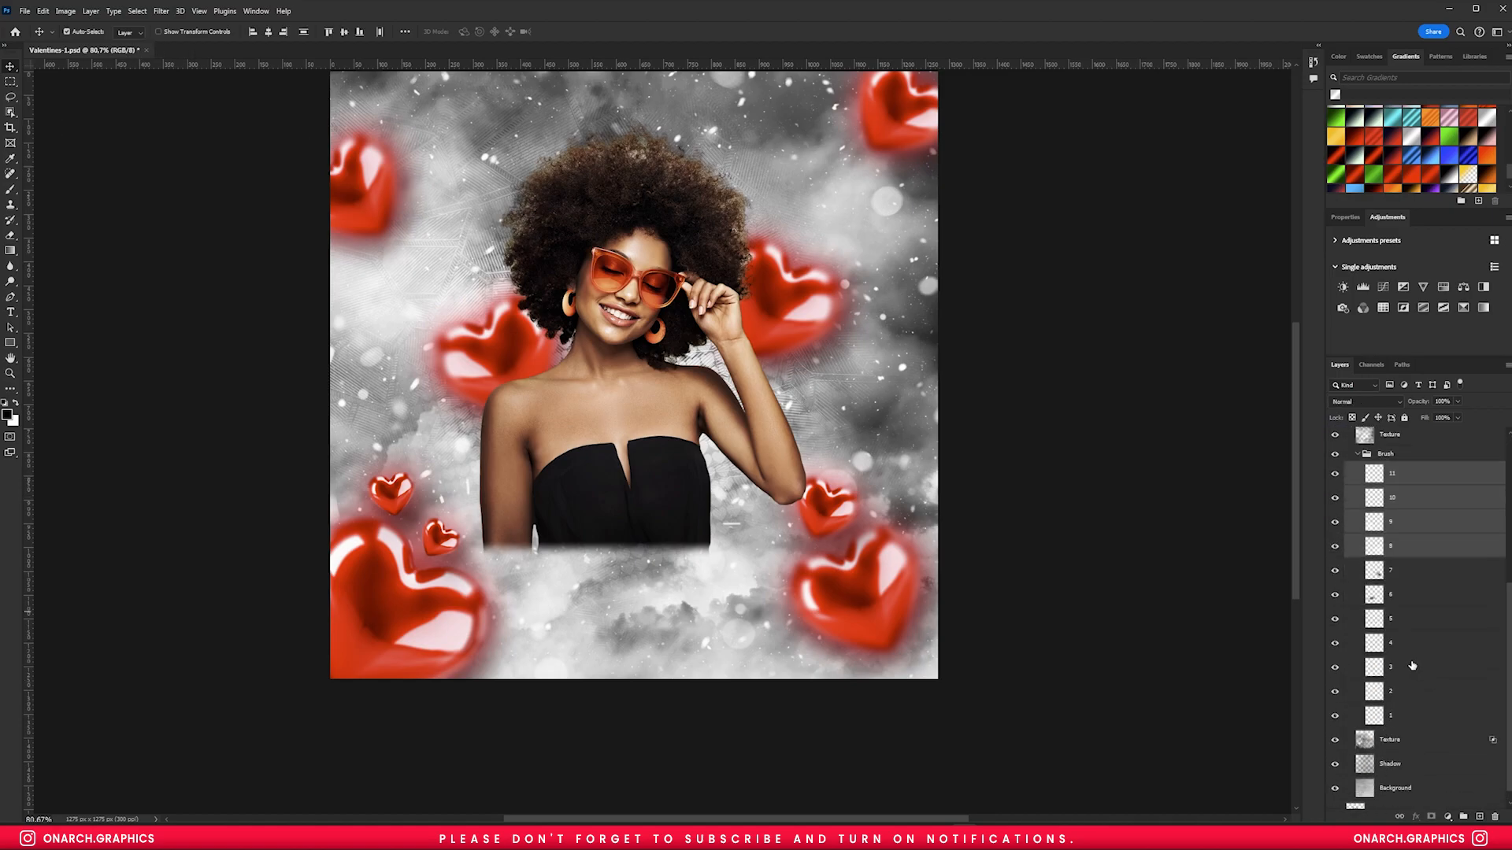
{"action": "left_click", "coordinate": [1414, 724], "text": "shift"}
{"action": "scroll", "coordinate": [1413, 655], "scroll_direction": "up", "scroll_amount": 5}
{"action": "scroll", "coordinate": [1413, 655], "scroll_direction": "up", "scroll_amount": 1}
{"action": "mouse_move", "coordinate": [1414, 740]}
{"action": "left_mouse_down"}
{"action": "mouse_move", "coordinate": [1386, 478]}
{"action": "mouse_move", "coordinate": [1335, 716]}
{"action": "left_mouse_up"}
- Compare the cloud layers by toggling their visibility, then delete the Front Cloud group
{"action": "left_click", "coordinate": [1348, 759], "text": "ctrl"}
{"action": "left_click", "coordinate": [1348, 478]}
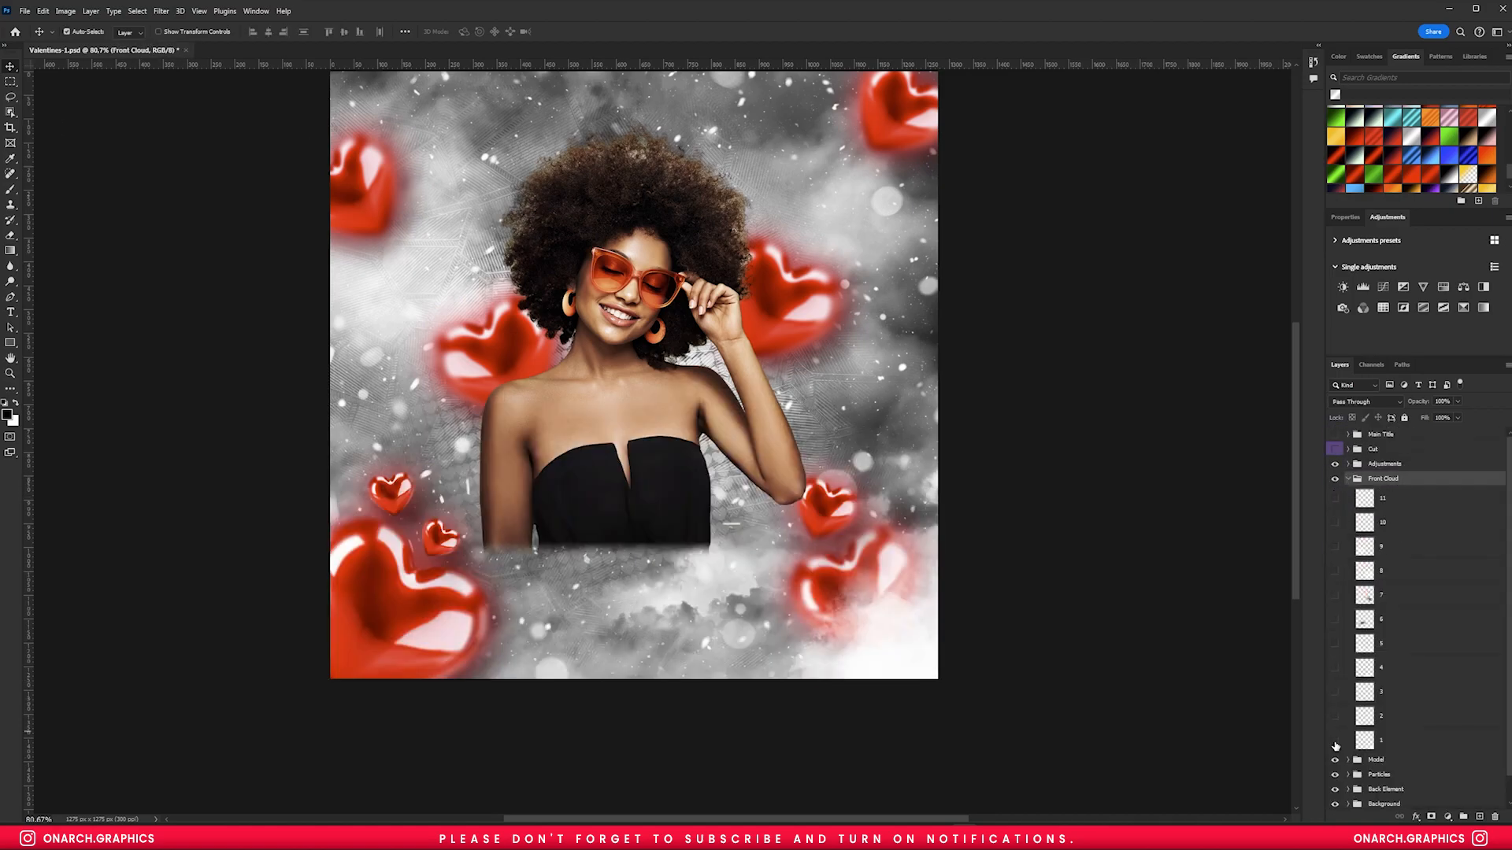
{"action": "left_click", "coordinate": [1335, 740]}
{"action": "left_click", "coordinate": [1335, 619]}
{"action": "left_click", "coordinate": [1334, 619]}
{"action": "left_click", "coordinate": [1335, 595]}
{"action": "left_click", "coordinate": [1335, 595]}
{"action": "left_click", "coordinate": [1334, 522]}
{"action": "left_click", "coordinate": [1334, 522]}
{"action": "left_click", "coordinate": [1335, 740]}
{"action": "left_click", "coordinate": [1335, 715]}
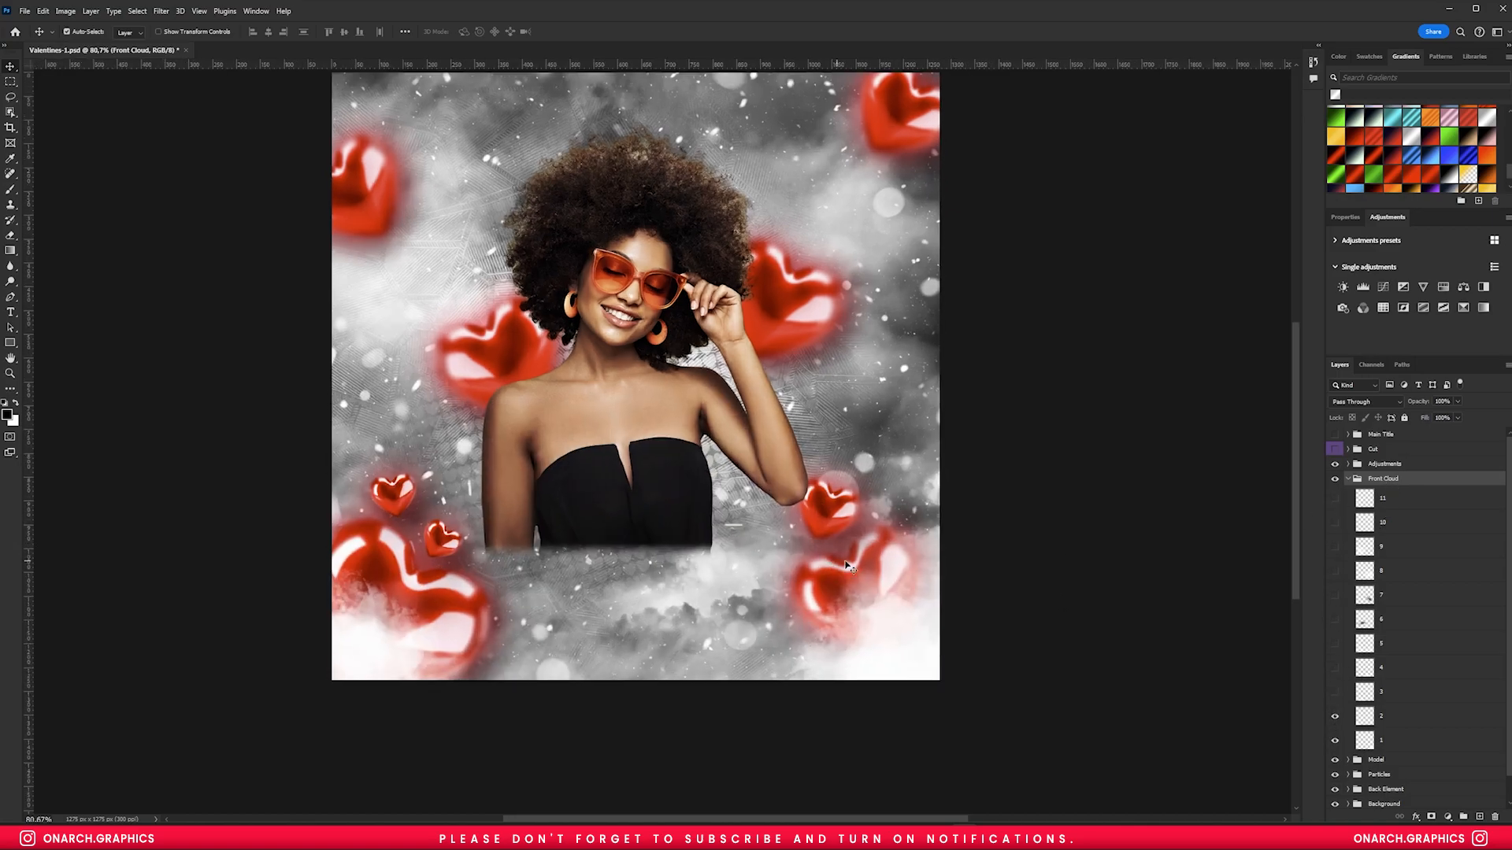
{"action": "left_click", "coordinate": [1348, 478]}
{"action": "key", "text": "Delete"}
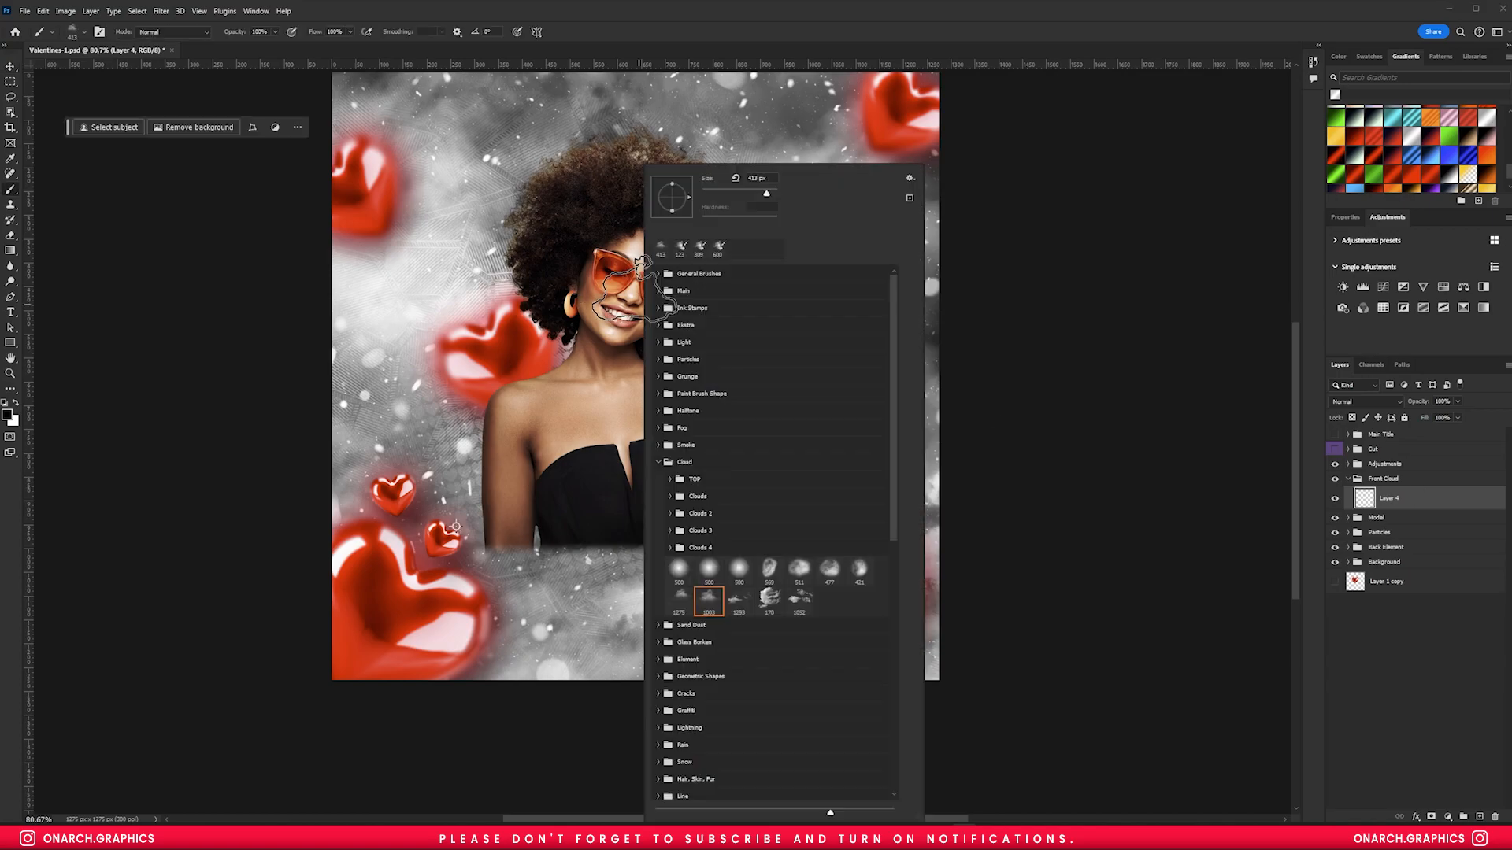
- Paint white cloud across the dress and arm with a Magic Light brush, erasing it off the right heart
{"action": "left_click", "coordinate": [512, 523]}
{"action": "mouse_move", "coordinate": [532, 563]}
{"action": "left_mouse_down"}
{"action": "mouse_move", "coordinate": [645, 581]}
{"action": "mouse_move", "coordinate": [693, 562]}
{"action": "left_mouse_up"}
{"action": "right_click", "coordinate": [693, 562]}
{"action": "left_click", "coordinate": [708, 462]}
{"action": "left_click", "coordinate": [707, 325]}
{"action": "left_click", "coordinate": [707, 326]}
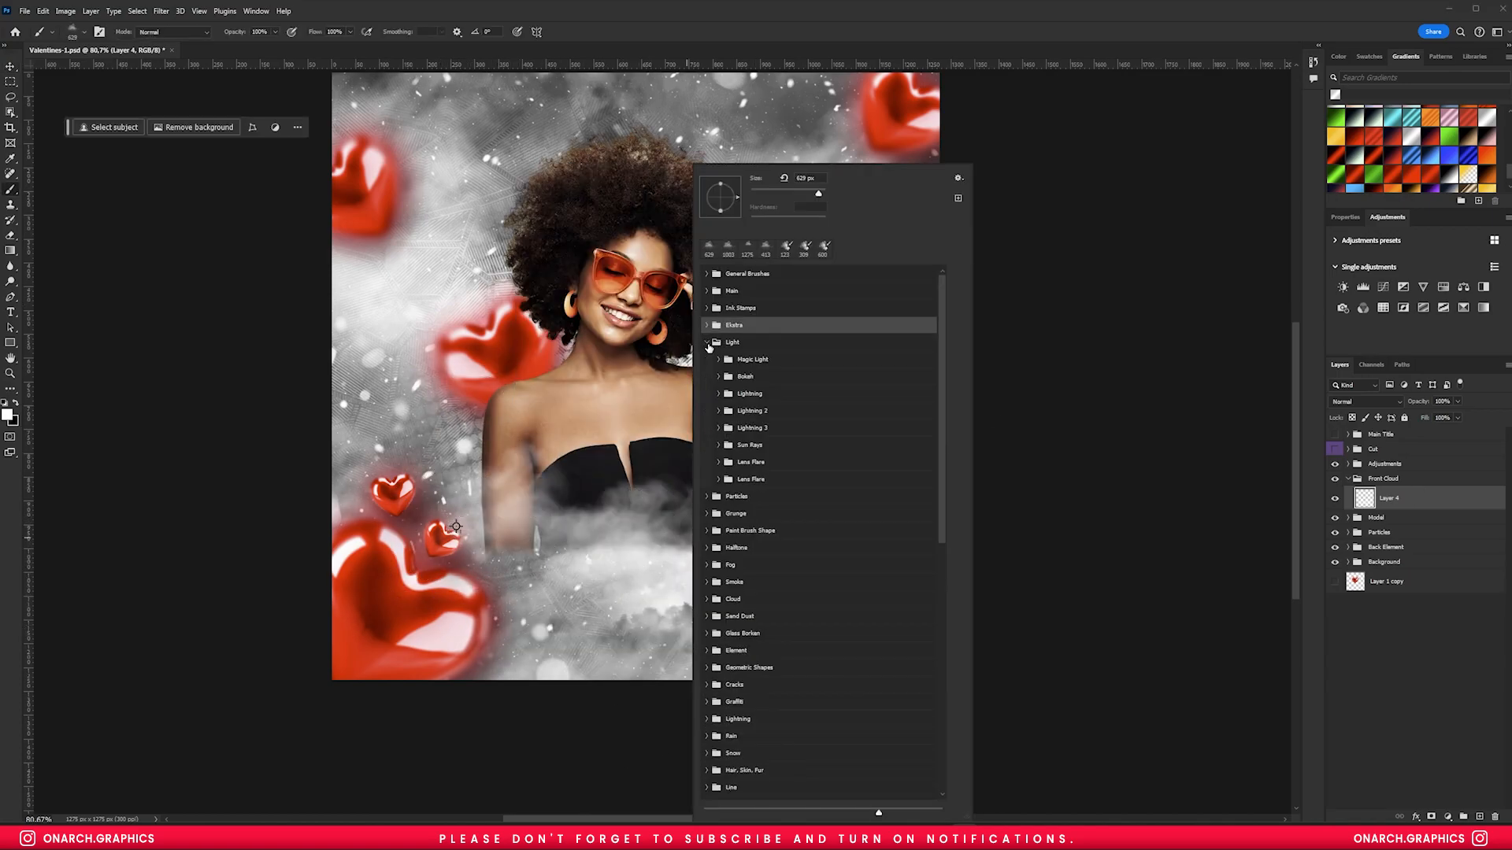
{"action": "left_click", "coordinate": [707, 342]}
{"action": "double_click", "coordinate": [738, 443]}
{"action": "mouse_move", "coordinate": [488, 531]}
{"action": "left_mouse_down"}
{"action": "mouse_move", "coordinate": [782, 507]}
{"action": "mouse_move", "coordinate": [639, 488]}
{"action": "mouse_move", "coordinate": [633, 571]}
{"action": "mouse_move", "coordinate": [702, 540]}
{"action": "mouse_move", "coordinate": [671, 578]}
{"action": "left_mouse_up"}
{"action": "key", "text": "e"}
{"action": "mouse_move", "coordinate": [834, 508]}
{"action": "left_mouse_down"}
{"action": "mouse_move", "coordinate": [864, 525]}
{"action": "mouse_move", "coordinate": [854, 576]}
{"action": "mouse_move", "coordinate": [921, 505]}
{"action": "left_mouse_up"}
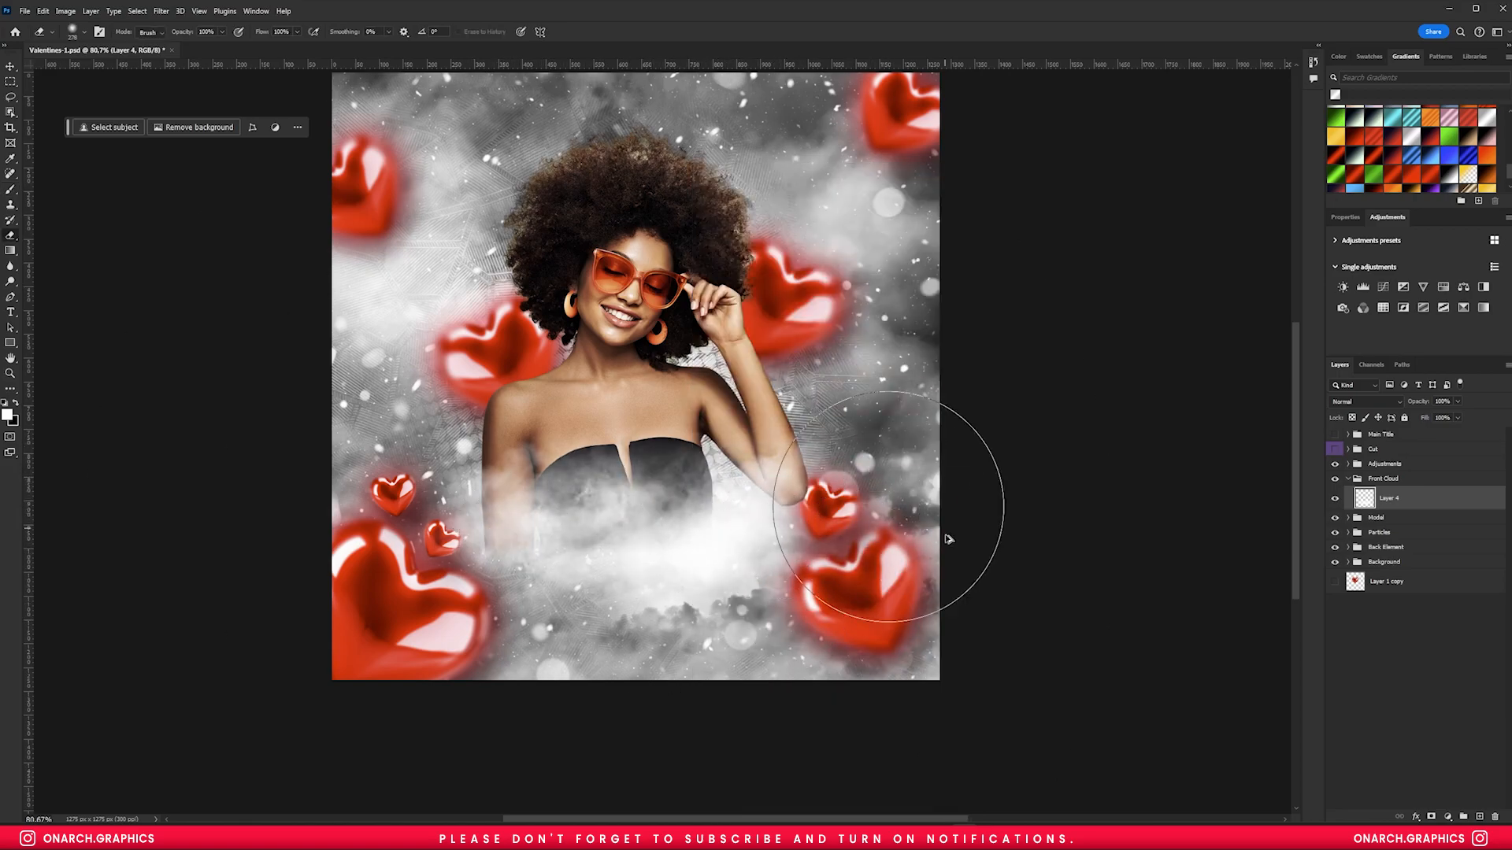
- Show the LOVE NIGHT title and layout guides, and ready black painting on the Model mask
{"action": "key", "text": "v"}
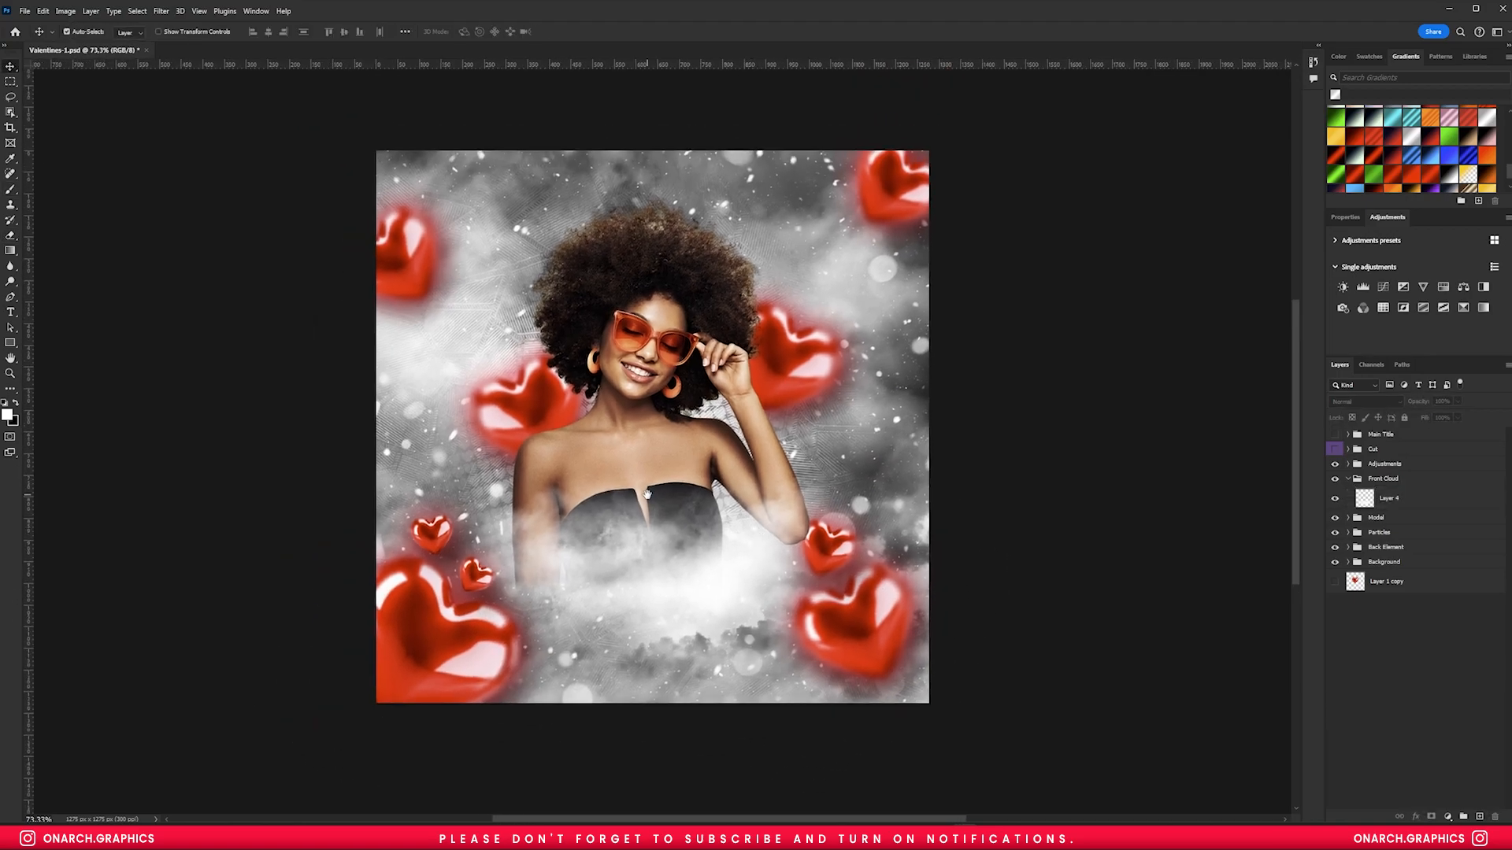
{"action": "left_click", "coordinate": [1334, 434]}
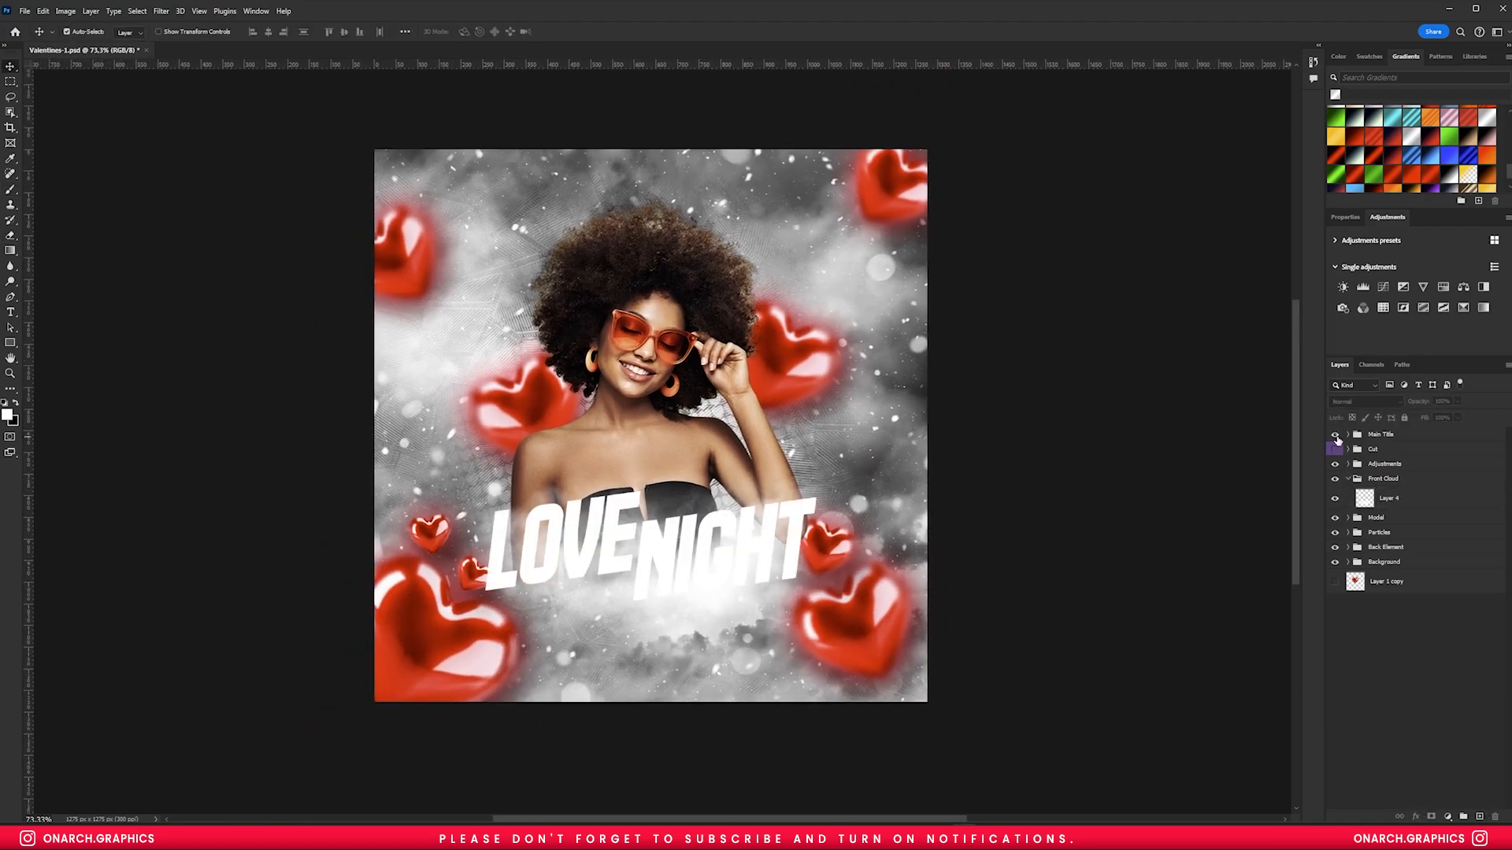
{"action": "key", "text": "ctrl+semicolon"}
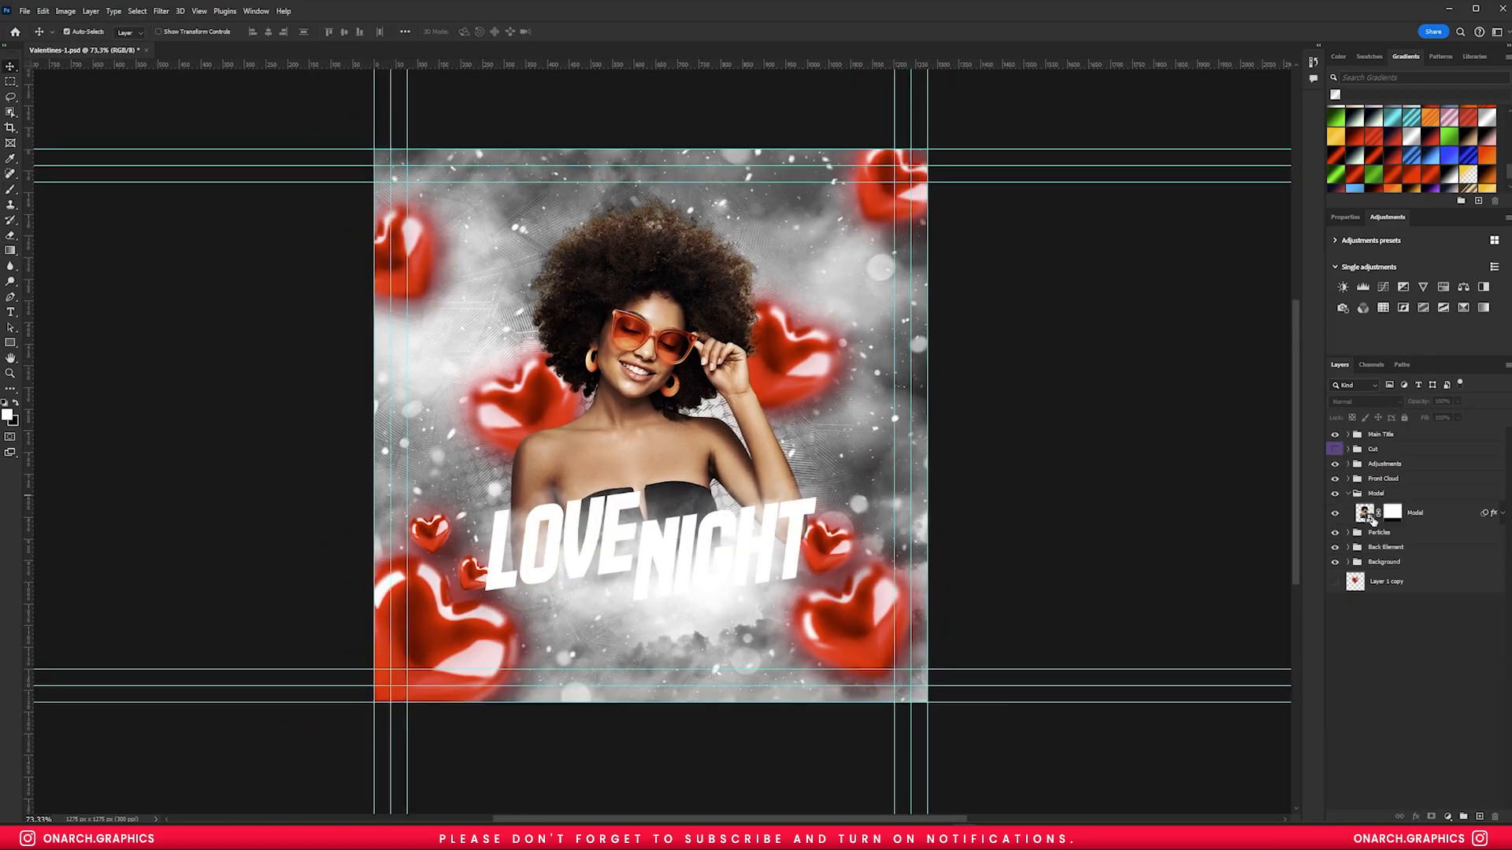
{"action": "left_click", "coordinate": [1392, 513]}
{"action": "key", "text": "b"}
{"action": "scroll", "coordinate": [585, 594], "scroll_direction": "up", "scroll_amount": 2}
{"action": "key", "text": "x"}
- Hide the title and Front Cloud groups and dab black onto the Model mask
{"action": "left_click", "coordinate": [1334, 434]}
{"action": "left_click", "coordinate": [1383, 478]}
{"action": "left_click", "coordinate": [1335, 478]}
{"action": "left_click", "coordinate": [693, 587]}
{"action": "key", "text": "Return"}
{"action": "left_click", "coordinate": [1392, 513]}
{"action": "left_click", "coordinate": [709, 582]}
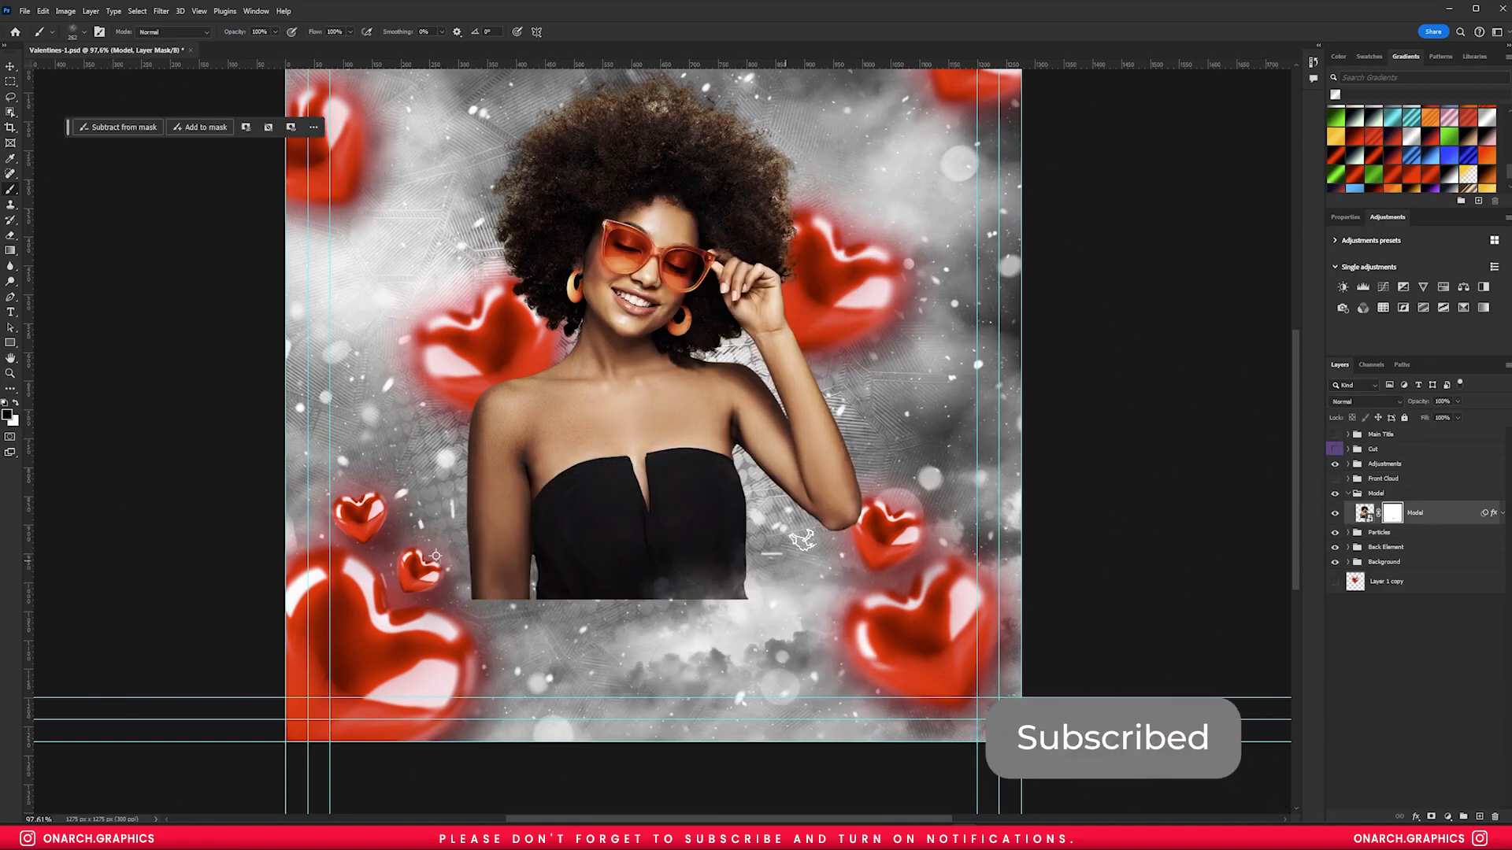
- Try stamping white smoke along the bottom with a Smoke brush, then undo it
{"action": "right_click", "coordinate": [716, 362]}
{"action": "left_click", "coordinate": [886, 504]}
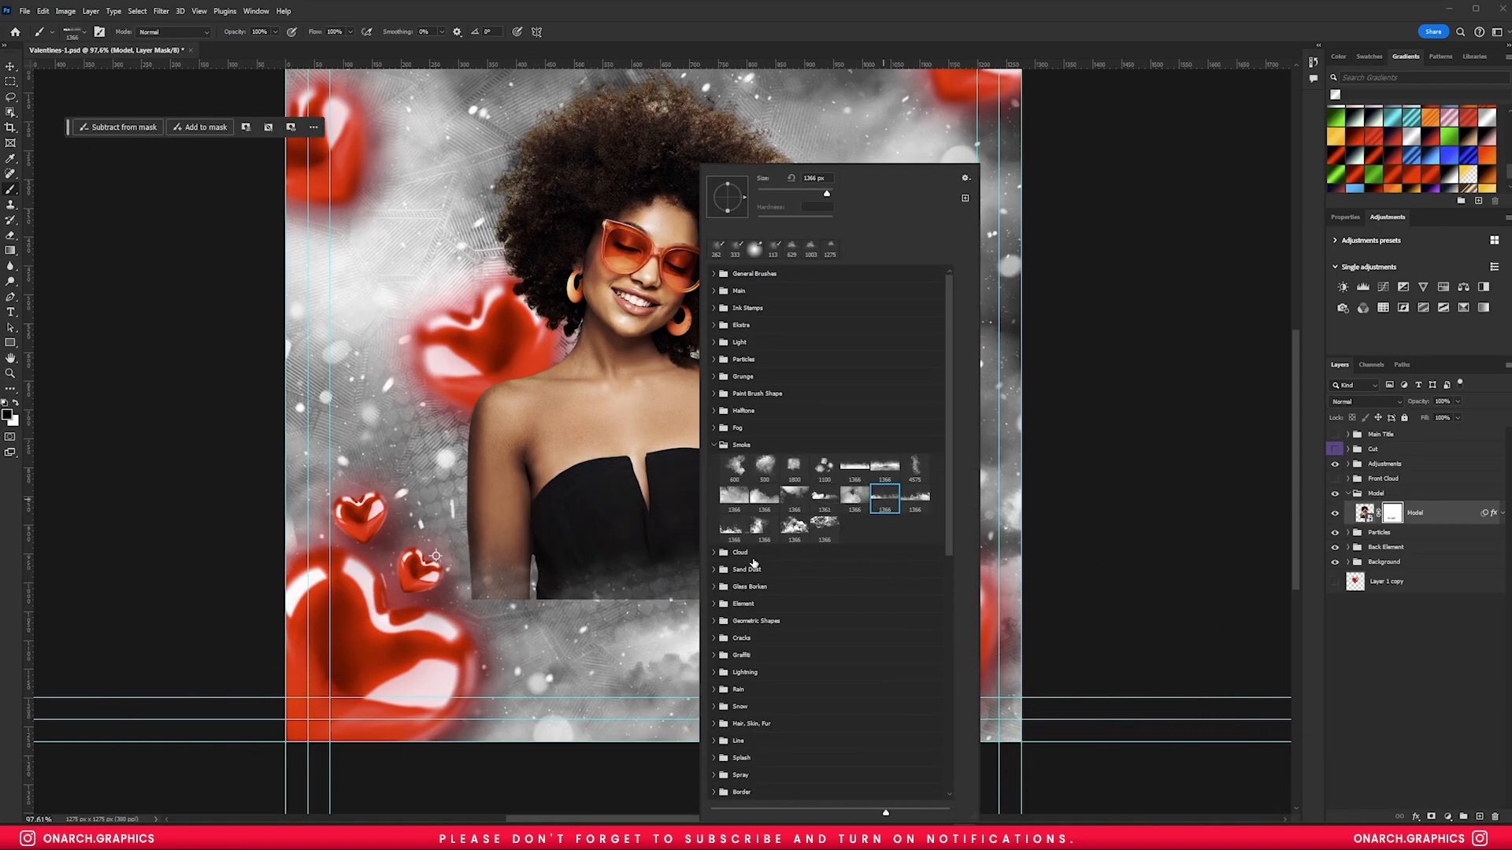
{"action": "key", "text": "Return"}
{"action": "right_click", "coordinate": [622, 564]}
{"action": "left_click", "coordinate": [658, 526]}
{"action": "key", "text": "ctrl+shift+alt+n"}
{"action": "left_click", "coordinate": [604, 629]}
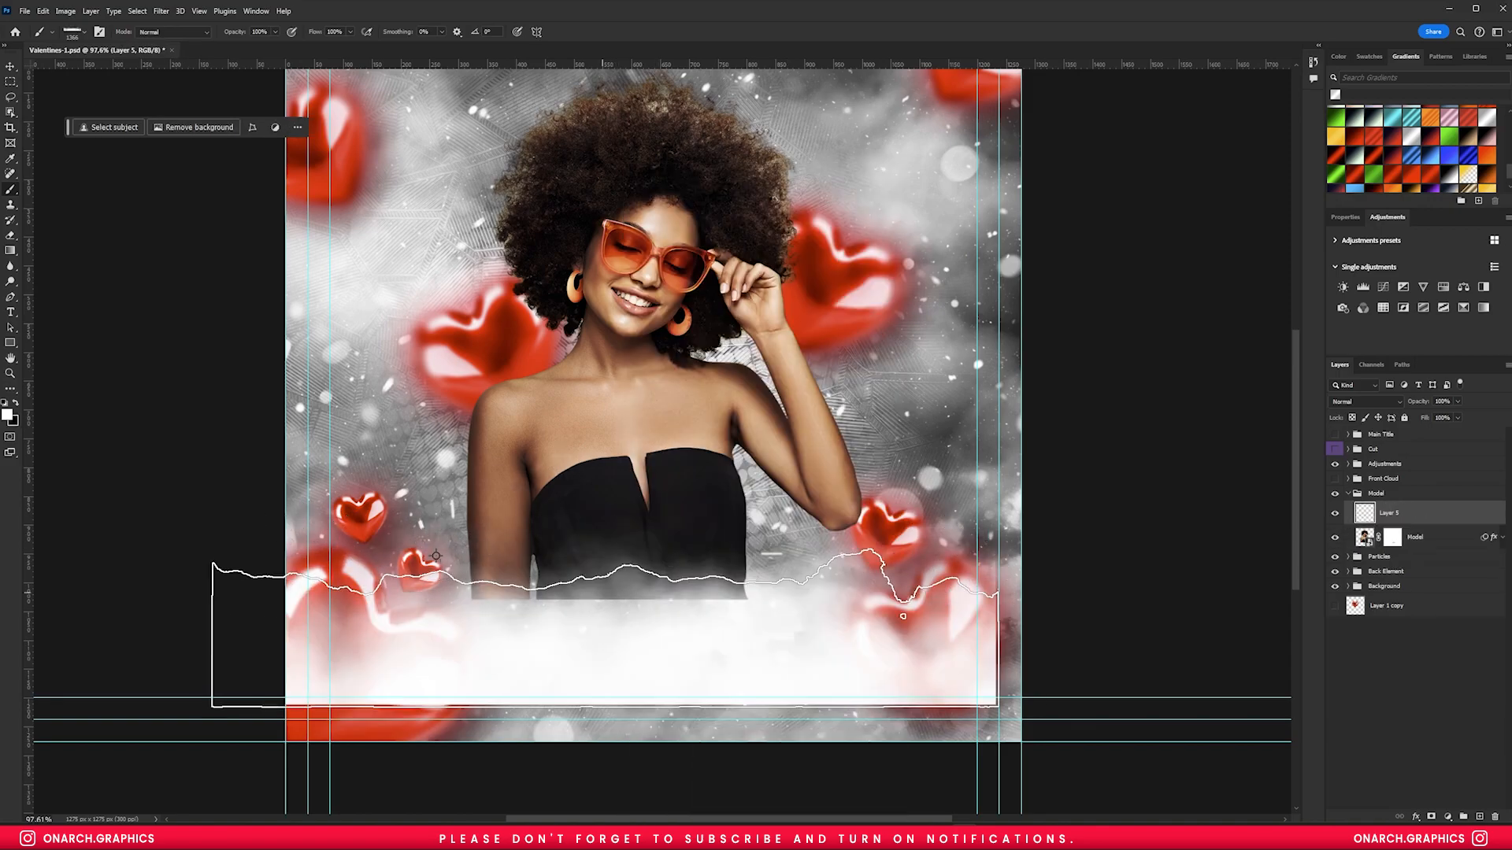
{"action": "key", "text": "ctrl+z"}
{"action": "key", "text": "ctrl+z"}
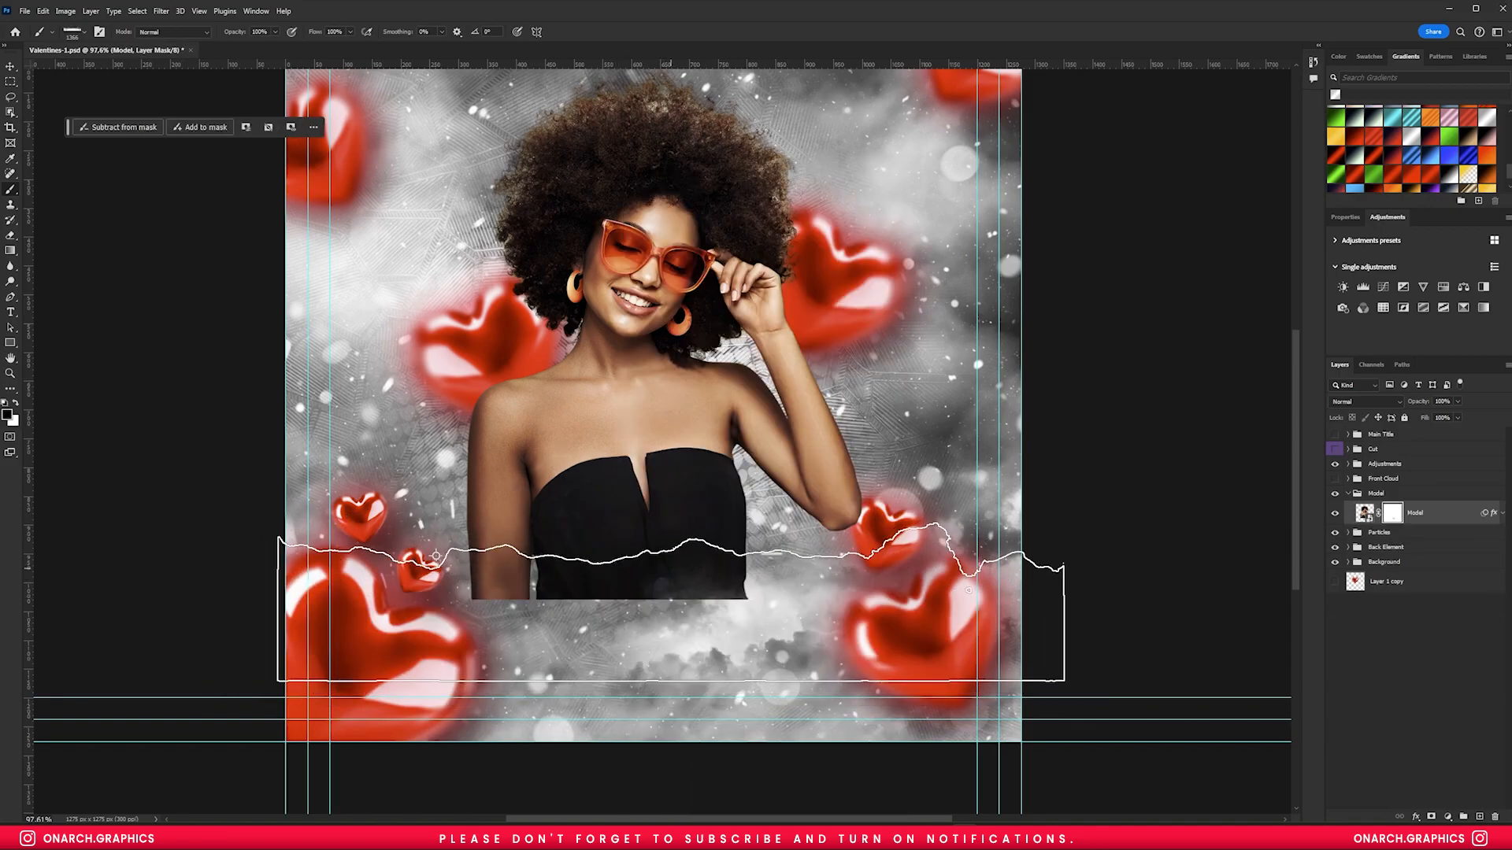
- Stamp black on the Model mask to fade the torso and apply a 50 px Gaussian Blur
{"action": "left_click", "coordinate": [677, 568]}
{"action": "left_click", "coordinate": [675, 561]}
{"action": "key", "text": "v"}
{"action": "left_click", "coordinate": [161, 11]}
{"action": "mouse_move", "coordinate": [225, 163]}
{"action": "left_click", "coordinate": [331, 208]}
{"action": "type", "text": "50"}
{"action": "key", "text": "Return"}
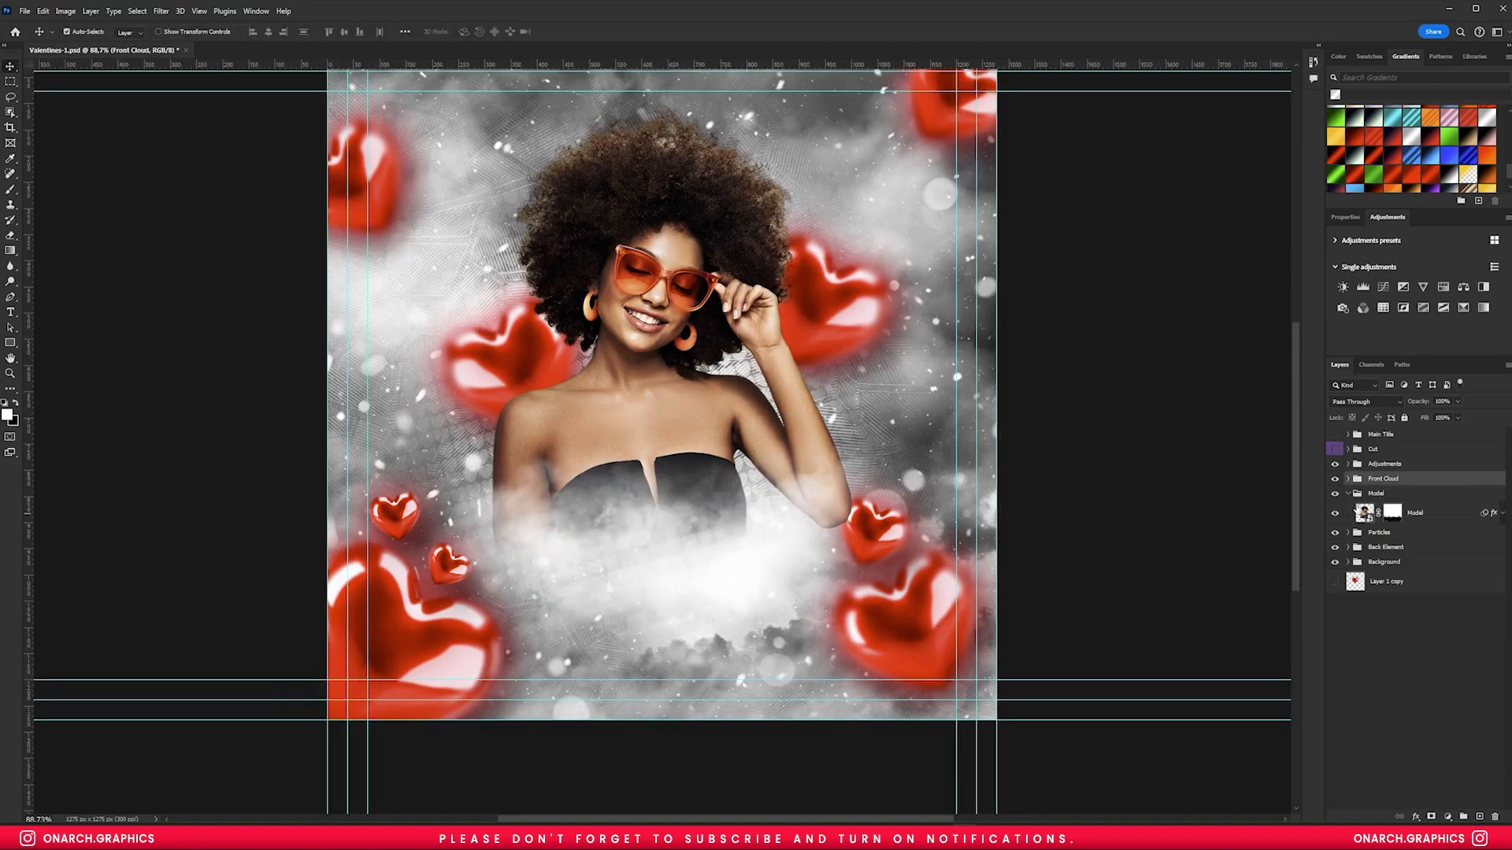
- Shift the front cloud into place and paint white cloud across the lower middle on a new layer
{"action": "left_click", "coordinate": [701, 546]}
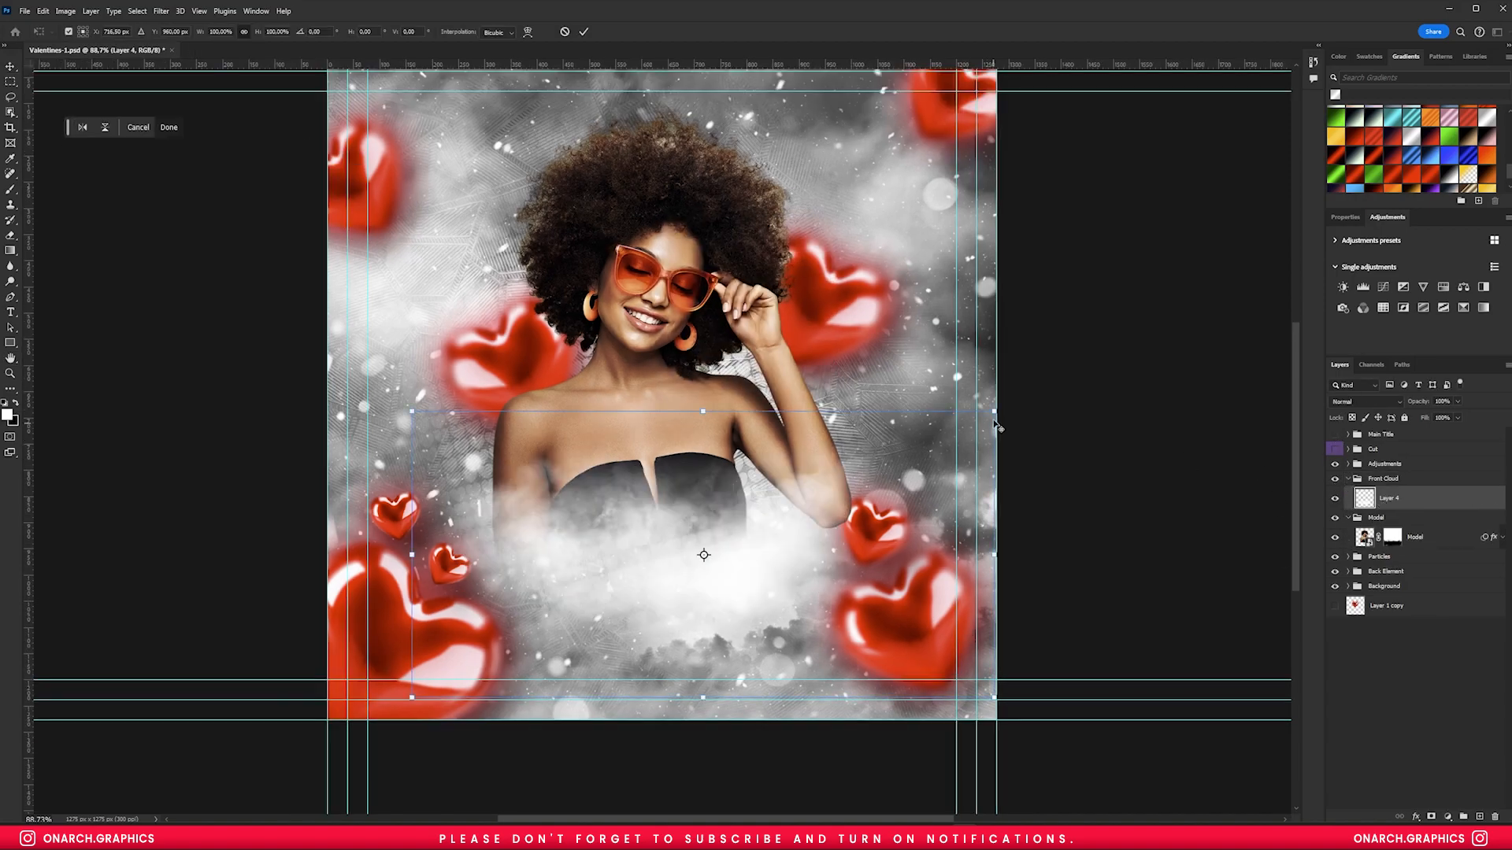
{"action": "left_click_drag", "start_coordinate": [701, 546], "coordinate": [799, 561]}
{"action": "key", "text": "ctrl+shift+alt+n"}
{"action": "key", "text": "b"}
{"action": "right_click", "coordinate": [668, 555]}
{"action": "double_click", "coordinate": [706, 467]}
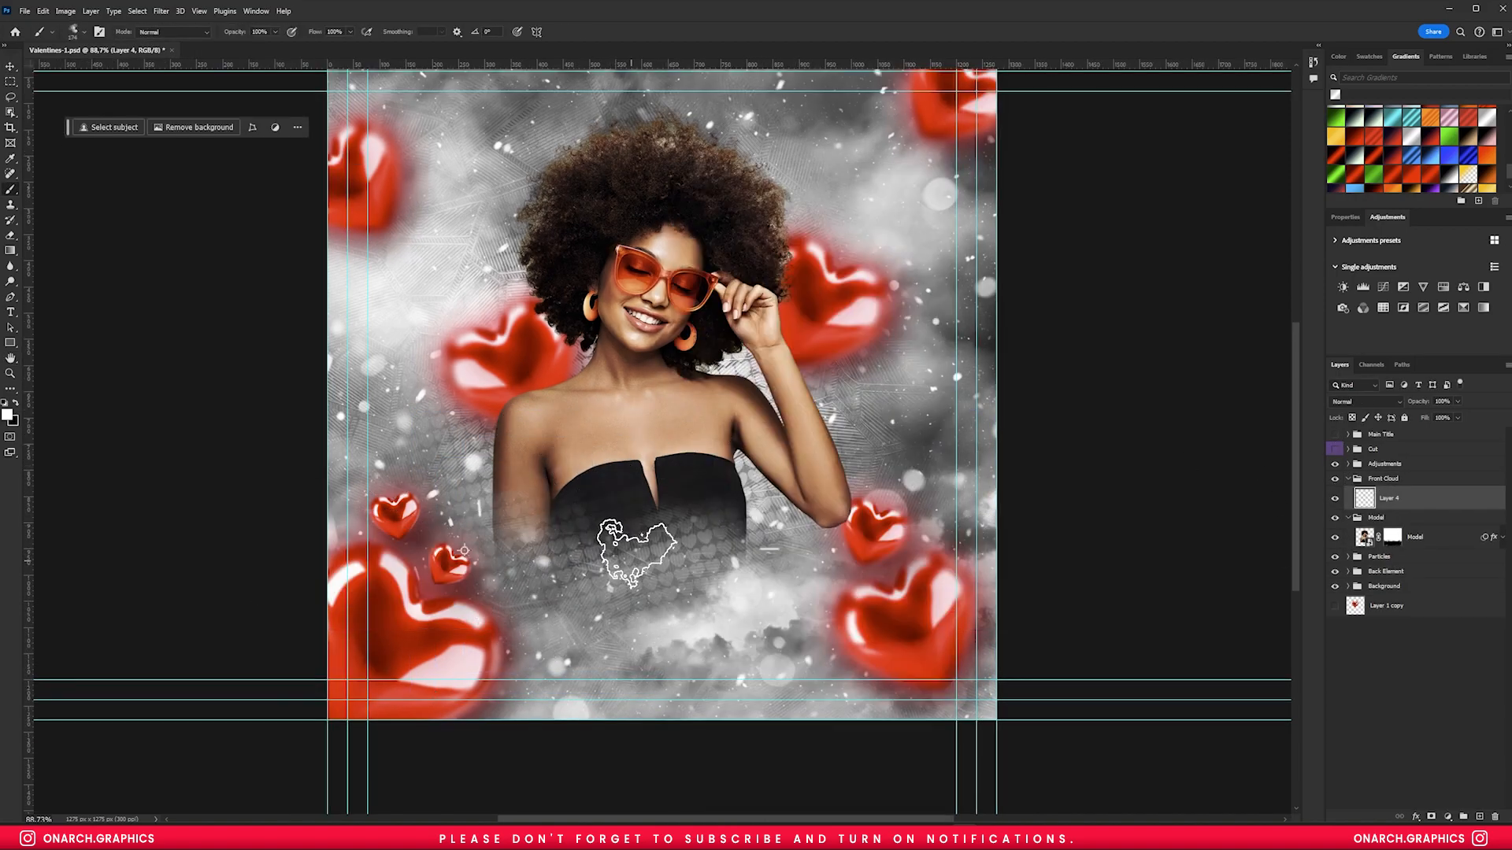
{"action": "left_click", "coordinate": [520, 541]}
{"action": "left_click", "coordinate": [643, 591]}
{"action": "mouse_move", "coordinate": [472, 552]}
{"action": "left_mouse_down"}
{"action": "mouse_move", "coordinate": [649, 622]}
{"action": "mouse_move", "coordinate": [843, 591]}
{"action": "left_mouse_up"}
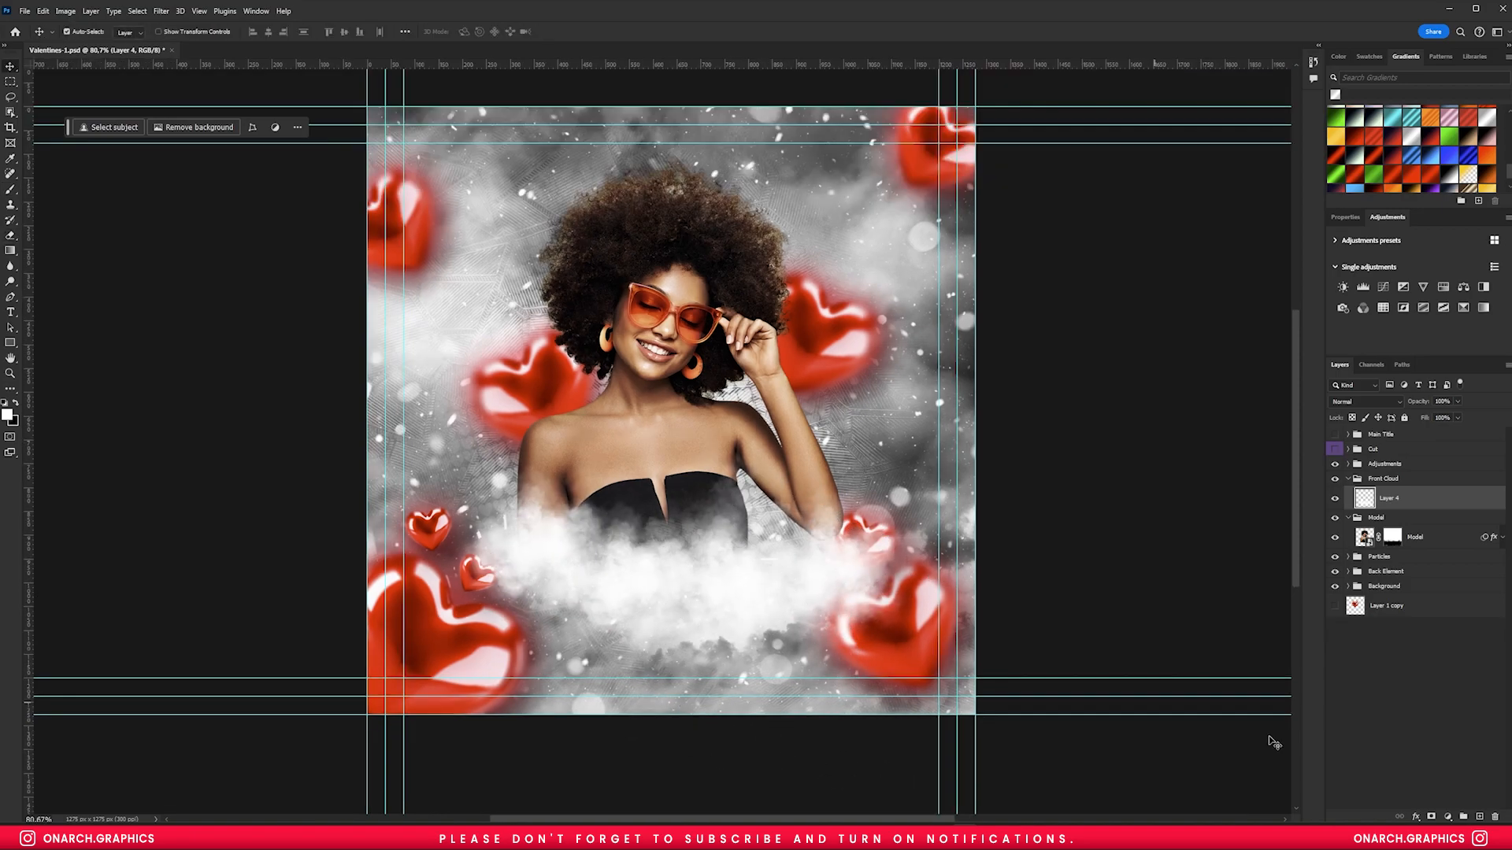
- Mask the new cloud layer to hide cloud over the hearts, then start renaming it
{"action": "left_click", "coordinate": [1431, 816]}
{"action": "key", "text": "b"}
{"action": "right_click", "coordinate": [706, 534]}
{"action": "double_click", "coordinate": [773, 713]}
{"action": "mouse_move", "coordinate": [563, 599]}
{"action": "left_mouse_down"}
{"action": "mouse_move", "coordinate": [874, 640]}
{"action": "mouse_move", "coordinate": [491, 560]}
{"action": "left_mouse_up"}
{"action": "key", "text": "v"}
{"action": "double_click", "coordinate": [1418, 498]}
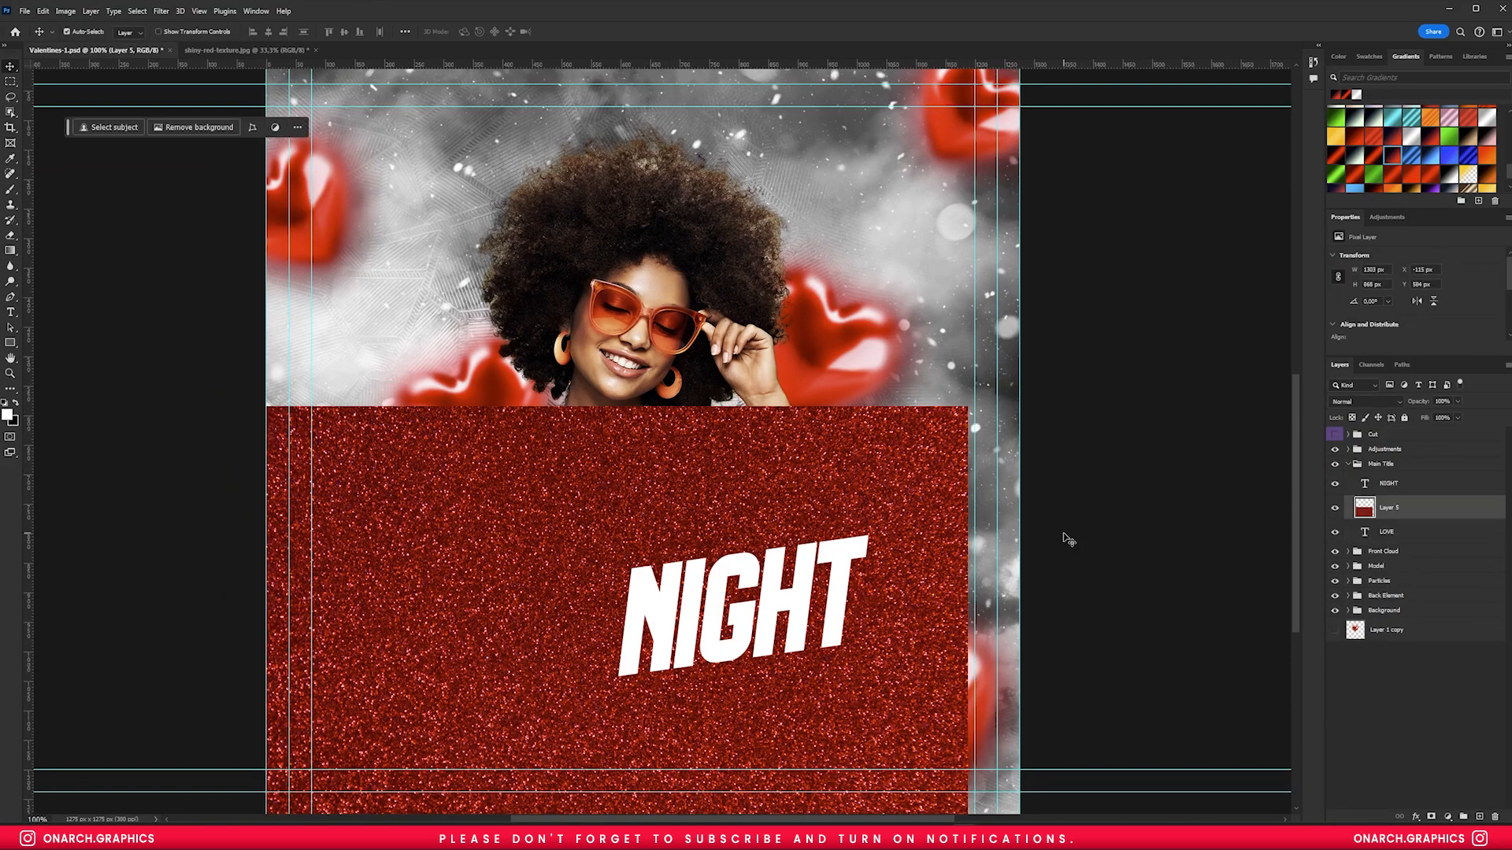
- Place the pasted glitter texture over LOVE and clip it into the text
{"action": "left_click_drag", "start_coordinate": [519, 597], "coordinate": [579, 668]}
{"action": "key", "text": "Return"}
{"action": "key", "text": "ctrl+alt+g"}
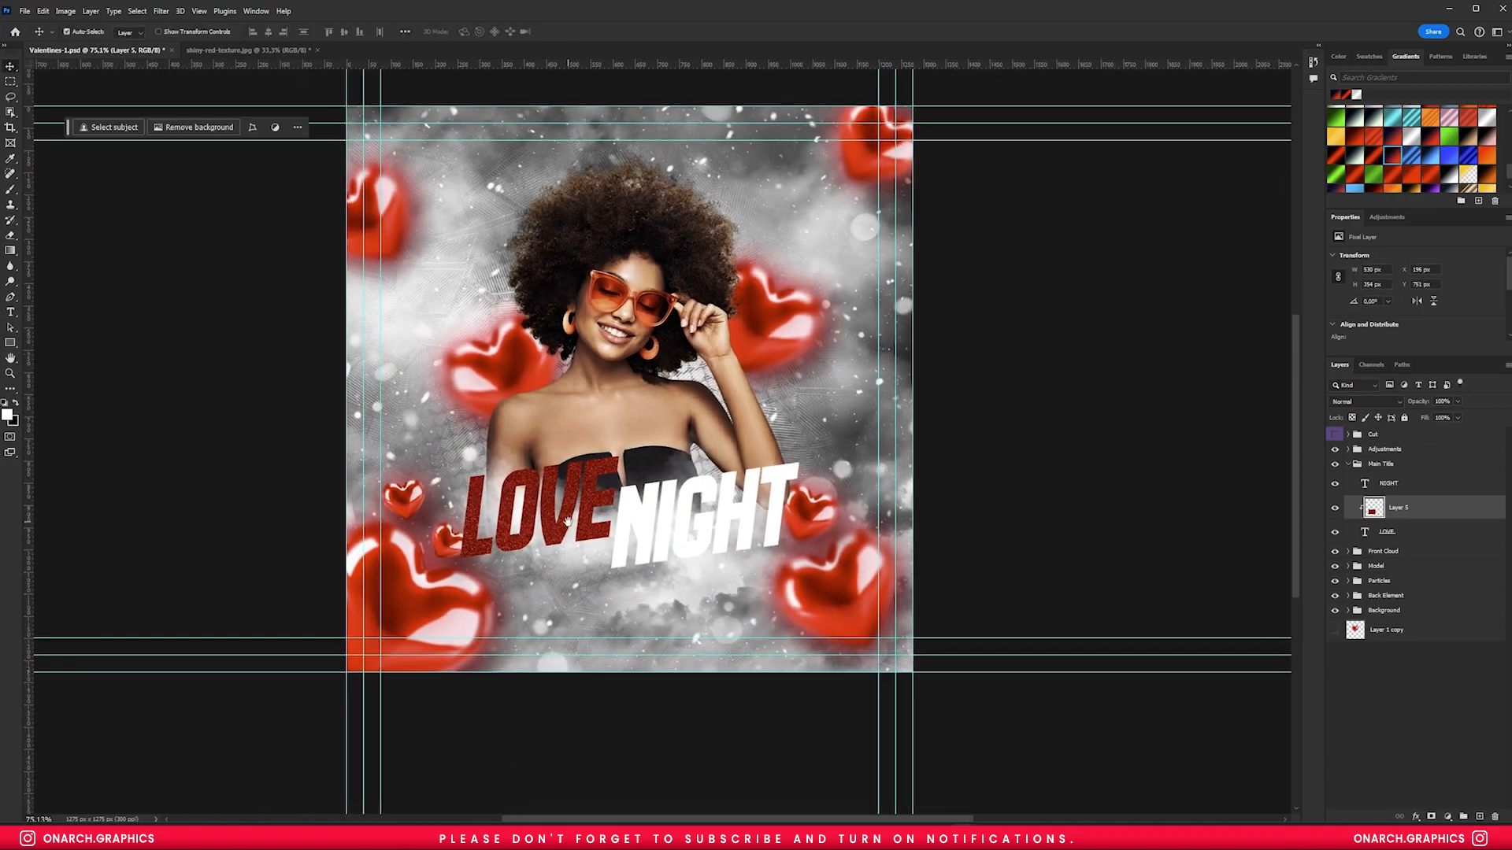
- On a new layer, pick a particle brush and size it to about 267 px
{"action": "left_click", "coordinate": [1479, 816]}
{"action": "right_click", "coordinate": [572, 423]}
{"action": "scroll", "coordinate": [571, 423], "scroll_direction": "up", "scroll_amount": 3}
{"action": "left_click", "coordinate": [573, 357]}
{"action": "double_click", "coordinate": [596, 388]}
{"action": "right_click", "coordinate": [526, 441]}
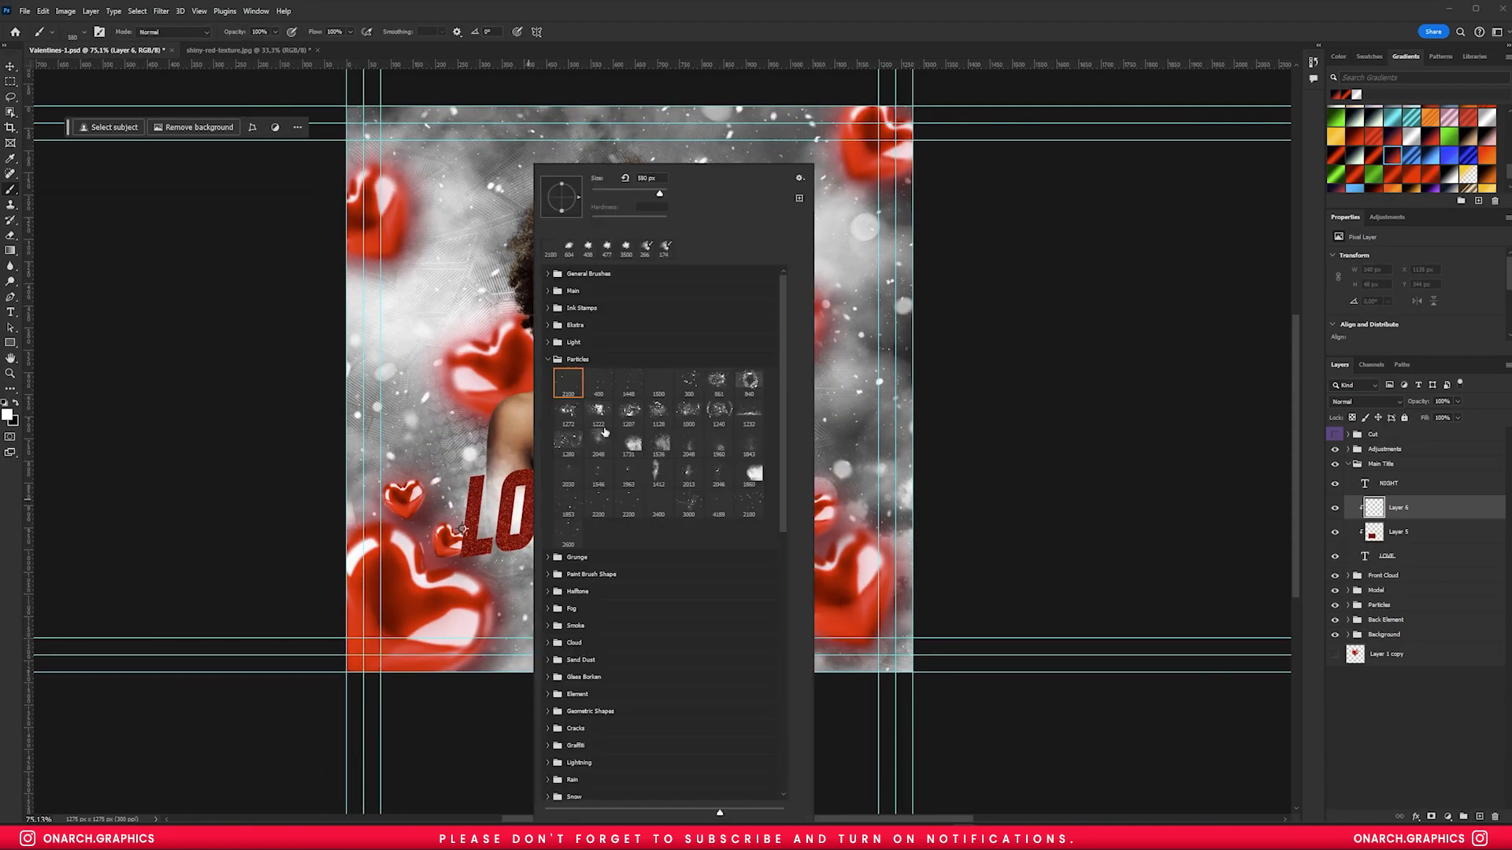
{"action": "double_click", "coordinate": [600, 383]}
{"action": "left_click_drag", "start_coordinate": [567, 506], "coordinate": [504, 511]}
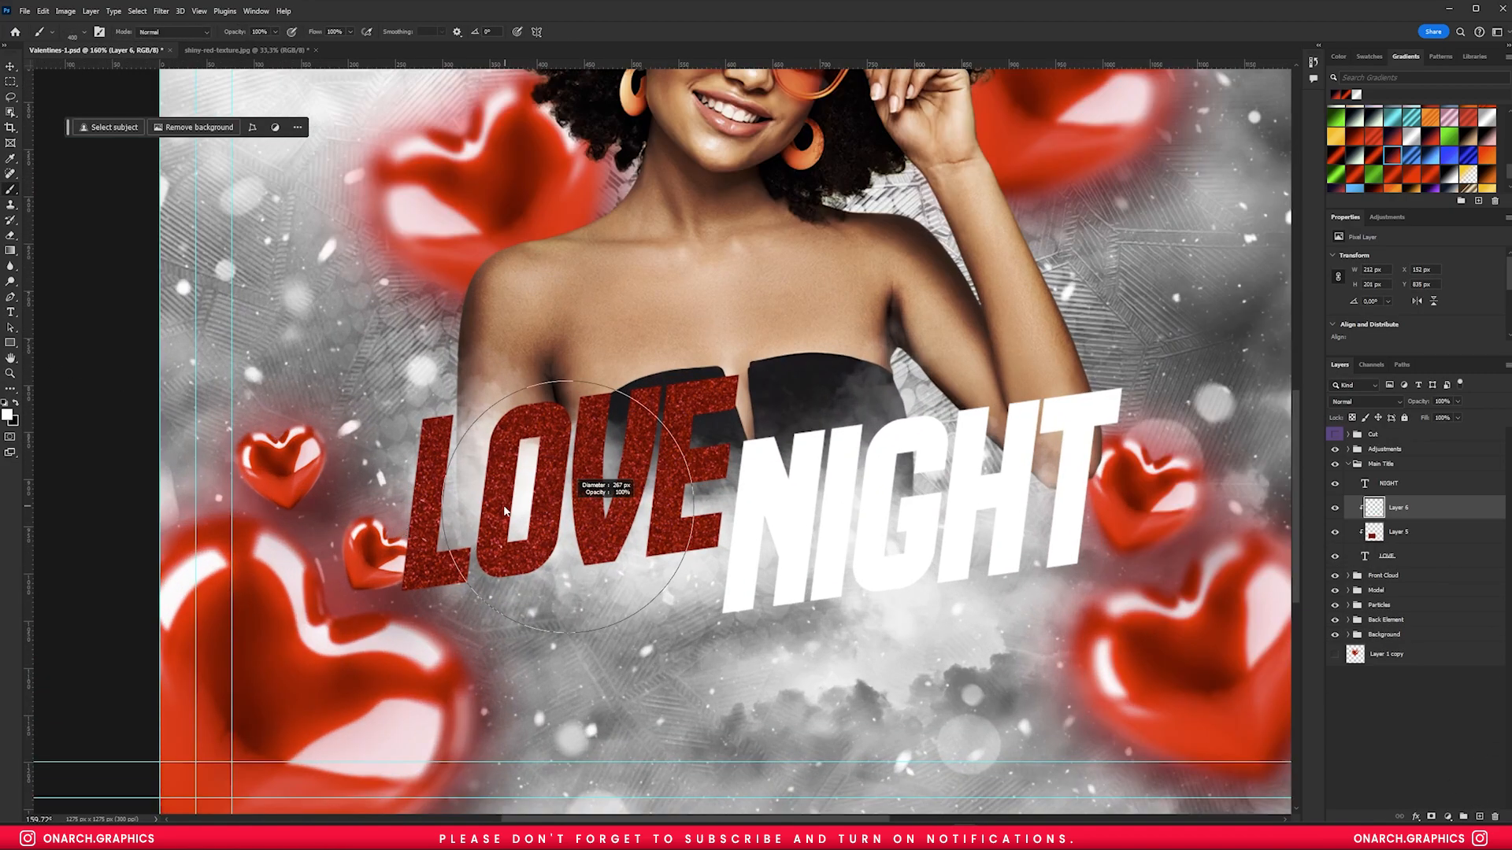
- Stamp white particles onto the LOVE texture, then begin renaming Layer 5 to Texture
{"action": "key", "text": "ctrl+z"}
{"action": "right_click", "coordinate": [639, 468]}
{"action": "double_click", "coordinate": [693, 535]}
{"action": "right_click", "coordinate": [635, 515]}
{"action": "double_click", "coordinate": [693, 536]}
{"action": "left_click", "coordinate": [613, 507]}
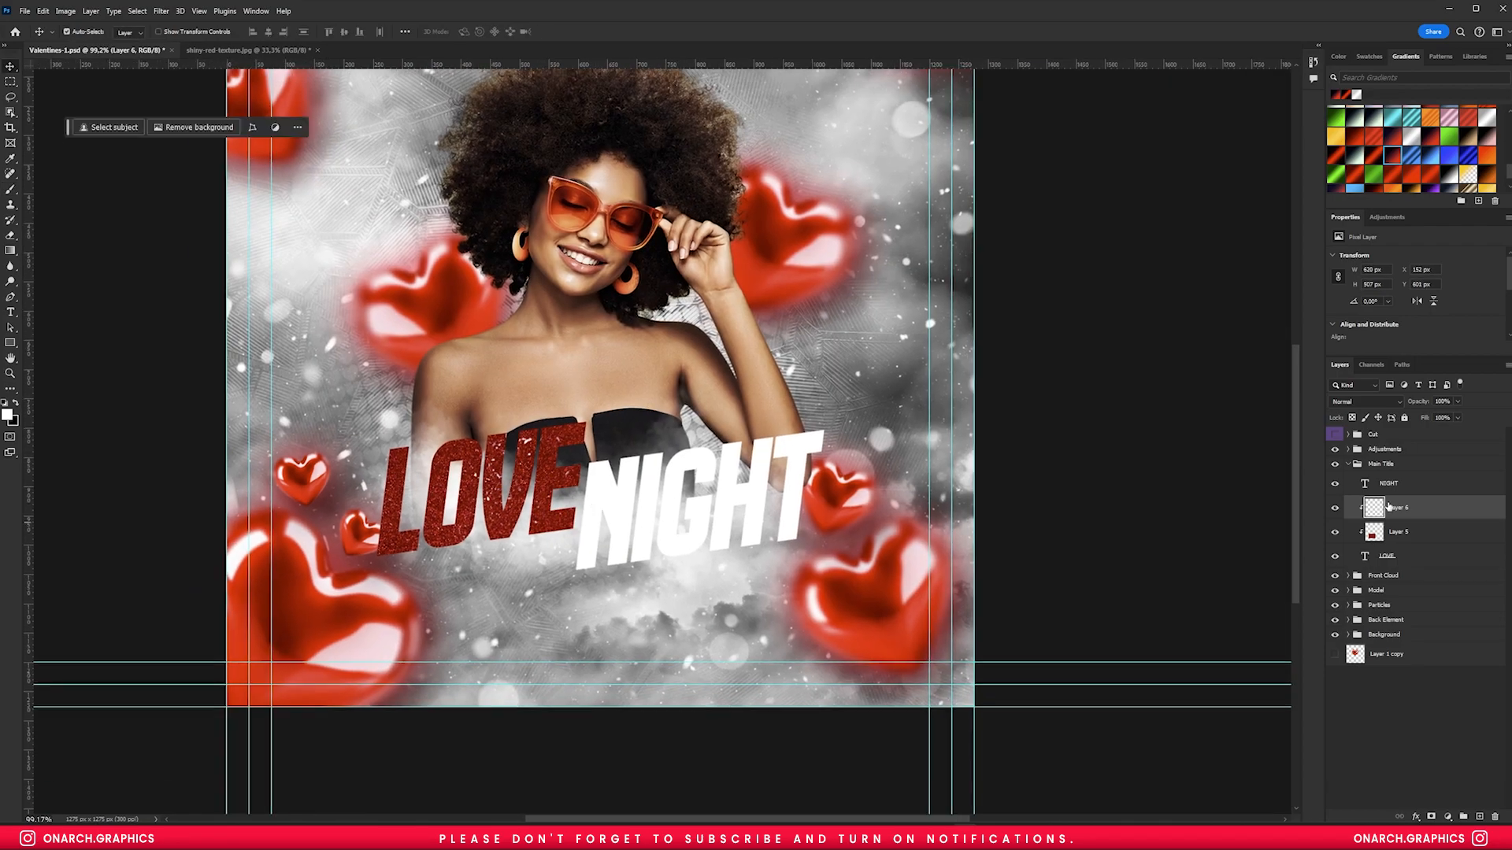
{"action": "double_click", "coordinate": [1398, 531]}
- Close the stroke gradient settings and enable Bevel & Emboss and a drop shadow on LOVE
{"action": "type", "text": "Textu"}
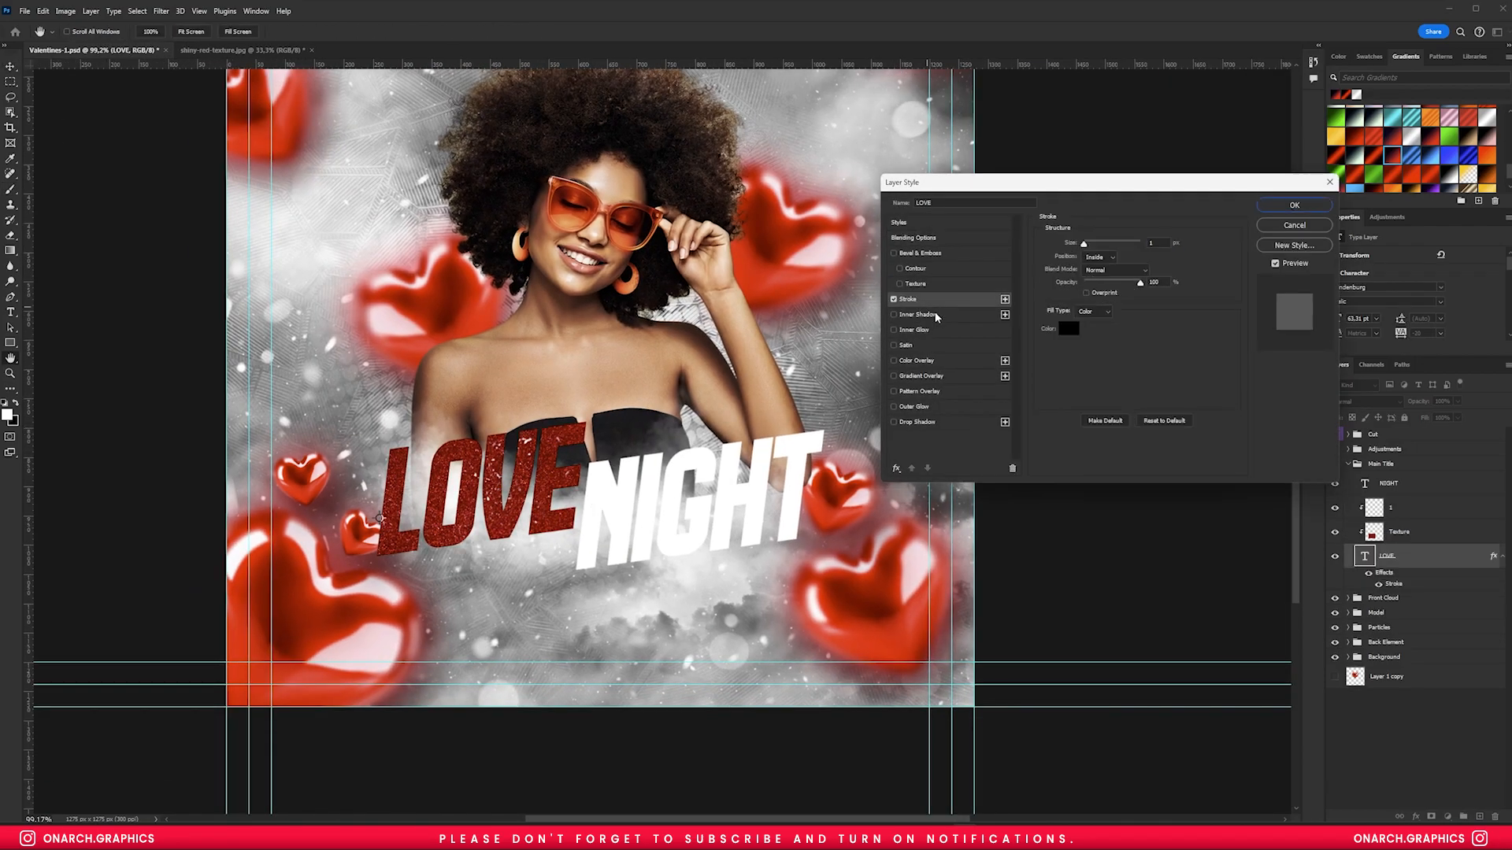
{"action": "left_click", "coordinate": [1068, 325]}
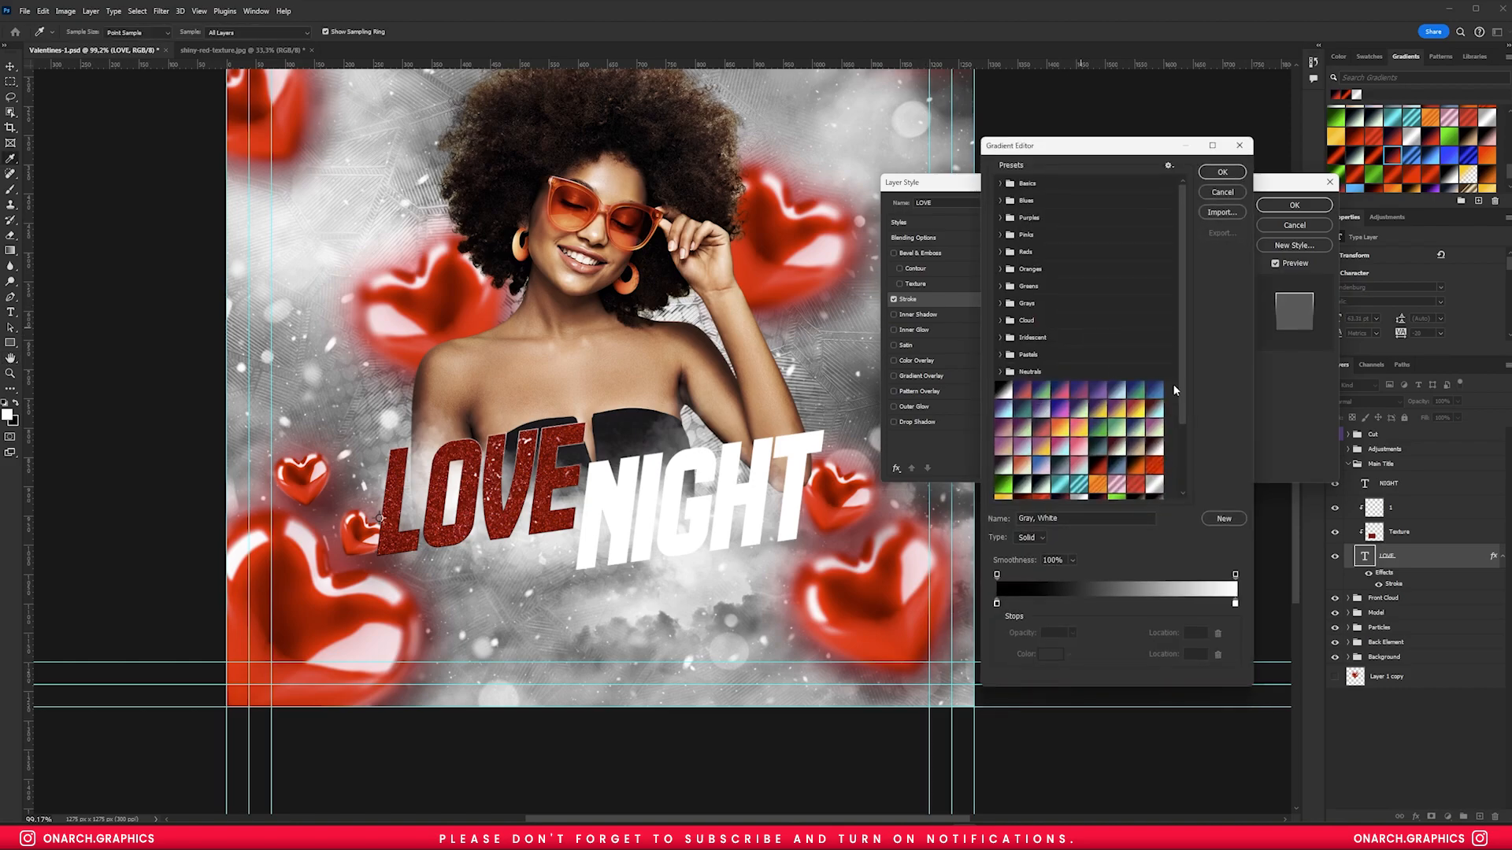
{"action": "scroll", "coordinate": [1086, 464], "scroll_direction": "down", "scroll_amount": 3}
{"action": "key", "text": "Return"}
{"action": "left_click", "coordinate": [894, 253]}
{"action": "left_click", "coordinate": [913, 315]}
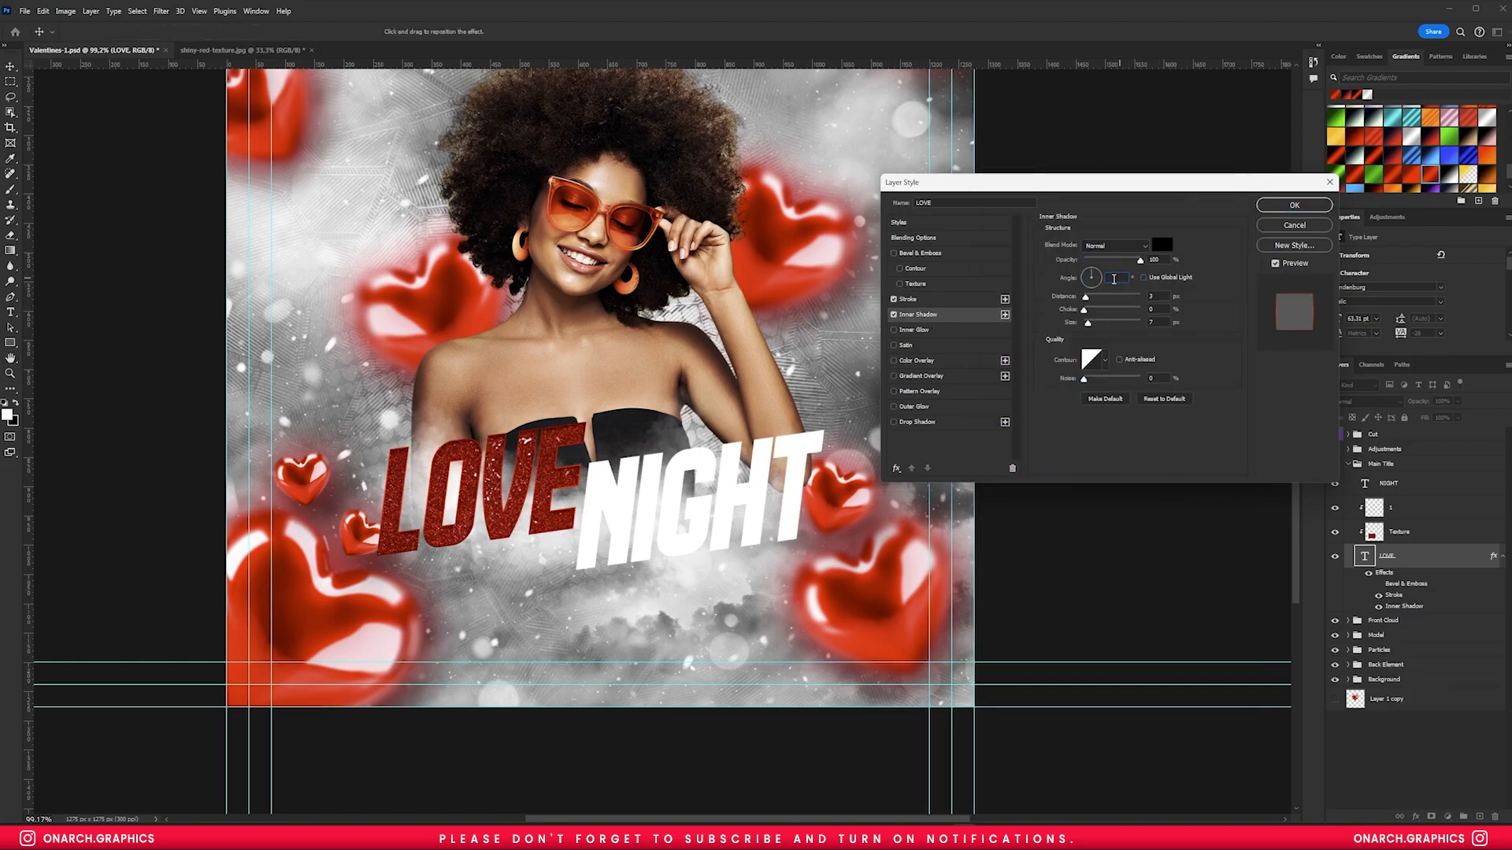
{"action": "left_click", "coordinate": [931, 423]}
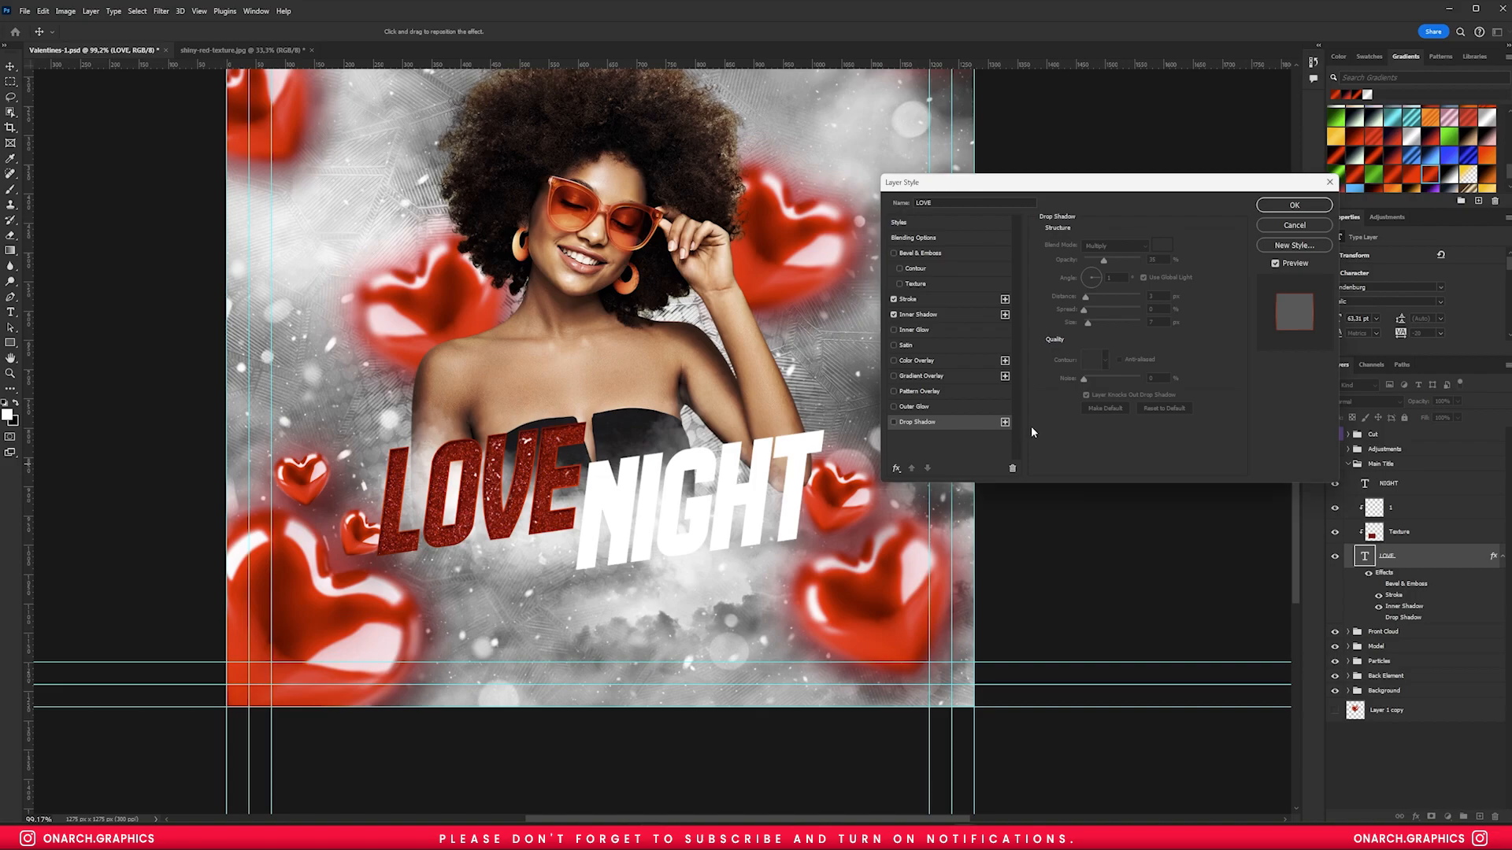
- Give LOVE's bevel a brighter gloss contour and lower its depth to 95%
{"action": "scroll", "coordinate": [1031, 427], "scroll_direction": "up", "scroll_amount": 2}
{"action": "left_click", "coordinate": [915, 254]}
{"action": "left_click", "coordinate": [1108, 379]}
{"action": "left_click", "coordinate": [1075, 407]}
{"action": "left_click", "coordinate": [1077, 427]}
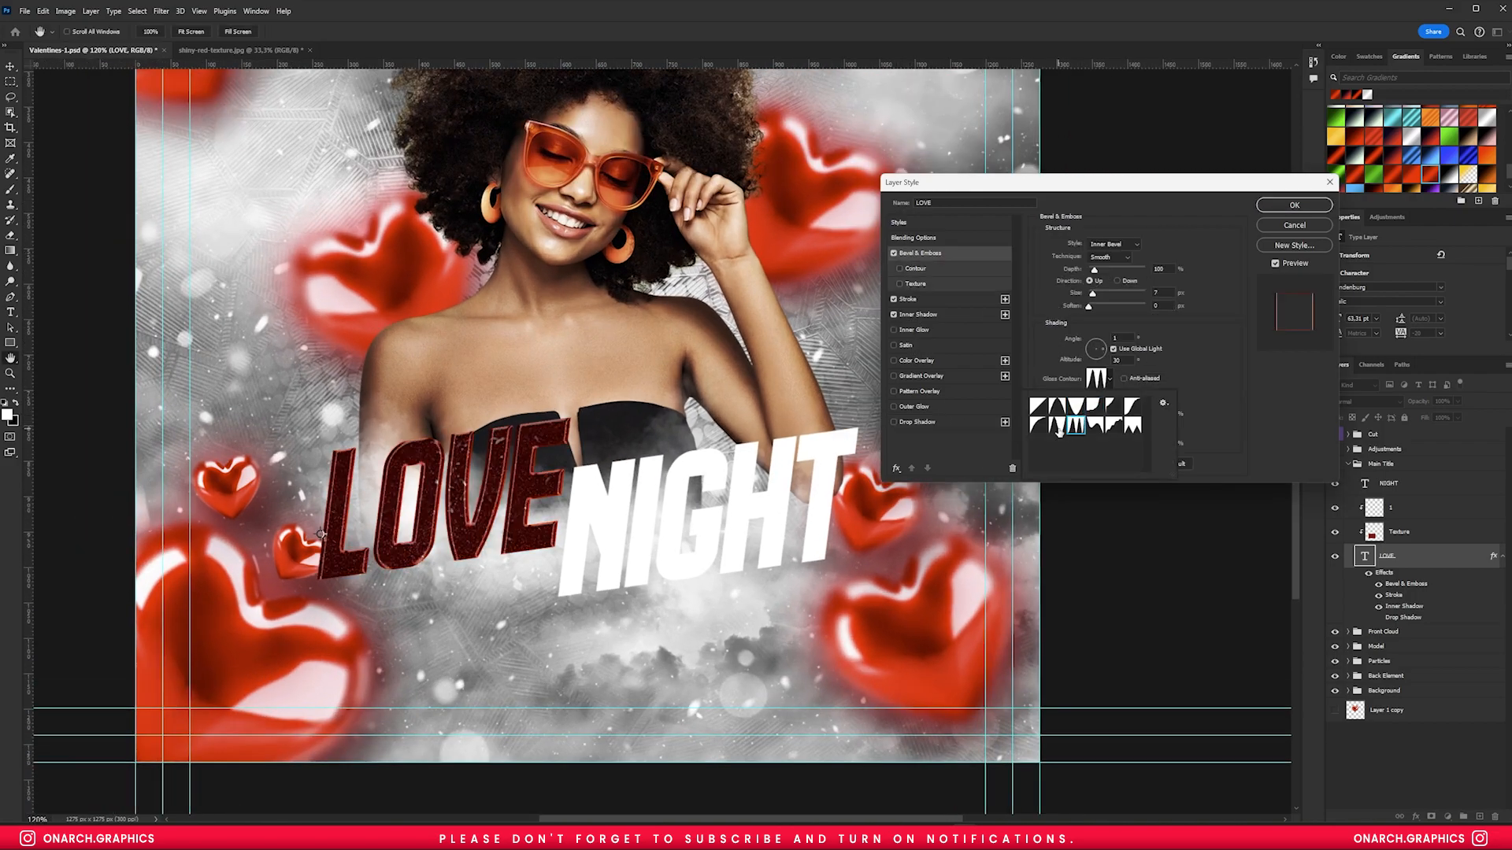
{"action": "left_click", "coordinate": [1058, 429]}
{"action": "left_click", "coordinate": [1075, 426]}
{"action": "left_click", "coordinate": [1057, 428]}
{"action": "left_click_drag", "start_coordinate": [1094, 270], "coordinate": [1092, 296]}
- Keep Inner Bevel with inverted shading, shadow opacity 68% and a red highlight
{"action": "left_click", "coordinate": [1109, 256]}
{"action": "left_click", "coordinate": [1113, 244]}
{"action": "left_click", "coordinate": [1110, 285]}
{"action": "left_click", "coordinate": [1114, 244]}
{"action": "left_click", "coordinate": [1110, 265]}
{"action": "left_click", "coordinate": [1118, 282]}
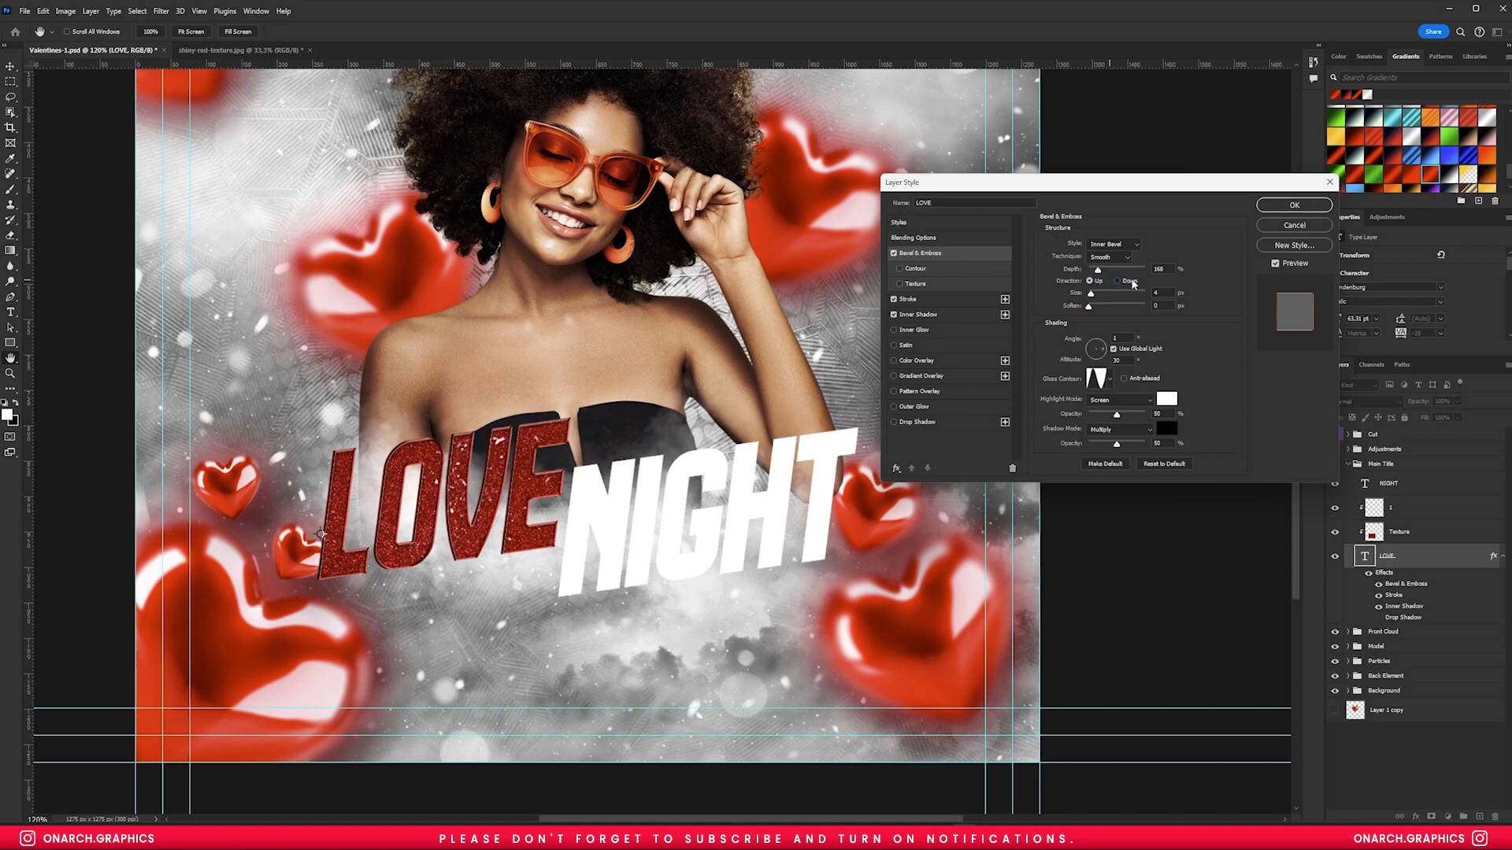
{"action": "left_click", "coordinate": [1166, 399]}
{"action": "left_click", "coordinate": [1080, 281]}
{"action": "left_click_drag", "start_coordinate": [1126, 415], "coordinate": [1127, 445]}
{"action": "left_click", "coordinate": [1242, 260]}
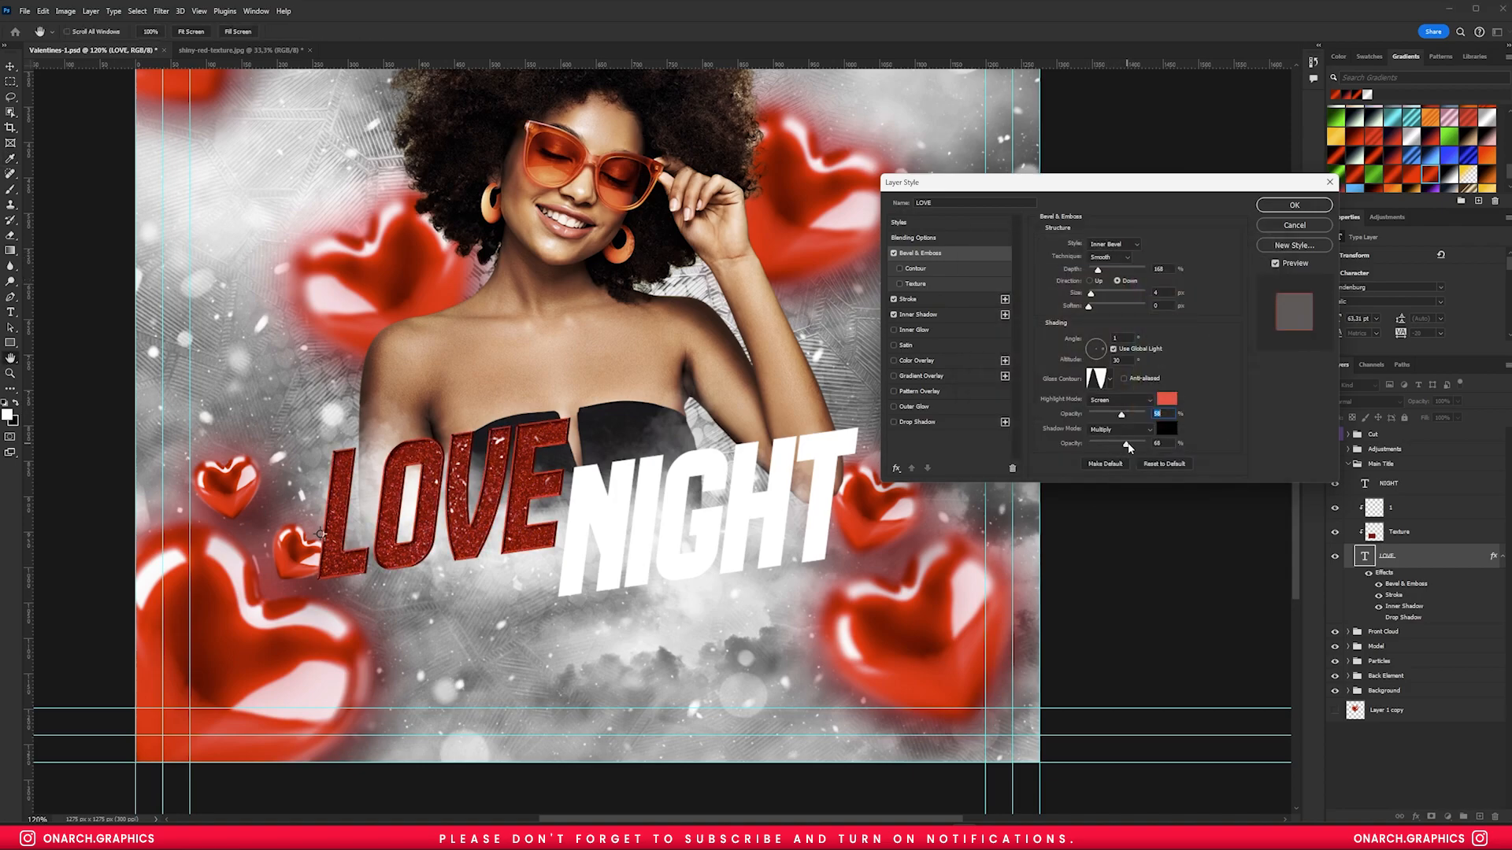
- Try an inside stroke, drop it, and add a red inner glow at 100% opacity, size 0
{"action": "left_click", "coordinate": [911, 299]}
{"action": "left_click", "coordinate": [1097, 278]}
{"action": "left_click", "coordinate": [894, 300]}
{"action": "left_click", "coordinate": [904, 330]}
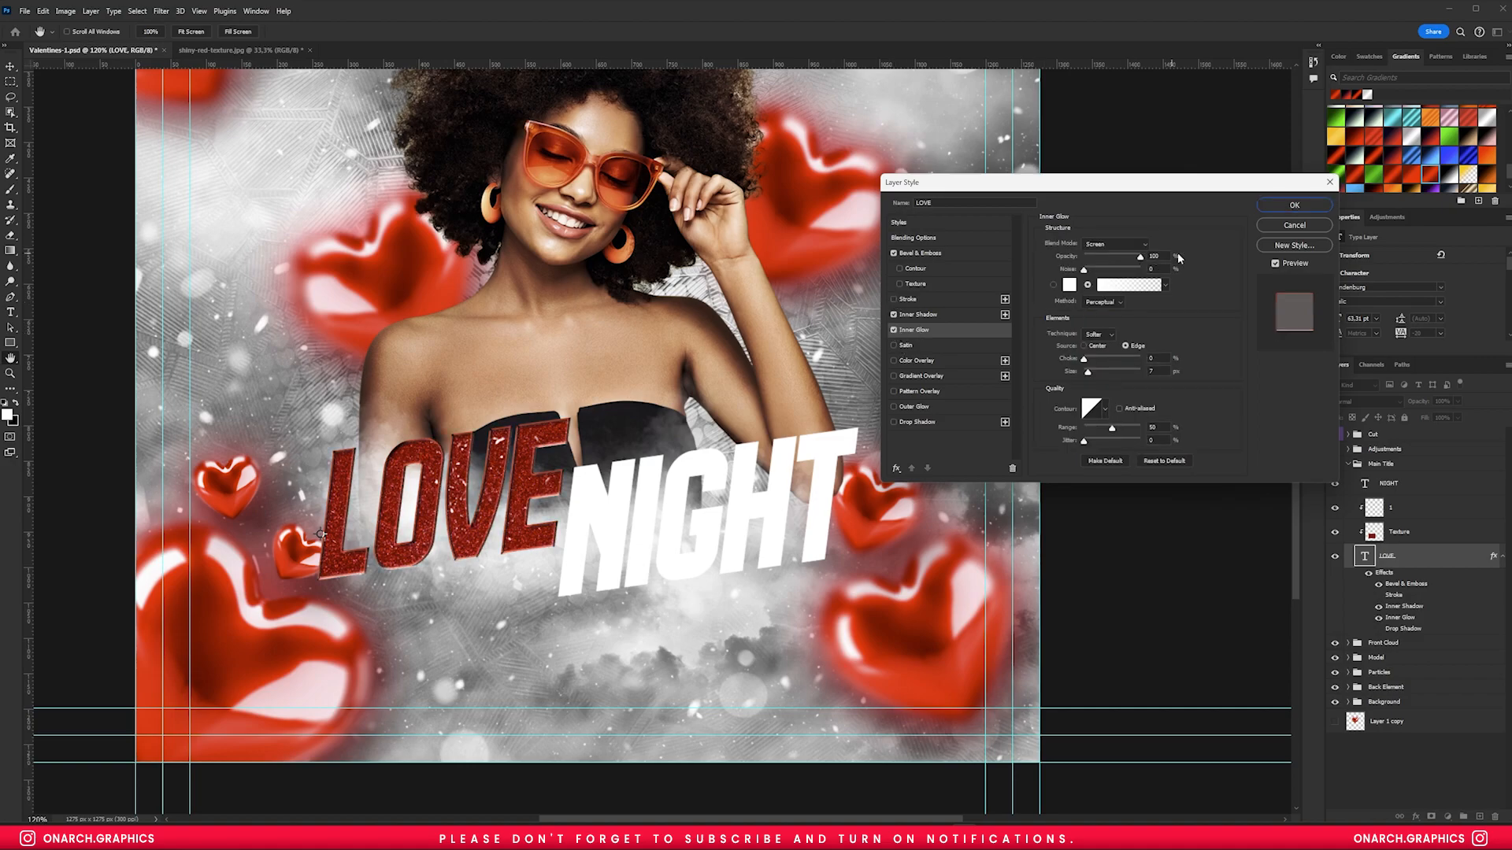
{"action": "left_click", "coordinate": [1069, 285]}
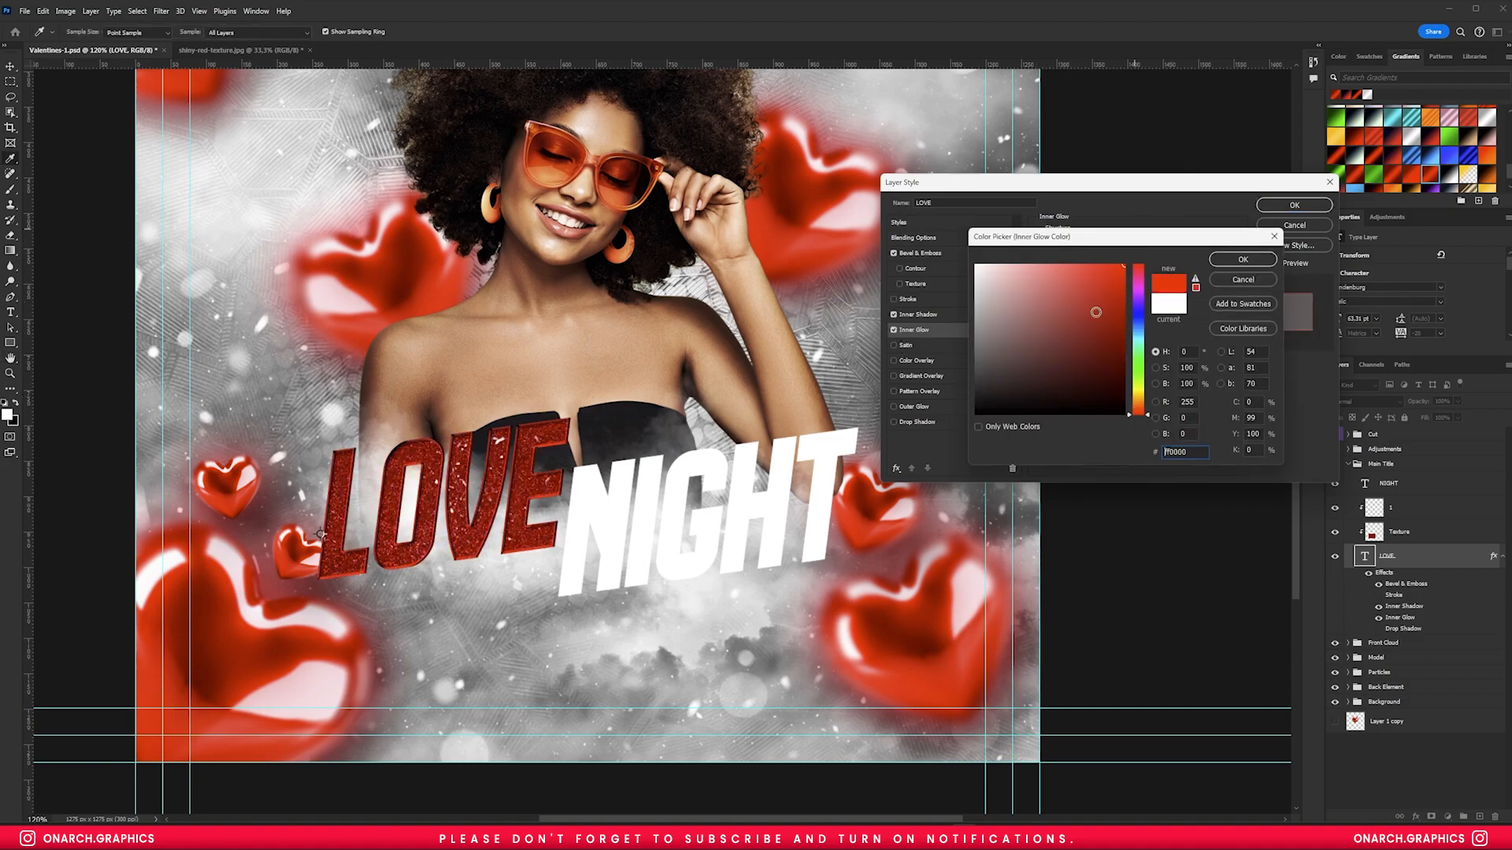
{"action": "key", "text": "Return"}
{"action": "left_click", "coordinate": [899, 346]}
{"action": "left_click_drag", "start_coordinate": [1112, 260], "coordinate": [1165, 265]}
{"action": "left_click_drag", "start_coordinate": [1098, 310], "coordinate": [1112, 261]}
- Test a Multiply satin at distance 10 and half opacity, then turn satin off
{"action": "left_click", "coordinate": [1105, 328]}
{"action": "left_click", "coordinate": [1087, 375]}
{"action": "left_click", "coordinate": [1115, 246]}
{"action": "left_click", "coordinate": [1102, 293]}
{"action": "left_click", "coordinate": [893, 345]}
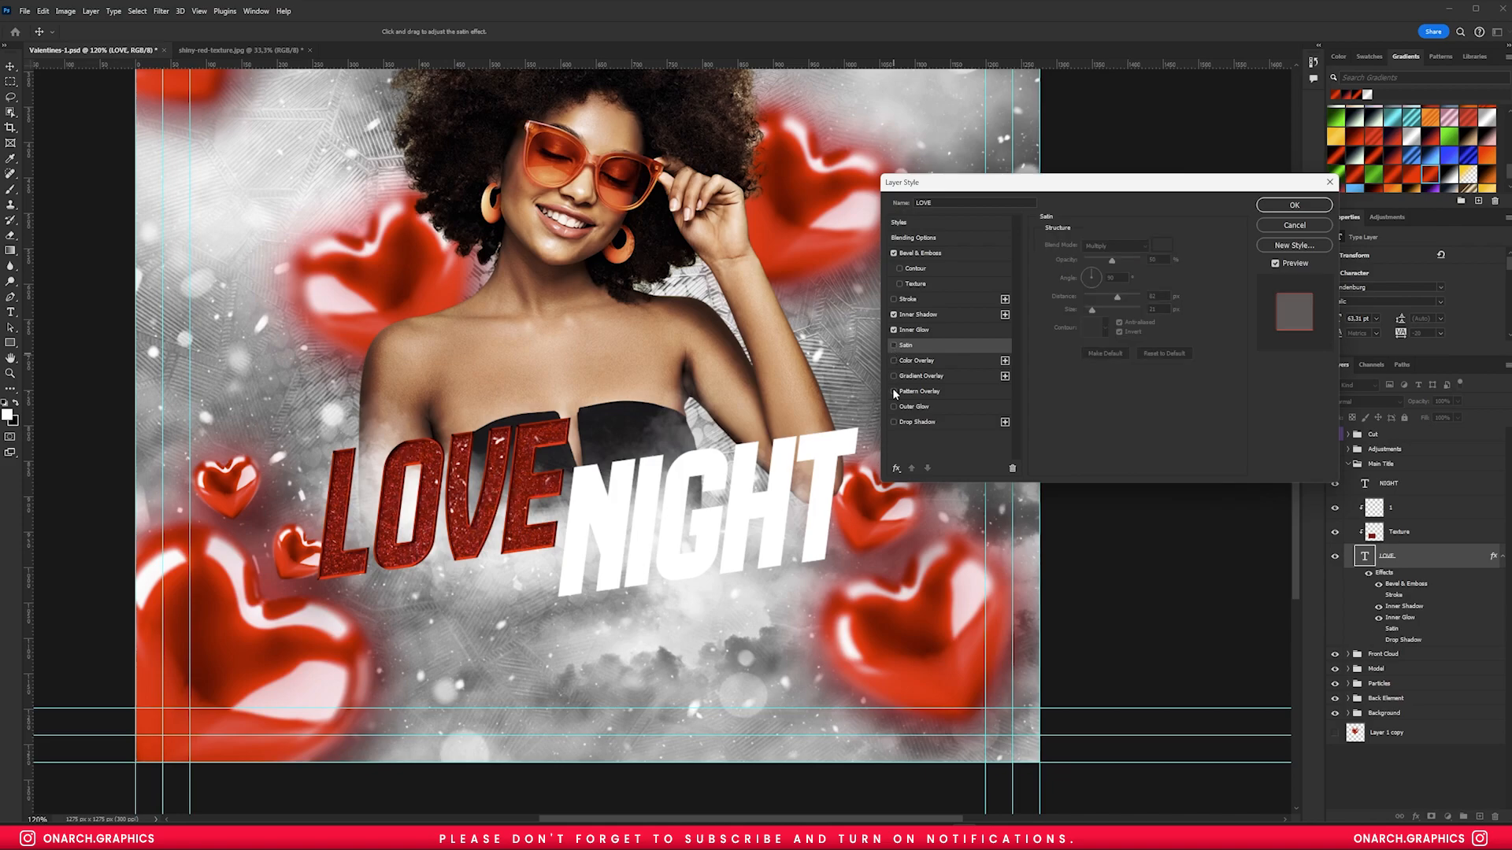
- Add a Normal-blend drop shadow to LOVE without global light, at distance 2
{"action": "left_click", "coordinate": [915, 422]}
{"action": "left_click", "coordinate": [1134, 246]}
{"action": "left_click", "coordinate": [1118, 258]}
{"action": "left_click", "coordinate": [1143, 277]}
{"action": "double_click", "coordinate": [1110, 278]}
{"action": "type", "text": "120"}
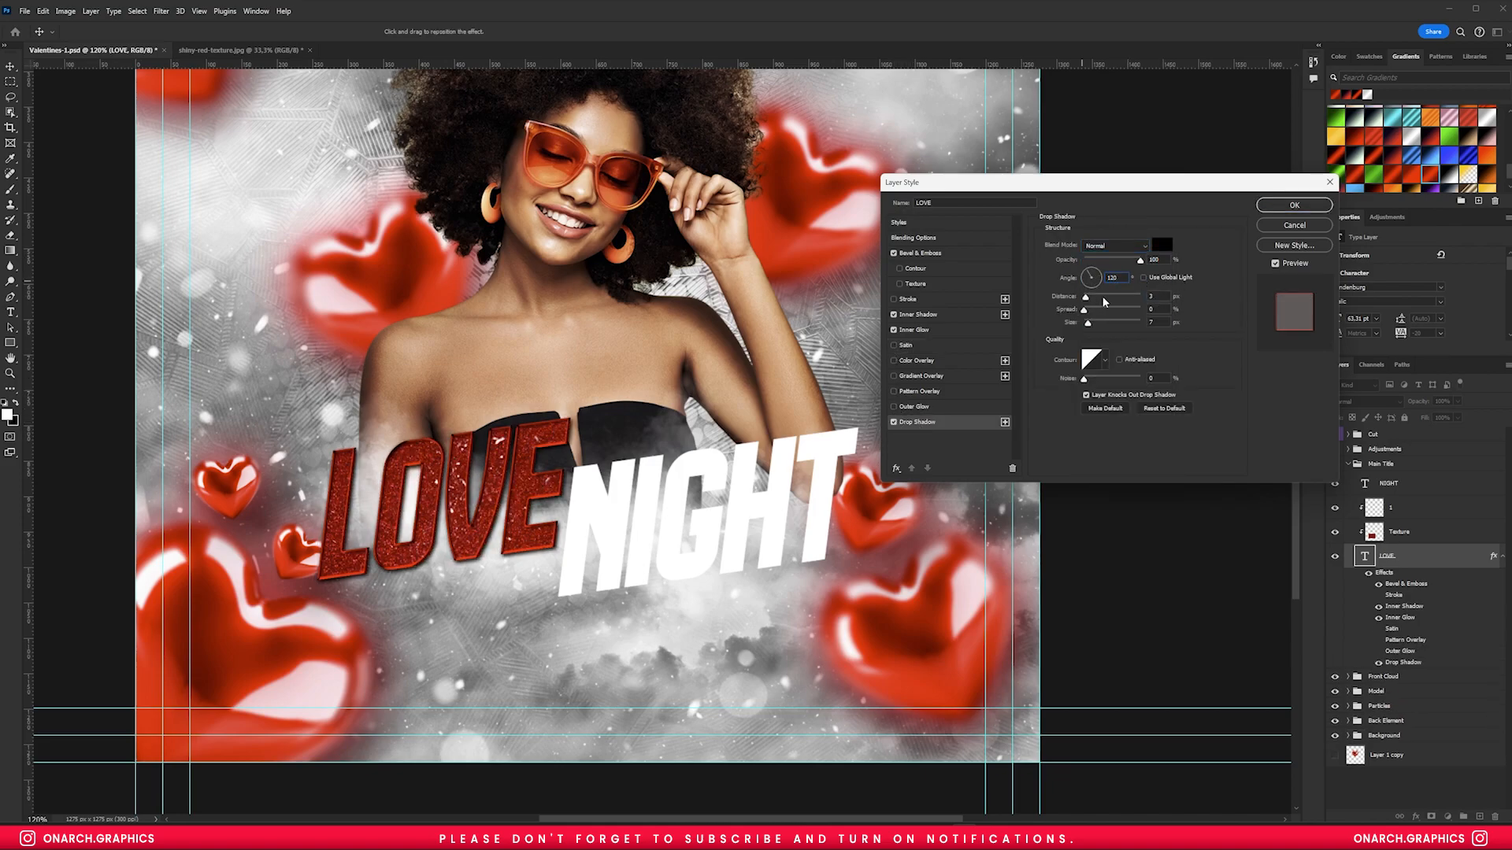
{"action": "double_click", "coordinate": [1157, 296]}
{"action": "type", "text": "2"}
{"action": "key", "text": "Tab"}
{"action": "key", "text": "Tab"}
{"action": "type", "text": "0"}
{"action": "left_click", "coordinate": [1161, 244]}
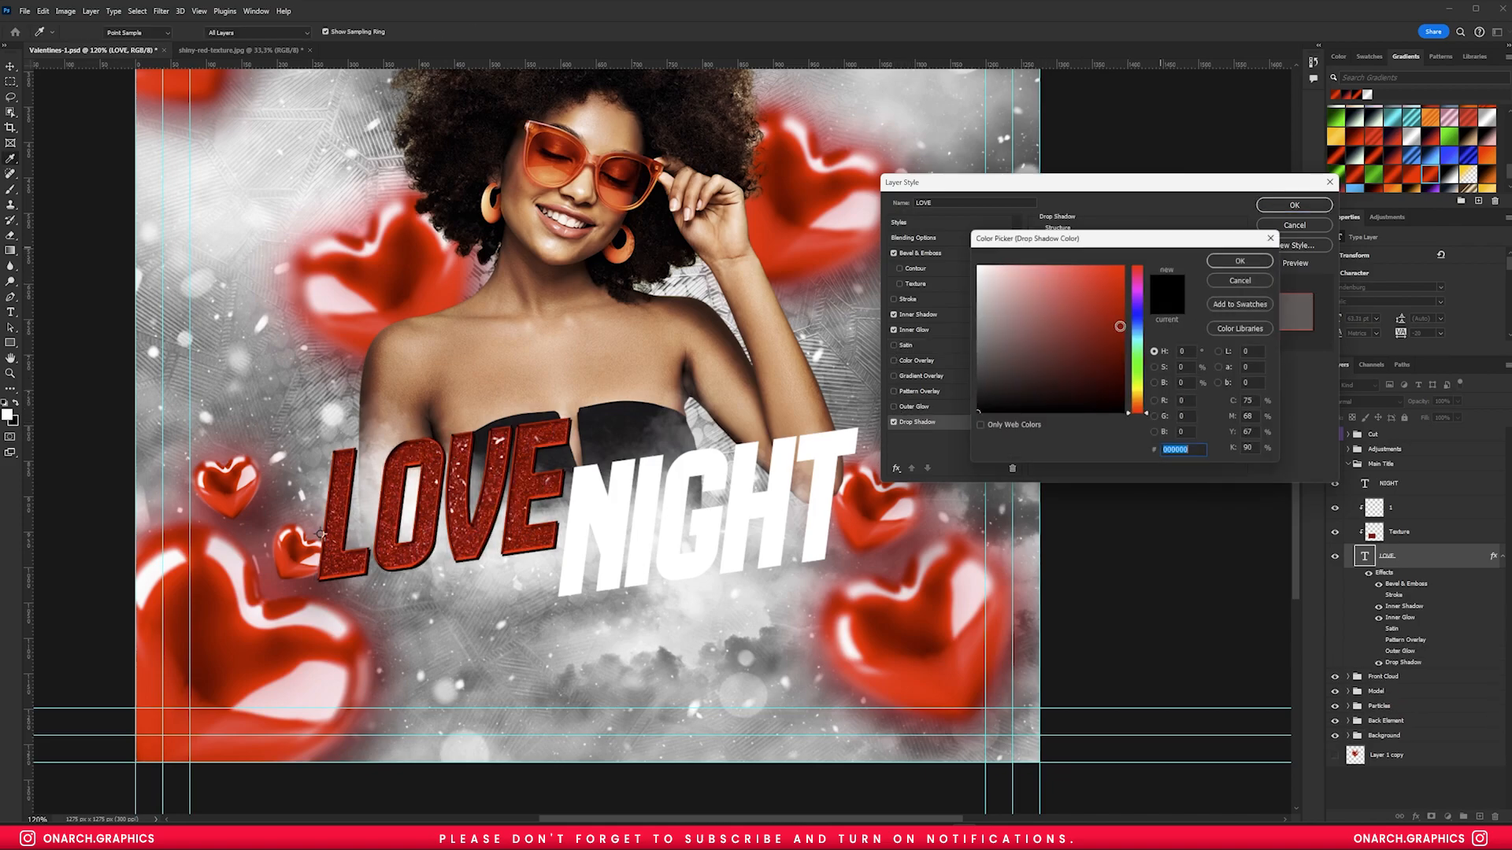
- Make that first drop shadow red
{"action": "type", "text": "ffffff"}
{"action": "key", "text": "Return"}
{"action": "left_click", "coordinate": [1162, 245]}
{"action": "left_click", "coordinate": [1117, 269]}
{"action": "key", "text": "Return"}
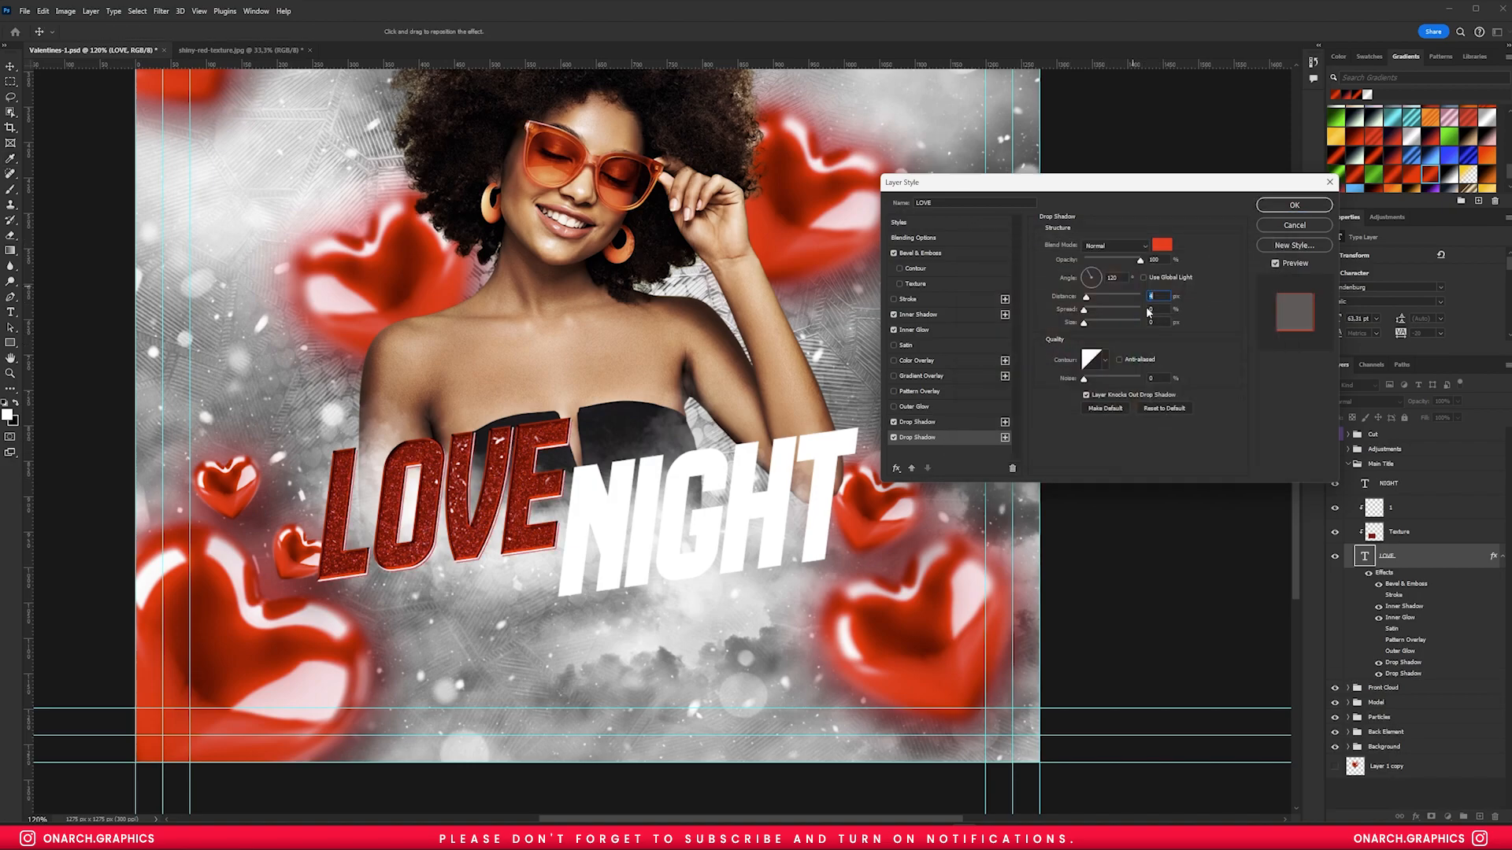
- Stack two more drop shadows: a darker red c00a0a and a white one at distance 8
{"action": "left_click", "coordinate": [1004, 437]}
{"action": "left_click", "coordinate": [1162, 244]}
{"action": "left_click", "coordinate": [1119, 302]}
{"action": "key", "text": "Return"}
{"action": "left_click", "coordinate": [1005, 451]}
{"action": "left_click", "coordinate": [1162, 244]}
{"action": "type", "text": "ffffff"}
{"action": "key", "text": "Return"}
{"action": "left_click", "coordinate": [1005, 451]}
{"action": "type", "text": "8"}
{"action": "left_click", "coordinate": [1161, 323]}
- Add a sixth, black drop shadow with distance 22 and size 38
{"action": "left_click", "coordinate": [1005, 451]}
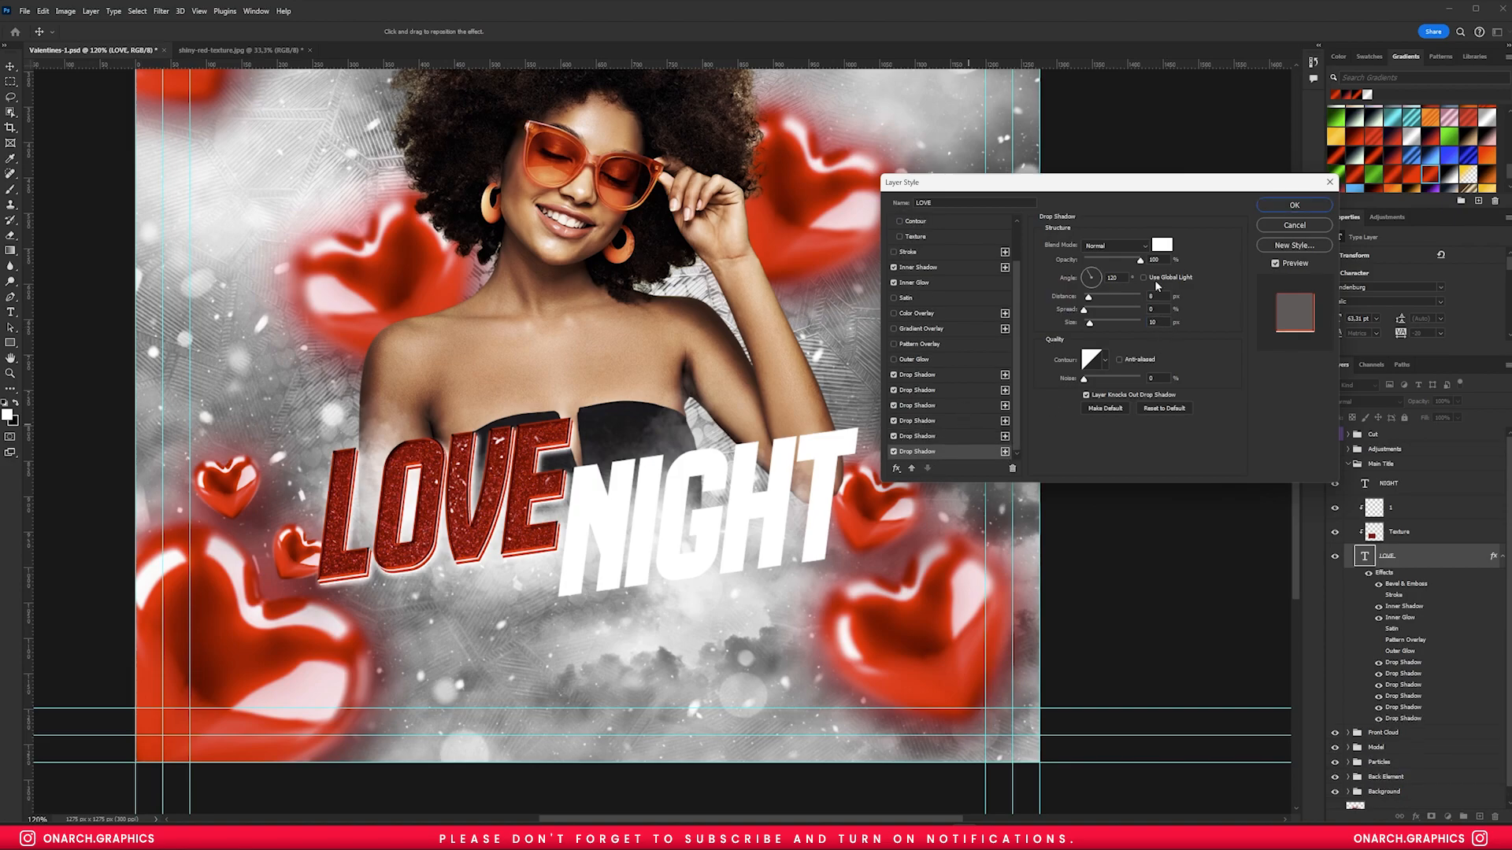
{"action": "left_click", "coordinate": [1162, 245]}
{"action": "type", "text": "000000"}
{"action": "key", "text": "Return"}
{"action": "mouse_move", "coordinate": [1088, 297]}
{"action": "left_mouse_down"}
{"action": "mouse_move", "coordinate": [1096, 322]}
{"action": "mouse_move", "coordinate": [1104, 262]}
{"action": "left_mouse_up"}
- Set the white shadow to Color Dodge with lower opacity and a bigger offset, then apply the style
{"action": "left_click", "coordinate": [918, 437]}
{"action": "left_click", "coordinate": [1114, 246]}
{"action": "left_click", "coordinate": [1111, 377]}
{"action": "left_click", "coordinate": [1118, 246]}
{"action": "left_click", "coordinate": [1103, 407]}
{"action": "left_click", "coordinate": [1126, 246]}
{"action": "left_click", "coordinate": [1119, 368]}
{"action": "left_click_drag", "start_coordinate": [1100, 325], "coordinate": [1119, 260]}
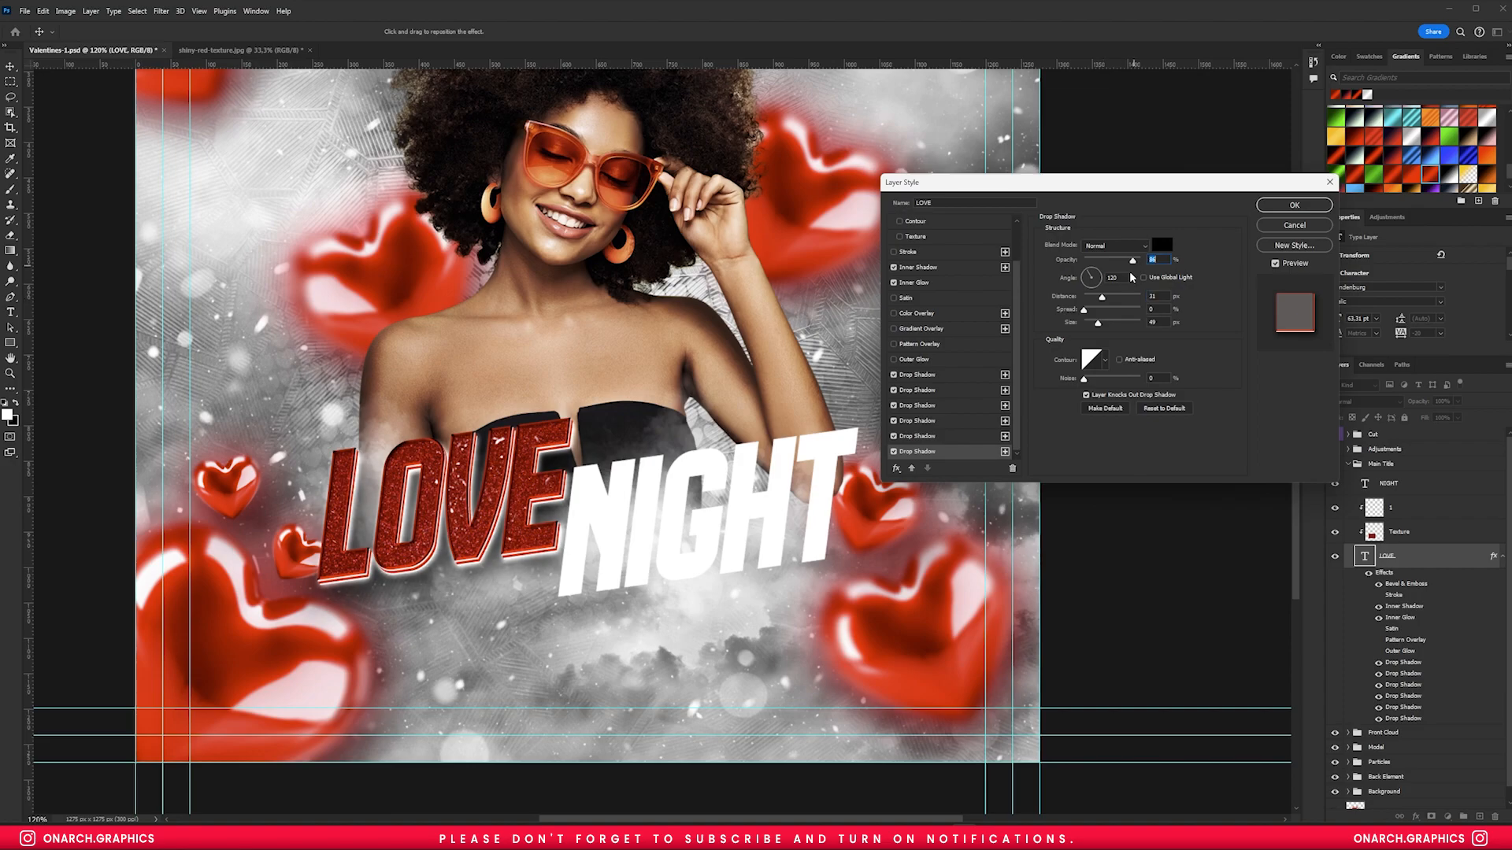
{"action": "left_click", "coordinate": [1293, 205]}
- Duplicate the two texture layers, clip them onto NIGHT and move them over the word
{"action": "scroll", "coordinate": [614, 381], "scroll_direction": "down", "scroll_amount": 4}
{"action": "left_click", "coordinate": [1502, 557]}
{"action": "left_click", "coordinate": [1399, 533]}
{"action": "left_click", "coordinate": [1398, 508], "text": "shift"}
{"action": "left_click_drag", "start_coordinate": [1398, 508], "coordinate": [1400, 477], "text": "alt"}
{"action": "key", "text": "ctrl+alt+g"}
{"action": "left_click_drag", "start_coordinate": [596, 600], "coordinate": [768, 586]}
- Copy LOVE's layer effects onto the NIGHT text layer
{"action": "left_click", "coordinate": [1404, 538]}
{"action": "left_click_drag", "start_coordinate": [1494, 604], "coordinate": [1387, 535], "text": "alt"}
{"action": "left_click", "coordinate": [1502, 533]}
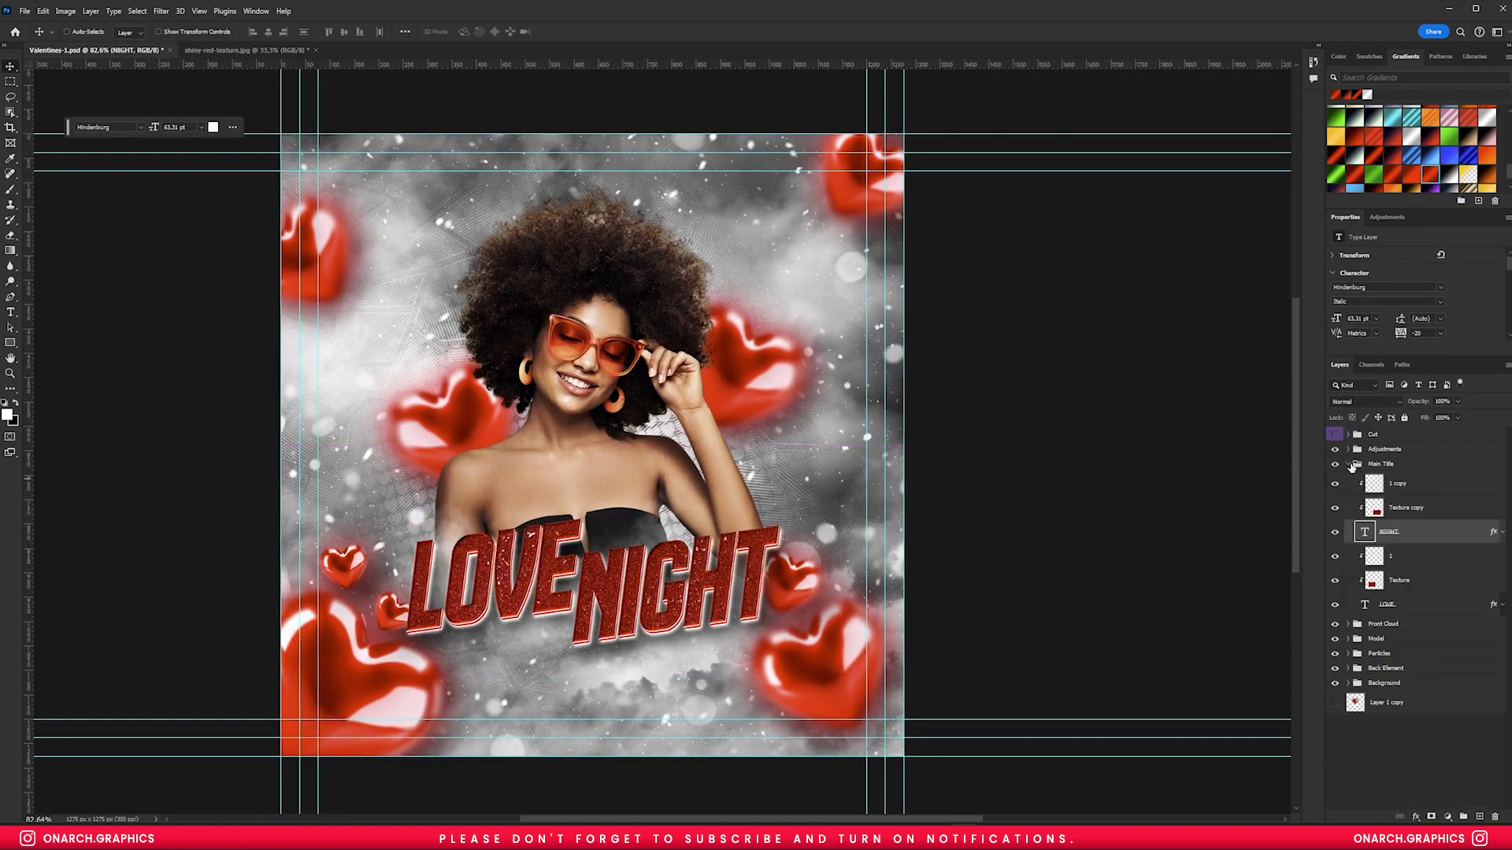
{"action": "left_click", "coordinate": [1406, 507]}
{"action": "scroll", "coordinate": [778, 517], "scroll_direction": "down", "scroll_amount": 2}
{"action": "scroll", "coordinate": [837, 565], "scroll_direction": "up", "scroll_amount": 1}
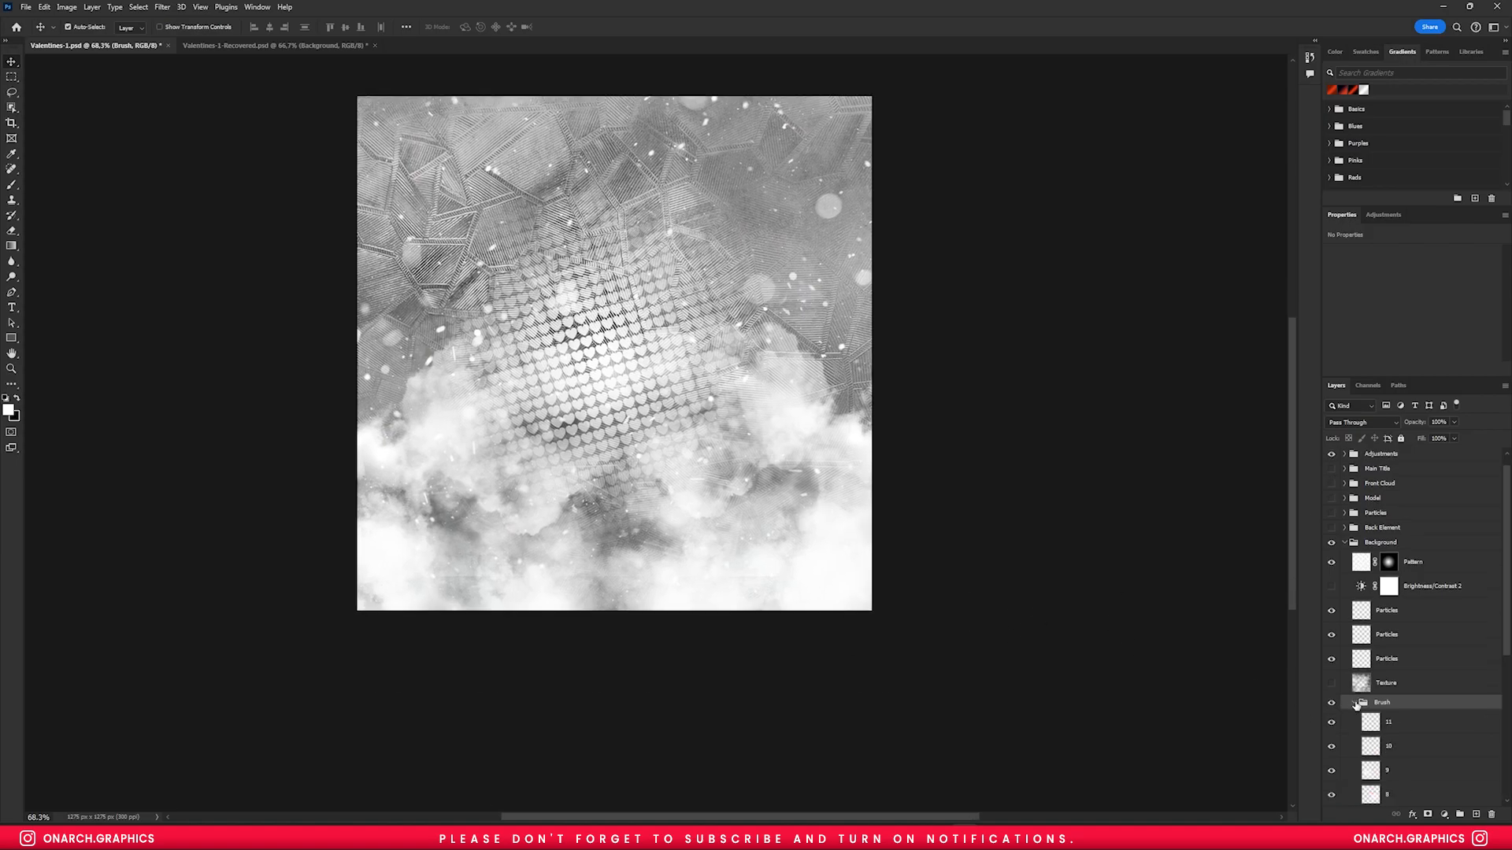
- Show cloud layers 3, 5 and 6–11 in the Brush group and nudge layers 6–11 into place
{"action": "scroll", "coordinate": [1410, 630], "scroll_direction": "down", "scroll_amount": 1}
{"action": "left_click", "coordinate": [1330, 735]}
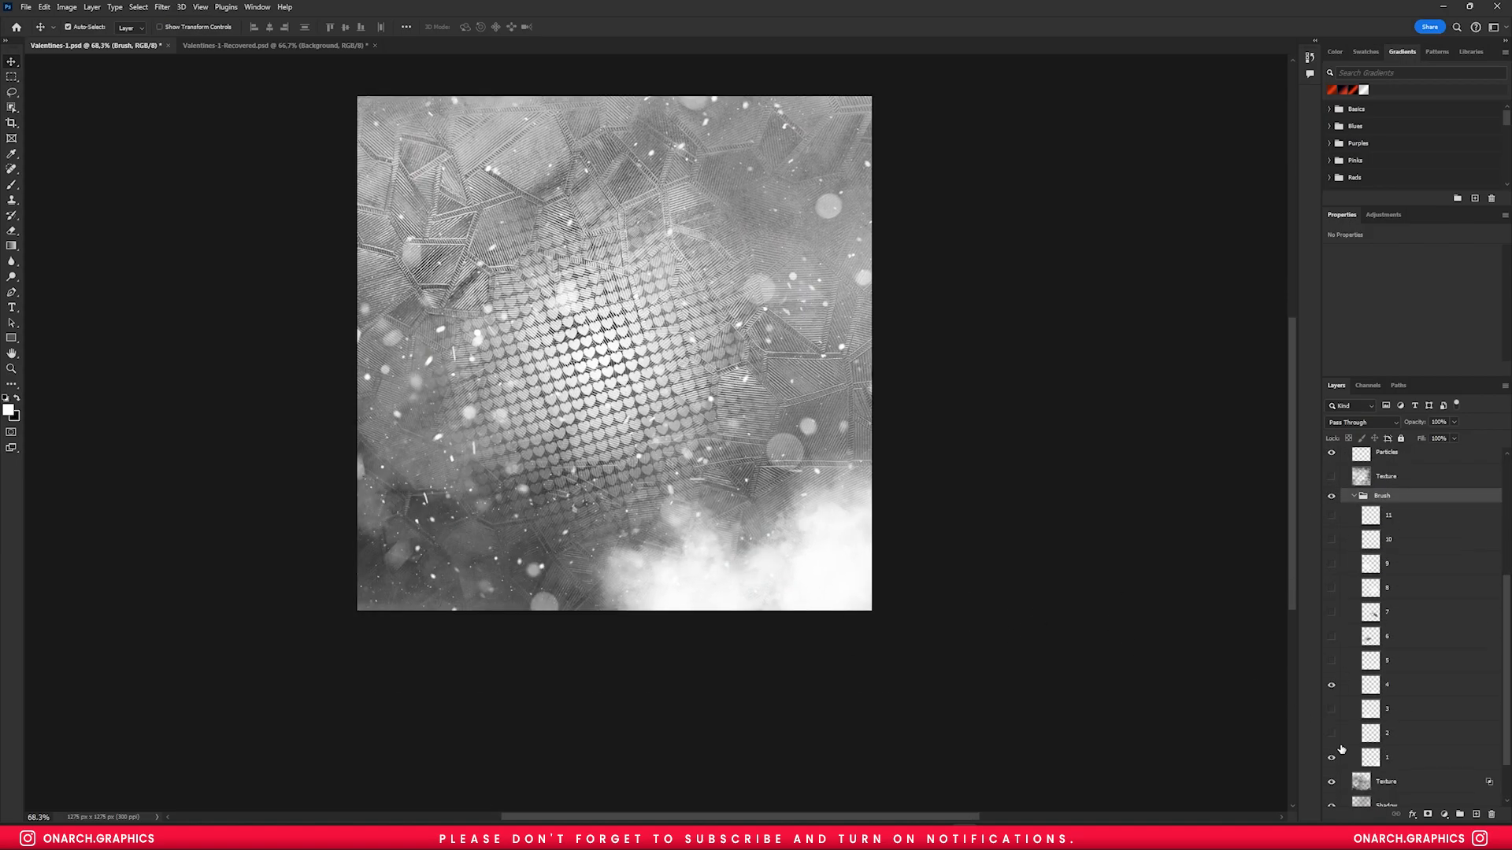
{"action": "left_click", "coordinate": [1330, 709]}
{"action": "left_click", "coordinate": [1398, 685]}
{"action": "left_click", "coordinate": [1408, 759], "text": "shift"}
{"action": "left_click", "coordinate": [1330, 662]}
{"action": "left_click", "coordinate": [1371, 661]}
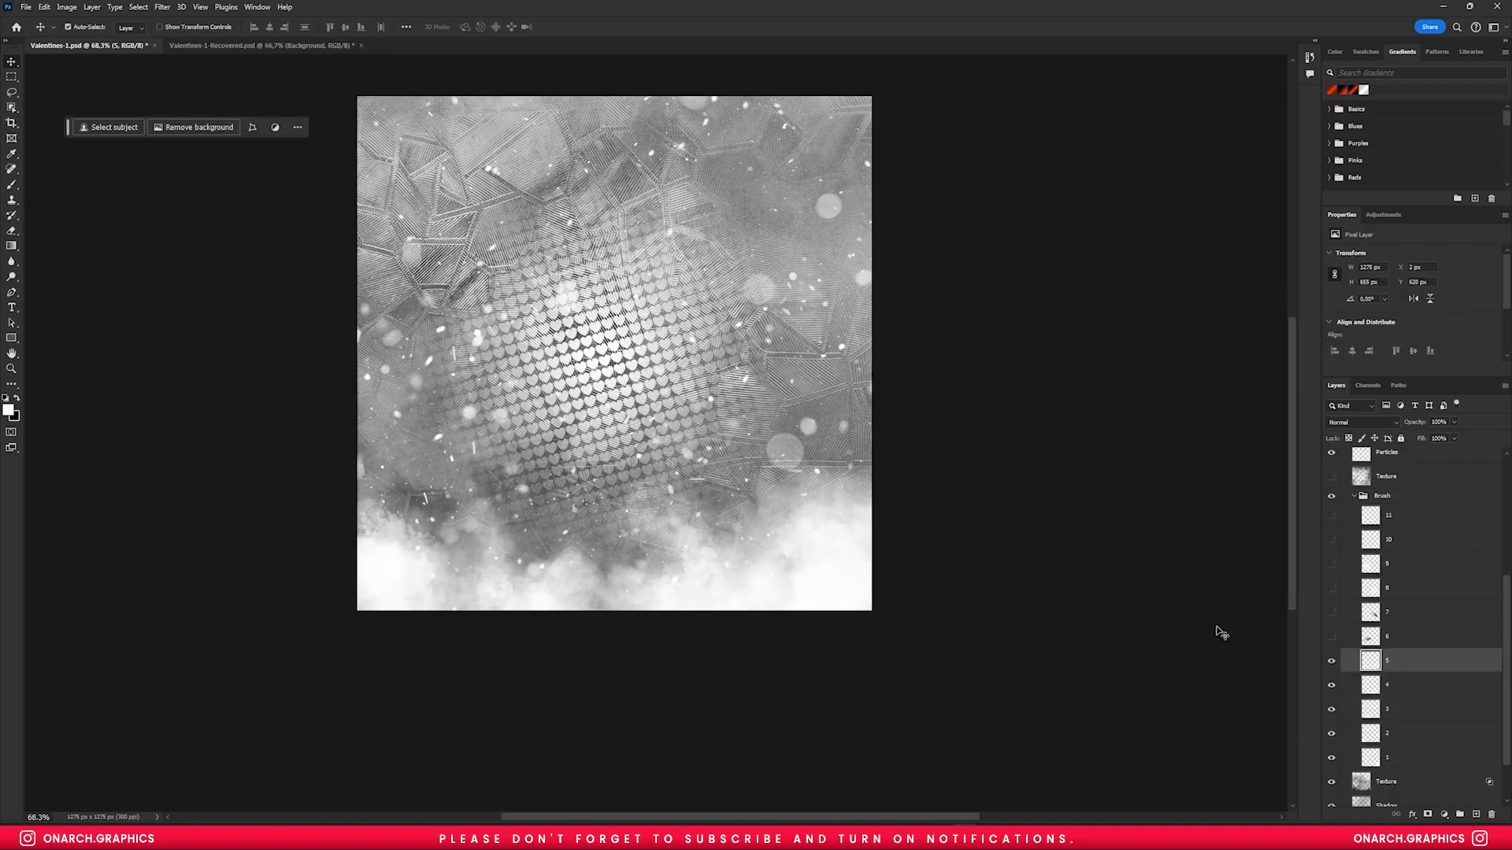
{"action": "left_click_drag", "start_coordinate": [1330, 636], "coordinate": [1330, 515]}
{"action": "left_click", "coordinate": [1397, 516]}
{"action": "left_click", "coordinate": [1392, 639], "text": "shift"}
{"action": "mouse_move", "coordinate": [712, 484]}
{"action": "left_mouse_down"}
{"action": "mouse_move", "coordinate": [729, 550]}
{"action": "mouse_move", "coordinate": [708, 481]}
{"action": "left_mouse_up"}
{"action": "left_click", "coordinate": [1412, 460], "text": "ctrl"}
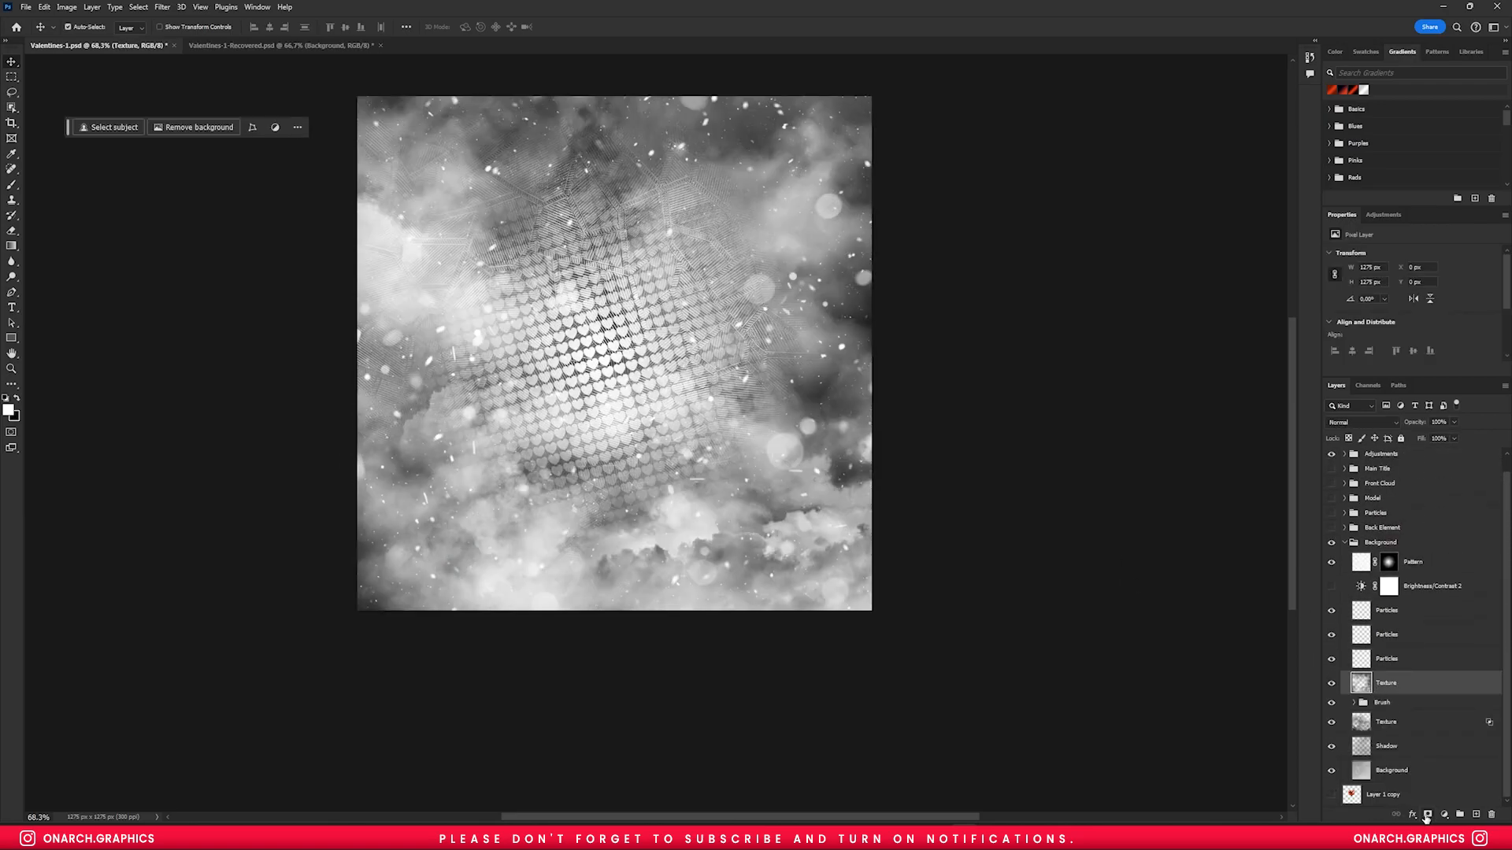
- Add a layer mask to the Texture layer and show the Texture pattern on the canvas
{"action": "right_click", "coordinate": [463, 480]}
{"action": "left_click", "coordinate": [674, 359]}
{"action": "left_click", "coordinate": [674, 360]}
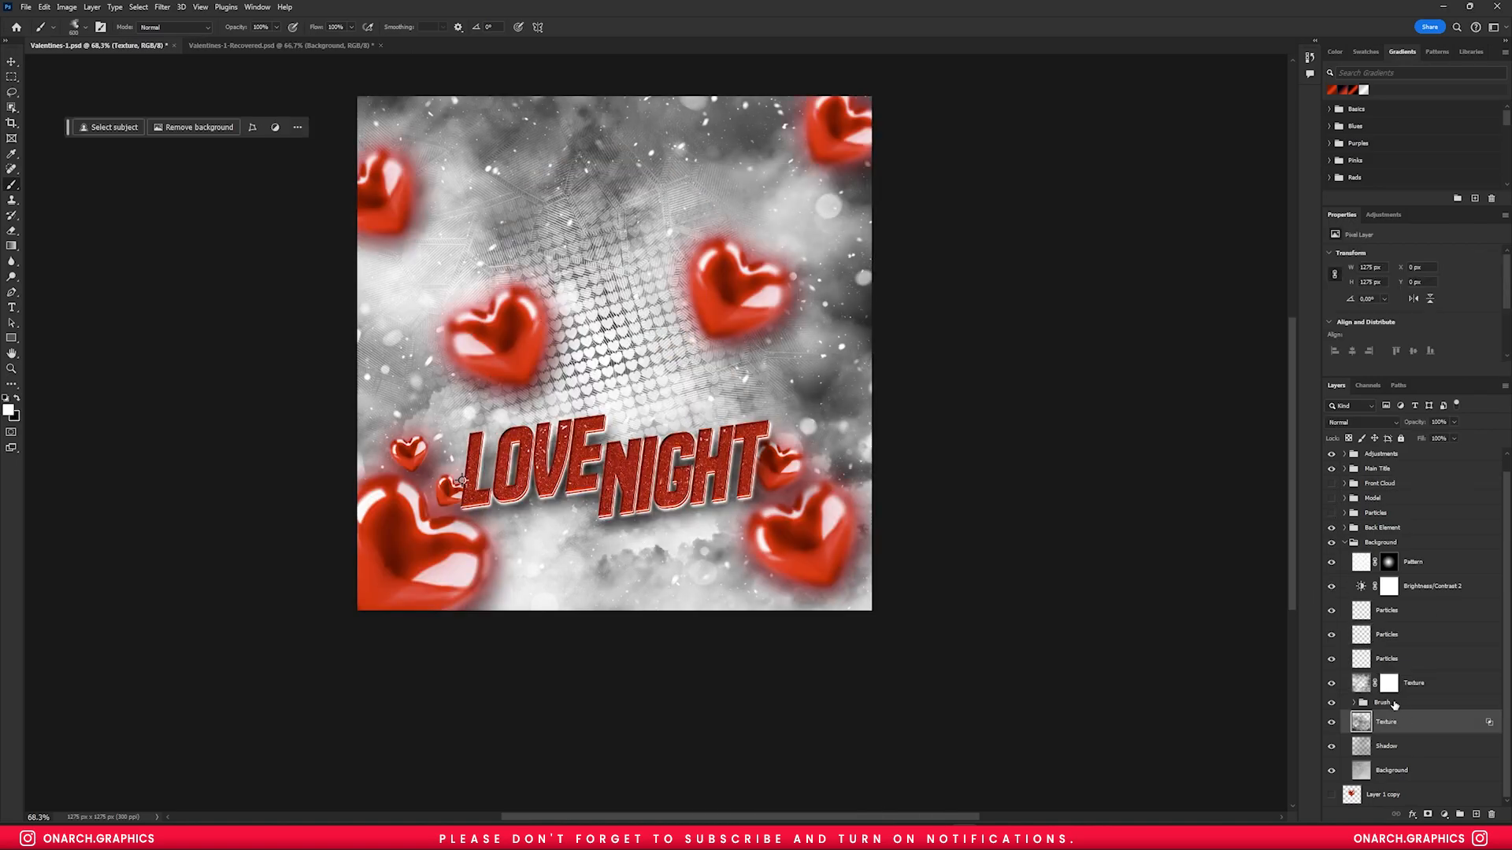
{"action": "left_click", "coordinate": [1389, 683]}
{"action": "key", "text": "x"}
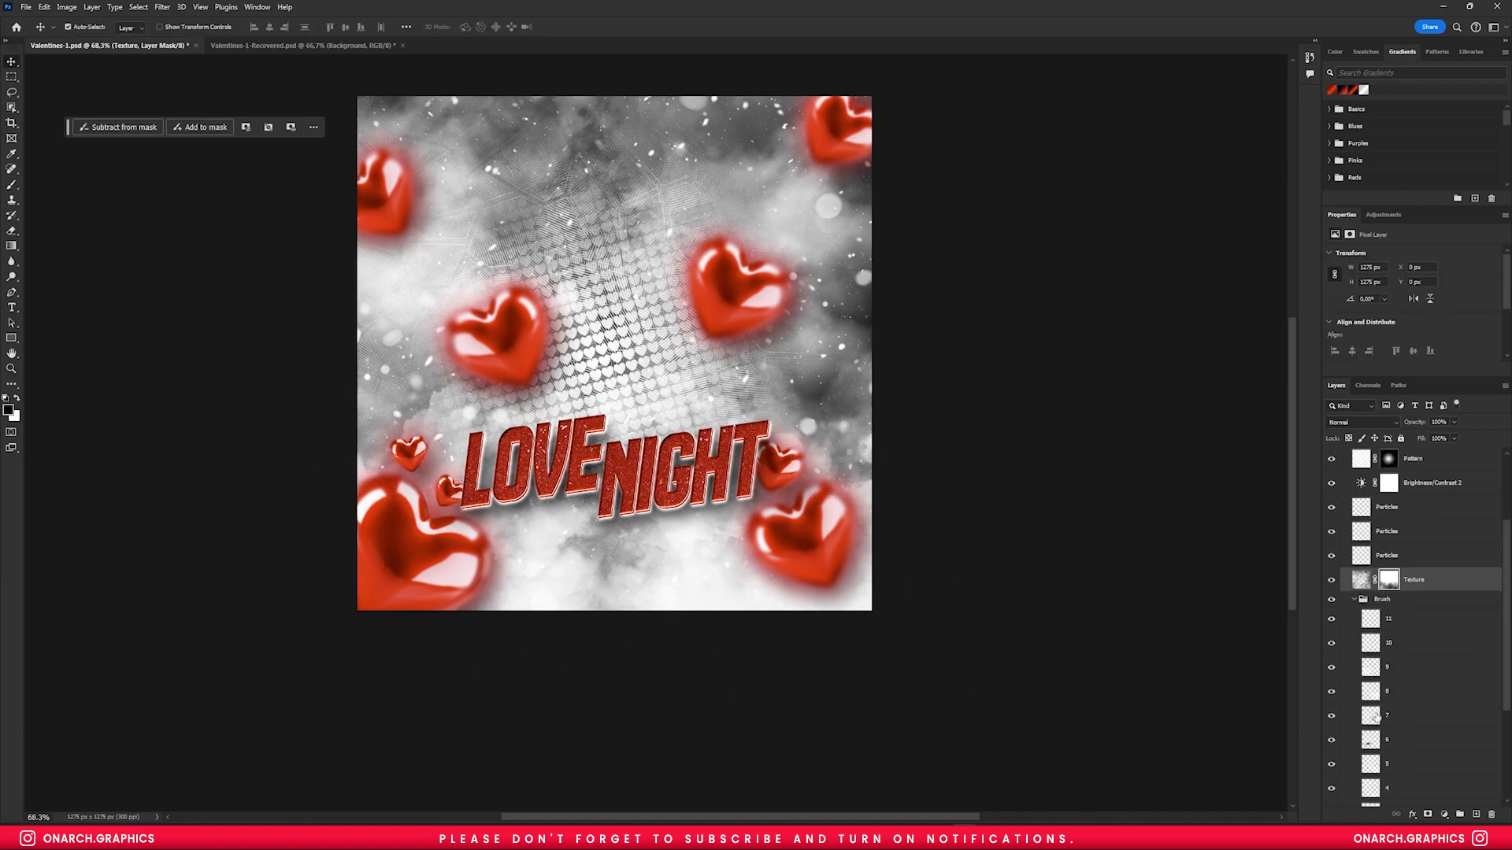
{"action": "left_click", "coordinate": [1387, 603]}
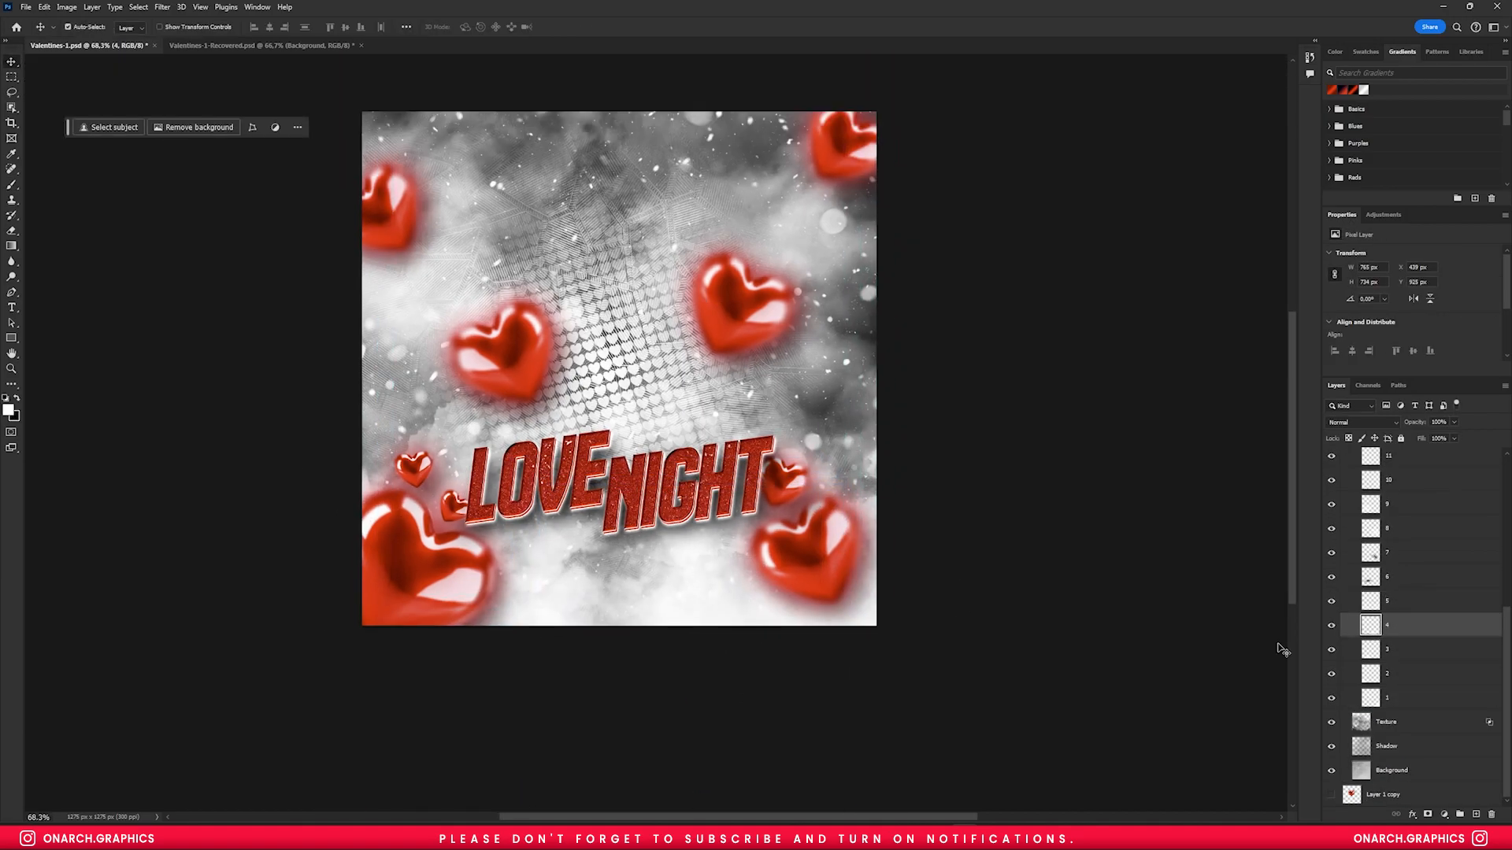
{"action": "left_click", "coordinate": [1331, 564]}
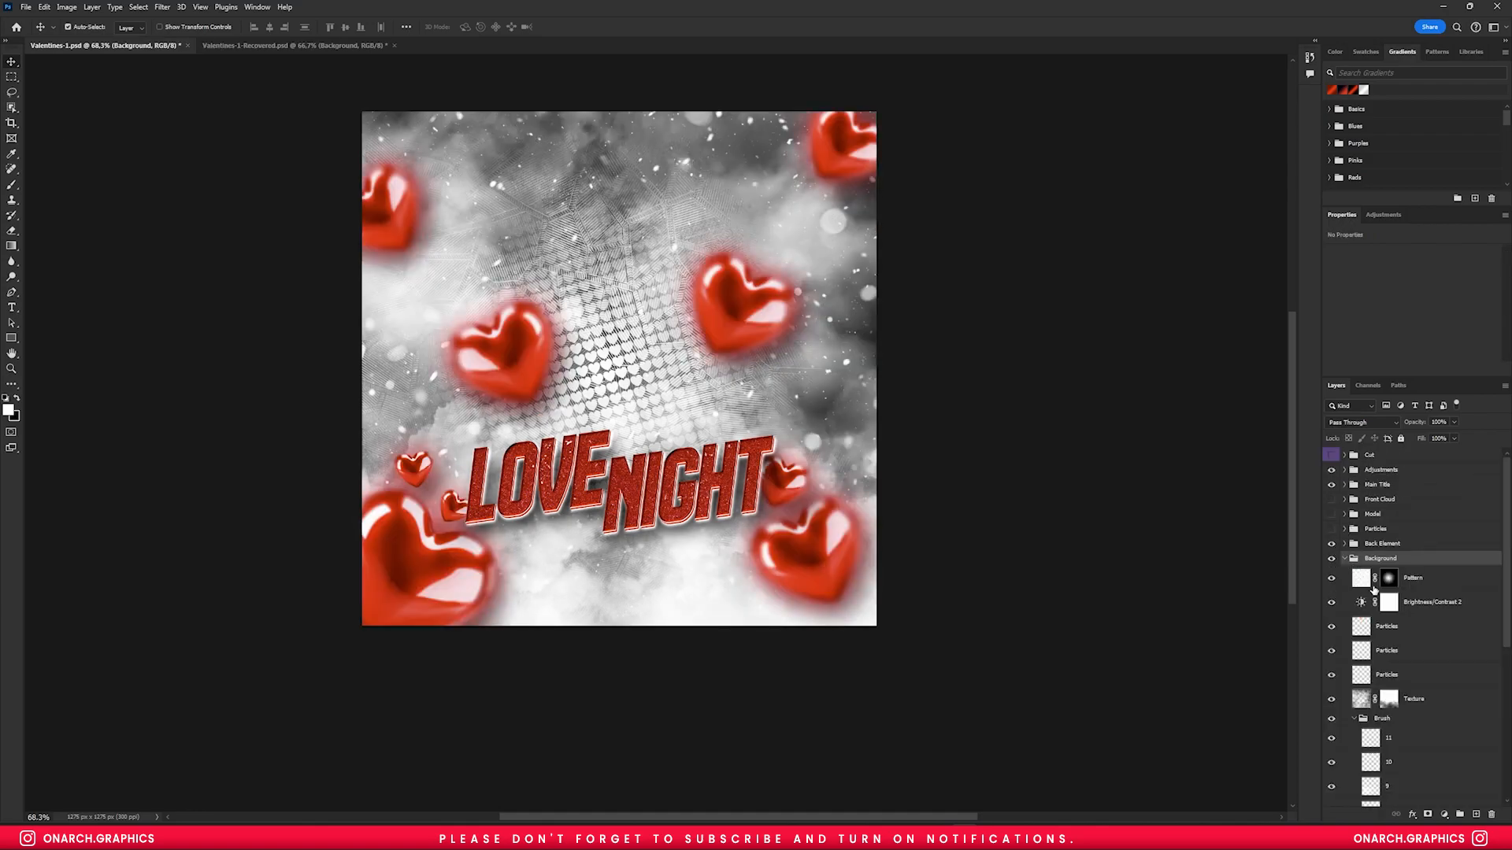
- Reveal the Particles group's specks over the hearts
{"action": "scroll", "coordinate": [1388, 671], "scroll_direction": "down", "scroll_amount": 2}
{"action": "scroll", "coordinate": [1388, 671], "scroll_direction": "down", "scroll_amount": 1}
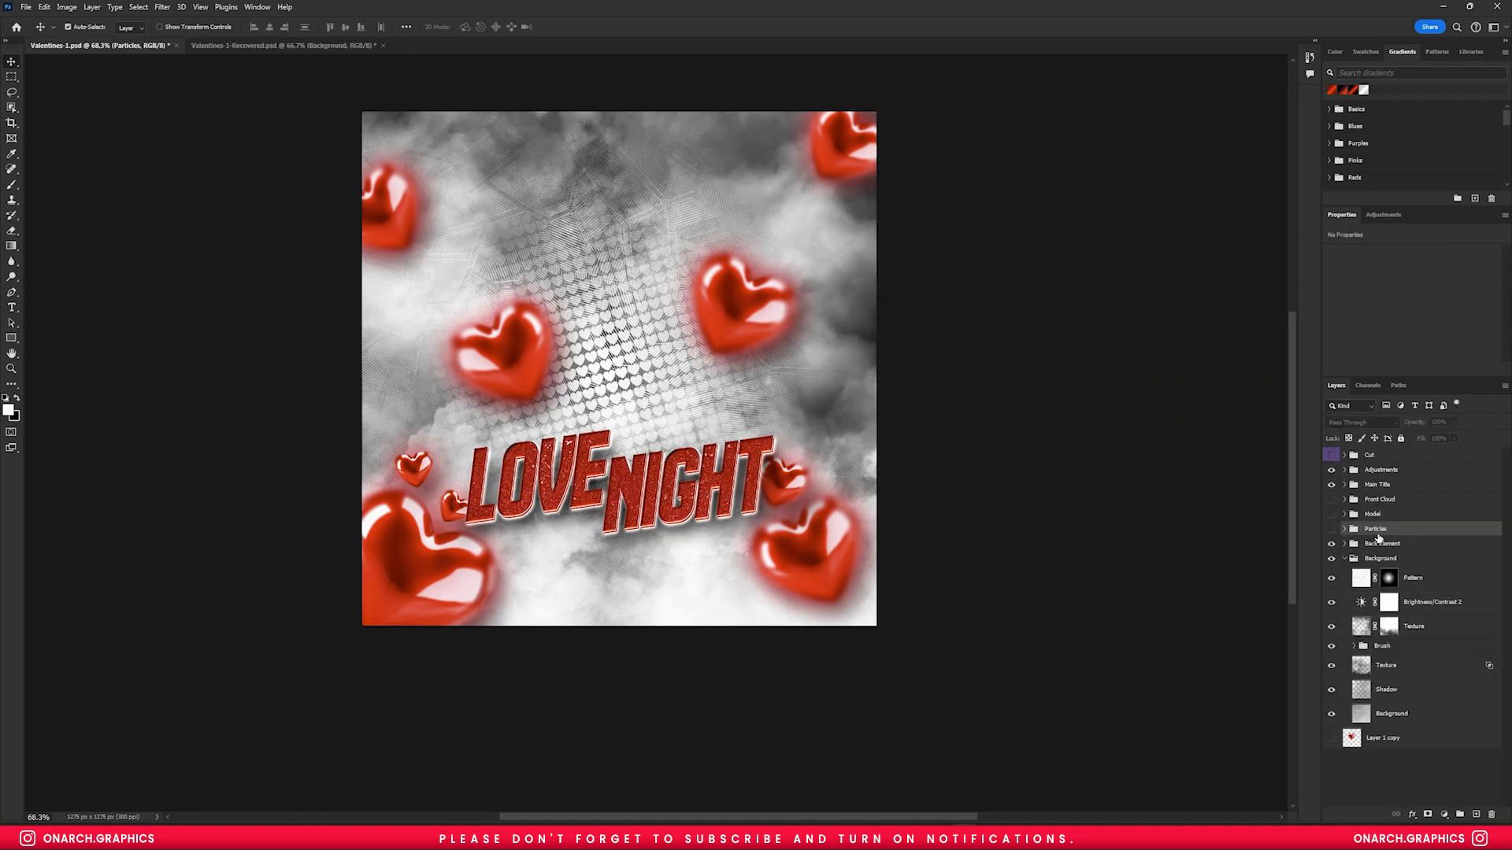
{"action": "left_click", "coordinate": [1331, 548]}
{"action": "left_click", "coordinate": [1344, 528]}
- Rotate the layer 9 cloud about -23° and shift it to the right
{"action": "left_click", "coordinate": [1353, 646]}
{"action": "double_click", "coordinate": [1332, 646]}
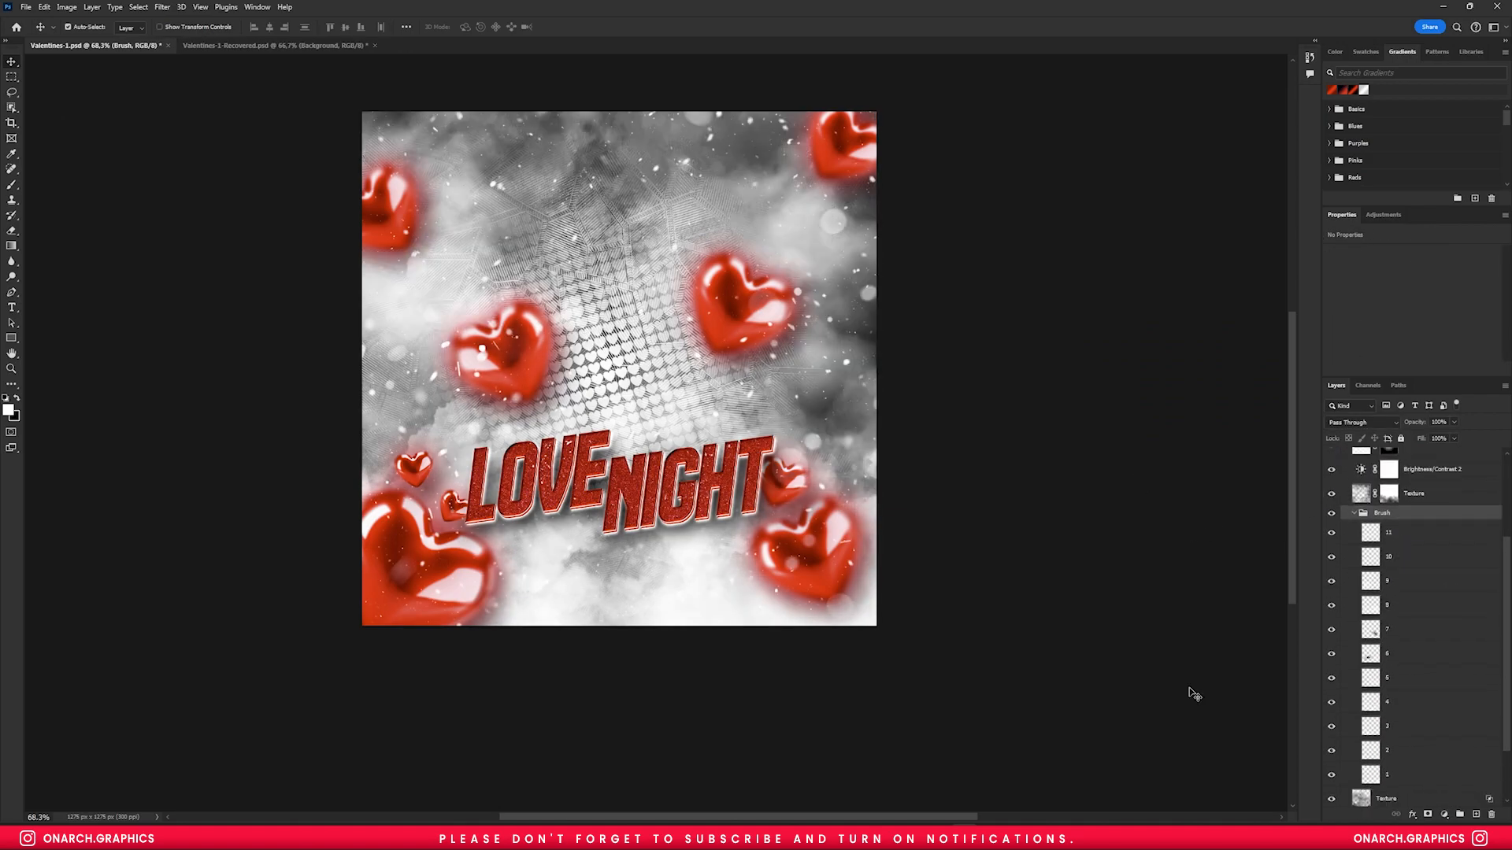
{"action": "left_click", "coordinate": [1389, 584]}
{"action": "left_click", "coordinate": [1332, 581]}
{"action": "left_click", "coordinate": [1331, 581]}
{"action": "key", "text": "ctrl+t"}
{"action": "left_click_drag", "start_coordinate": [732, 748], "coordinate": [775, 665]}
{"action": "left_click_drag", "start_coordinate": [581, 499], "coordinate": [608, 499]}
{"action": "key", "text": "Return"}
- Show cloud layer 5 again, then move and rotate the layer 8 cloud
{"action": "left_click", "coordinate": [1328, 629]}
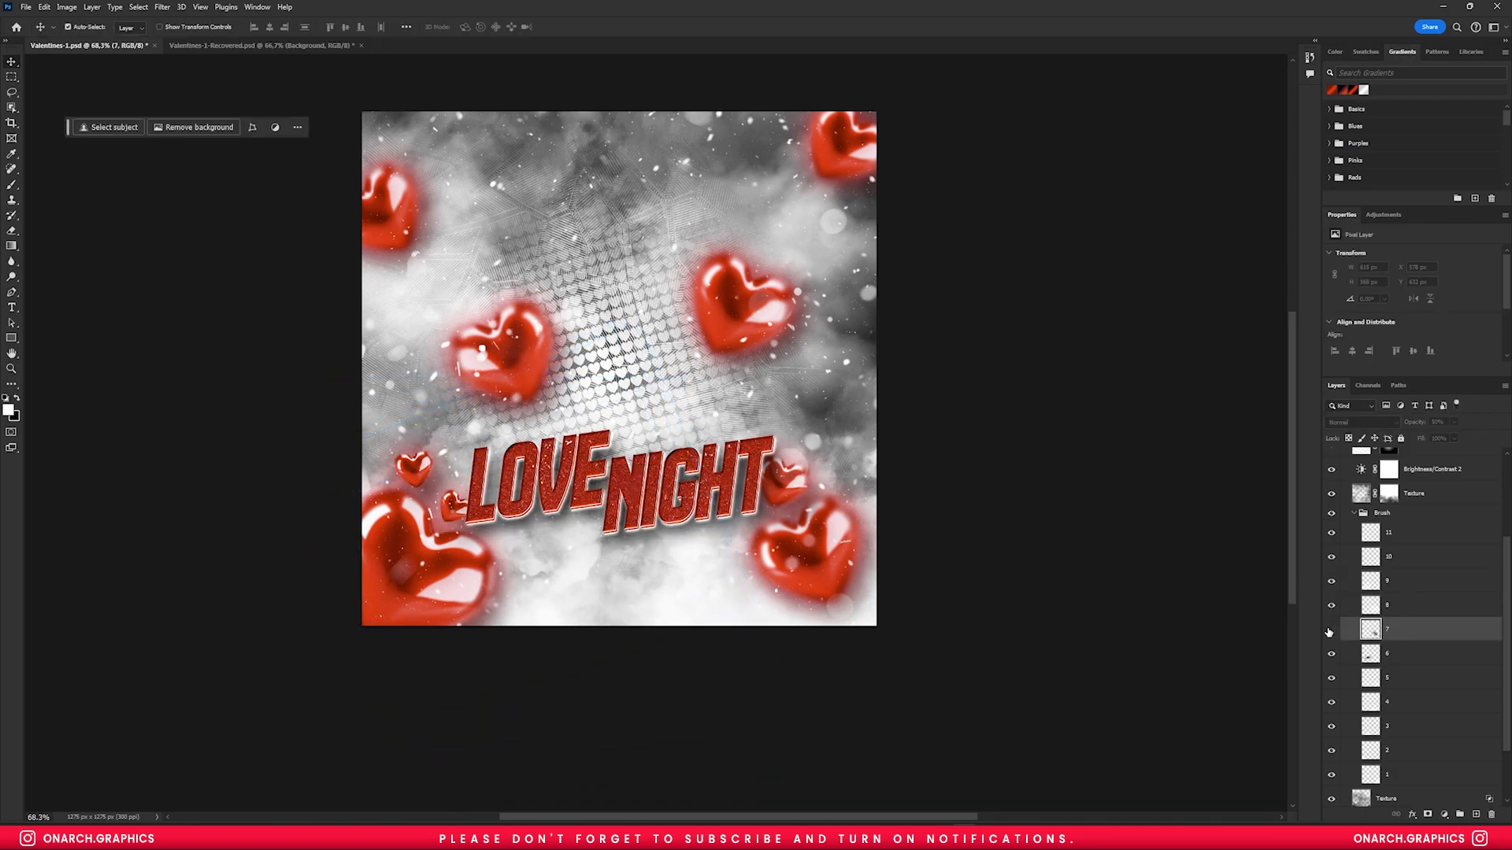
{"action": "left_click", "coordinate": [1330, 678]}
{"action": "left_click", "coordinate": [1332, 606]}
{"action": "left_click", "coordinate": [1331, 605]}
{"action": "left_click", "coordinate": [1332, 557]}
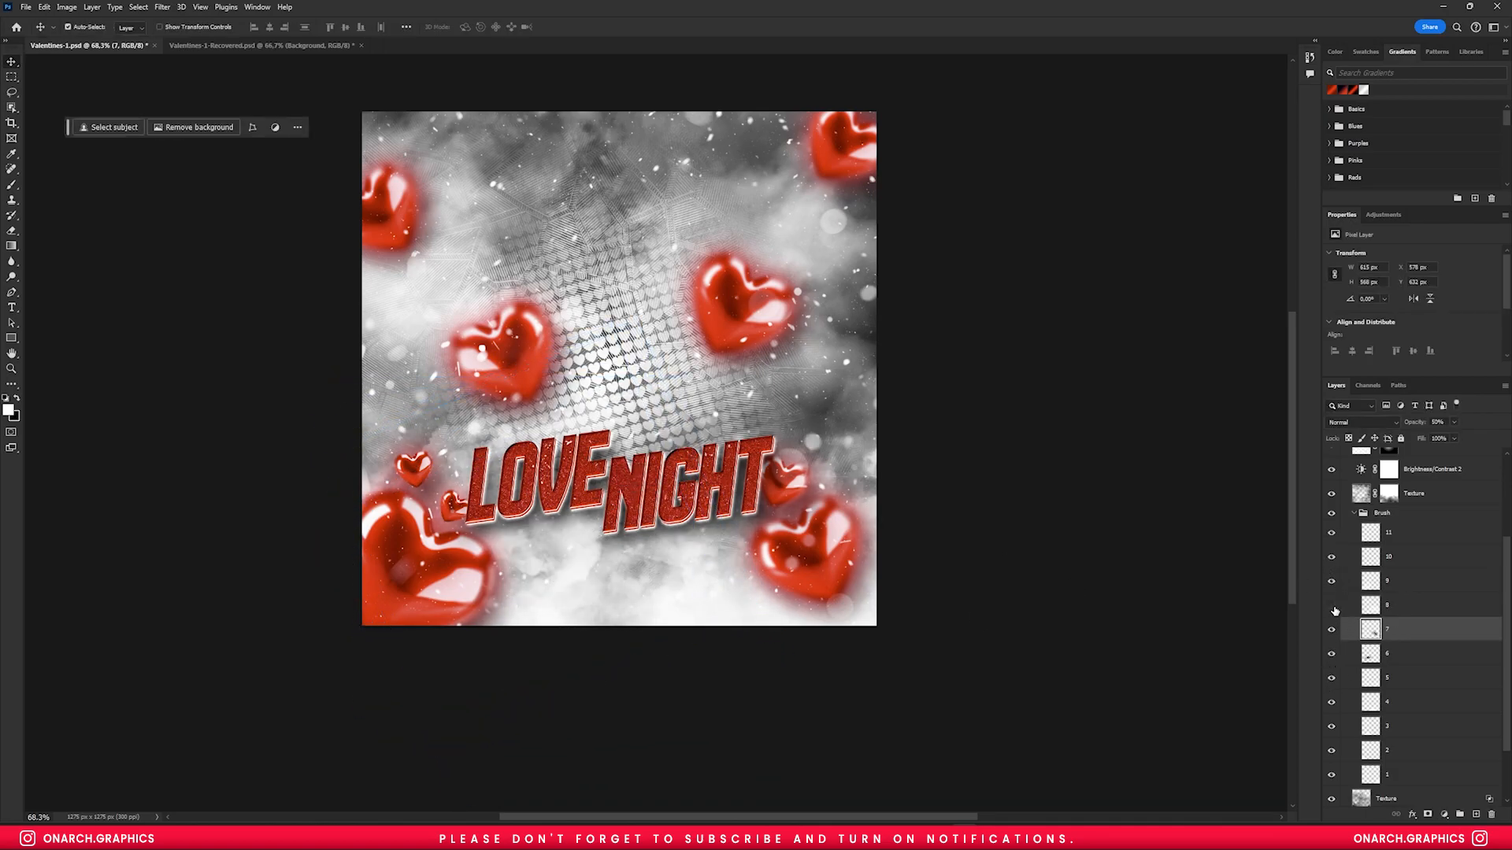
{"action": "left_click", "coordinate": [1331, 605]}
{"action": "left_click", "coordinate": [1388, 605]}
{"action": "key", "text": "ctrl+t"}
{"action": "left_click_drag", "start_coordinate": [946, 487], "coordinate": [948, 533]}
{"action": "left_click_drag", "start_coordinate": [844, 532], "coordinate": [789, 546]}
{"action": "key", "text": "Return"}
{"action": "left_click", "coordinate": [1353, 513]}
{"action": "left_click", "coordinate": [1344, 558]}
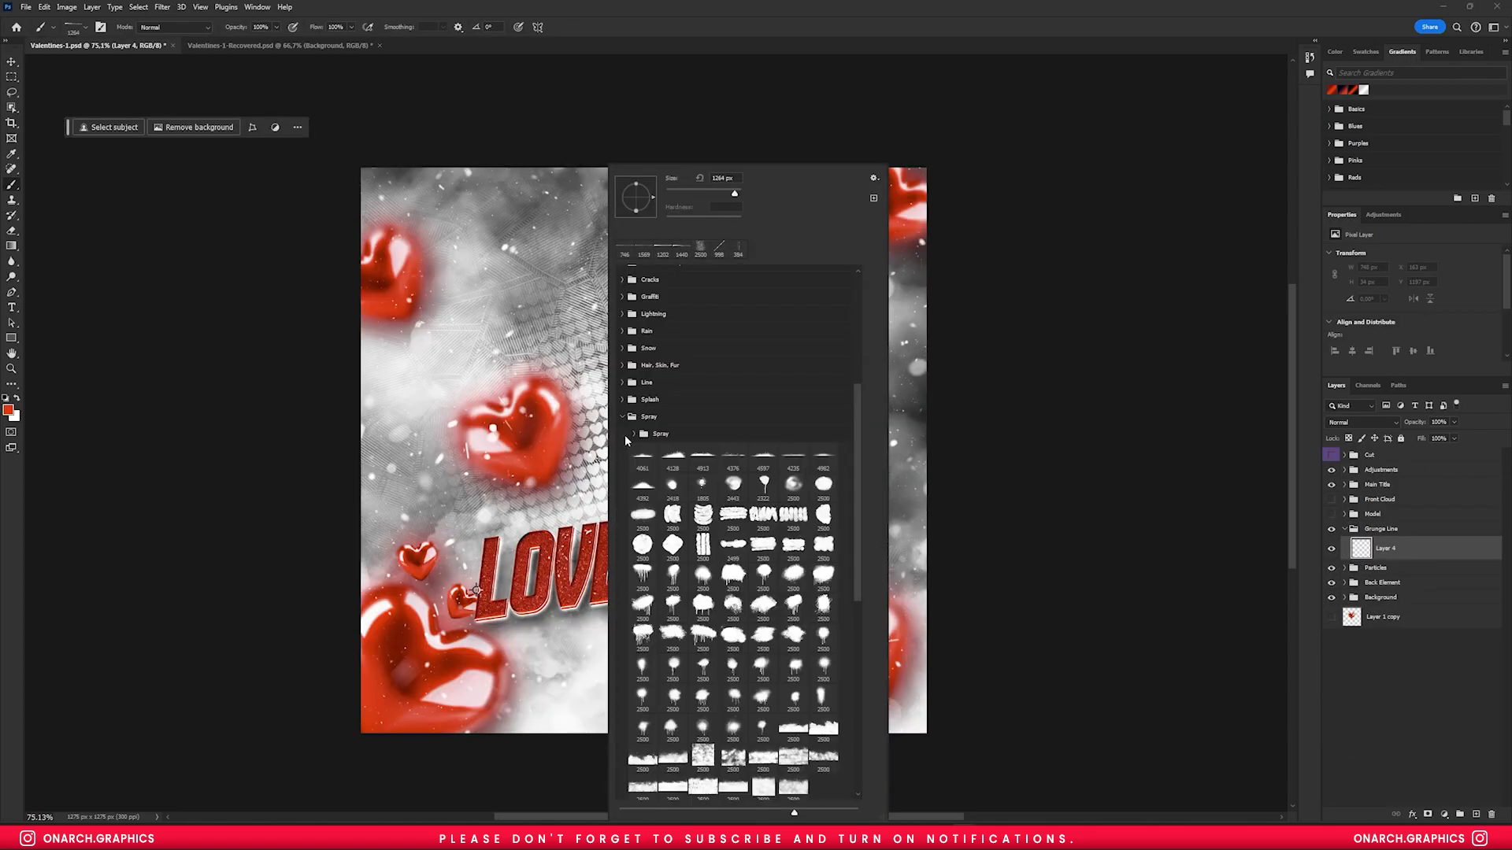
- Stamp a white grunge speckle strip with a roughly 1536 px brush and shift it to the right edge
{"action": "key", "text": "Escape"}
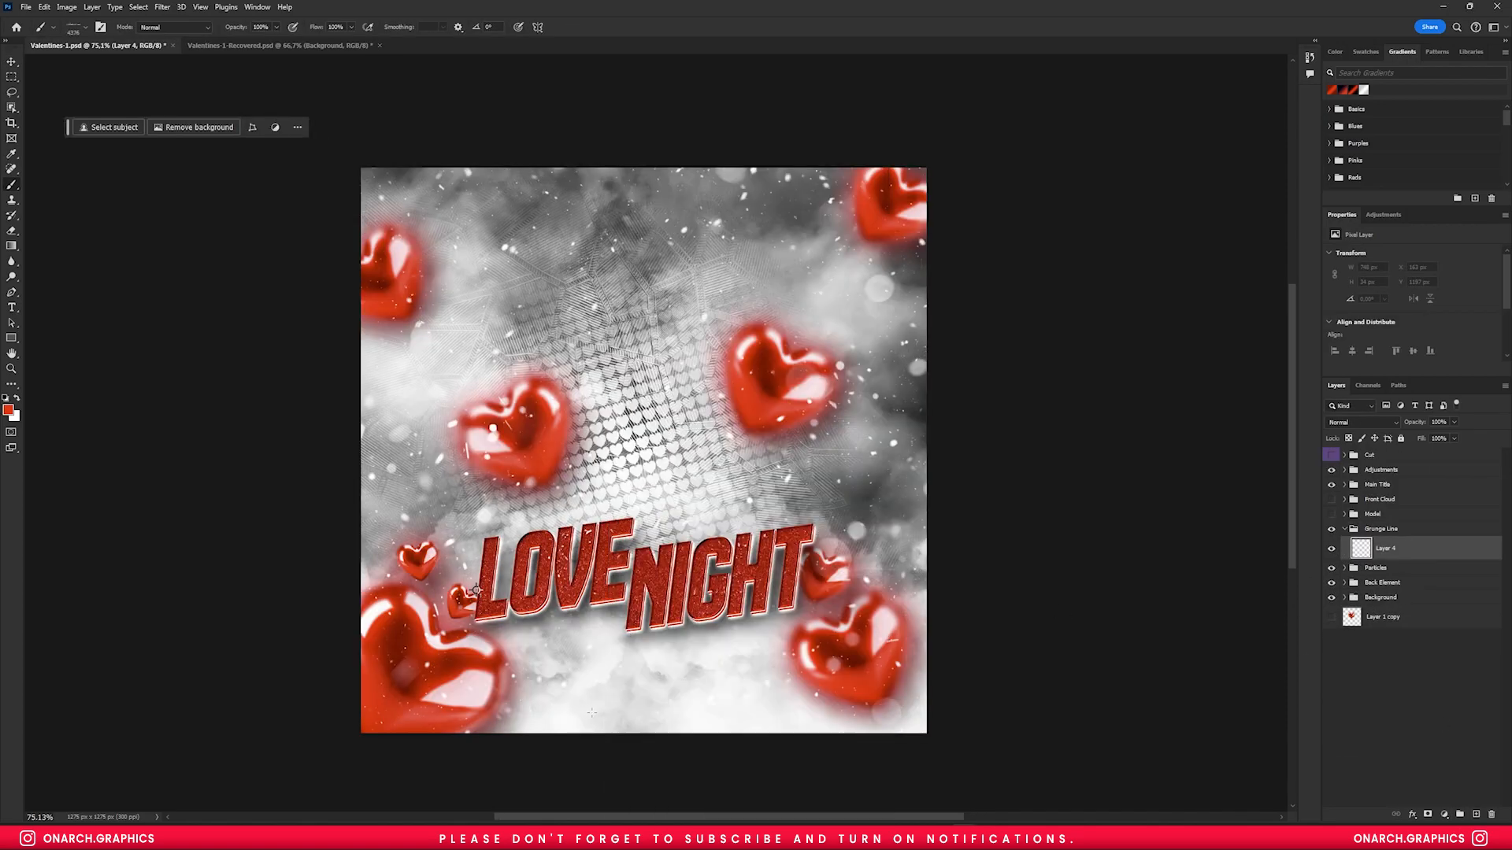
{"action": "left_click_drag", "start_coordinate": [692, 689], "coordinate": [606, 693]}
{"action": "left_click", "coordinate": [614, 705]}
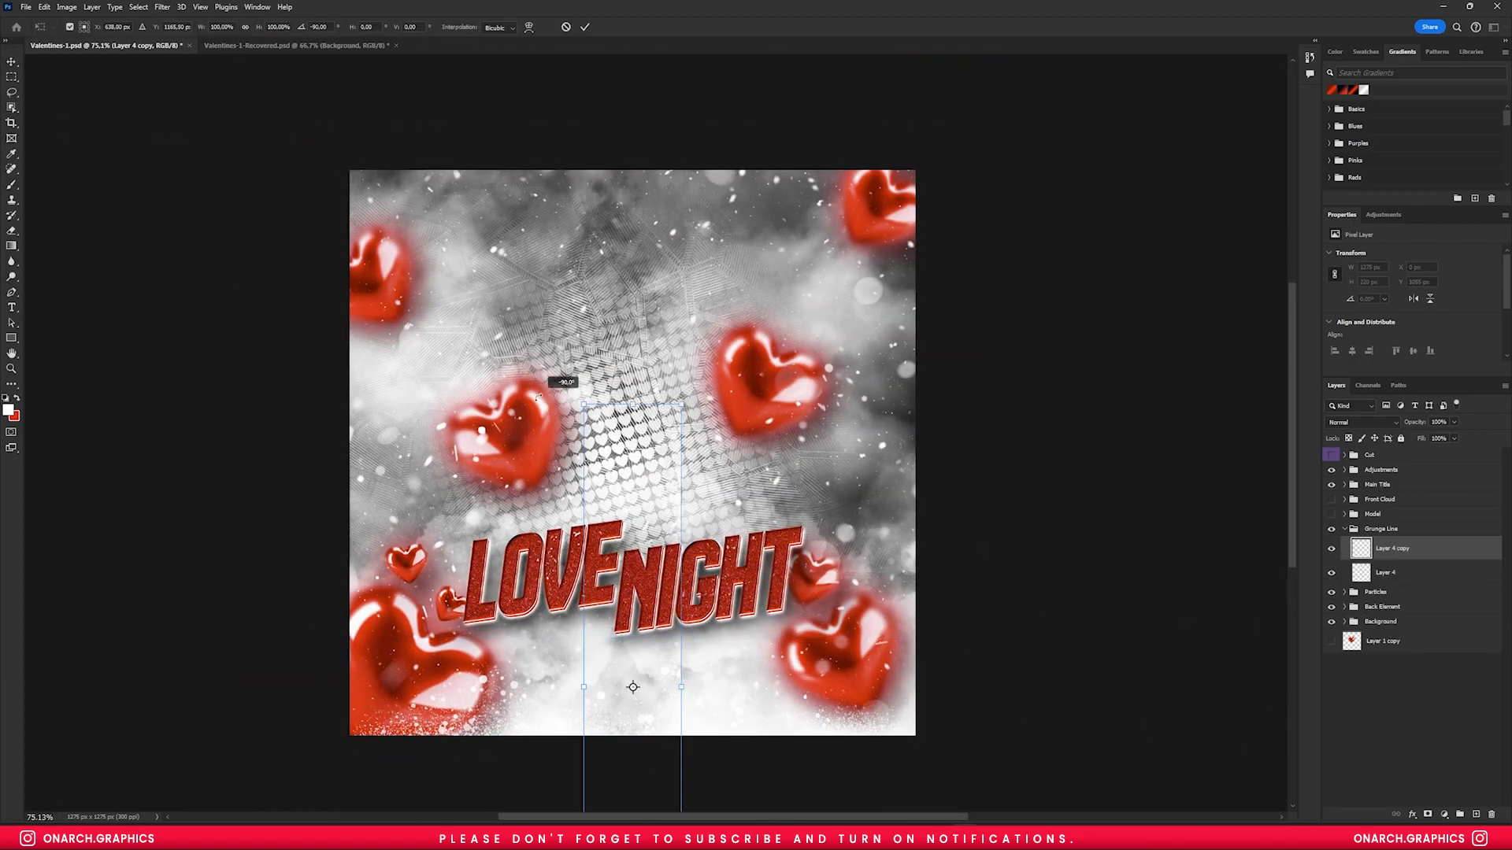
{"action": "key", "text": "Return"}
{"action": "left_click_drag", "start_coordinate": [903, 446], "coordinate": [916, 446]}
- Duplicate the speckle strip, flip the copy, and move it to the left edge
{"action": "key", "text": "ctrl+j"}
{"action": "key", "text": "ctrl+t"}
{"action": "left_click", "coordinate": [82, 127]}
{"action": "key", "text": "Return"}
{"action": "key", "text": "ctrl+a"}
{"action": "left_click", "coordinate": [253, 27]}
{"action": "key", "text": "ctrl+d"}
{"action": "left_click_drag", "start_coordinate": [381, 399], "coordinate": [369, 398]}
- Add a third strip rotated horizontal, centred and aligned to the top edge
{"action": "key", "text": "ctrl+j"}
{"action": "key", "text": "ctrl+t"}
{"action": "left_click_drag", "start_coordinate": [457, 323], "coordinate": [519, 504]}
{"action": "key", "text": "Return"}
{"action": "key", "text": "ctrl+a"}
{"action": "left_click", "coordinate": [269, 27]}
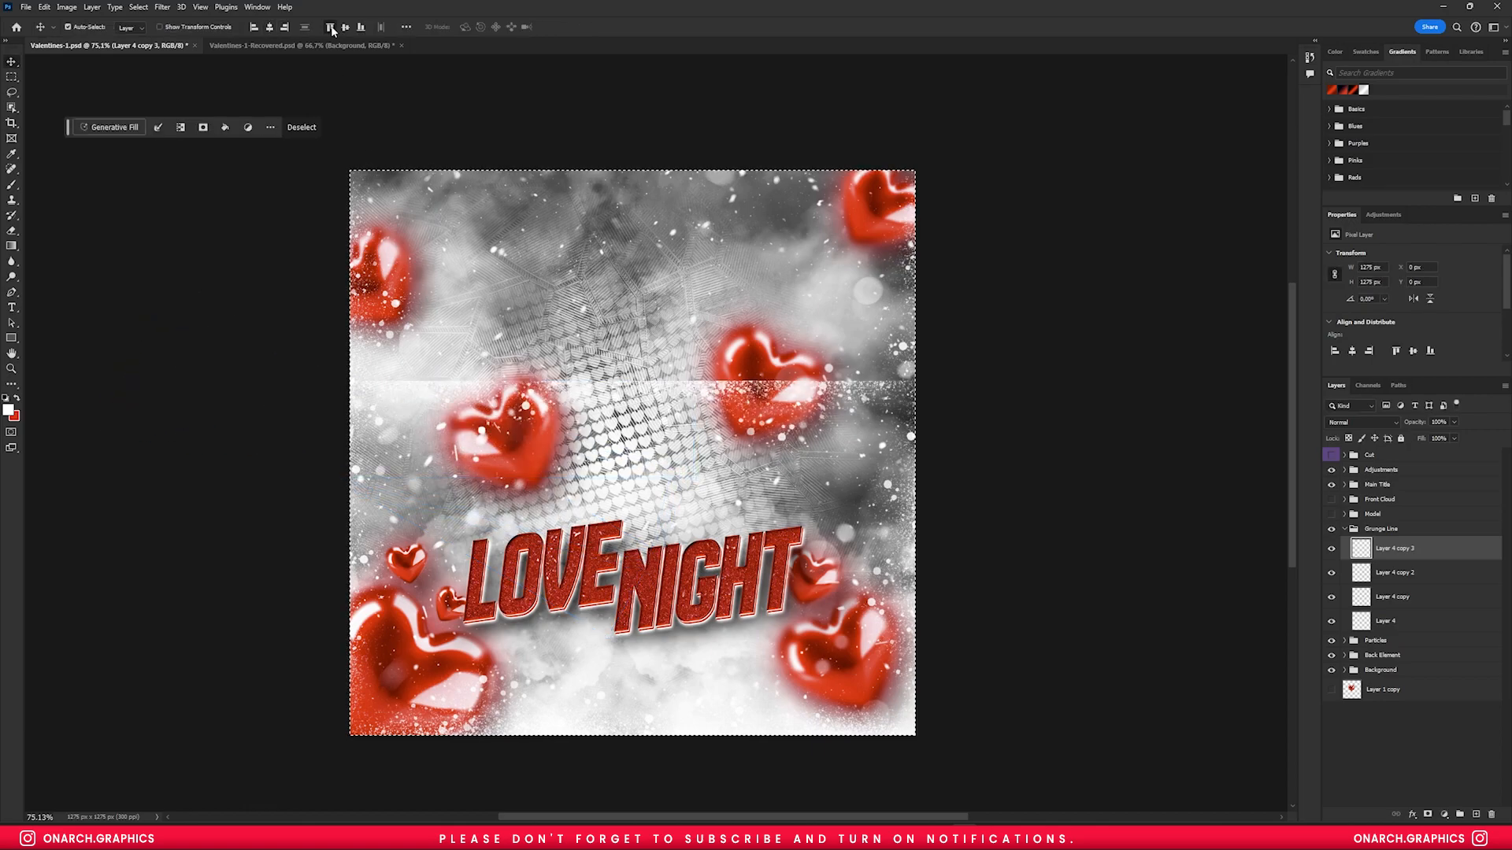
{"action": "left_click", "coordinate": [329, 26]}
{"action": "key", "text": "ctrl+d"}
- Rename the four grunge layers in the Border group to 1, 2, 3 and 4
{"action": "double_click", "coordinate": [1386, 621]}
{"action": "type", "text": "1"}
{"action": "key", "text": "Tab"}
{"action": "type", "text": "2"}
{"action": "key", "text": "Tab"}
{"action": "type", "text": "3"}
{"action": "key", "text": "Tab"}
{"action": "type", "text": "4"}
{"action": "key", "text": "Tab"}
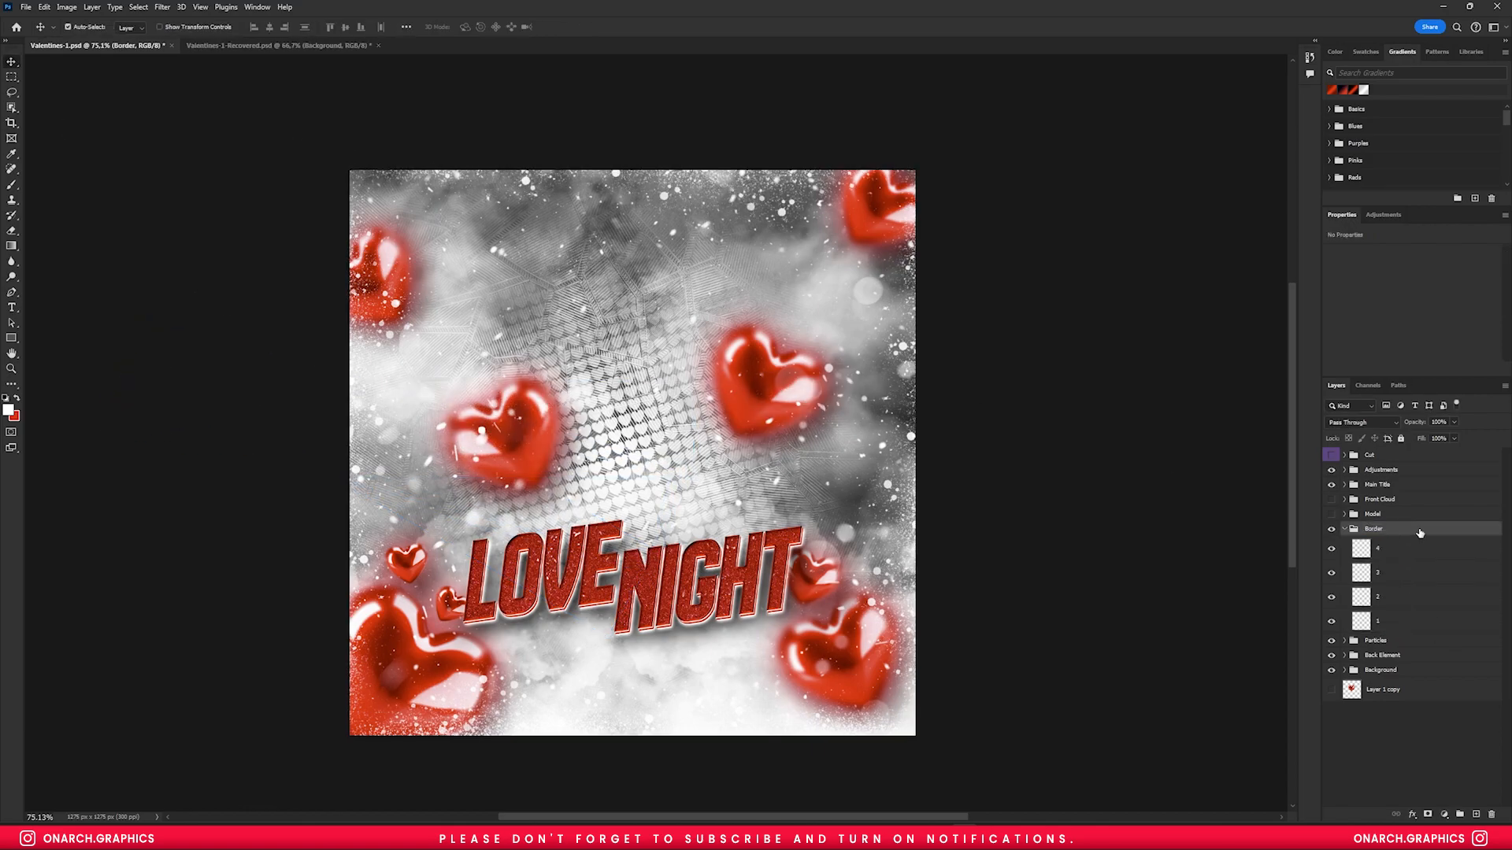
{"action": "key", "text": "t"}
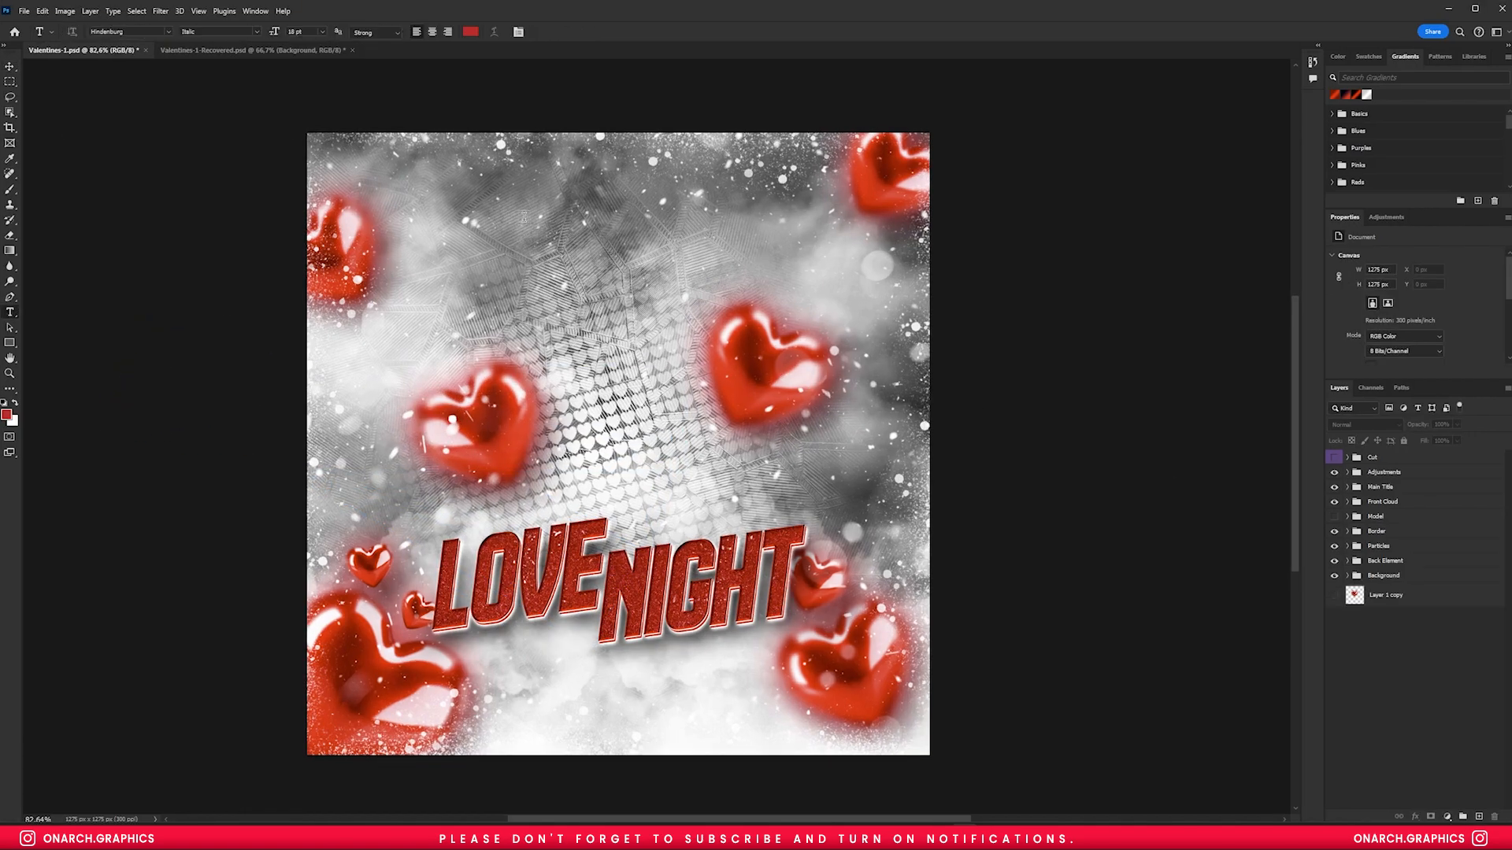
{"action": "left_click", "coordinate": [525, 219]}
- Type 'ZENBRA PRESENTS' near the top and set it in Archivo at 6 pt
{"action": "type", "text": "ZENBRA PRESETS"}
{"action": "key", "text": "ctrl+a"}
{"action": "type", "text": "ZENNRA PRESENTS"}
{"action": "key", "text": "ctrl+a"}
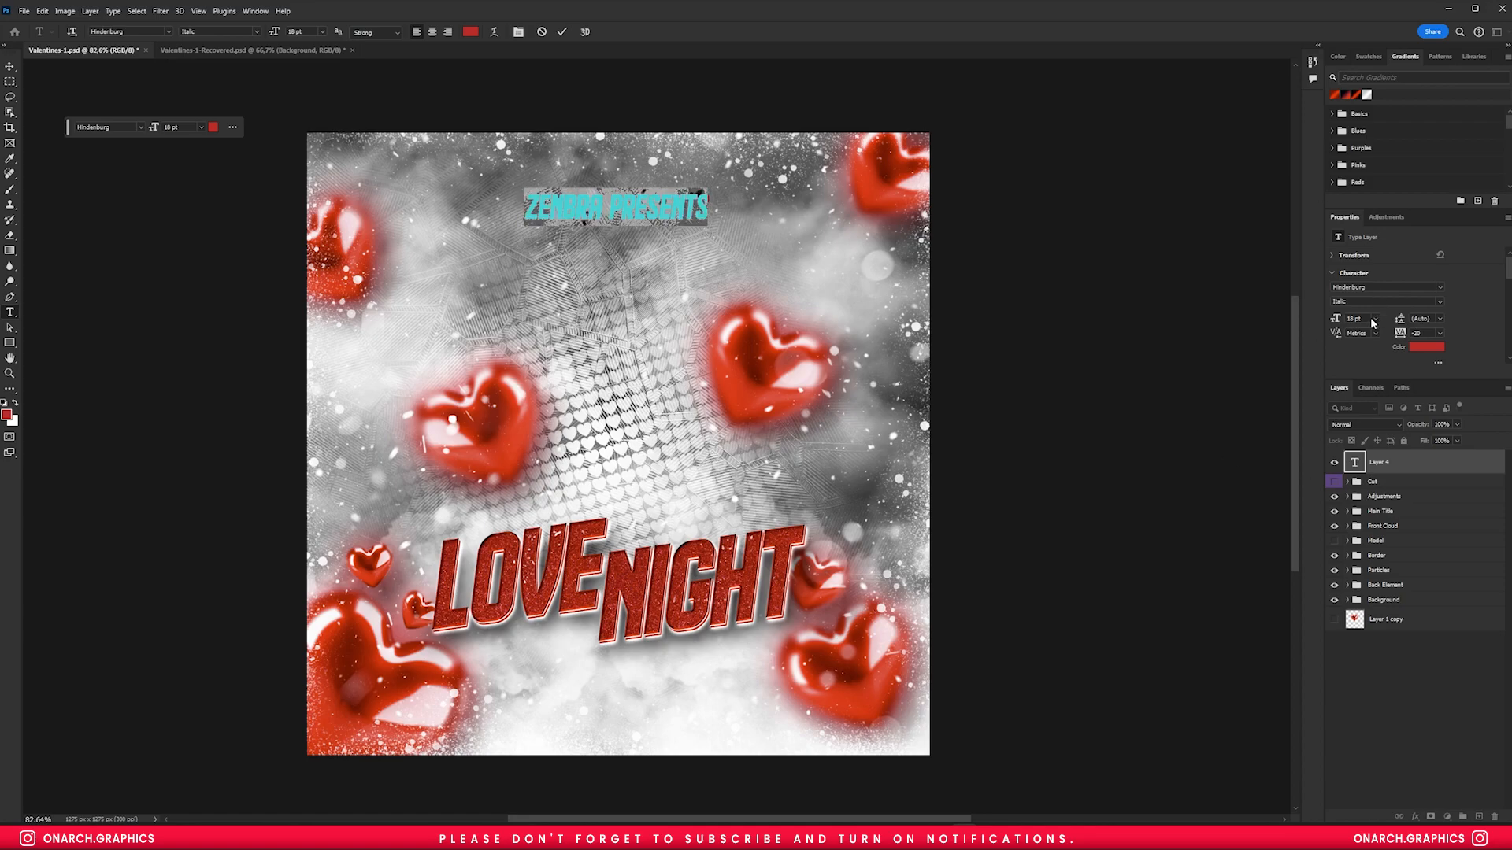
{"action": "type", "text": "archivo"}
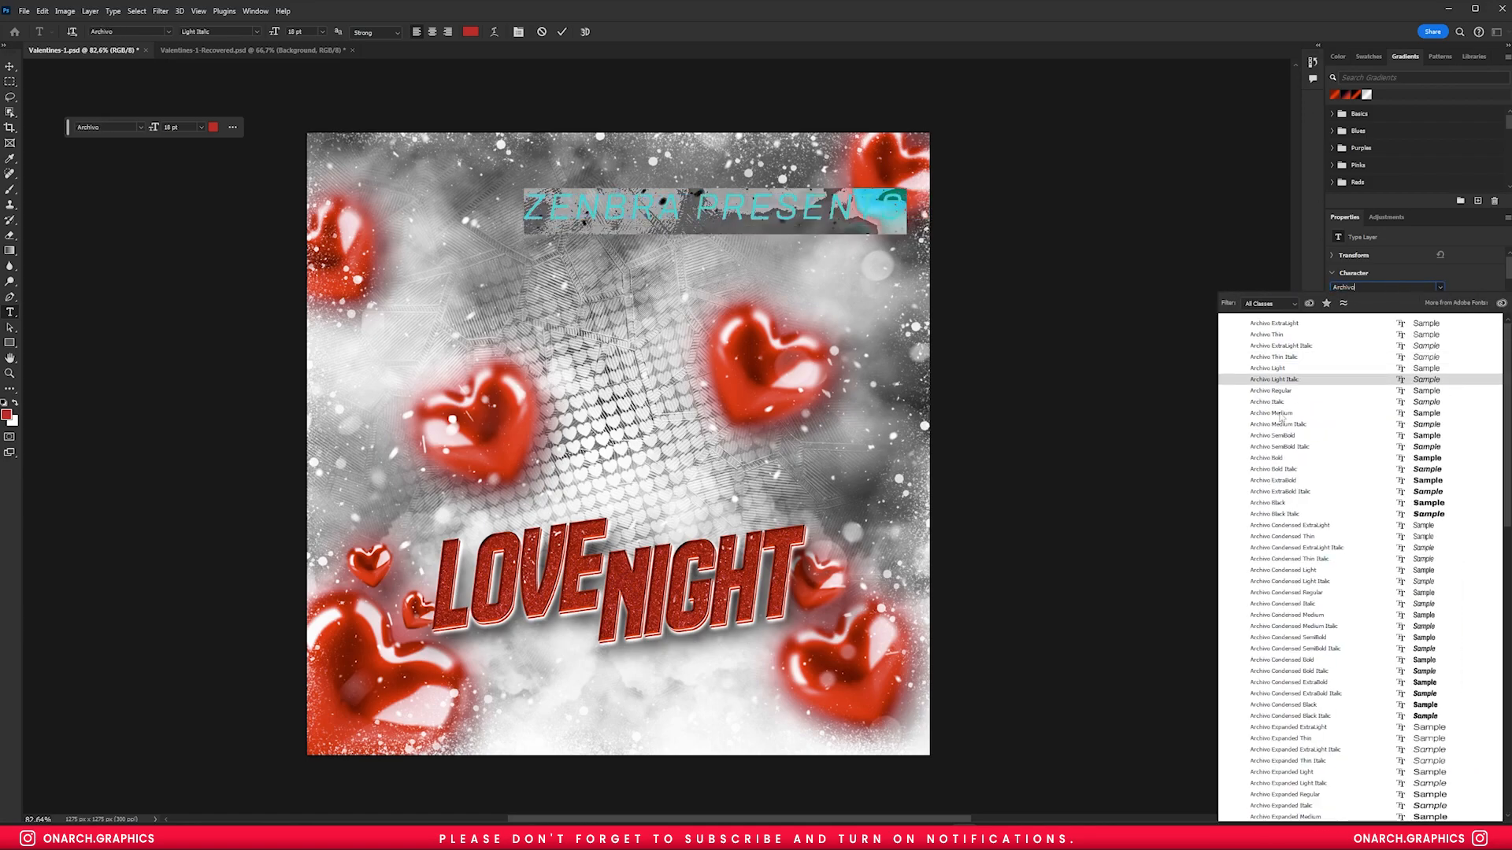
{"action": "left_click", "coordinate": [1339, 379]}
{"action": "left_click", "coordinate": [1363, 319]}
{"action": "type", "text": "6"}
{"action": "key", "text": "Return"}
- Make the line white, add 'CLUB' in front, and switch to ExtraBold Italic
{"action": "left_click", "coordinate": [10, 67]}
{"action": "left_click", "coordinate": [1426, 347]}
{"action": "left_click", "coordinate": [976, 254]}
{"action": "key", "text": "Return"}
{"action": "double_click", "coordinate": [608, 215]}
{"action": "type", "text": "CLUB"}
{"action": "key", "text": "ctrl+a"}
{"action": "left_click", "coordinate": [1439, 302]}
{"action": "left_click", "coordinate": [1378, 390]}
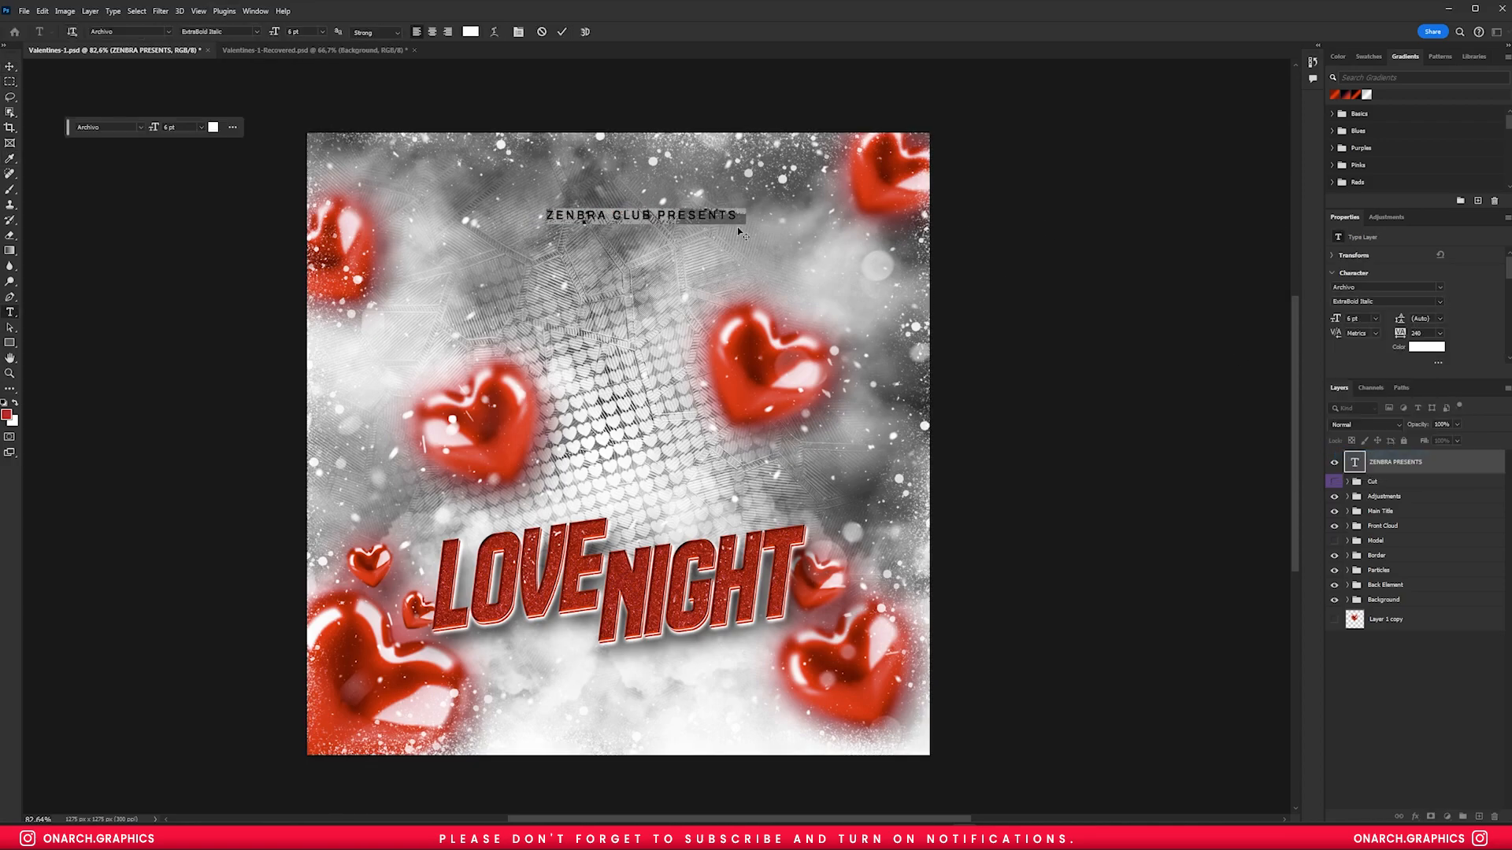
{"action": "left_click", "coordinate": [10, 66]}
- Widen the headline tracking to 500 and centre it horizontally near the flyer top
{"action": "left_click_drag", "start_coordinate": [663, 219], "coordinate": [636, 219]}
{"action": "scroll", "coordinate": [1367, 333], "scroll_direction": "down", "scroll_amount": 2}
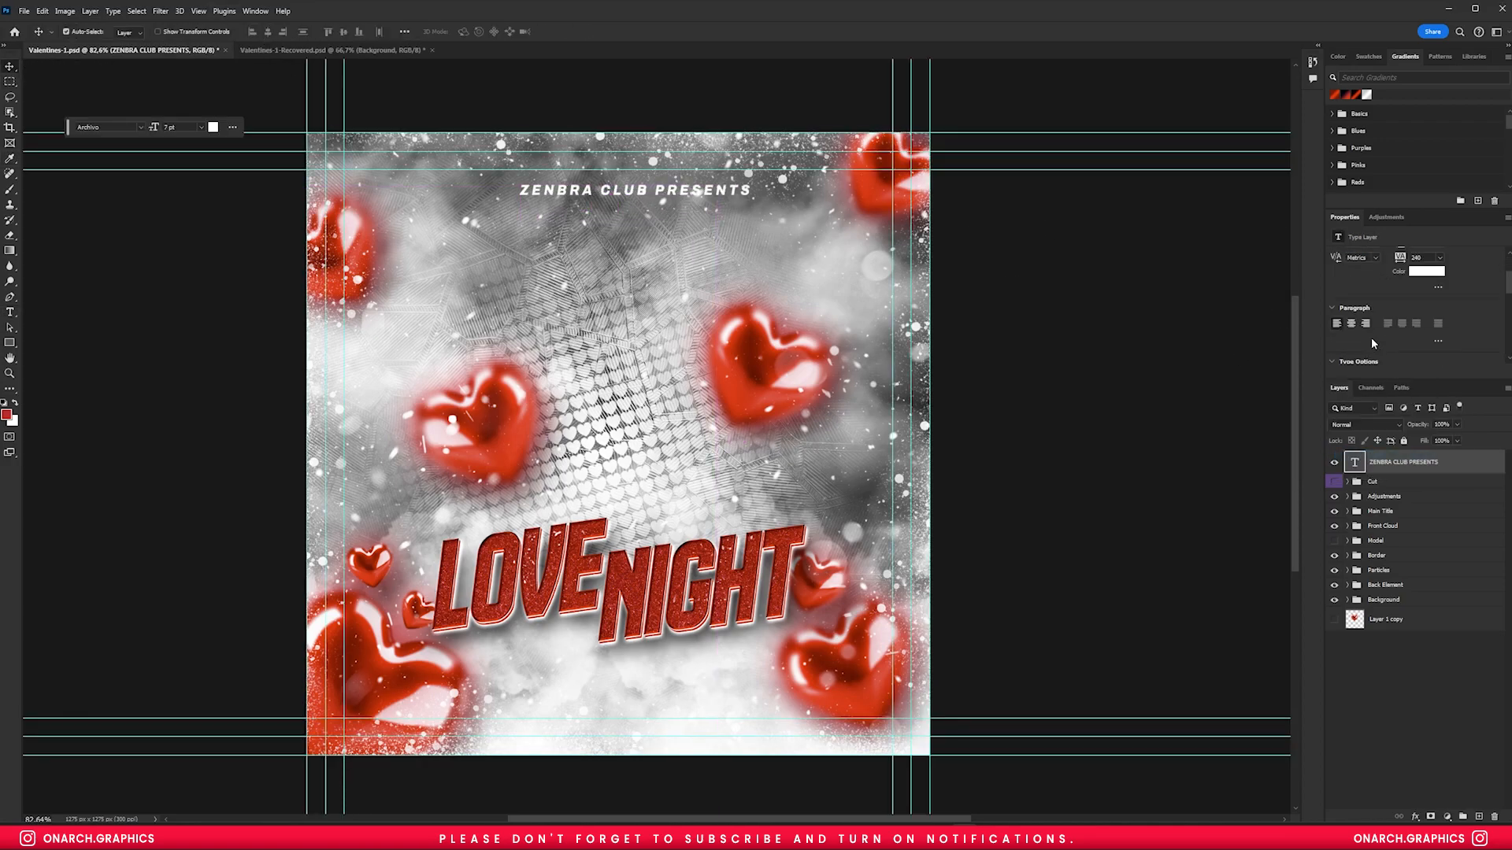
{"action": "left_click", "coordinate": [584, 198]}
{"action": "left_click", "coordinate": [1378, 464]}
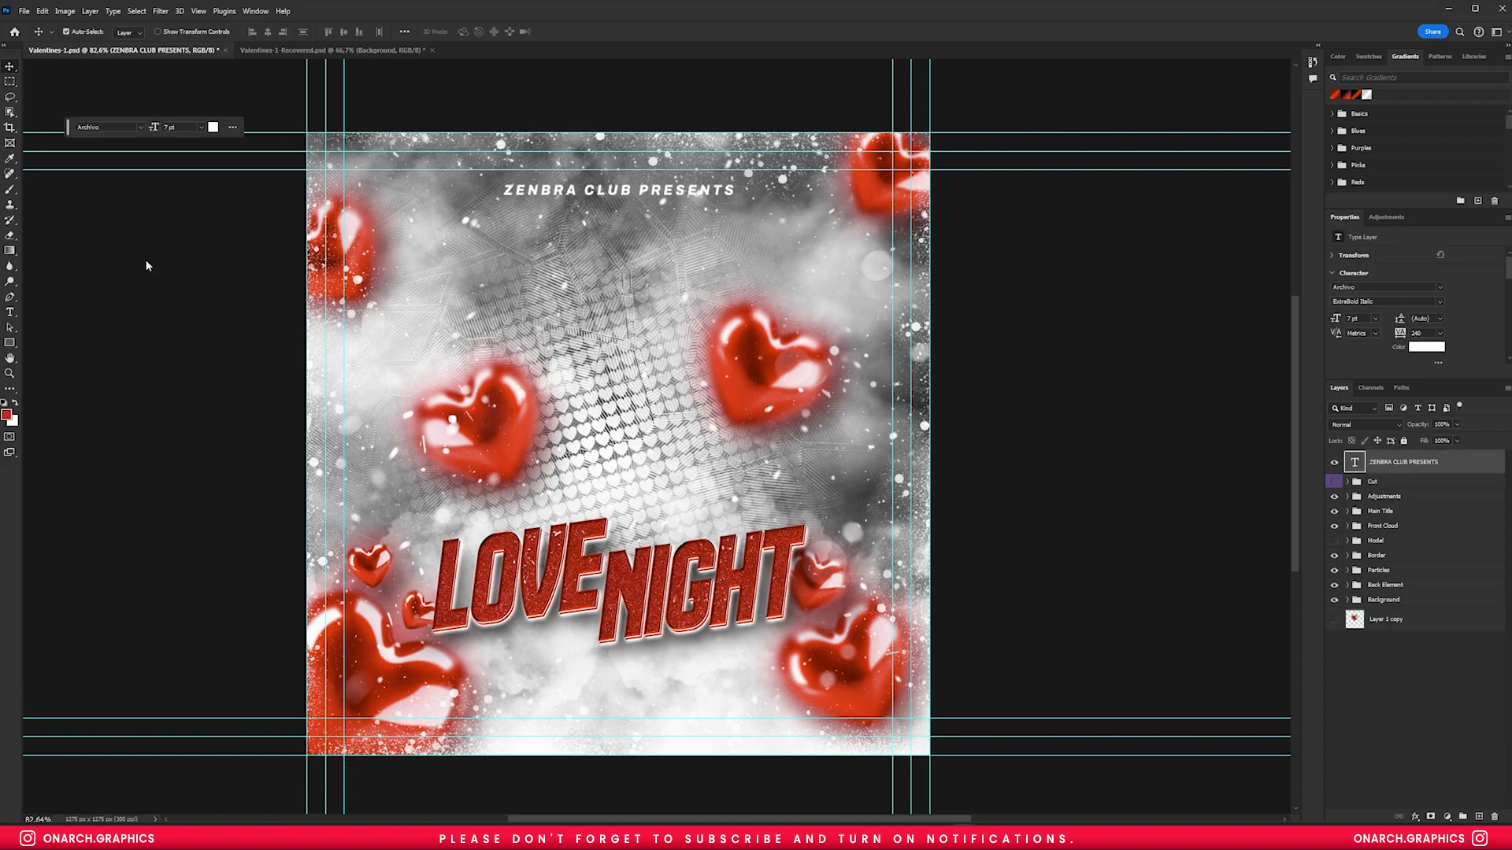
{"action": "double_click", "coordinate": [610, 197]}
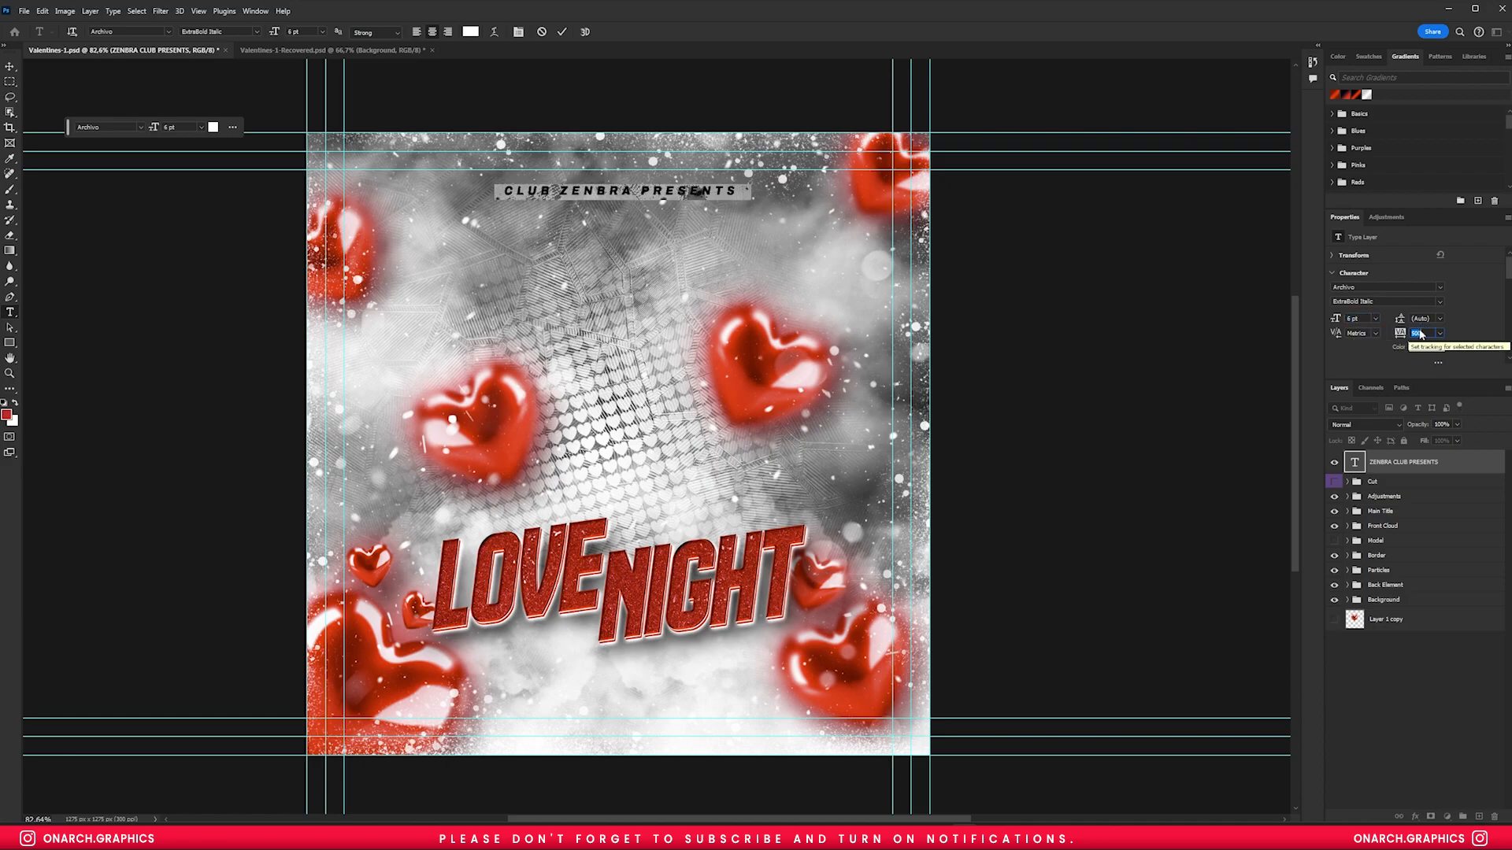
{"action": "scroll", "coordinate": [1421, 332], "scroll_direction": "up", "scroll_amount": 2}
{"action": "scroll", "coordinate": [1385, 342], "scroll_direction": "down", "scroll_amount": 1}
{"action": "left_click", "coordinate": [10, 67]}
{"action": "left_click_drag", "start_coordinate": [595, 187], "coordinate": [595, 188]}
{"action": "key", "text": "ctrl+;"}
{"action": "key", "text": "ctrl+;"}
{"action": "left_click_drag", "start_coordinate": [696, 190], "coordinate": [696, 187]}
{"action": "left_click", "coordinate": [1008, 252]}
- Reselect the CLUB ZENBRA PRESENTS layer and confirm its colour stays white
{"action": "scroll", "coordinate": [775, 451], "scroll_direction": "down", "scroll_amount": 5}
{"action": "scroll", "coordinate": [775, 451], "scroll_direction": "up", "scroll_amount": 5}
{"action": "left_click", "coordinate": [670, 176]}
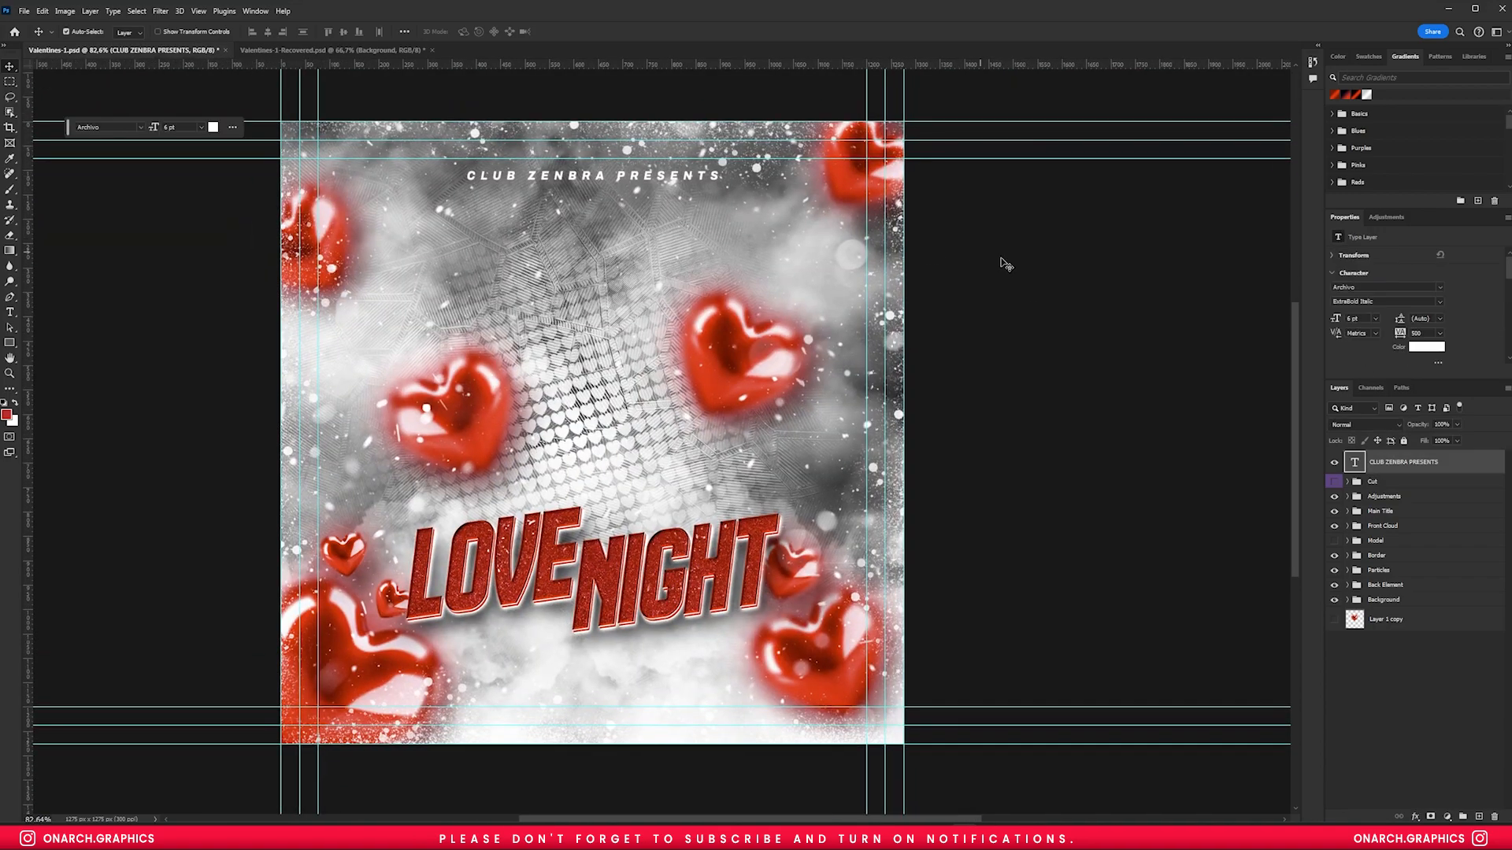
{"action": "left_click", "coordinate": [1426, 346]}
{"action": "key", "text": "Escape"}
{"action": "left_click", "coordinate": [1008, 376]}
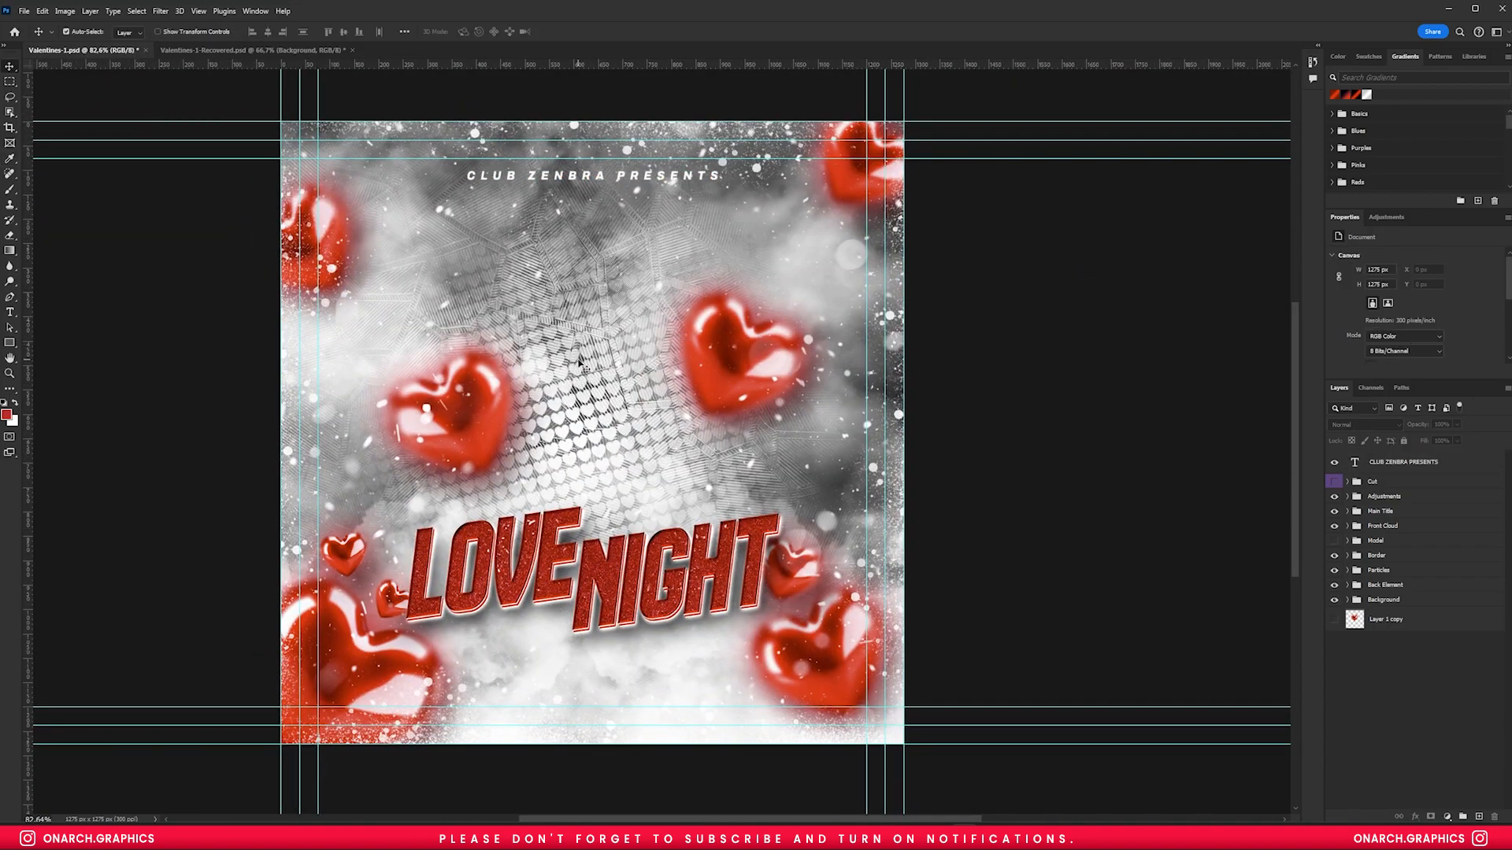
{"action": "key", "text": "t"}
{"action": "left_click", "coordinate": [419, 700]}
- Paste the venue address as text, colour it dark red, and centre it horizontally
{"action": "type", "text": "1952 FAIRFIELD ROAD MILWAUKEE, WI 53209"}
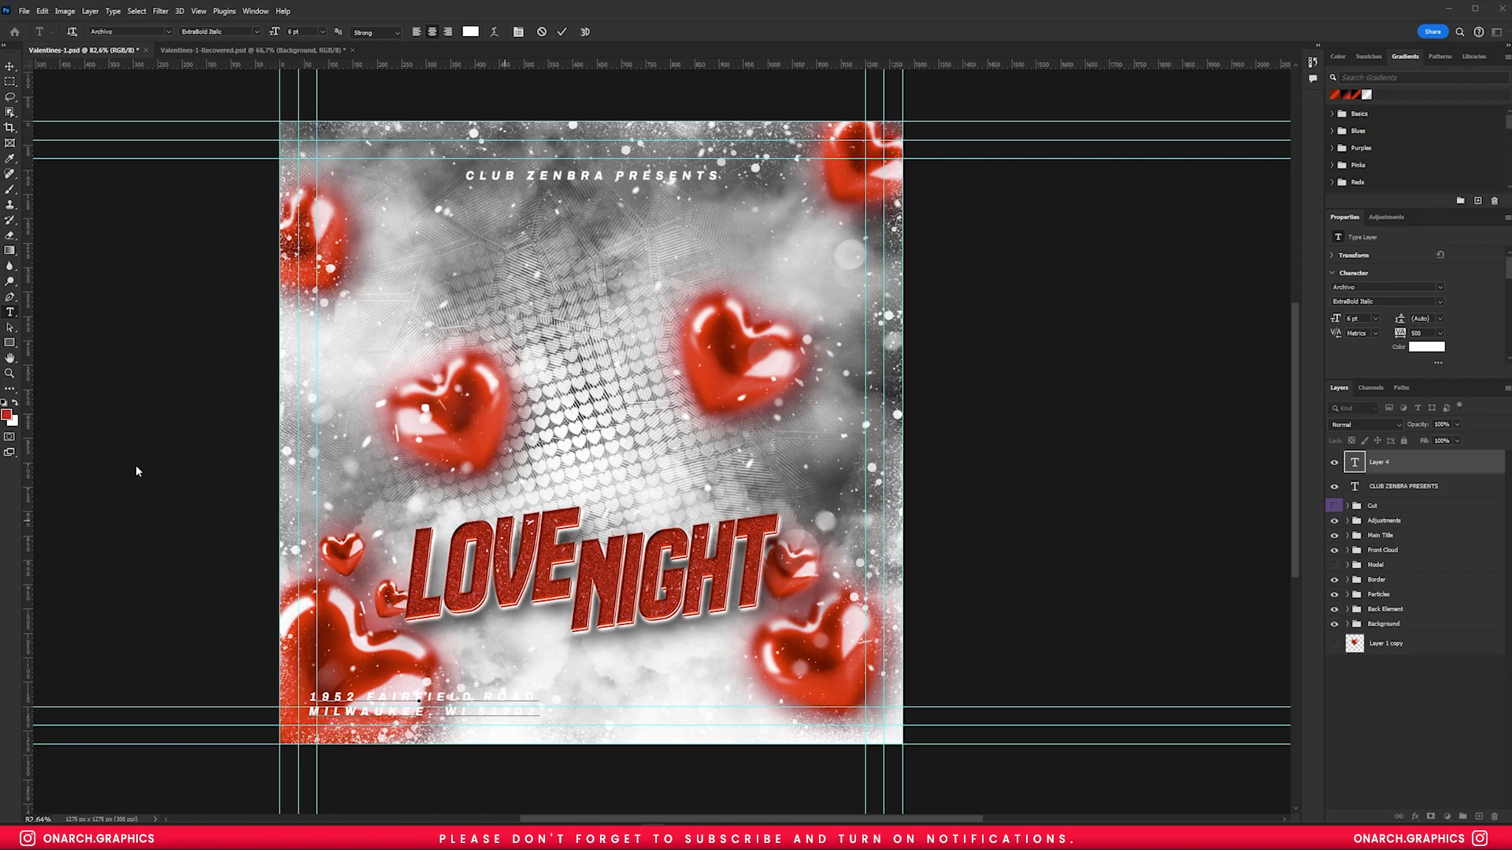
{"action": "key", "text": "ctrl+a"}
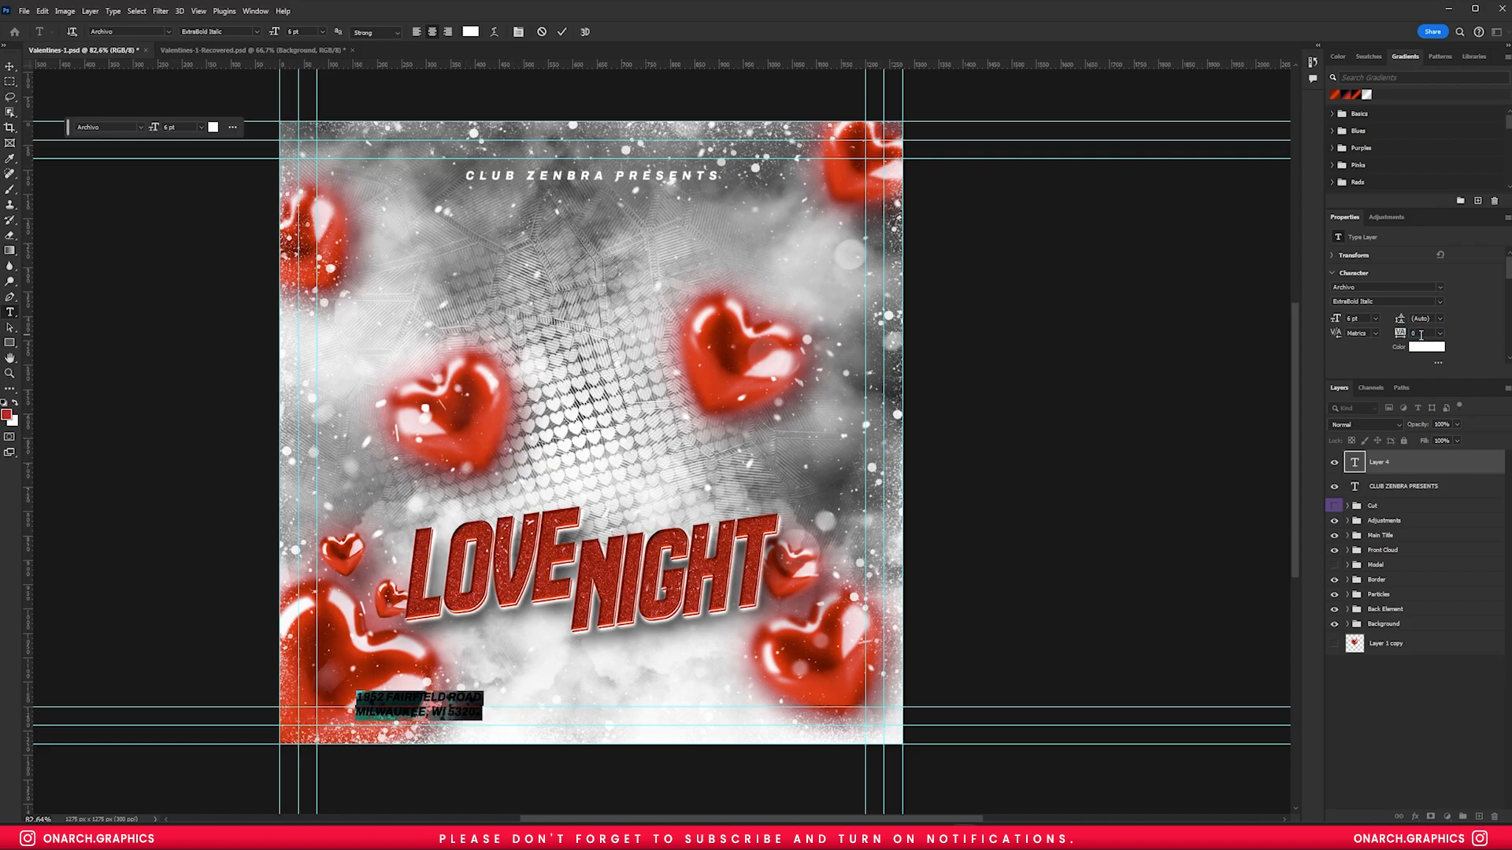
{"action": "key", "text": "ctrl+a"}
{"action": "left_click", "coordinate": [1426, 347]}
{"action": "left_click", "coordinate": [1089, 388]}
{"action": "key", "text": "Return"}
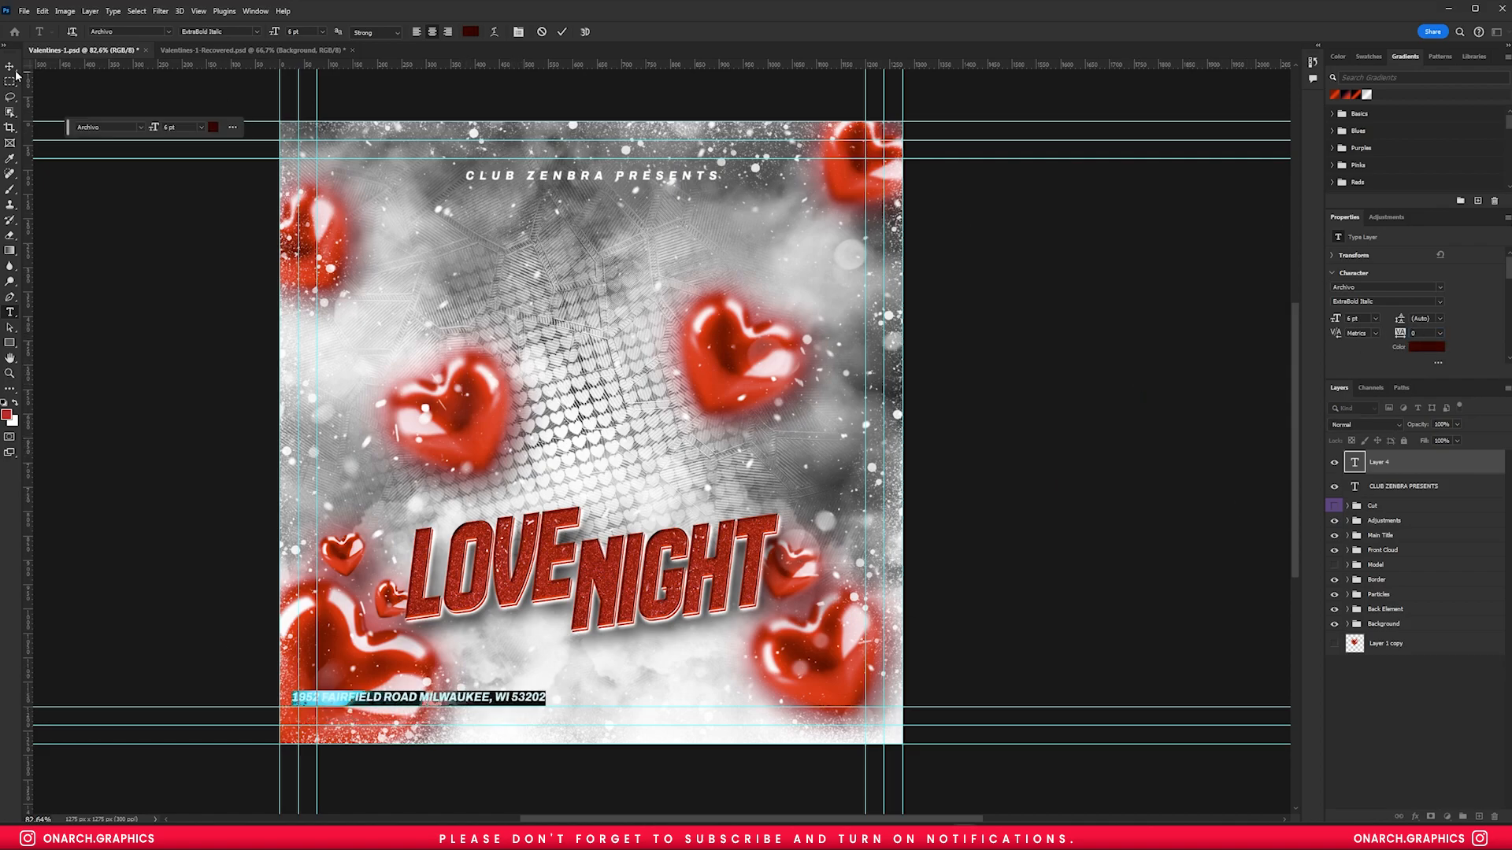
{"action": "left_click", "coordinate": [10, 66]}
{"action": "left_click", "coordinate": [268, 32]}
{"action": "left_click", "coordinate": [989, 496]}
- Change the address font to Montserrat Medium
{"action": "scroll", "coordinate": [610, 697], "scroll_direction": "up", "scroll_amount": 2}
{"action": "left_click", "coordinate": [613, 660]}
{"action": "left_click", "coordinate": [1439, 302]}
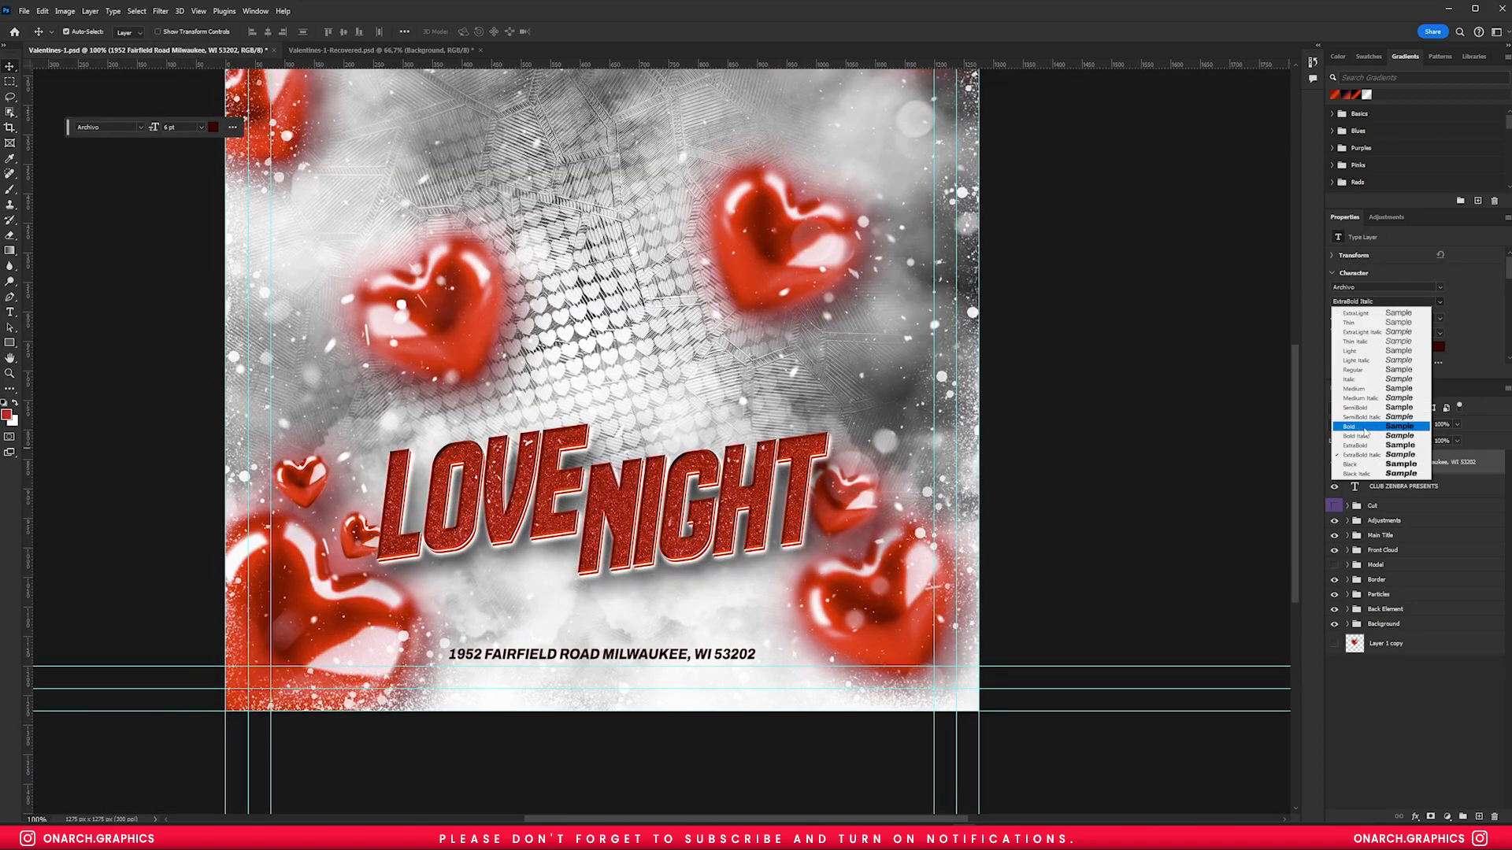
{"action": "left_click", "coordinate": [1353, 428]}
{"action": "left_click", "coordinate": [1129, 504]}
{"action": "left_click", "coordinate": [614, 658]}
{"action": "left_click", "coordinate": [1378, 286]}
{"action": "type", "text": "Montserrat"}
{"action": "key", "text": "Down"}
{"action": "key", "text": "Down"}
{"action": "key", "text": "Down"}
{"action": "left_click", "coordinate": [1289, 346]}
{"action": "left_click", "coordinate": [1107, 504]}
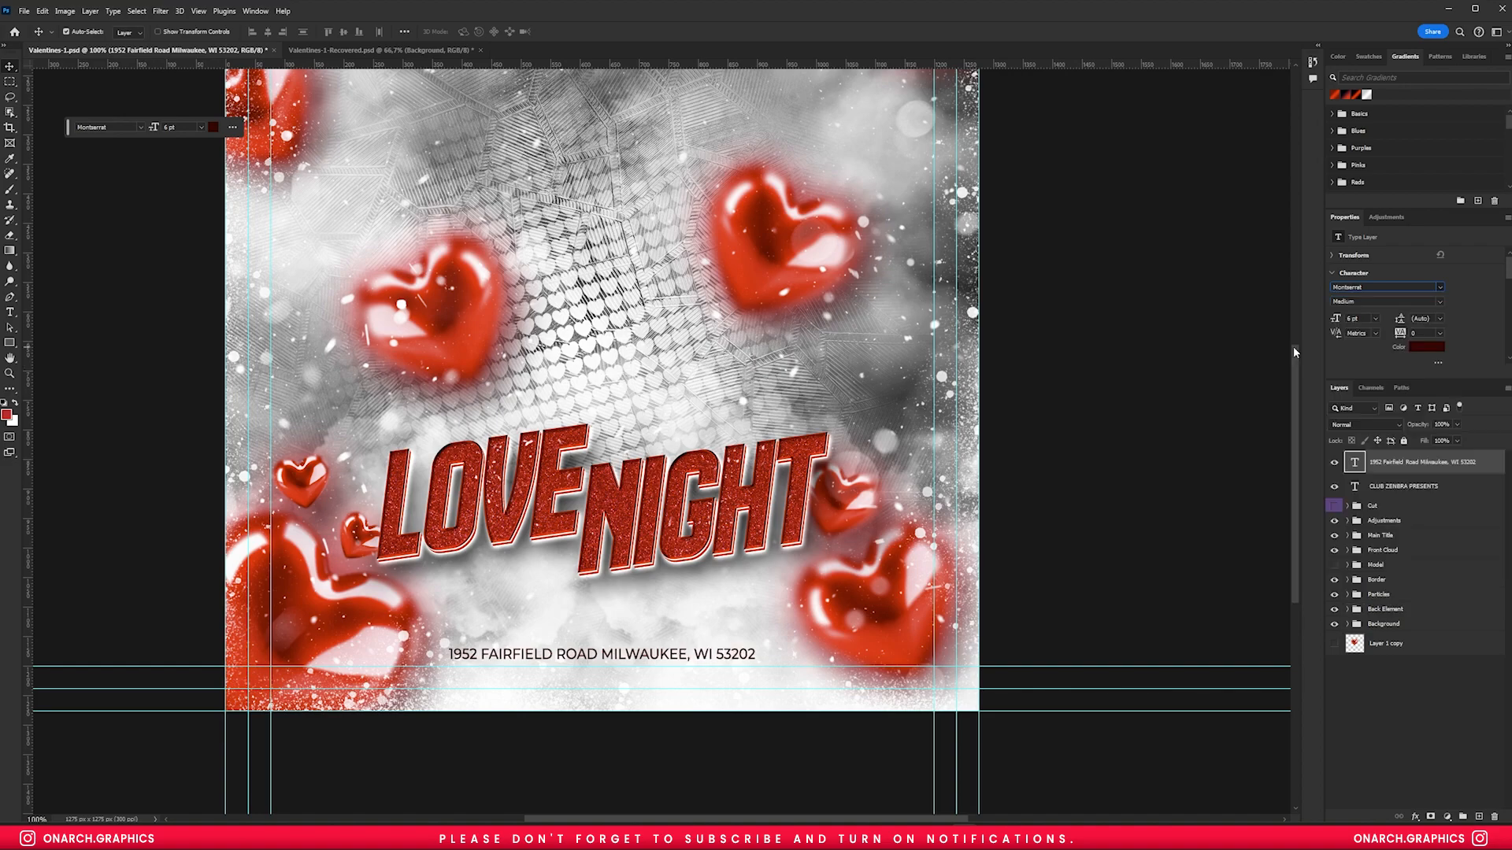
{"action": "double_click", "coordinate": [462, 655]}
{"action": "key", "text": "ctrl+a"}
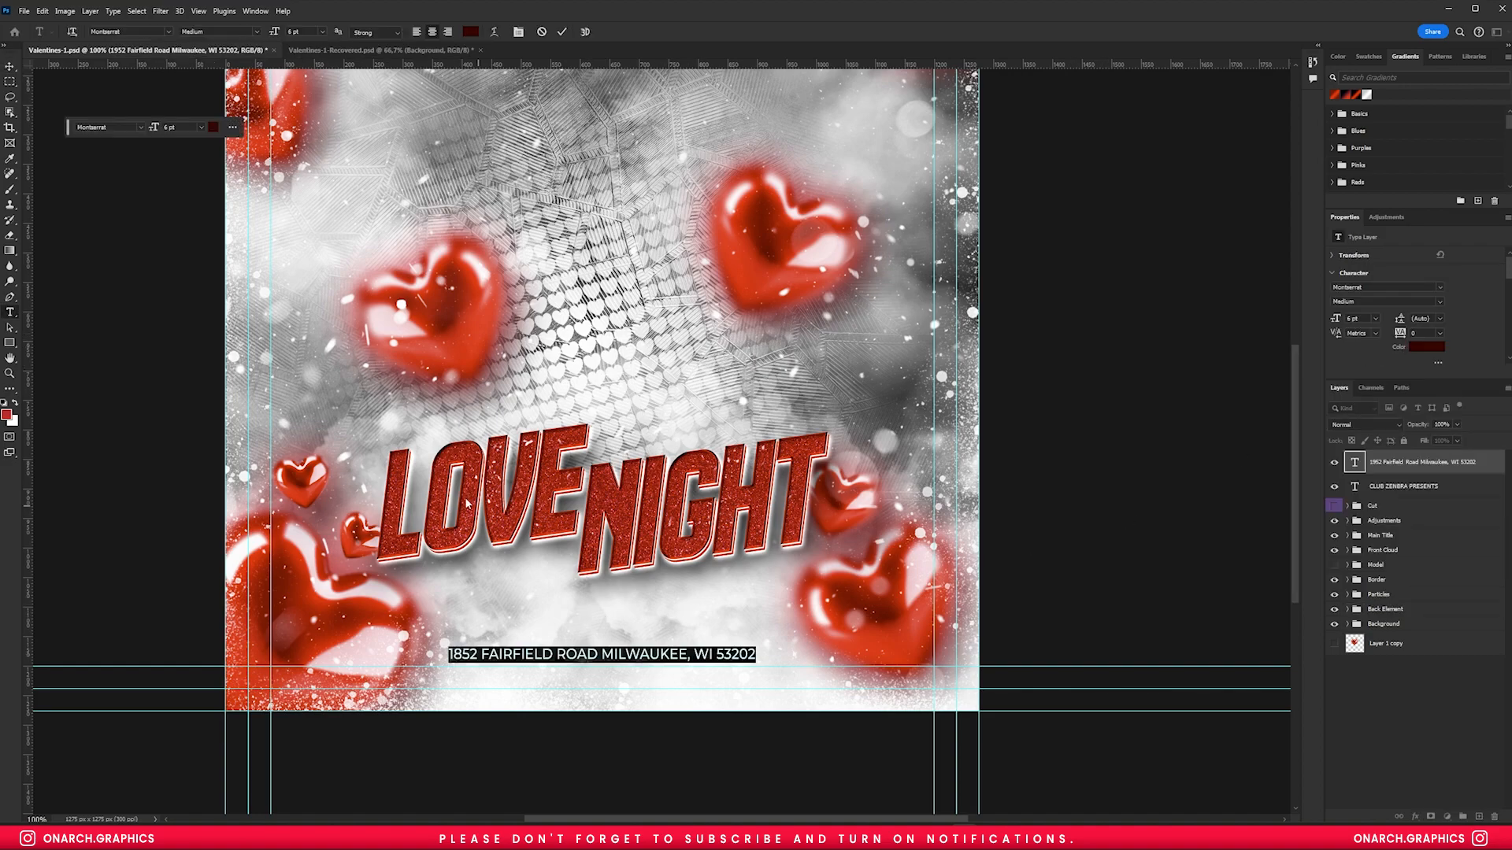
{"action": "left_click", "coordinate": [10, 66]}
{"action": "scroll", "coordinate": [647, 709], "scroll_direction": "up", "scroll_amount": 3}
{"action": "left_click_drag", "start_coordinate": [587, 624], "coordinate": [587, 596]}
{"action": "double_click", "coordinate": [627, 613]}
{"action": "type", "text": "MORE INFORMATION: WWW.ZENBRA"}
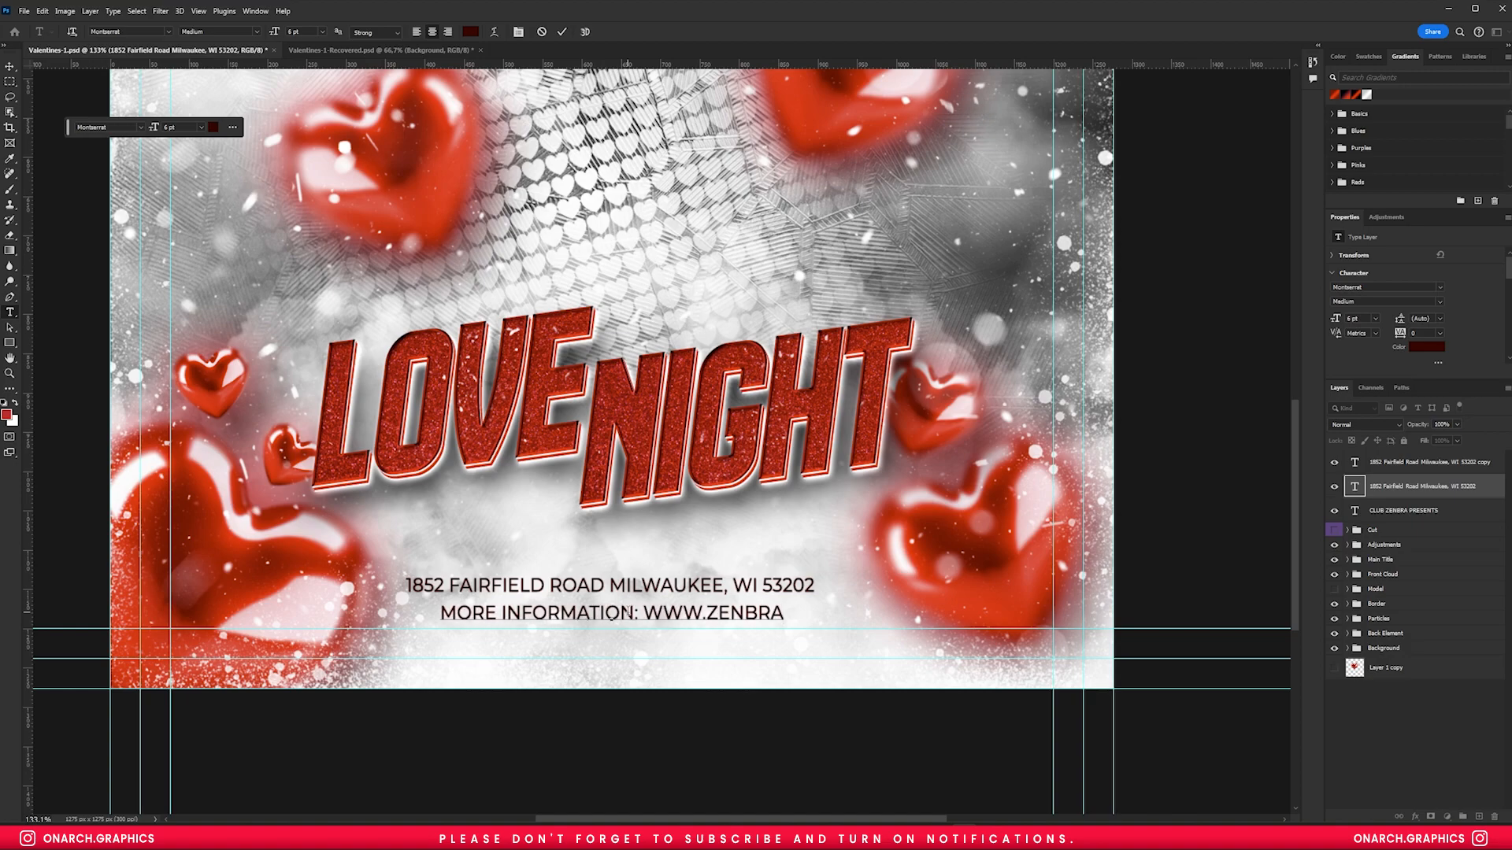
{"action": "type", "text": "CLUB.COM/TICKET"}
{"action": "key", "text": "ctrl+a"}
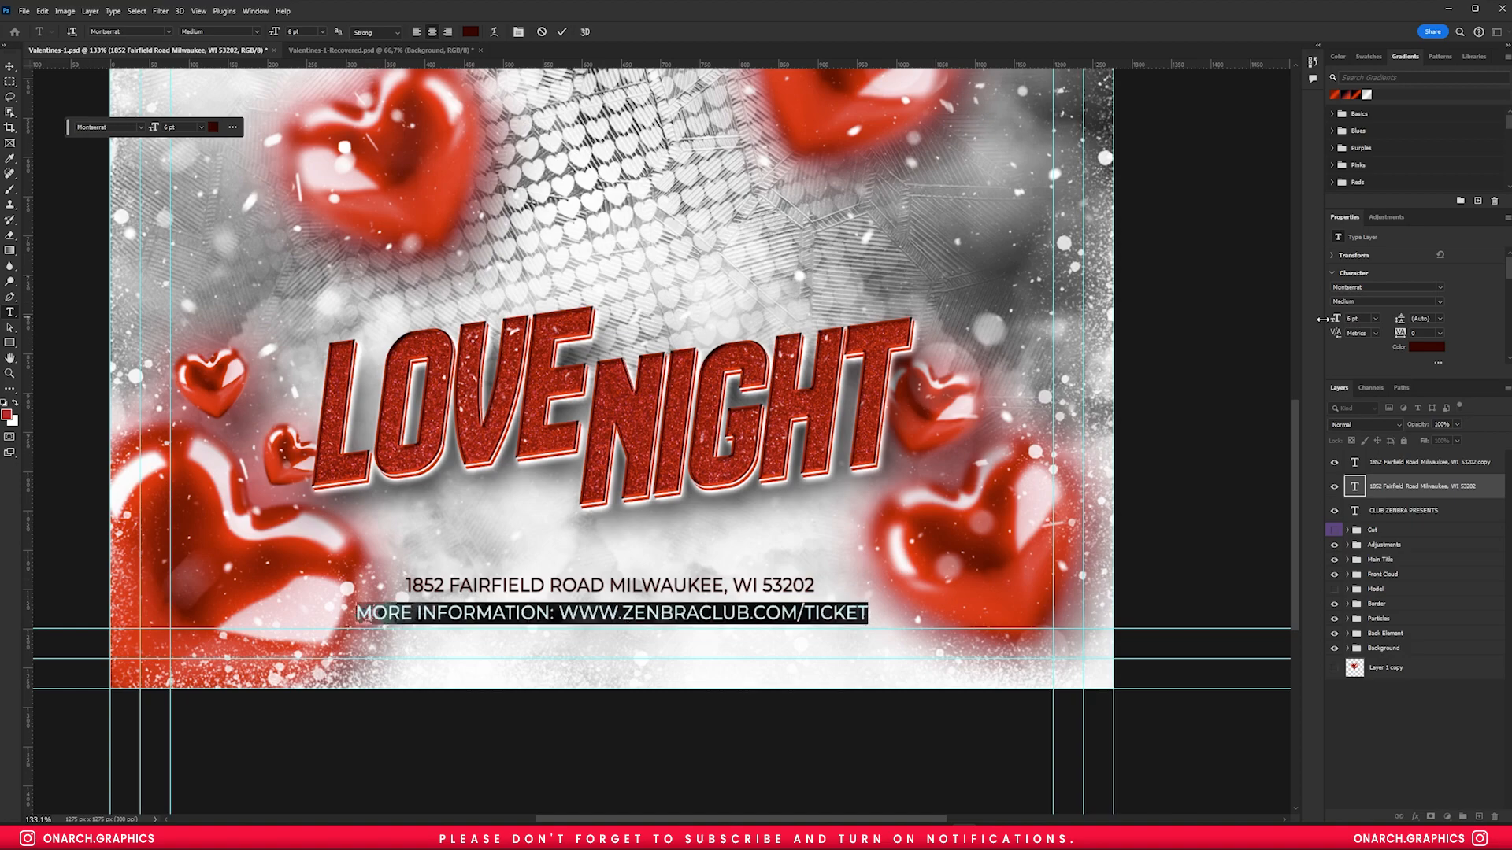
{"action": "key", "text": "ctrl+Return"}
{"action": "left_click", "coordinate": [10, 67]}
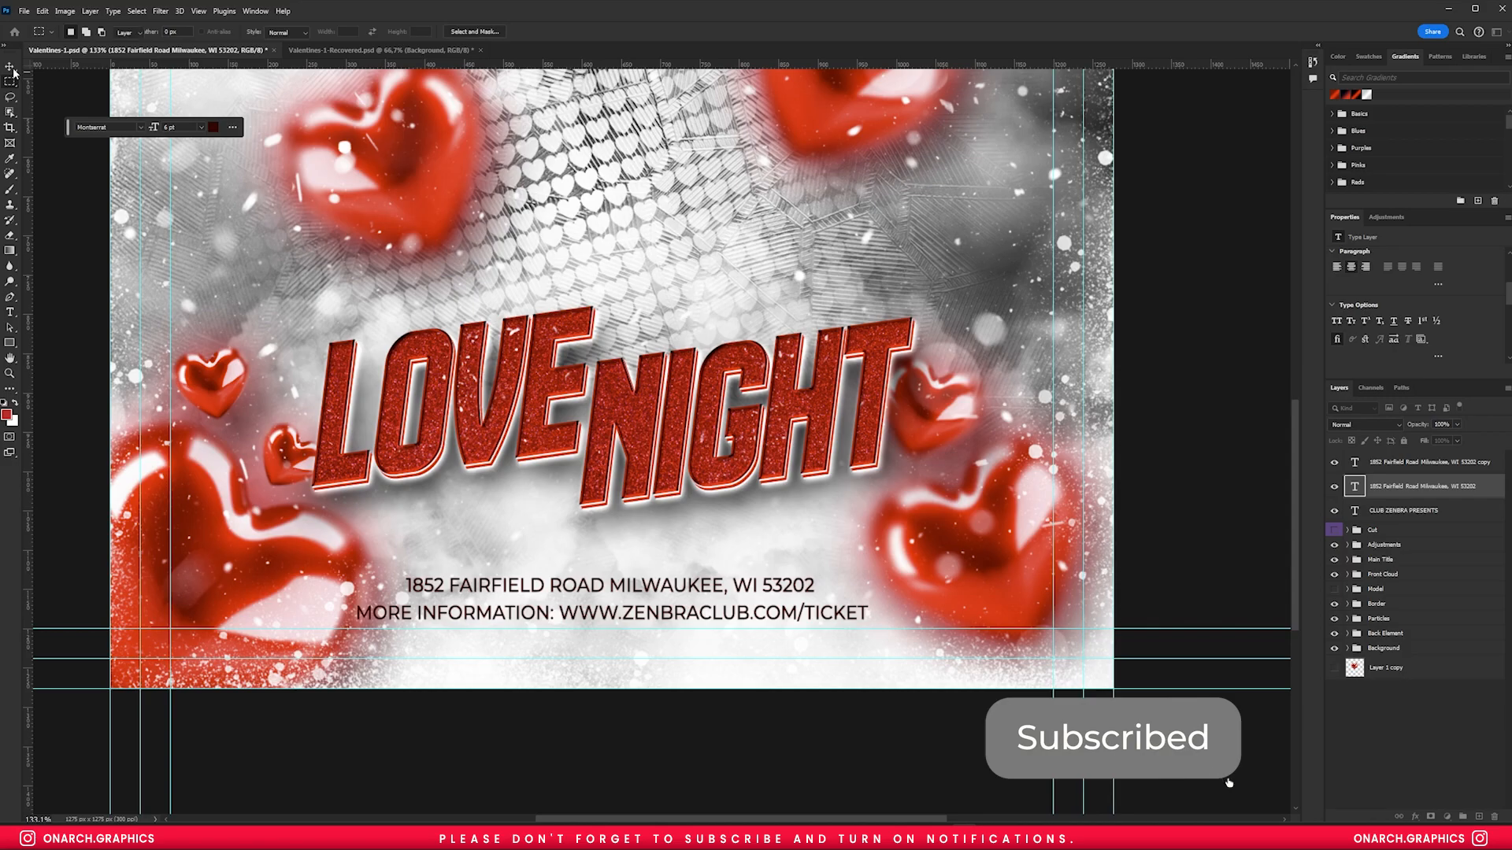
{"action": "scroll", "coordinate": [566, 498], "scroll_direction": "up", "scroll_amount": 2}
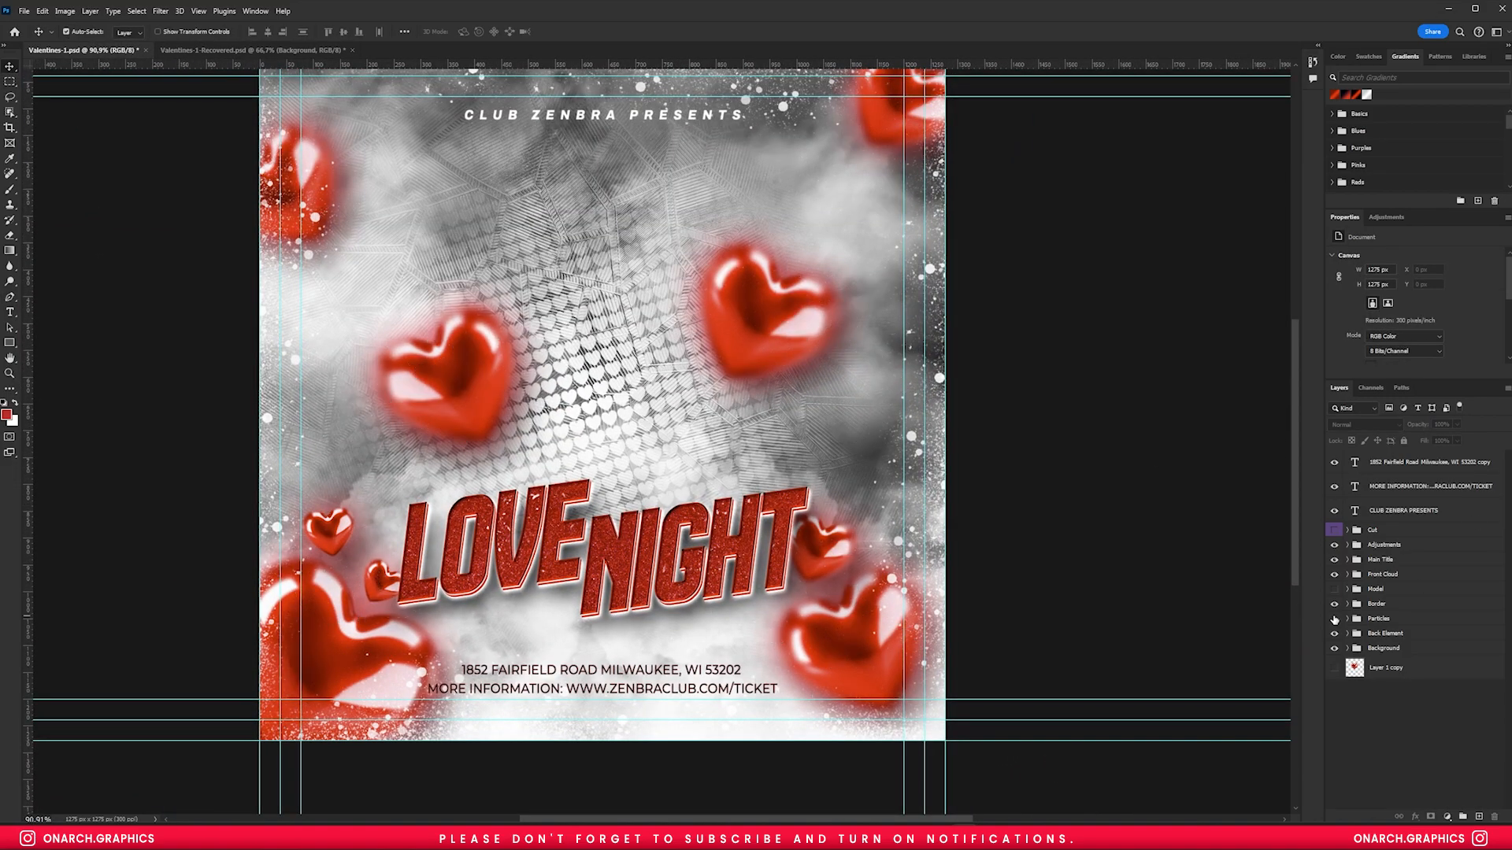
- Show the Model layer, nudge the CLUB ZENBRA PRESENTS line up, and hide the address layers
{"action": "left_click", "coordinate": [1334, 589]}
{"action": "scroll", "coordinate": [549, 118], "scroll_direction": "up", "scroll_amount": 5}
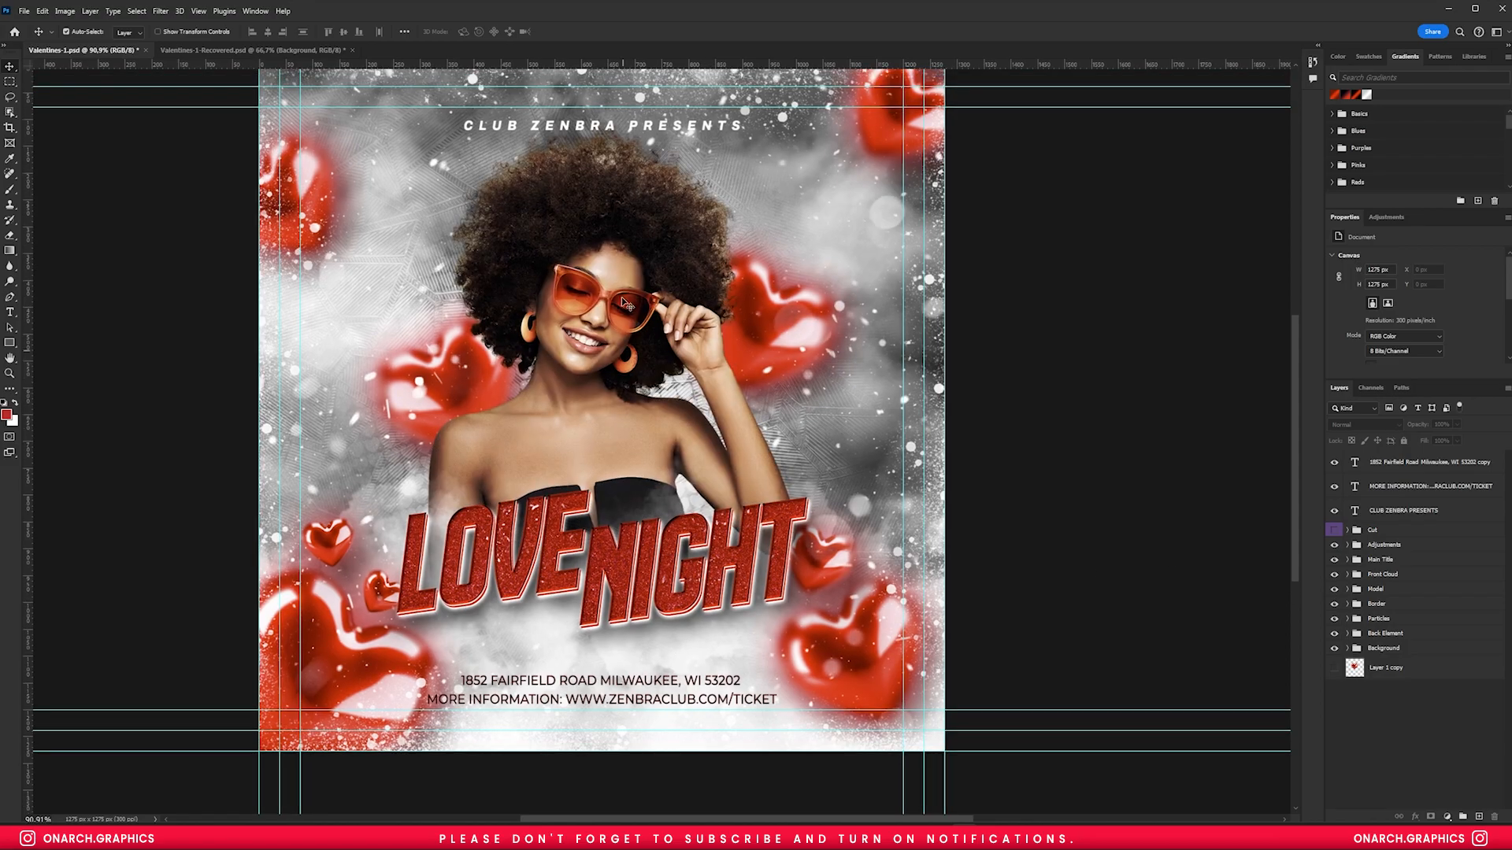
{"action": "left_click", "coordinate": [549, 119]}
{"action": "left_click_drag", "start_coordinate": [684, 313], "coordinate": [683, 289]}
{"action": "scroll", "coordinate": [400, 602], "scroll_direction": "down", "scroll_amount": 9}
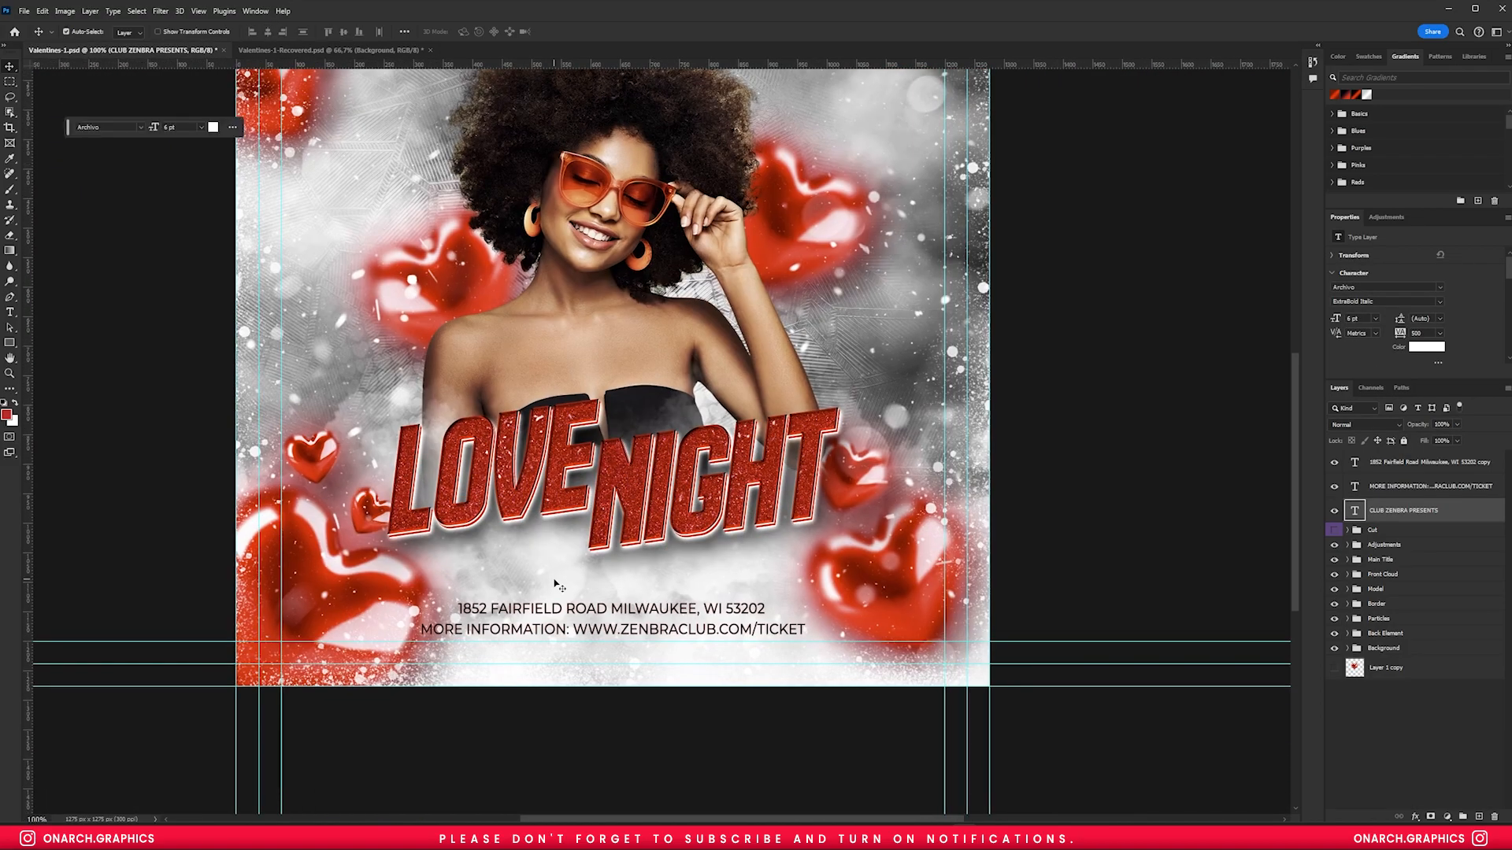
{"action": "scroll", "coordinate": [600, 661], "scroll_direction": "up", "scroll_amount": 1}
{"action": "left_click", "coordinate": [600, 663]}
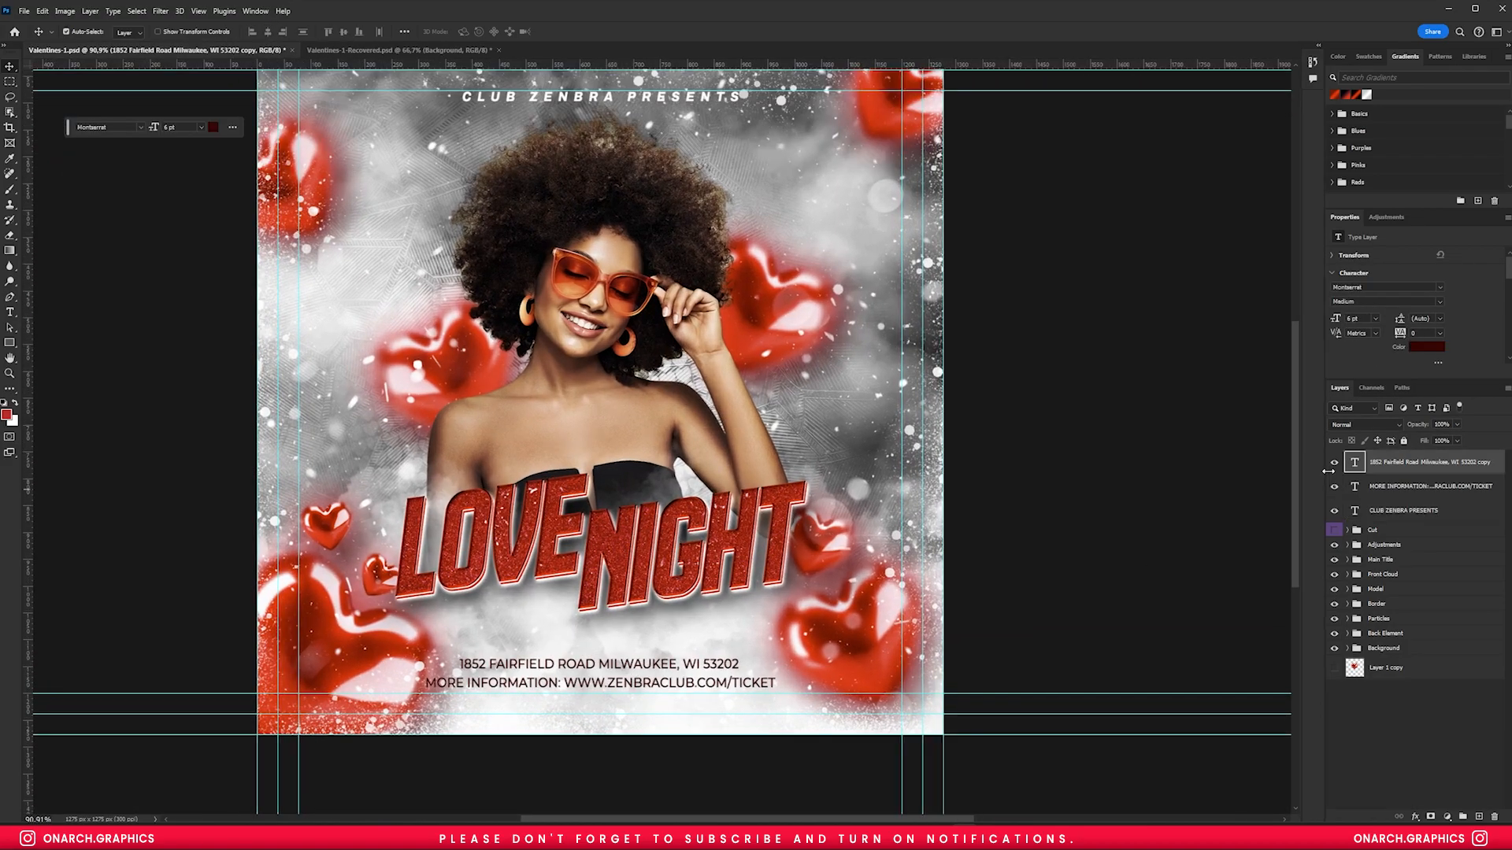
{"action": "scroll", "coordinate": [640, 644], "scroll_direction": "up", "scroll_amount": 3}
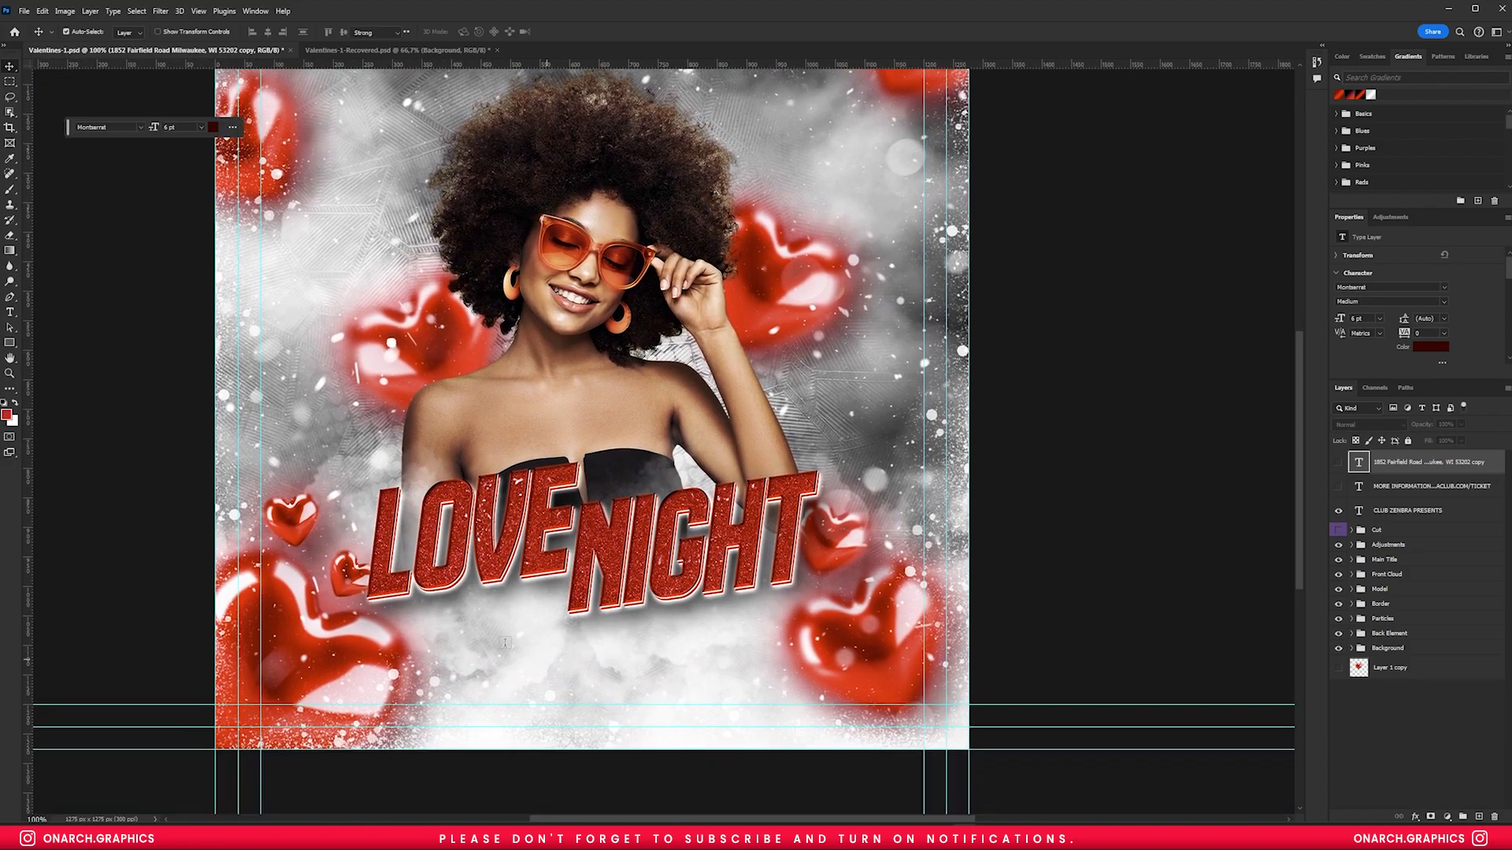
- Add a 'DJ JAMES' text line under the title
{"action": "key", "text": "t"}
{"action": "left_click", "coordinate": [504, 644]}
{"action": "type", "text": "DJ JAMES"}
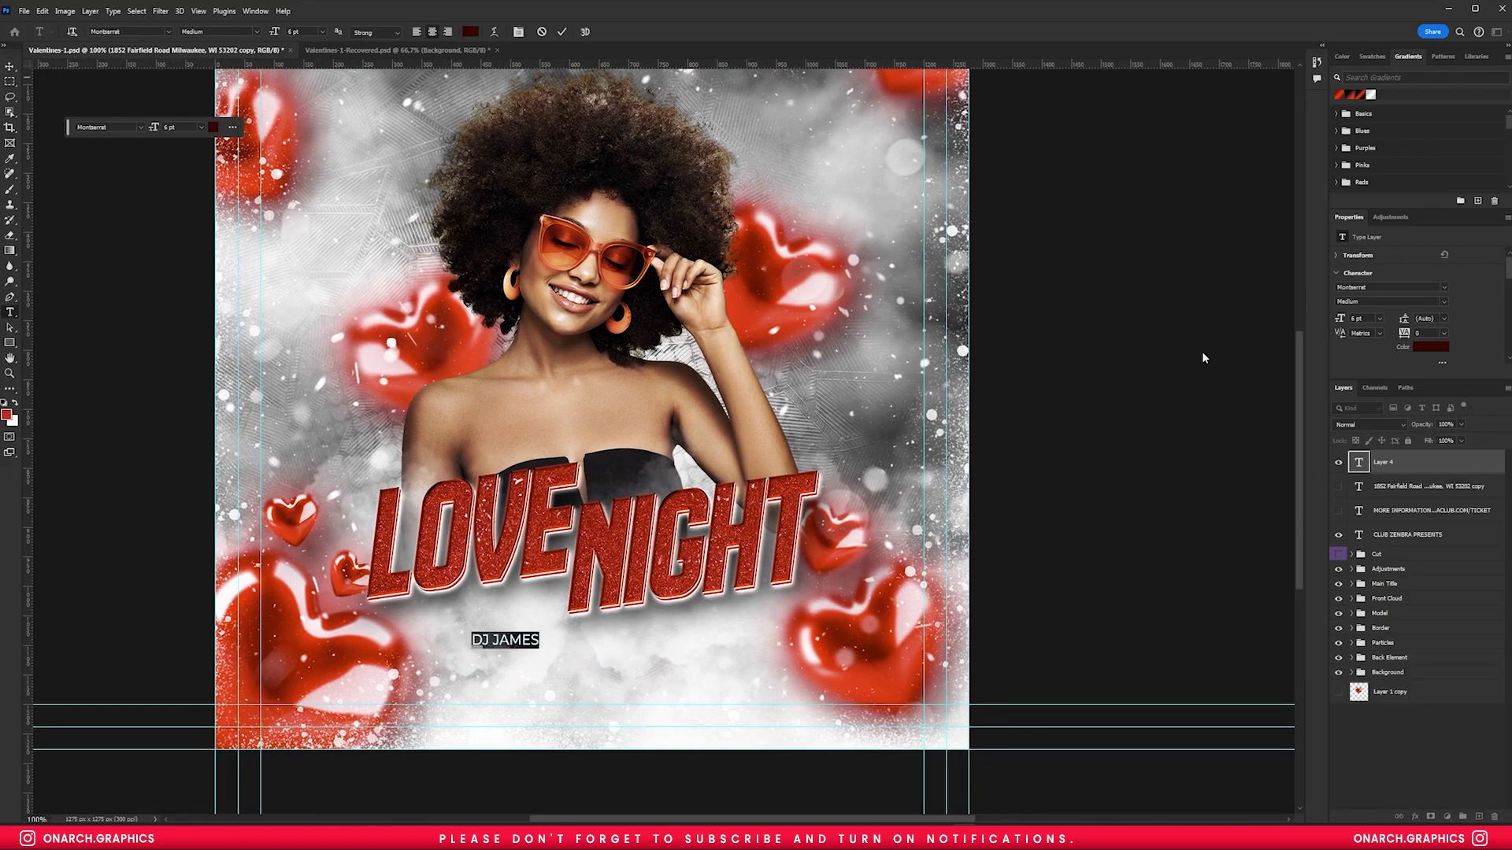
{"action": "key", "text": "ctrl+Return"}
{"action": "key", "text": "v"}
{"action": "scroll", "coordinate": [465, 587], "scroll_direction": "up", "scroll_amount": 3}
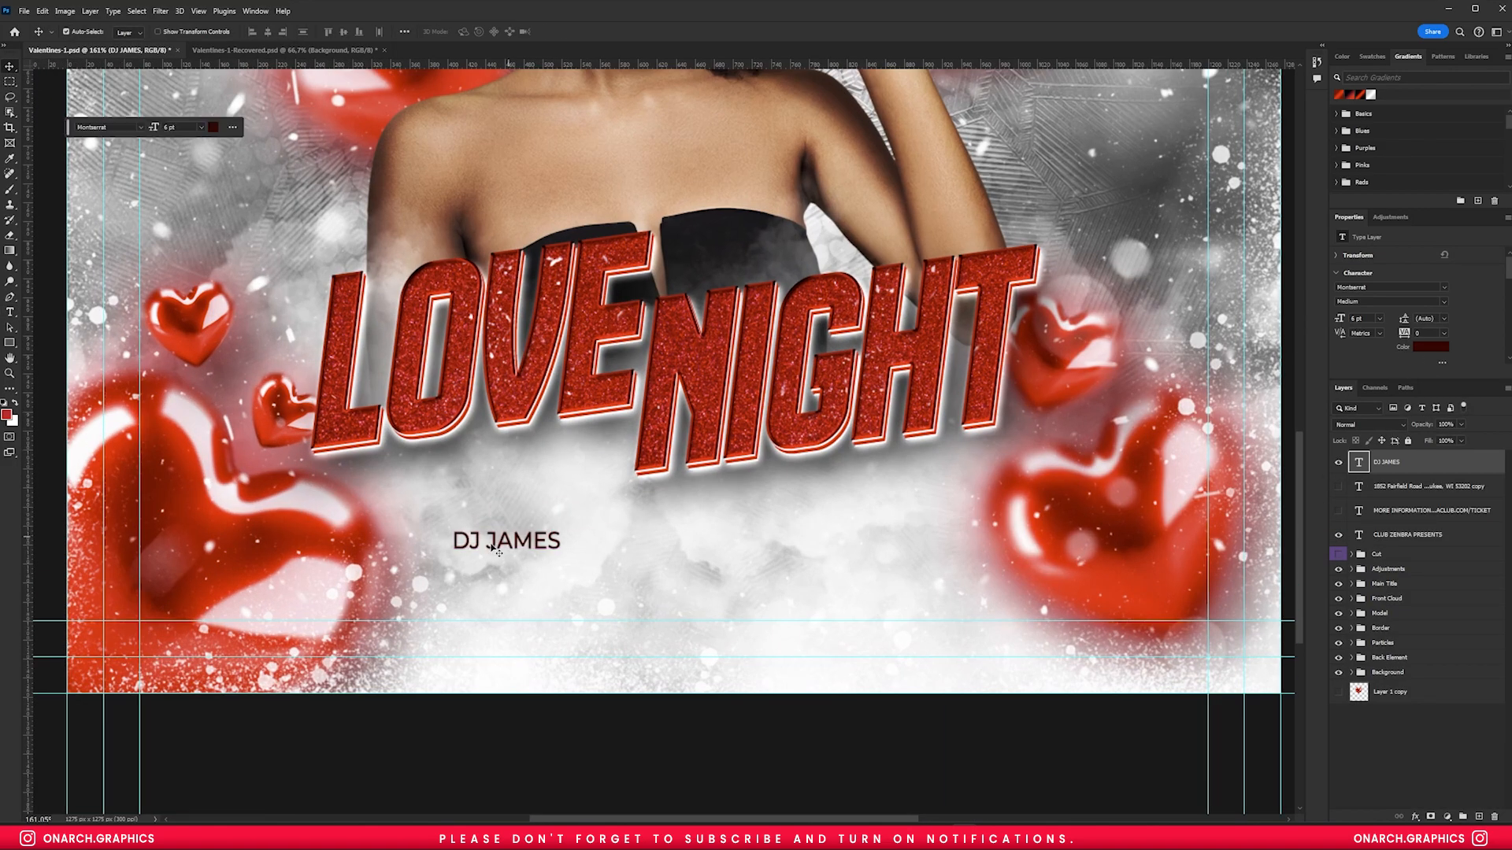
- Make DJ ExtraBold, recolour JAMES, and tighten the letter spacing to -20
{"action": "left_click", "coordinate": [1372, 373]}
{"action": "left_click_drag", "start_coordinate": [482, 541], "coordinate": [550, 542]}
{"action": "left_click", "coordinate": [1430, 347]}
{"action": "left_click", "coordinate": [1241, 280]}
{"action": "key", "text": "ctrl+Return"}
{"action": "key", "text": "v"}
{"action": "key", "text": "Return"}
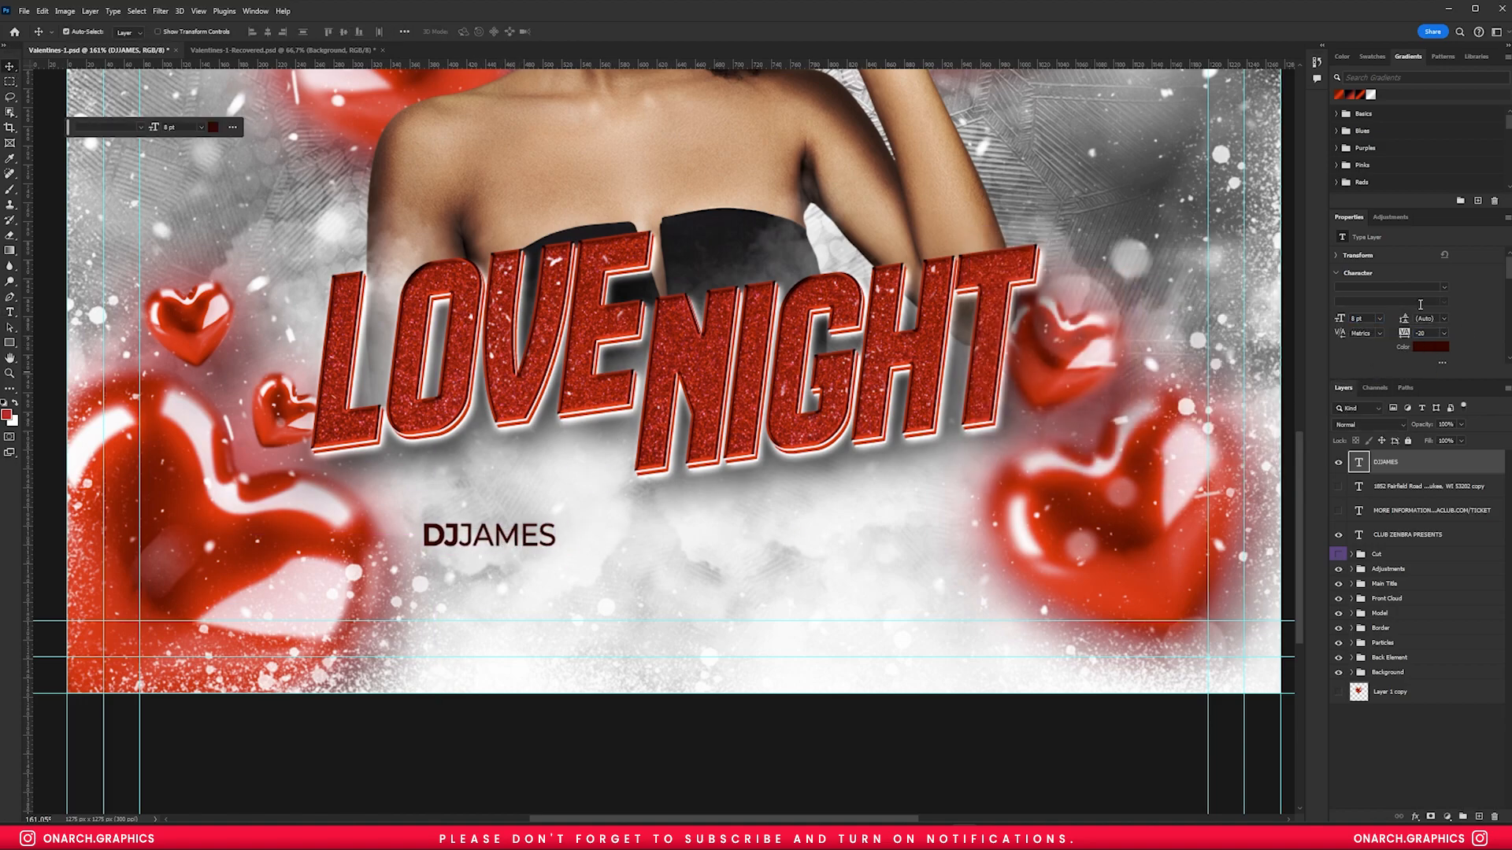
- Set JAMES to Bold and shift the DJ name slightly down and right
{"action": "double_click", "coordinate": [504, 538]}
{"action": "left_click", "coordinate": [1443, 301]}
{"action": "left_click", "coordinate": [1372, 358]}
{"action": "left_click", "coordinate": [540, 645]}
{"action": "left_click_drag", "start_coordinate": [504, 539], "coordinate": [511, 556]}
{"action": "double_click", "coordinate": [466, 552]}
{"action": "left_click_drag", "start_coordinate": [617, 563], "coordinate": [538, 568]}
- Try shifting the LOVE NIGHT title group, then undo and leave it in place
{"action": "left_click", "coordinate": [1437, 583]}
{"action": "key", "text": "ctrl+t"}
{"action": "left_click_drag", "start_coordinate": [857, 482], "coordinate": [860, 497]}
{"action": "key", "text": "ctrl+z"}
{"action": "key", "text": "Return"}
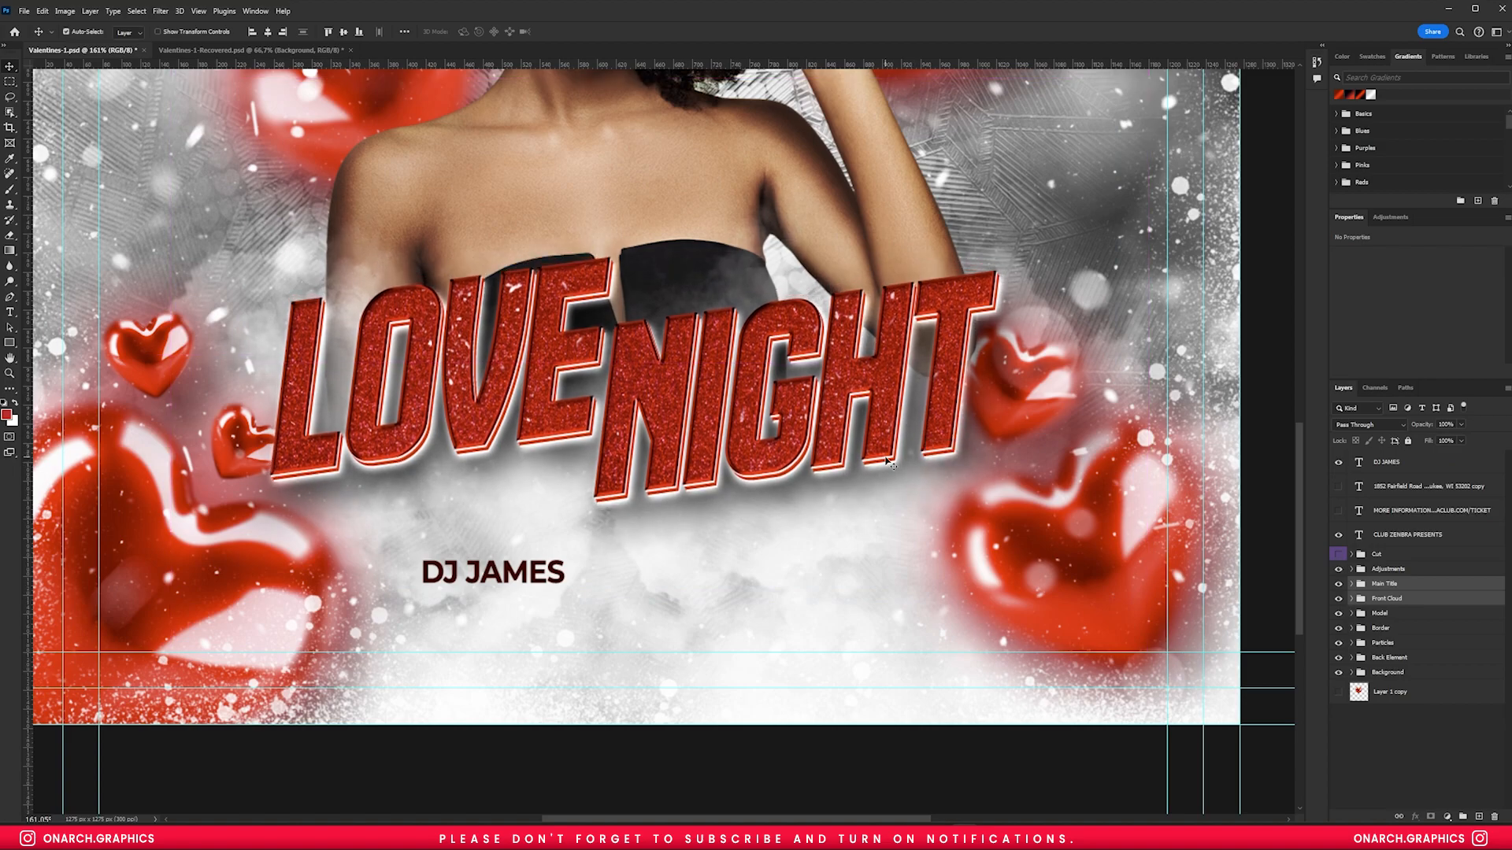
- Switch the DJ JAMES text to the Gobold font and edit the full DJ lineup
{"action": "left_click", "coordinate": [1389, 462]}
{"action": "left_click", "coordinate": [1383, 287]}
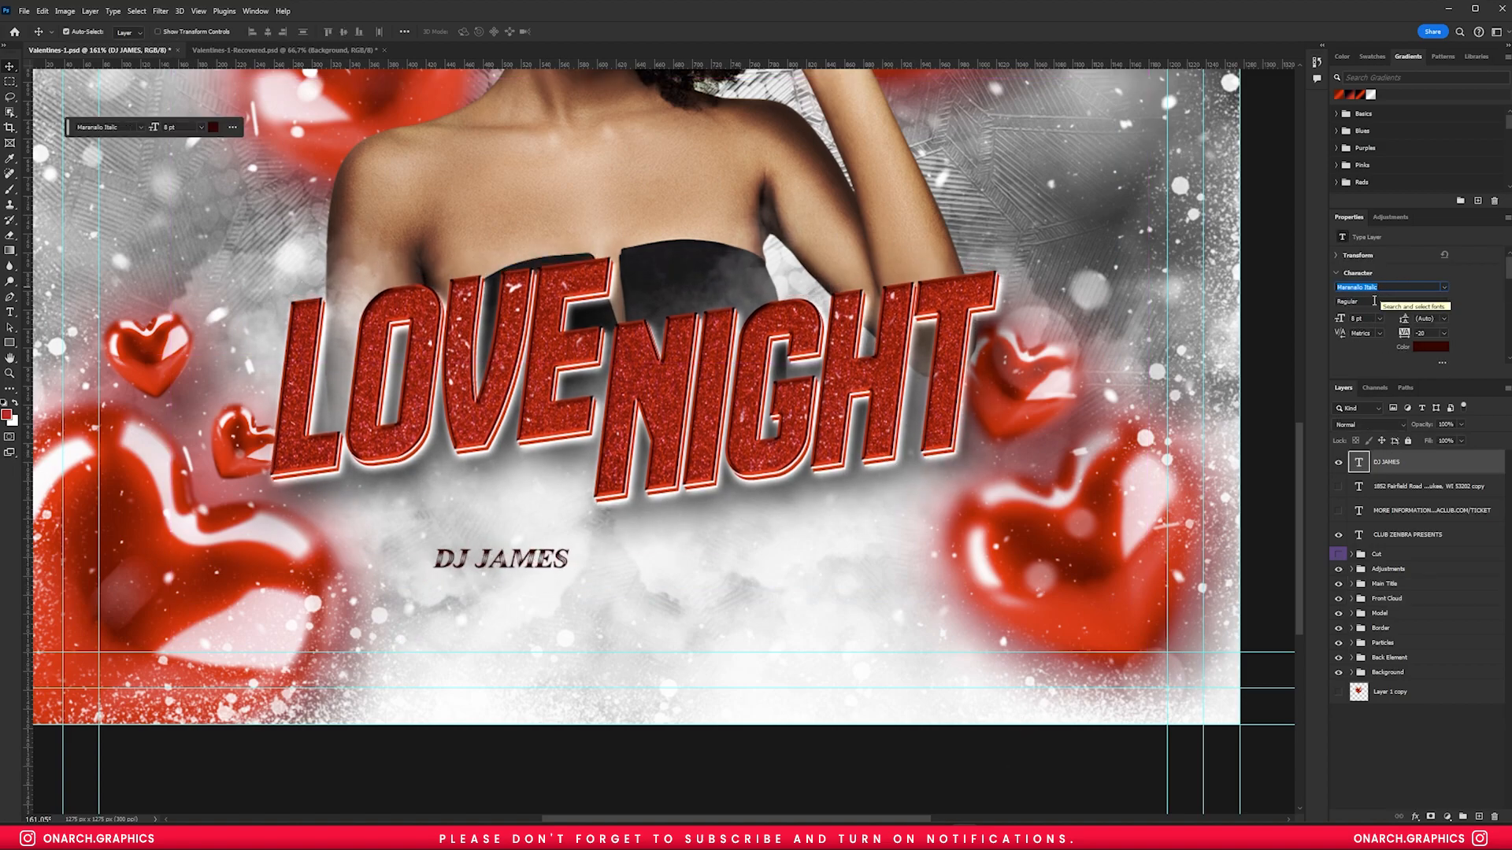
{"action": "scroll", "coordinate": [517, 565], "scroll_direction": "down", "scroll_amount": 5}
{"action": "scroll", "coordinate": [516, 565], "scroll_direction": "up", "scroll_amount": 2}
{"action": "double_click", "coordinate": [544, 653]}
{"action": "left_click", "coordinate": [1444, 287]}
{"action": "left_click", "coordinate": [1360, 322]}
{"action": "left_click", "coordinate": [543, 654]}
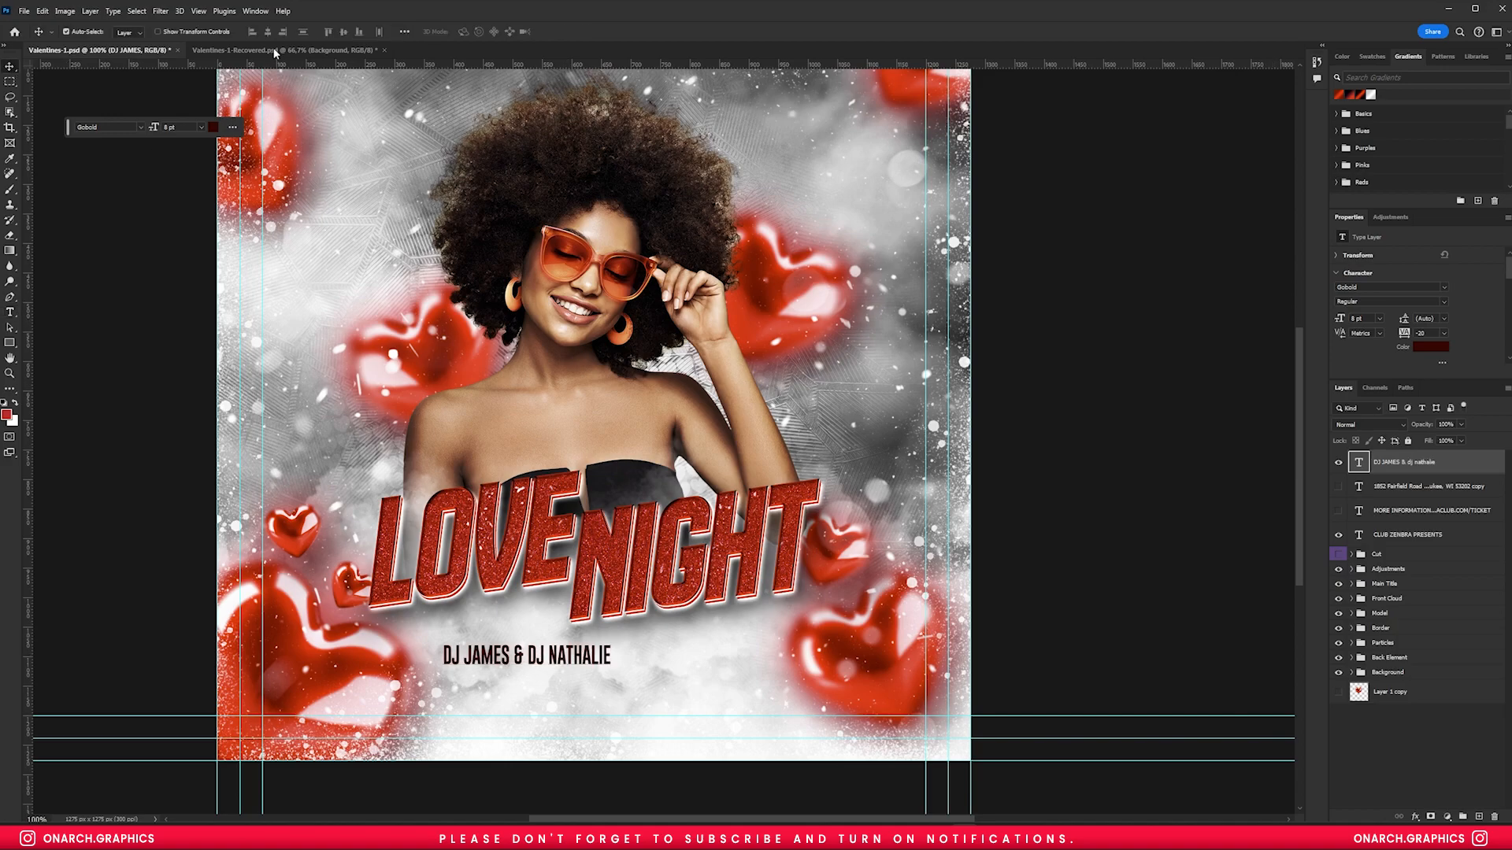
{"action": "key", "text": "ctrl+0"}
{"action": "double_click", "coordinate": [618, 653]}
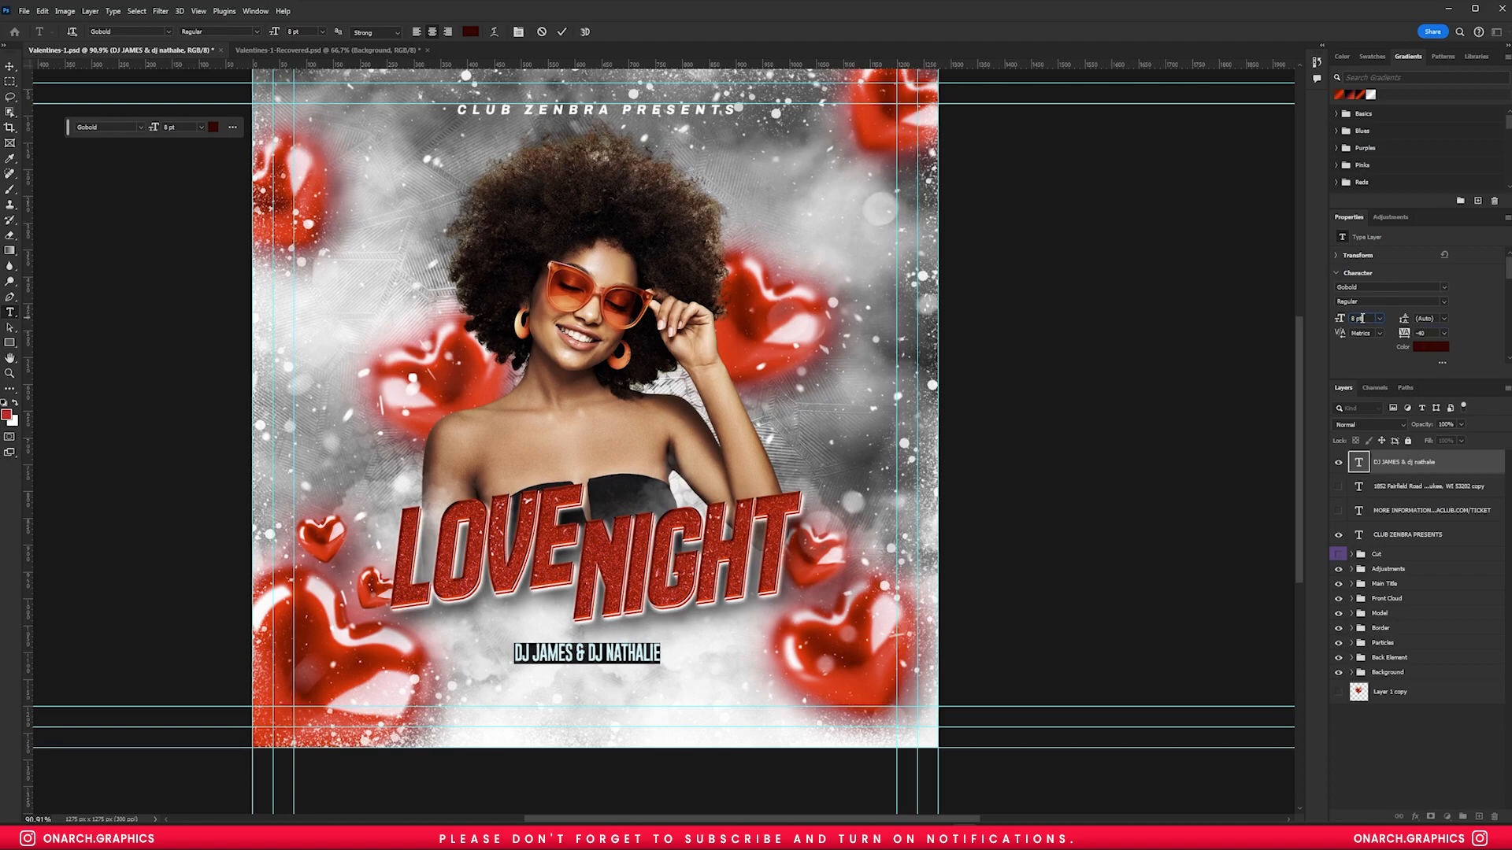
{"action": "left_click", "coordinate": [225, 103]}
- Move the Main Title group and Front Cloud slightly upward
{"action": "scroll", "coordinate": [592, 630], "scroll_direction": "down", "scroll_amount": 2}
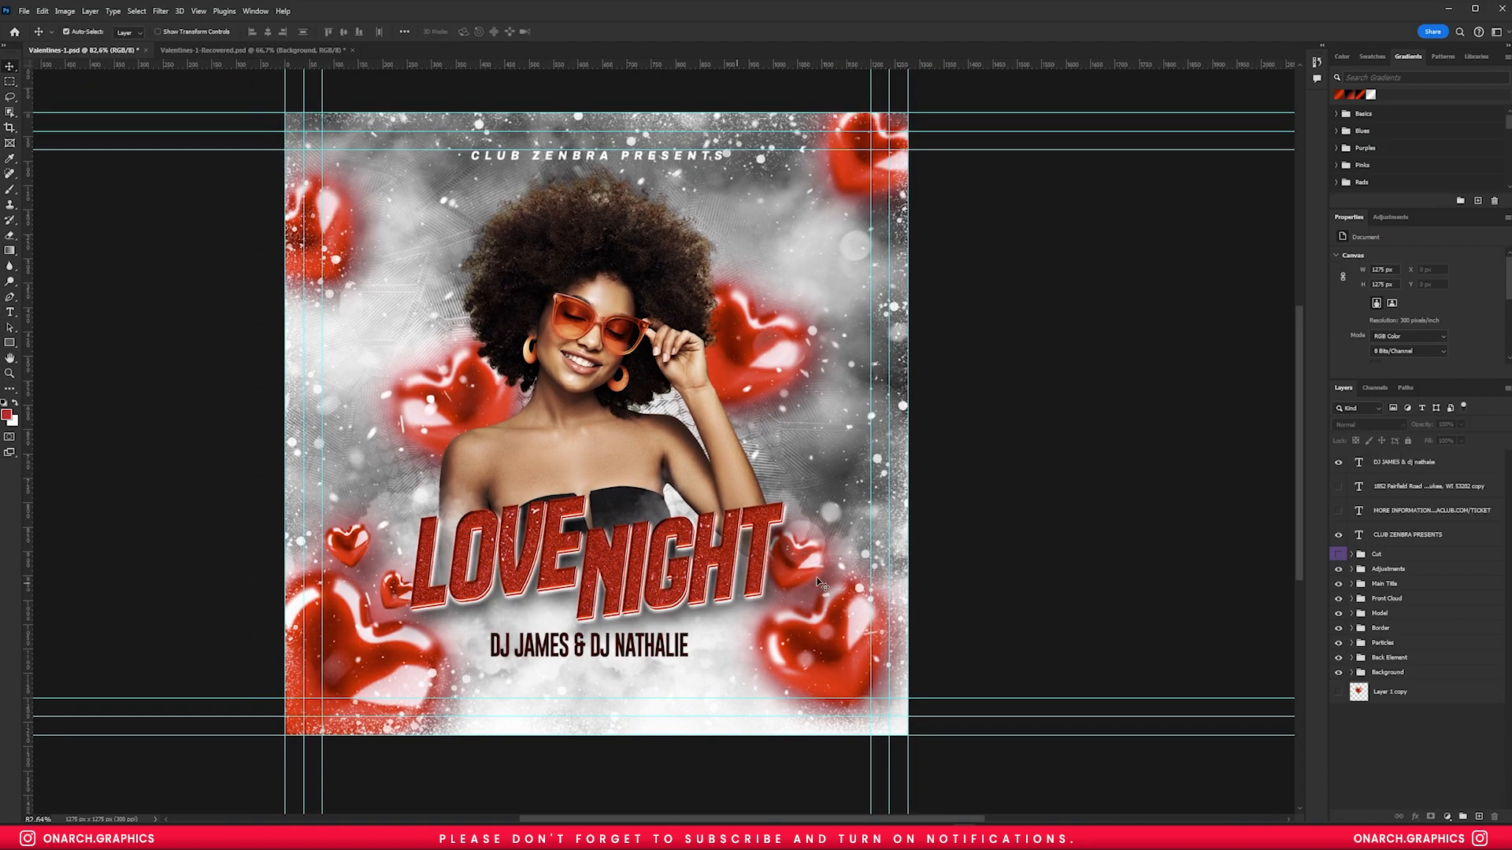
{"action": "left_click", "coordinate": [751, 545]}
{"action": "key", "text": "ctrl+t"}
{"action": "left_click", "coordinate": [1387, 598], "text": "ctrl"}
{"action": "mouse_move", "coordinate": [706, 590]}
{"action": "left_mouse_down"}
{"action": "mouse_move", "coordinate": [705, 621]}
{"action": "mouse_move", "coordinate": [705, 575]}
{"action": "left_mouse_up"}
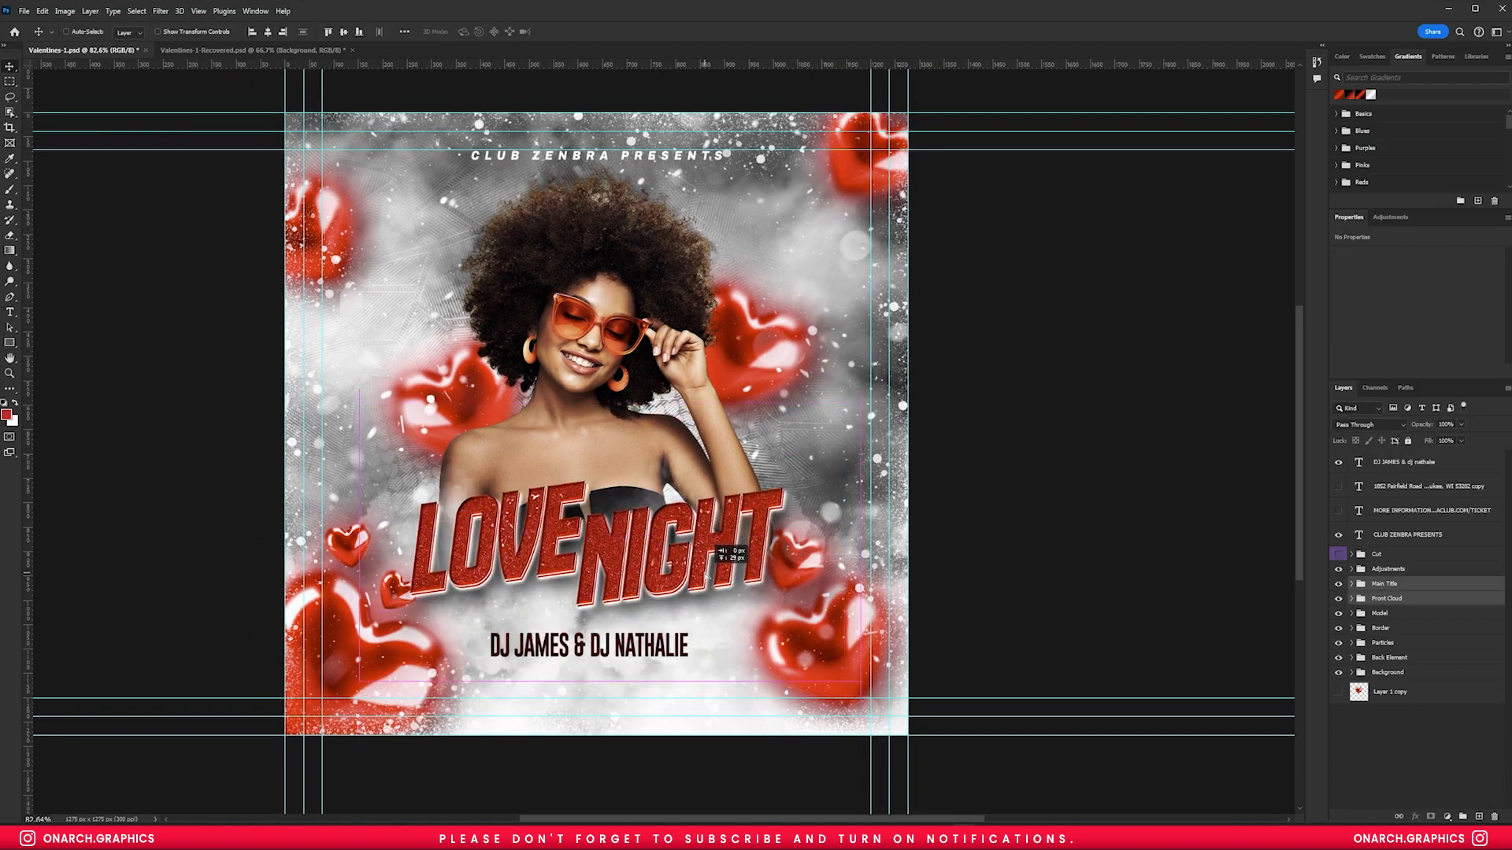
- Colour the DJ lineup black, set it to Akira Expanded at 8 pt, and nudge it up
{"action": "left_click", "coordinate": [630, 646], "text": "ctrl"}
{"action": "left_click", "coordinate": [1429, 344]}
{"action": "key", "text": "Return"}
{"action": "left_click", "coordinate": [1102, 370], "text": "ctrl"}
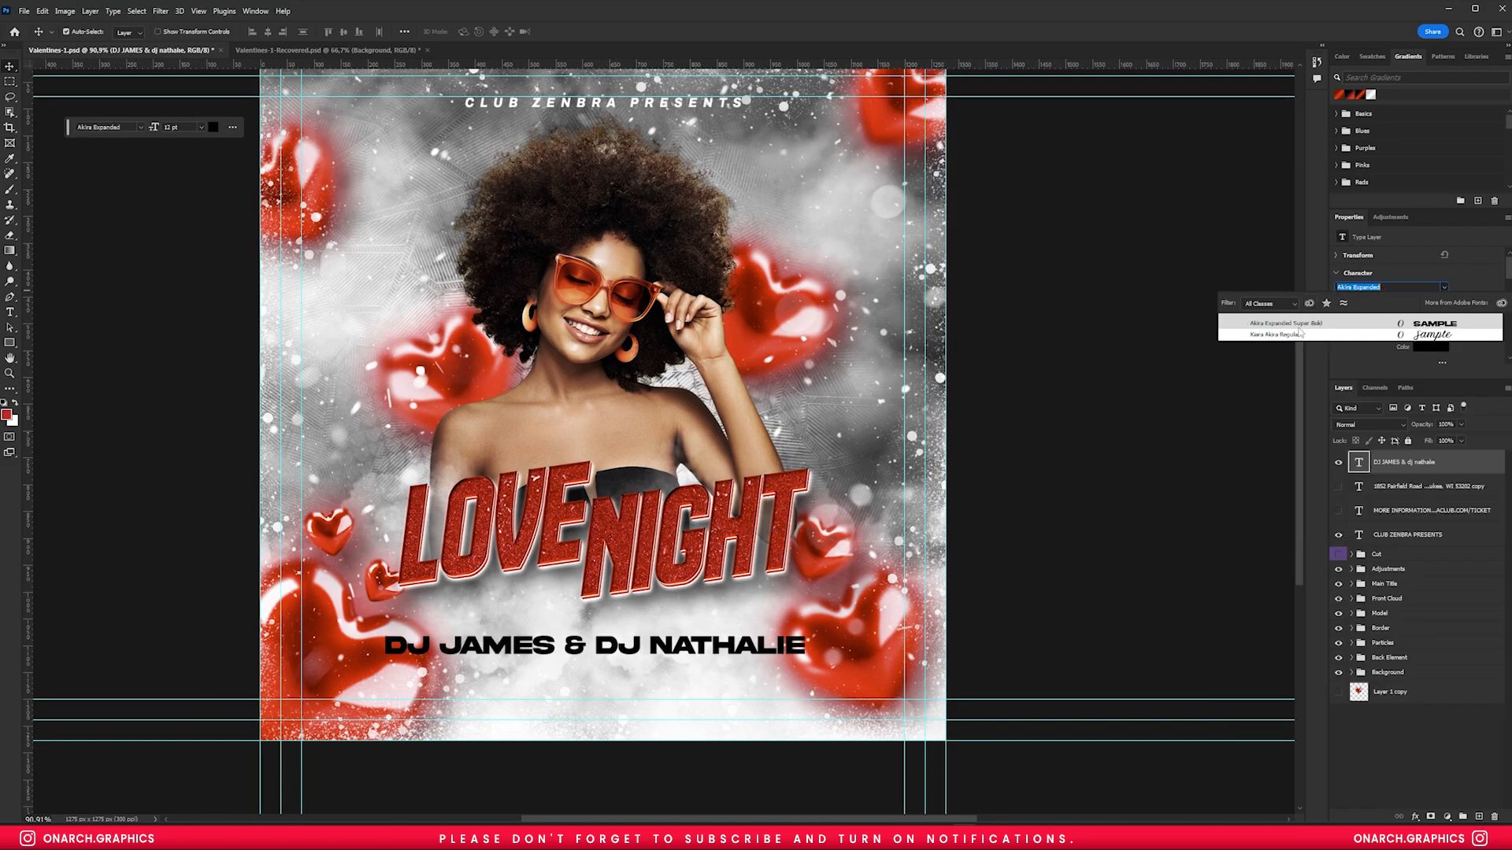
{"action": "left_click", "coordinate": [1366, 319]}
{"action": "type", "text": "8"}
{"action": "key", "text": "Return"}
{"action": "left_click_drag", "start_coordinate": [608, 647], "coordinate": [608, 638]}
{"action": "scroll", "coordinate": [640, 647], "scroll_direction": "up", "scroll_amount": 1}
{"action": "left_click_drag", "start_coordinate": [640, 650], "coordinate": [676, 565]}
{"action": "scroll", "coordinate": [675, 565], "scroll_direction": "up", "scroll_amount": 5}
- Recolour the DJ lineup dark red and reset its letter spacing to 0
{"action": "left_click", "coordinate": [1429, 346]}
{"action": "left_click", "coordinate": [263, 419]}
{"action": "left_click", "coordinate": [1106, 328]}
{"action": "left_click_drag", "start_coordinate": [1109, 305], "coordinate": [1115, 409]}
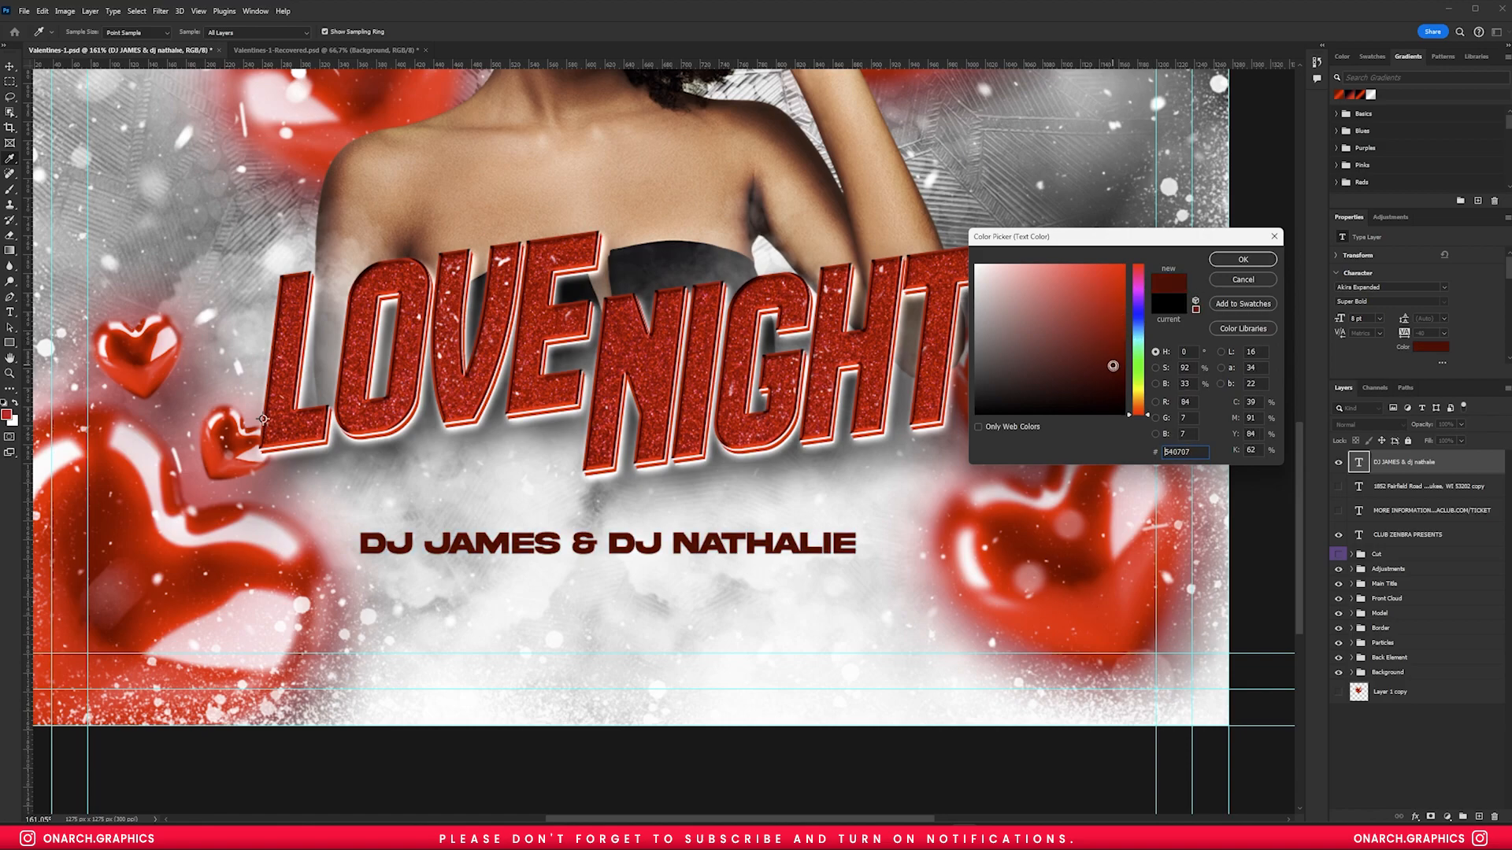
{"action": "key", "text": "Return"}
{"action": "scroll", "coordinate": [648, 602], "scroll_direction": "down", "scroll_amount": 5}
{"action": "left_click", "coordinate": [1427, 334]}
{"action": "type", "text": "0"}
{"action": "left_click", "coordinate": [1362, 318]}
{"action": "scroll", "coordinate": [1362, 319], "scroll_direction": "down", "scroll_amount": 2}
{"action": "scroll", "coordinate": [1362, 318], "scroll_direction": "up", "scroll_amount": 3}
- Set the DJ names in Montserrat Black
{"action": "left_click", "coordinate": [1391, 285]}
{"action": "type", "text": "Montserrat"}
{"action": "key", "text": "Return"}
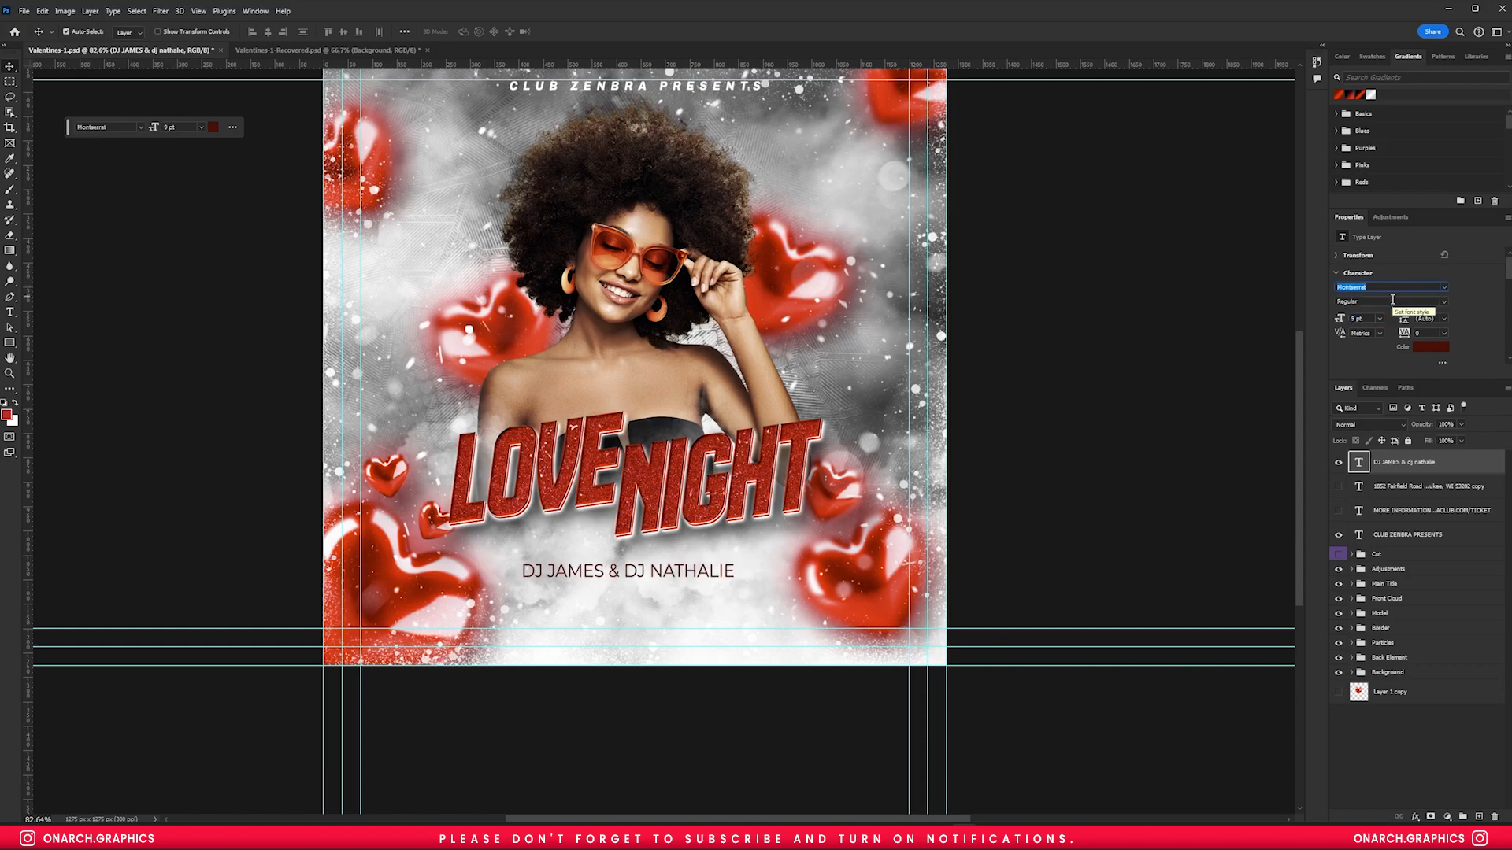
{"action": "left_click", "coordinate": [1443, 302]}
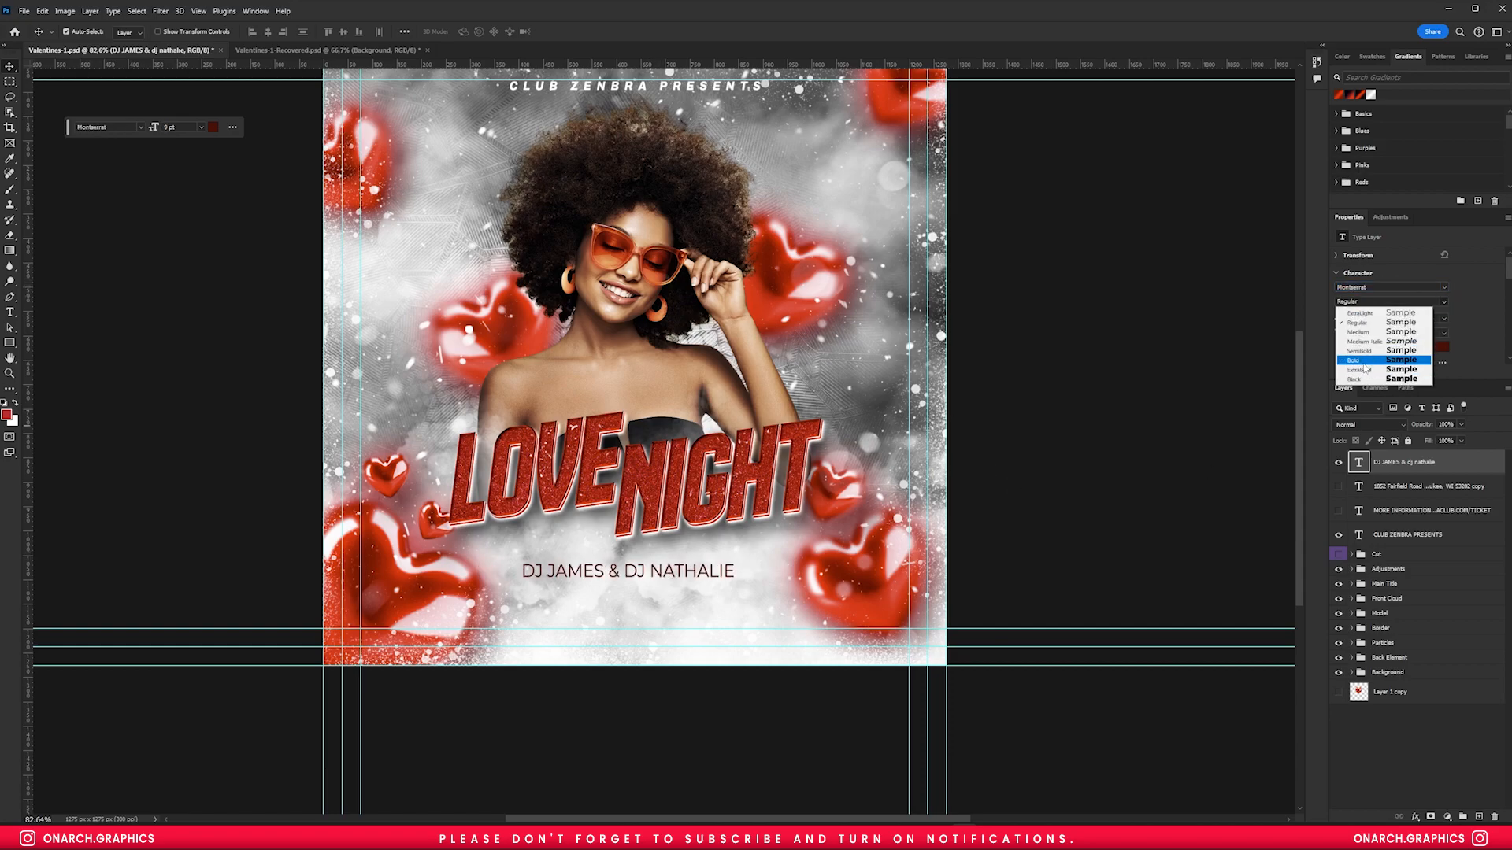
{"action": "left_click", "coordinate": [1366, 378]}
{"action": "key", "text": "ctrl+1"}
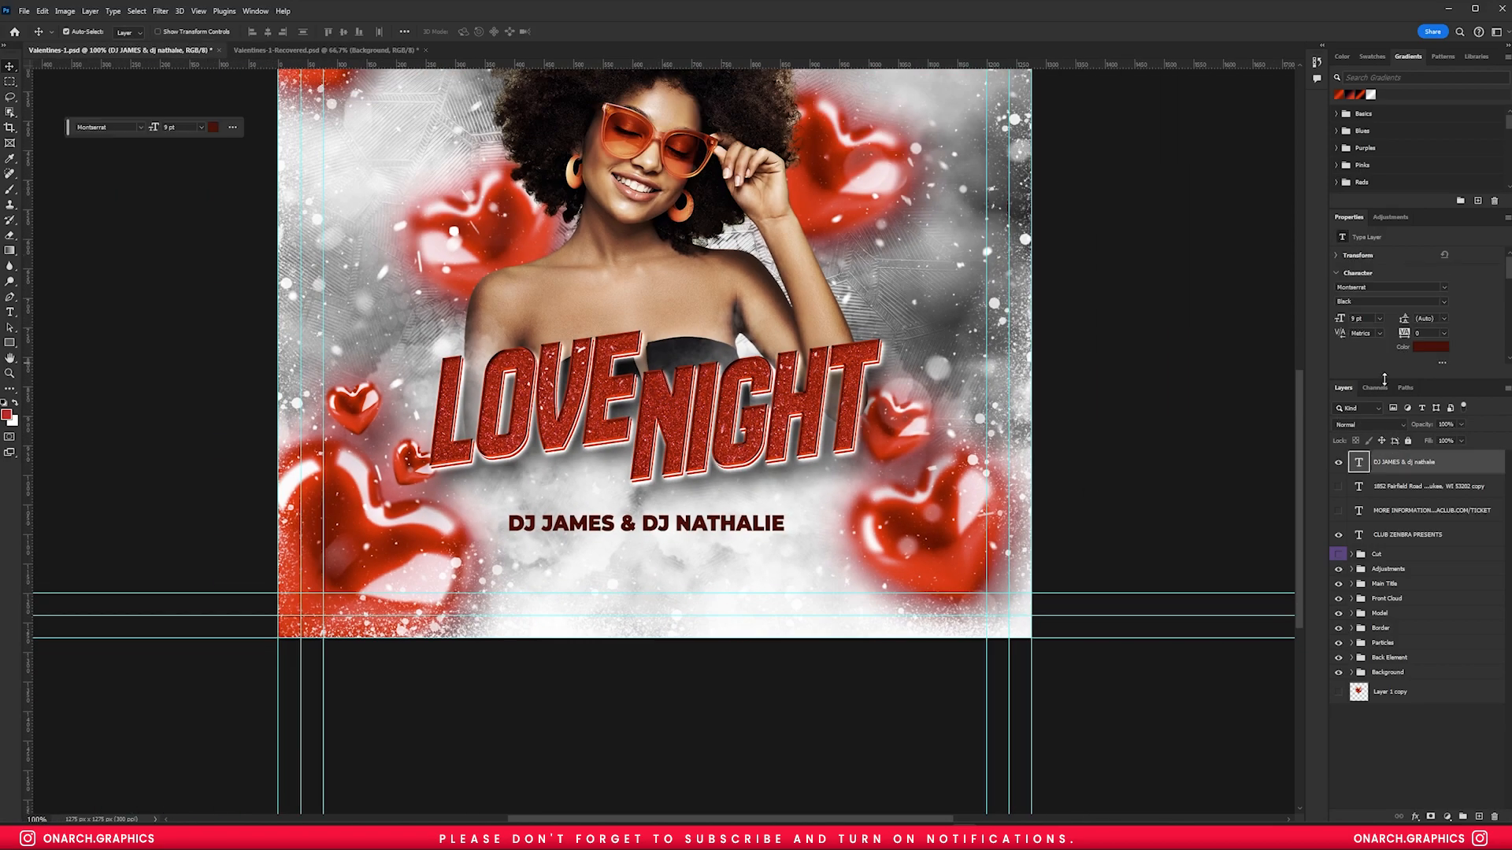
- Centre the DJ names line horizontally on the canvas
{"action": "left_click", "coordinate": [1425, 453], "text": "ctrl"}
{"action": "left_click", "coordinate": [1404, 466]}
{"action": "key", "text": "ctrl+a"}
{"action": "left_click", "coordinate": [268, 32]}
{"action": "key", "text": "ctrl+d"}
{"action": "scroll", "coordinate": [648, 564], "scroll_direction": "up", "scroll_amount": 4}
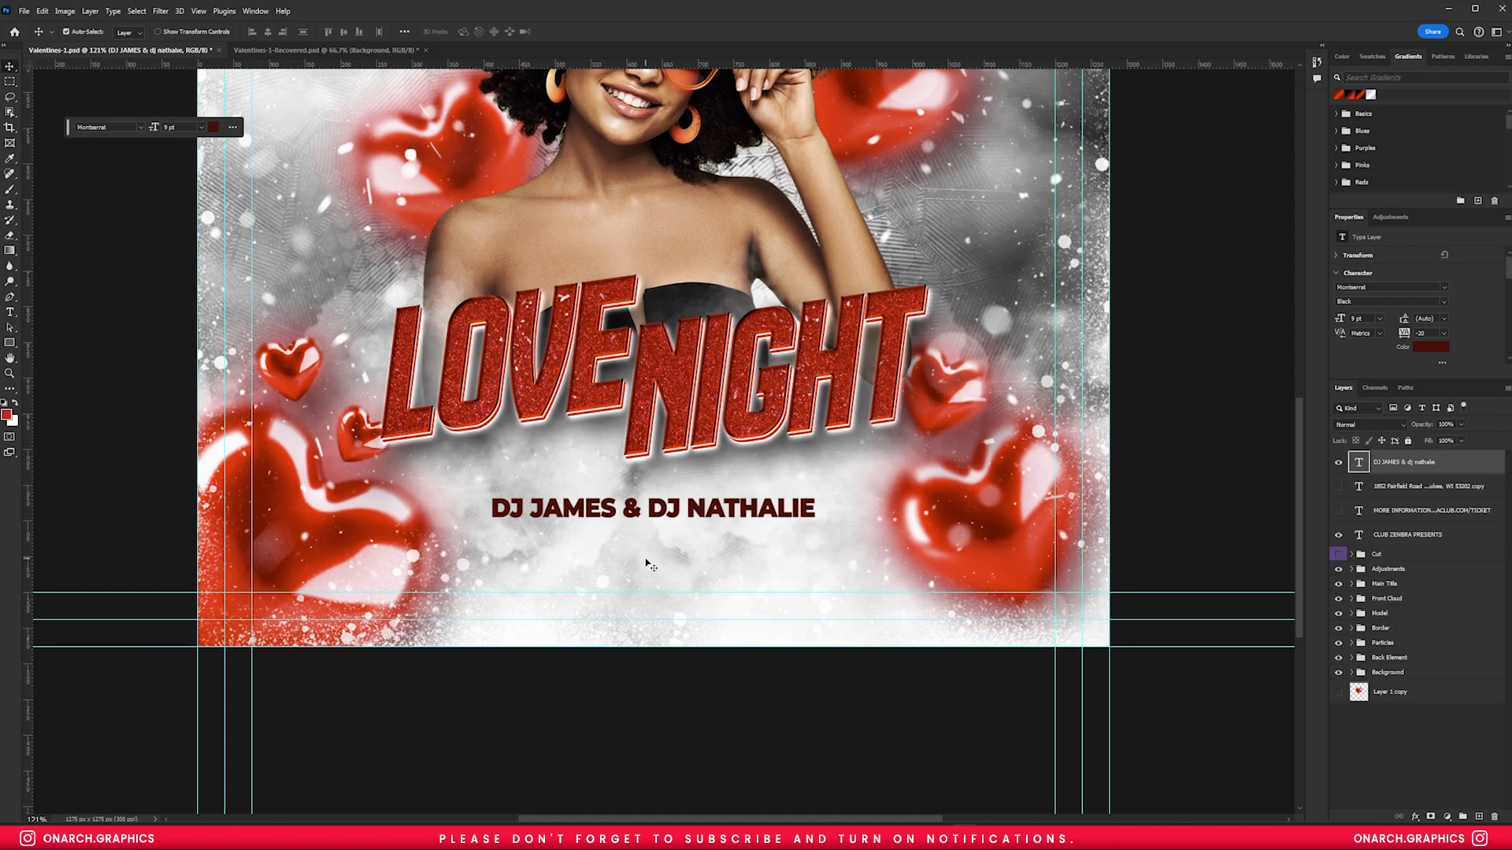
- Show the address and more-information lines and move them upward
{"action": "left_click_drag", "start_coordinate": [1338, 486], "coordinate": [1338, 510]}
{"action": "left_click", "coordinate": [1392, 510]}
{"action": "left_click", "coordinate": [1399, 488], "text": "shift"}
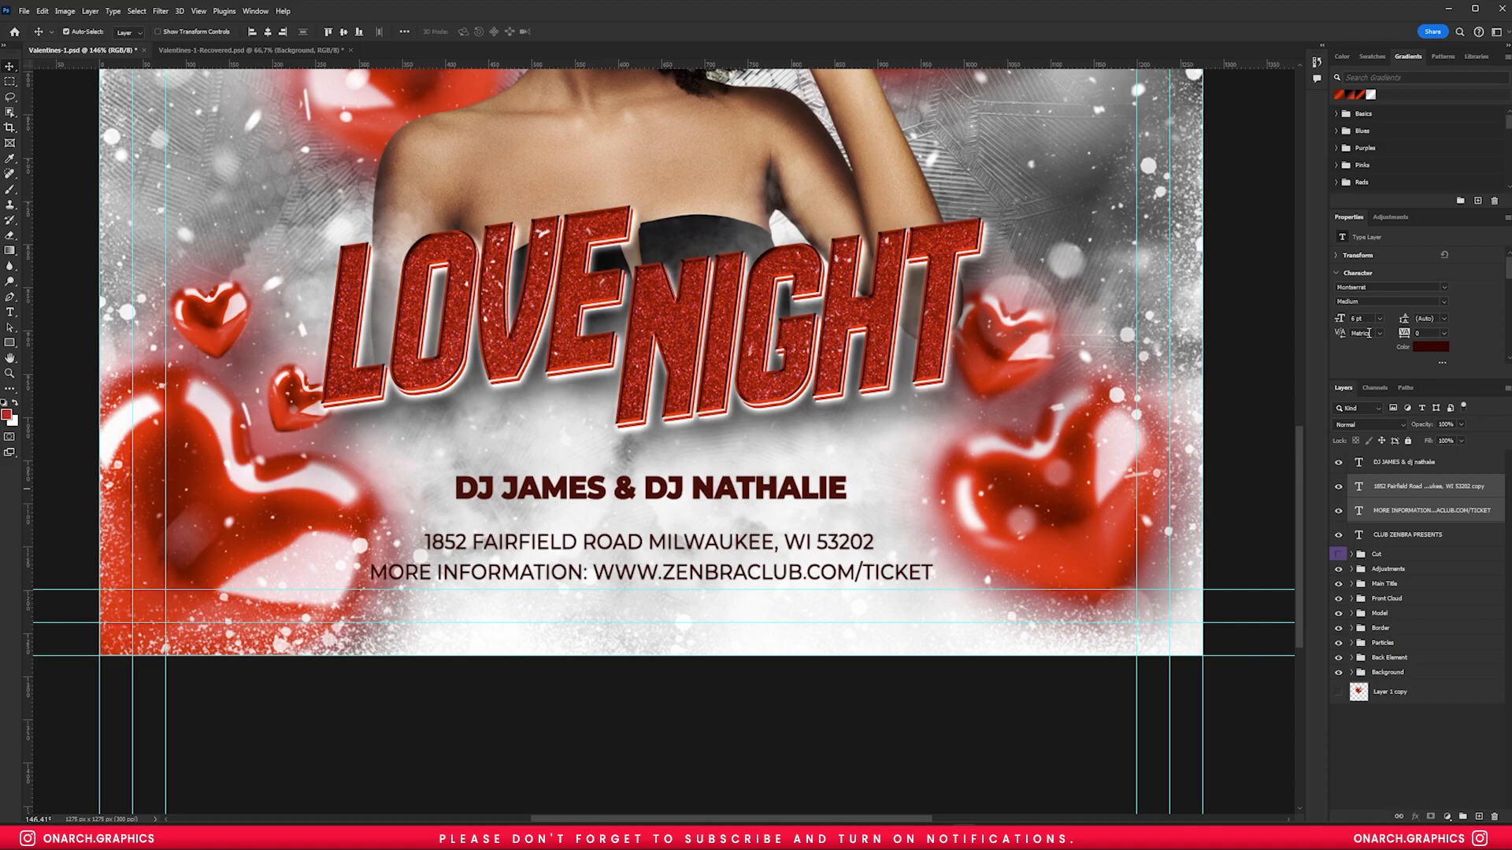
{"action": "left_click", "coordinate": [670, 551]}
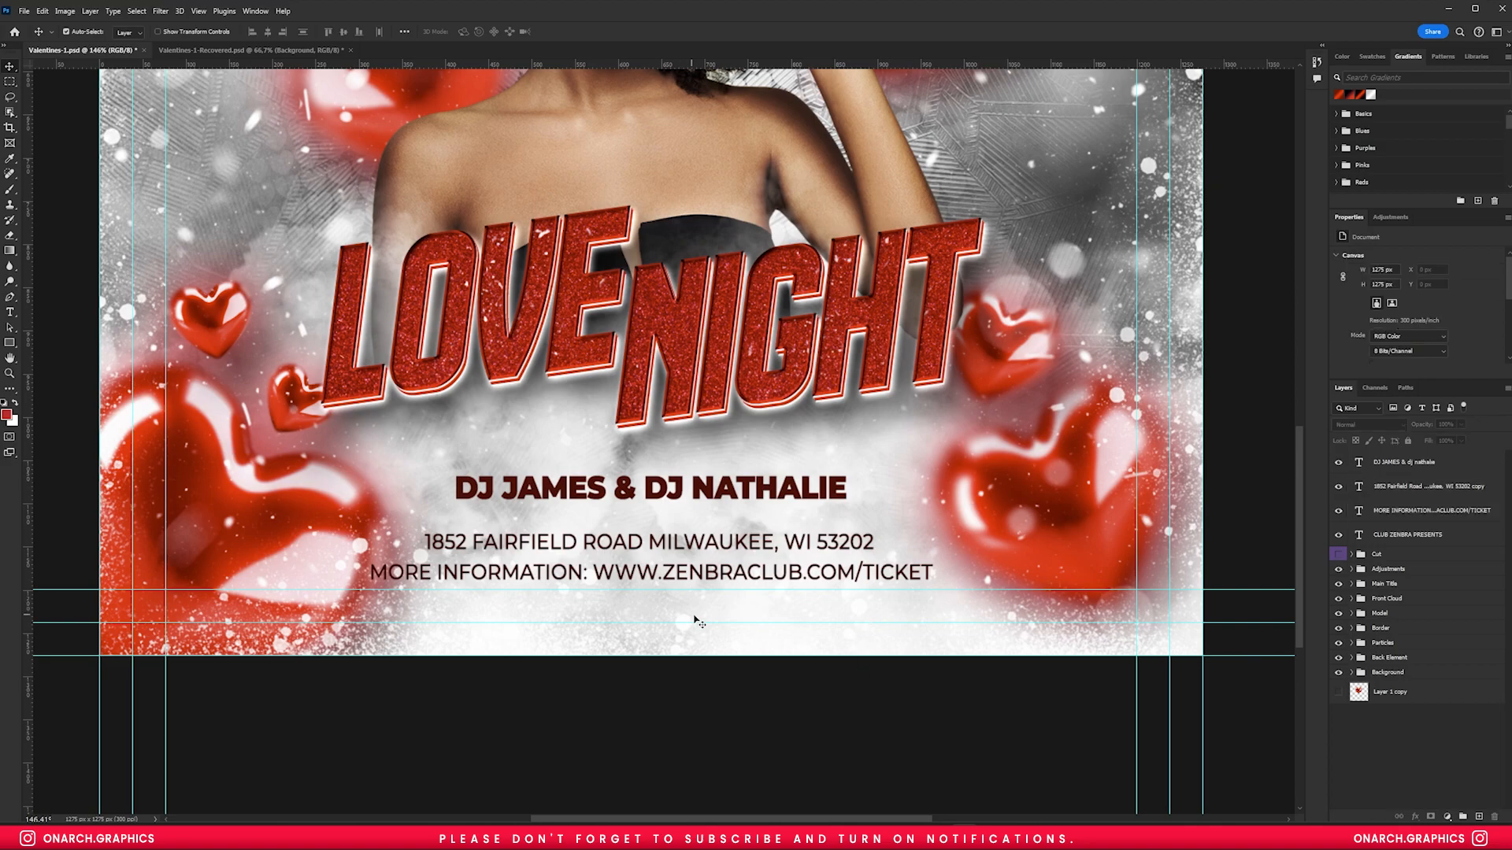
{"action": "left_click", "coordinate": [818, 719]}
{"action": "left_click", "coordinate": [661, 544]}
{"action": "left_click_drag", "start_coordinate": [660, 572], "coordinate": [661, 423]}
- Try 10 pt for the DJ line, revert the size, and reselect the address and info layers
{"action": "left_click", "coordinate": [670, 487]}
{"action": "left_click", "coordinate": [1360, 318]}
{"action": "key", "text": "Up"}
{"action": "key", "text": "Down"}
{"action": "left_click", "coordinate": [713, 422]}
{"action": "left_click", "coordinate": [709, 391], "text": "shift"}
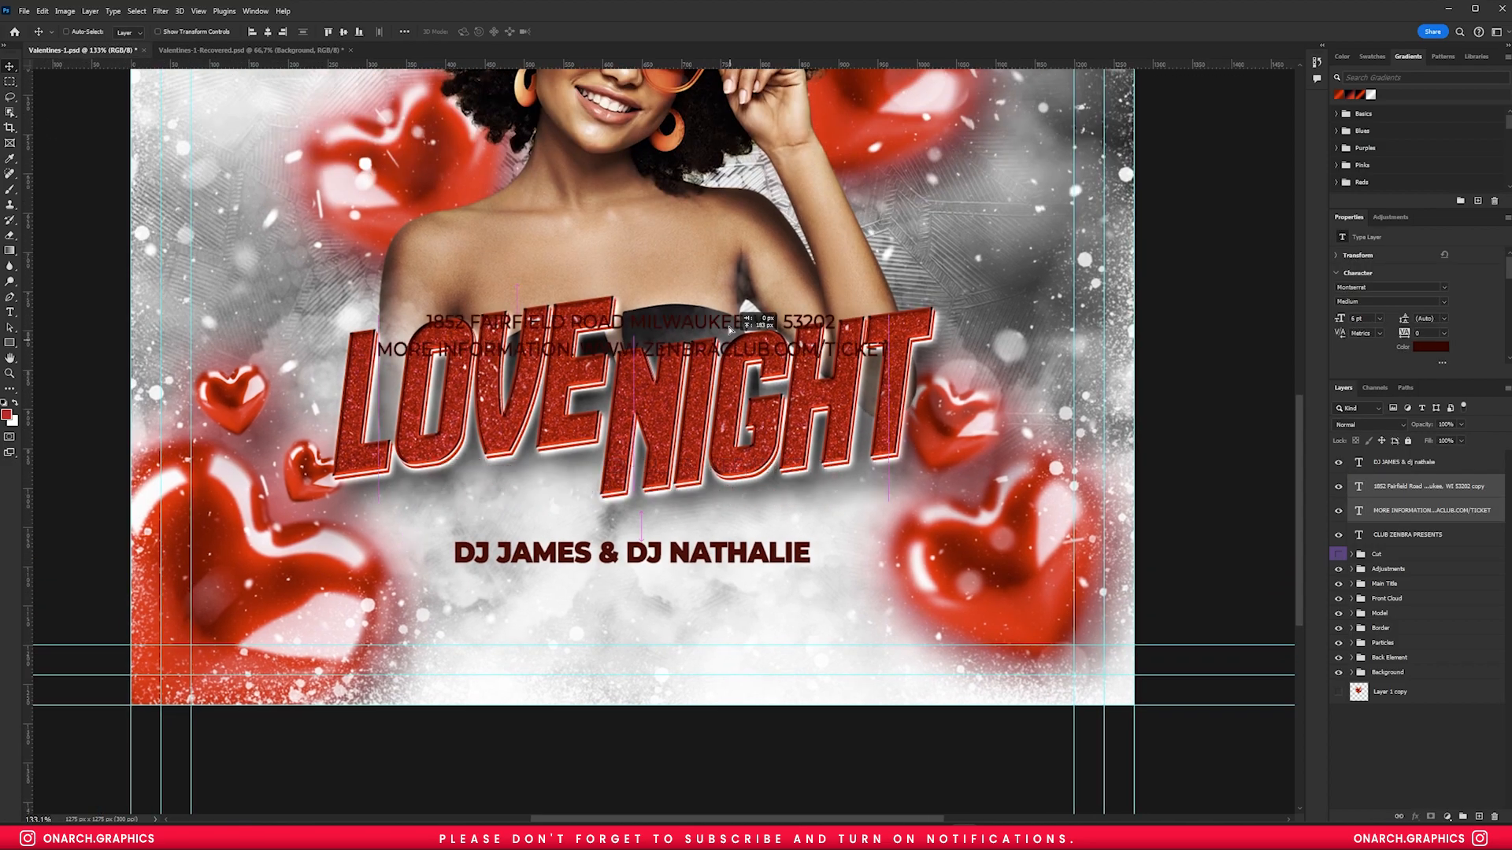
- Duplicate the DJ line, retype the copy as PERFORMANCE, and set it in Classic Robot
{"action": "left_click_drag", "start_coordinate": [730, 358], "coordinate": [731, 233]}
{"action": "left_click", "coordinate": [677, 552], "text": "ctrl"}
{"action": "left_click_drag", "start_coordinate": [677, 552], "coordinate": [677, 599]}
{"action": "double_click", "coordinate": [677, 599]}
{"action": "type", "text": "DJ PER"}
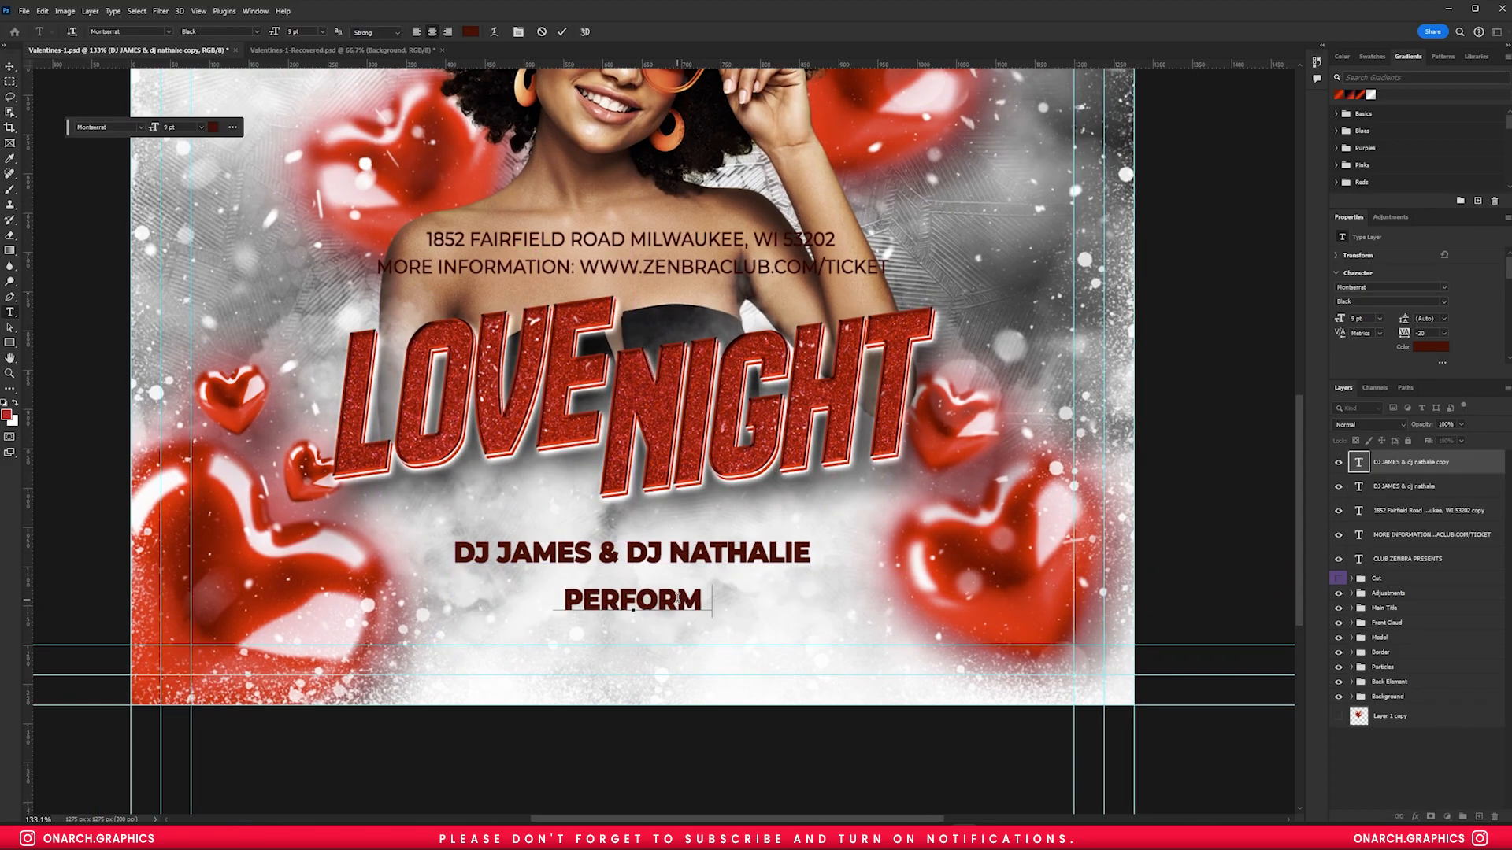
{"action": "type", "text": "clas"}
{"action": "left_click", "coordinate": [1380, 344]}
{"action": "left_click", "coordinate": [1380, 287]}
{"action": "type", "text": "clas"}
{"action": "left_click", "coordinate": [1363, 319]}
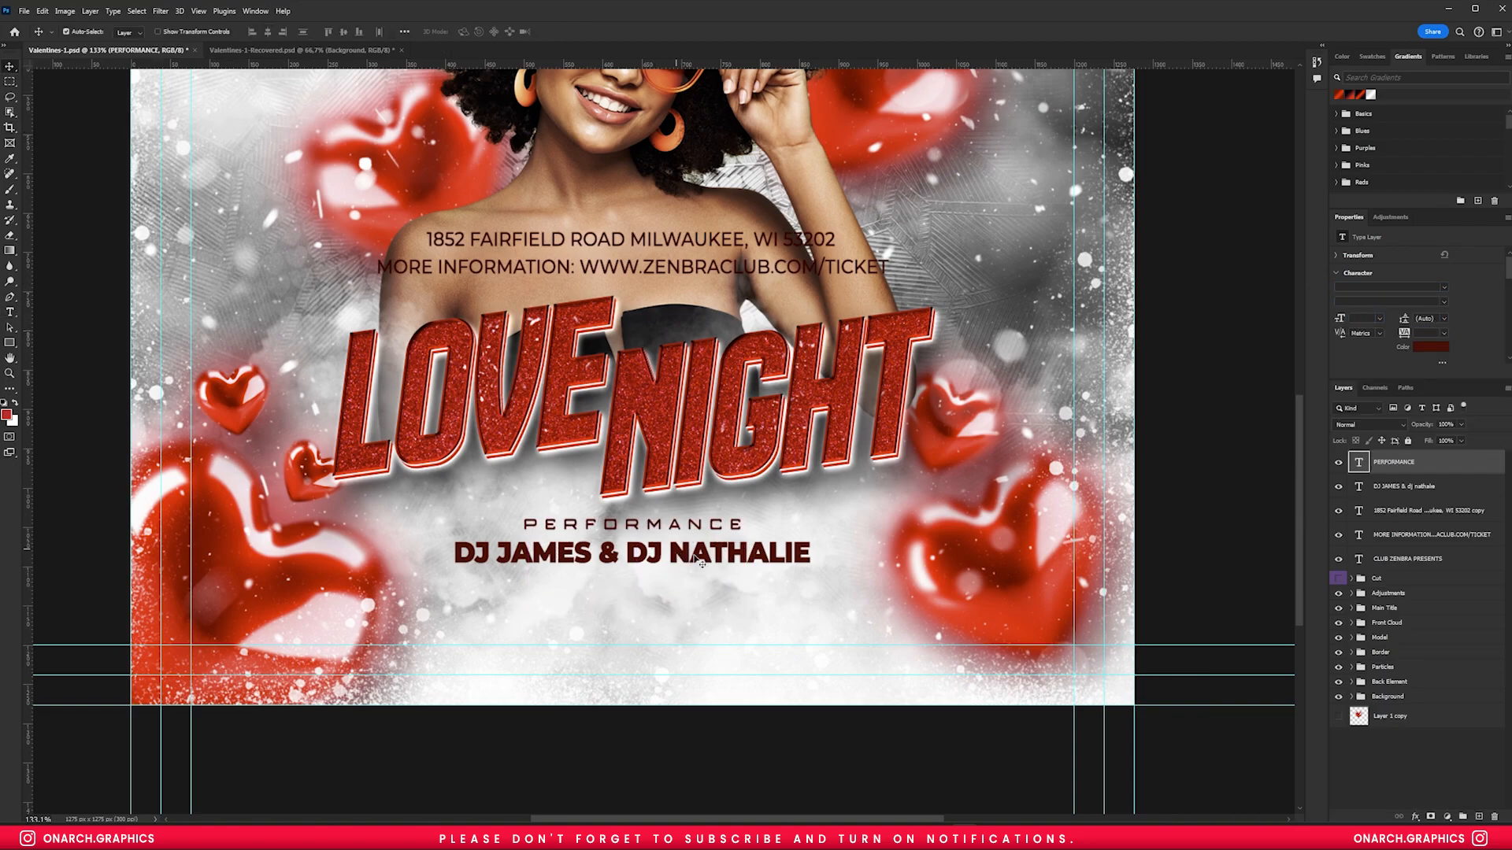
{"action": "key", "text": "ctrl+0"}
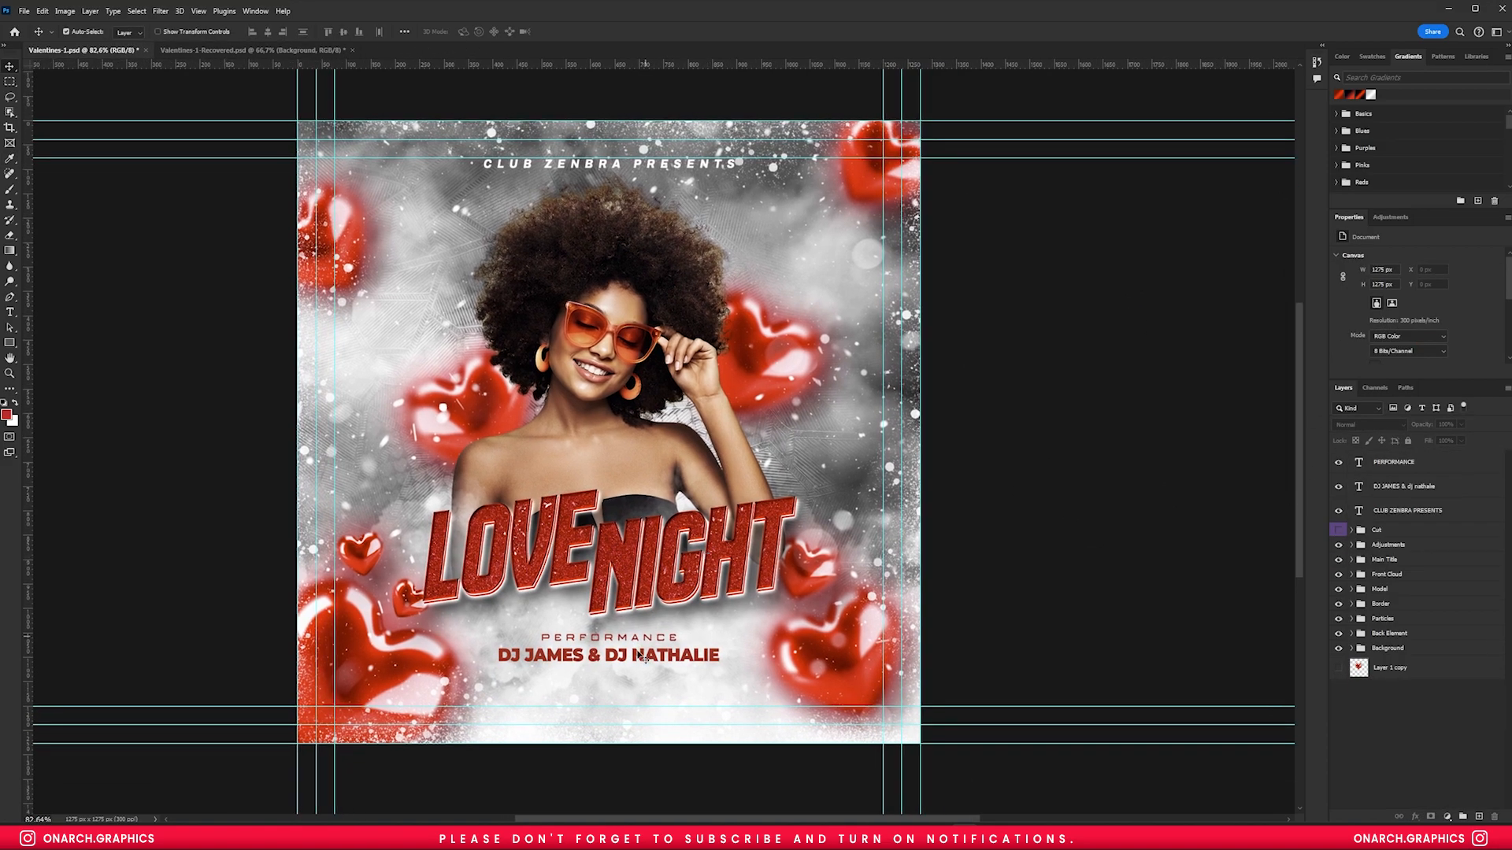
- Draw a thin rectangle bar under PERFORMANCE with no outline
{"action": "scroll", "coordinate": [643, 658], "scroll_direction": "up", "scroll_amount": 3}
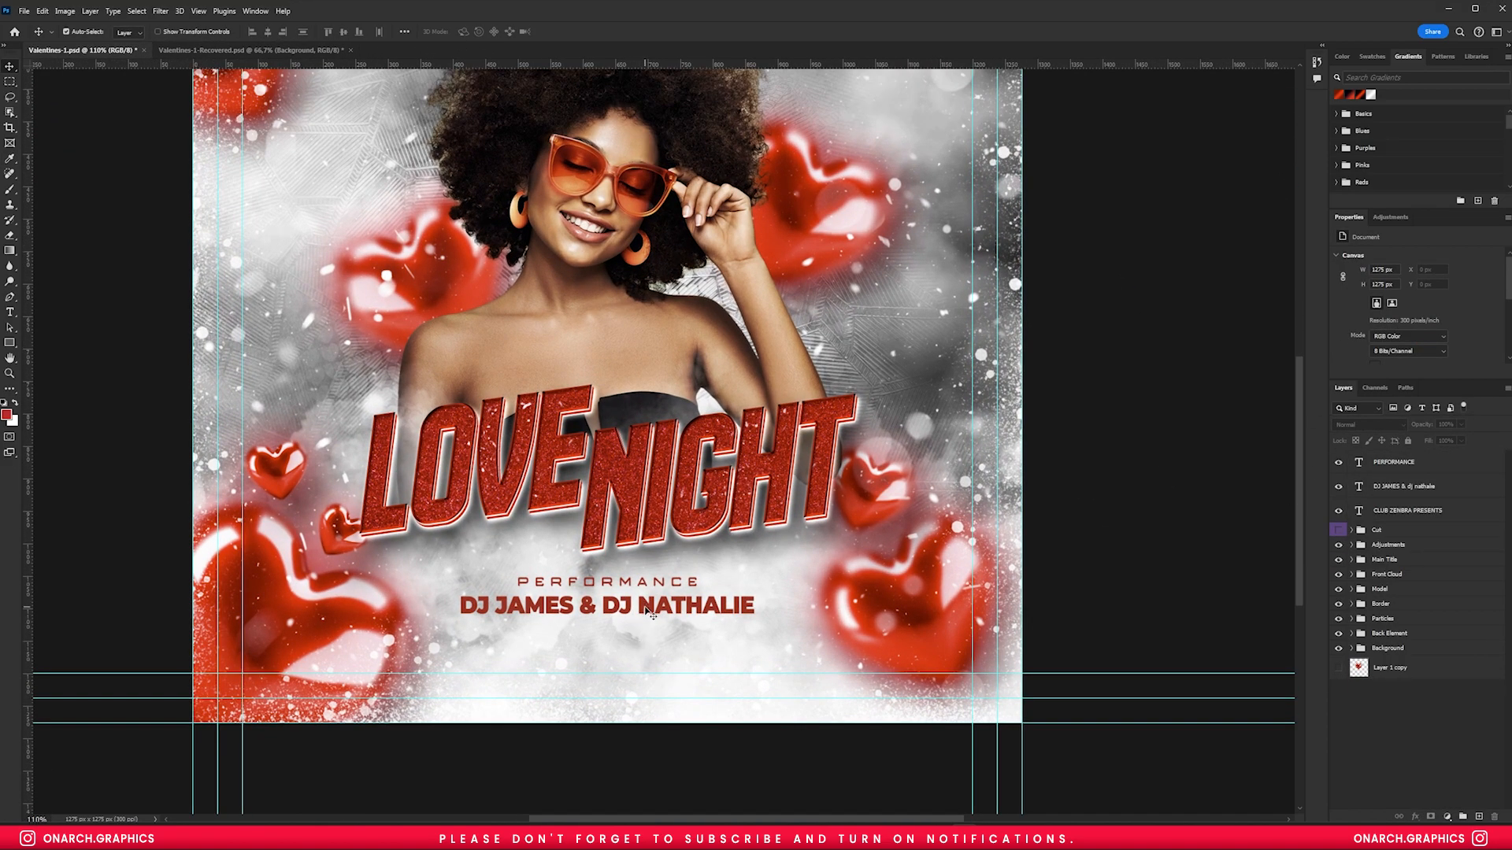
{"action": "scroll", "coordinate": [595, 591], "scroll_direction": "up", "scroll_amount": 6}
{"action": "left_click", "coordinate": [12, 343]}
{"action": "left_click", "coordinate": [55, 341]}
{"action": "scroll", "coordinate": [492, 630], "scroll_direction": "up", "scroll_amount": 6}
{"action": "left_click_drag", "start_coordinate": [432, 557], "coordinate": [853, 574]}
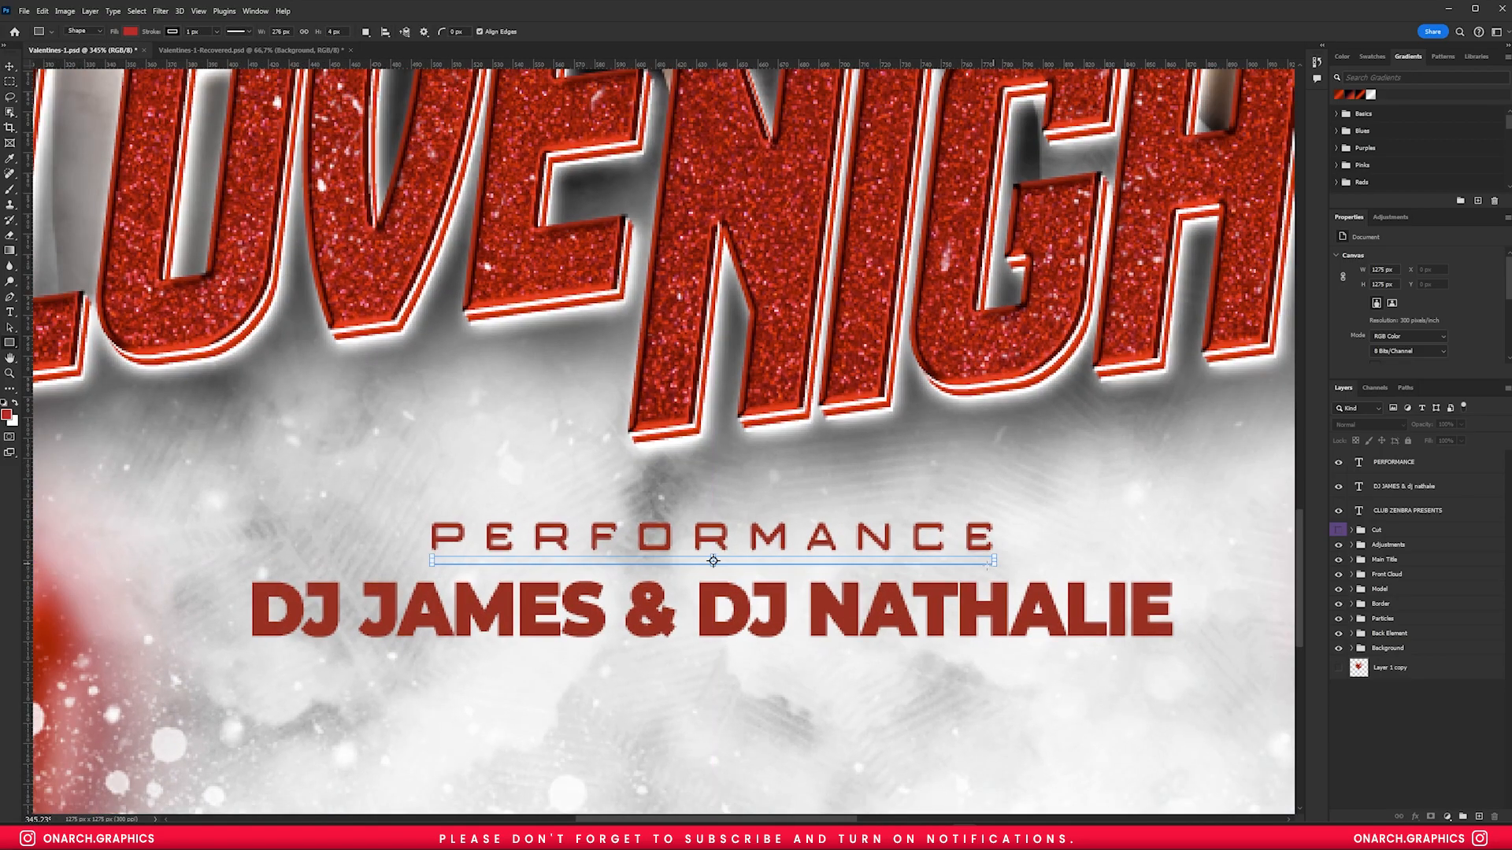
{"action": "left_click_drag", "start_coordinate": [989, 564], "coordinate": [994, 565]}
{"action": "scroll", "coordinate": [660, 441], "scroll_direction": "down", "scroll_amount": 4}
{"action": "left_click", "coordinate": [1373, 310]}
{"action": "left_click", "coordinate": [1345, 332]}
{"action": "left_click", "coordinate": [1372, 310]}
- Thin the underline bar and space it 10 px from the DJ text
{"action": "scroll", "coordinate": [684, 522], "scroll_direction": "up", "scroll_amount": 15}
{"action": "key", "text": "ctrl+t"}
{"action": "key", "text": "Return"}
{"action": "left_click_drag", "start_coordinate": [738, 511], "coordinate": [752, 611]}
{"action": "key", "text": "ctrl+1"}
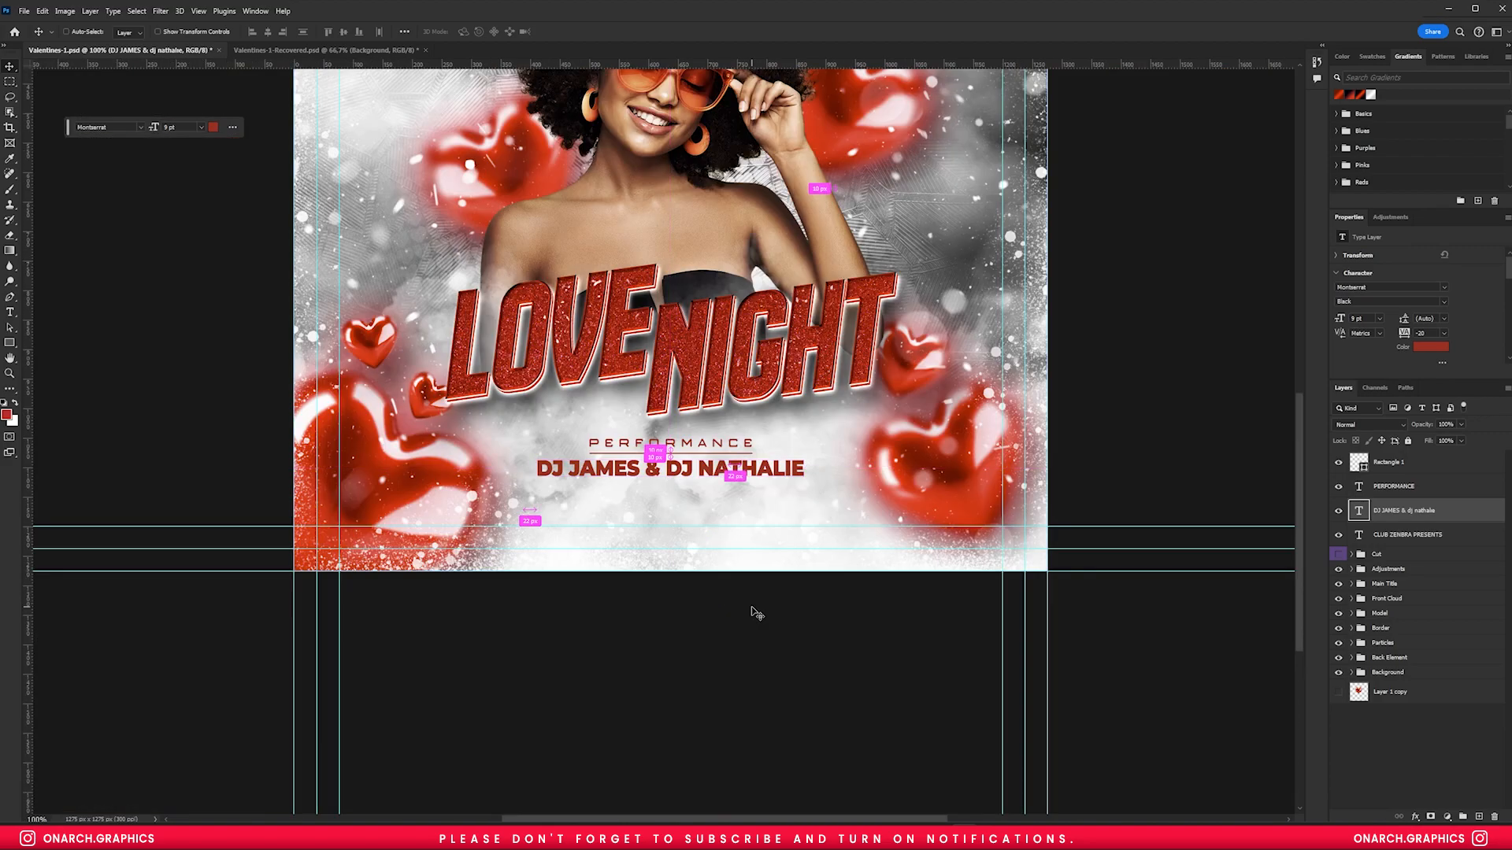
- Group the three DJ layers as 'Dj' and the CLUB ZENBRA PRESENTS layer as Header
{"action": "left_click", "coordinate": [1406, 463]}
{"action": "left_click", "coordinate": [1408, 510], "text": "shift"}
{"action": "key", "text": "ctrl+g"}
{"action": "double_click", "coordinate": [1389, 458]}
{"action": "type", "text": "Dj"}
{"action": "left_click", "coordinate": [1393, 481]}
{"action": "key", "text": "ctrl+g"}
{"action": "double_click", "coordinate": [1382, 472]}
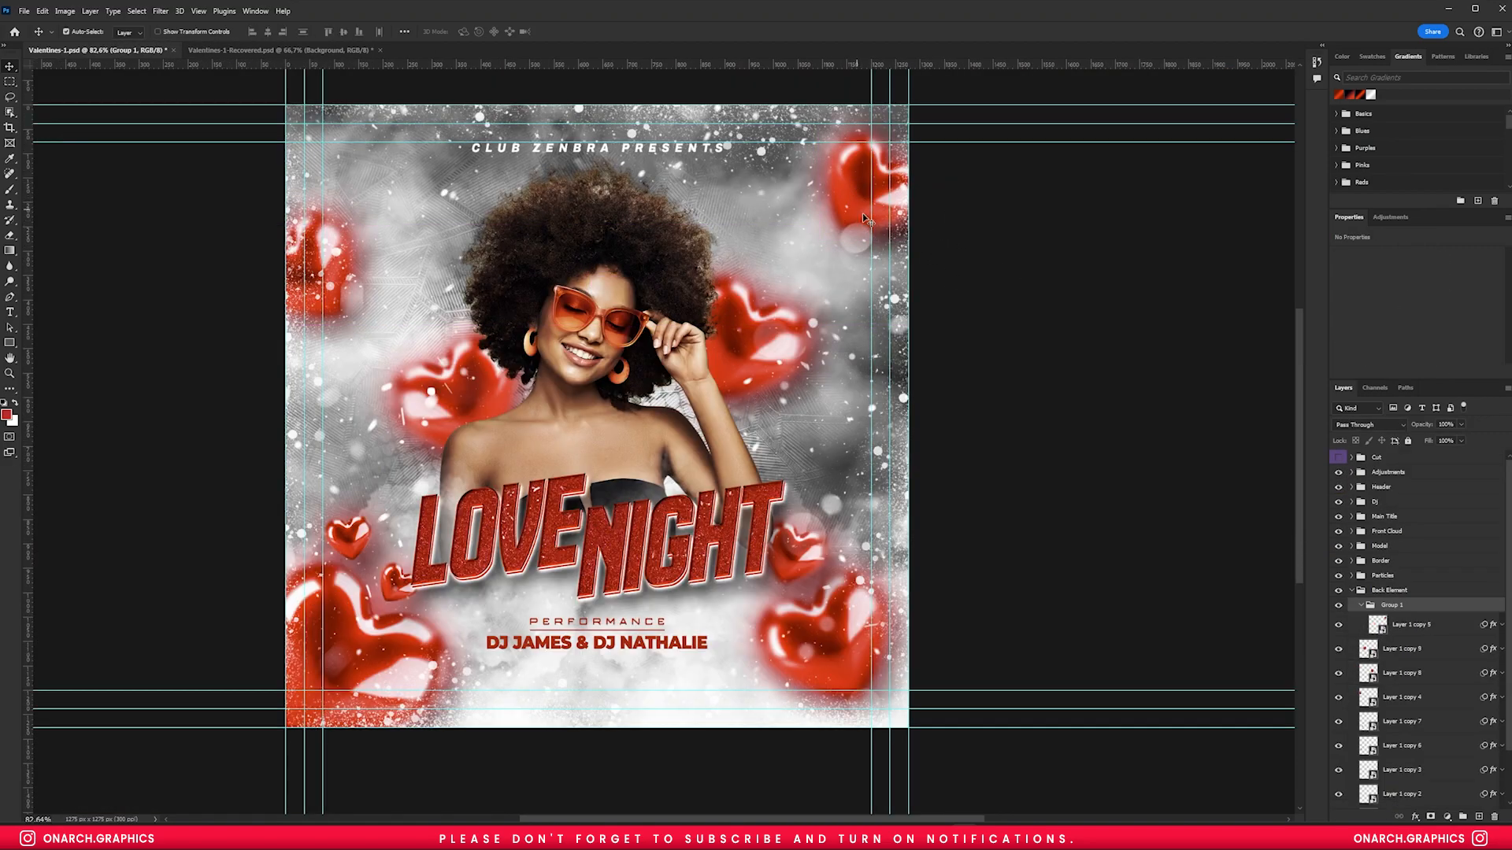
- Move the top-right heart lower and type '14TH FEB' at the top left
{"action": "left_click_drag", "start_coordinate": [858, 189], "coordinate": [859, 271]}
{"action": "key", "text": "ctrl+;"}
{"action": "scroll", "coordinate": [419, 209], "scroll_direction": "up", "scroll_amount": 3}
{"action": "key", "text": "ctrl+;"}
{"action": "key", "text": "t"}
{"action": "left_click", "coordinate": [327, 157]}
{"action": "type", "text": "14TH FEB"}
{"action": "key", "text": "ctrl+a"}
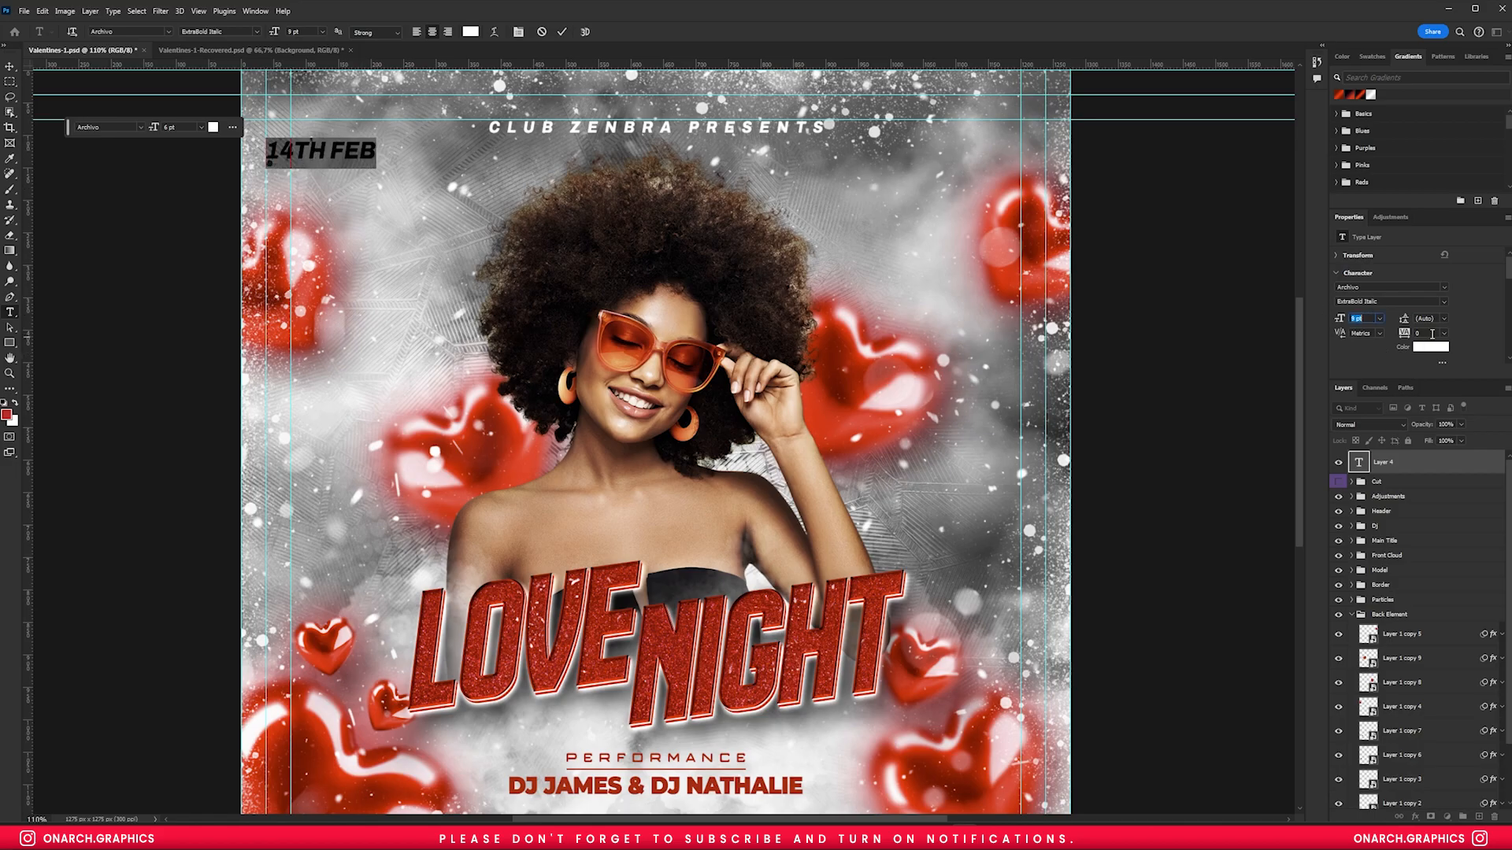
{"action": "key", "text": "ctrl+Return"}
- Duplicate the date below as a Light Italic, 7 pt '08:00PM' time line
{"action": "key", "text": "v"}
{"action": "scroll", "coordinate": [411, 163], "scroll_direction": "up", "scroll_amount": 6}
{"action": "left_click_drag", "start_coordinate": [575, 367], "coordinate": [652, 413]}
{"action": "left_click", "coordinate": [1443, 301]}
{"action": "left_click", "coordinate": [1368, 370]}
{"action": "left_click", "coordinate": [1378, 301]}
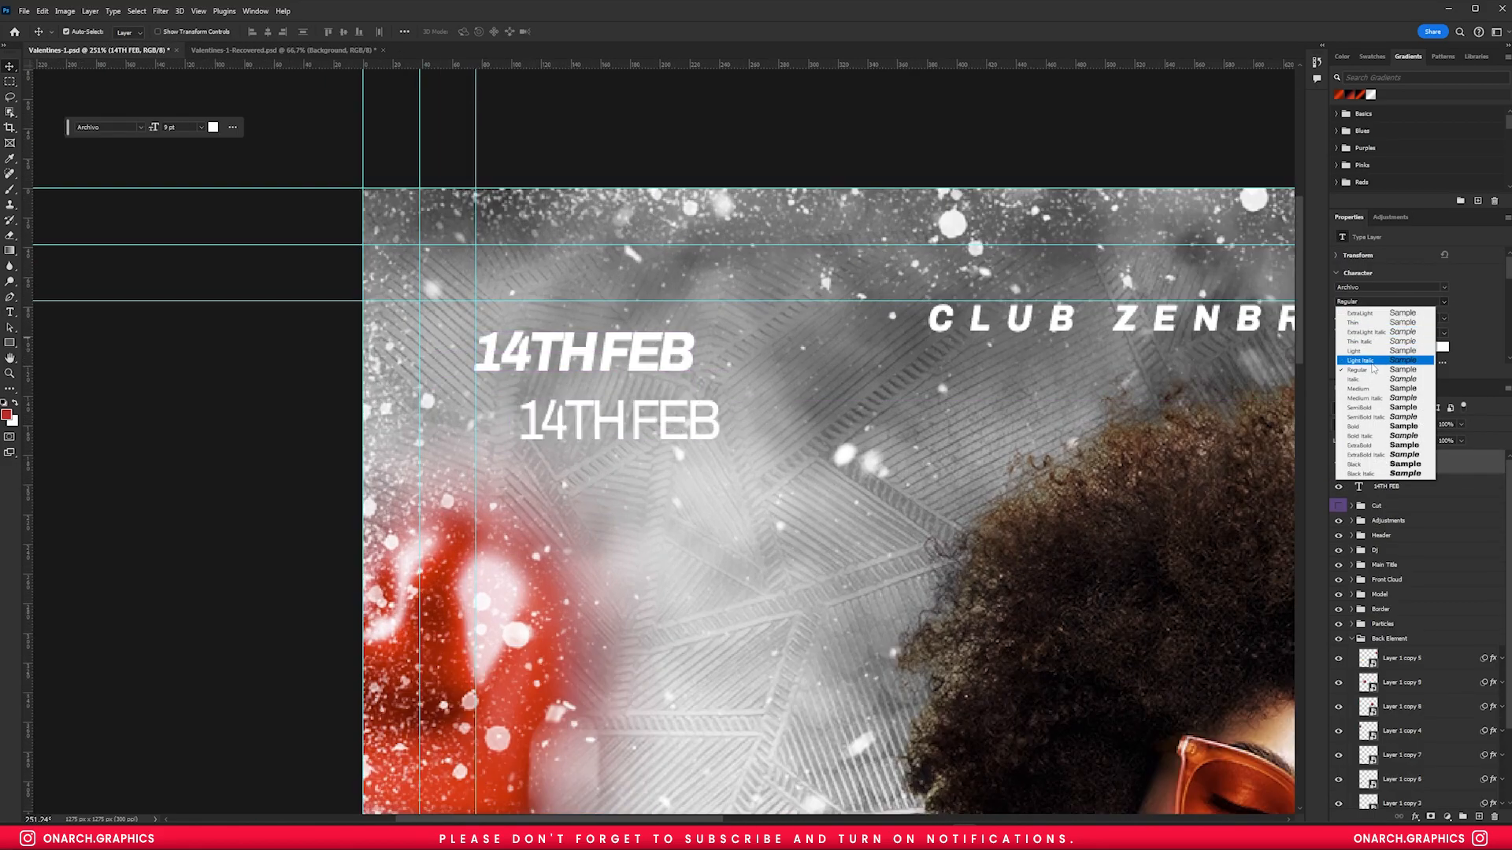
{"action": "left_click", "coordinate": [1372, 362]}
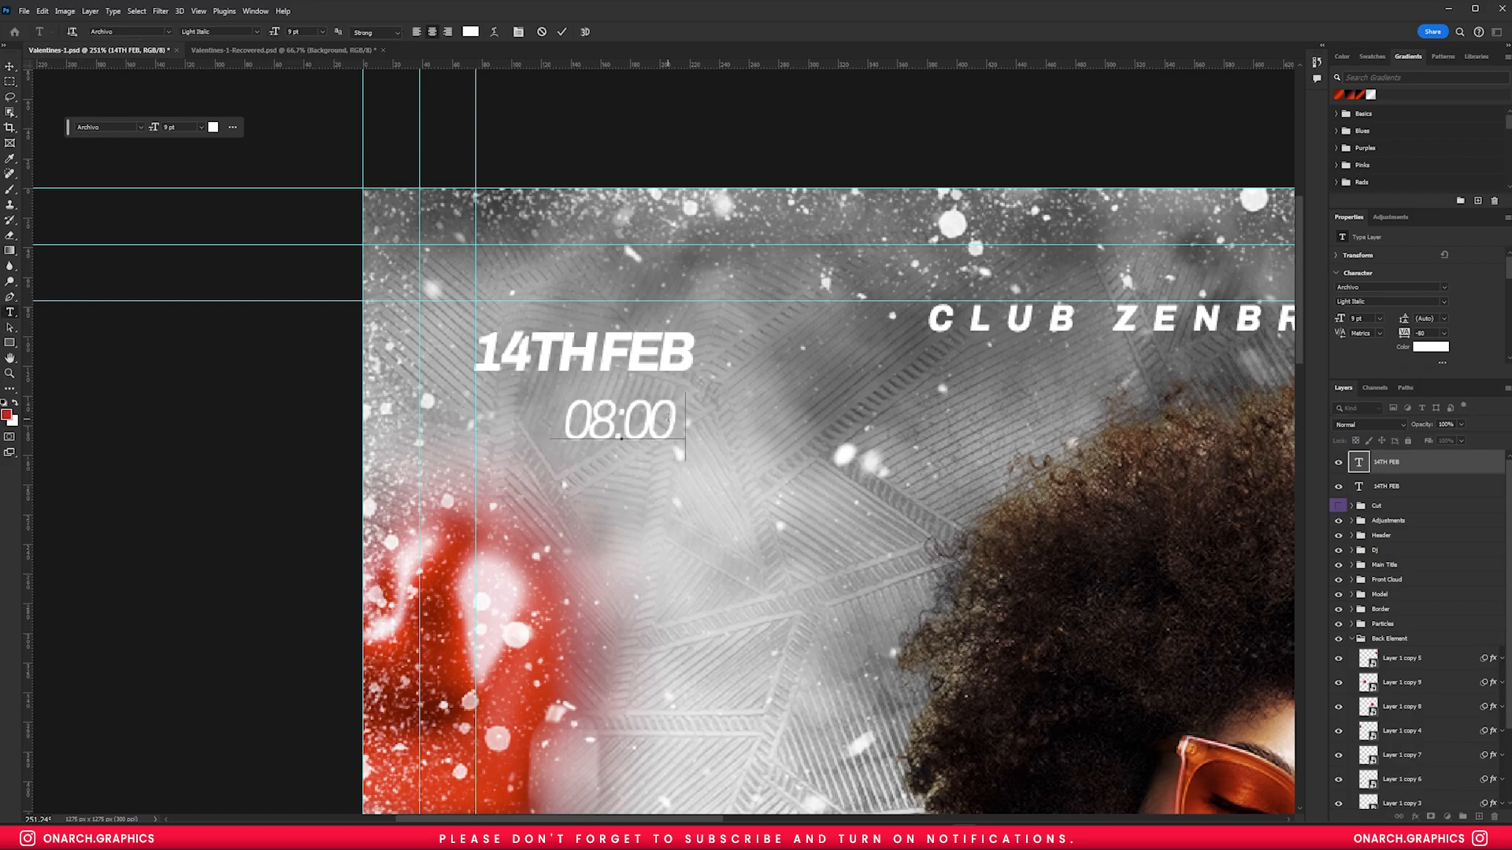
{"action": "type", "text": "PM"}
{"action": "key", "text": "ctrl+a"}
{"action": "left_click", "coordinate": [1366, 319]}
{"action": "key", "text": "Down"}
{"action": "key", "text": "Down"}
{"action": "left_click", "coordinate": [10, 66]}
- Align the 08:00PM line with the date and place it beneath 14TH FEB
{"action": "left_click", "coordinate": [1417, 486], "text": "shift"}
{"action": "left_click", "coordinate": [268, 32]}
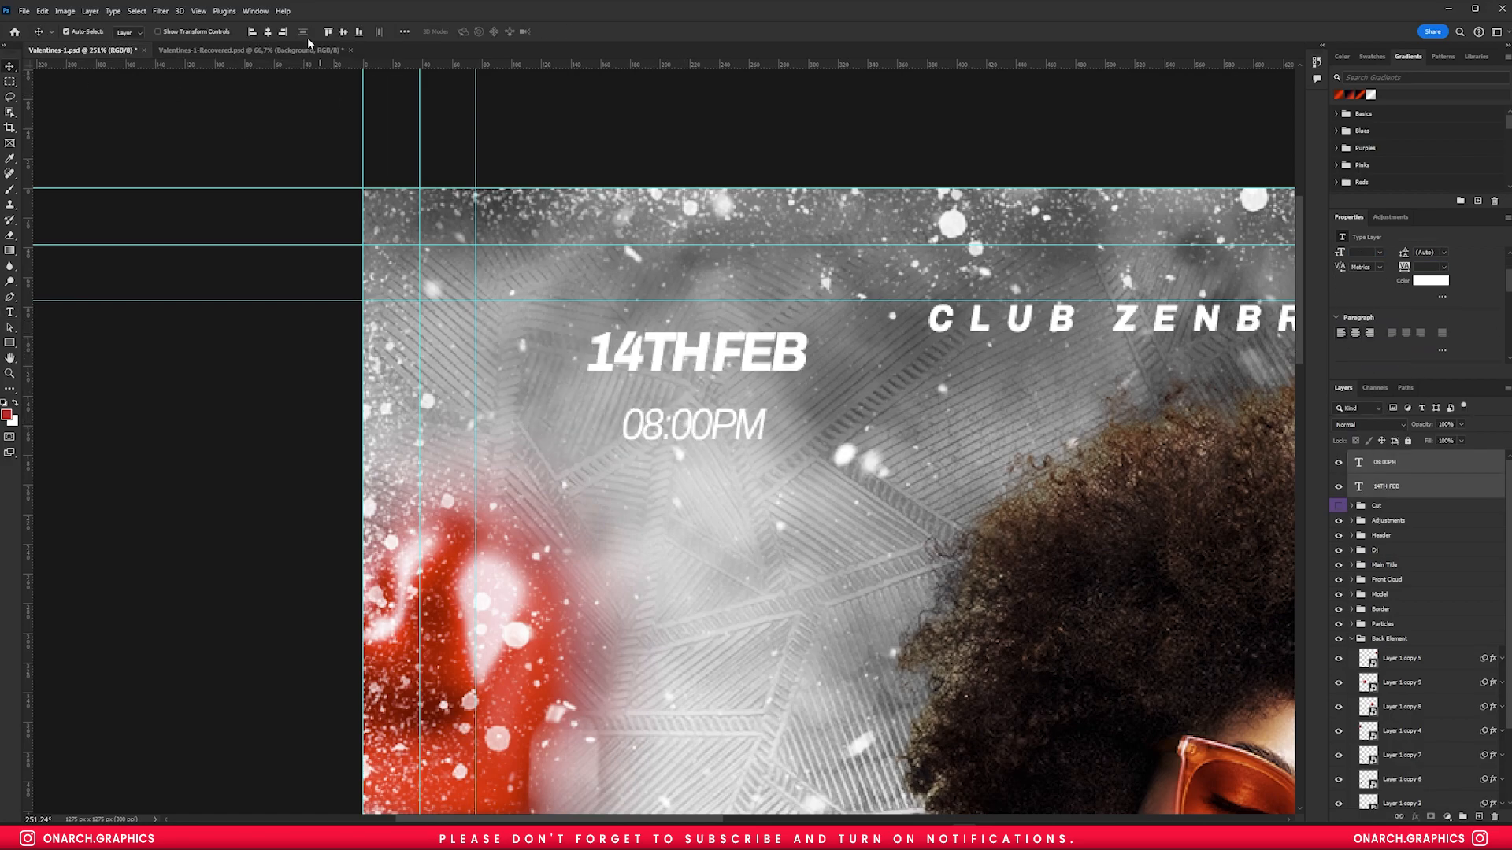
{"action": "left_click", "coordinate": [252, 31]}
{"action": "left_click", "coordinate": [268, 327]}
{"action": "key", "text": "ctrl+;"}
{"action": "scroll", "coordinate": [746, 462], "scroll_direction": "down", "scroll_amount": 2}
{"action": "left_click_drag", "start_coordinate": [665, 432], "coordinate": [567, 457]}
{"action": "scroll", "coordinate": [662, 410], "scroll_direction": "up", "scroll_amount": 6}
- Shorten the top date line to just '14TH'
{"action": "double_click", "coordinate": [759, 332]}
{"action": "left_click", "coordinate": [10, 66]}
{"action": "left_click", "coordinate": [1418, 462], "text": "shift"}
{"action": "key", "text": "ctrl+;"}
{"action": "scroll", "coordinate": [554, 403], "scroll_direction": "down", "scroll_amount": 6}
{"action": "scroll", "coordinate": [555, 401], "scroll_direction": "up", "scroll_amount": 6}
- Duplicate 14TH to its right and retype the copy as 'FEB'
{"action": "left_click", "coordinate": [554, 401], "text": "ctrl"}
{"action": "key", "text": "u"}
{"action": "key", "text": "v"}
{"action": "left_click_drag", "start_coordinate": [512, 359], "coordinate": [701, 358]}
{"action": "double_click", "coordinate": [646, 361]}
{"action": "type", "text": "FEB"}
{"action": "left_click", "coordinate": [9, 66]}
{"action": "left_click_drag", "start_coordinate": [598, 355], "coordinate": [647, 355]}
- Draw a red box with no outline and place it behind FEB
{"action": "key", "text": "u"}
{"action": "scroll", "coordinate": [629, 349], "scroll_direction": "up", "scroll_amount": 4}
{"action": "left_click_drag", "start_coordinate": [585, 297], "coordinate": [864, 432]}
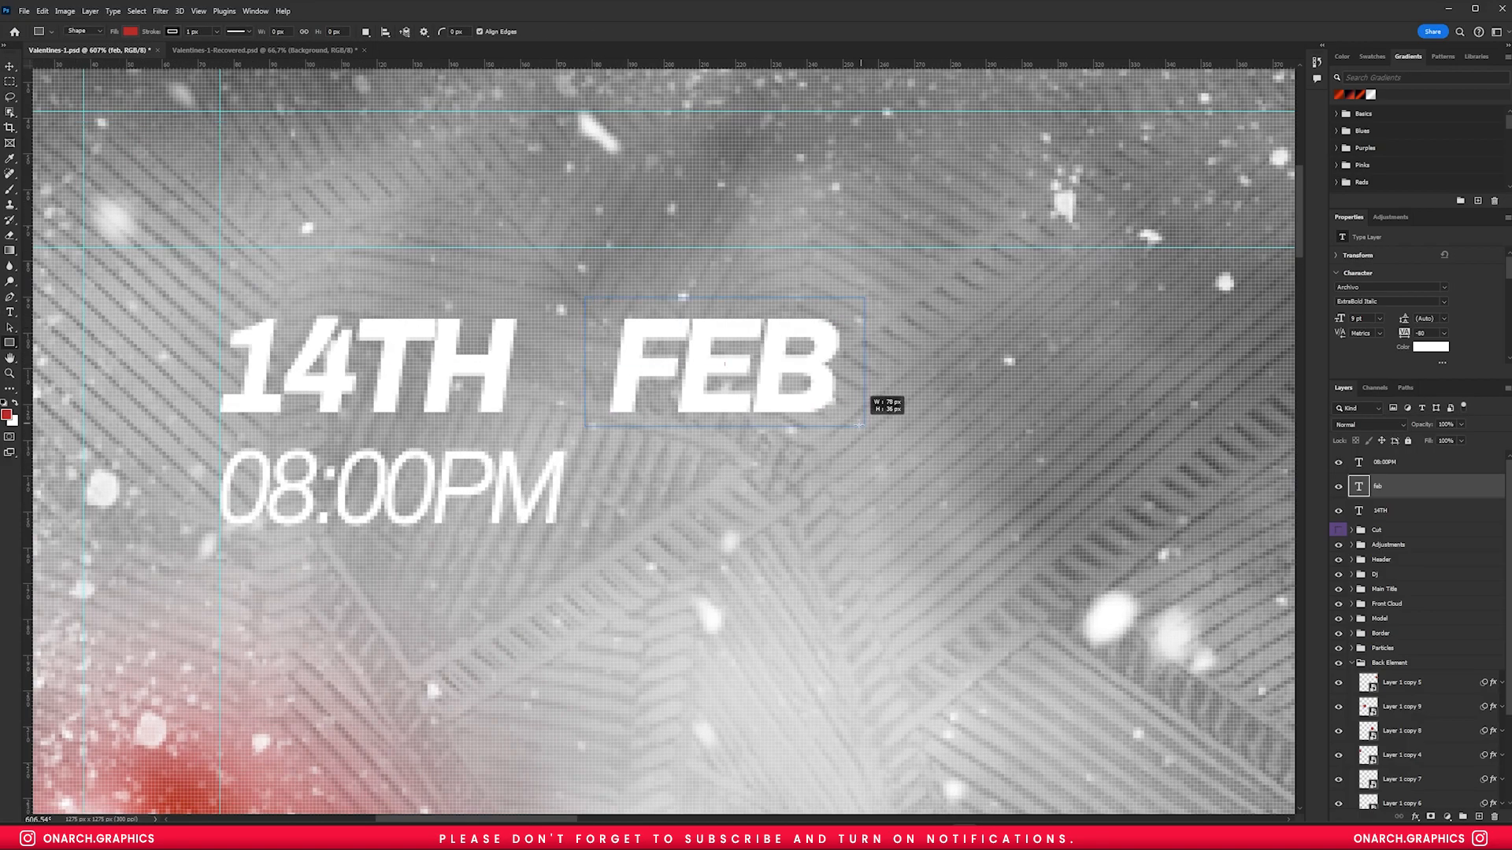
{"action": "left_click", "coordinate": [1372, 356]}
{"action": "left_click", "coordinate": [1340, 379]}
{"action": "key", "text": "ctrl+["}
- Skew the red box into a slanted shape
{"action": "key", "text": "ctrl+t"}
{"action": "right_click", "coordinate": [707, 319]}
{"action": "left_click", "coordinate": [725, 375]}
{"action": "left_click_drag", "start_coordinate": [724, 298], "coordinate": [744, 305]}
{"action": "key", "text": "ctrl+z"}
{"action": "right_click", "coordinate": [735, 325]}
{"action": "left_click", "coordinate": [749, 371]}
{"action": "key", "text": "Return"}
- Widen the red box and move it with FEB beside 14TH
{"action": "key", "text": "ctrl+t"}
{"action": "left_click_drag", "start_coordinate": [876, 366], "coordinate": [870, 369]}
{"action": "key", "text": "Return"}
{"action": "left_click", "coordinate": [768, 331], "text": "shift"}
{"action": "left_click_drag", "start_coordinate": [733, 331], "coordinate": [678, 361]}
- Colour the 08:00PM text a muted red
{"action": "key", "text": "ctrl+1"}
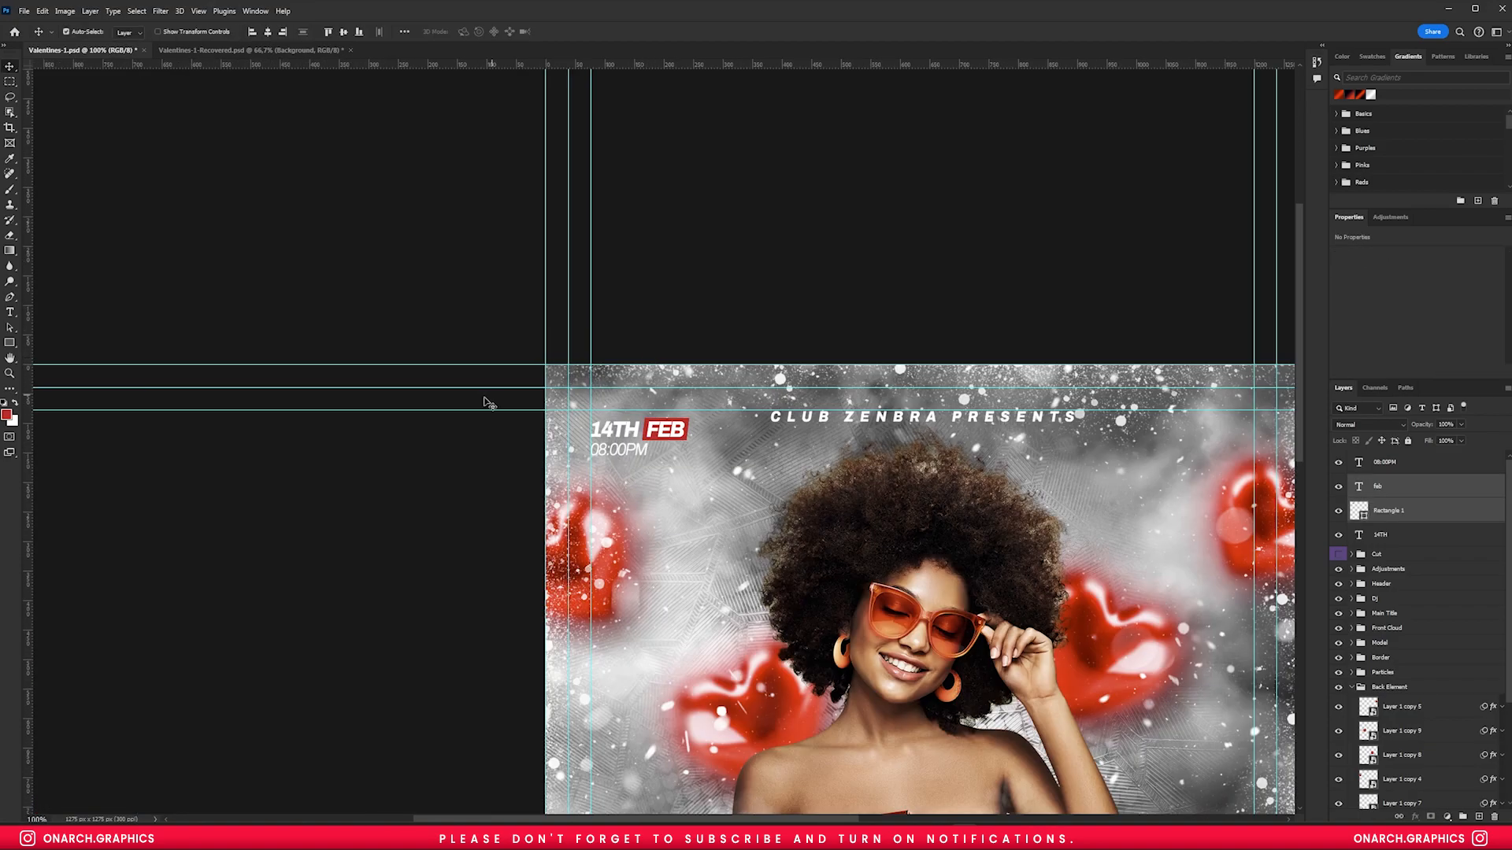
{"action": "key", "text": "ctrl+0"}
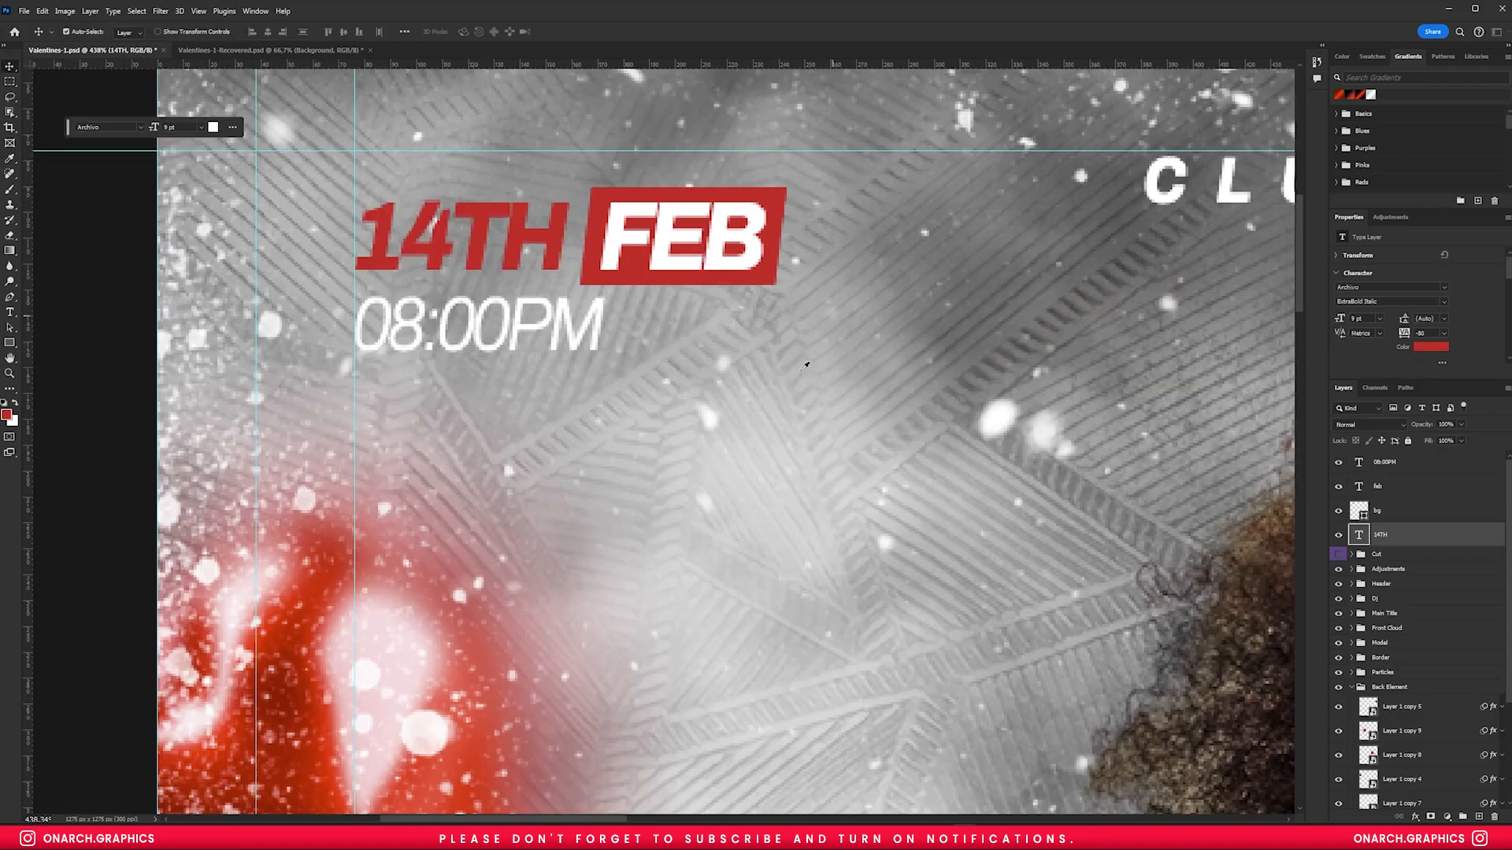
{"action": "left_click", "coordinate": [1458, 461]}
{"action": "left_click", "coordinate": [1430, 347]}
{"action": "left_click", "coordinate": [1082, 300]}
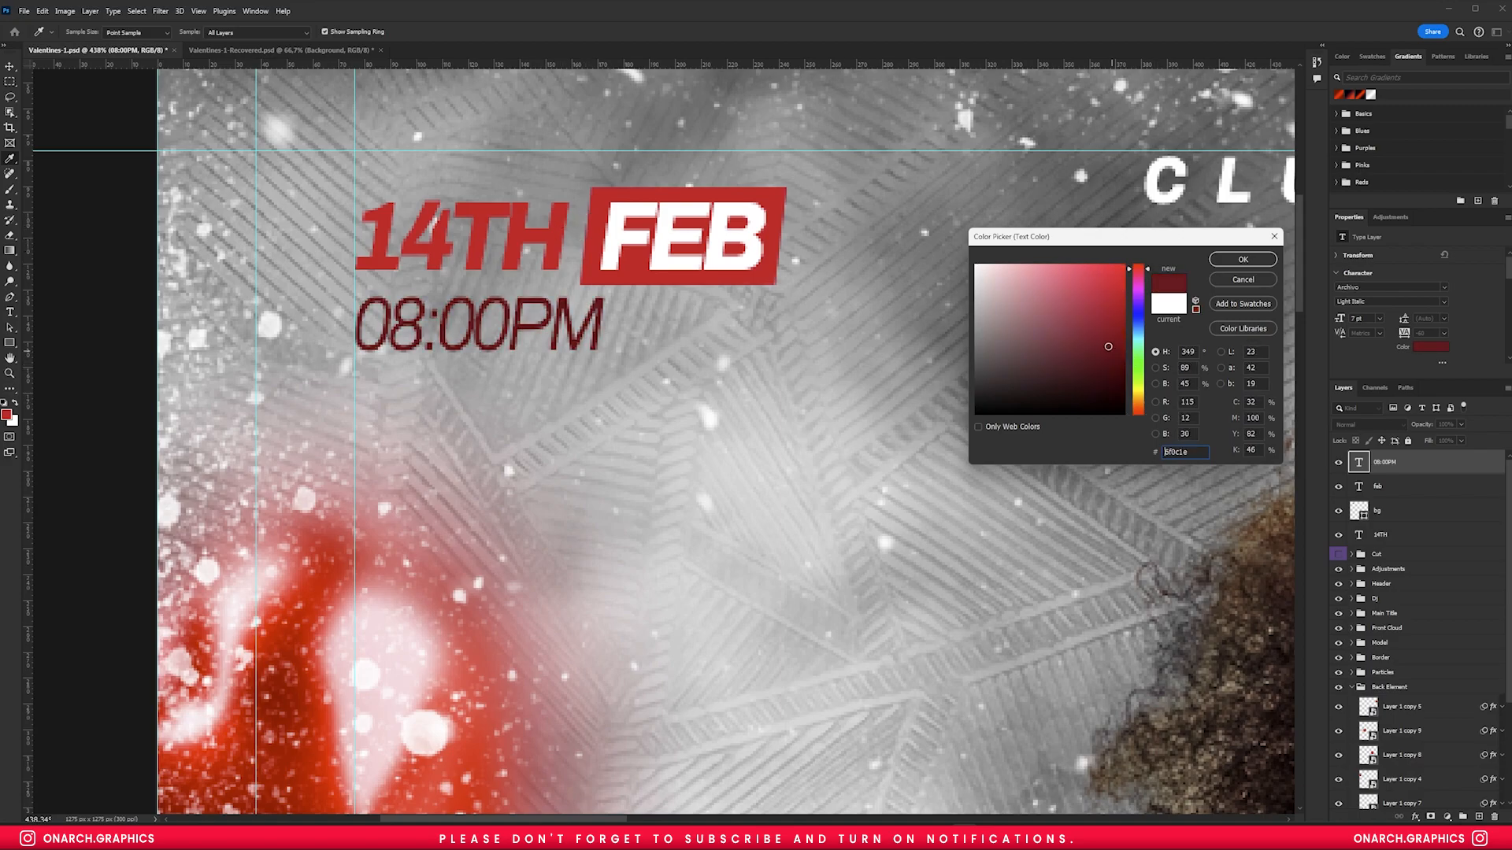
{"action": "key", "text": "Return"}
{"action": "key", "text": "ctrl+1"}
- Correct the FEB lettering on the red box
{"action": "left_click", "coordinate": [477, 550]}
{"action": "key", "text": "ctrl+;"}
{"action": "scroll", "coordinate": [532, 378], "scroll_direction": "down", "scroll_amount": 1}
{"action": "scroll", "coordinate": [662, 440], "scroll_direction": "down", "scroll_amount": 1}
{"action": "left_click", "coordinate": [1394, 511]}
{"action": "left_click", "coordinate": [1393, 486]}
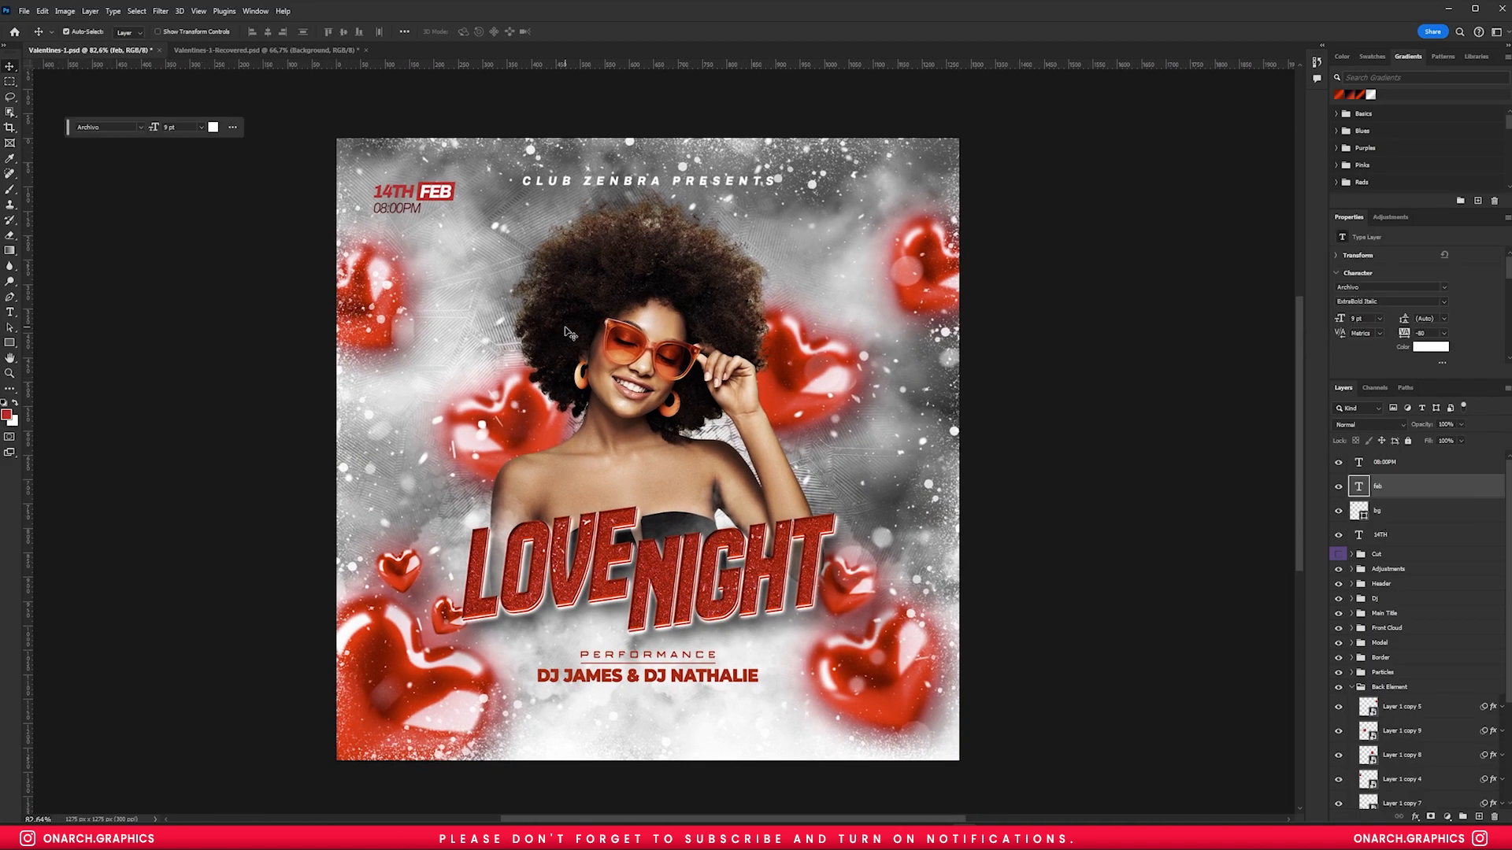
{"action": "type", "text": "EB"}
{"action": "key", "text": "ctrl+Return"}
{"action": "key", "text": "v"}
{"action": "left_click", "coordinate": [693, 315]}
- Set the 08:00PM letter spacing to 60
{"action": "left_click", "coordinate": [1385, 462]}
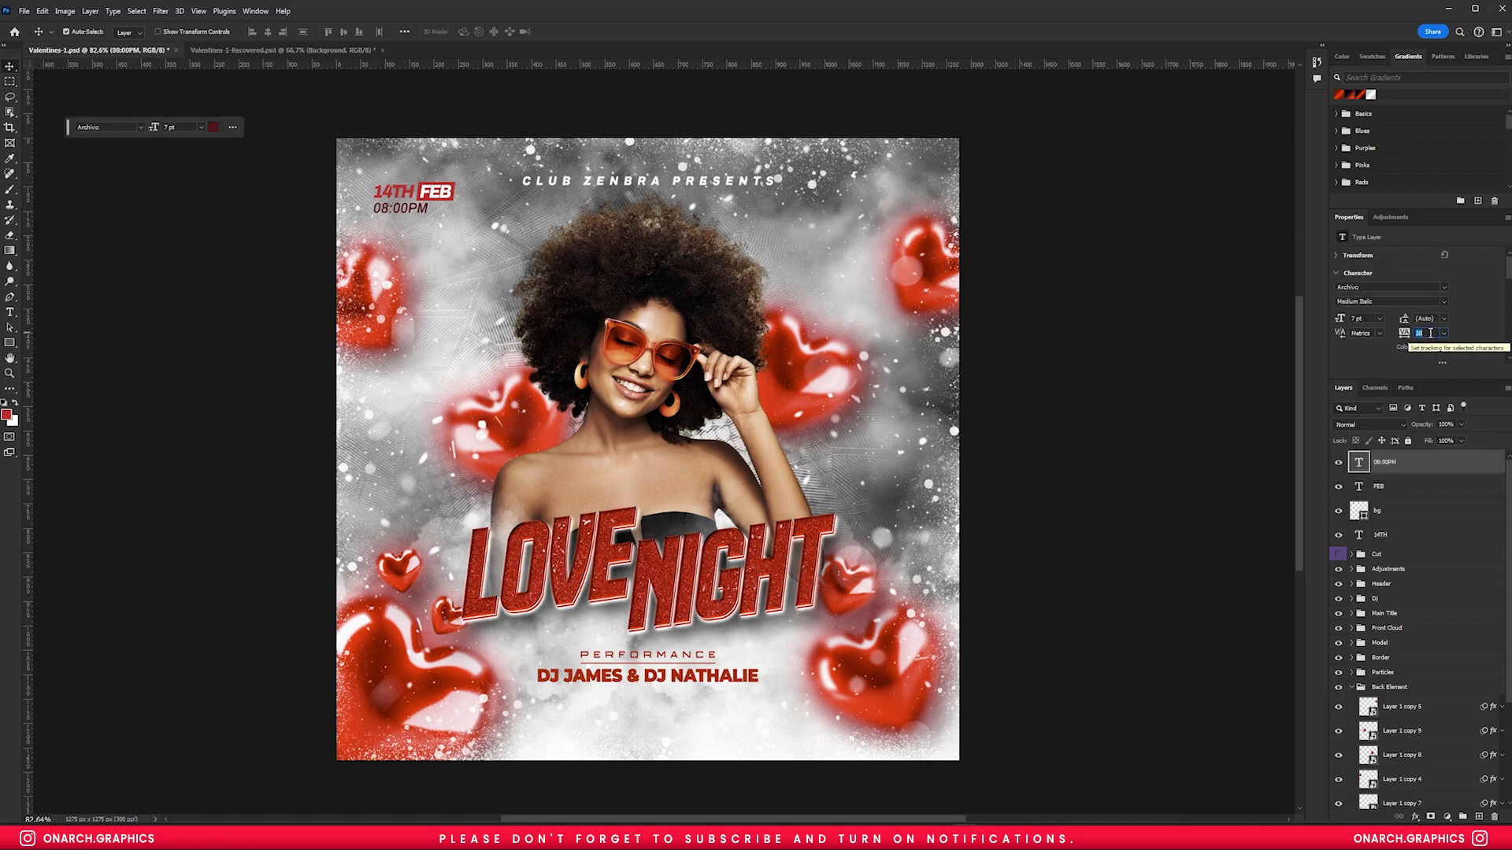
{"action": "type", "text": "60"}
{"action": "left_click", "coordinate": [1187, 389]}
{"action": "scroll", "coordinate": [401, 191], "scroll_direction": "up", "scroll_amount": 5}
{"action": "left_click", "coordinate": [401, 191]}
- Colour the 14TH text dark red
{"action": "left_click", "coordinate": [1431, 346]}
{"action": "left_click", "coordinate": [378, 263]}
{"action": "key", "text": "Return"}
{"action": "key", "text": "ctrl+1"}
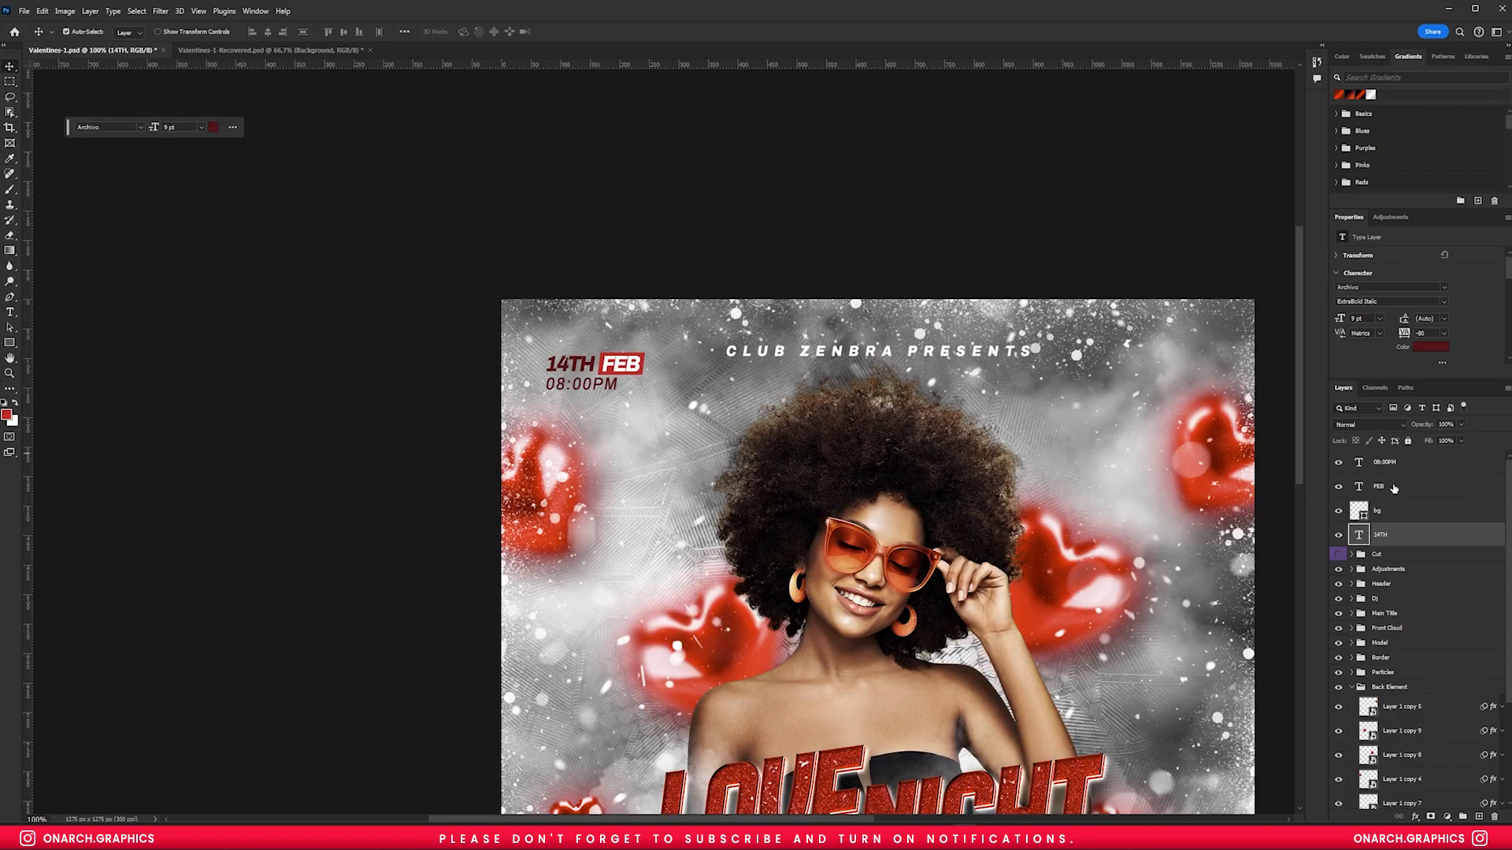
- Move the four date layers into the Header group and collapse it
{"action": "left_click", "coordinate": [1386, 463], "text": "shift"}
{"action": "scroll", "coordinate": [932, 642], "scroll_direction": "down", "scroll_amount": 1}
{"action": "mouse_move", "coordinate": [1394, 510]}
{"action": "left_mouse_down"}
{"action": "mouse_move", "coordinate": [1381, 583]}
{"action": "mouse_move", "coordinate": [1384, 496]}
{"action": "left_mouse_up"}
{"action": "left_click", "coordinate": [1118, 488]}
{"action": "scroll", "coordinate": [653, 474], "scroll_direction": "down", "scroll_amount": 1}
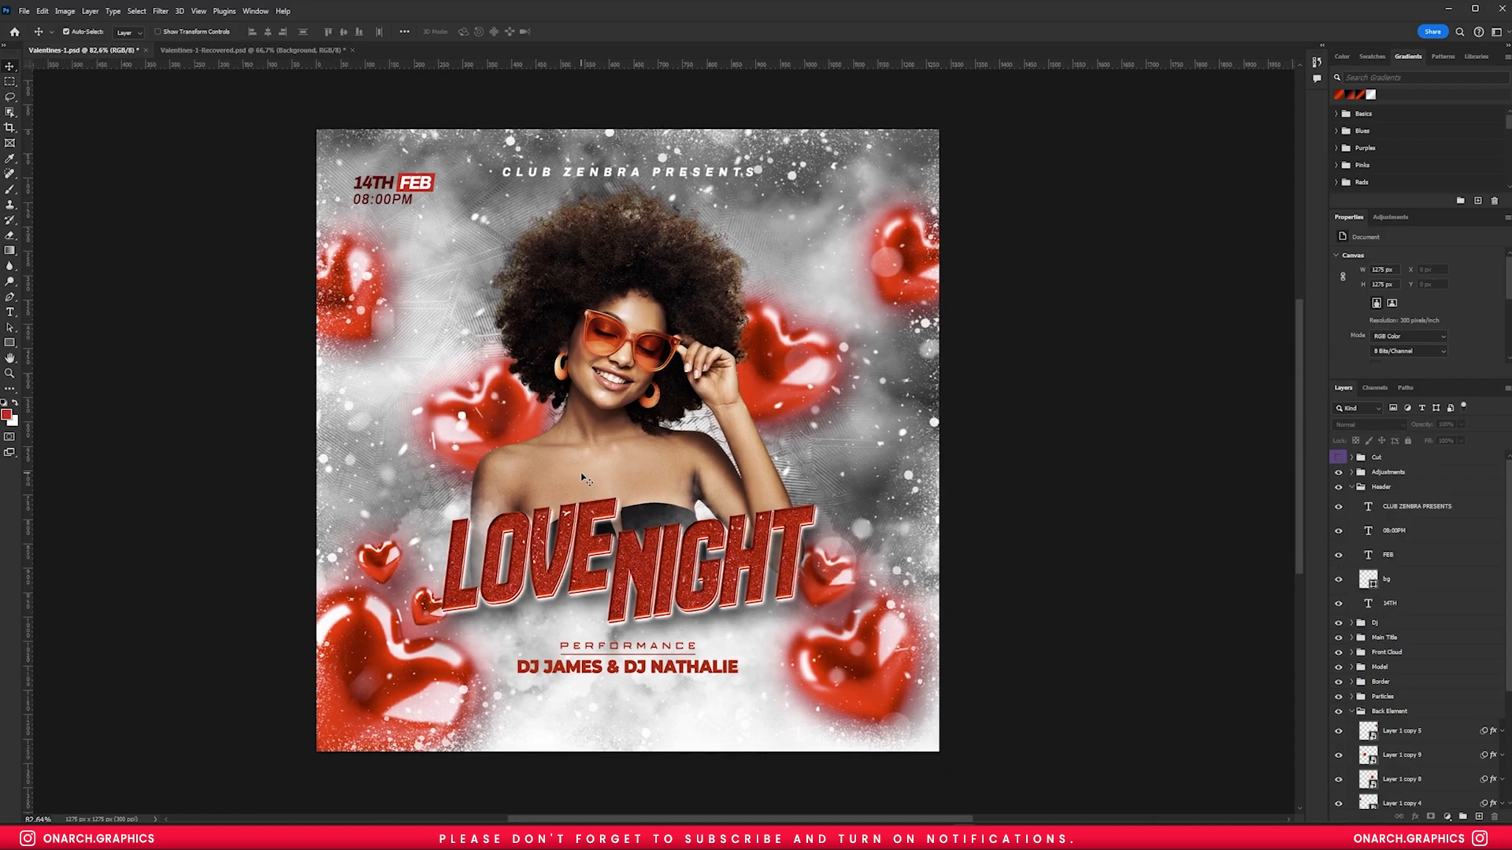
{"action": "left_click", "coordinate": [1351, 487]}
- Deselect all layers and close the recovered document
{"action": "scroll", "coordinate": [504, 220], "scroll_direction": "up", "scroll_amount": 2}
{"action": "scroll", "coordinate": [393, 189], "scroll_direction": "down", "scroll_amount": 1}
{"action": "left_click_drag", "start_coordinate": [345, 162], "coordinate": [442, 165]}
{"action": "left_click", "coordinate": [1259, 469]}
{"action": "left_click", "coordinate": [351, 49]}
- Place the library QR code on the flyer and shrink it down
{"action": "left_click", "coordinate": [749, 301]}
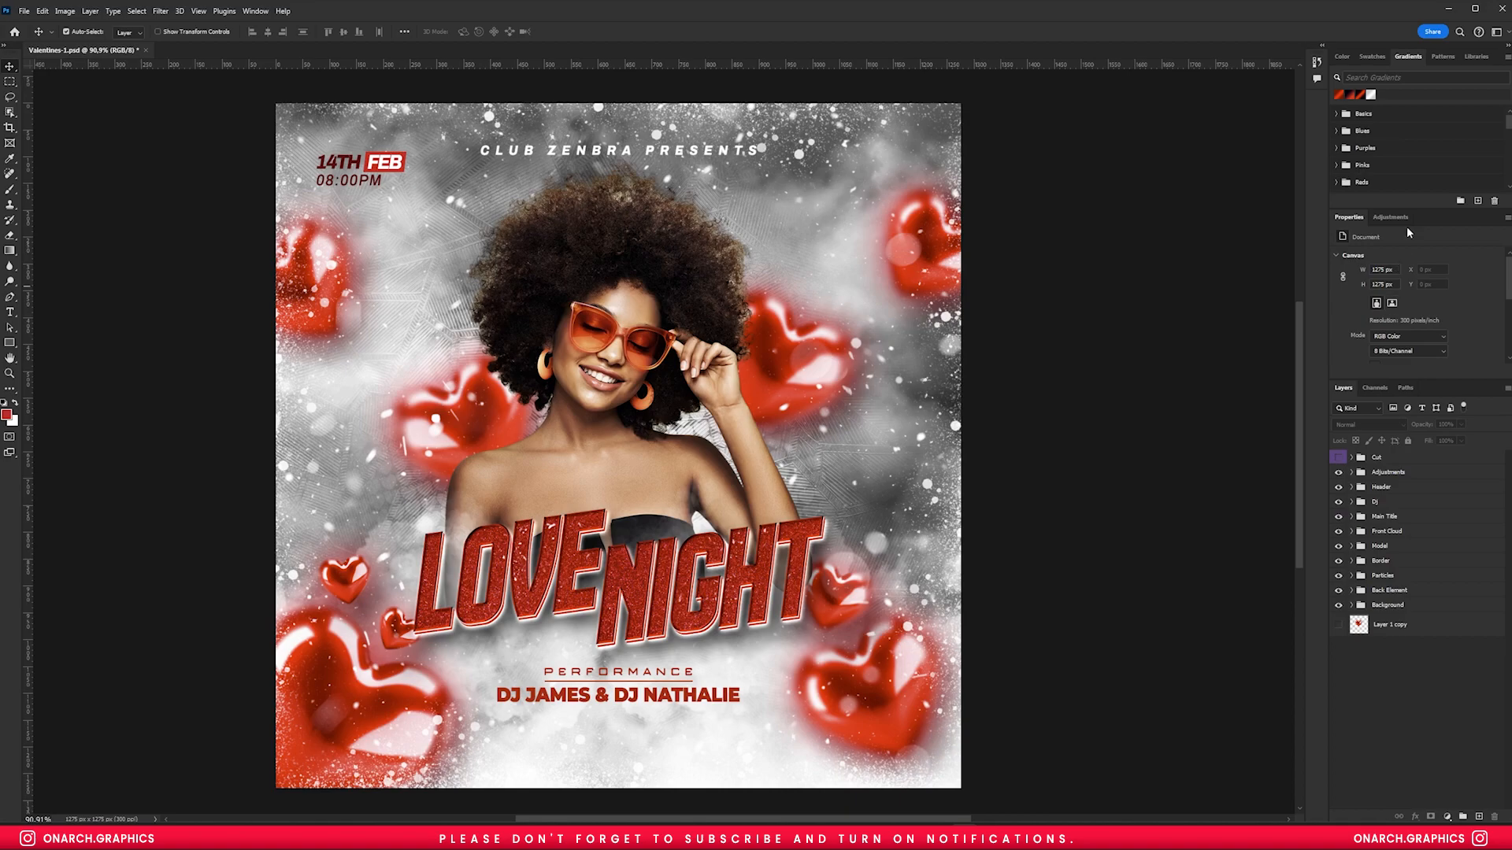
{"action": "scroll", "coordinate": [1431, 180], "scroll_direction": "down", "scroll_amount": 2}
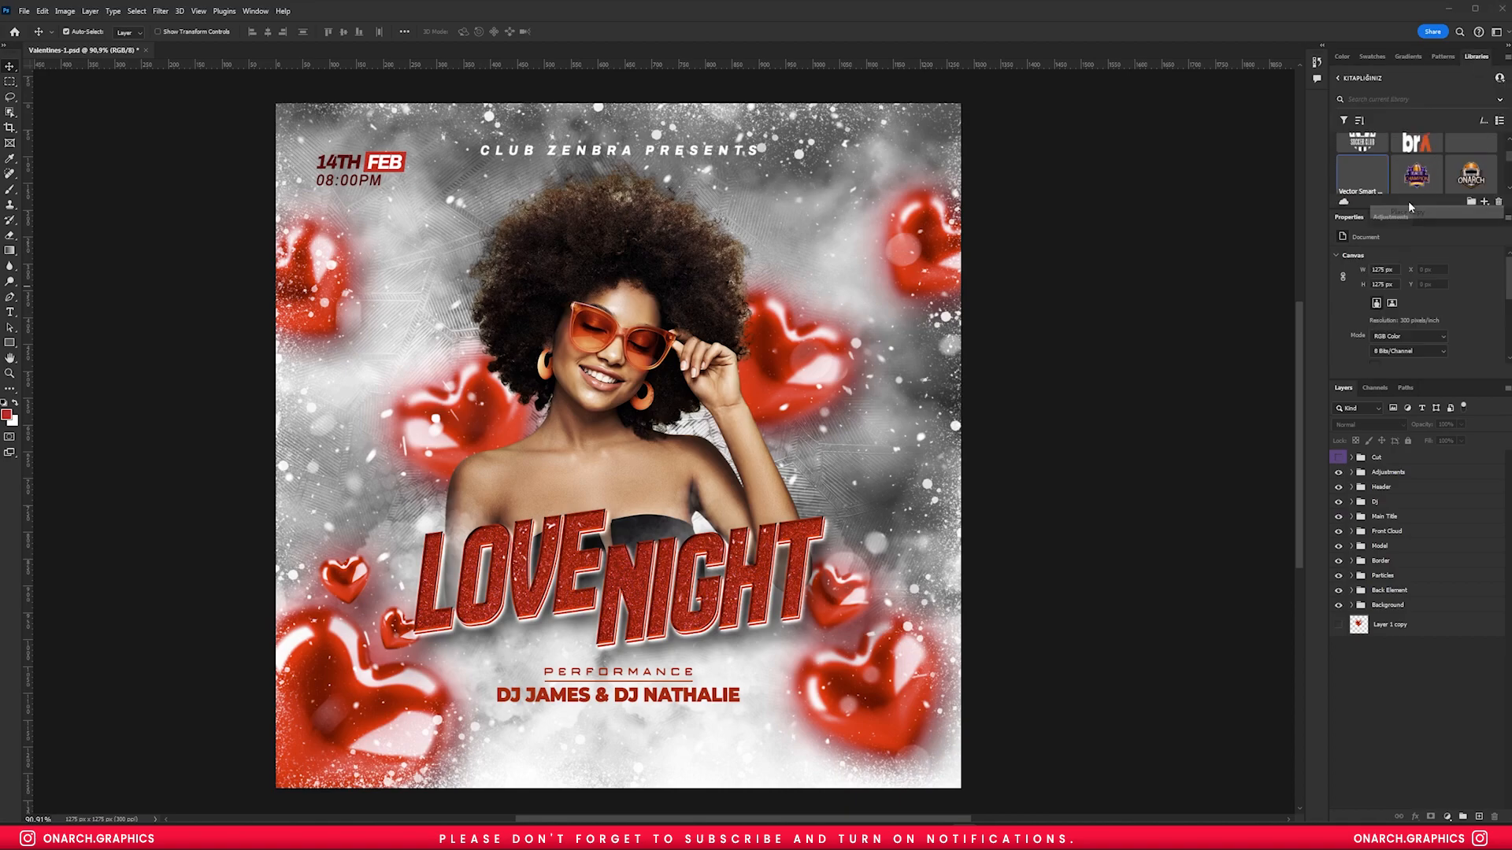
{"action": "left_click_drag", "start_coordinate": [1407, 206], "coordinate": [1130, 179]}
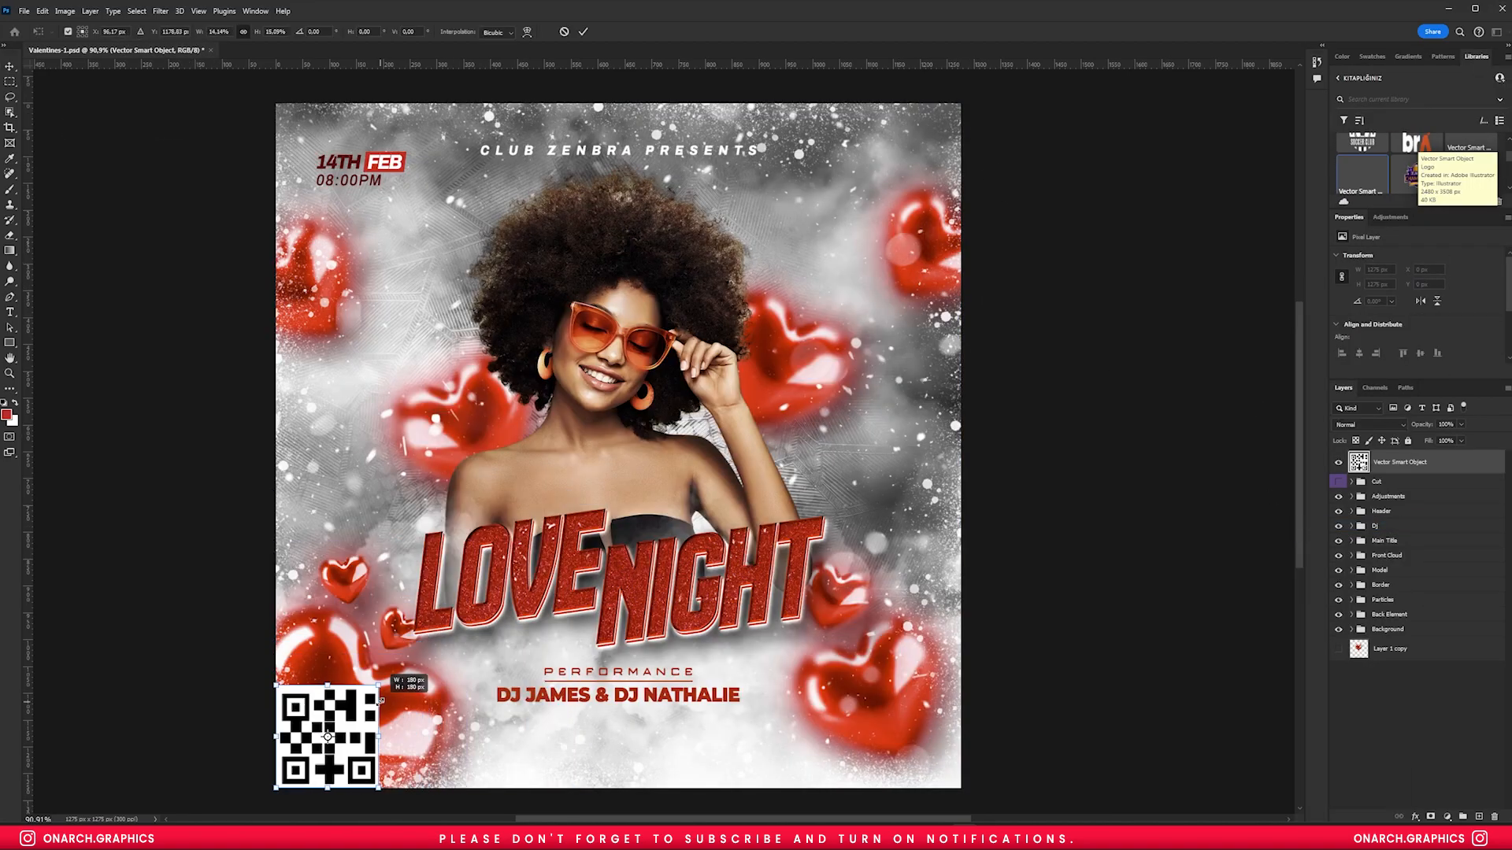
{"action": "left_click_drag", "start_coordinate": [319, 744], "coordinate": [367, 197]}
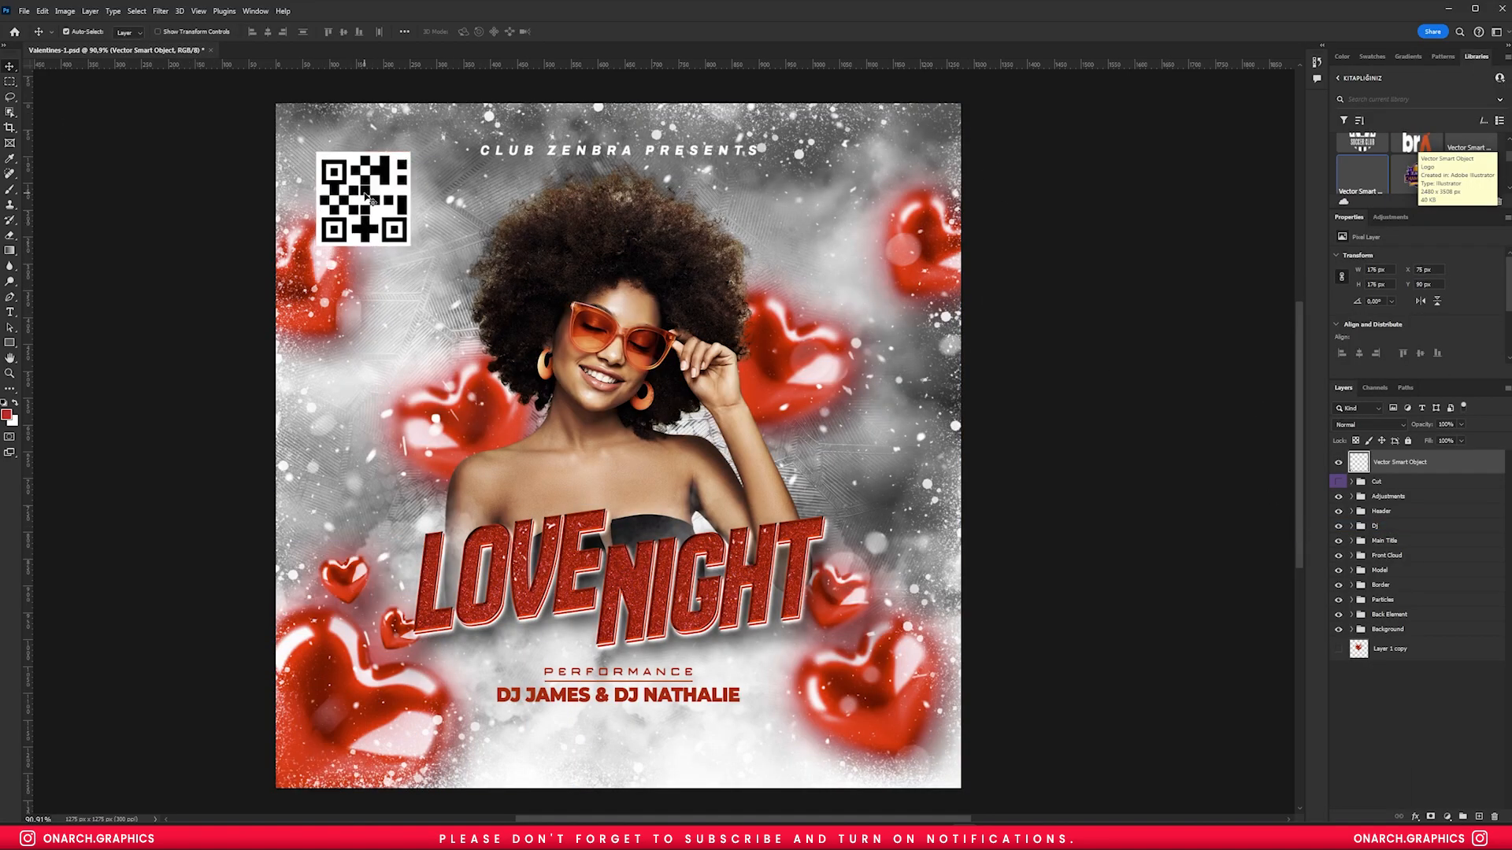
{"action": "key", "text": "ctrl+t"}
{"action": "left_click_drag", "start_coordinate": [410, 245], "coordinate": [353, 189]}
{"action": "key", "text": "Return"}
{"action": "key", "text": "ctrl+;"}
{"action": "scroll", "coordinate": [543, 309], "scroll_direction": "up", "scroll_amount": 5}
- Position the QR code in the top-right corner, lined up with the guide
{"action": "left_click_drag", "start_coordinate": [544, 309], "coordinate": [693, 298]}
{"action": "key", "text": "ctrl+t"}
{"action": "key", "text": "Return"}
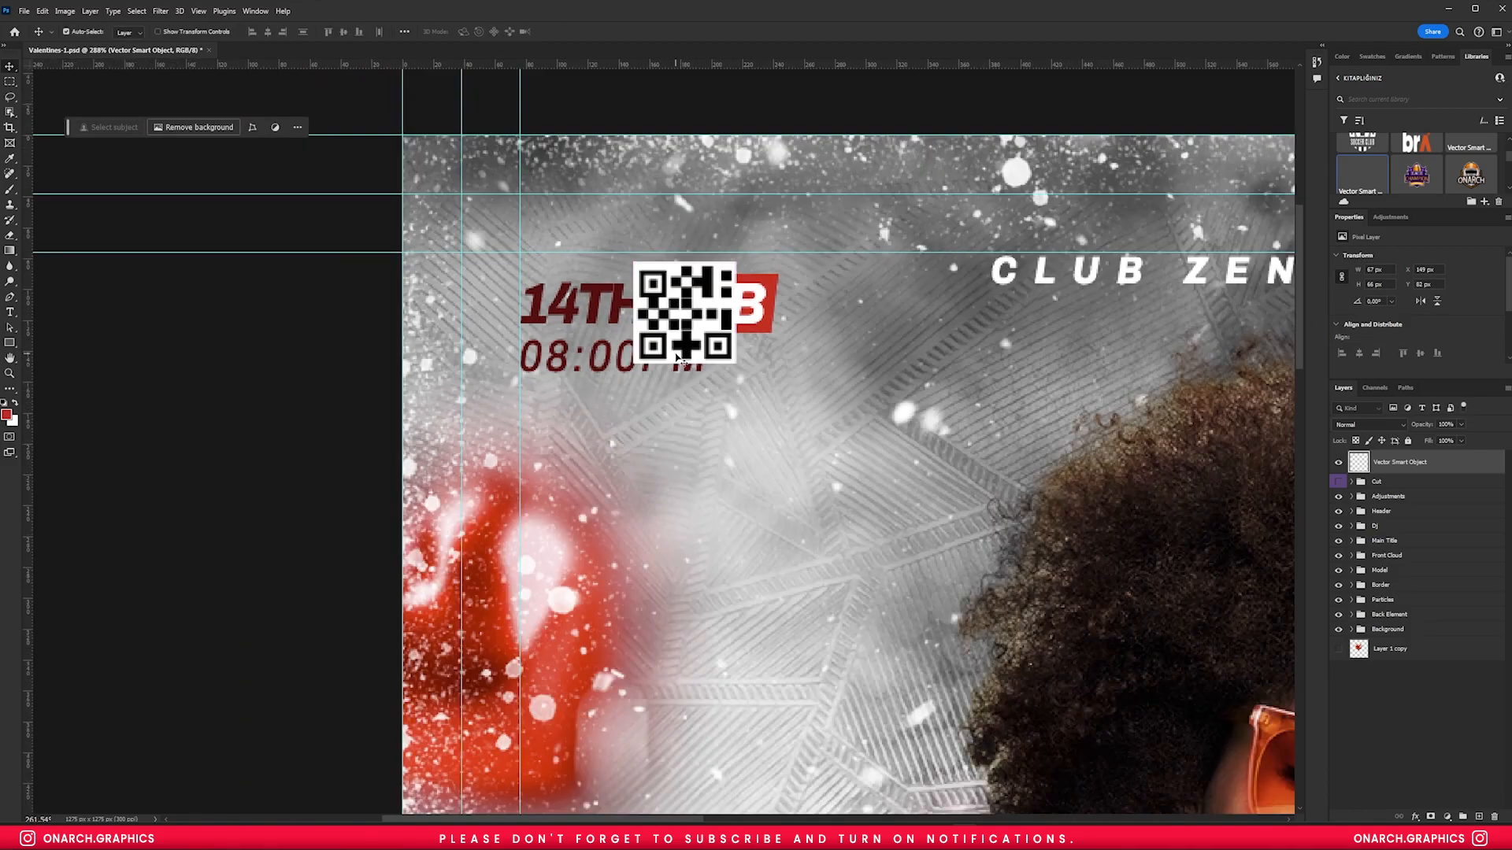
{"action": "left_click_drag", "start_coordinate": [675, 354], "coordinate": [675, 366]}
{"action": "scroll", "coordinate": [678, 362], "scroll_direction": "down", "scroll_amount": 1}
{"action": "left_click", "coordinate": [283, 31]}
{"action": "scroll", "coordinate": [664, 134], "scroll_direction": "down", "scroll_amount": 2}
{"action": "scroll", "coordinate": [664, 133], "scroll_direction": "right", "scroll_amount": 8}
{"action": "left_click_drag", "start_coordinate": [970, 303], "coordinate": [870, 303]}
{"action": "scroll", "coordinate": [870, 303], "scroll_direction": "down", "scroll_amount": 4}
- Rotate one heart slightly and shift it to the right
{"action": "left_click", "coordinate": [902, 398]}
{"action": "left_click", "coordinate": [1338, 599]}
{"action": "key", "text": "ctrl+t"}
{"action": "left_click_drag", "start_coordinate": [990, 429], "coordinate": [986, 412]}
{"action": "key", "text": "Return"}
{"action": "left_click_drag", "start_coordinate": [888, 439], "coordinate": [914, 425]}
{"action": "left_click", "coordinate": [1275, 570]}
{"action": "left_click", "coordinate": [1339, 600]}
{"action": "left_click", "coordinate": [1351, 614]}
{"action": "scroll", "coordinate": [756, 315], "scroll_direction": "down", "scroll_amount": 5}
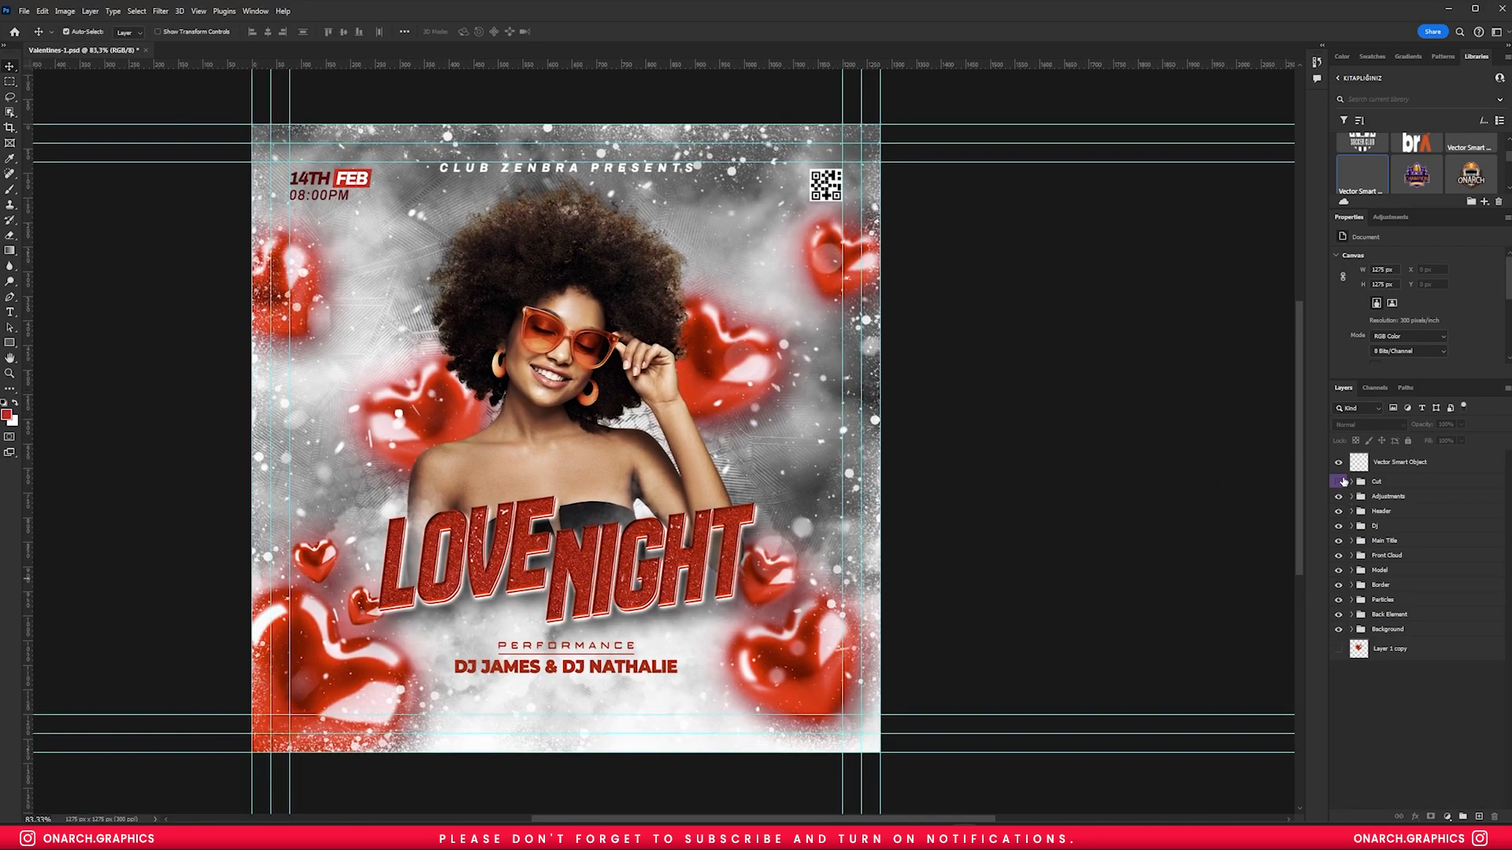
- Rename the QR code layer 'QR' and move it into the collapsed Header group
{"action": "double_click", "coordinate": [1400, 463]}
{"action": "type", "text": "QR"}
{"action": "left_click_drag", "start_coordinate": [1384, 462], "coordinate": [1351, 504]}
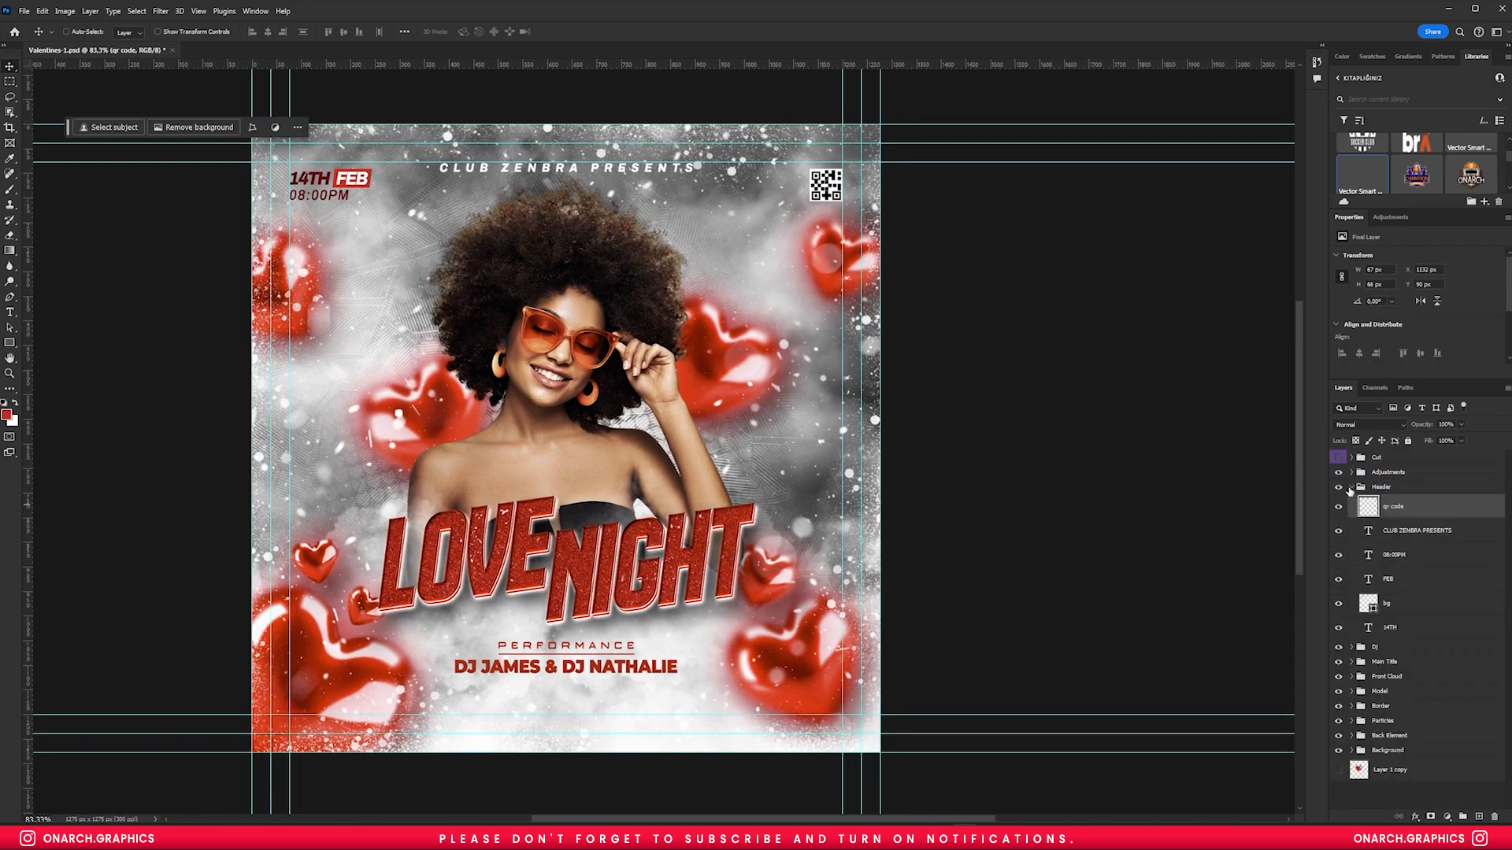
{"action": "left_click", "coordinate": [1351, 487]}
{"action": "key", "text": "ctrl+semicolon"}
{"action": "left_click", "coordinate": [1359, 472]}
{"action": "left_click", "coordinate": [1247, 484]}
{"action": "scroll", "coordinate": [1024, 516], "scroll_direction": "down", "scroll_amount": 1}
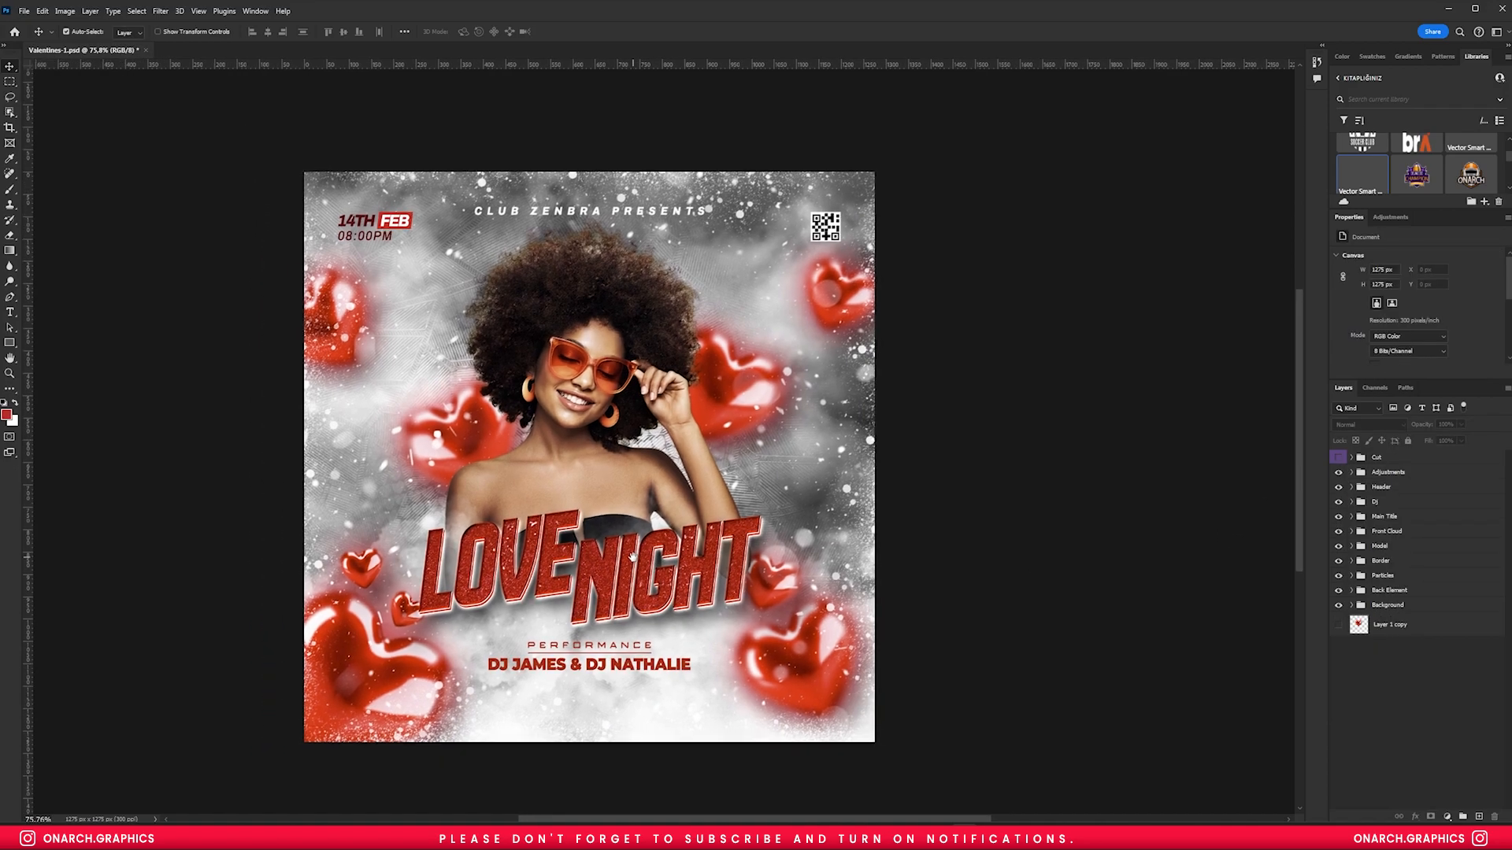
{"action": "scroll", "coordinate": [890, 534], "scroll_direction": "up", "scroll_amount": 1}
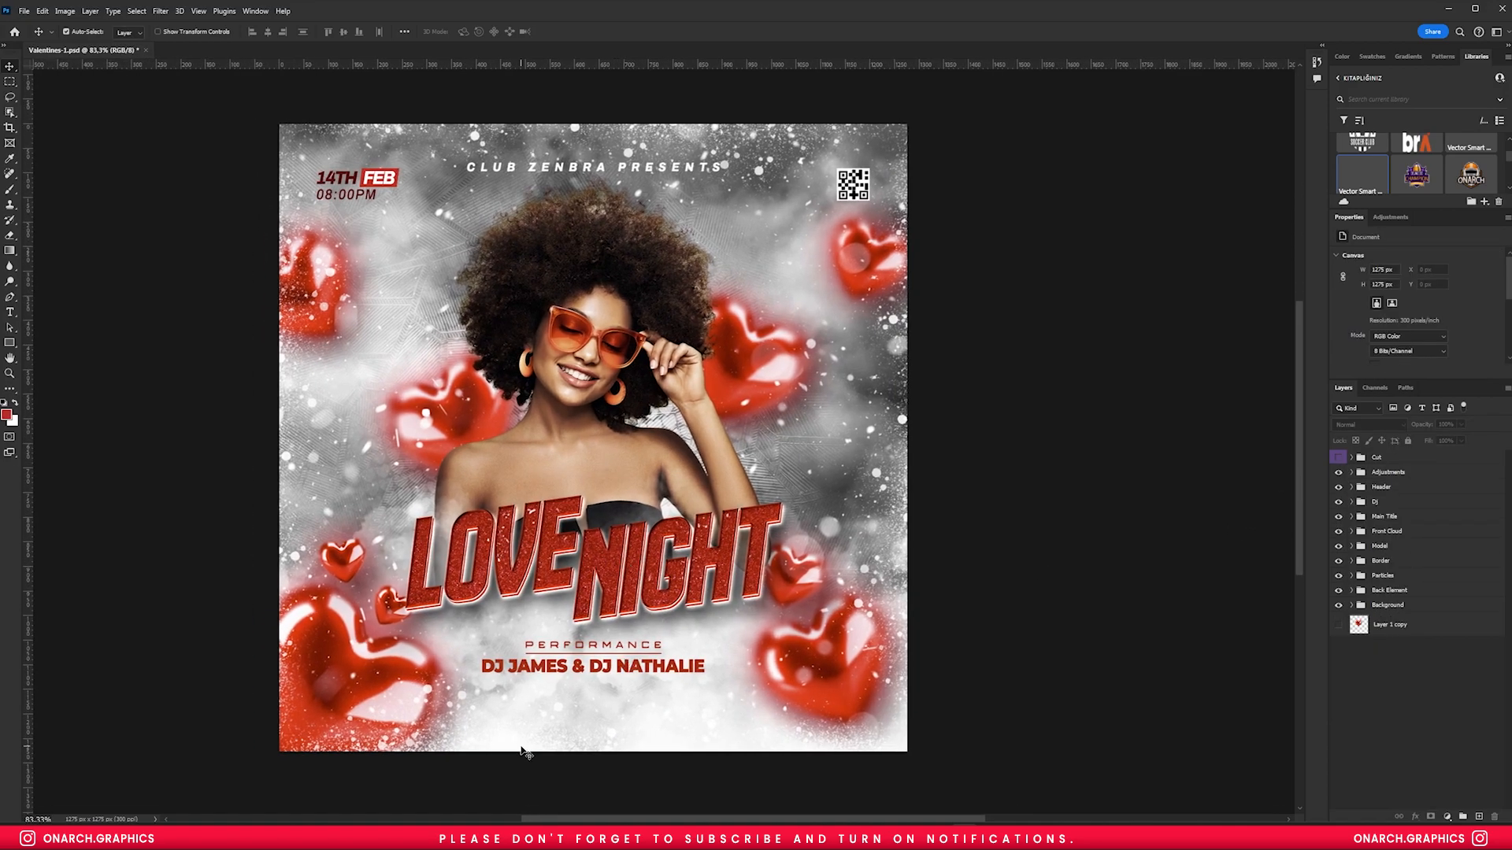
{"action": "scroll", "coordinate": [498, 753], "scroll_direction": "up", "scroll_amount": 2}
- Alt-drag a copy of the DJ JAMES & DJ NATHALIE line 100 px below the original
{"action": "key", "text": "ctrl+semicolon"}
{"action": "key", "text": "ctrl+semicolon"}
{"action": "scroll", "coordinate": [413, 666], "scroll_direction": "down", "scroll_amount": 2}
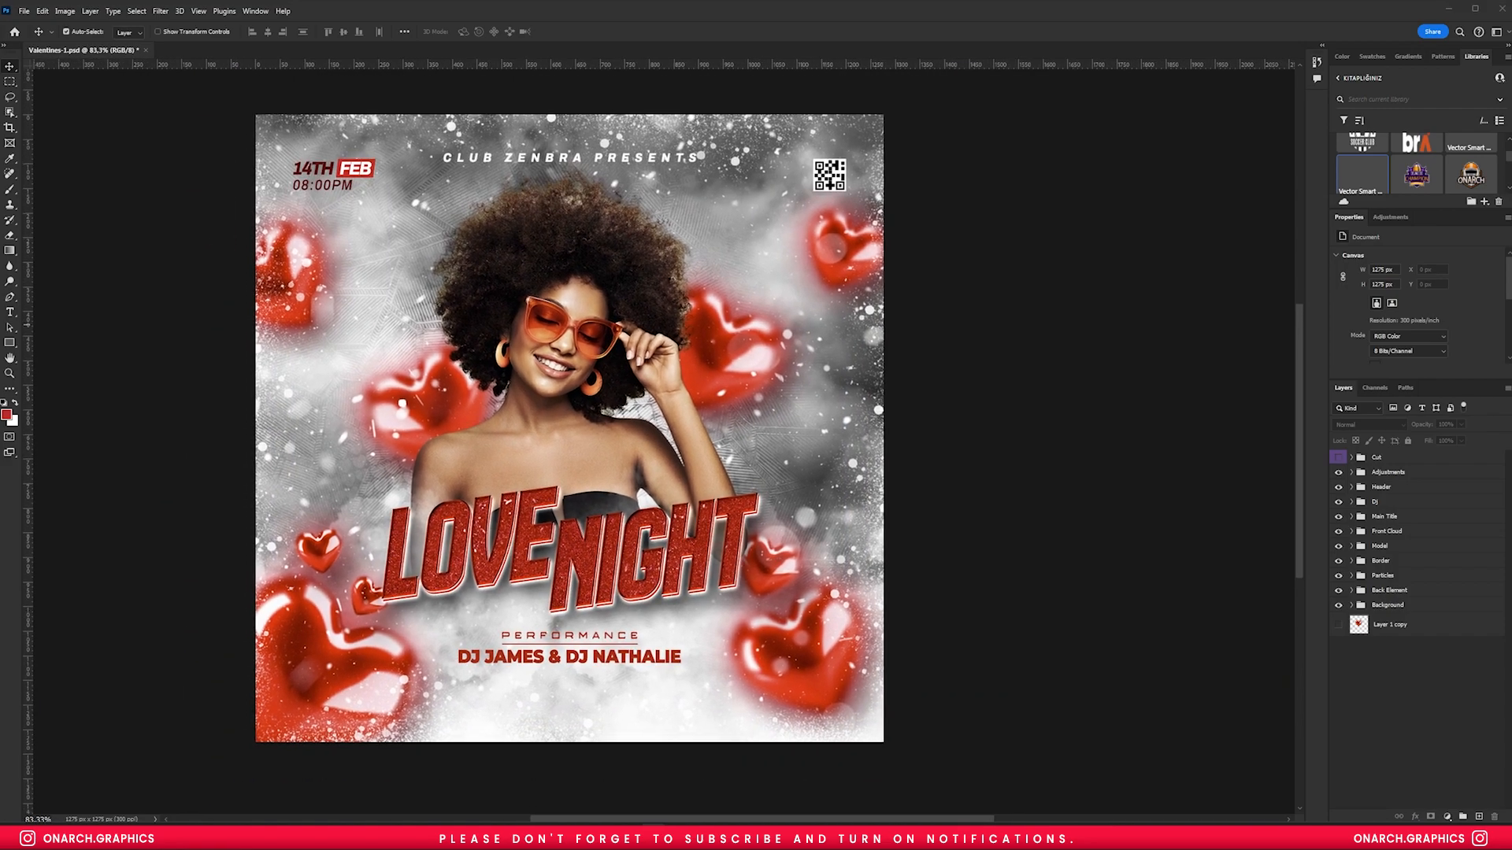
{"action": "scroll", "coordinate": [580, 507], "scroll_direction": "up", "scroll_amount": 4}
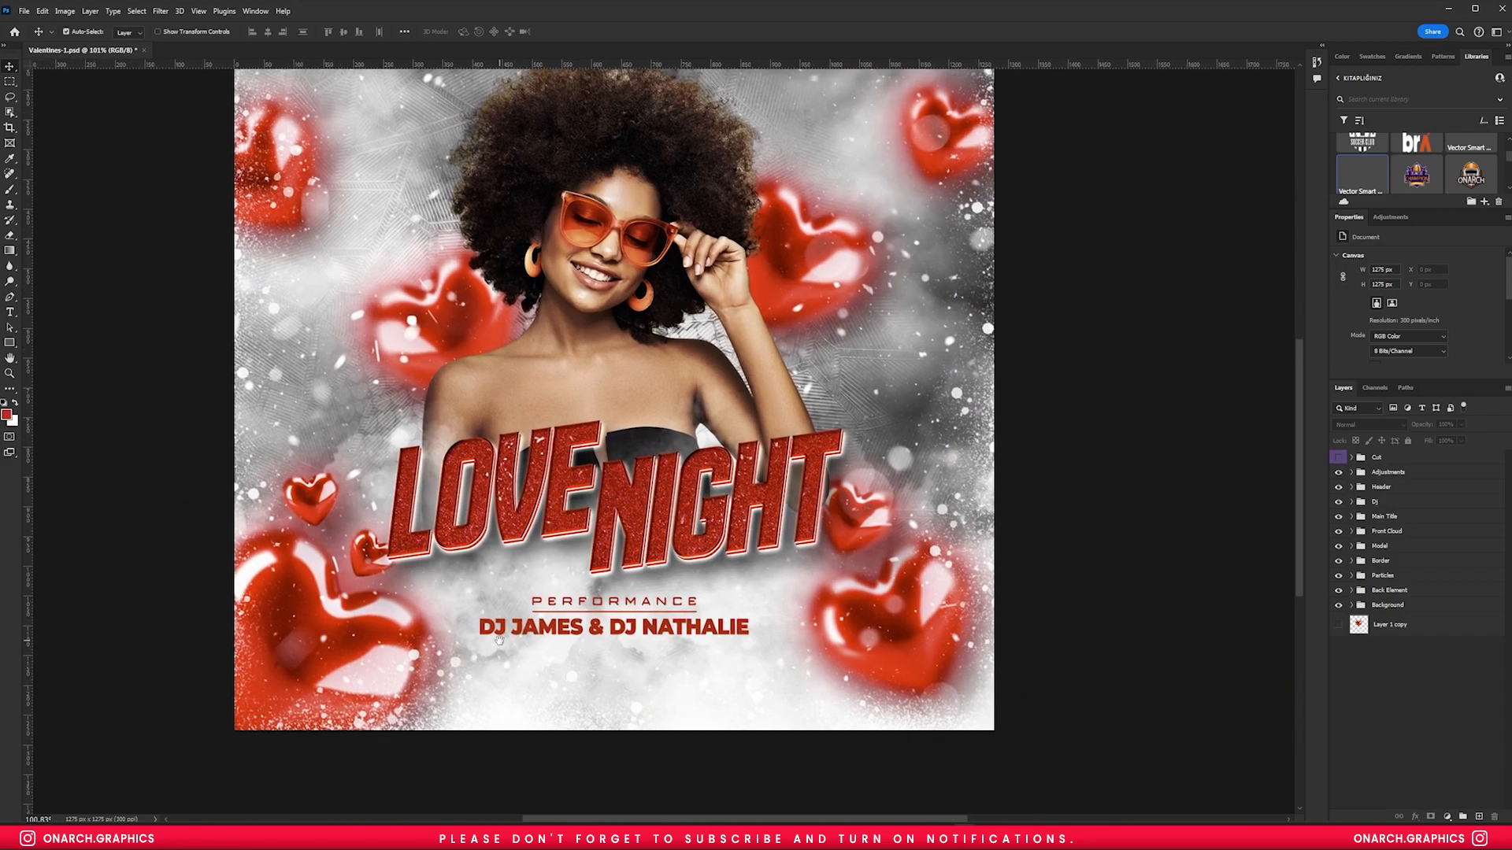
{"action": "left_click_drag", "start_coordinate": [581, 506], "coordinate": [581, 585], "text": "alt"}
{"action": "key", "text": "ctrl+semicolon"}
- Restyle the copied text to Medium weight, 6 pt, with all caps off
{"action": "scroll", "coordinate": [1367, 354], "scroll_direction": "down", "scroll_amount": 2}
{"action": "left_click", "coordinate": [1376, 342]}
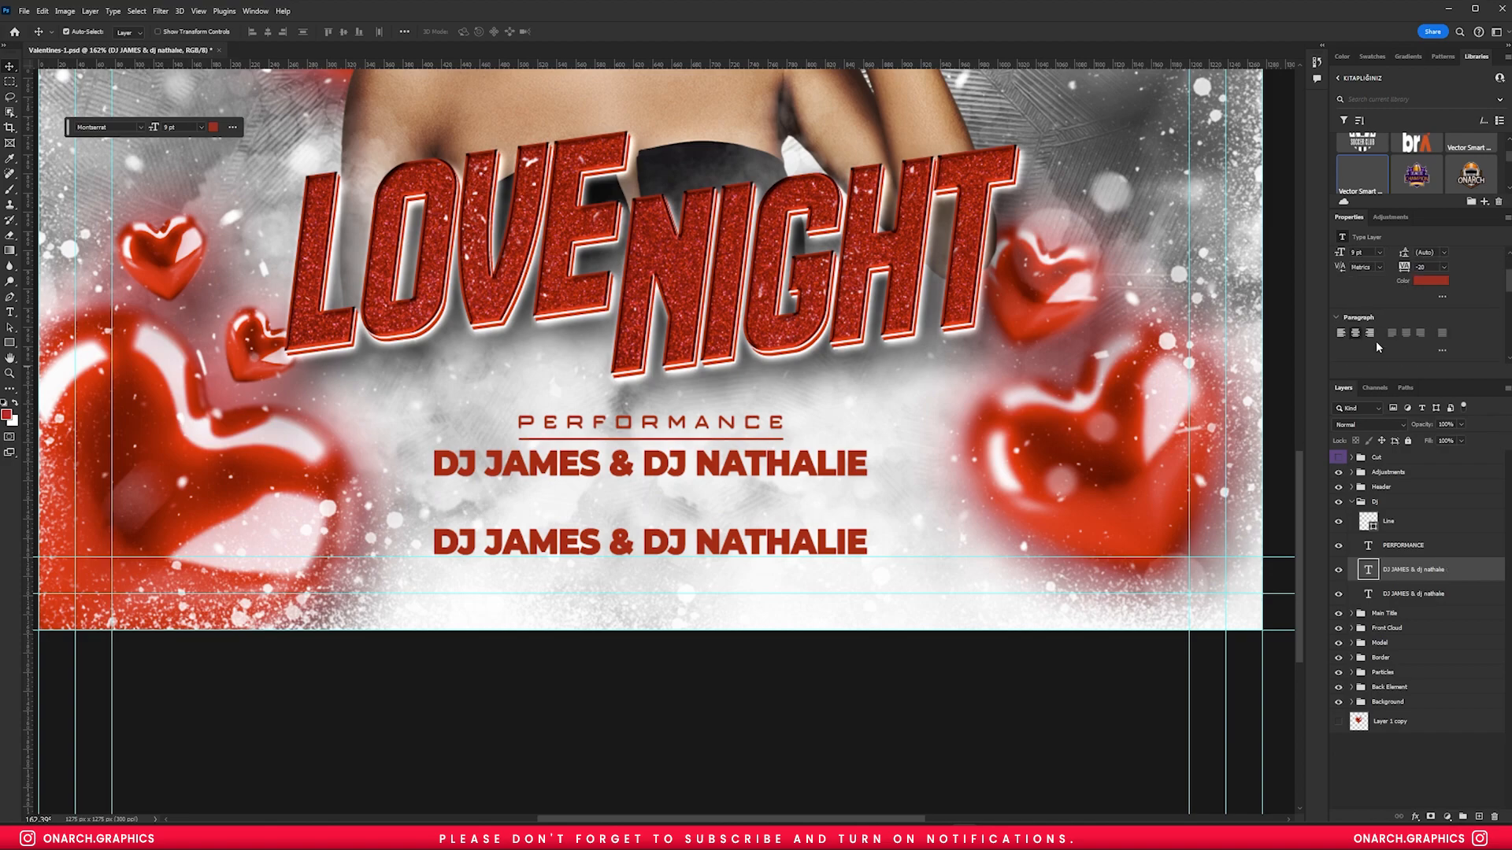
{"action": "scroll", "coordinate": [1394, 330], "scroll_direction": "up", "scroll_amount": 2}
{"action": "left_click", "coordinate": [1441, 302]}
{"action": "left_click", "coordinate": [1370, 331]}
{"action": "scroll", "coordinate": [1370, 319], "scroll_direction": "down", "scroll_amount": 3}
- Retype the copy as the ticket line at 5 pt with tracking 120
{"action": "double_click", "coordinate": [715, 556]}
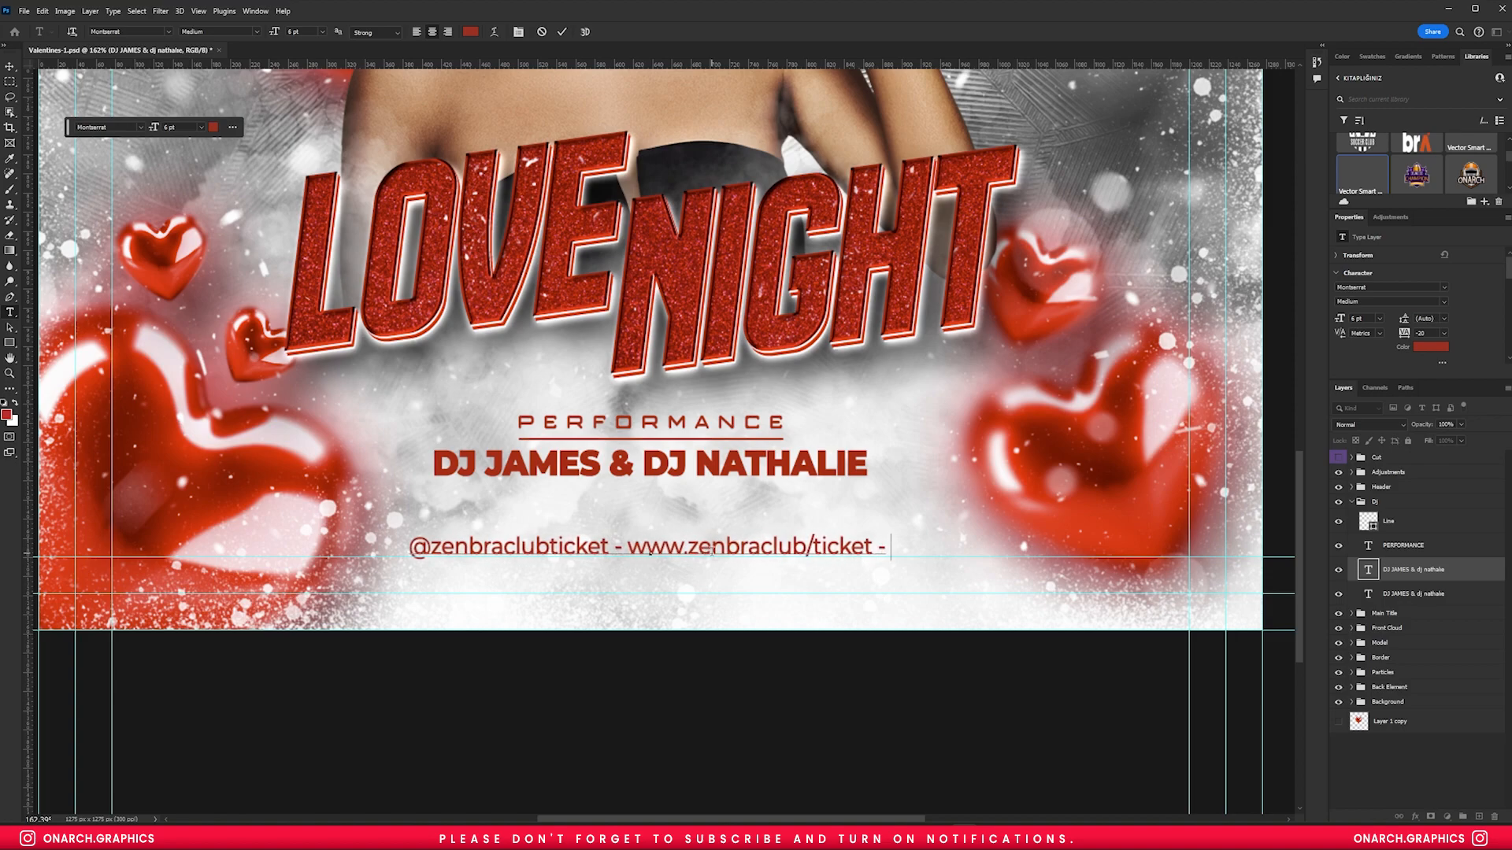
{"action": "type", "text": "R.S.V.P -"}
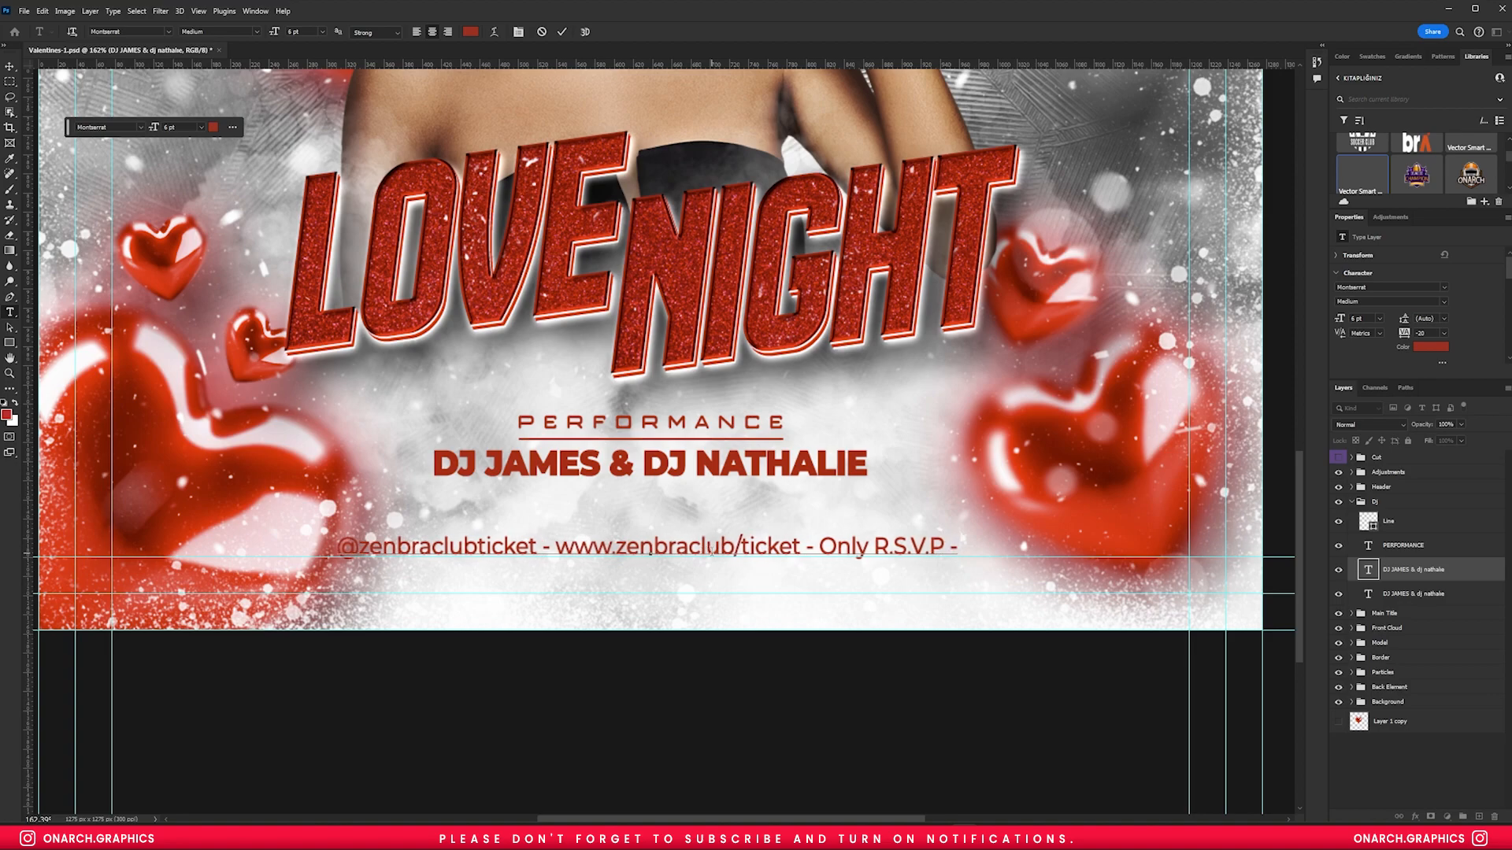
{"action": "key", "text": "ctrl+a"}
{"action": "left_click", "coordinate": [1369, 318]}
{"action": "scroll", "coordinate": [1368, 318], "scroll_direction": "down", "scroll_amount": 1}
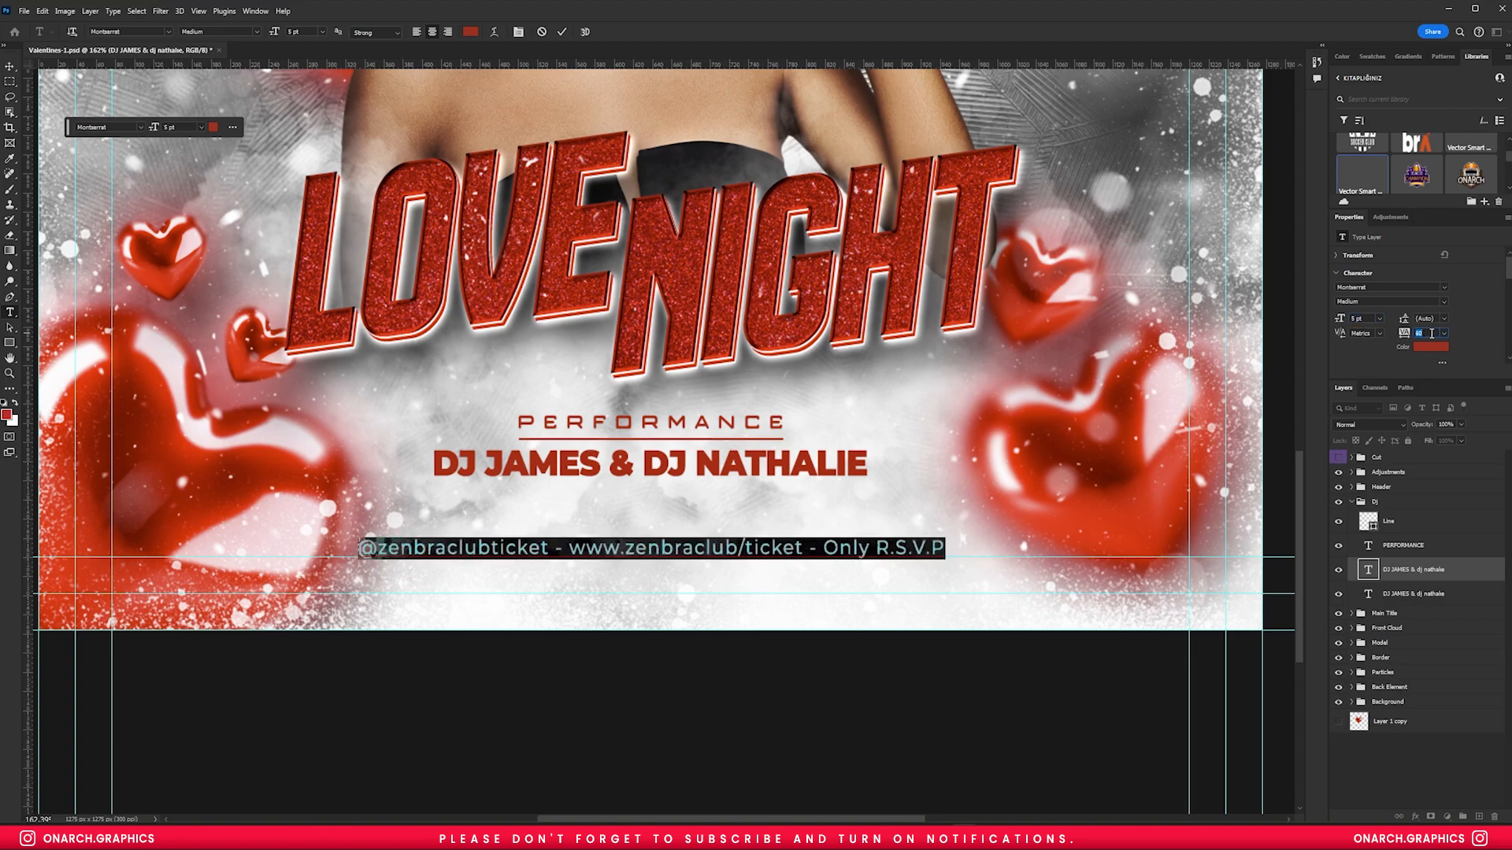
{"action": "type", "text": "120"}
{"action": "left_click", "coordinate": [841, 549]}
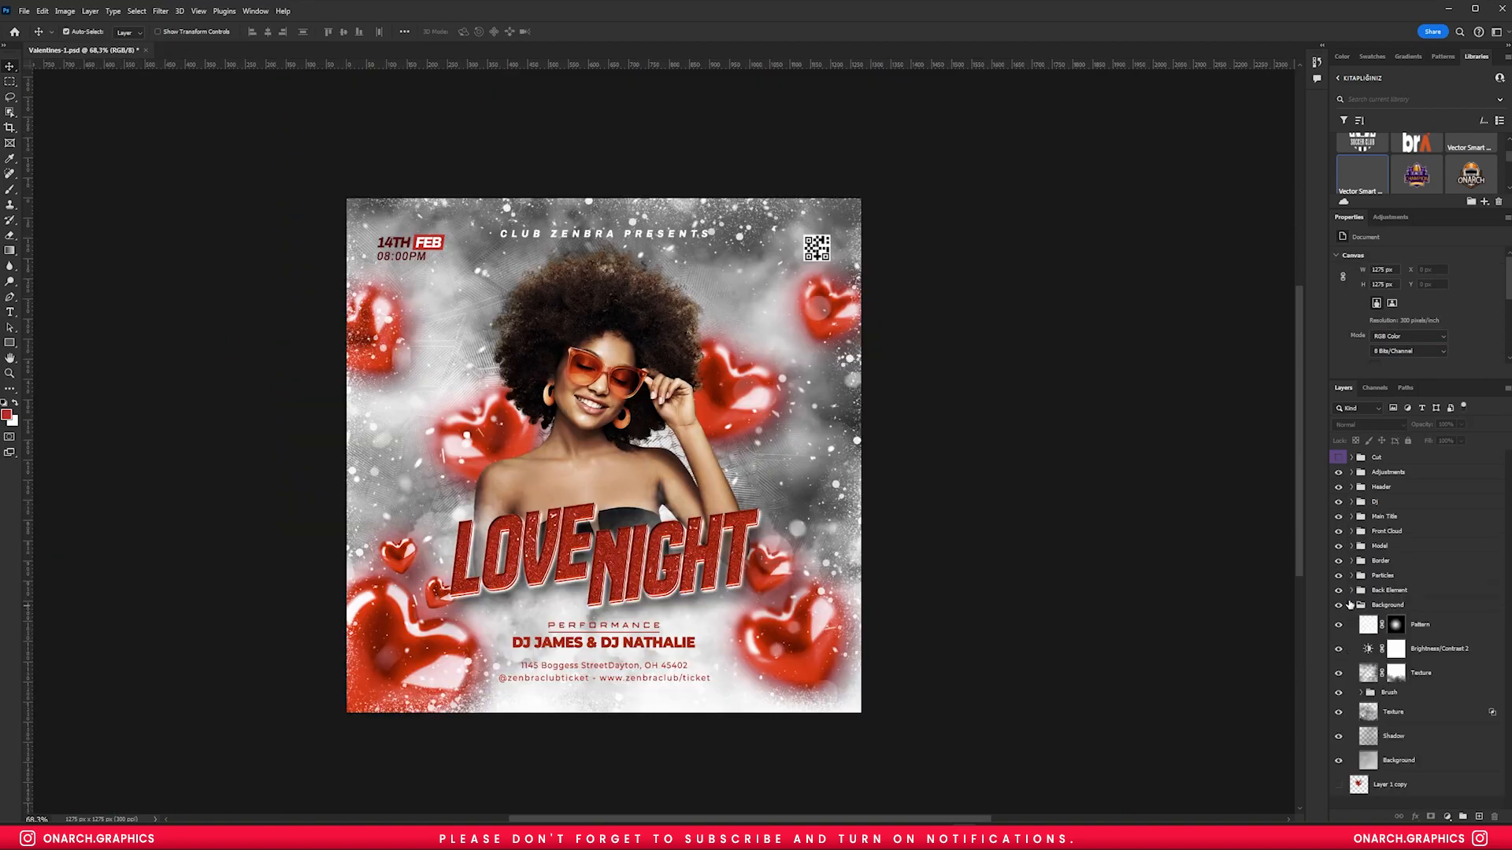
- Add a gradient fill layer with one colour stop removed and a repositioned transparent stop
{"action": "left_click", "coordinate": [1447, 816]}
{"action": "left_click", "coordinate": [1441, 620]}
{"action": "left_click_drag", "start_coordinate": [748, 202], "coordinate": [982, 181]}
{"action": "left_click", "coordinate": [937, 204]}
{"action": "left_click_drag", "start_coordinate": [1236, 603], "coordinate": [1166, 581]}
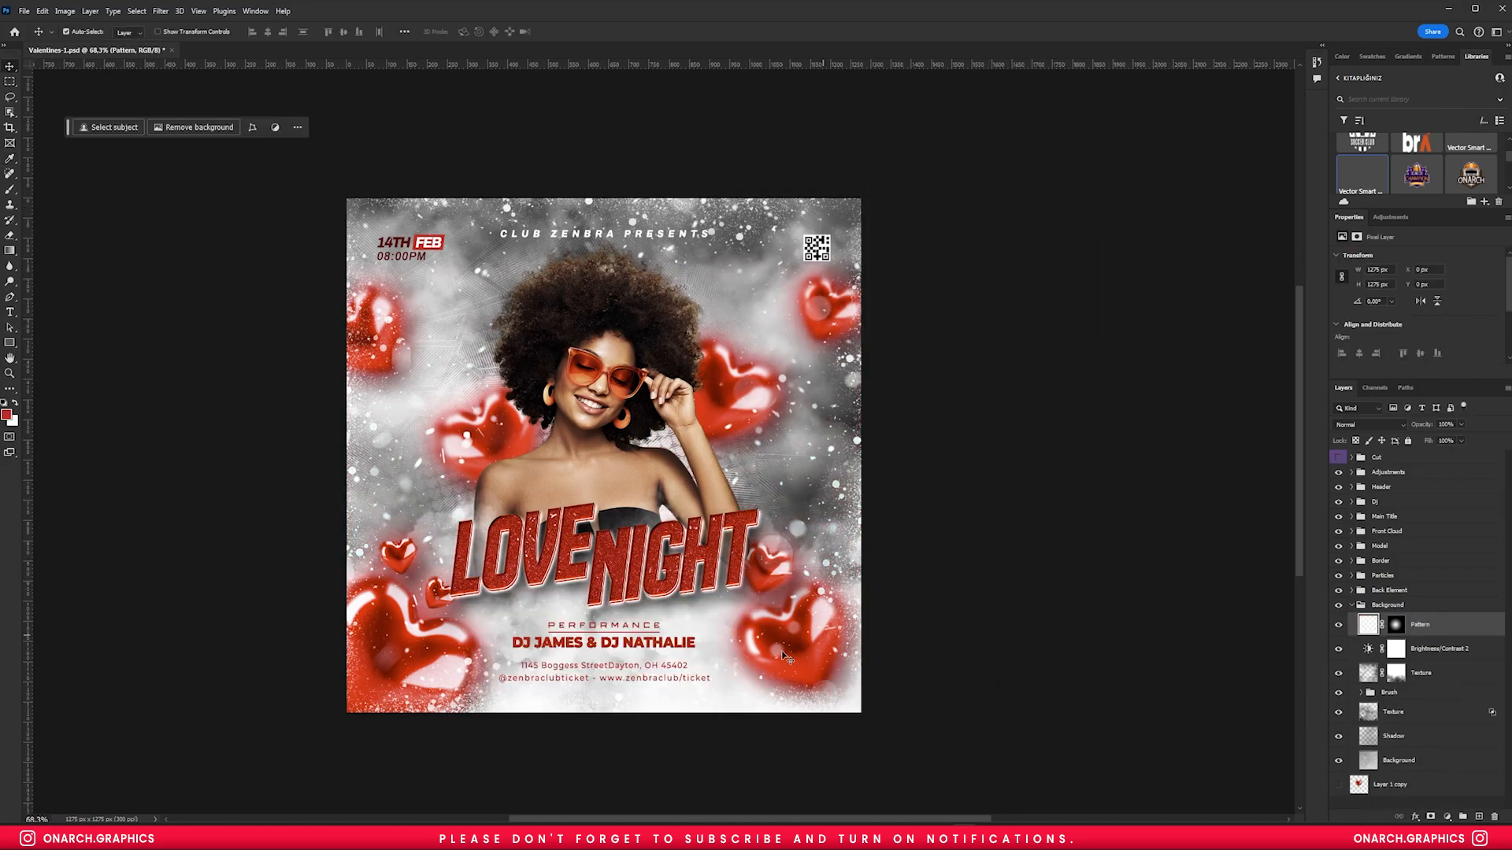
{"action": "scroll", "coordinate": [603, 614], "scroll_direction": "up", "scroll_amount": 5}
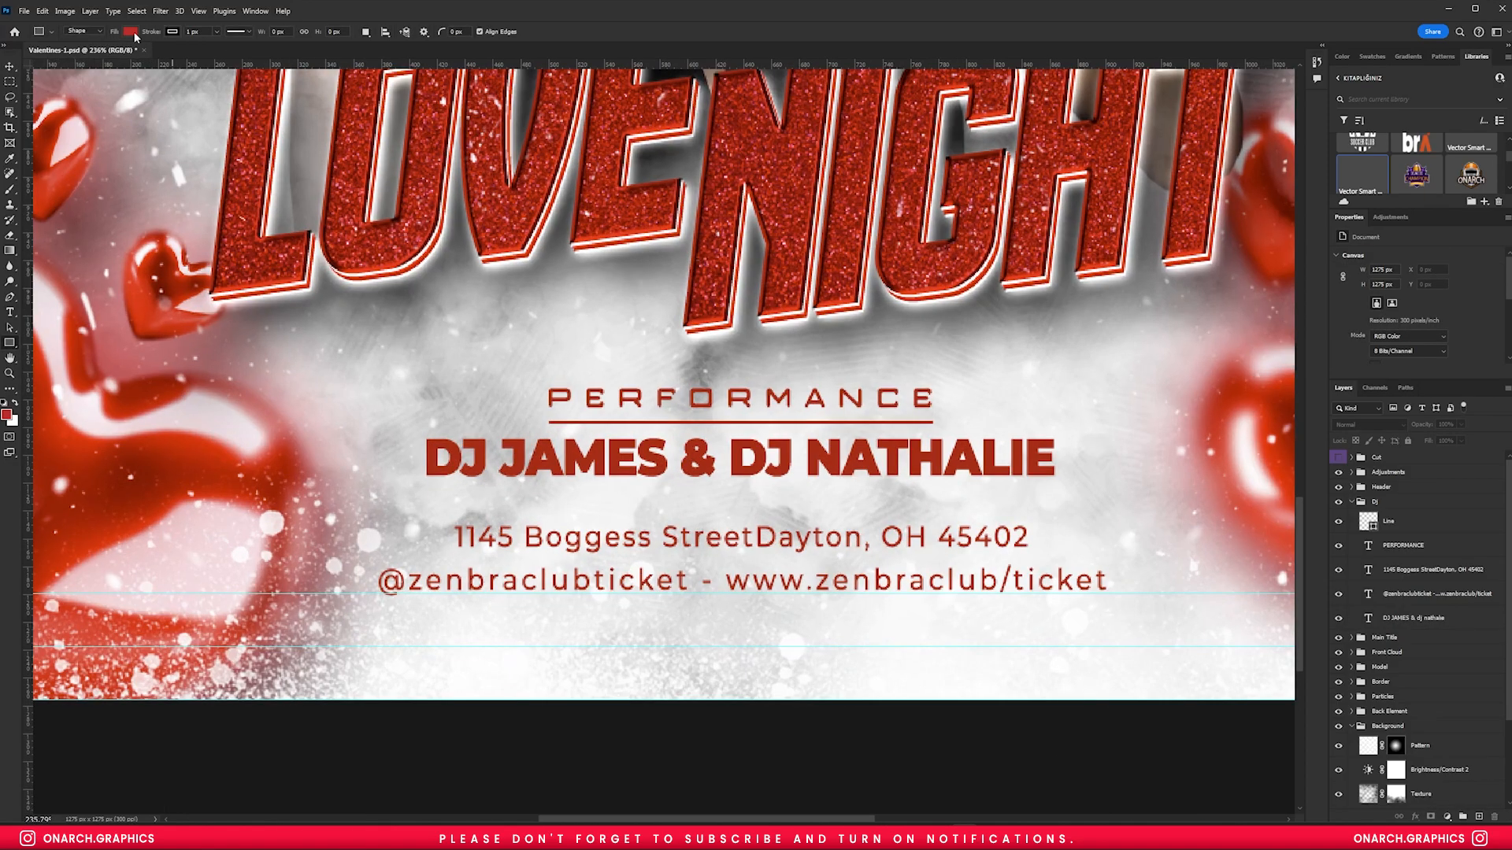
- Draw a dark bar behind the ticket text and centre the two together
{"action": "left_click", "coordinate": [130, 32]}
{"action": "left_click", "coordinate": [67, 102]}
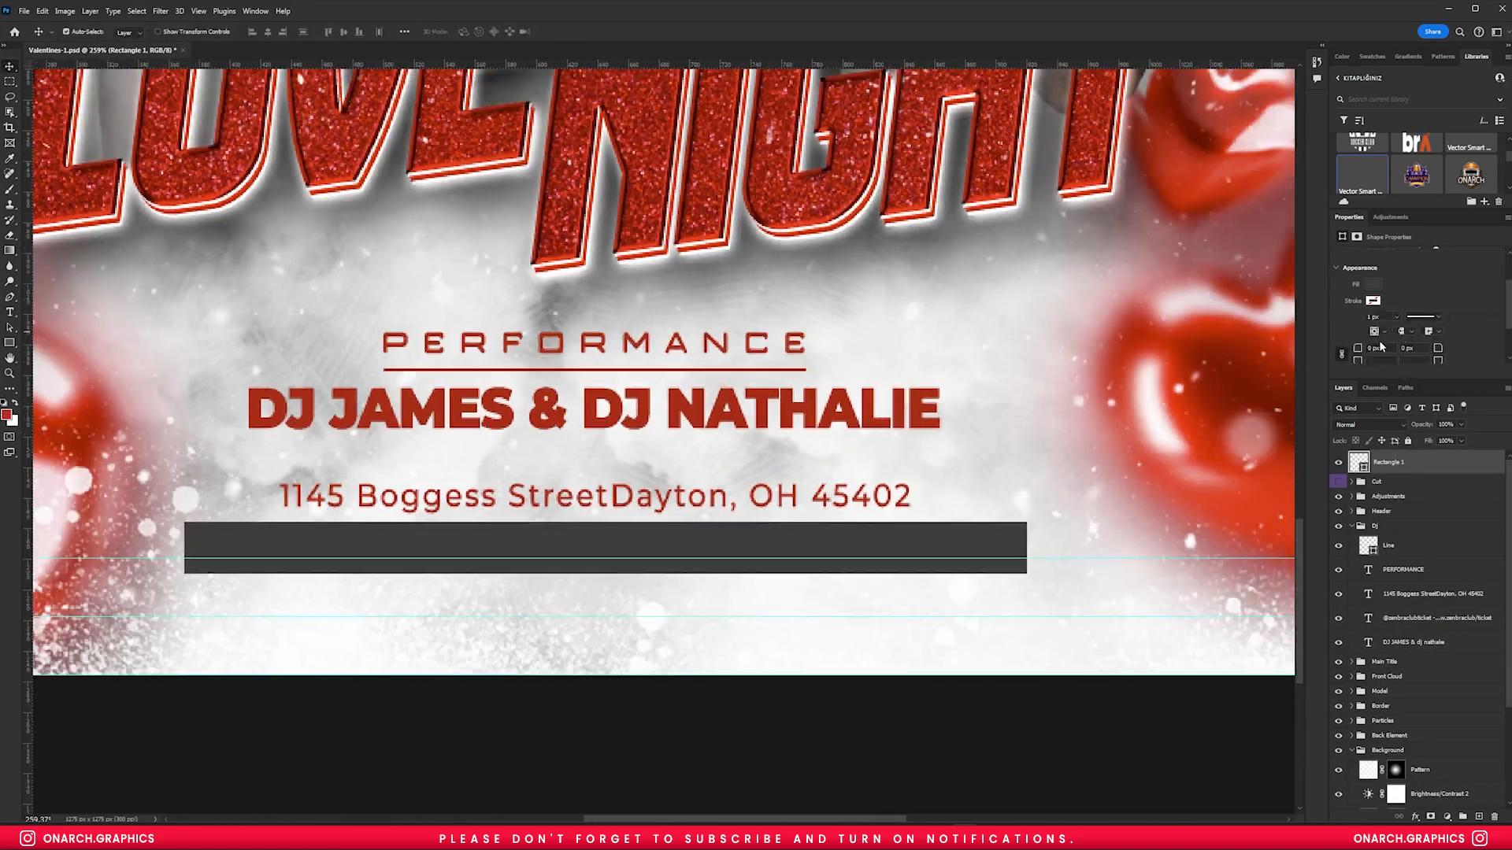
{"action": "left_click_drag", "start_coordinate": [1378, 462], "coordinate": [1386, 606]}
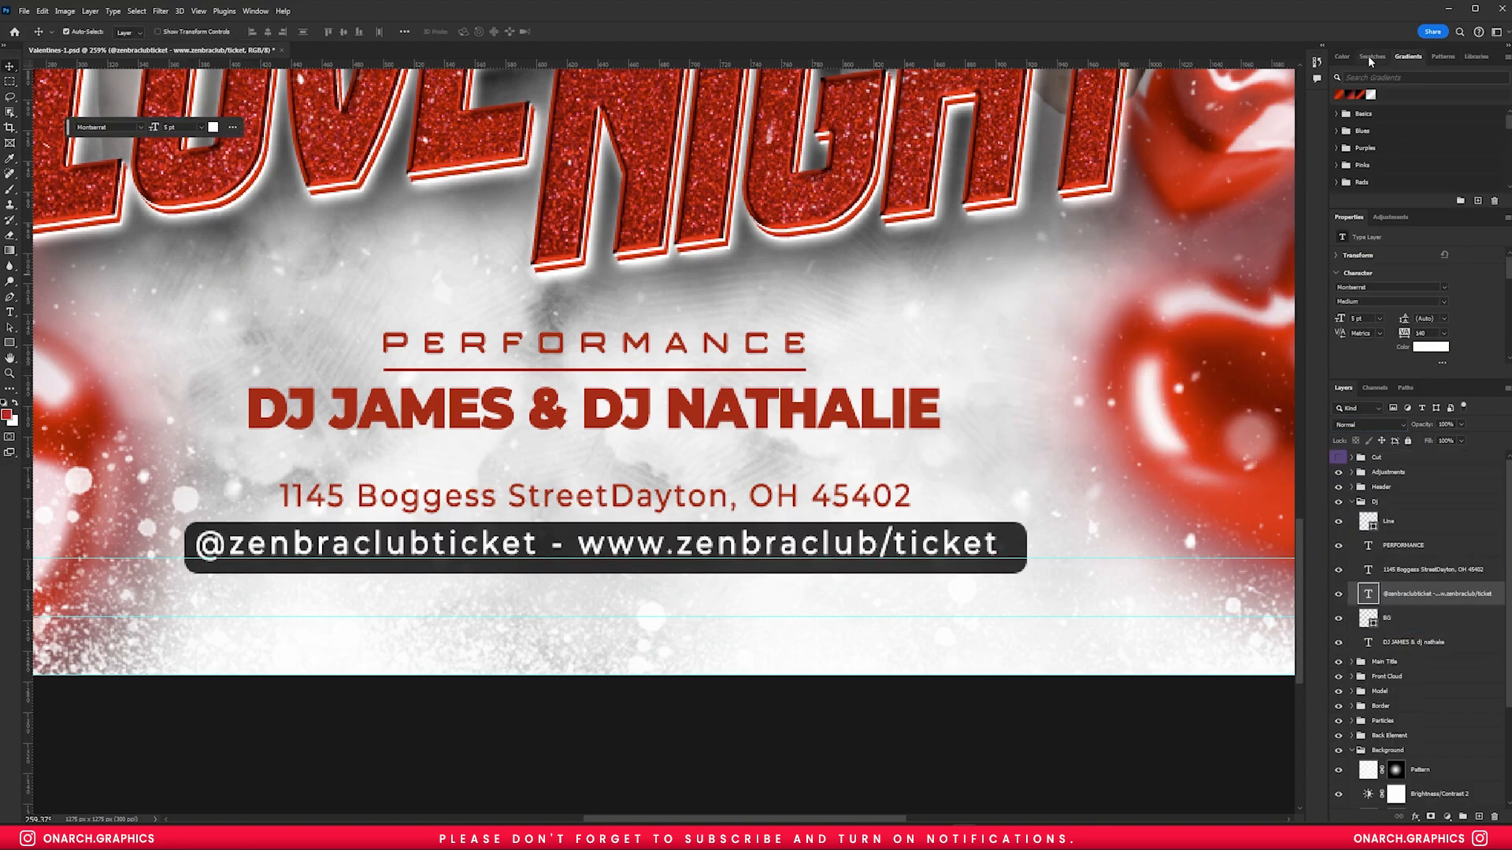
{"action": "left_click", "coordinate": [267, 34]}
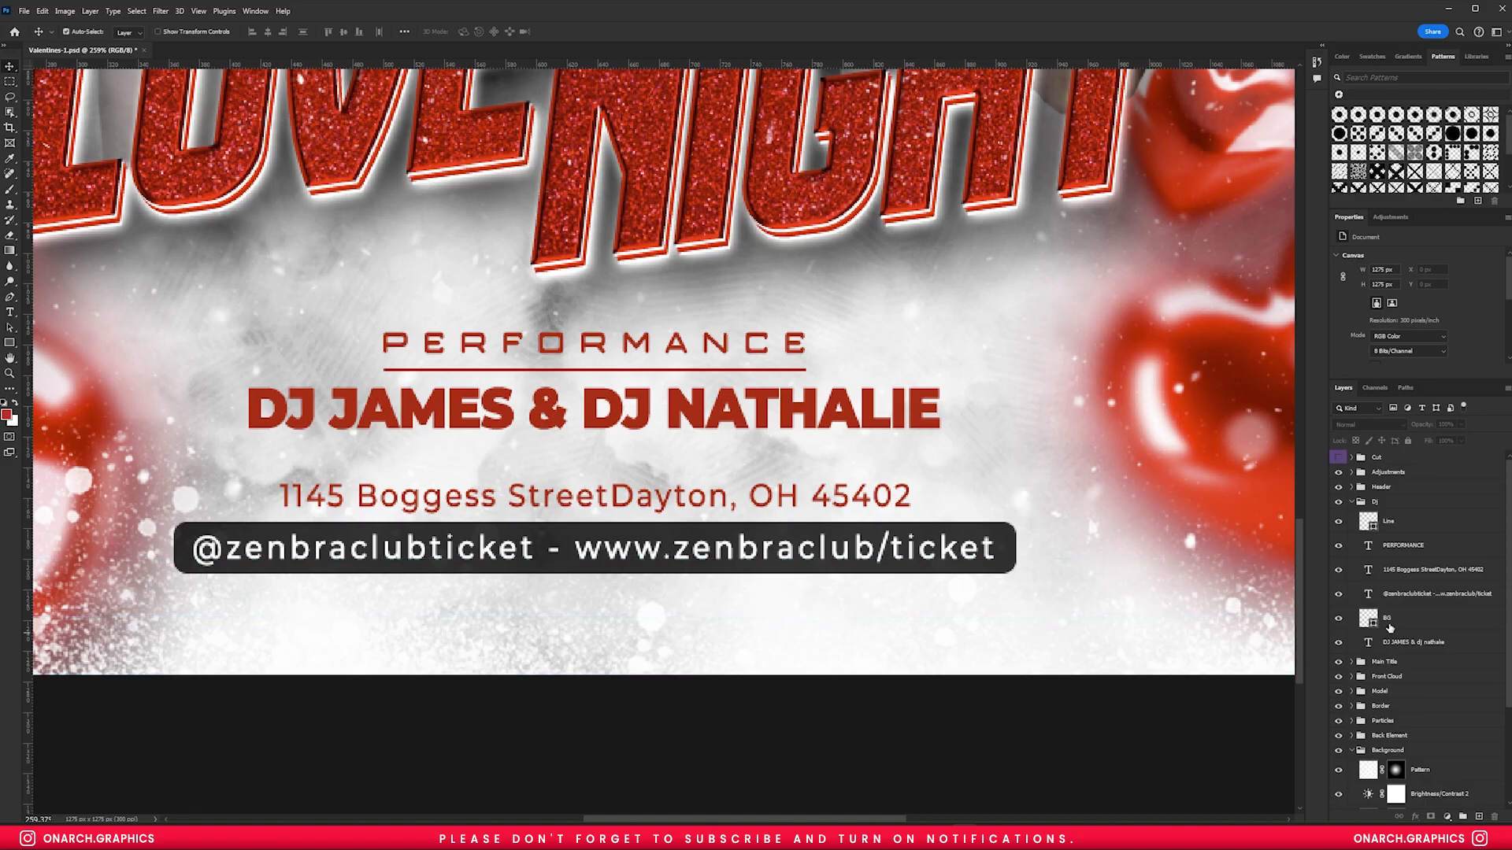
{"action": "scroll", "coordinate": [1165, 611], "scroll_direction": "up", "scroll_amount": 2}
{"action": "key", "text": "ctrl+1"}
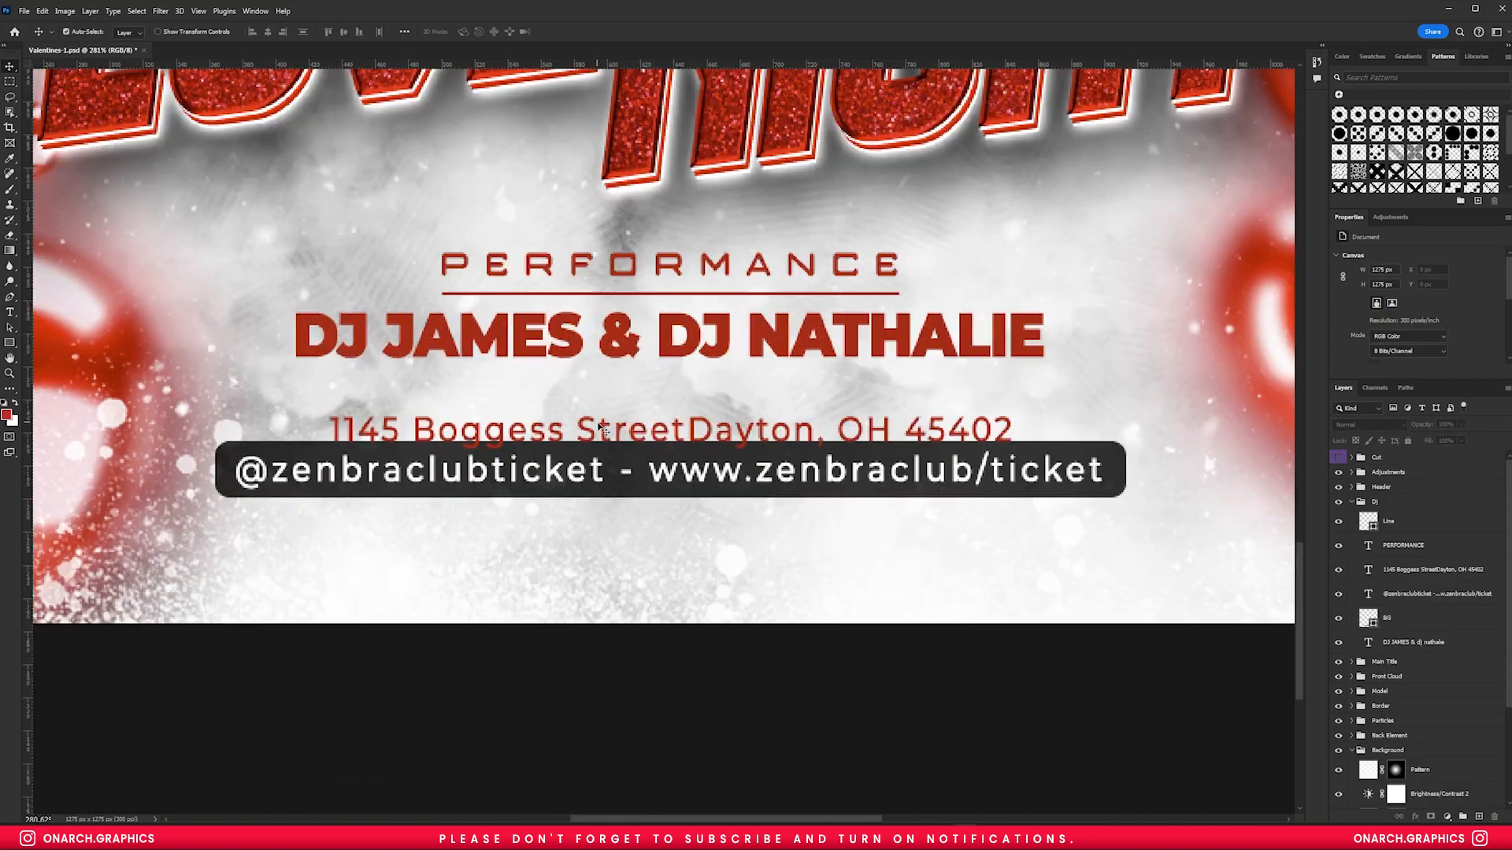
{"action": "key", "text": "ctrl+0"}
{"action": "left_click_drag", "start_coordinate": [644, 683], "coordinate": [654, 635]}
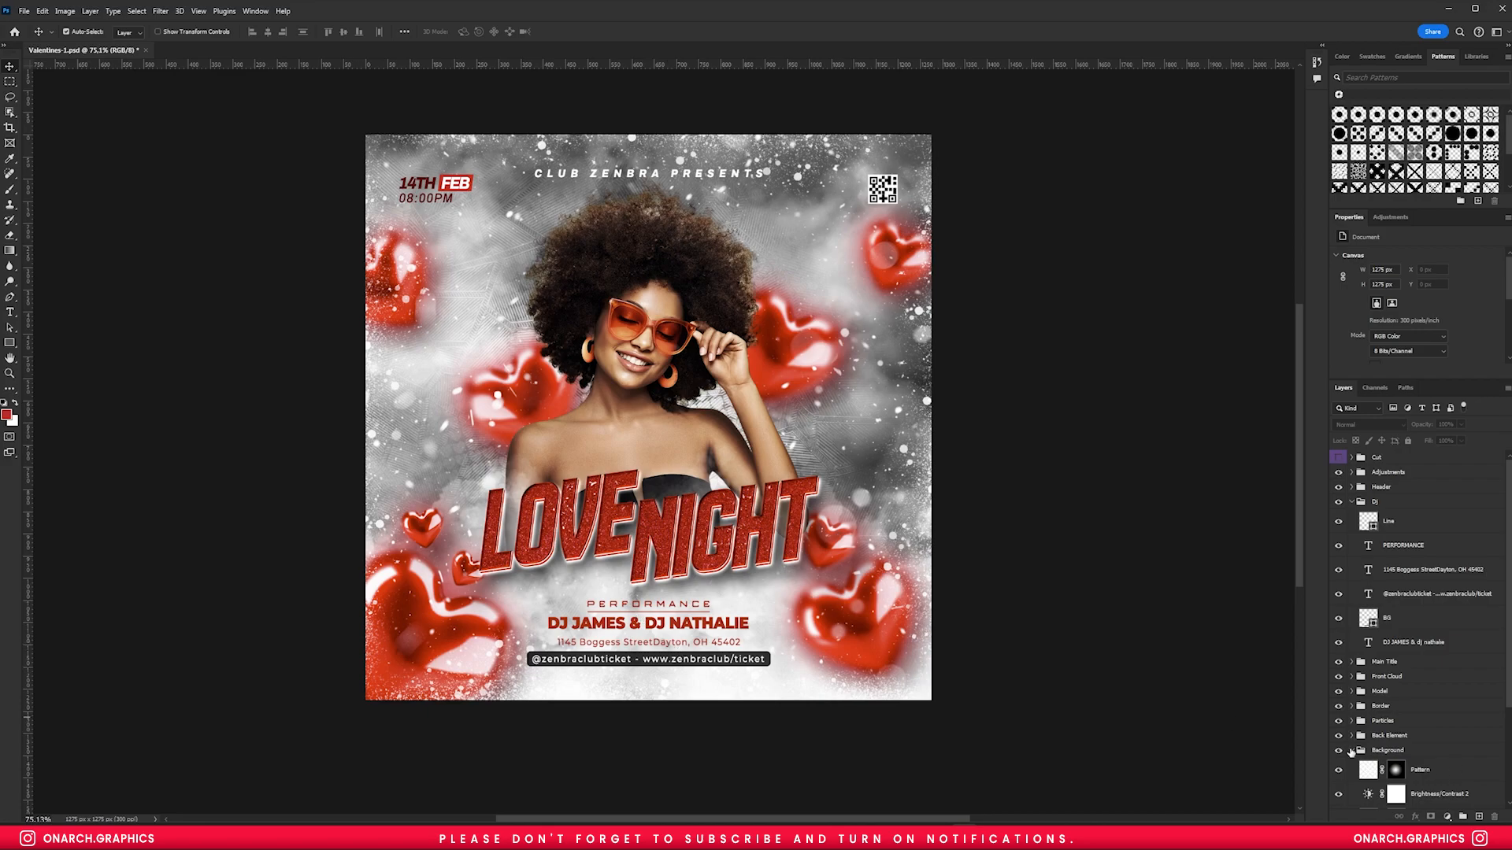
- Nudge the left-side hearts slightly into better positions
{"action": "left_click_drag", "start_coordinate": [425, 591], "coordinate": [446, 567]}
{"action": "left_click_drag", "start_coordinate": [423, 527], "coordinate": [413, 503]}
{"action": "left_click", "coordinate": [449, 561]}
{"action": "mouse_move", "coordinate": [834, 541]}
{"action": "left_mouse_down"}
{"action": "mouse_move", "coordinate": [846, 516]}
{"action": "mouse_move", "coordinate": [824, 538]}
{"action": "left_mouse_up"}
{"action": "key", "text": "ctrl+z"}
{"action": "left_click", "coordinate": [969, 567]}
{"action": "key", "text": "ctrl+;"}
{"action": "left_click", "coordinate": [429, 513]}
{"action": "left_click_drag", "start_coordinate": [430, 514], "coordinate": [436, 514]}
{"action": "key", "text": "ctrl+;"}
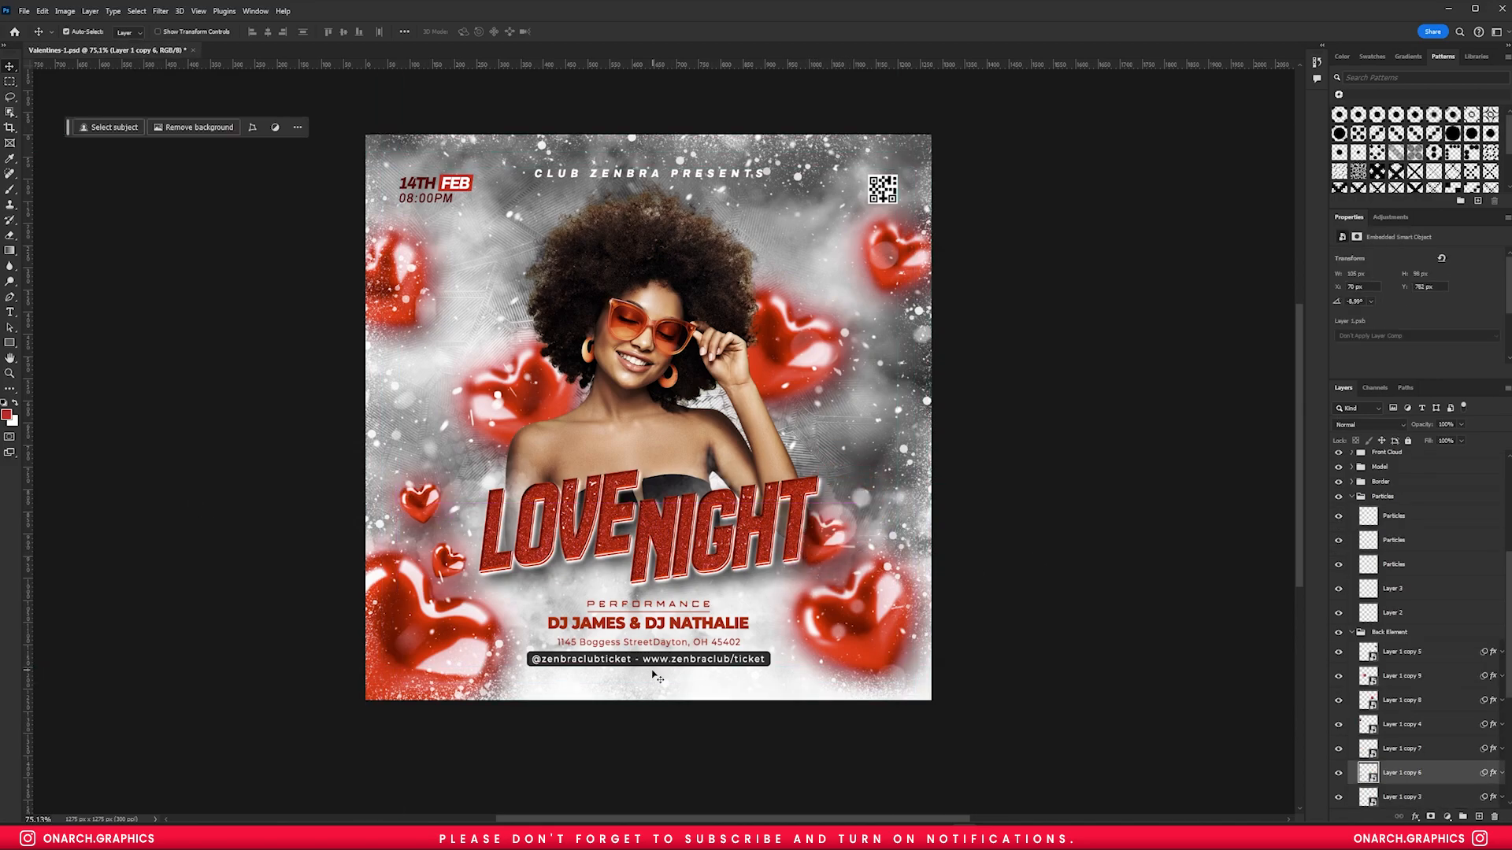
- Give the BG bar a lighter blending mode and widen it to about 128%
{"action": "scroll", "coordinate": [654, 674], "scroll_direction": "up", "scroll_amount": 4}
{"action": "left_click", "coordinate": [630, 608]}
{"action": "left_click", "coordinate": [1380, 425]}
{"action": "left_click", "coordinate": [1383, 434]}
{"action": "right_click", "coordinate": [1420, 462]}
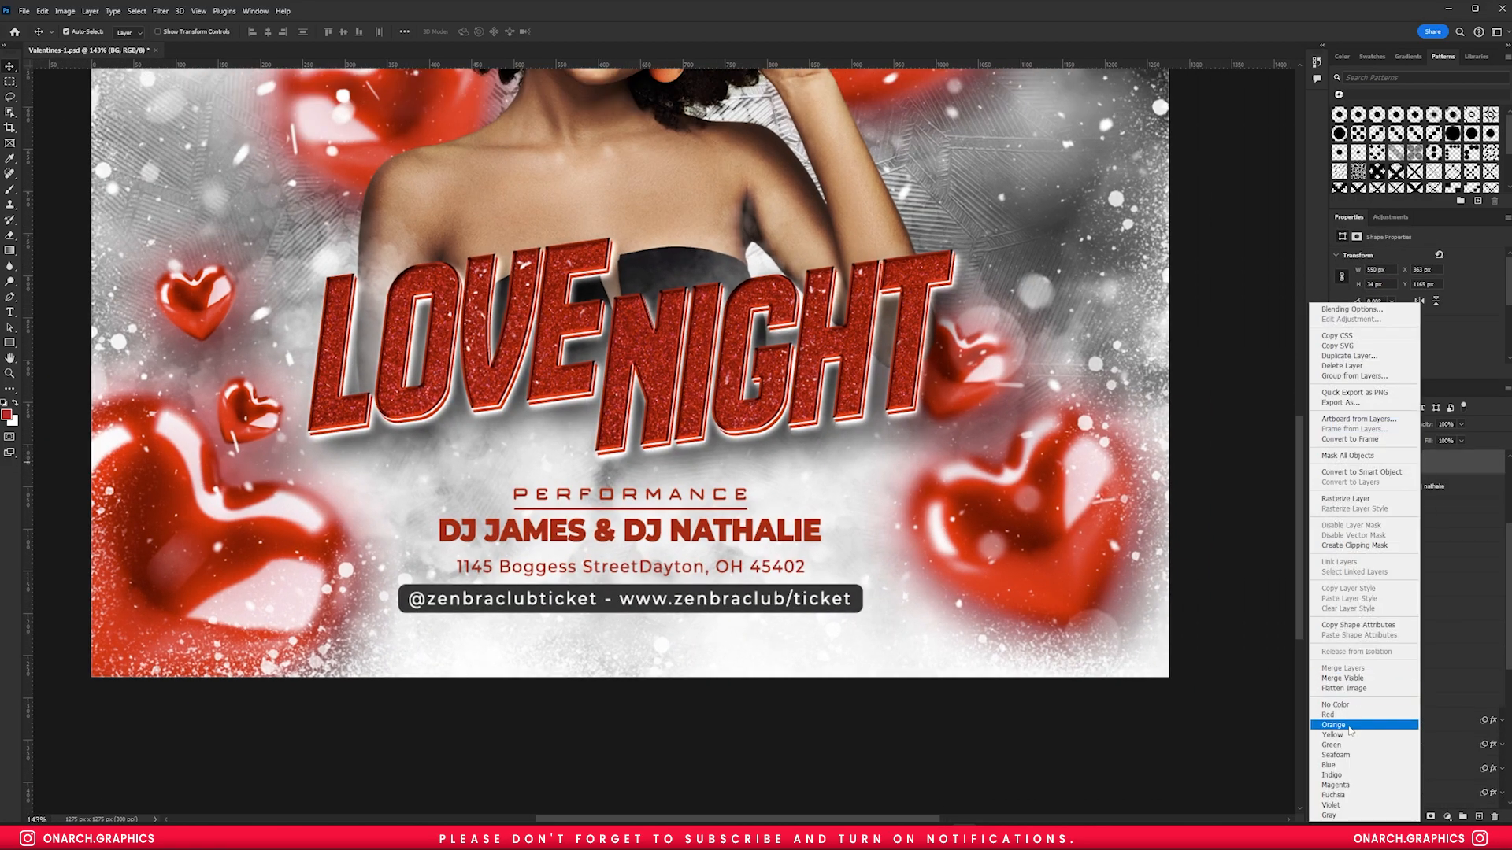
{"action": "left_click", "coordinate": [1439, 477]}
{"action": "key", "text": "ctrl+t"}
{"action": "left_click_drag", "start_coordinate": [864, 598], "coordinate": [938, 597]}
{"action": "key", "text": "Return"}
- Duplicate the red glitter texture, clip it to the bar and move it onto the bar
{"action": "left_click", "coordinate": [1351, 506]}
{"action": "left_click_drag", "start_coordinate": [1417, 550], "coordinate": [1417, 455]}
{"action": "key", "text": "ctrl+alt+g"}
{"action": "key", "text": "ctrl+t"}
{"action": "mouse_move", "coordinate": [904, 443]}
{"action": "left_mouse_down"}
{"action": "mouse_move", "coordinate": [894, 634]}
{"action": "mouse_move", "coordinate": [970, 616]}
{"action": "mouse_move", "coordinate": [635, 616]}
{"action": "left_mouse_up"}
{"action": "key", "text": "Return"}
- Add a second texture copy with its hard edge erased, shifted left along the bar
{"action": "key", "text": "ctrl+j"}
{"action": "key", "text": "e"}
{"action": "mouse_move", "coordinate": [664, 463]}
{"action": "left_mouse_down"}
{"action": "mouse_move", "coordinate": [695, 465]}
{"action": "mouse_move", "coordinate": [697, 653]}
{"action": "left_mouse_up"}
{"action": "left_click", "coordinate": [1418, 474], "text": "alt"}
{"action": "key", "text": "v"}
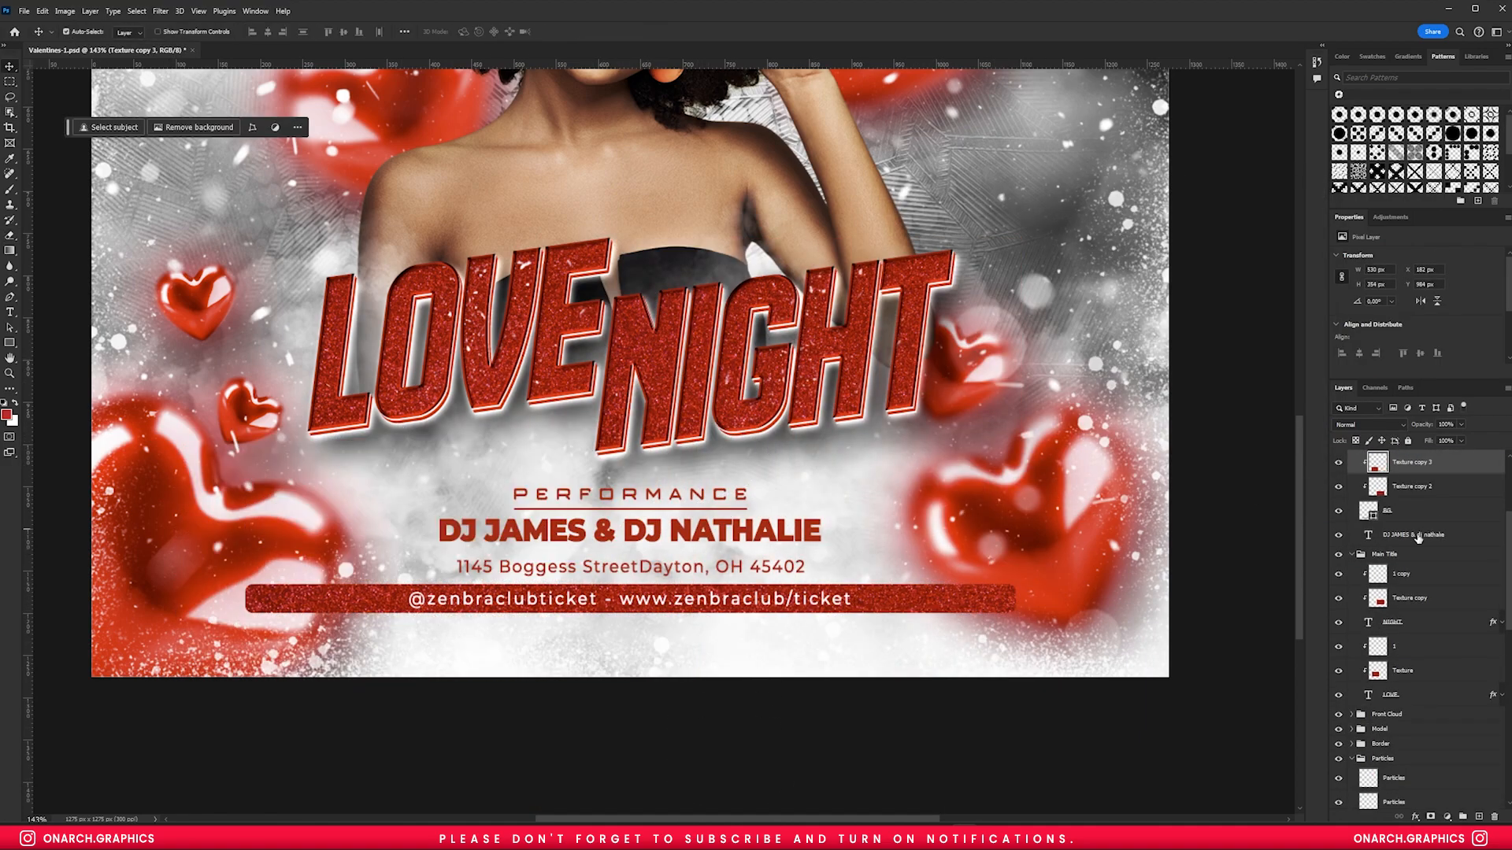
{"action": "key", "text": "ctrl+t"}
{"action": "mouse_move", "coordinate": [315, 599]}
{"action": "left_mouse_down"}
{"action": "mouse_move", "coordinate": [236, 599]}
{"action": "mouse_move", "coordinate": [1032, 680]}
{"action": "left_mouse_up"}
{"action": "key", "text": "Return"}
- Merge the texture copies into one layer named 'Texture'
{"action": "double_click", "coordinate": [1413, 479]}
{"action": "type", "text": "Texture"}
{"action": "left_click", "coordinate": [1412, 462]}
{"action": "key", "text": "ctrl+e"}
{"action": "key", "text": "m"}
{"action": "key", "text": "ctrl+j"}
{"action": "left_click", "coordinate": [1412, 474], "text": "alt"}
- At 100% view, change the ticket text line to 'R.S.V.P'
{"action": "key", "text": "v"}
{"action": "key", "text": "ctrl+1"}
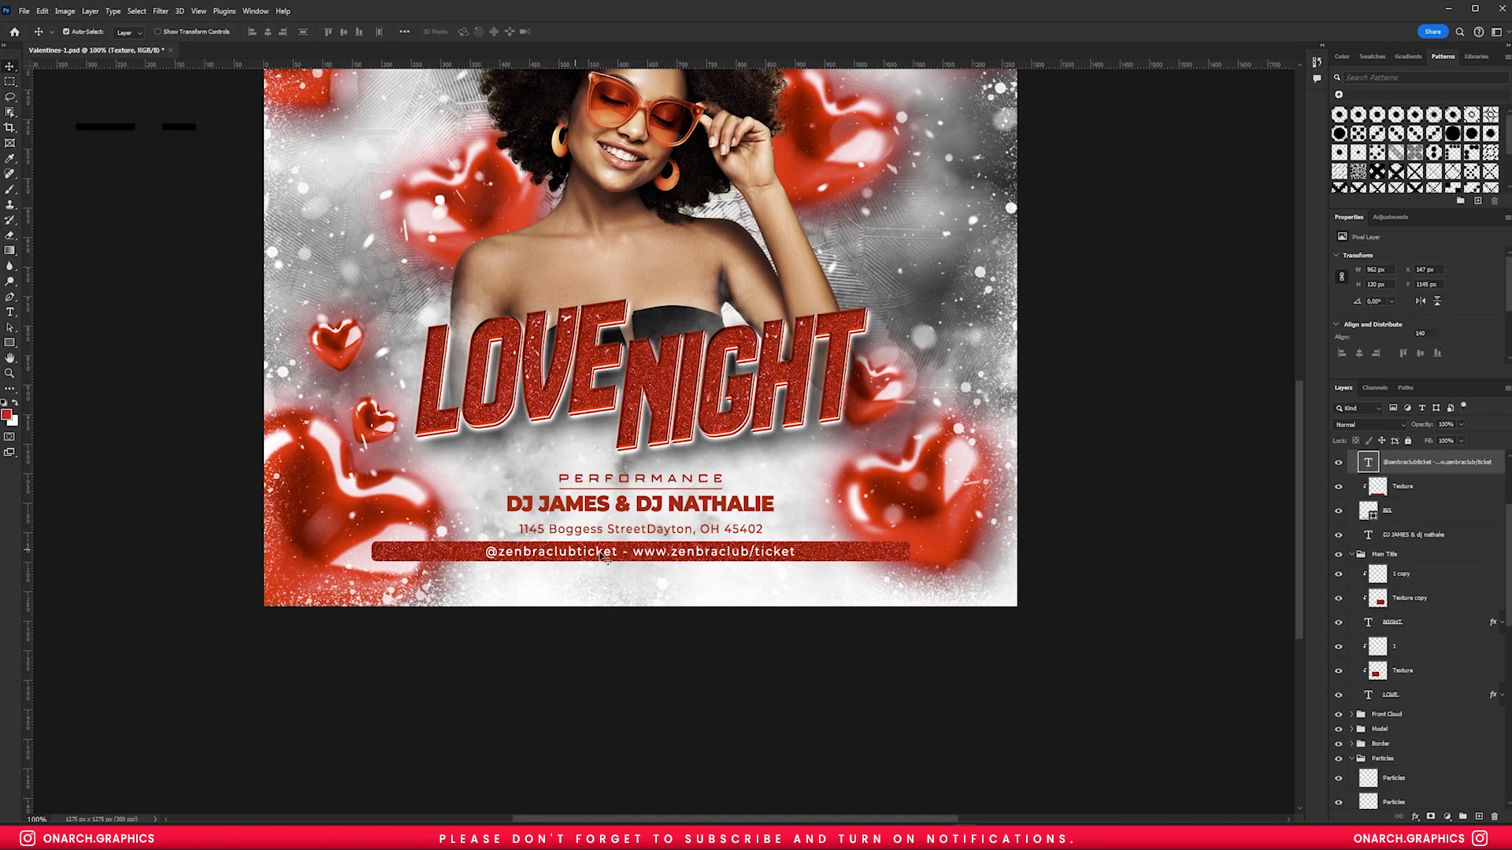
{"action": "double_click", "coordinate": [660, 551]}
{"action": "type", "text": "R.S.V.P"}
{"action": "key", "text": "ctrl+a"}
{"action": "key", "text": "ctrl+Return"}
- Give the ticket text a black drop shadow with adjusted size and opacity
{"action": "key", "text": "v"}
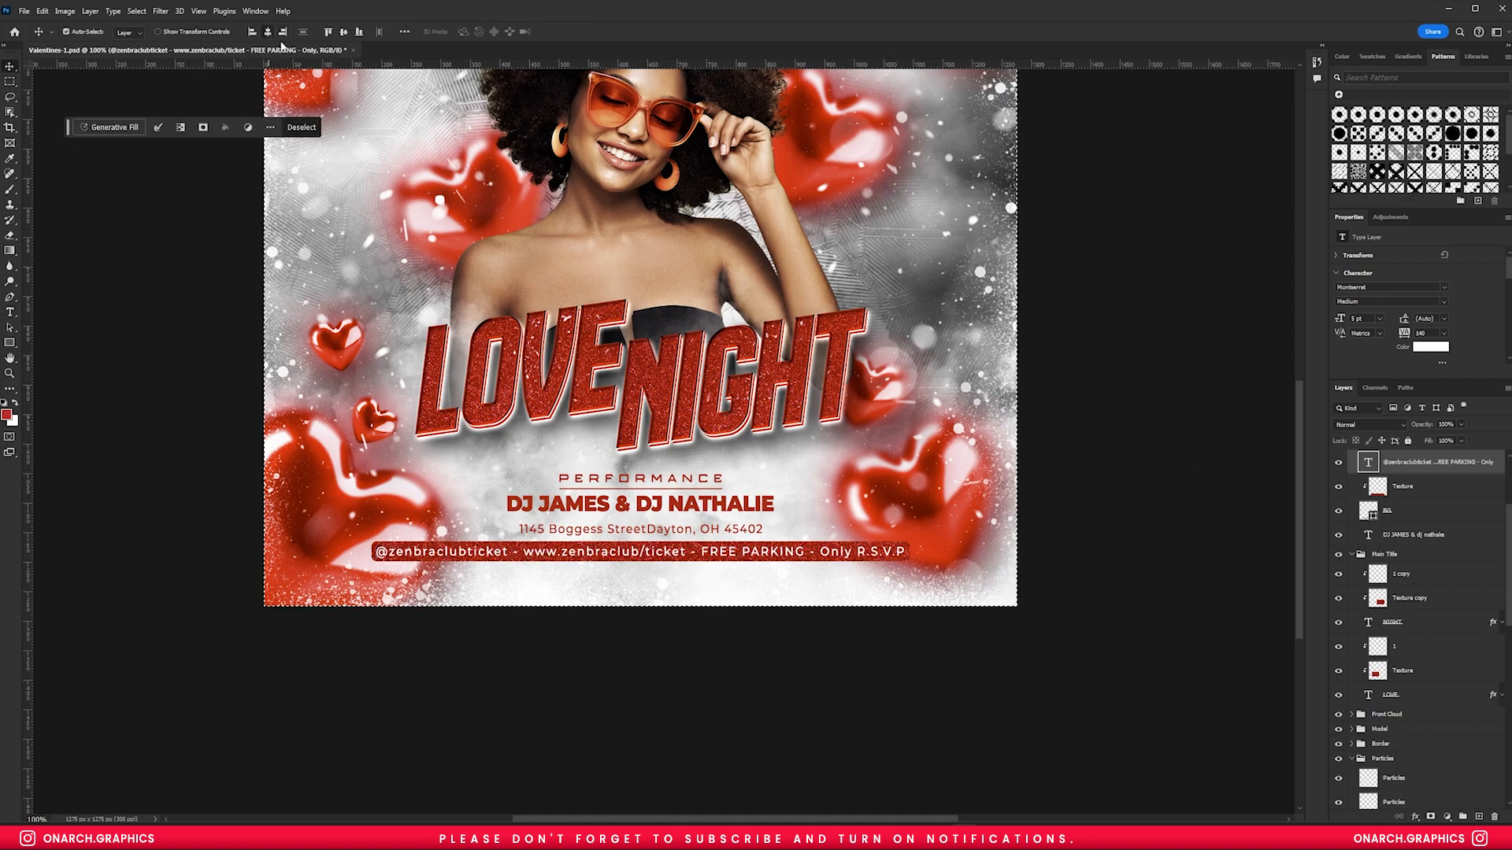
{"action": "double_click", "coordinate": [1501, 471]}
{"action": "left_click", "coordinate": [919, 455]}
{"action": "left_click", "coordinate": [1162, 245]}
{"action": "left_click", "coordinate": [982, 456]}
{"action": "key", "text": "Return"}
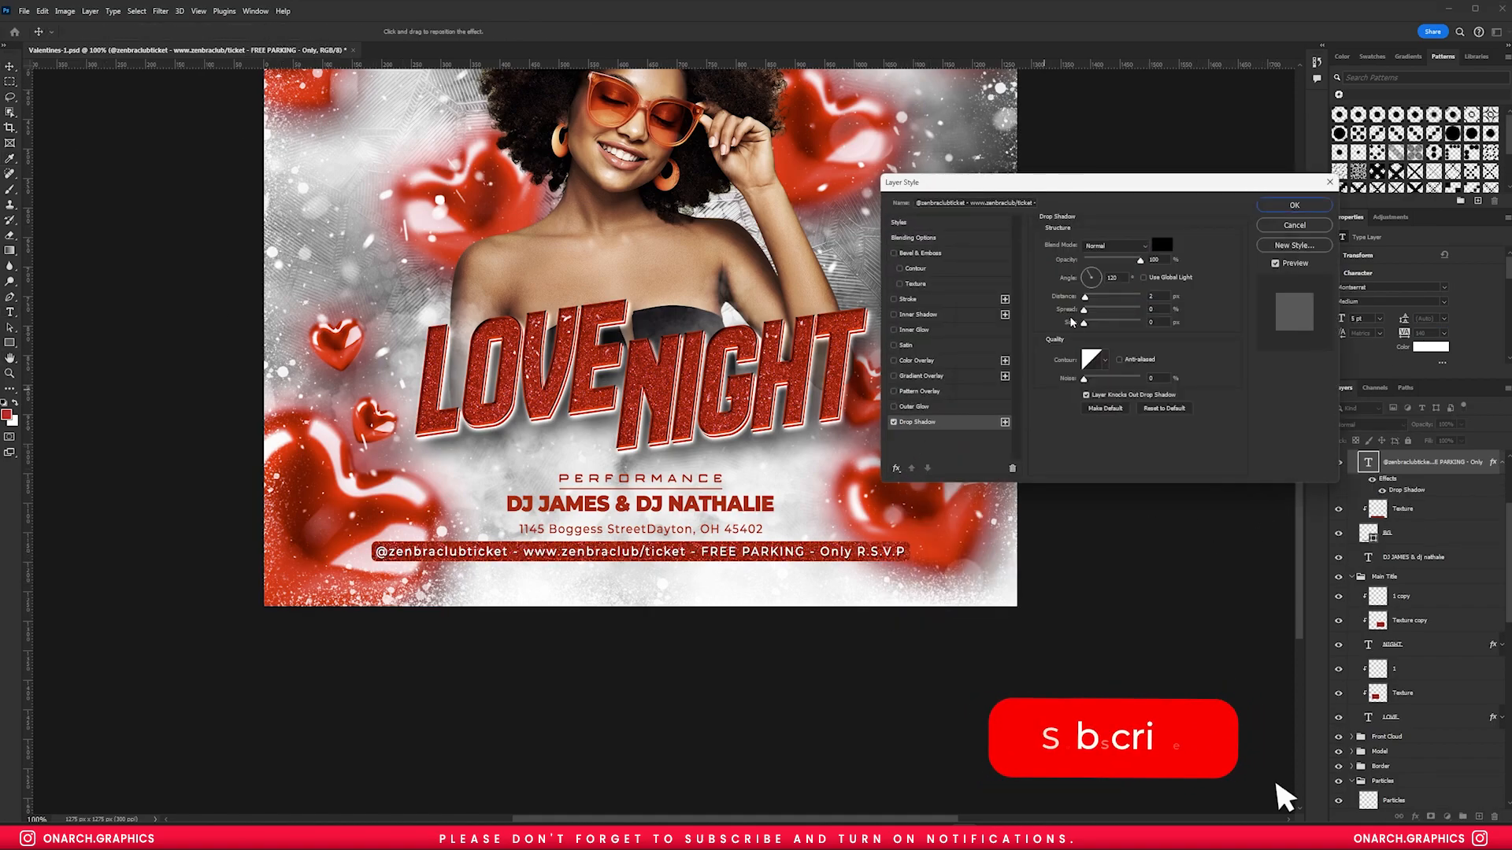
{"action": "left_click_drag", "start_coordinate": [1087, 324], "coordinate": [1090, 323]}
{"action": "left_click_drag", "start_coordinate": [1139, 261], "coordinate": [1116, 260]}
{"action": "key", "text": "Return"}
{"action": "left_click", "coordinate": [1501, 462]}
- Add a drop shadow to the bar behind the ticket text
{"action": "double_click", "coordinate": [1453, 510]}
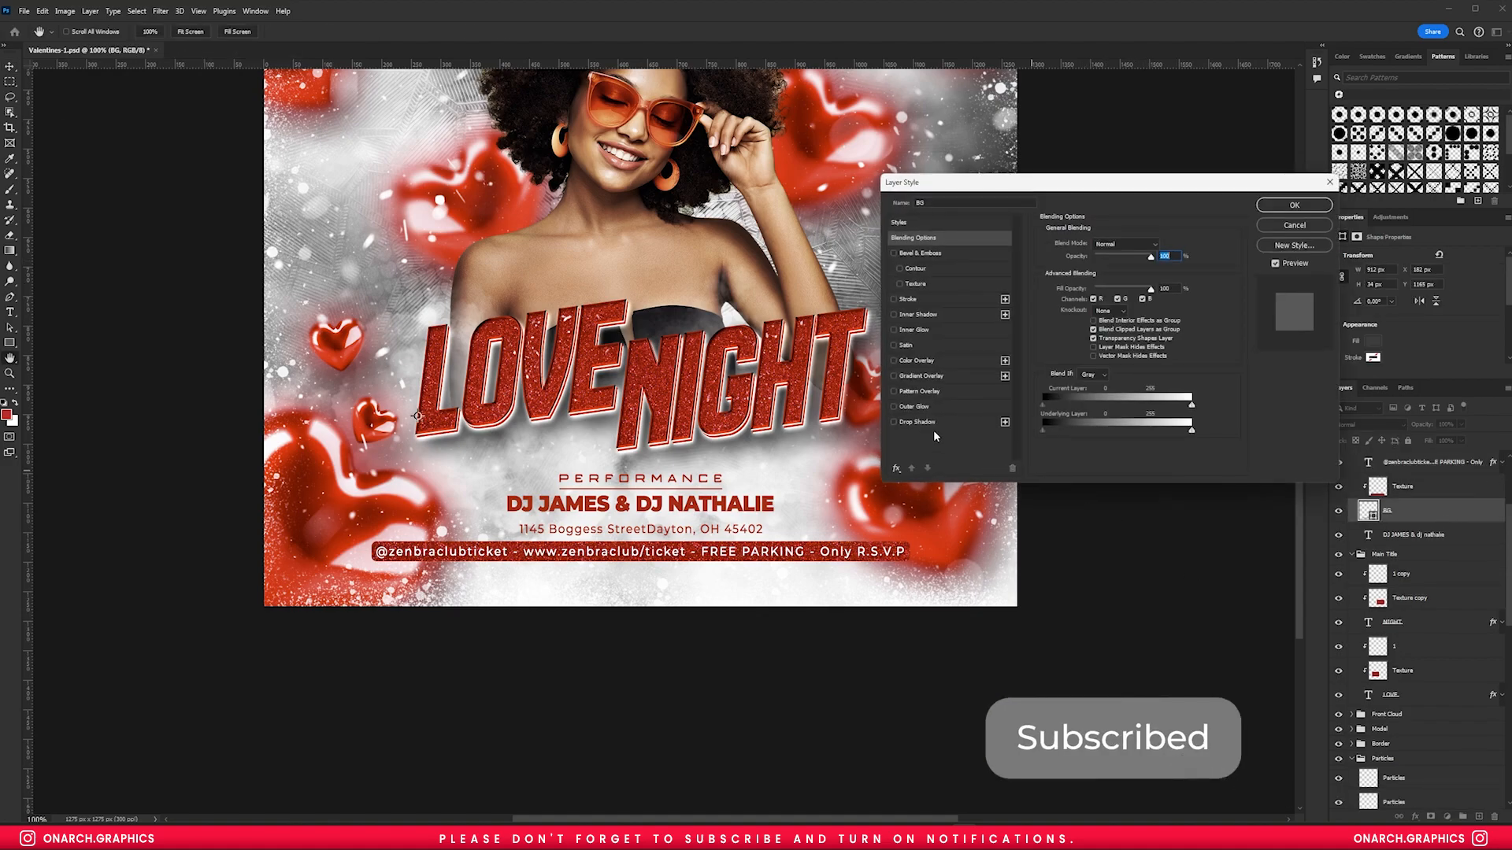
{"action": "left_click", "coordinate": [933, 423]}
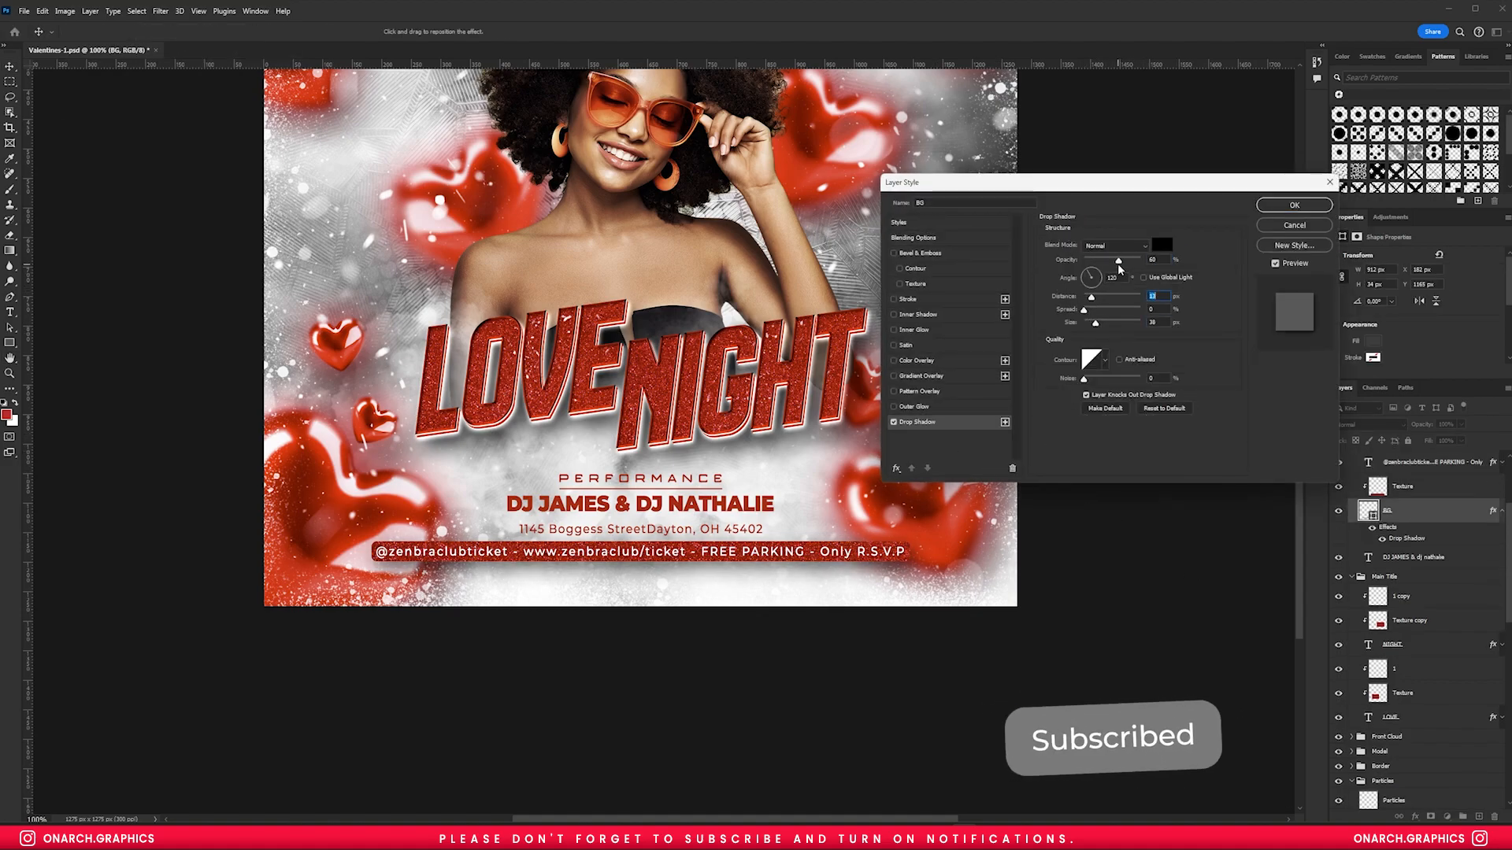
{"action": "key", "text": "Return"}
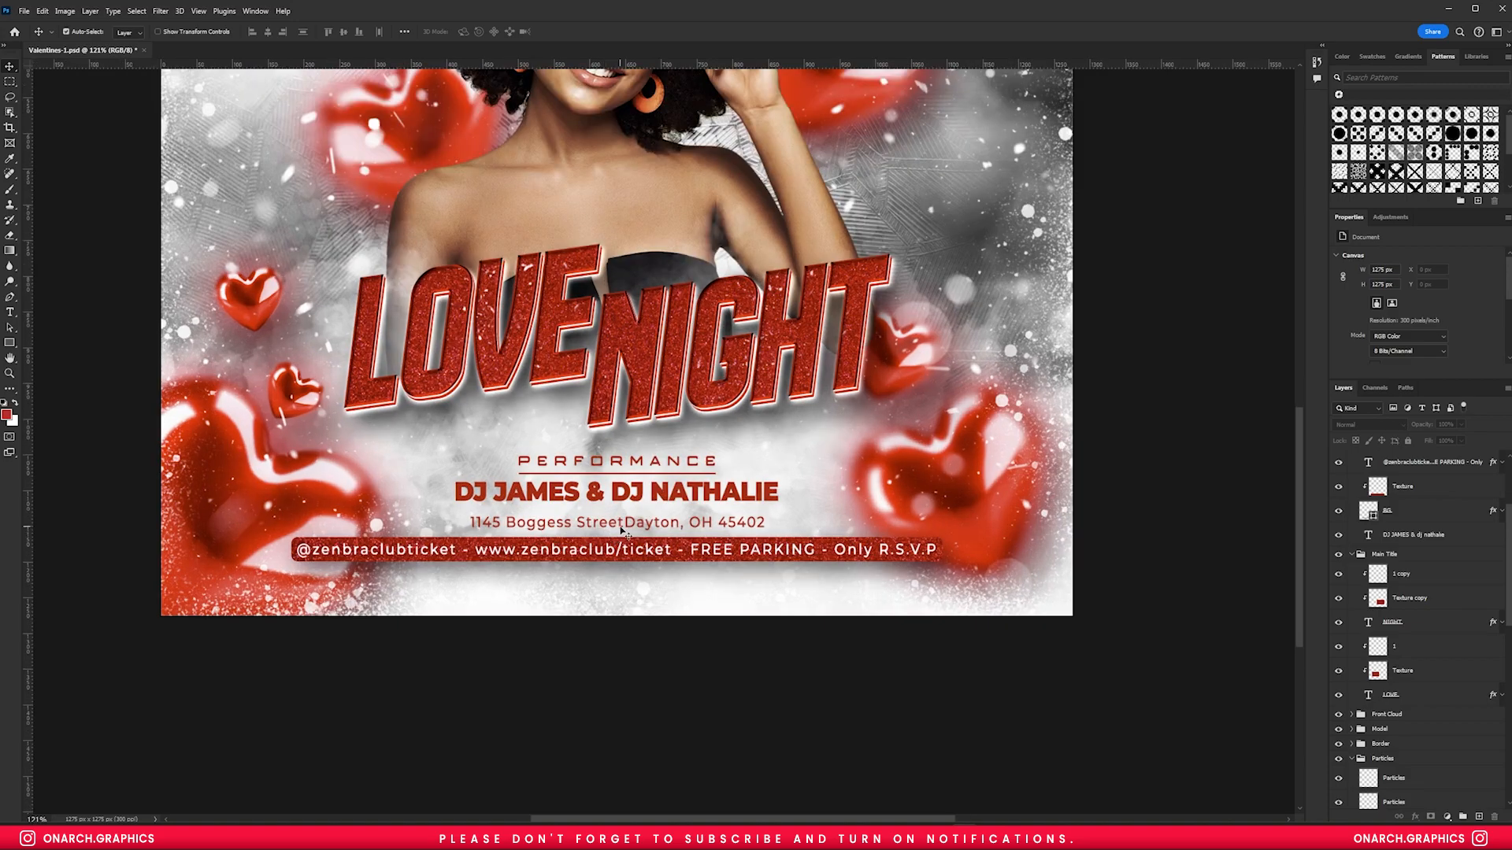
- Insert a hyphen into the address line text
{"action": "left_click", "coordinate": [774, 522]}
{"action": "type", "text": "- 15$ ENTRY"}
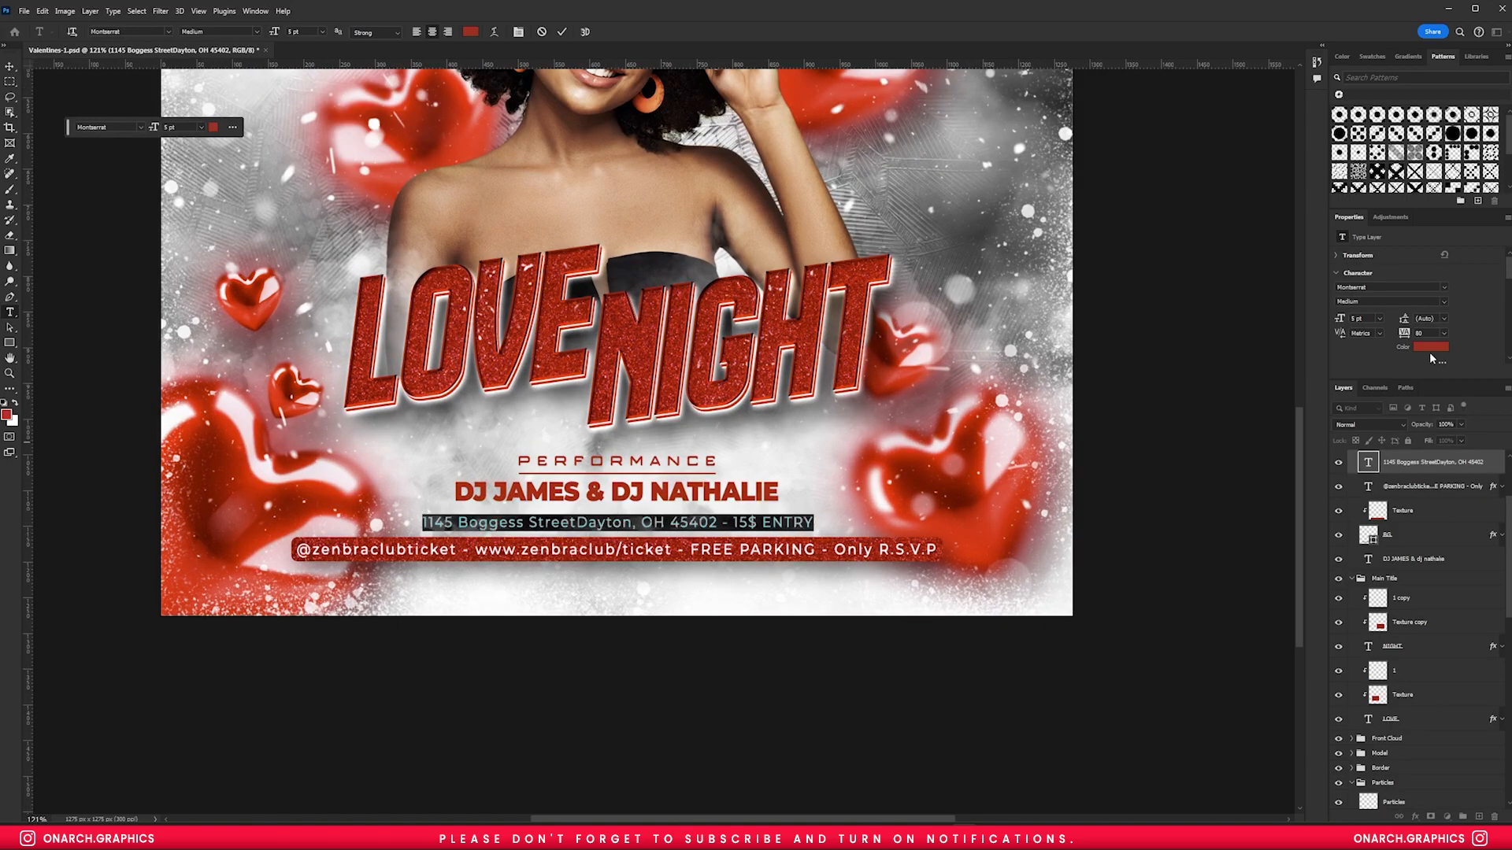
{"action": "left_click", "coordinate": [9, 66]}
- Move the DJ layer under PERFORMANCE and nudge the Line, PERFORMANCE and DJ lines into place
{"action": "left_click", "coordinate": [613, 498]}
{"action": "scroll", "coordinate": [614, 501], "scroll_direction": "up", "scroll_amount": 8}
{"action": "key", "text": "Up"}
{"action": "key", "text": "Up"}
{"action": "key", "text": "Up"}
{"action": "key", "text": "Up"}
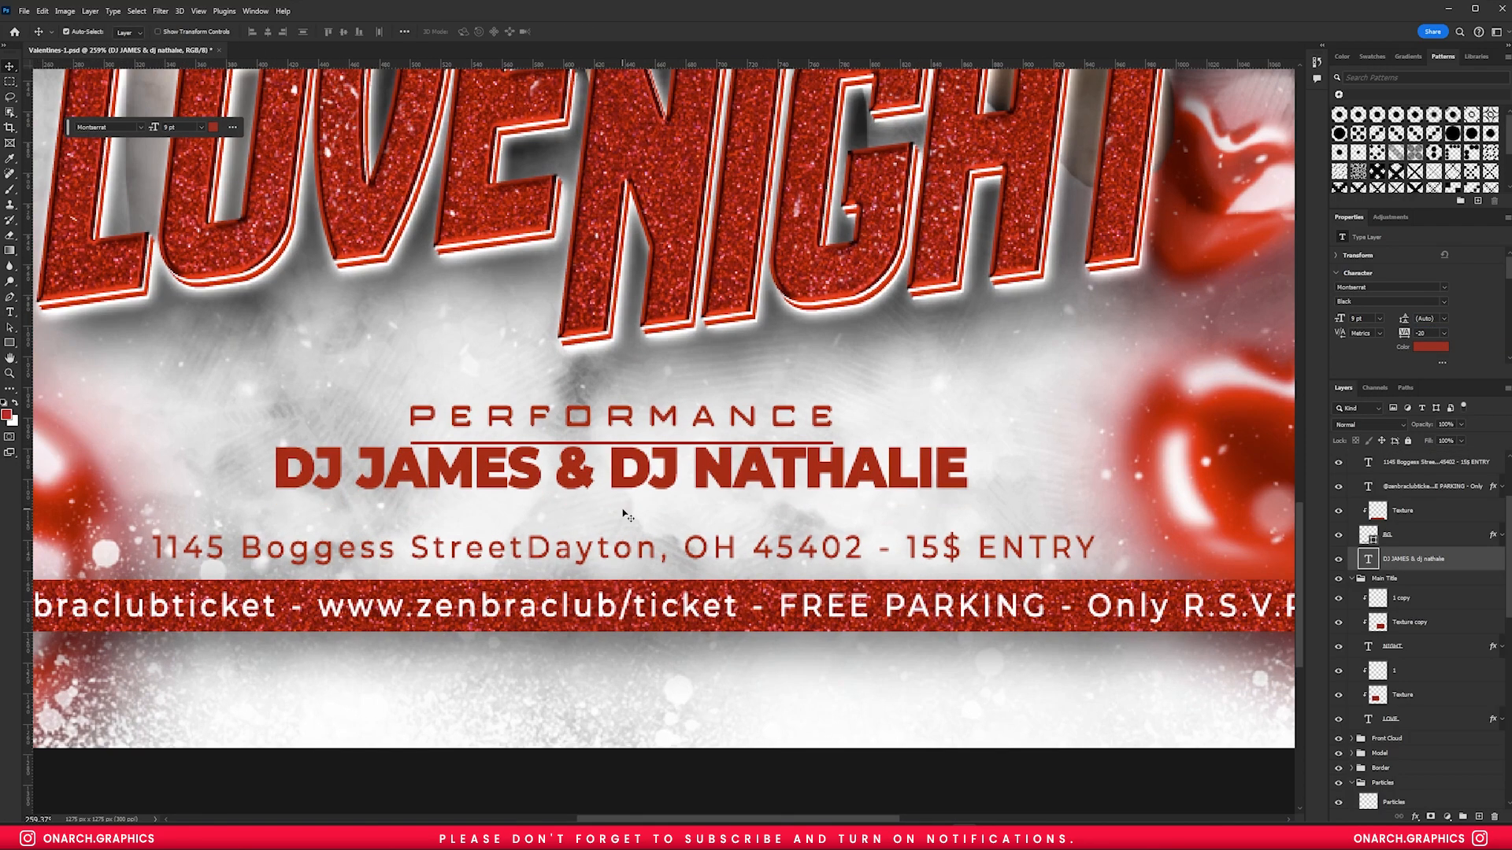
{"action": "left_click", "coordinate": [596, 428]}
{"action": "left_click", "coordinate": [1431, 512], "text": "shift"}
{"action": "scroll", "coordinate": [1431, 520], "scroll_direction": "up", "scroll_amount": 3}
{"action": "left_click", "coordinate": [1429, 521], "text": "shift"}
{"action": "left_click_drag", "start_coordinate": [1433, 663], "coordinate": [1420, 561]}
{"action": "left_click", "coordinate": [1413, 523], "text": "shift"}
{"action": "key", "text": "shift+Down"}
{"action": "key", "text": "shift+Down"}
{"action": "key", "text": "shift+Up"}
{"action": "key", "text": "shift+Up"}
{"action": "key", "text": "ctrl+1"}
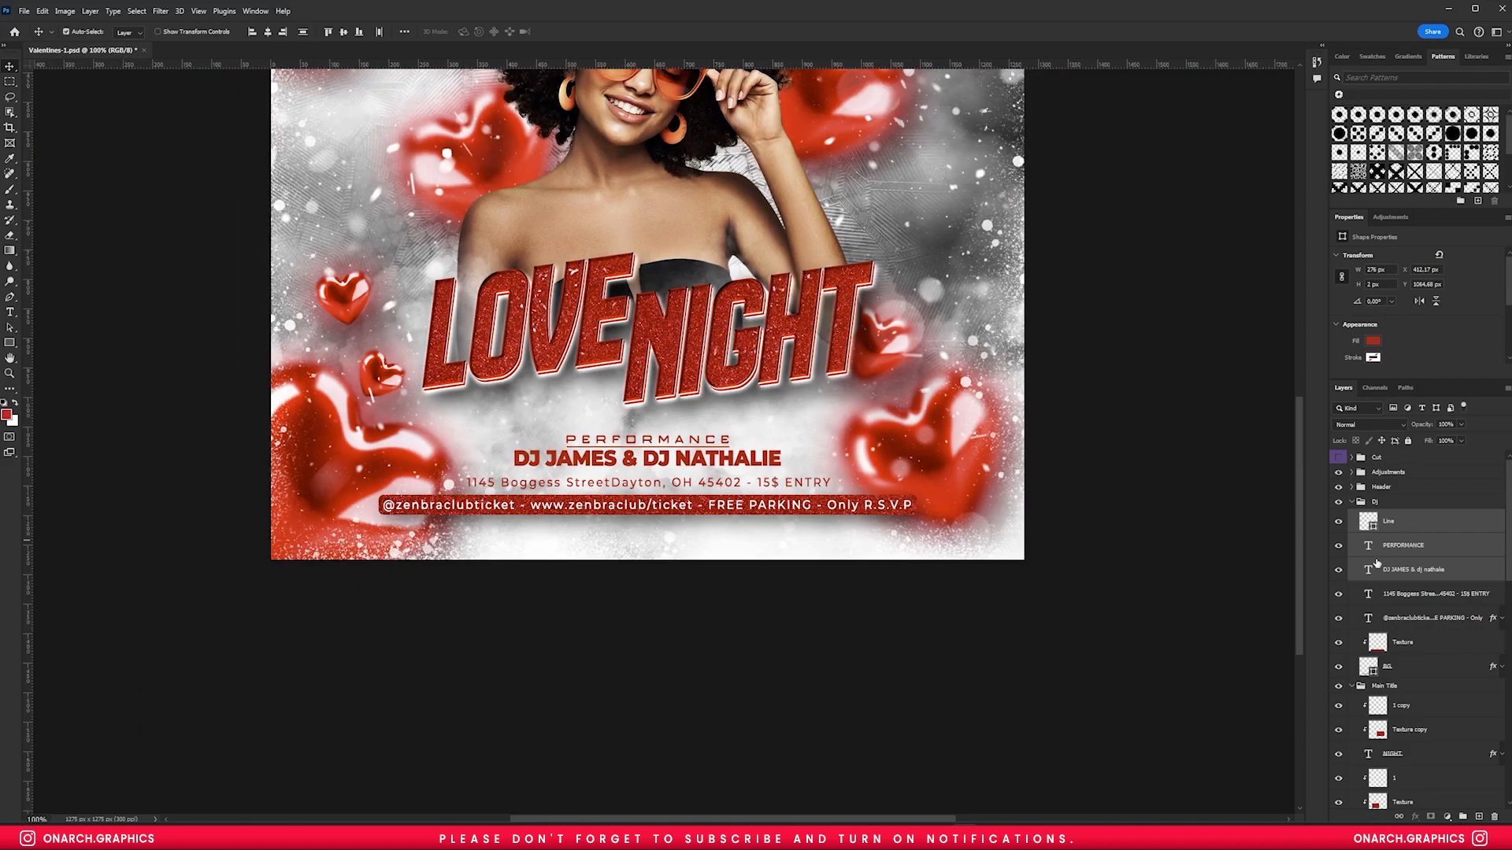
{"action": "left_click", "coordinate": [693, 569]}
- Rename the DJ group to Footer and collapse all the layer groups
{"action": "left_click_drag", "start_coordinate": [632, 387], "coordinate": [610, 555]}
{"action": "key", "text": "ctrl+0"}
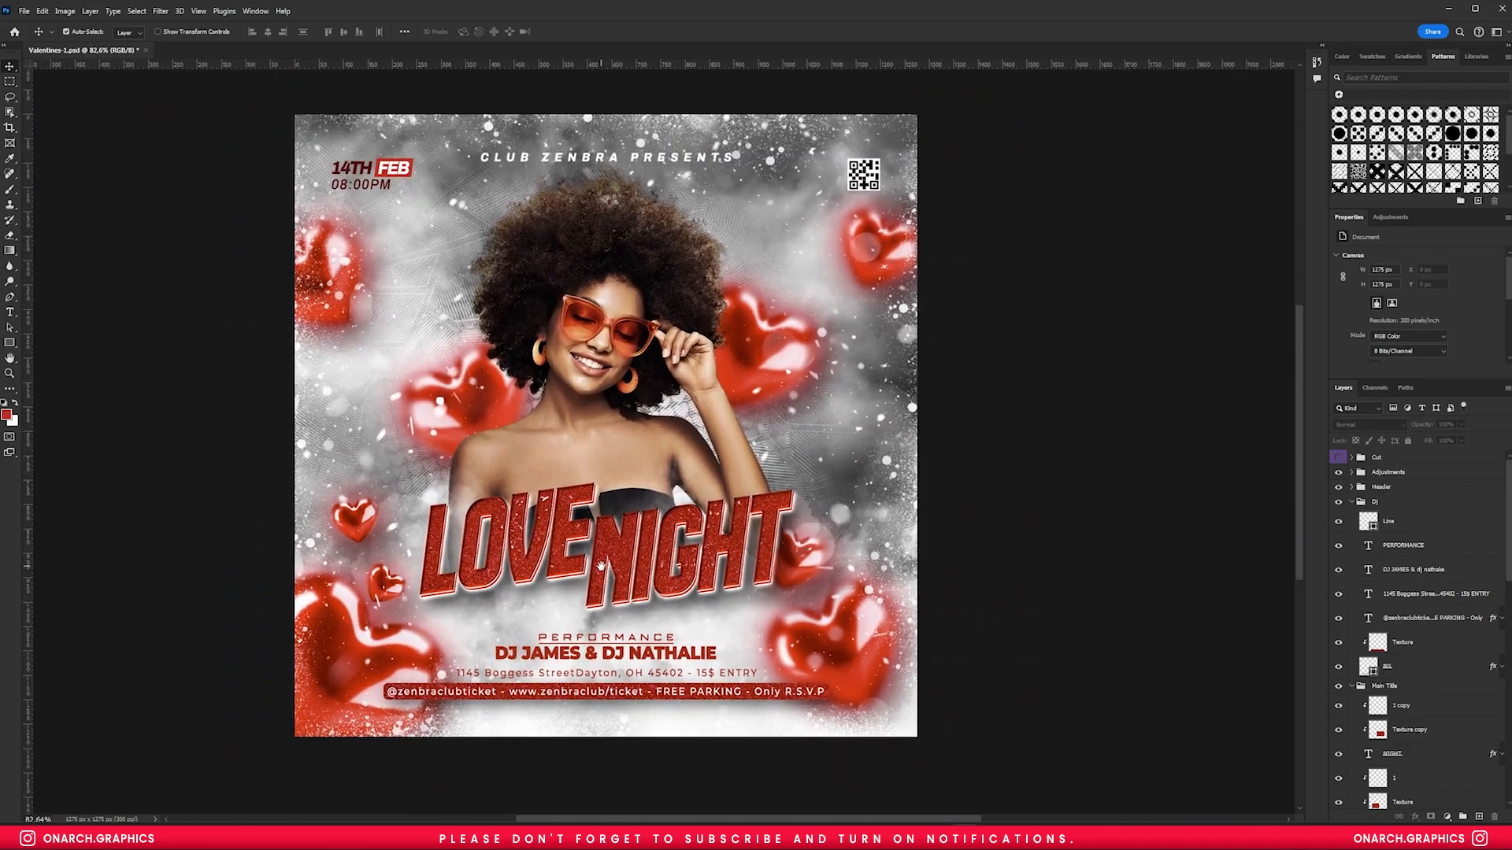
{"action": "double_click", "coordinate": [1378, 502]}
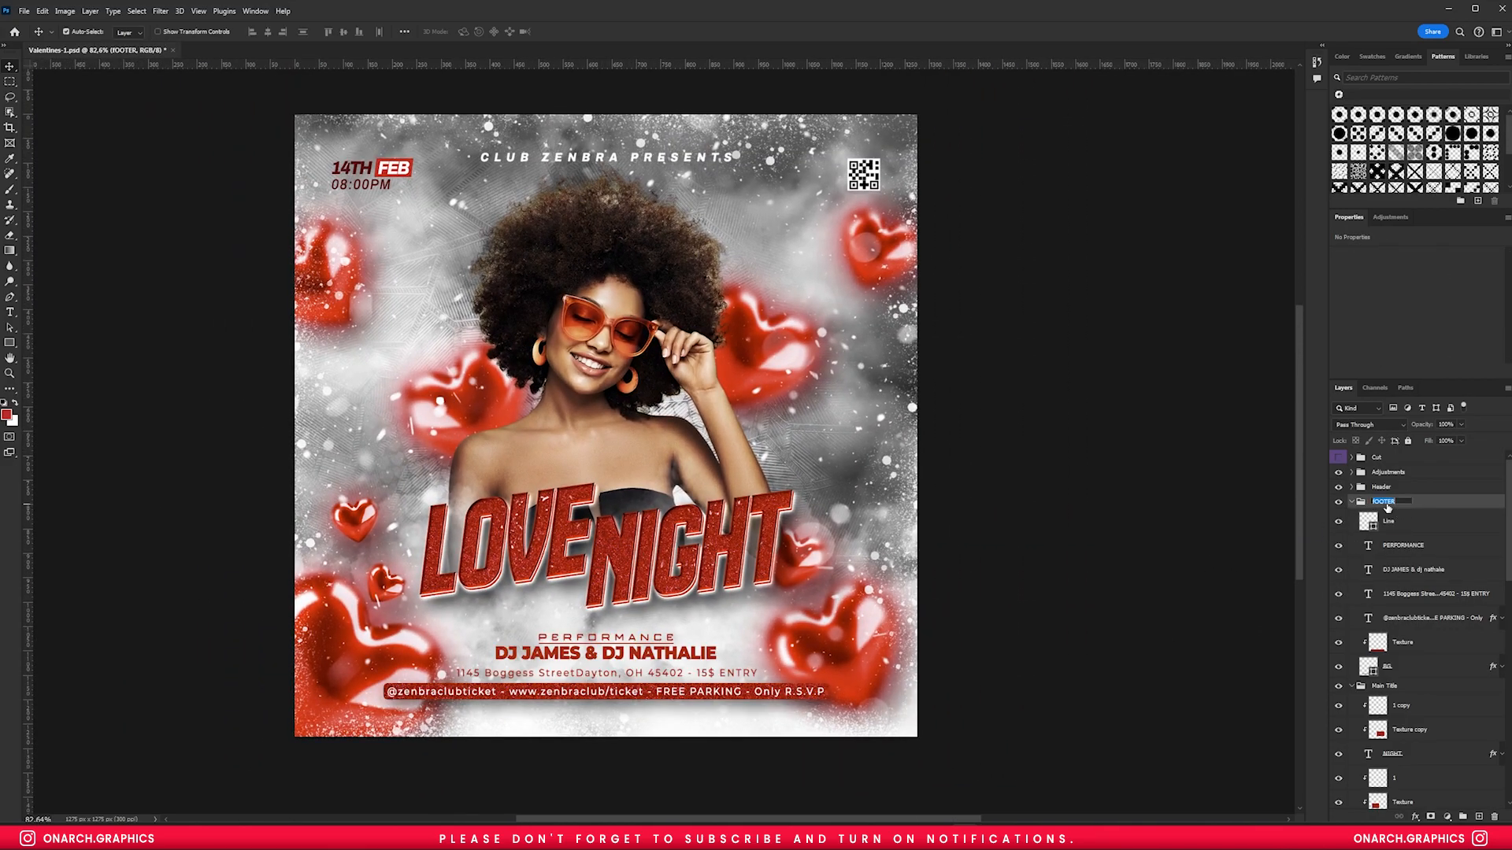
{"action": "left_click", "coordinate": [1351, 501], "text": "ctrl"}
- With Main Title and Front Cloud selected, draw a large reversed radial gradient from the poster centre
{"action": "left_click", "coordinate": [1383, 517]}
{"action": "key", "text": "ctrl+t"}
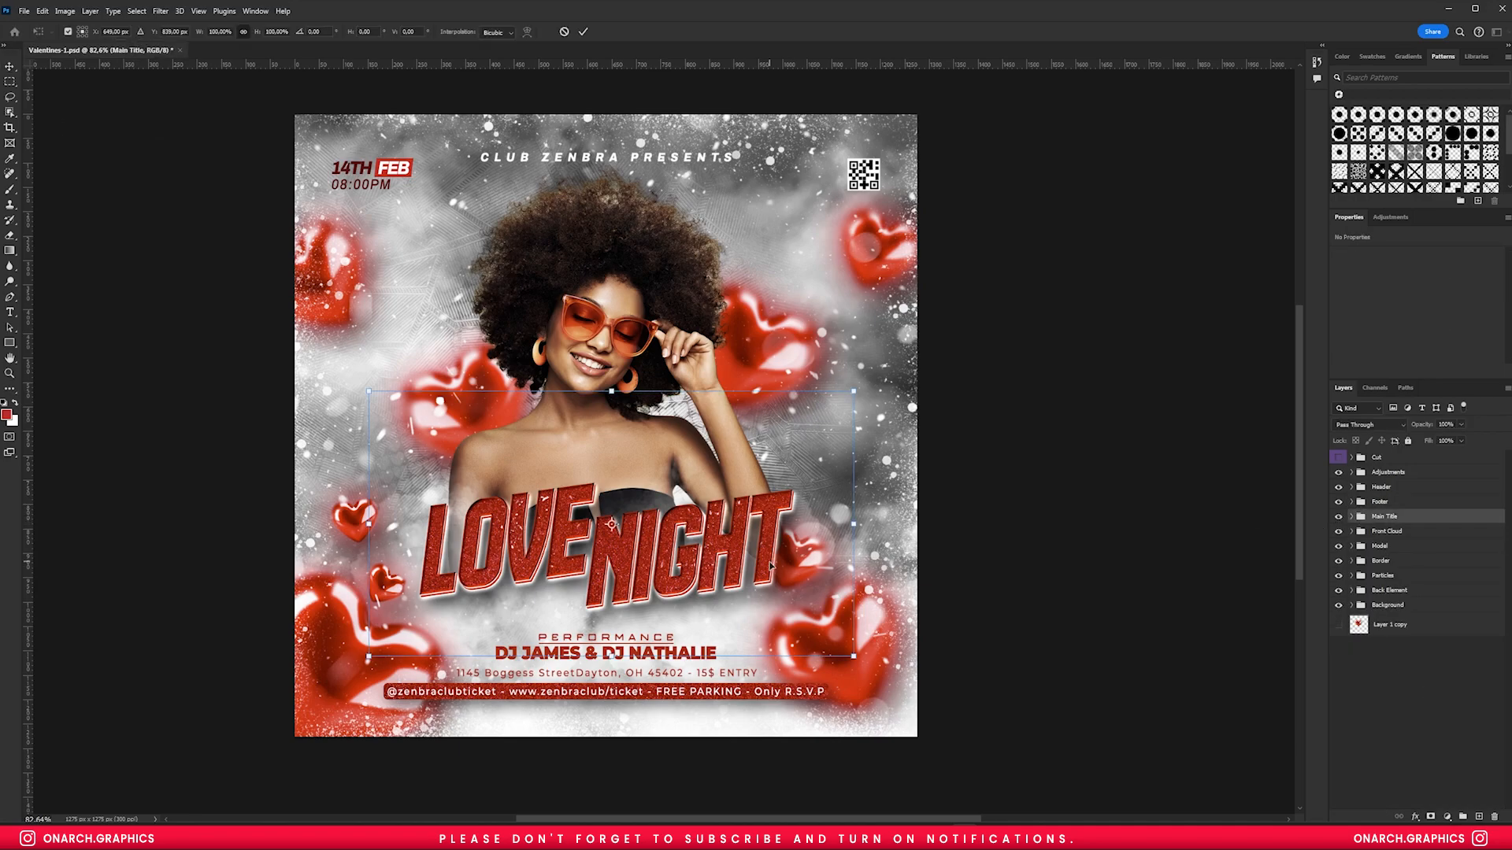
{"action": "key", "text": "Escape"}
{"action": "left_click", "coordinate": [1386, 531], "text": "shift"}
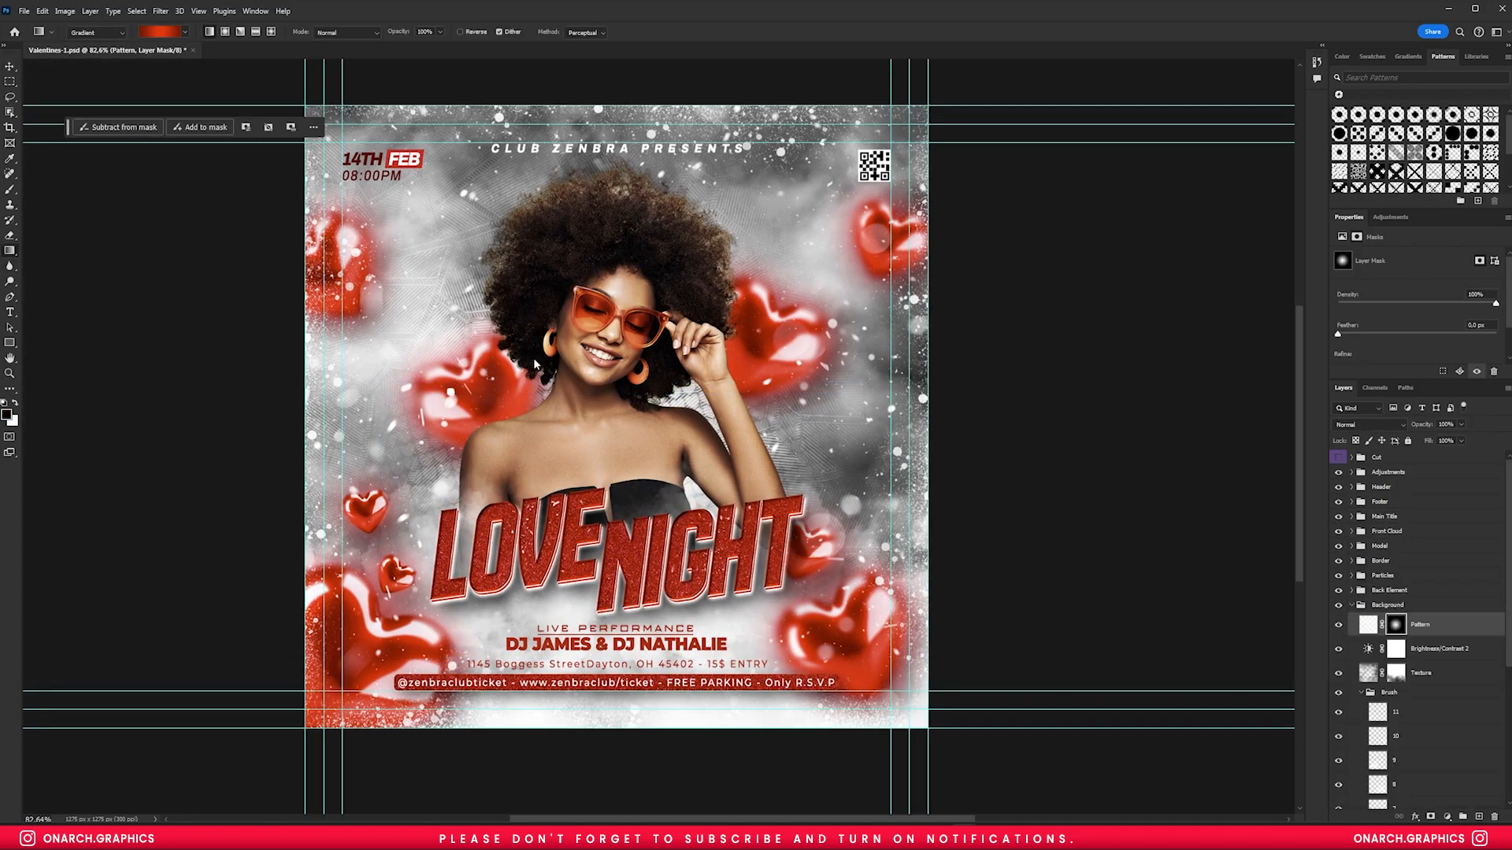
{"action": "left_click", "coordinate": [184, 32]}
{"action": "left_click", "coordinate": [225, 31]}
{"action": "left_click", "coordinate": [460, 32]}
{"action": "left_click_drag", "start_coordinate": [576, 331], "coordinate": [931, 381]}
{"action": "left_click_drag", "start_coordinate": [930, 381], "coordinate": [929, 381]}
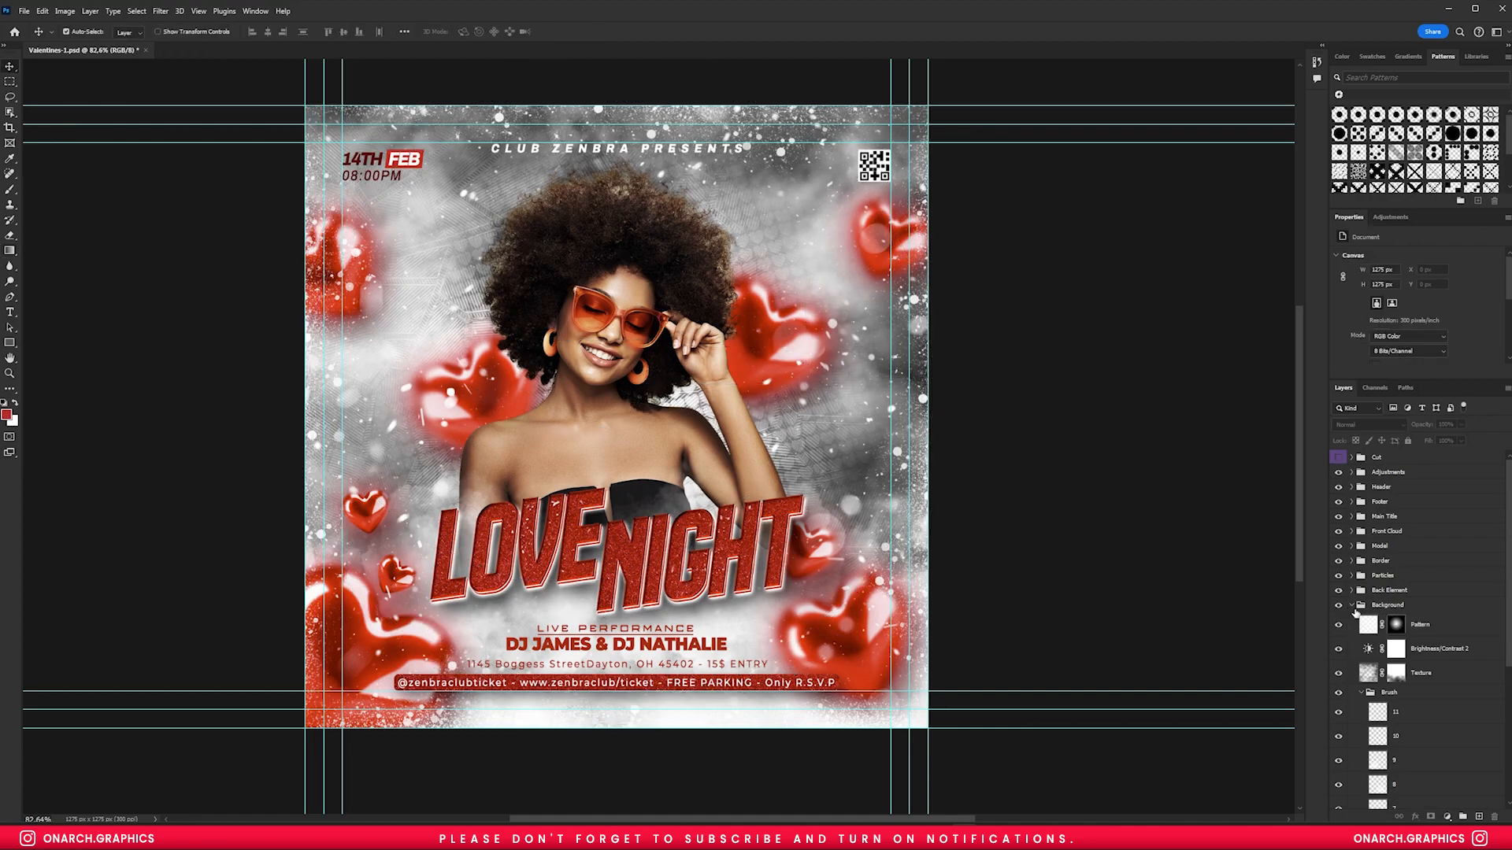
- Collapse the Background group, hide guides with Ctrl+;, and paste in new placeholder text
{"action": "left_click", "coordinate": [1352, 604]}
{"action": "key", "text": "ctrl+semicolon"}
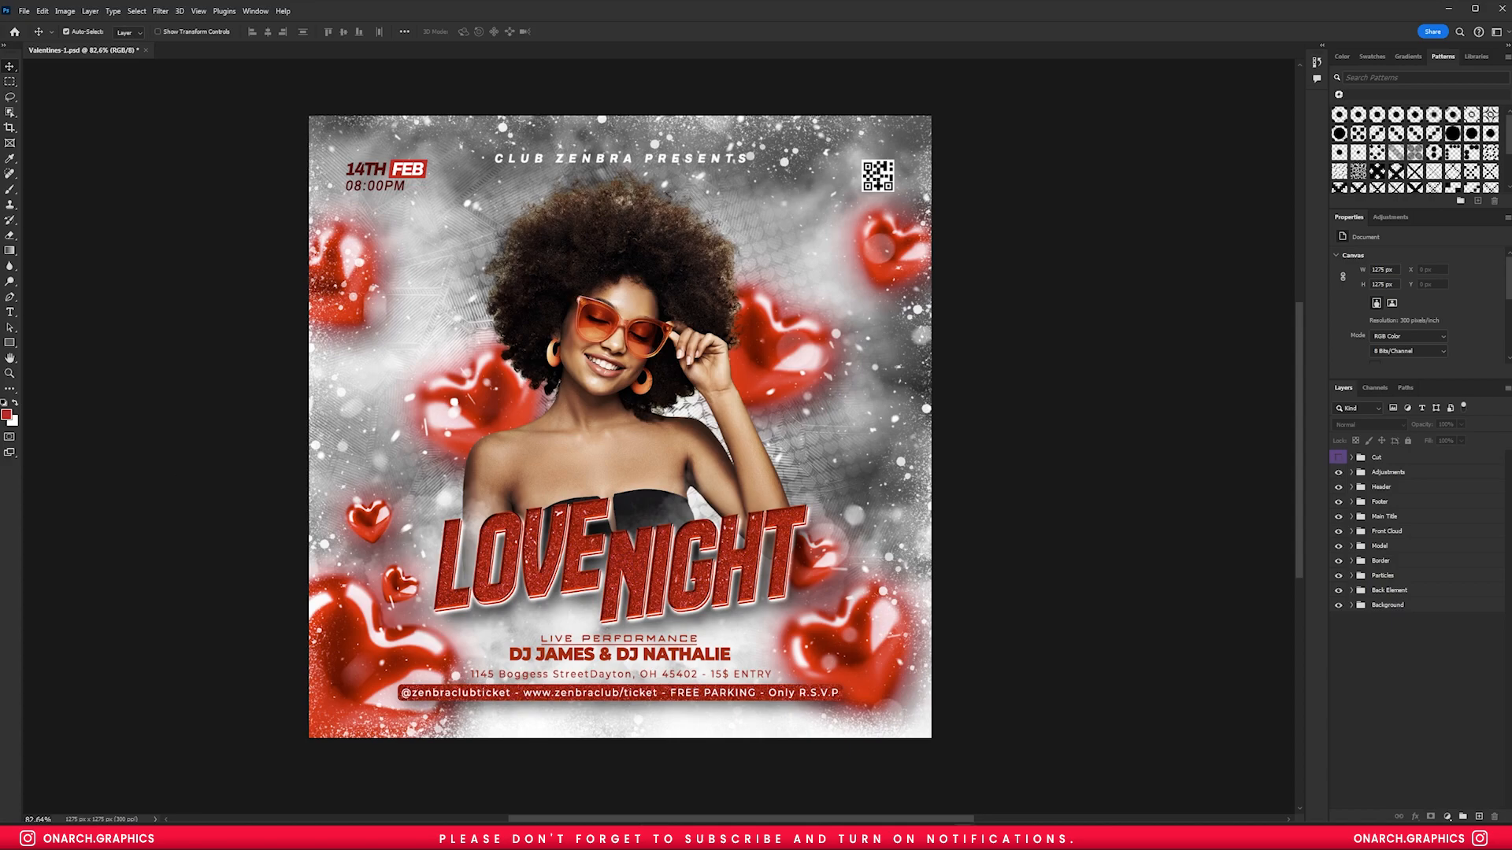
{"action": "key", "text": "ctrl+v"}
- Set the new text's font to Brittany Signature at 12 pt
{"action": "key", "text": "ctrl+a"}
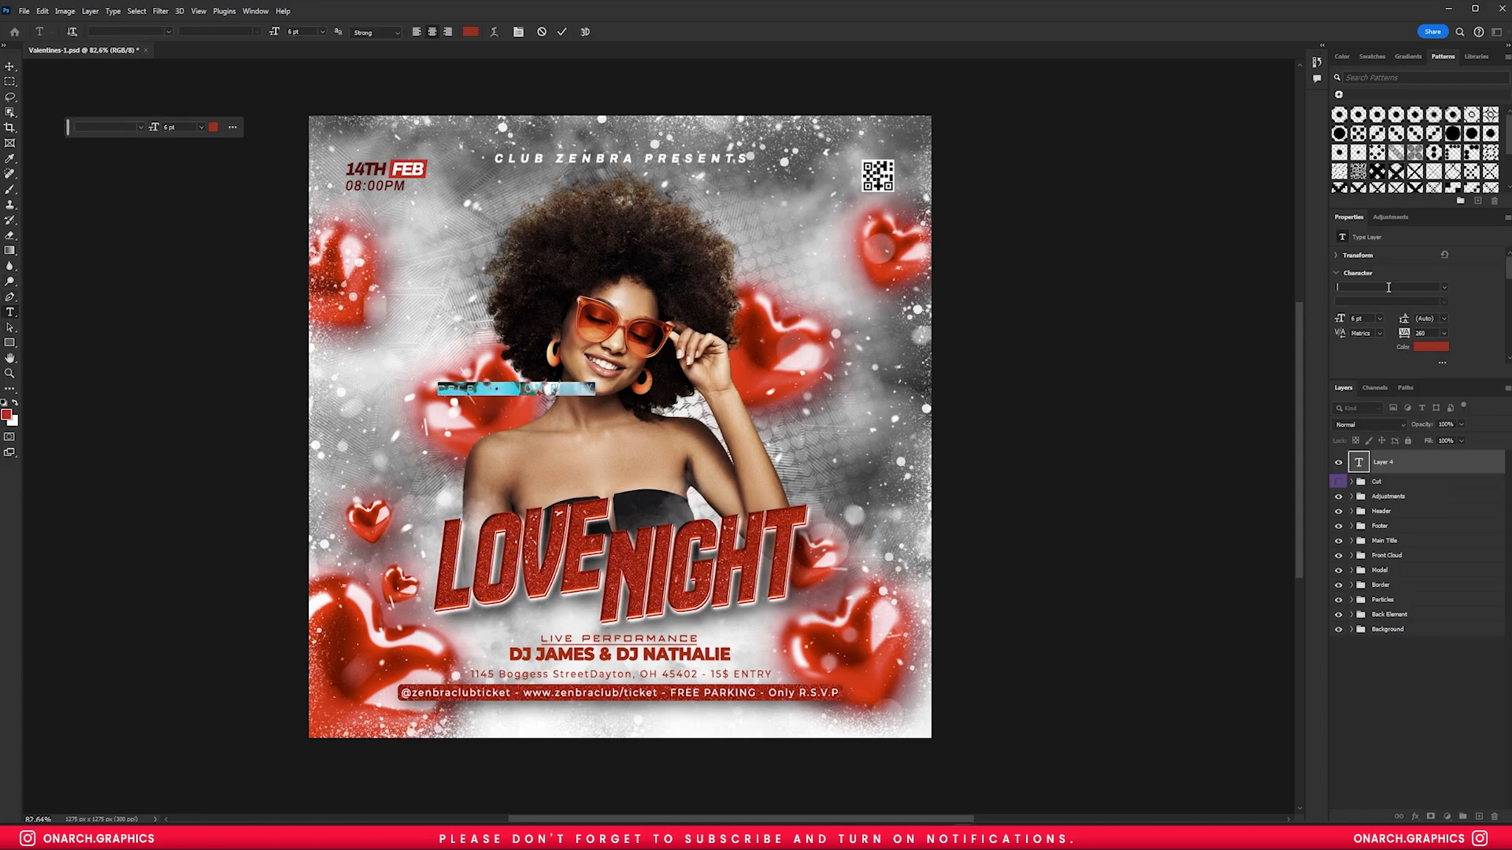
{"action": "left_click", "coordinate": [1388, 288]}
{"action": "type", "text": "signature"}
{"action": "key", "text": "Down"}
{"action": "key", "text": "Down"}
{"action": "key", "text": "Down"}
{"action": "key", "text": "Down"}
{"action": "key", "text": "Down"}
{"action": "key", "text": "Down"}
{"action": "key", "text": "Down"}
{"action": "key", "text": "Down"}
{"action": "key", "text": "Return"}
{"action": "scroll", "coordinate": [1388, 288], "scroll_direction": "down", "scroll_amount": 2}
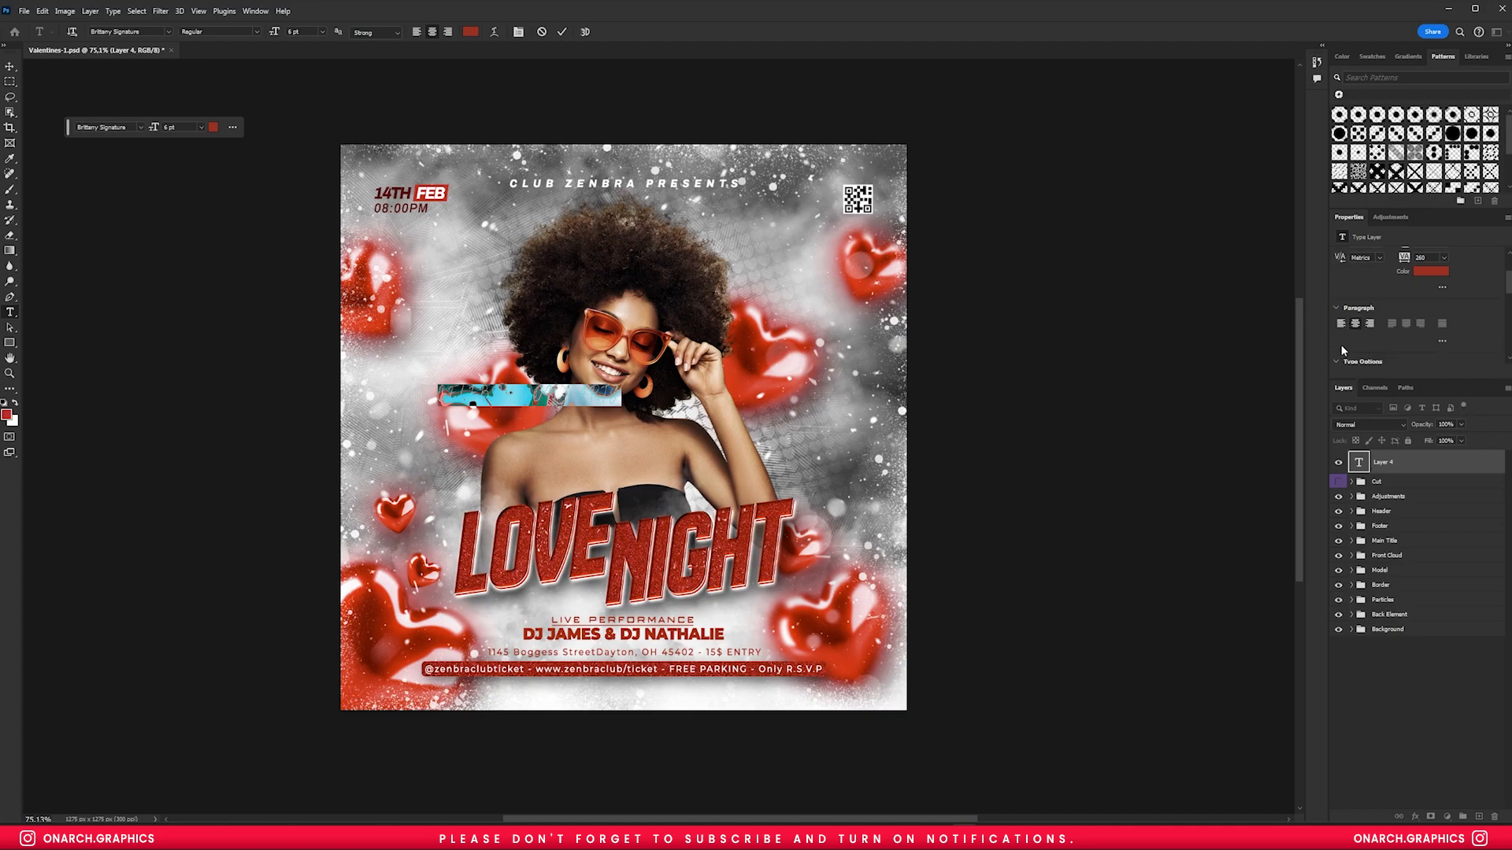
{"action": "left_click", "coordinate": [1429, 297]}
{"action": "type", "text": "0"}
{"action": "left_click", "coordinate": [1359, 280]}
{"action": "type", "text": "12"}
{"action": "key", "text": "ctrl+Return"}
- Replace the placeholder with white 'Celebration Party' at 21 pt and place it on the title
{"action": "double_click", "coordinate": [673, 522]}
{"action": "left_click_drag", "start_coordinate": [593, 385], "coordinate": [692, 564]}
{"action": "type", "text": "Celebration Partty"}
{"action": "key", "text": "ctrl+a"}
{"action": "left_click", "coordinate": [1430, 328]}
{"action": "left_click", "coordinate": [976, 264]}
{"action": "key", "text": "Return"}
{"action": "key", "text": "ctrl+Return"}
{"action": "key", "text": "ctrl+plus"}
{"action": "type", "text": "21"}
{"action": "key", "text": "Return"}
{"action": "left_click_drag", "start_coordinate": [728, 507], "coordinate": [710, 626]}
- Apply the Silver library style and turn off its three extra drop shadows
{"action": "left_click", "coordinate": [1476, 57]}
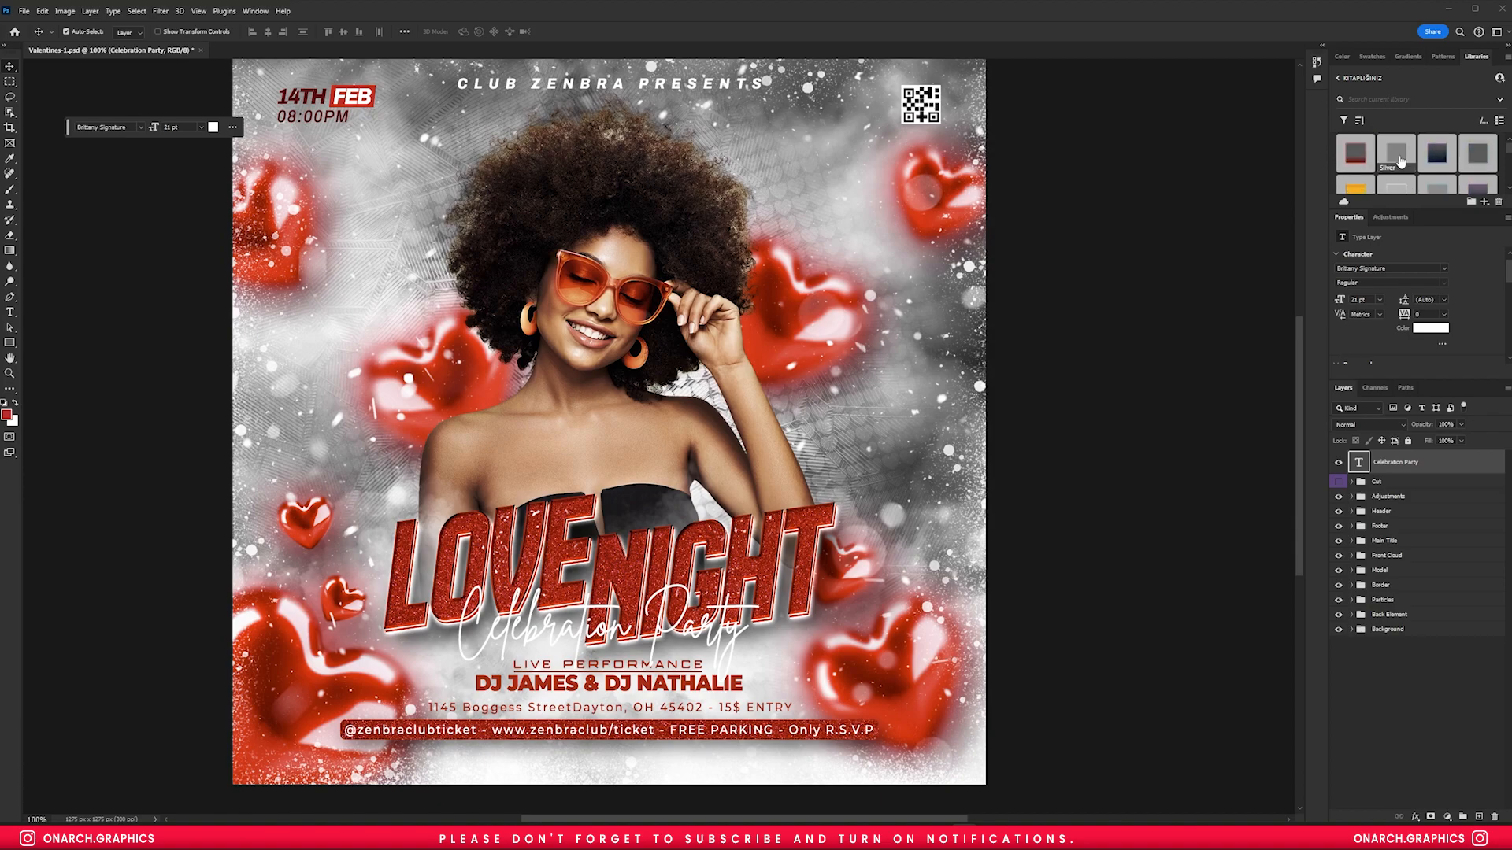
{"action": "left_click", "coordinate": [1414, 161]}
{"action": "double_click", "coordinate": [1447, 473]}
{"action": "left_click", "coordinate": [893, 451]}
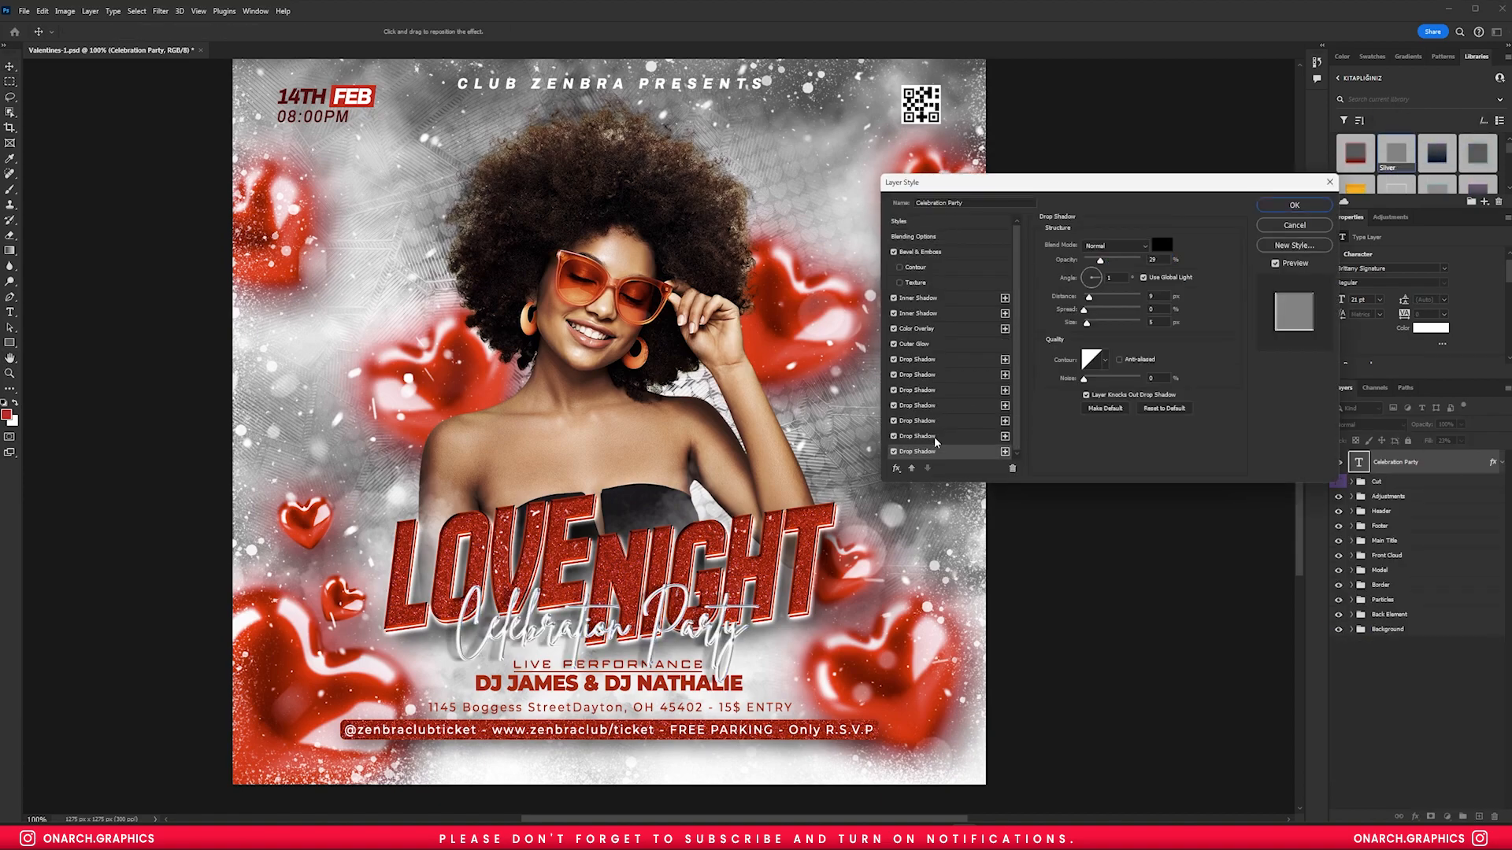
{"action": "left_click", "coordinate": [893, 436]}
{"action": "left_click", "coordinate": [893, 420]}
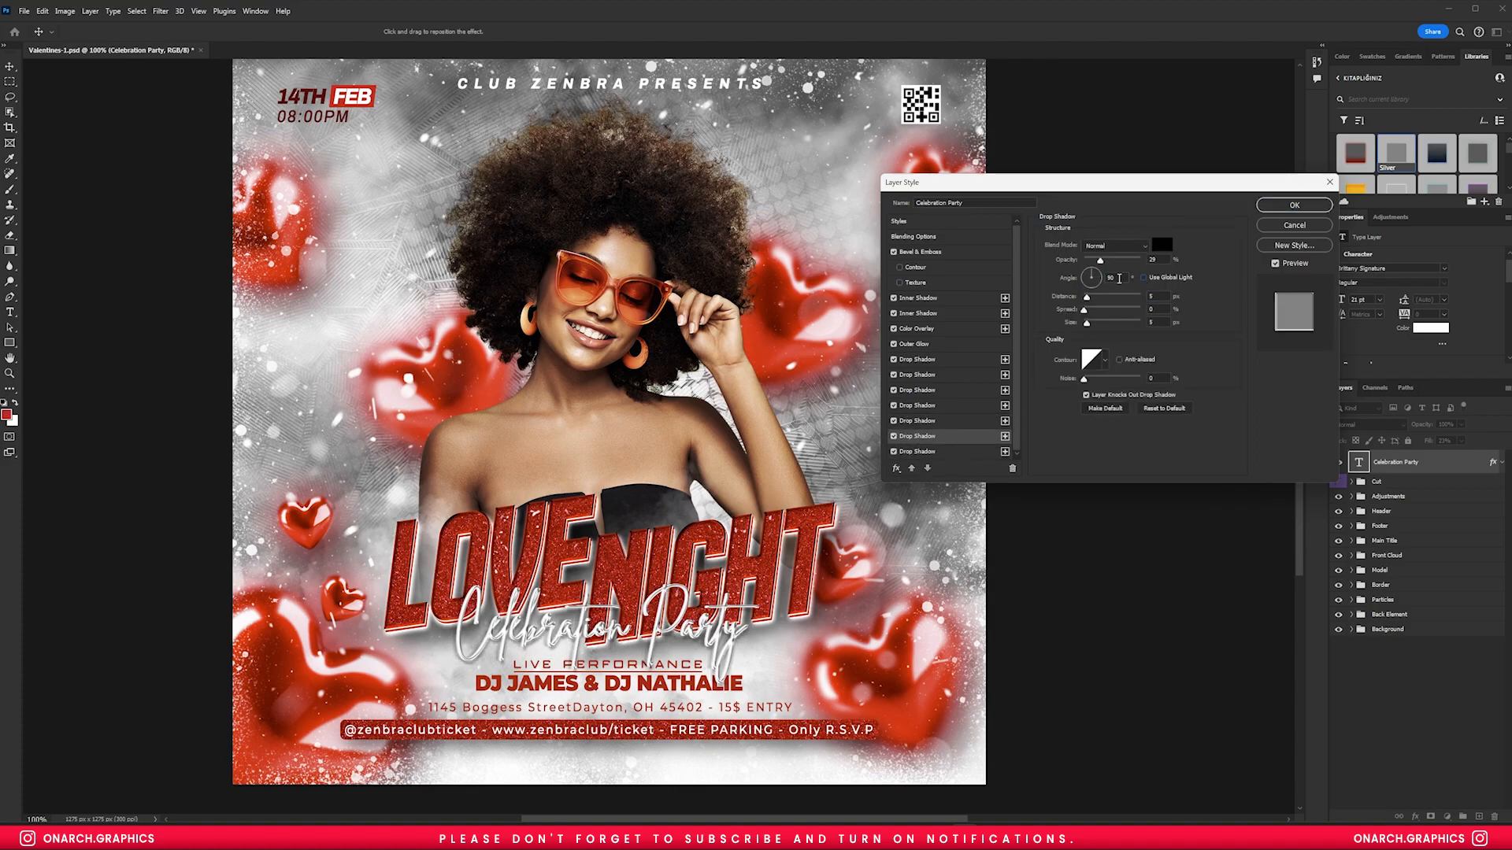
{"action": "key", "text": "Return"}
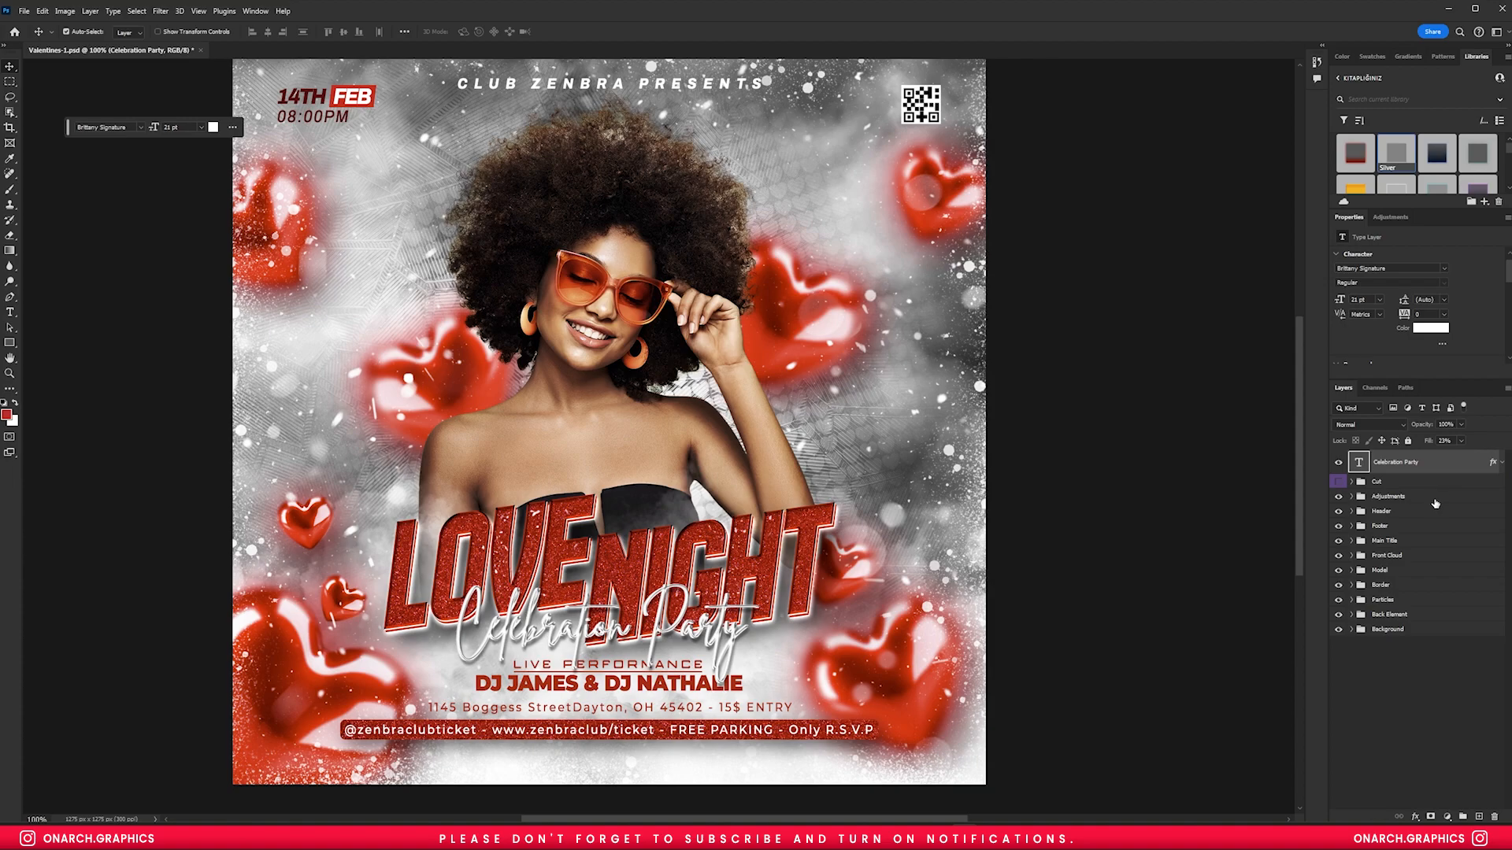
- Move Celebration Party into the Main Title group and drag it up over LOVE NIGHT
{"action": "left_click", "coordinate": [1352, 541]}
{"action": "left_click_drag", "start_coordinate": [1395, 462], "coordinate": [1395, 548]}
{"action": "double_click", "coordinate": [1441, 615]}
{"action": "left_click", "coordinate": [893, 452]}
{"action": "left_click", "coordinate": [893, 451]}
{"action": "key", "text": "Return"}
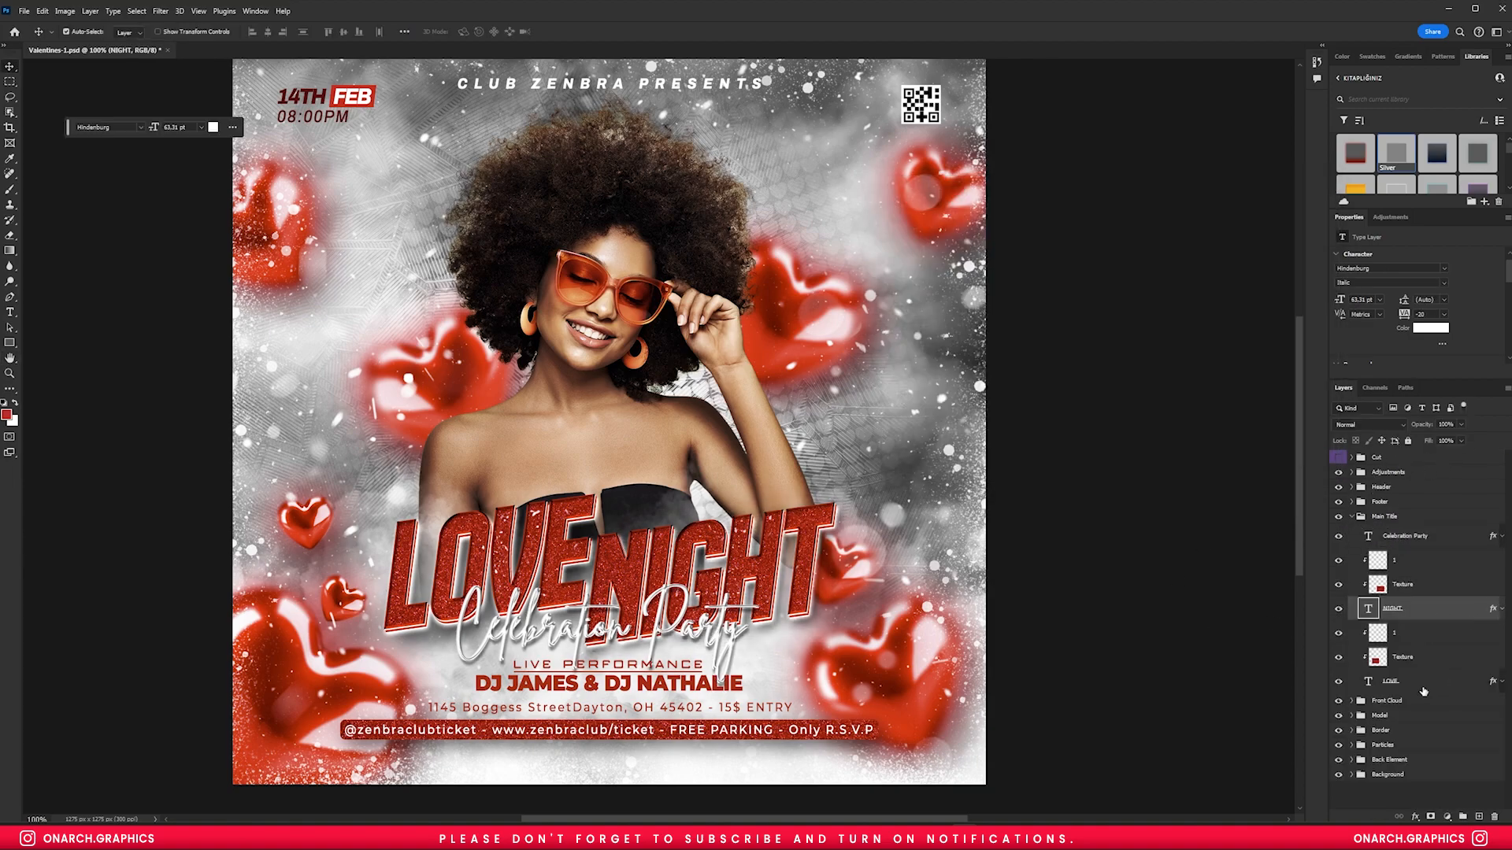
{"action": "left_click", "coordinate": [1394, 538]}
{"action": "left_click_drag", "start_coordinate": [622, 584], "coordinate": [663, 459]}
{"action": "scroll", "coordinate": [629, 494], "scroll_direction": "up", "scroll_amount": 4}
{"action": "scroll", "coordinate": [654, 456], "scroll_direction": "down", "scroll_amount": 4}
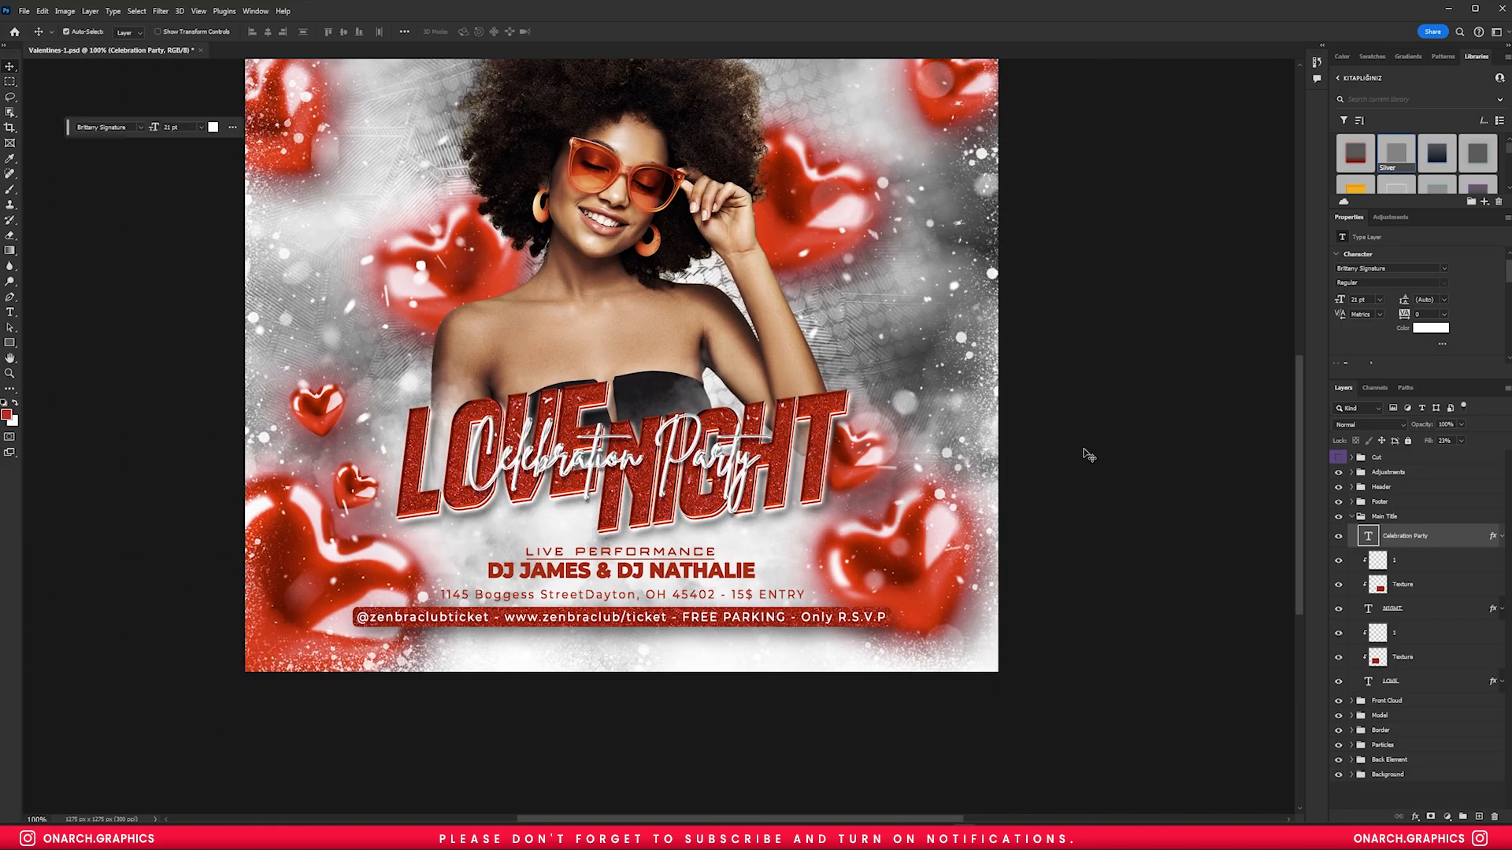
{"action": "scroll", "coordinate": [614, 448], "scroll_direction": "up", "scroll_amount": 7}
- Set the script's outer glow to Normal, 10 px size, range 58, and save as a style
{"action": "double_click", "coordinate": [889, 494]}
{"action": "left_click", "coordinate": [913, 344]}
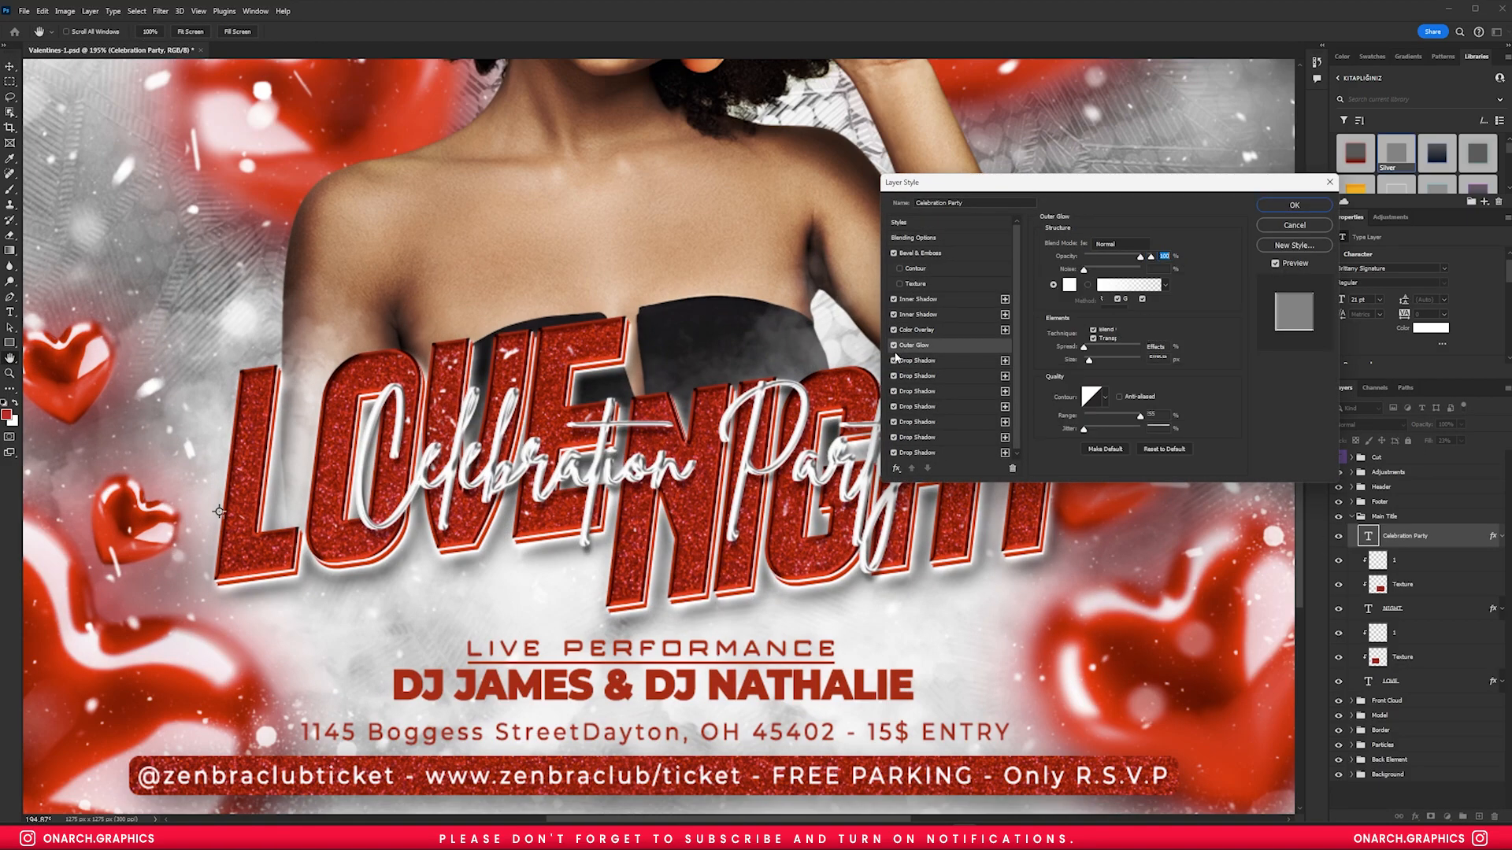
{"action": "left_click", "coordinate": [1110, 244]}
{"action": "left_click", "coordinate": [1103, 255]}
{"action": "mouse_move", "coordinate": [1088, 360]}
{"action": "left_mouse_down"}
{"action": "mouse_move", "coordinate": [1104, 364]}
{"action": "mouse_move", "coordinate": [1089, 361]}
{"action": "left_mouse_up"}
{"action": "left_click_drag", "start_coordinate": [1111, 417], "coordinate": [1116, 417]}
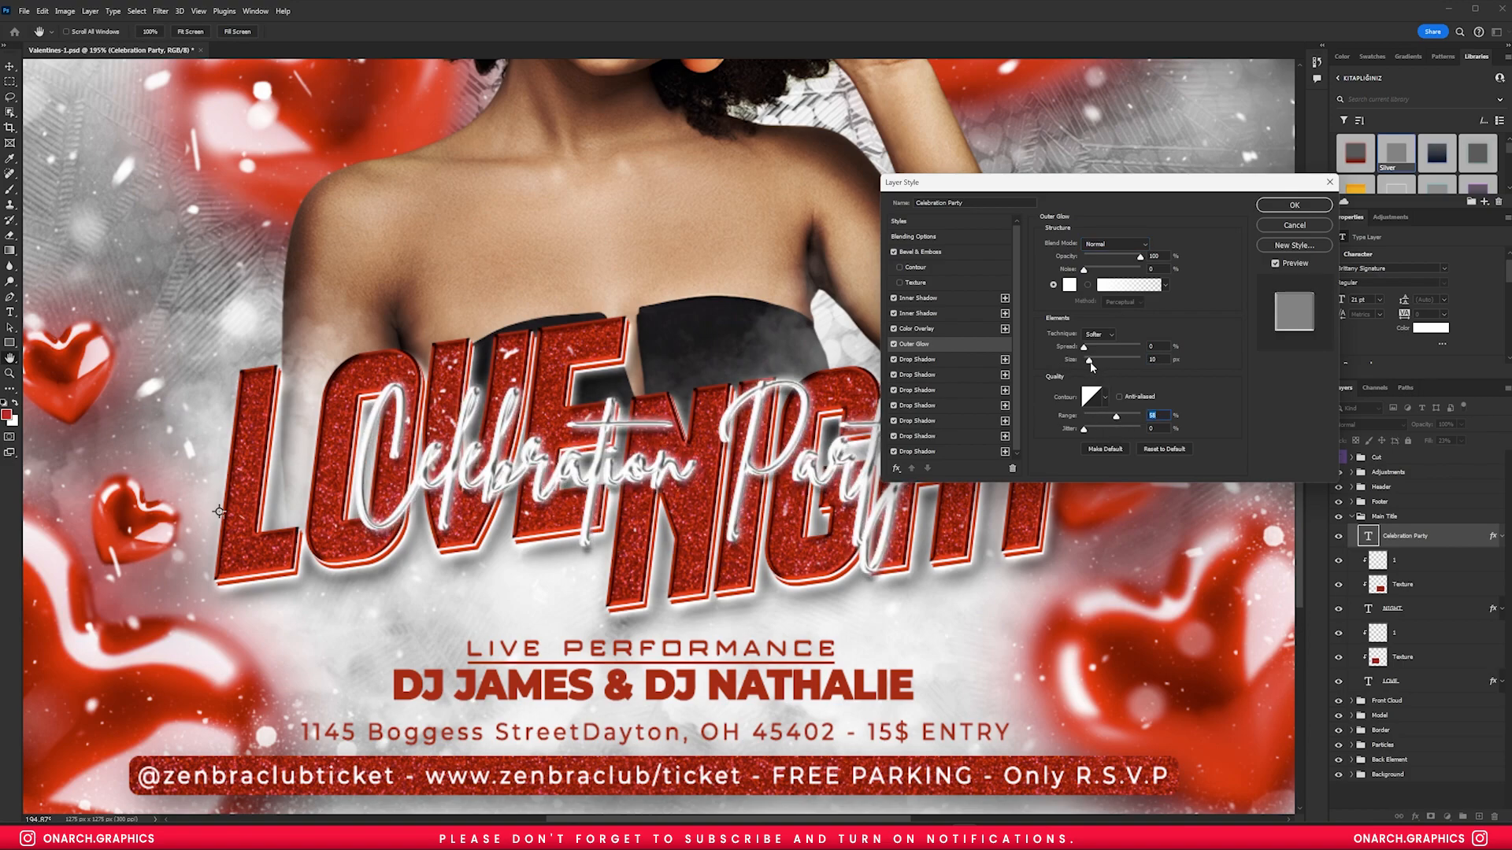
{"action": "left_click", "coordinate": [1291, 245]}
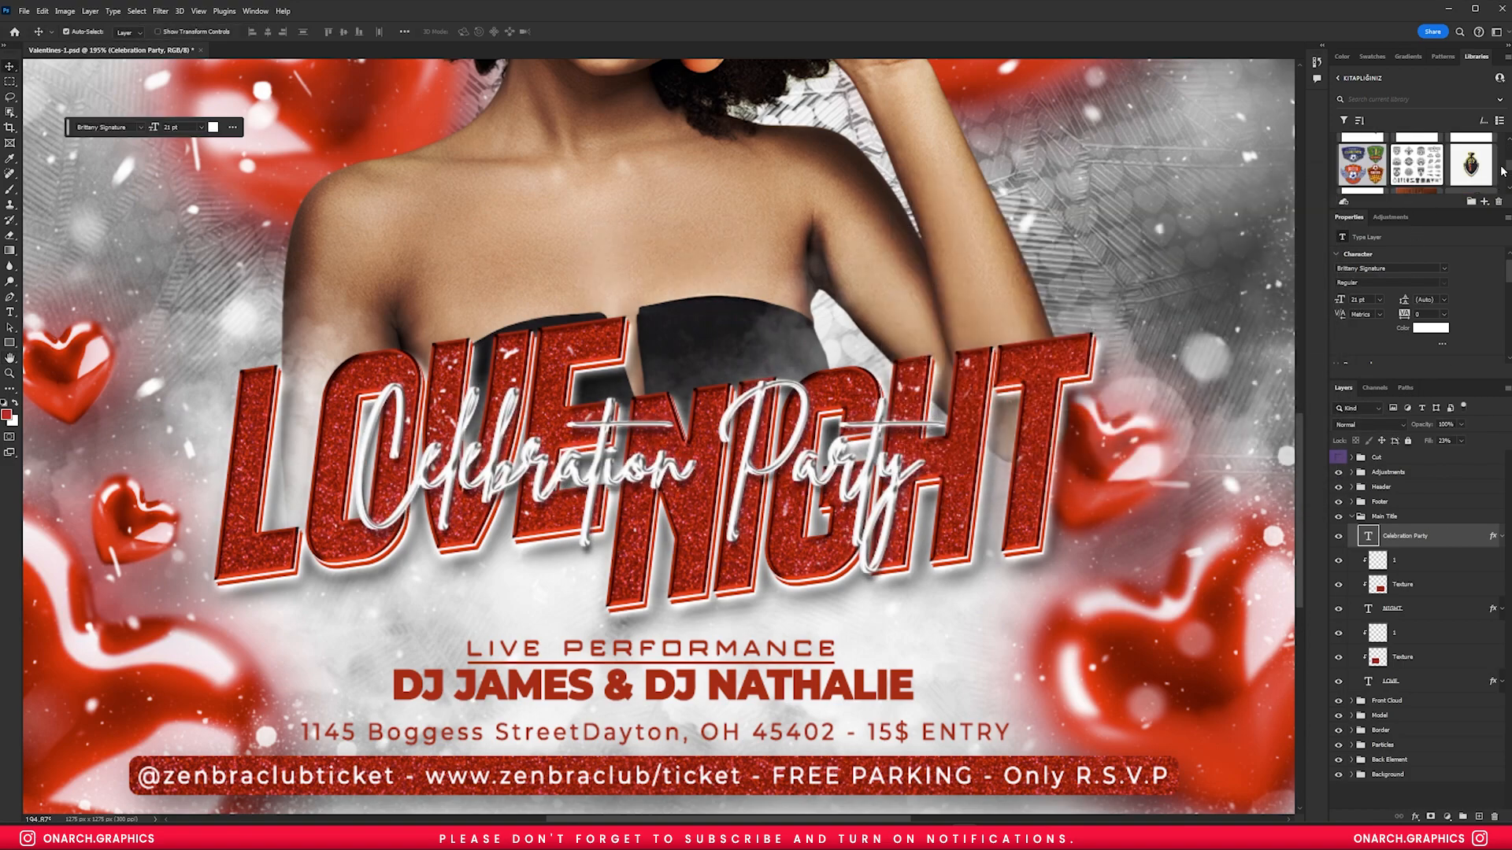
{"action": "left_click", "coordinate": [1368, 186]}
- Apply the gold Style 12 from Libraries to the script
{"action": "left_click", "coordinate": [1368, 163]}
{"action": "left_click", "coordinate": [1469, 159]}
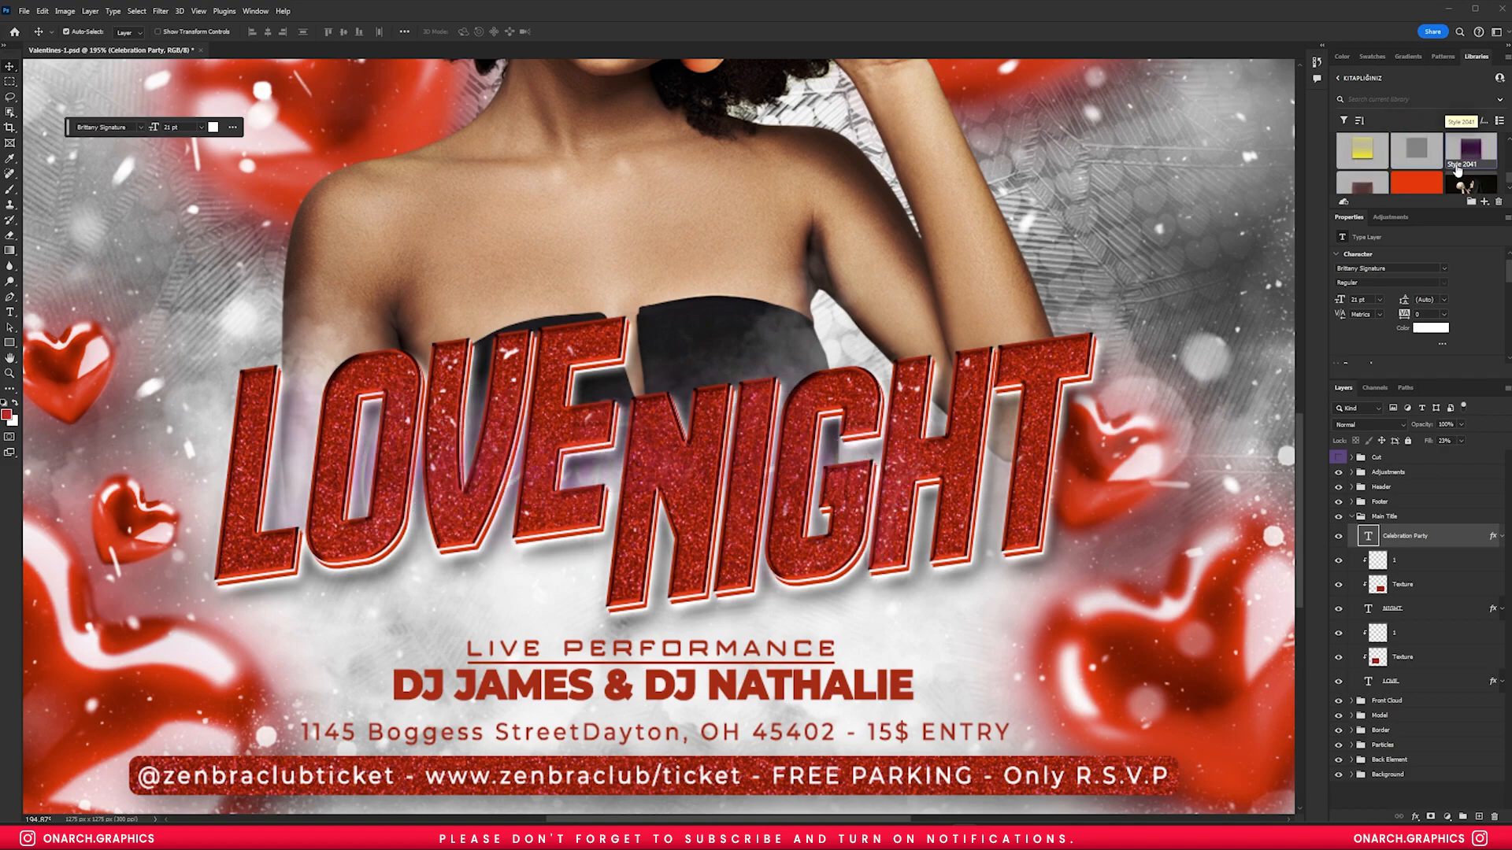
{"action": "scroll", "coordinate": [1418, 189], "scroll_direction": "up", "scroll_amount": 1}
{"action": "scroll", "coordinate": [1435, 174], "scroll_direction": "up", "scroll_amount": 3}
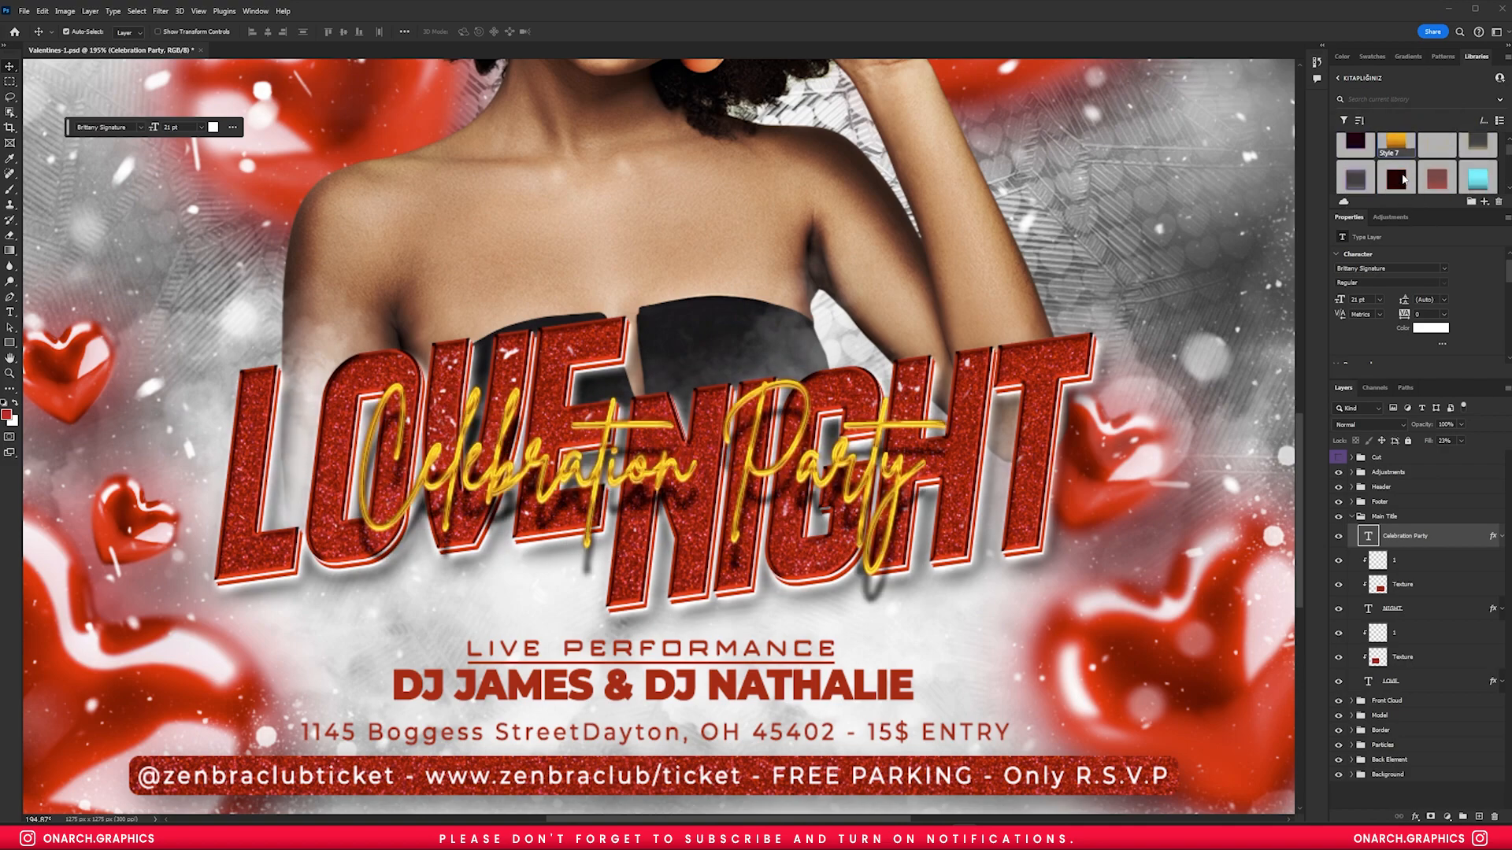
{"action": "scroll", "coordinate": [1400, 177], "scroll_direction": "up", "scroll_amount": 1}
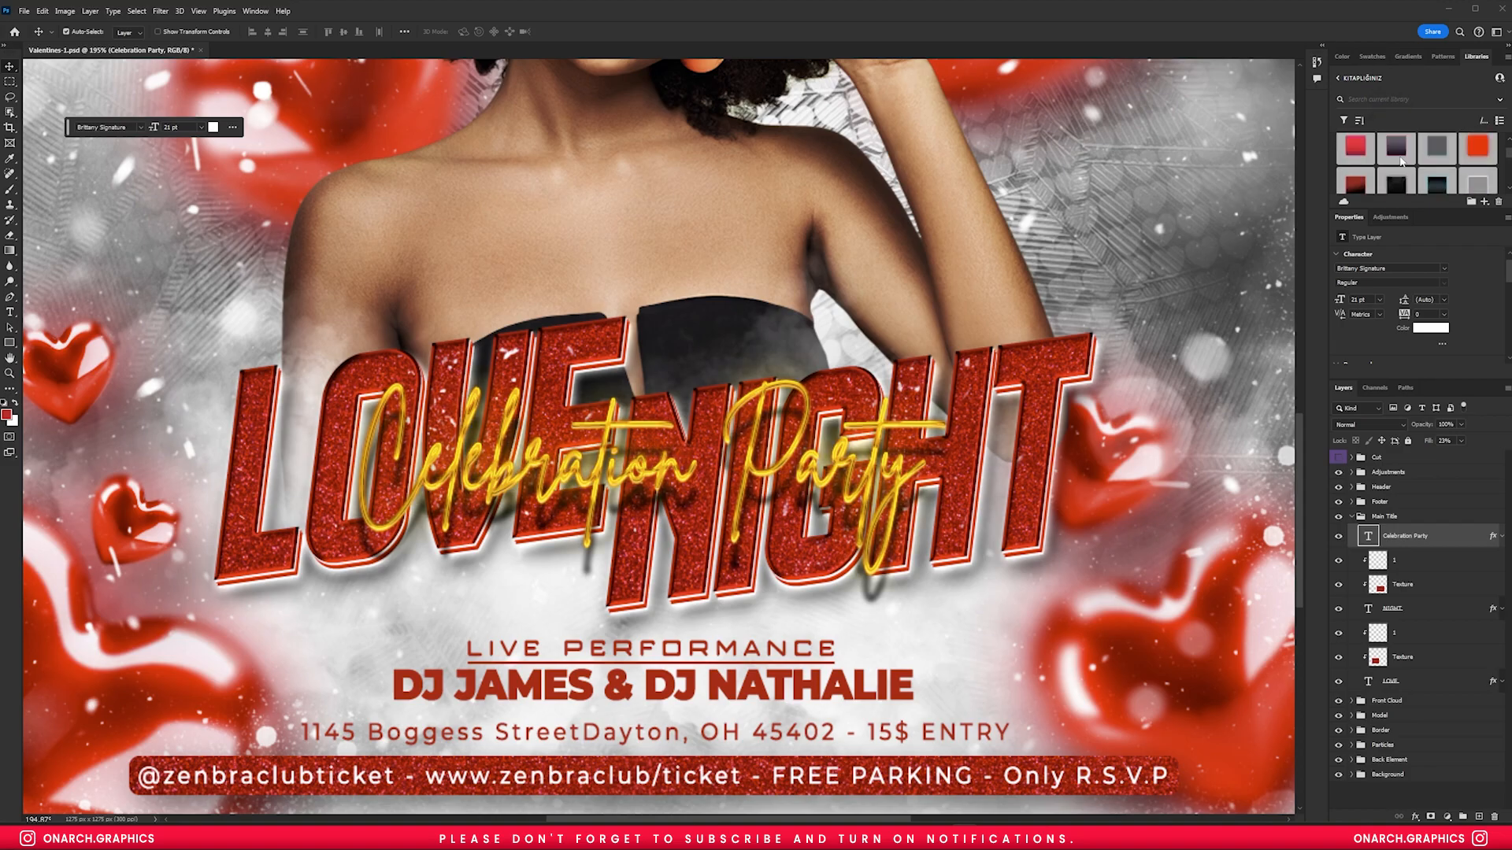
{"action": "scroll", "coordinate": [1394, 163], "scroll_direction": "up", "scroll_amount": 1}
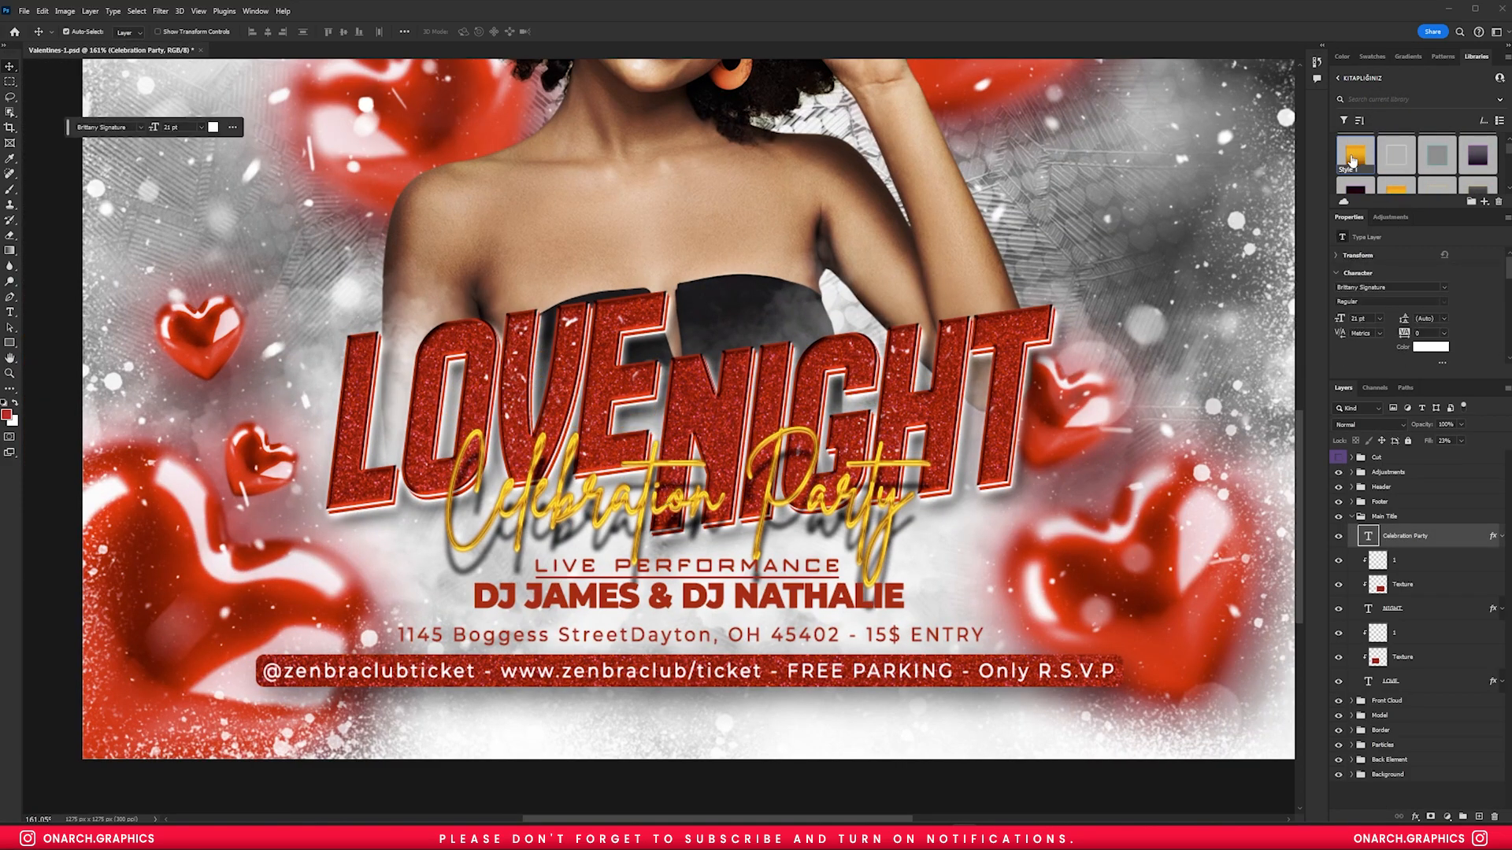
{"action": "scroll", "coordinate": [1400, 146], "scroll_direction": "down", "scroll_amount": 1}
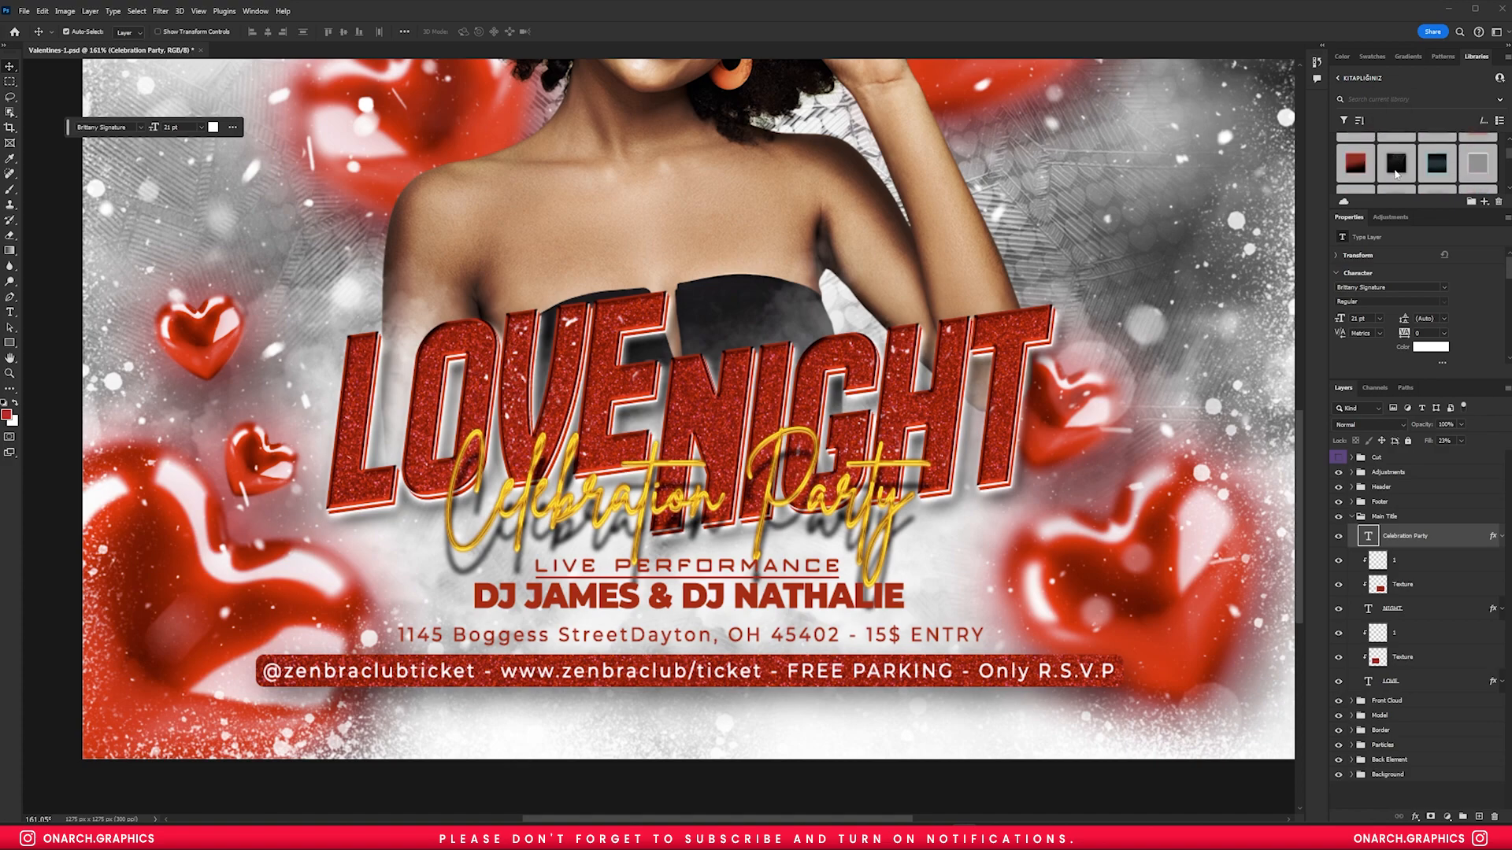
{"action": "scroll", "coordinate": [1394, 172], "scroll_direction": "up", "scroll_amount": 1}
- Make the colour overlay yellow and lower the bottom drop shadow's distance and opacity
{"action": "double_click", "coordinate": [1468, 535]}
{"action": "left_click", "coordinate": [907, 299]}
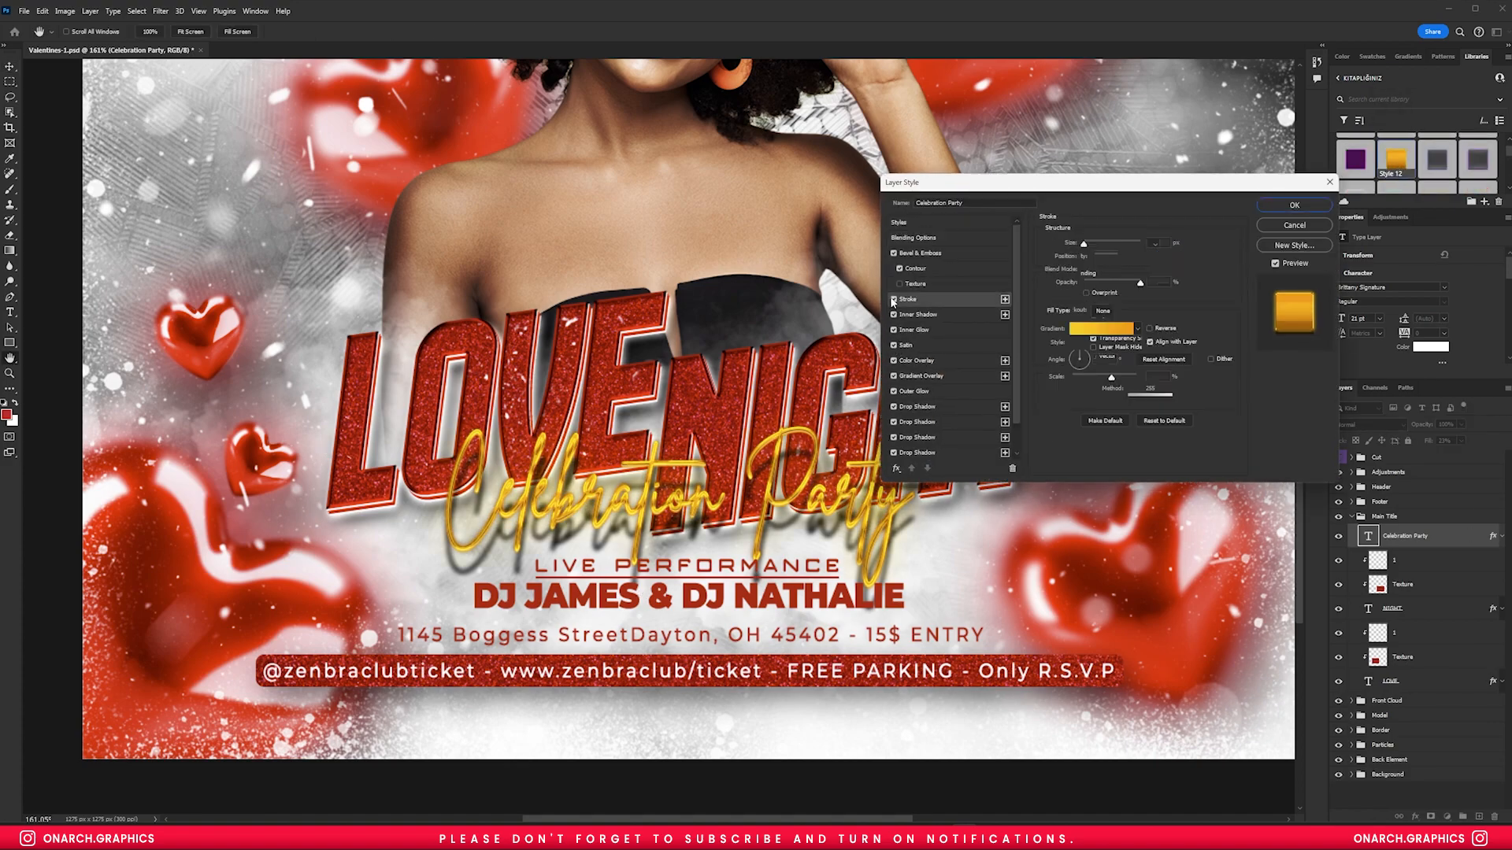
{"action": "left_click", "coordinate": [916, 361]}
{"action": "left_click", "coordinate": [1161, 245]}
{"action": "left_click", "coordinate": [1137, 394]}
{"action": "left_click", "coordinate": [1241, 260]}
{"action": "left_click", "coordinate": [918, 253]}
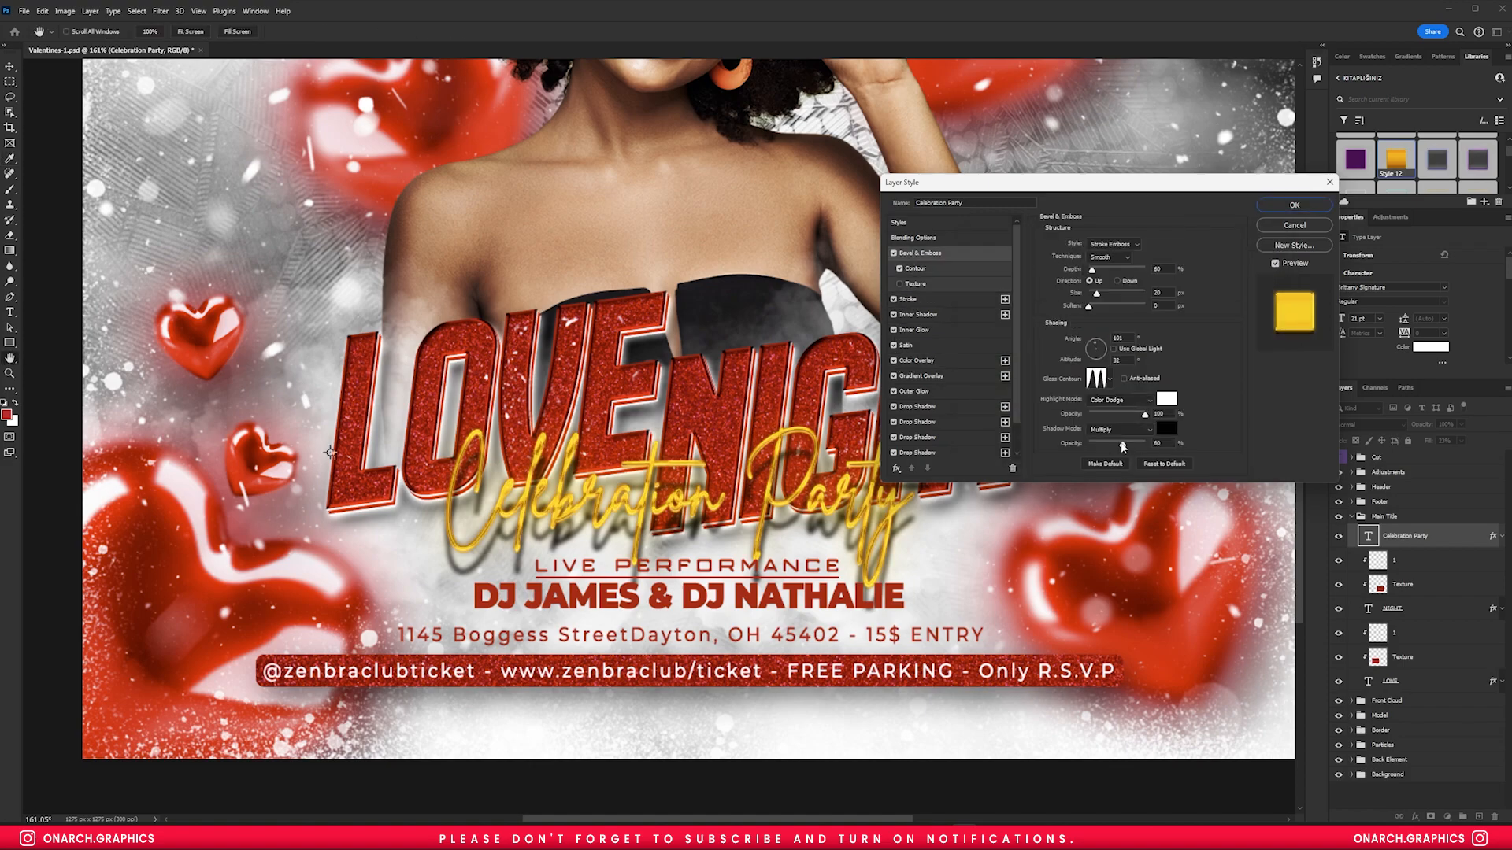
{"action": "left_click", "coordinate": [898, 453]}
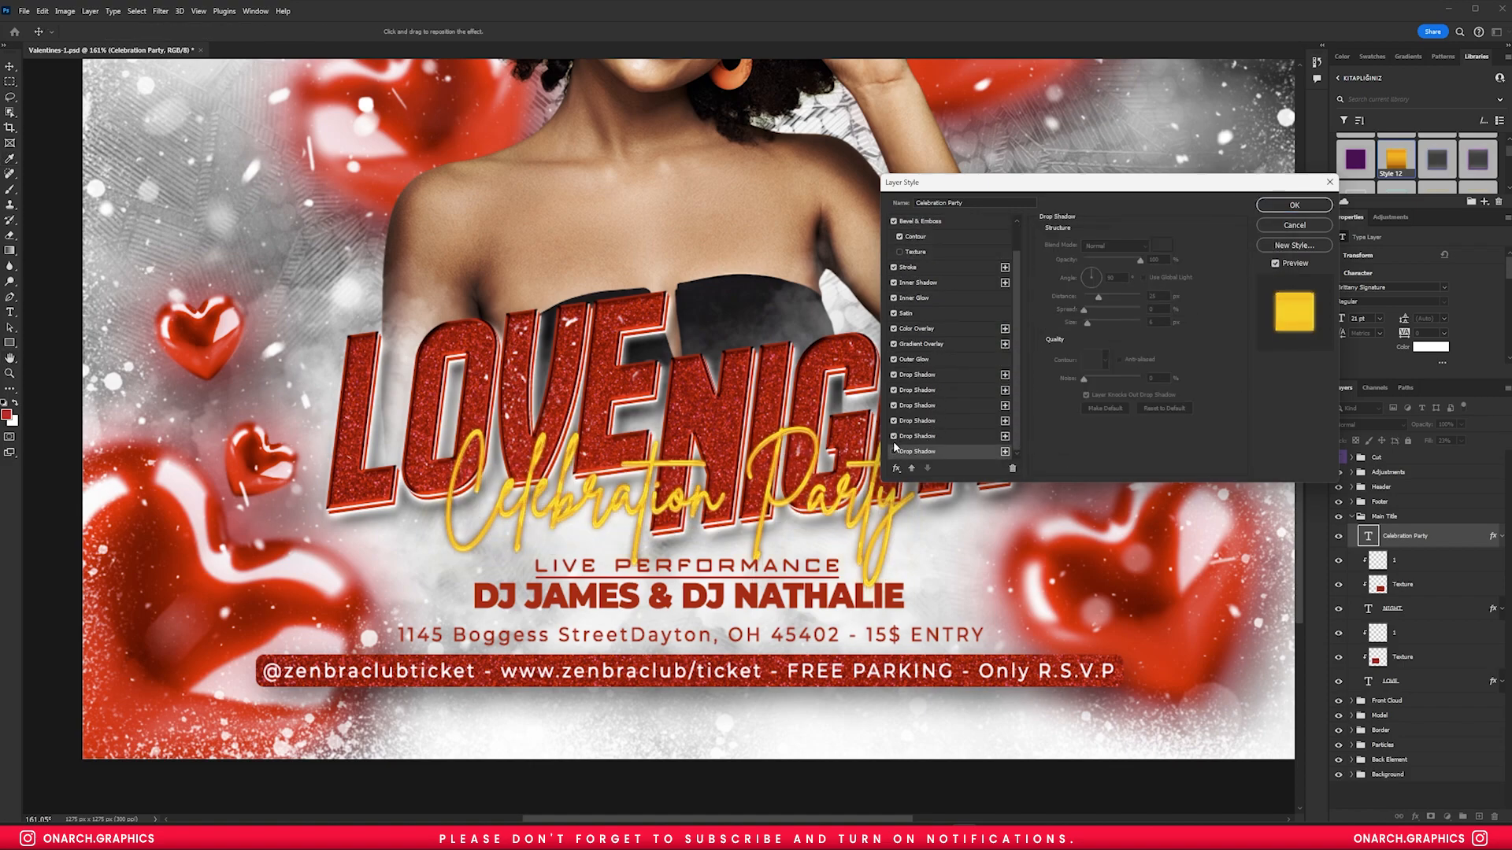
{"action": "left_click_drag", "start_coordinate": [1099, 297], "coordinate": [1091, 331]}
{"action": "left_click_drag", "start_coordinate": [1136, 261], "coordinate": [1115, 263]}
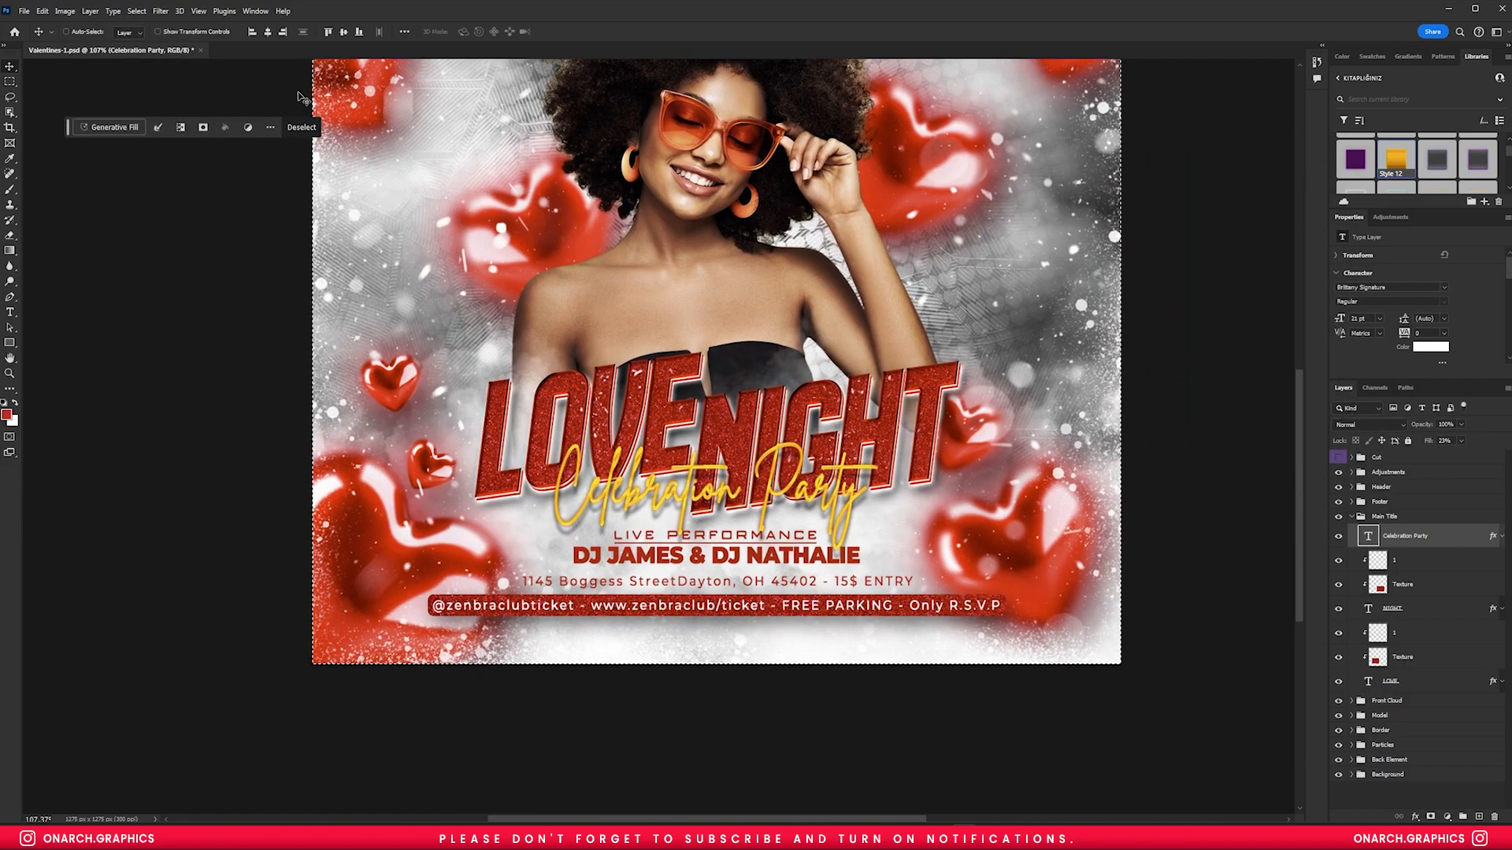
- Move the Main Title group slightly lower and nudge the LOVE word down and left
{"action": "left_click", "coordinate": [1372, 518]}
{"action": "left_click", "coordinate": [1351, 517]}
{"action": "left_click_drag", "start_coordinate": [837, 466], "coordinate": [833, 473]}
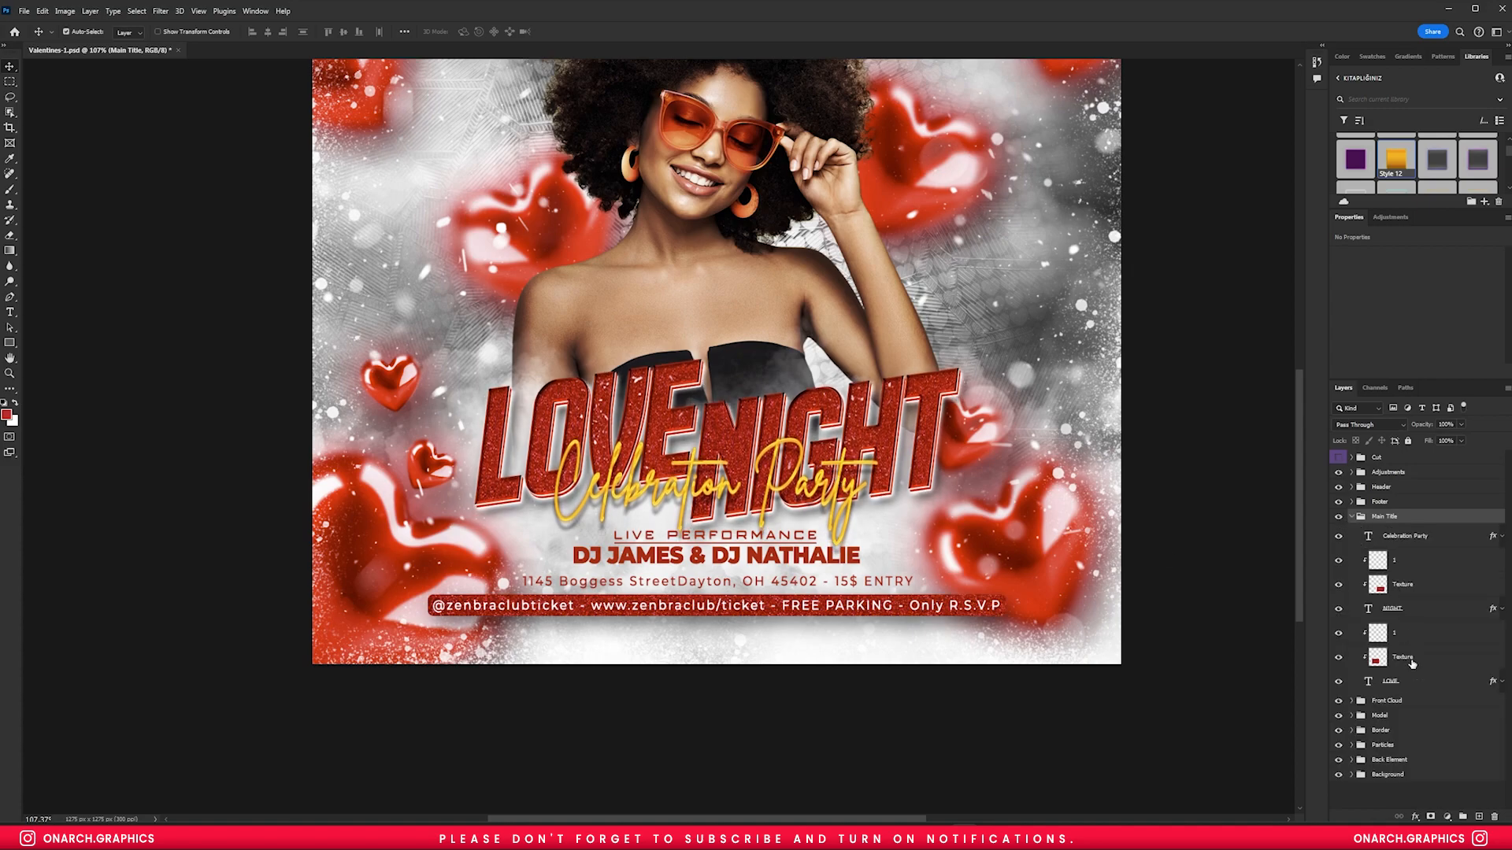
{"action": "left_click", "coordinate": [1410, 680]}
{"action": "left_click", "coordinate": [1410, 640], "text": "ctrl"}
{"action": "key", "text": "shift+Down"}
{"action": "key", "text": "shift+Left"}
{"action": "key", "text": "shift+Down"}
{"action": "key", "text": "shift+Down"}
{"action": "key", "text": "shift+Down"}
{"action": "key", "text": "shift+Down"}
{"action": "key", "text": "shift+Down"}
{"action": "key", "text": "shift+Down"}
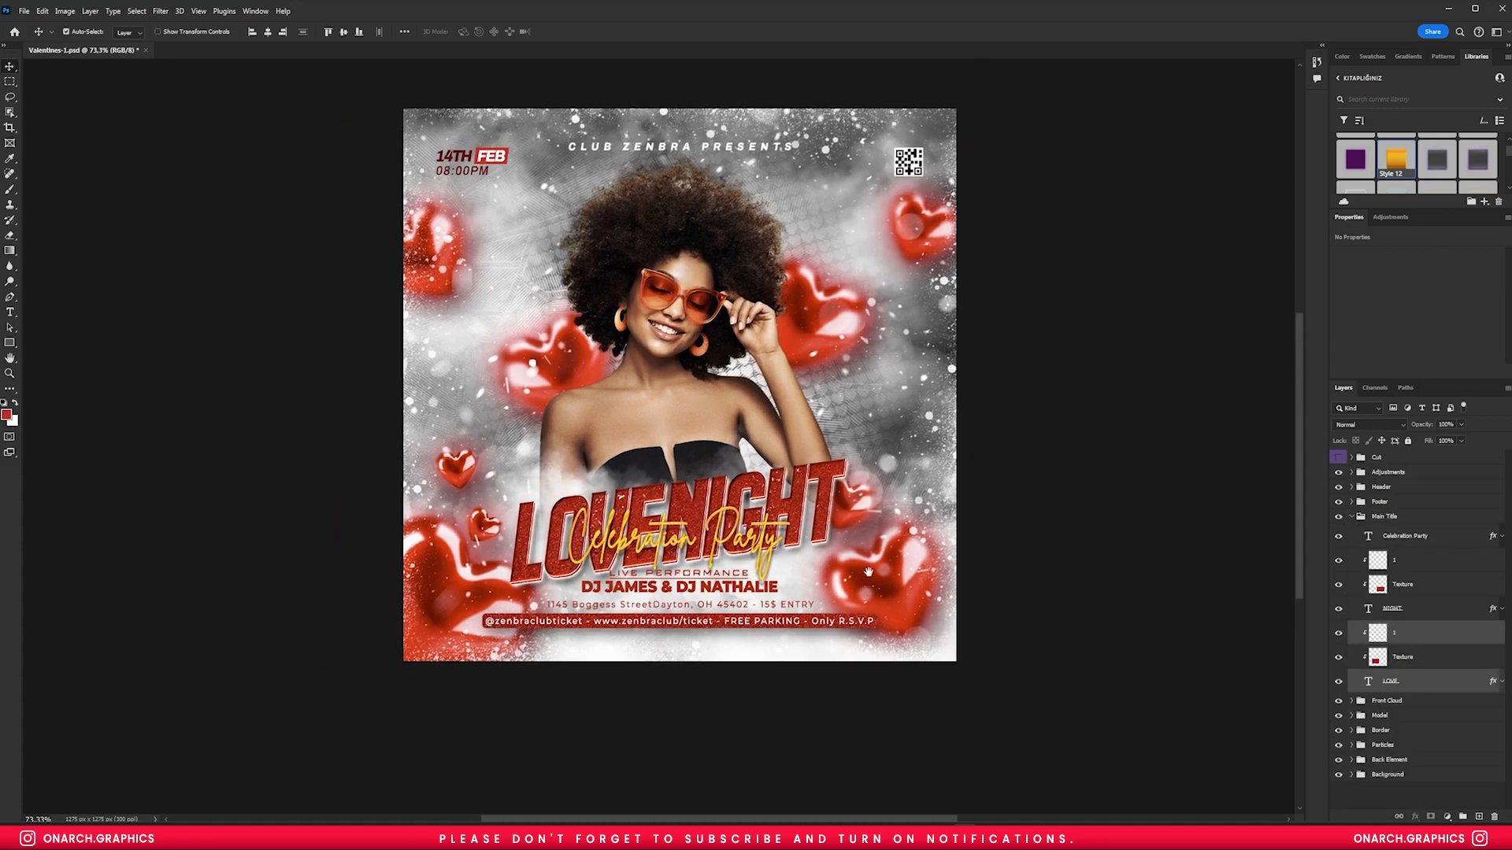
- Reselect the LOVE layers and shift the word back up into position
{"action": "scroll", "coordinate": [868, 572], "scroll_direction": "up", "scroll_amount": 1}
{"action": "left_click", "coordinate": [1366, 679]}
{"action": "left_click", "coordinate": [1410, 637], "text": "shift"}
{"action": "key", "text": "shift+Up"}
{"action": "key", "text": "shift+Up"}
{"action": "key", "text": "shift+Up"}
{"action": "mouse_move", "coordinate": [595, 543]}
{"action": "left_mouse_down"}
{"action": "mouse_move", "coordinate": [595, 604]}
{"action": "mouse_move", "coordinate": [601, 525]}
{"action": "left_mouse_up"}
{"action": "scroll", "coordinate": [600, 551], "scroll_direction": "down", "scroll_amount": 1}
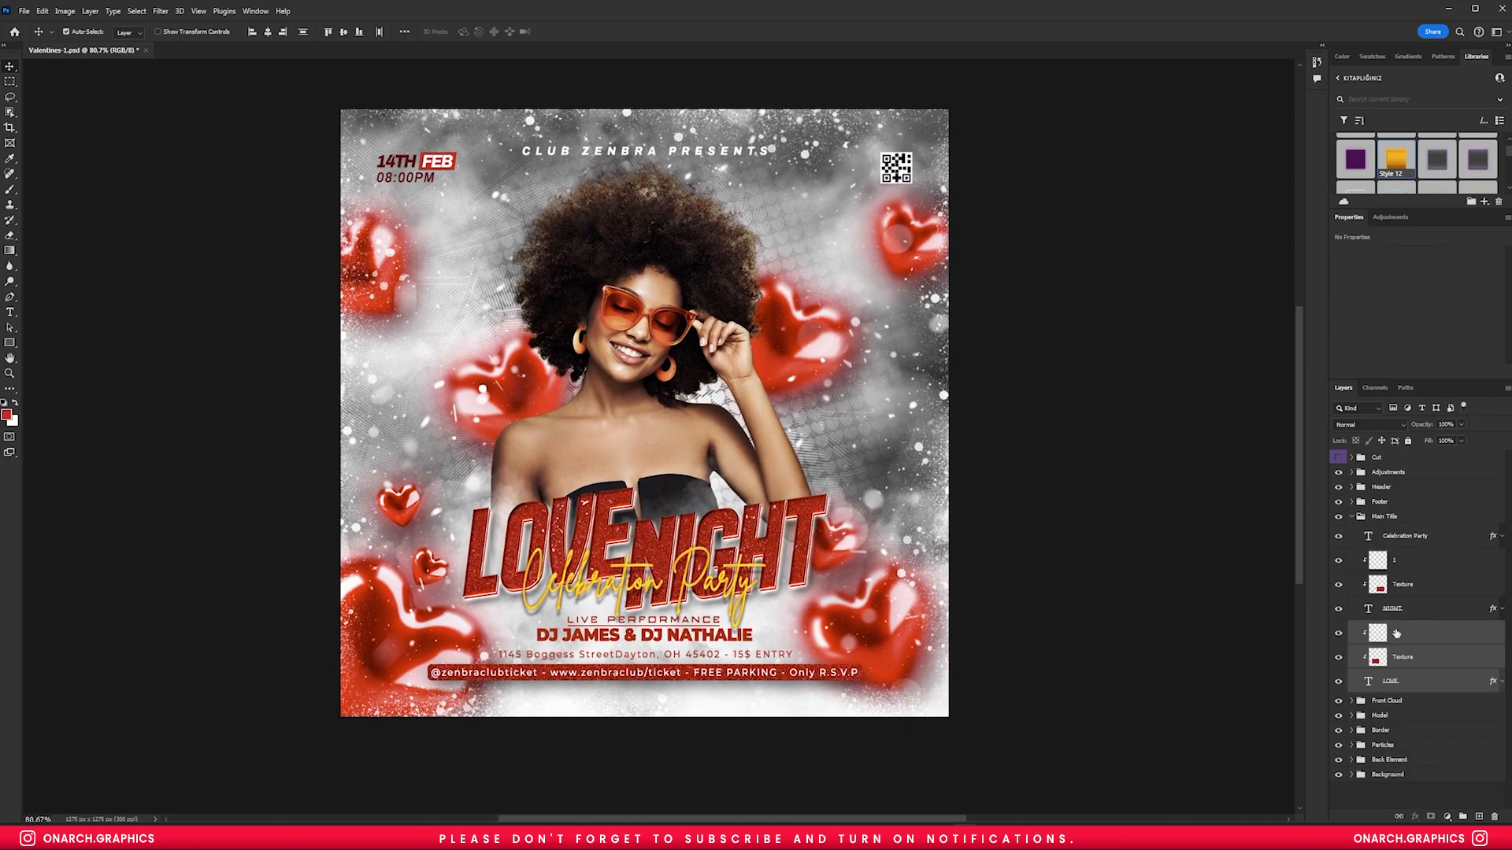
- Select Celebration Party, clear the canvas selection, and collapse the Main Title group
{"action": "left_click", "coordinate": [1409, 536]}
{"action": "key", "text": "ctrl+a"}
{"action": "key", "text": "ctrl+d"}
{"action": "left_click", "coordinate": [1351, 516]}
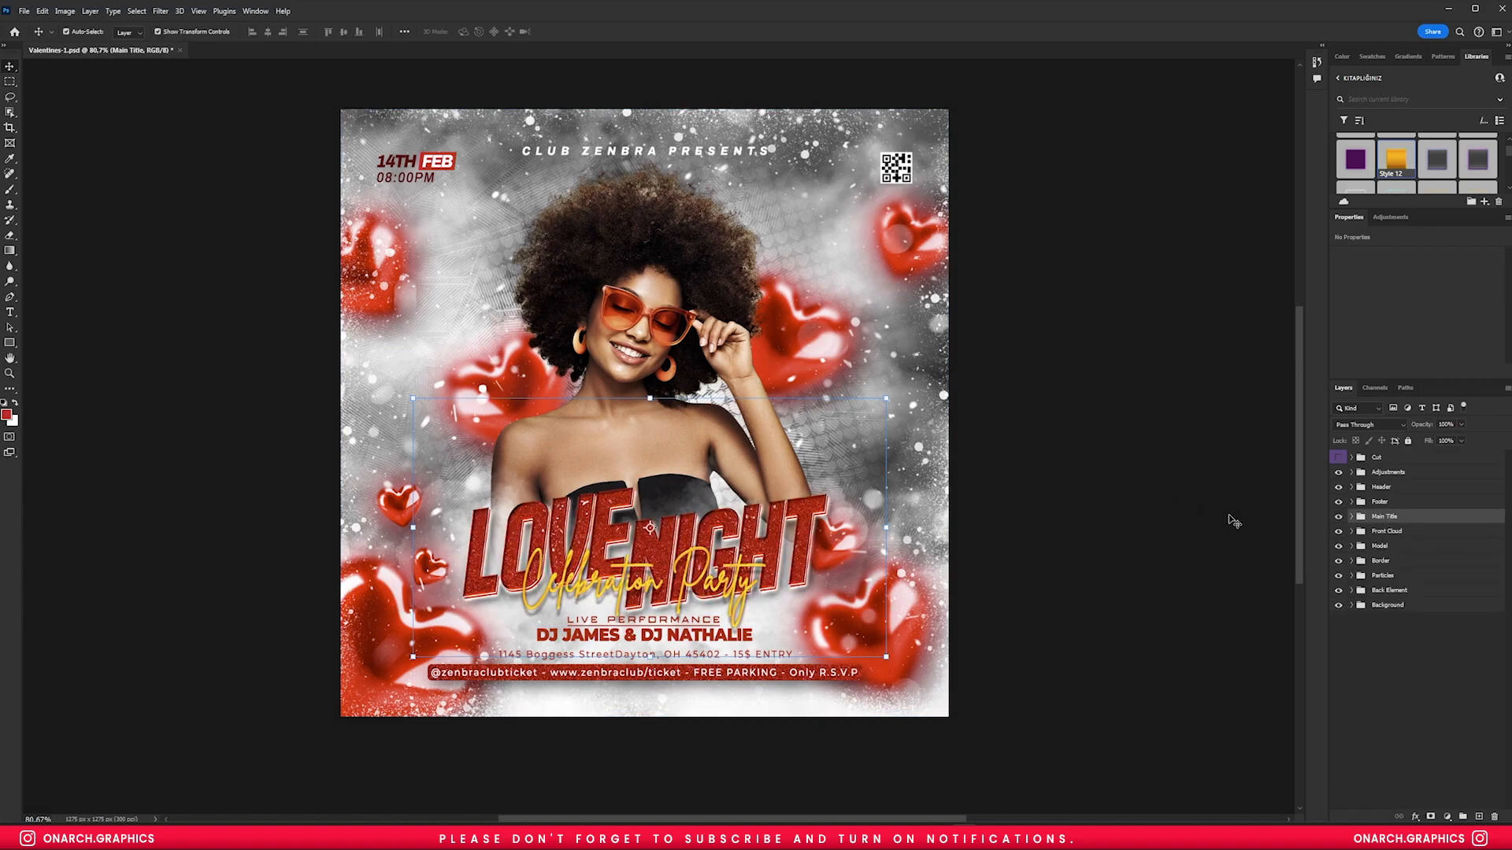
{"action": "scroll", "coordinate": [739, 542], "scroll_direction": "down", "scroll_amount": 3}
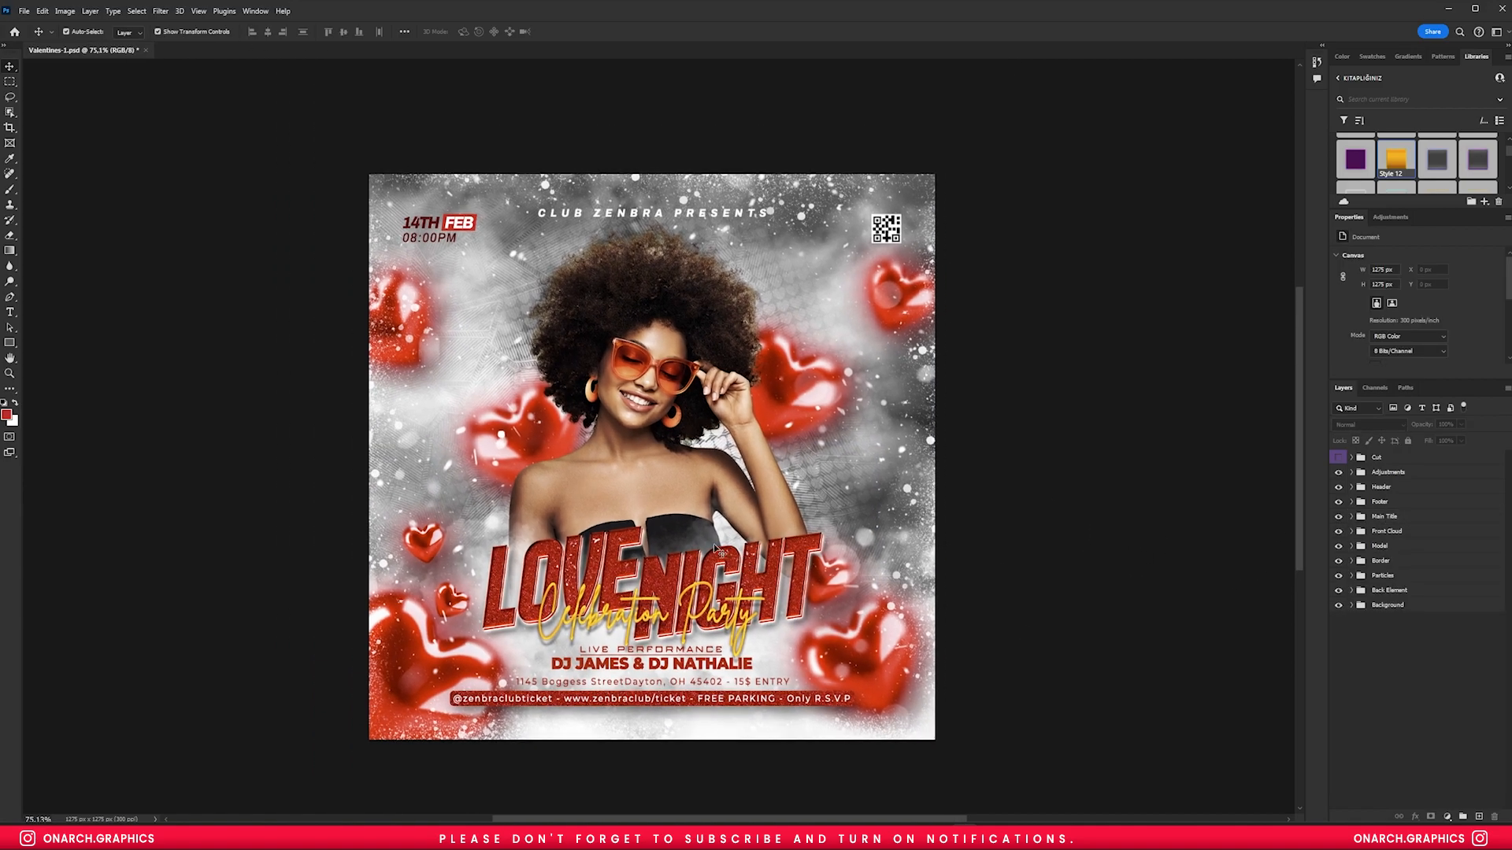
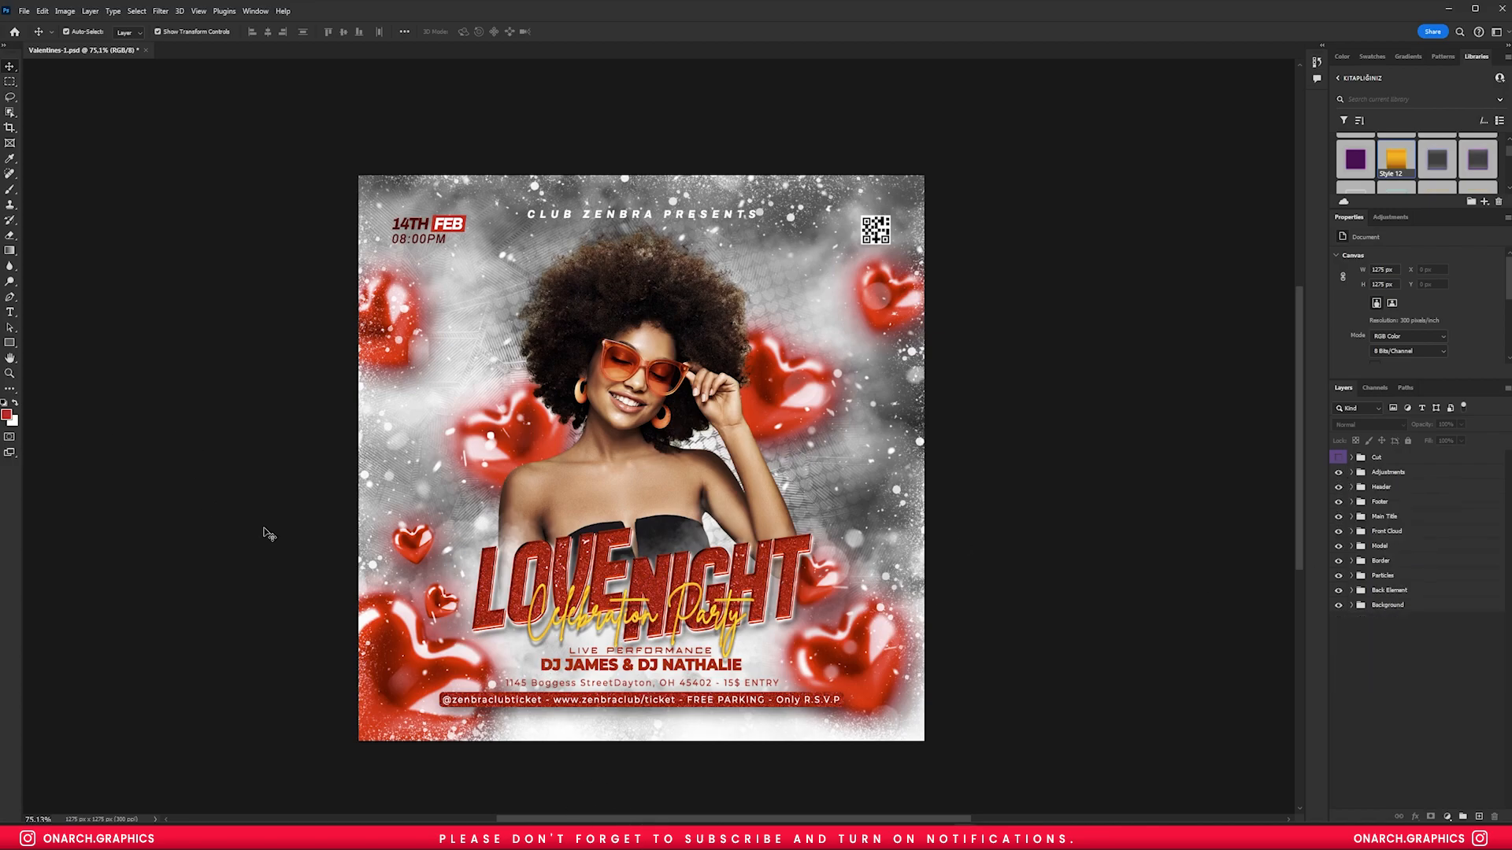
- Raise the Main Title and Front Cloud groups slightly and begin scaling the title to about 94.2%
{"action": "left_click", "coordinate": [1386, 488]}
{"action": "left_click", "coordinate": [1386, 516]}
{"action": "left_click", "coordinate": [1386, 531], "text": "ctrl"}
{"action": "left_click_drag", "start_coordinate": [743, 629], "coordinate": [747, 584]}
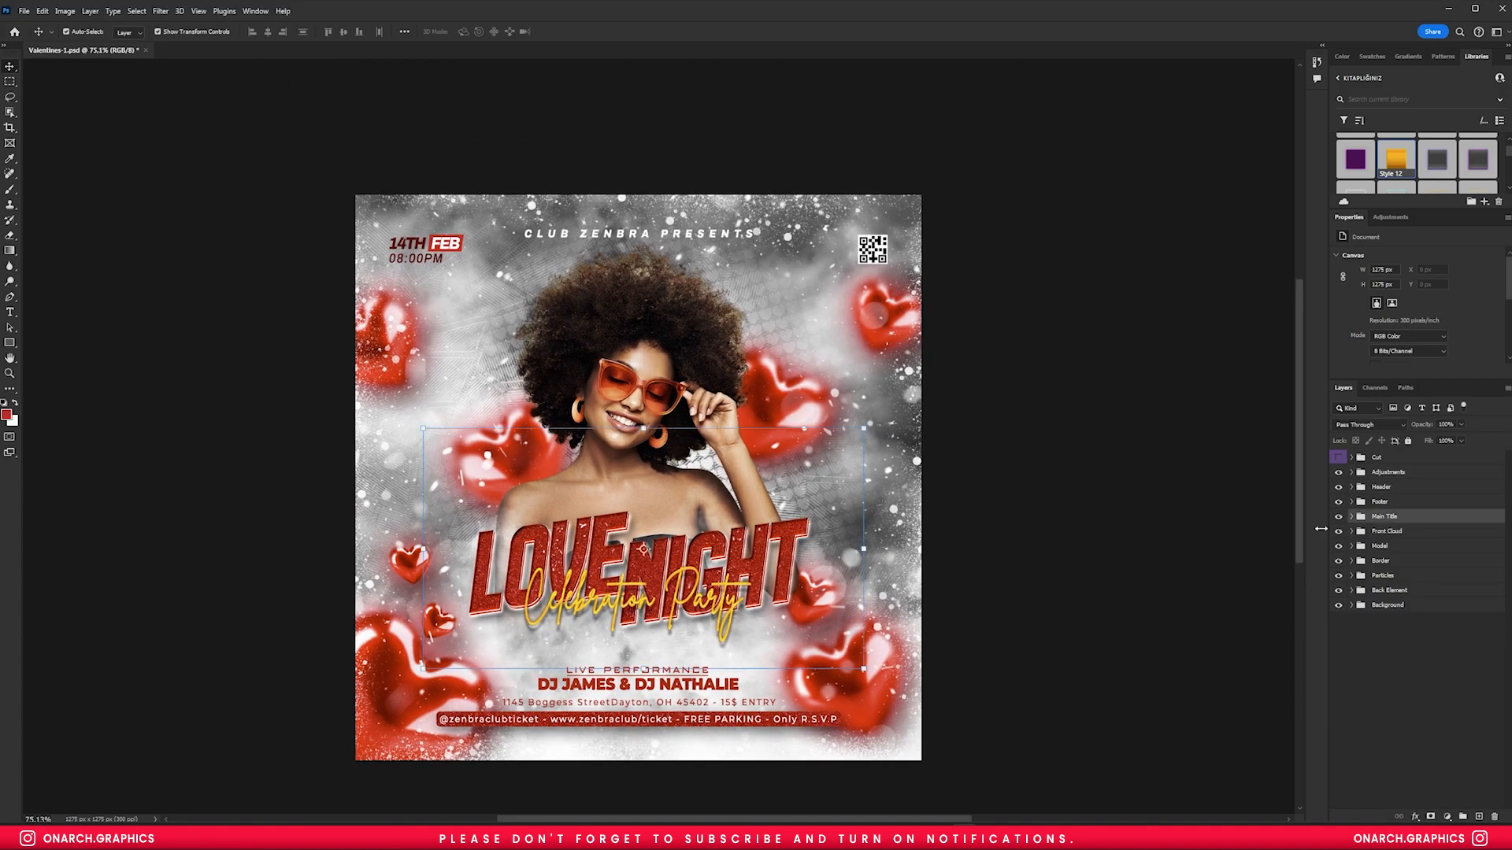
{"action": "key", "text": "ctrl+t"}
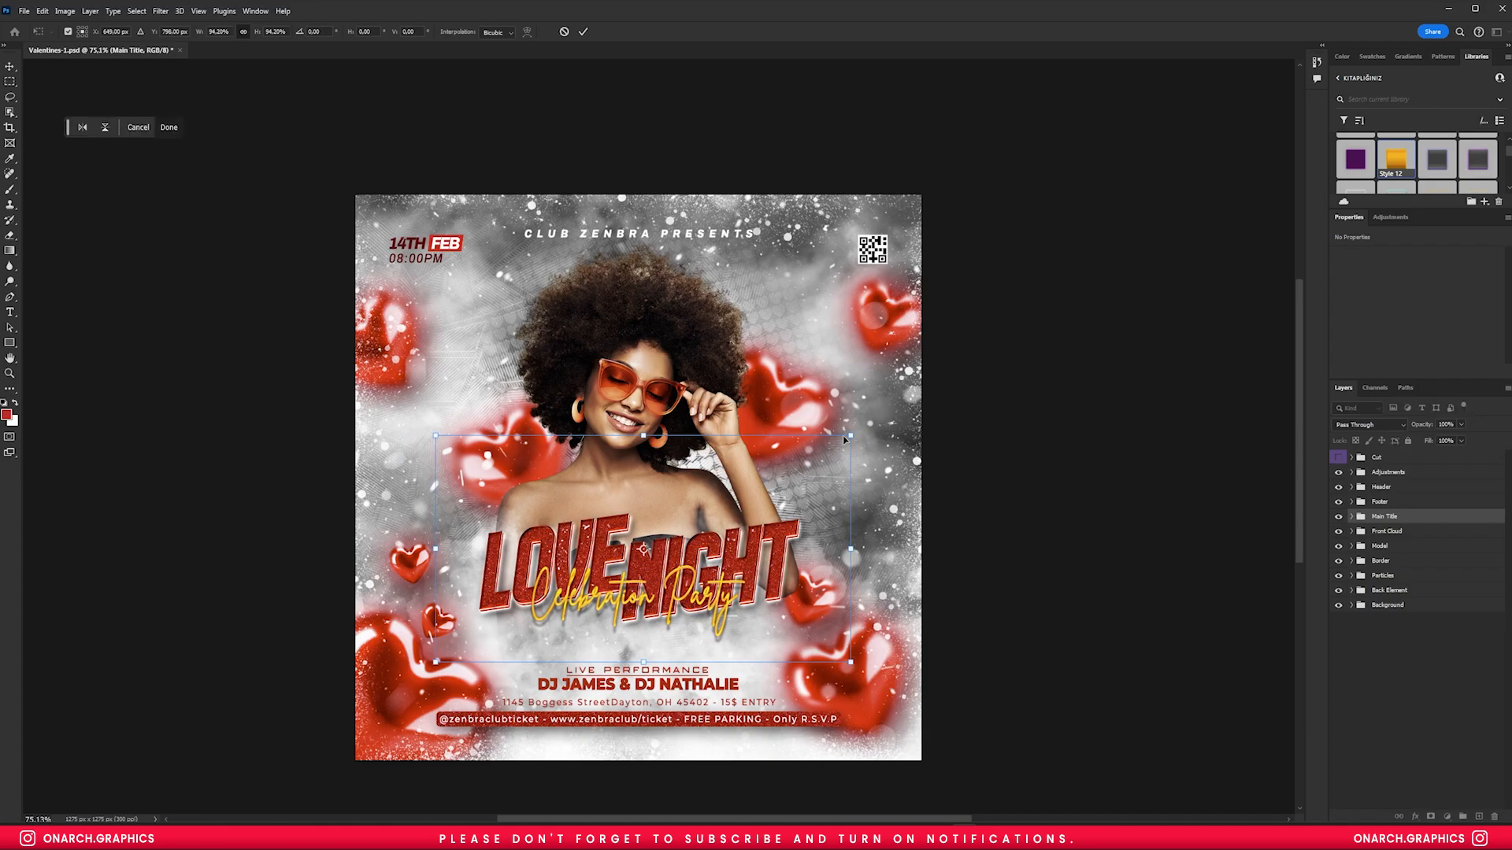
- Finish the CHAMPAGNE AND LOVE MUSIC tagline and set it to 7 pt
{"action": "key", "text": "Return"}
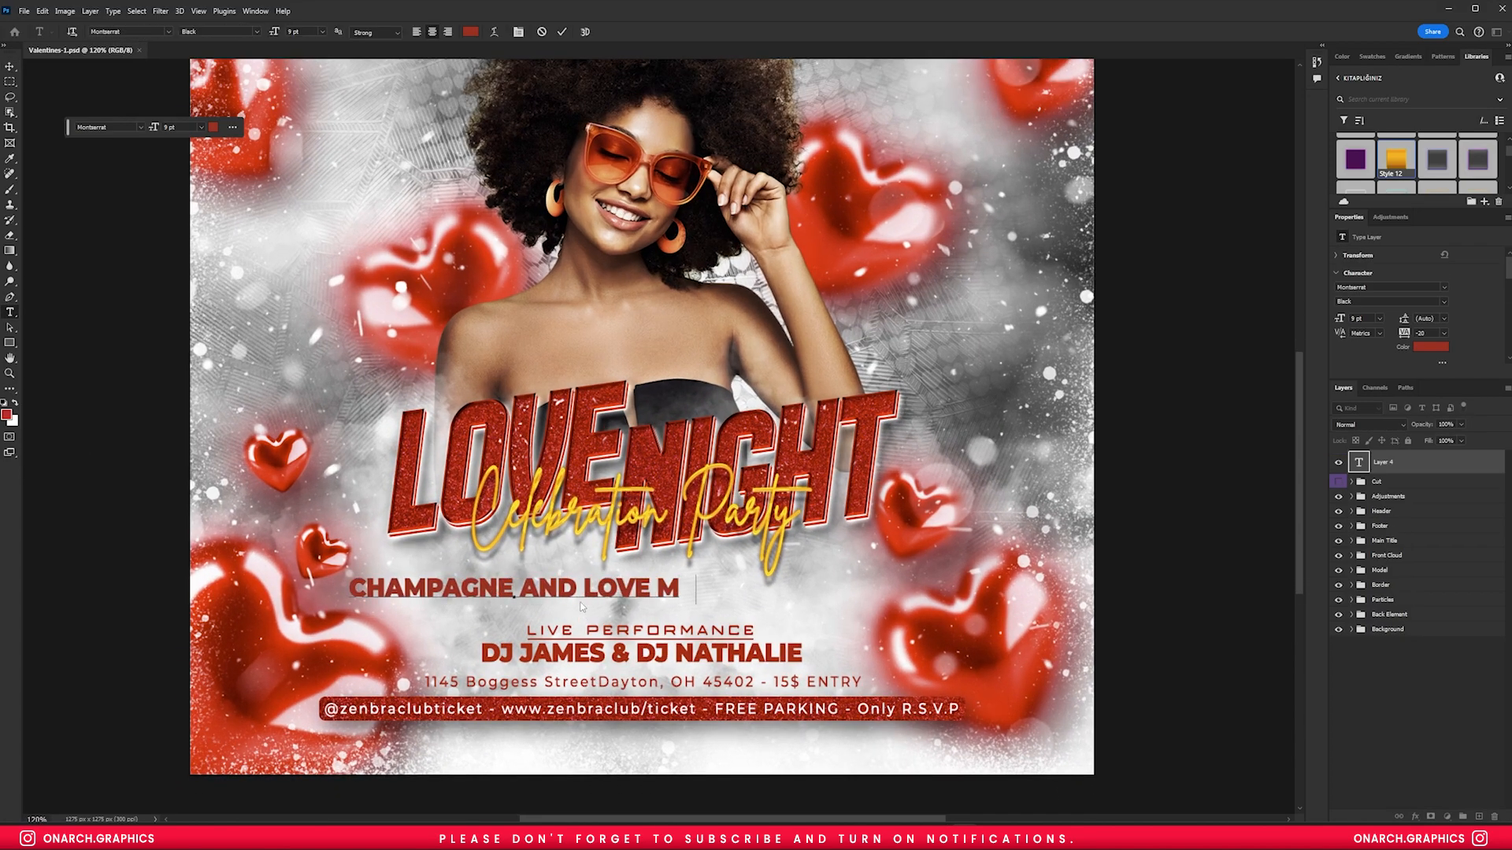
{"action": "type", "text": "USIC"}
{"action": "key", "text": "ctrl+a"}
{"action": "left_click", "coordinate": [1361, 319]}
{"action": "type", "text": "7"}
{"action": "key", "text": "Return"}
{"action": "key", "text": "ctrl+Return"}
- Centre the tagline horizontally just below the title and widen its tracking to 300
{"action": "key", "text": "v"}
{"action": "key", "text": "ctrl+a"}
{"action": "left_click", "coordinate": [268, 32]}
{"action": "key", "text": "ctrl+d"}
{"action": "scroll", "coordinate": [603, 700], "scroll_direction": "up", "scroll_amount": 5}
{"action": "mouse_move", "coordinate": [659, 485]}
{"action": "left_mouse_down"}
{"action": "mouse_move", "coordinate": [658, 540]}
{"action": "mouse_move", "coordinate": [659, 512]}
{"action": "left_mouse_up"}
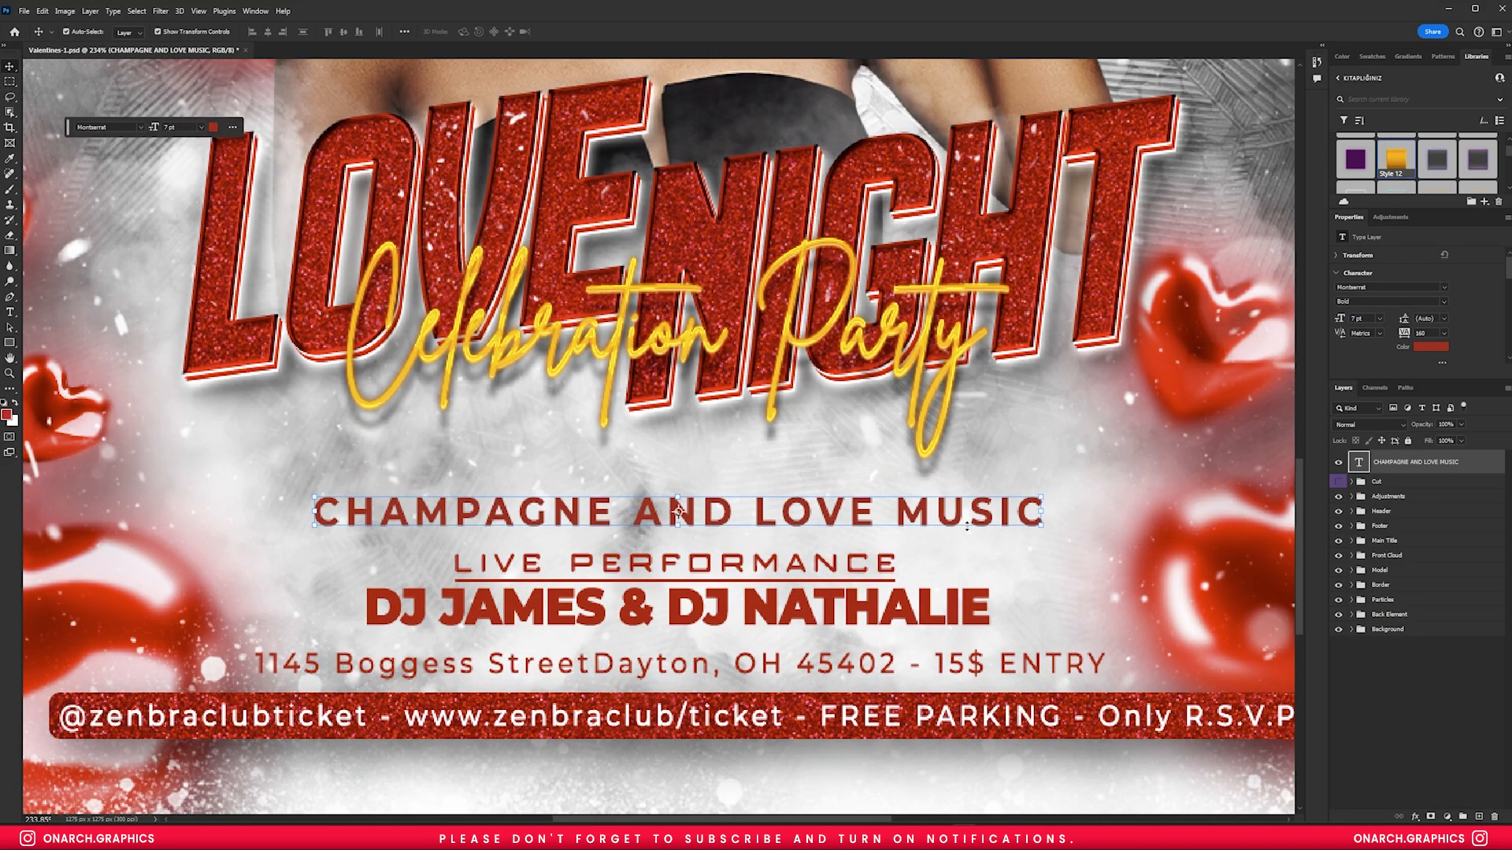
{"action": "scroll", "coordinate": [827, 549], "scroll_direction": "down", "scroll_amount": 2}
{"action": "left_click_drag", "start_coordinate": [1405, 333], "coordinate": [1426, 332]}
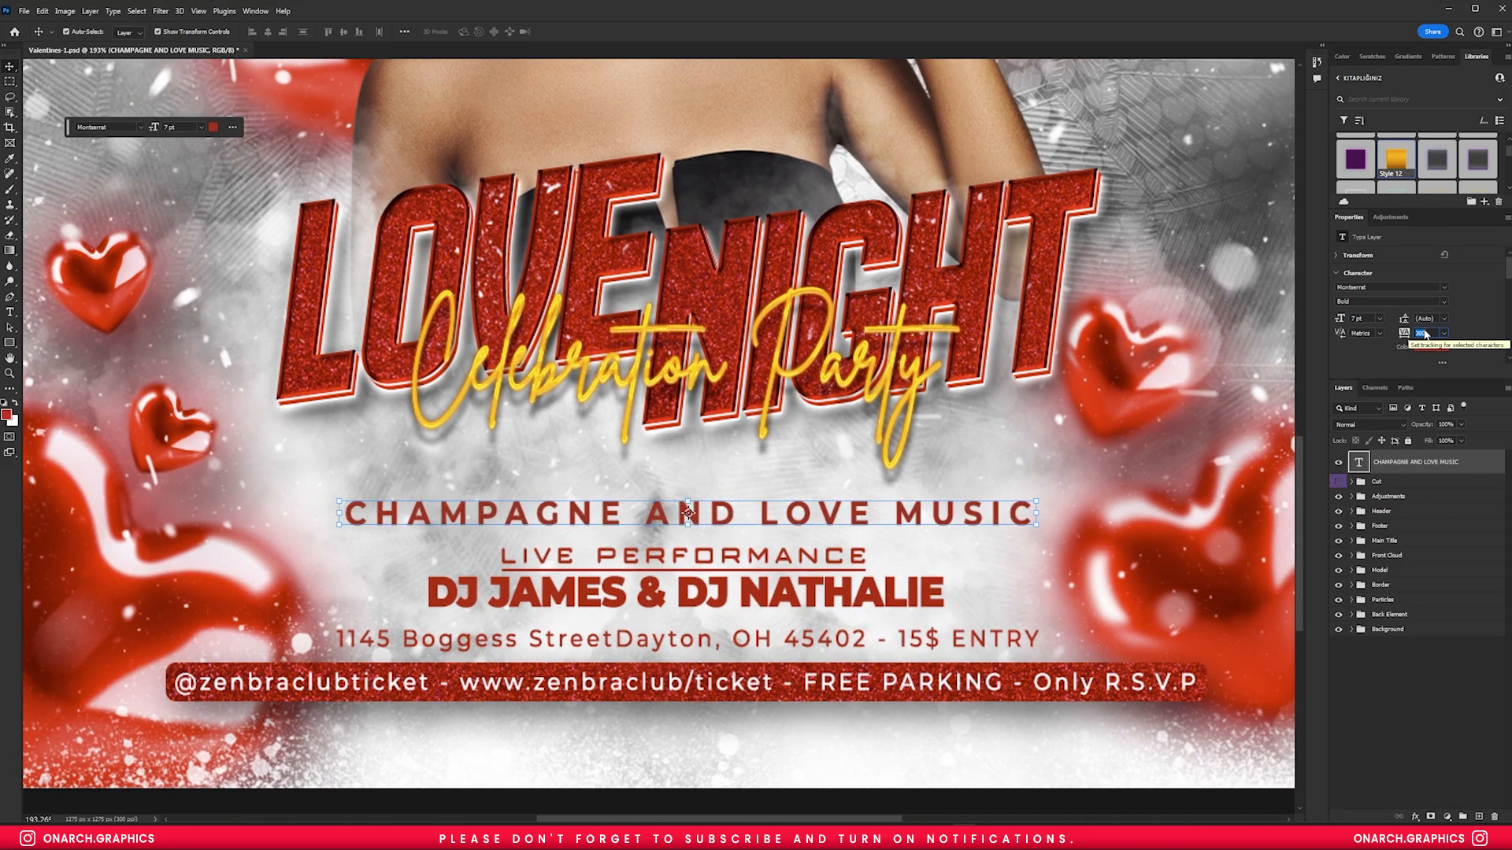
- Move the tagline into the Footer group and shift the title and front cloud down slightly
{"action": "left_click_drag", "start_coordinate": [1360, 514], "coordinate": [1360, 527]}
{"action": "left_click", "coordinate": [1351, 501]}
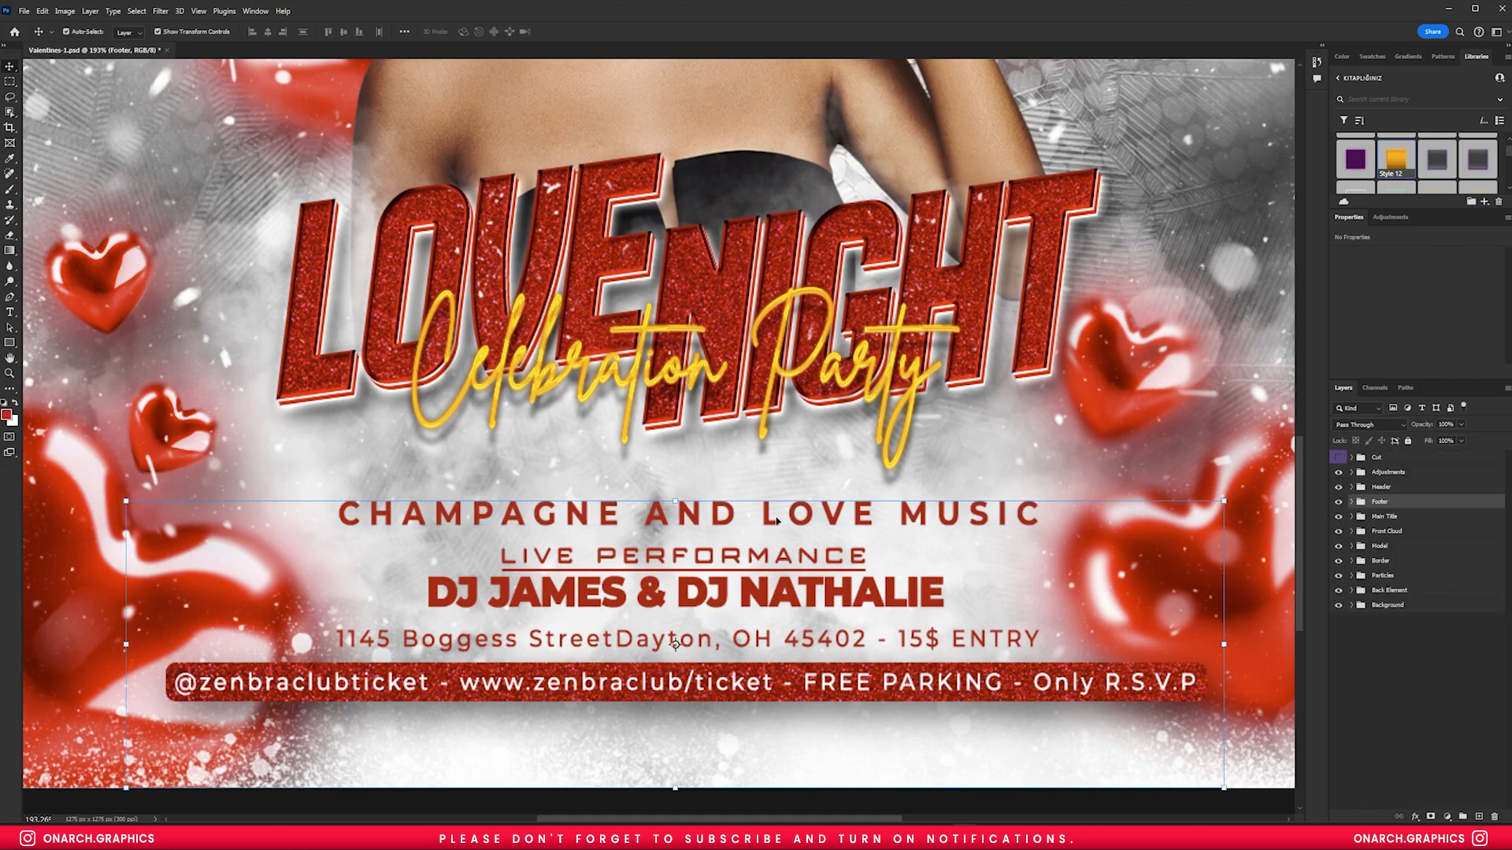
{"action": "left_click", "coordinate": [1361, 516]}
{"action": "left_click", "coordinate": [1361, 531], "text": "ctrl"}
{"action": "key", "text": "ctrl+t"}
{"action": "left_click_drag", "start_coordinate": [899, 352], "coordinate": [899, 400]}
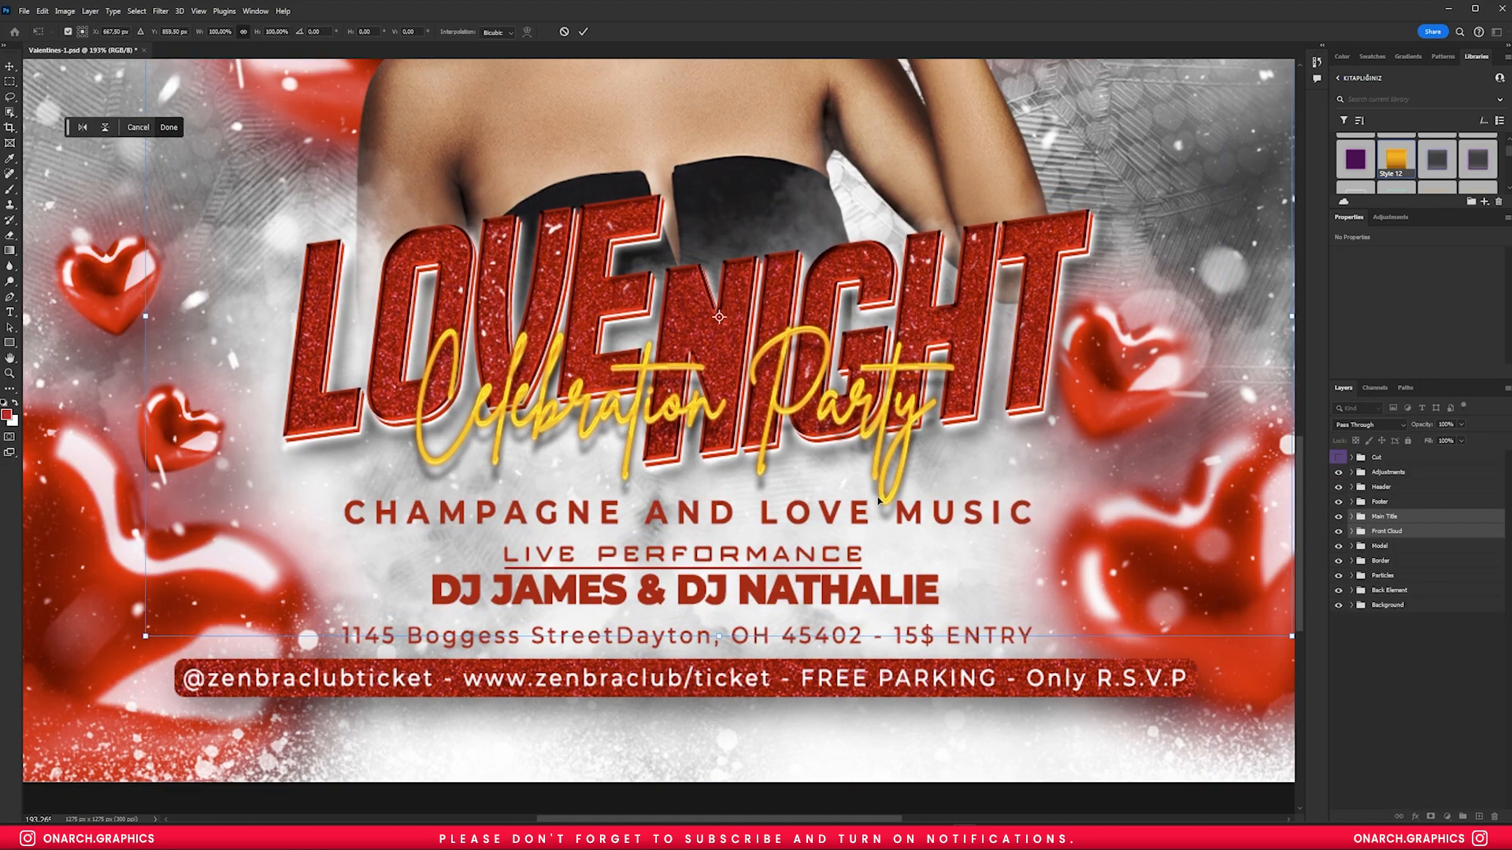
{"action": "scroll", "coordinate": [692, 564], "scroll_direction": "down", "scroll_amount": 9}
{"action": "key", "text": "Return"}
- Hide the Particles and Border groups and shrink the lower-left heart
{"action": "left_click", "coordinate": [1361, 576]}
{"action": "left_click", "coordinate": [1339, 576]}
{"action": "left_click", "coordinate": [1339, 560]}
{"action": "left_click", "coordinate": [441, 614]}
{"action": "key", "text": "ctrl+t"}
{"action": "left_click_drag", "start_coordinate": [551, 594], "coordinate": [479, 628]}
- Resize the lower-right heart and move the middle-right heart down and left
{"action": "key", "text": "Return"}
{"action": "left_click", "coordinate": [918, 598]}
{"action": "key", "text": "ctrl+t"}
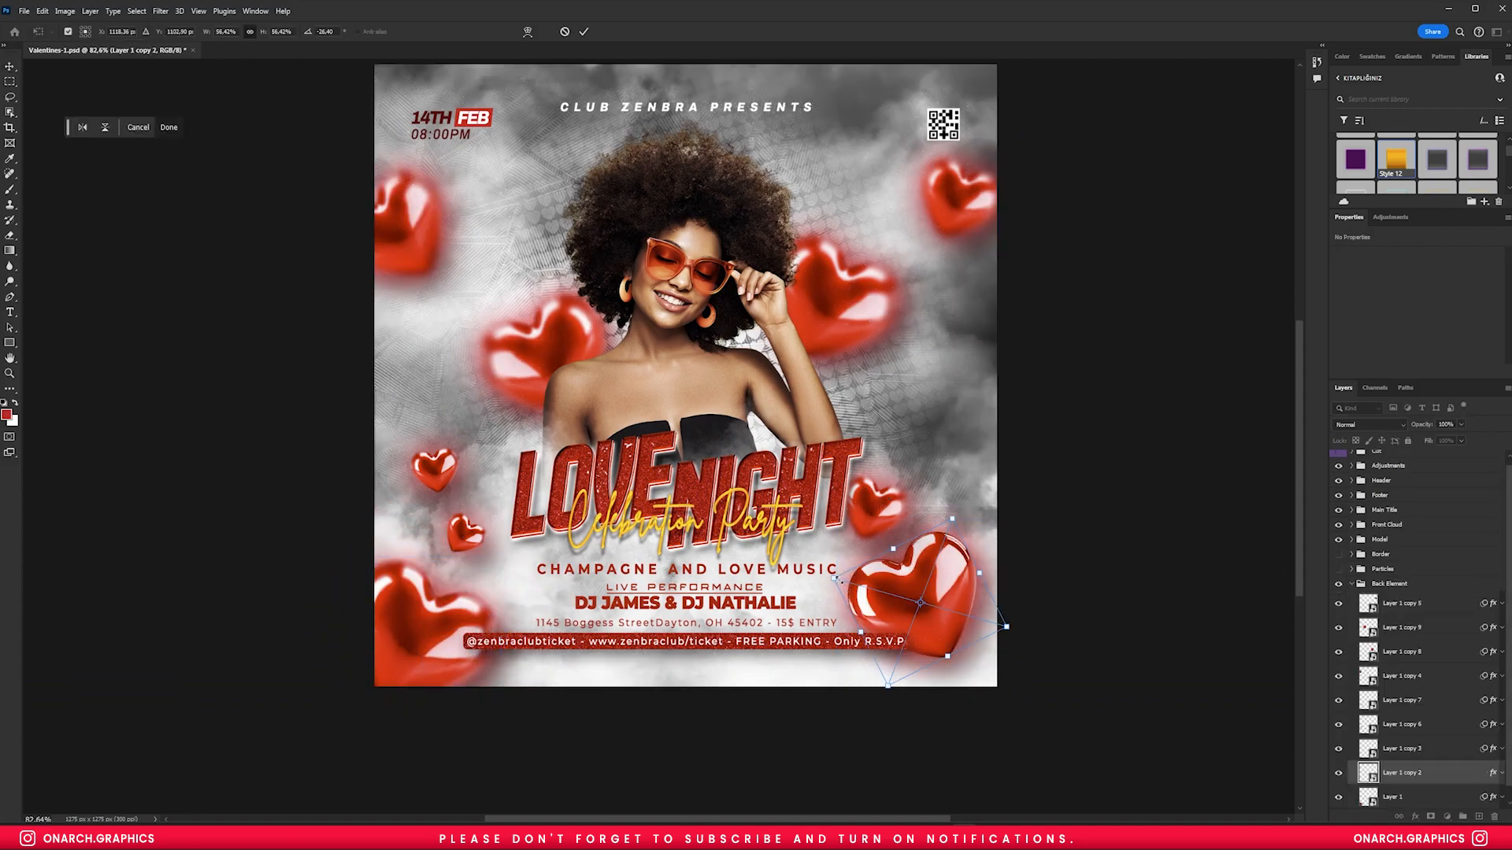
{"action": "key", "text": "Return"}
{"action": "left_click_drag", "start_coordinate": [956, 516], "coordinate": [919, 512]}
- Nudge seven smaller hearts into new positions and name a new group Color Correction
{"action": "left_click_drag", "start_coordinate": [469, 531], "coordinate": [466, 548]}
{"action": "left_click_drag", "start_coordinate": [444, 474], "coordinate": [452, 493]}
{"action": "left_click_drag", "start_coordinate": [527, 367], "coordinate": [541, 359]}
{"action": "left_click_drag", "start_coordinate": [405, 230], "coordinate": [415, 234]}
{"action": "left_click_drag", "start_coordinate": [425, 625], "coordinate": [428, 619]}
{"action": "left_click_drag", "start_coordinate": [913, 609], "coordinate": [918, 614]}
{"action": "left_click_drag", "start_coordinate": [477, 590], "coordinate": [481, 595]}
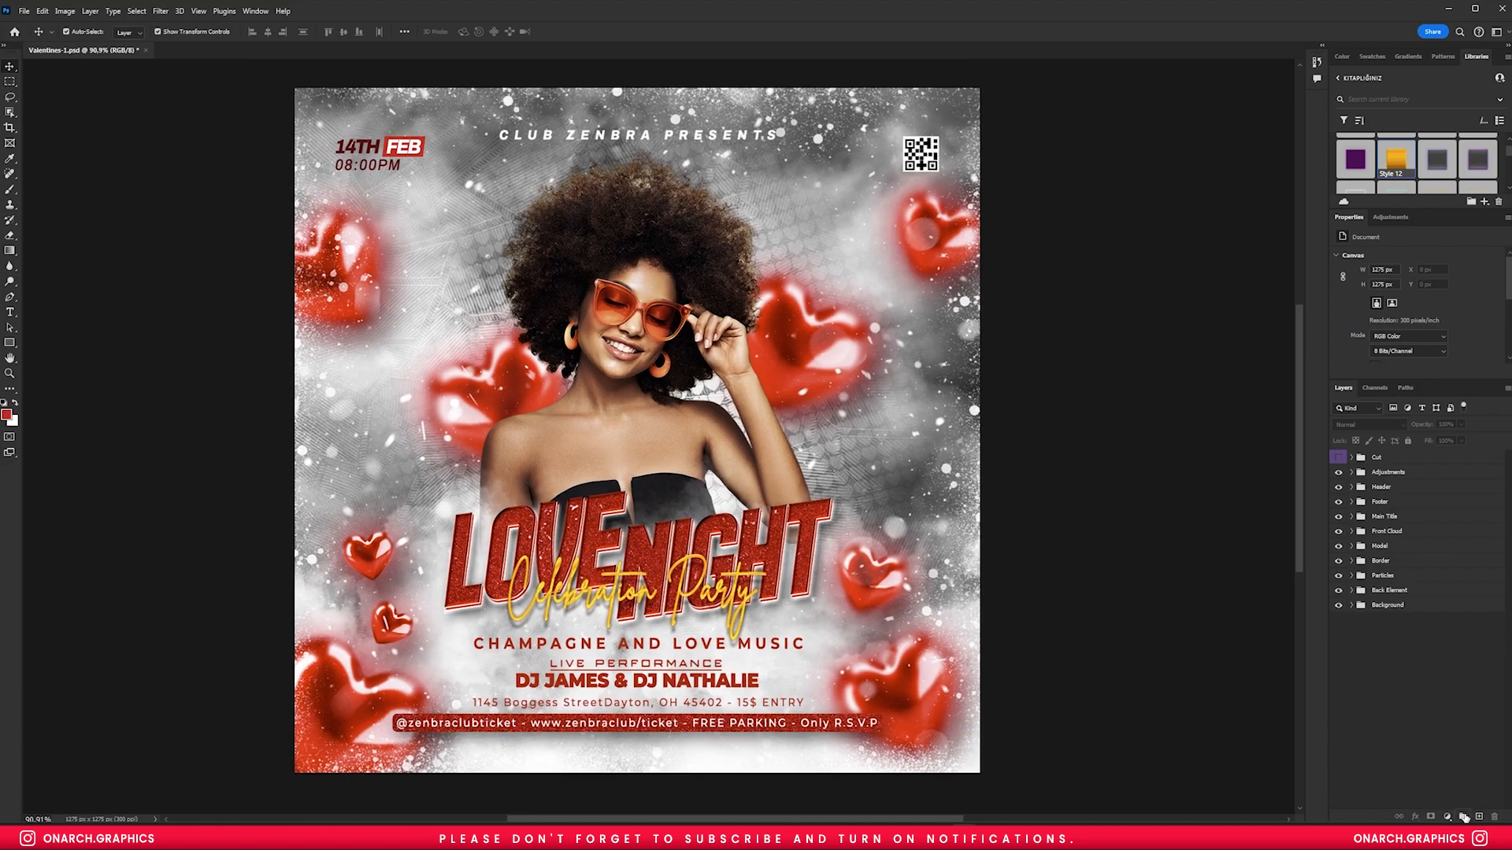
{"action": "type", "text": "Color Correction"}
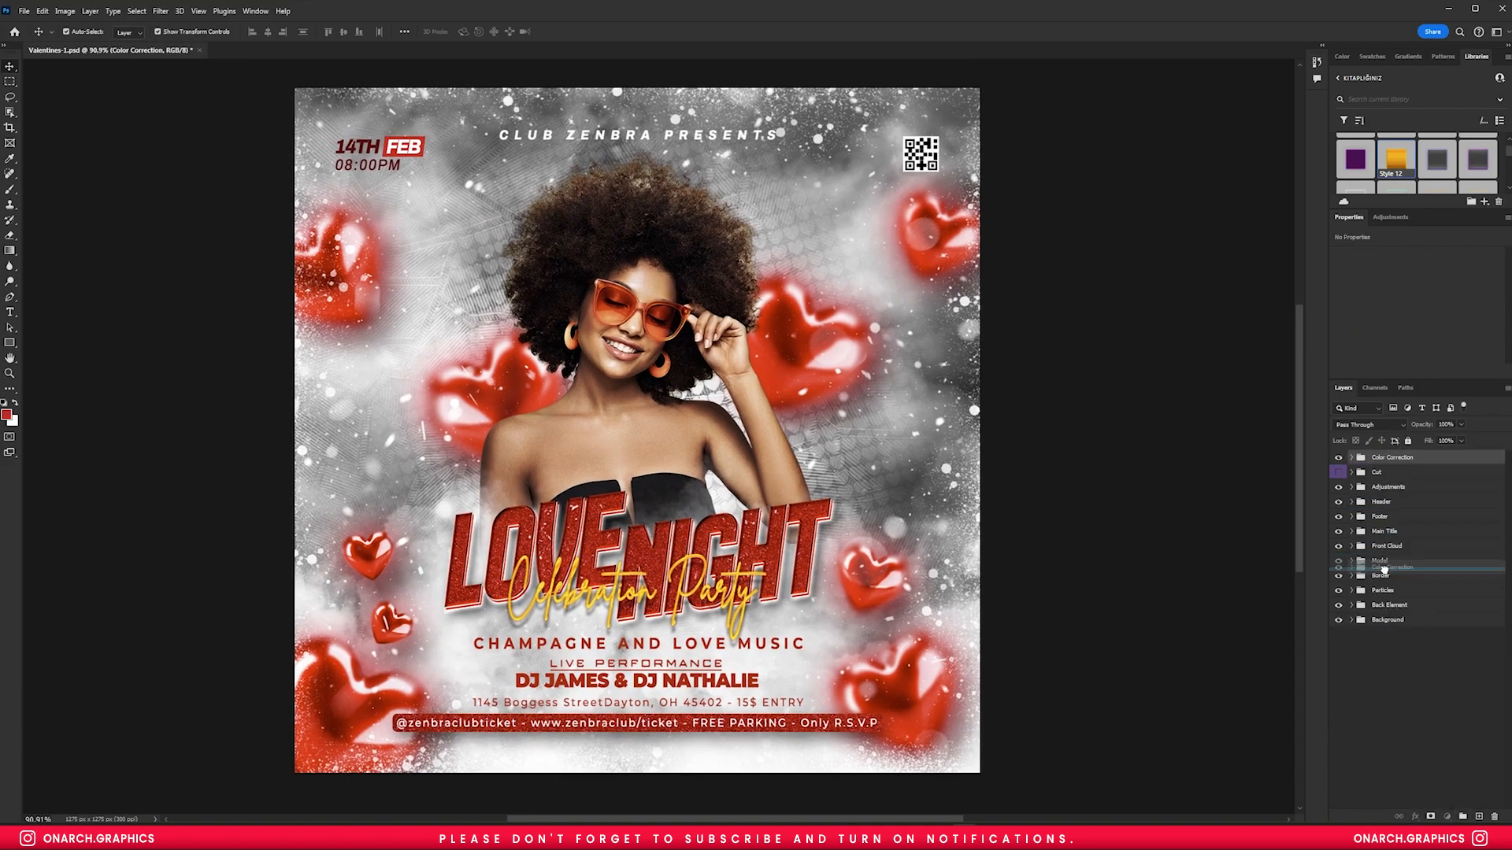
- Place Color Correction below Model and add a Color Balance inside it with Highlights Cyan-Red +11
{"action": "left_click_drag", "start_coordinate": [1384, 569], "coordinate": [1385, 568]}
{"action": "left_click", "coordinate": [1467, 288]}
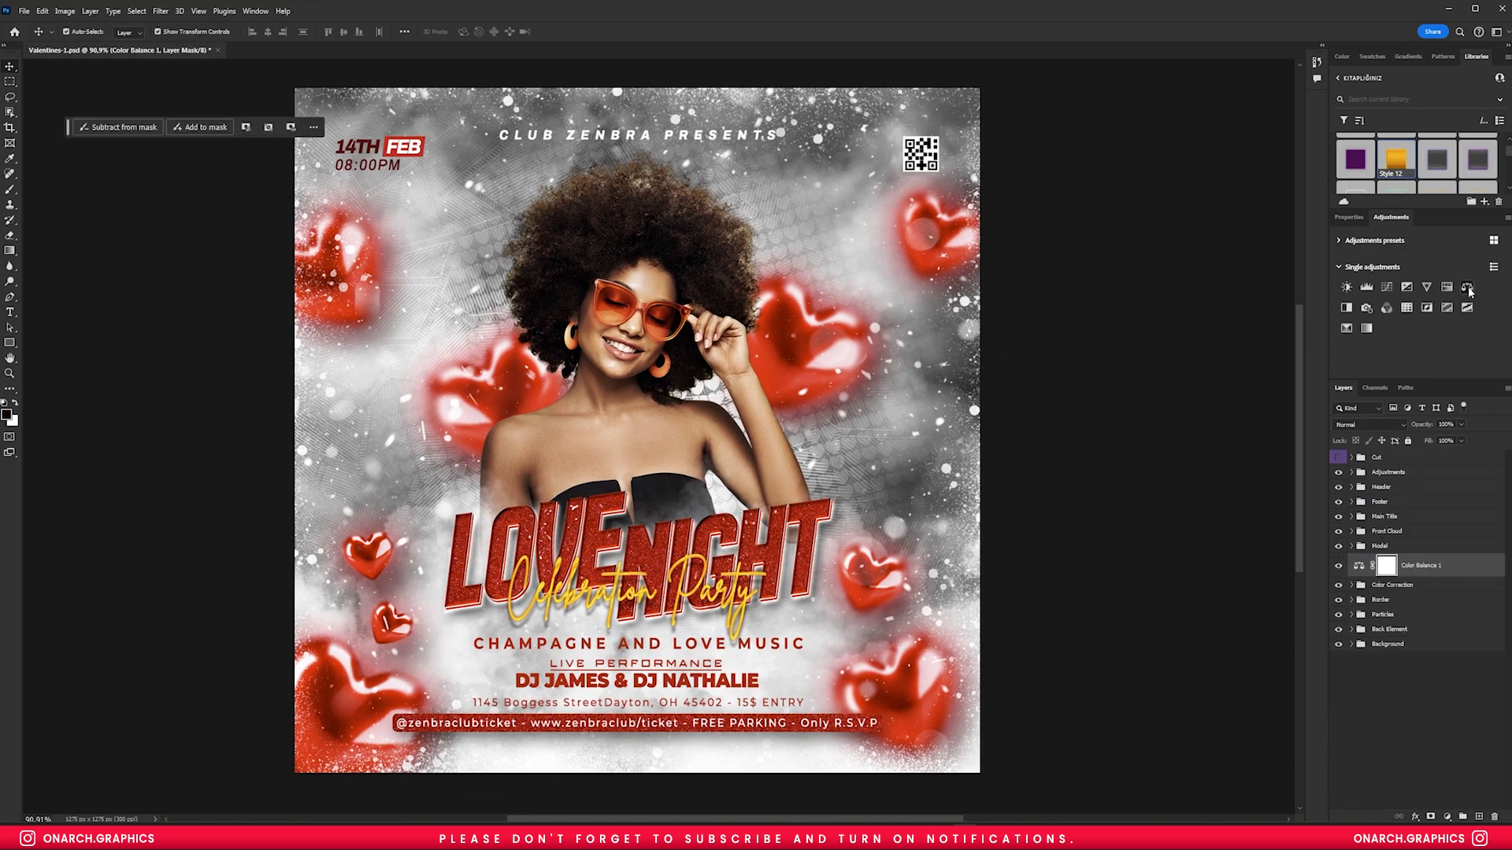
{"action": "left_click_drag", "start_coordinate": [1402, 281], "coordinate": [1410, 288]}
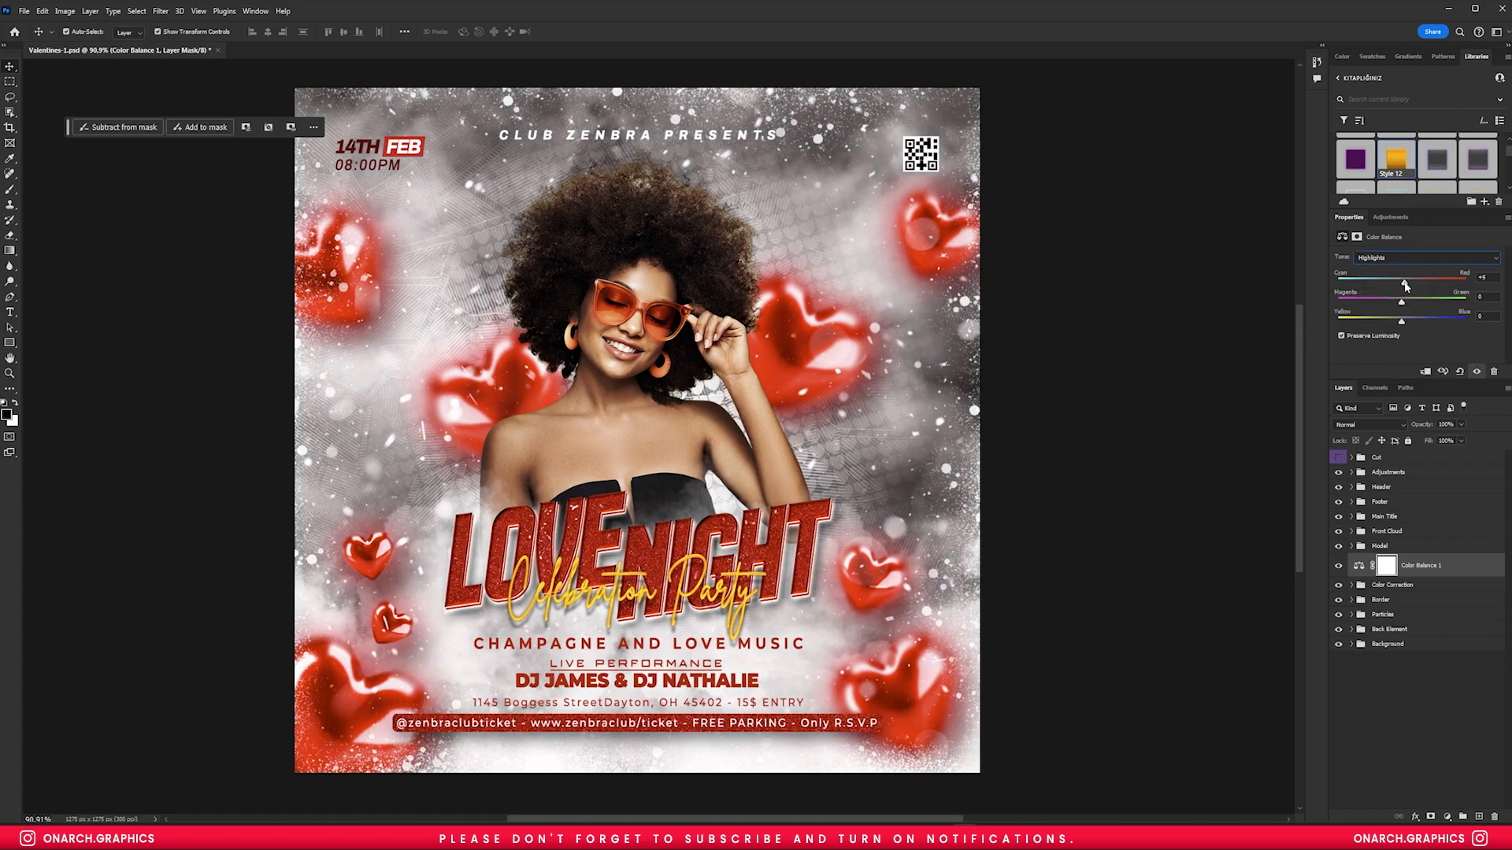
{"action": "left_click_drag", "start_coordinate": [1423, 586], "coordinate": [1424, 585]}
{"action": "left_click", "coordinate": [1351, 560]}
- Review the Brightness/Contrast adjustment in the Adjustments group, then select the Model group
{"action": "left_click", "coordinate": [1154, 477]}
{"action": "left_click", "coordinate": [1351, 471]}
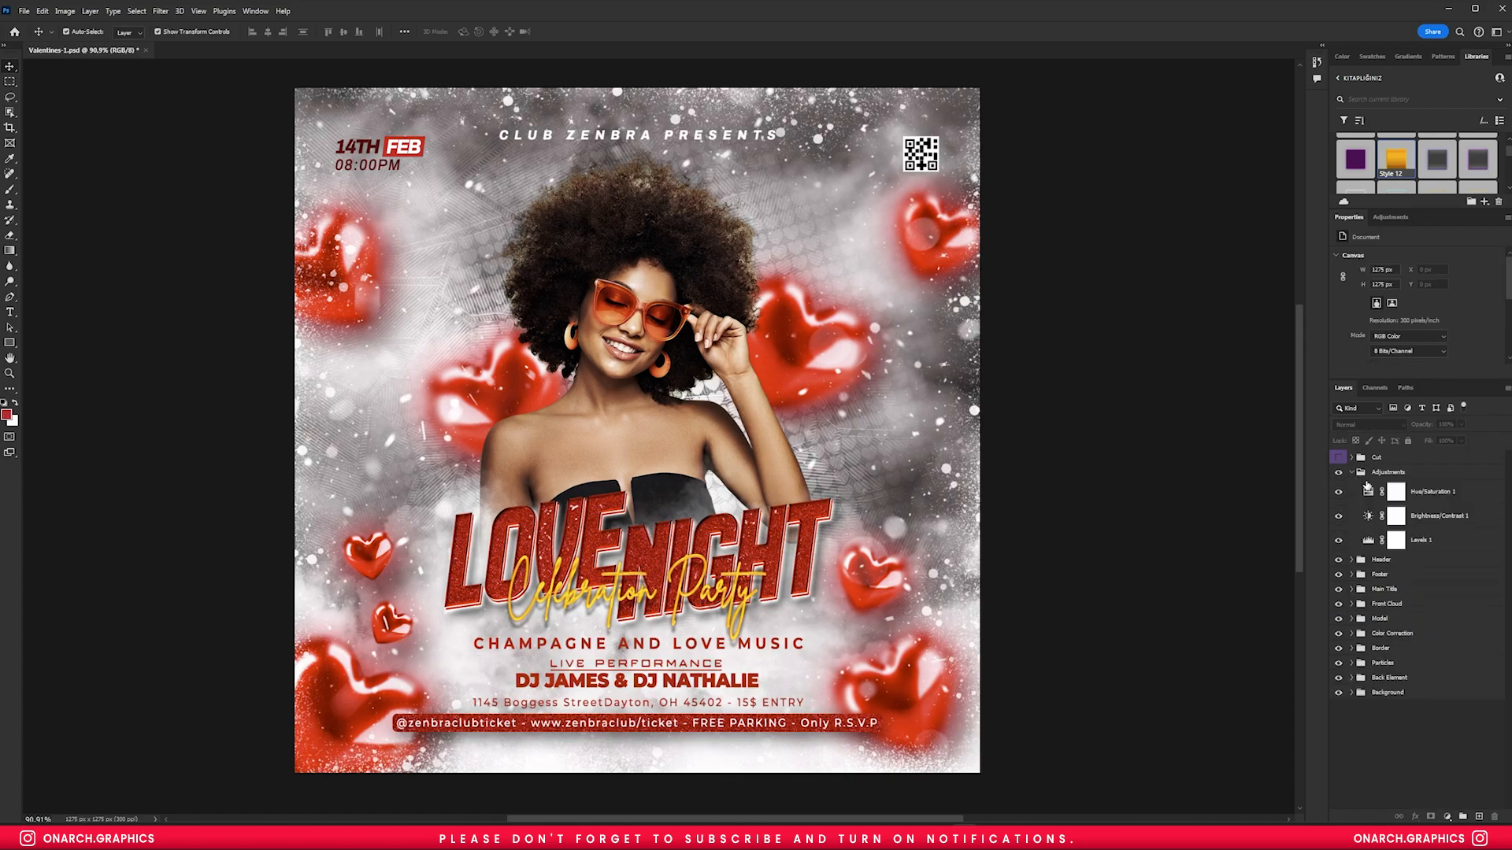
{"action": "left_click", "coordinate": [1370, 515]}
{"action": "left_click", "coordinate": [1480, 300]}
{"action": "left_click", "coordinate": [1351, 472]}
{"action": "left_click", "coordinate": [1177, 560]}
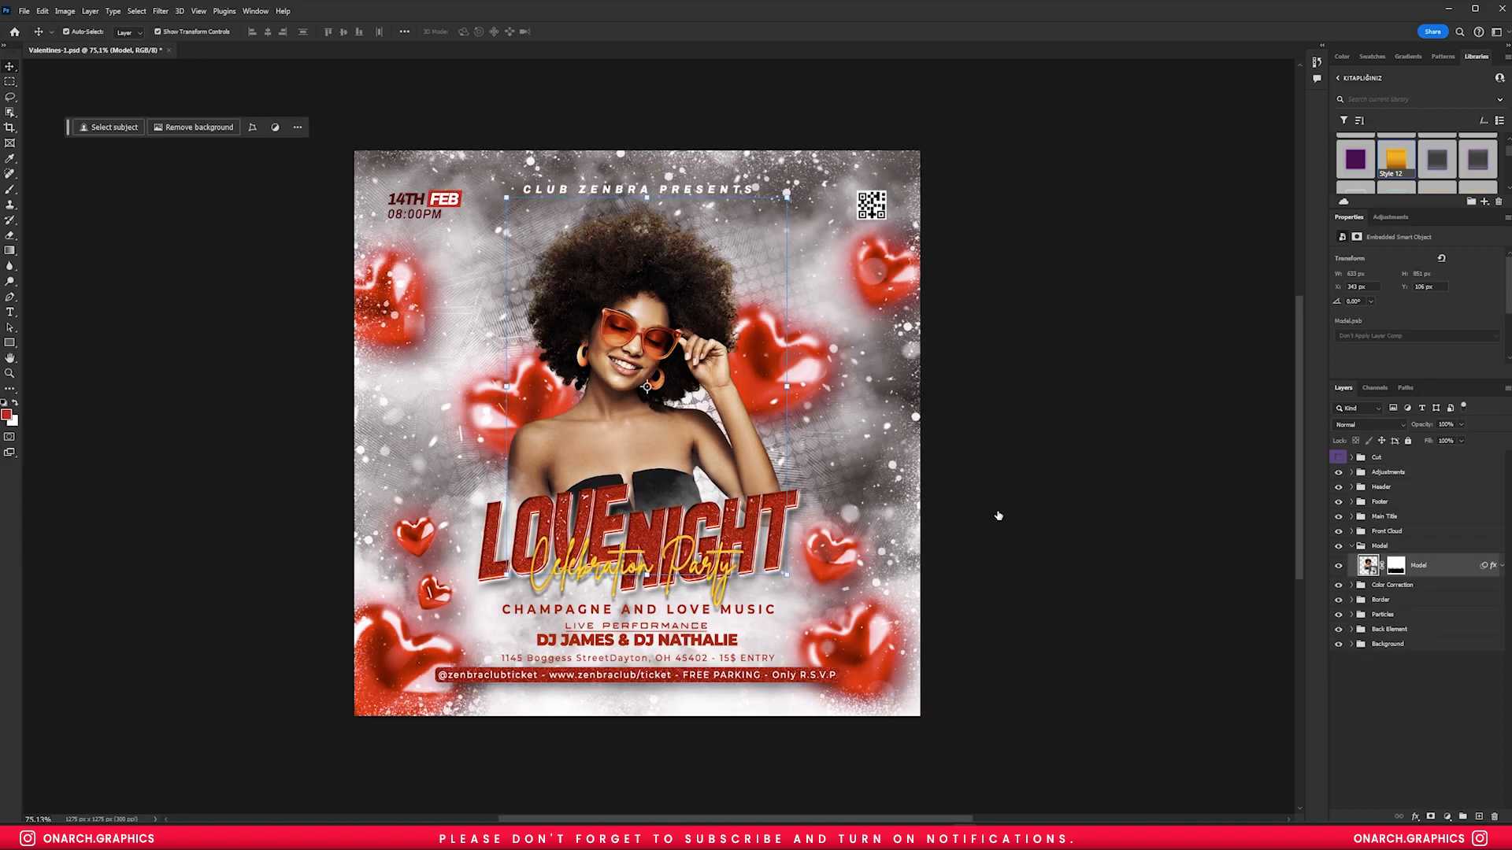
- Inspect the Model layer's style settings and close them without changes
{"action": "double_click", "coordinate": [1452, 565]}
{"action": "left_click", "coordinate": [893, 361]}
{"action": "left_click", "coordinate": [893, 361]}
{"action": "left_click", "coordinate": [1295, 226]}
{"action": "left_click", "coordinate": [1351, 546]}
{"action": "left_click", "coordinate": [1177, 561]}
- Hide the particles and border, then select and transform the right heart in Back Element
{"action": "mouse_move", "coordinate": [824, 359]}
{"action": "left_mouse_down"}
{"action": "mouse_move", "coordinate": [842, 369]}
{"action": "mouse_move", "coordinate": [798, 351]}
{"action": "left_mouse_up"}
{"action": "left_click", "coordinate": [833, 375]}
{"action": "left_click", "coordinate": [1351, 590]}
{"action": "left_click", "coordinate": [1338, 589]}
{"action": "left_click", "coordinate": [1339, 604]}
{"action": "left_click", "coordinate": [1339, 605]}
{"action": "left_click", "coordinate": [1338, 575]}
{"action": "left_click", "coordinate": [821, 386]}
{"action": "key", "text": "ctrl+t"}
{"action": "key", "text": "Return"}
- Show the particles again and place a rotated heart copy over the model's chest
{"action": "left_click", "coordinate": [1337, 590]}
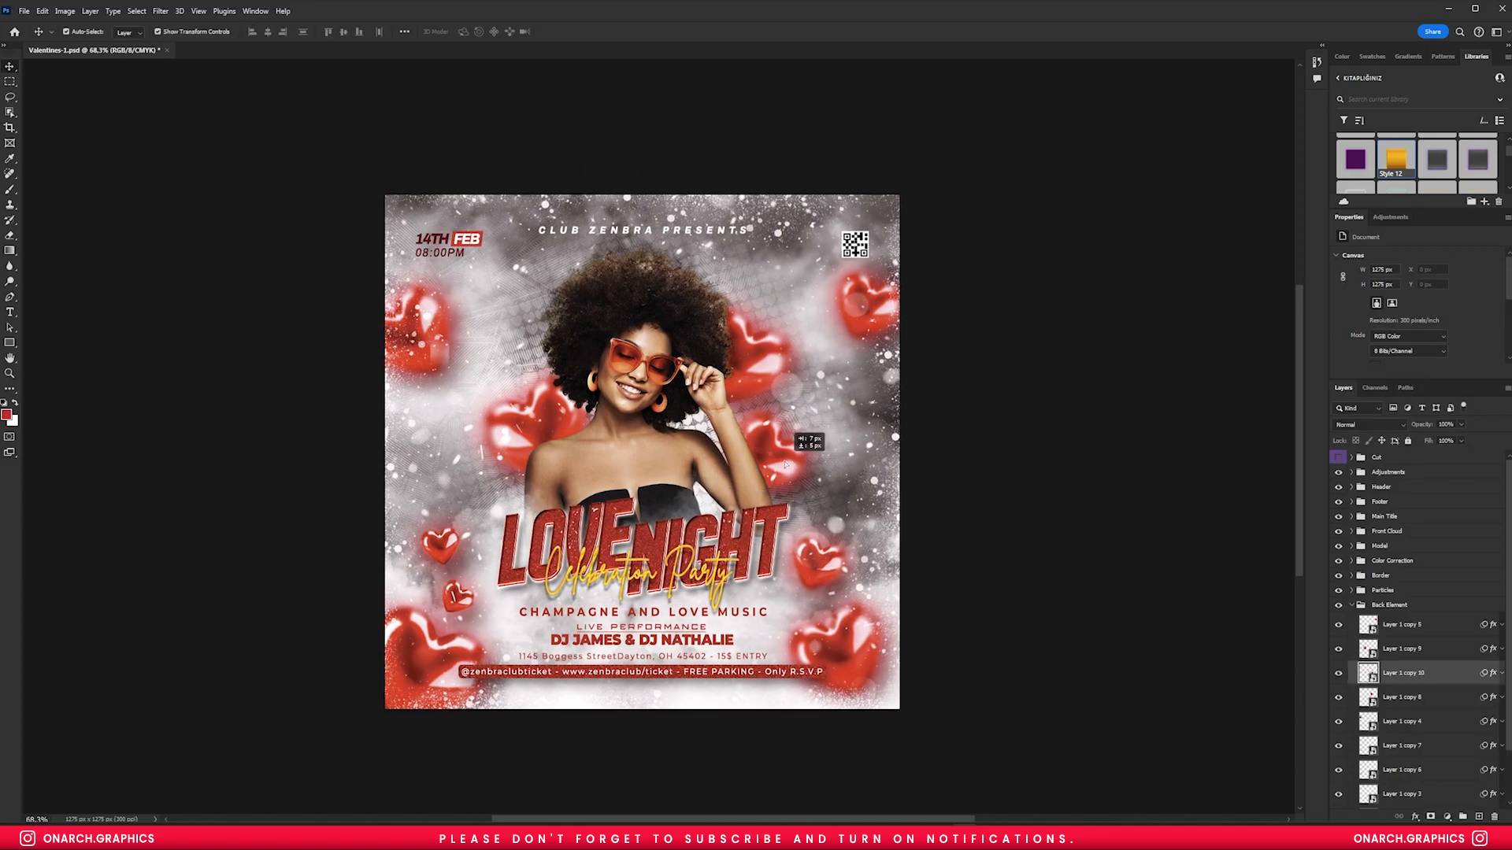
{"action": "left_click_drag", "start_coordinate": [785, 464], "coordinate": [783, 461]}
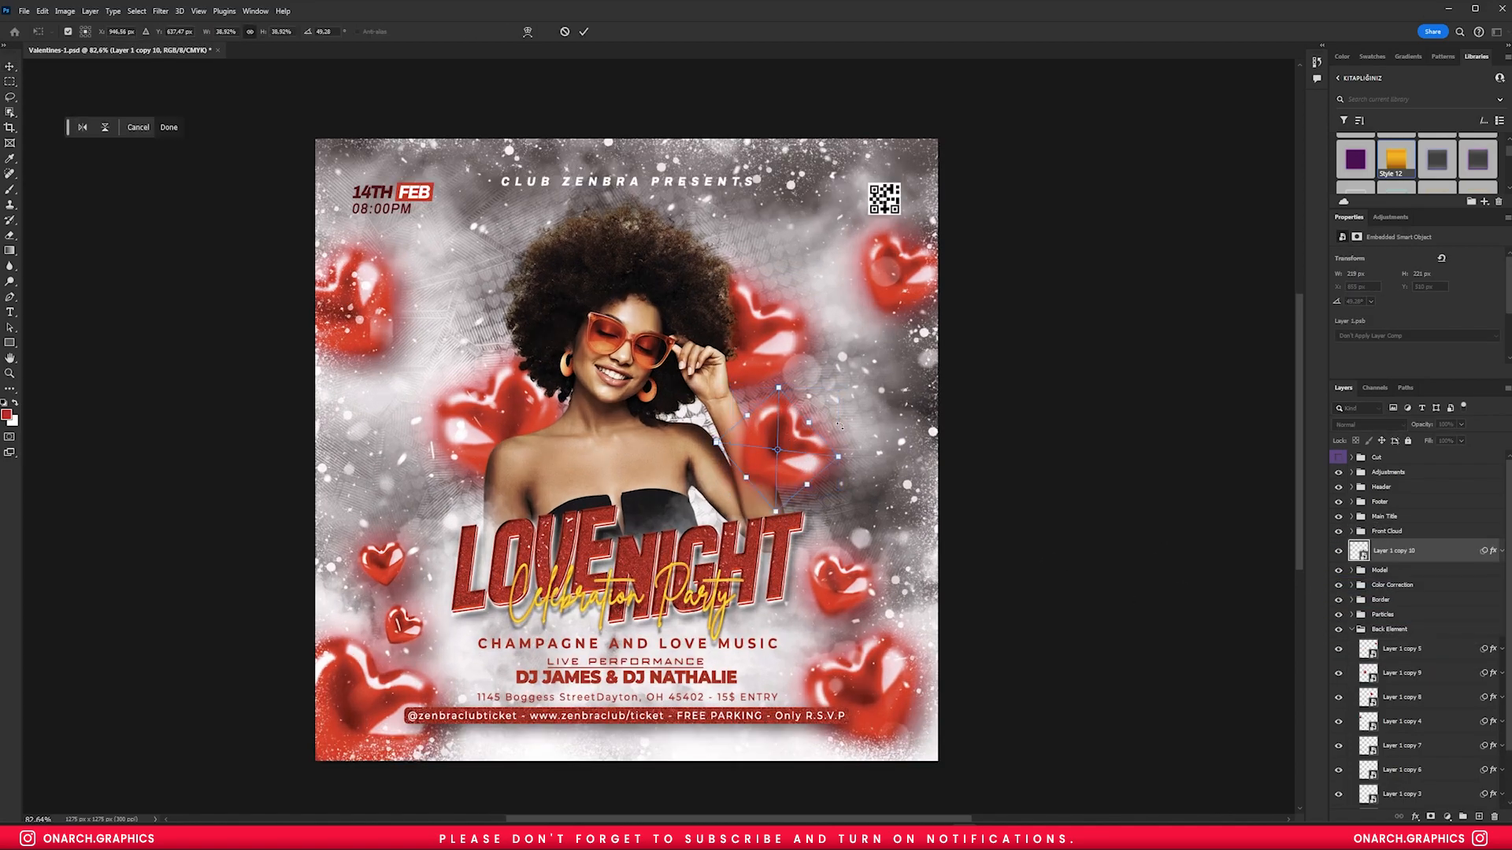
{"action": "key", "text": "ctrl+t"}
{"action": "left_click_drag", "start_coordinate": [853, 382], "coordinate": [821, 359]}
{"action": "left_click_drag", "start_coordinate": [827, 421], "coordinate": [707, 466]}
{"action": "key", "text": "Return"}
{"action": "scroll", "coordinate": [826, 503], "scroll_direction": "down", "scroll_amount": 1}
- Reopen the chest heart's blur smart filter settings and reapply the blur
{"action": "double_click", "coordinate": [1449, 463]}
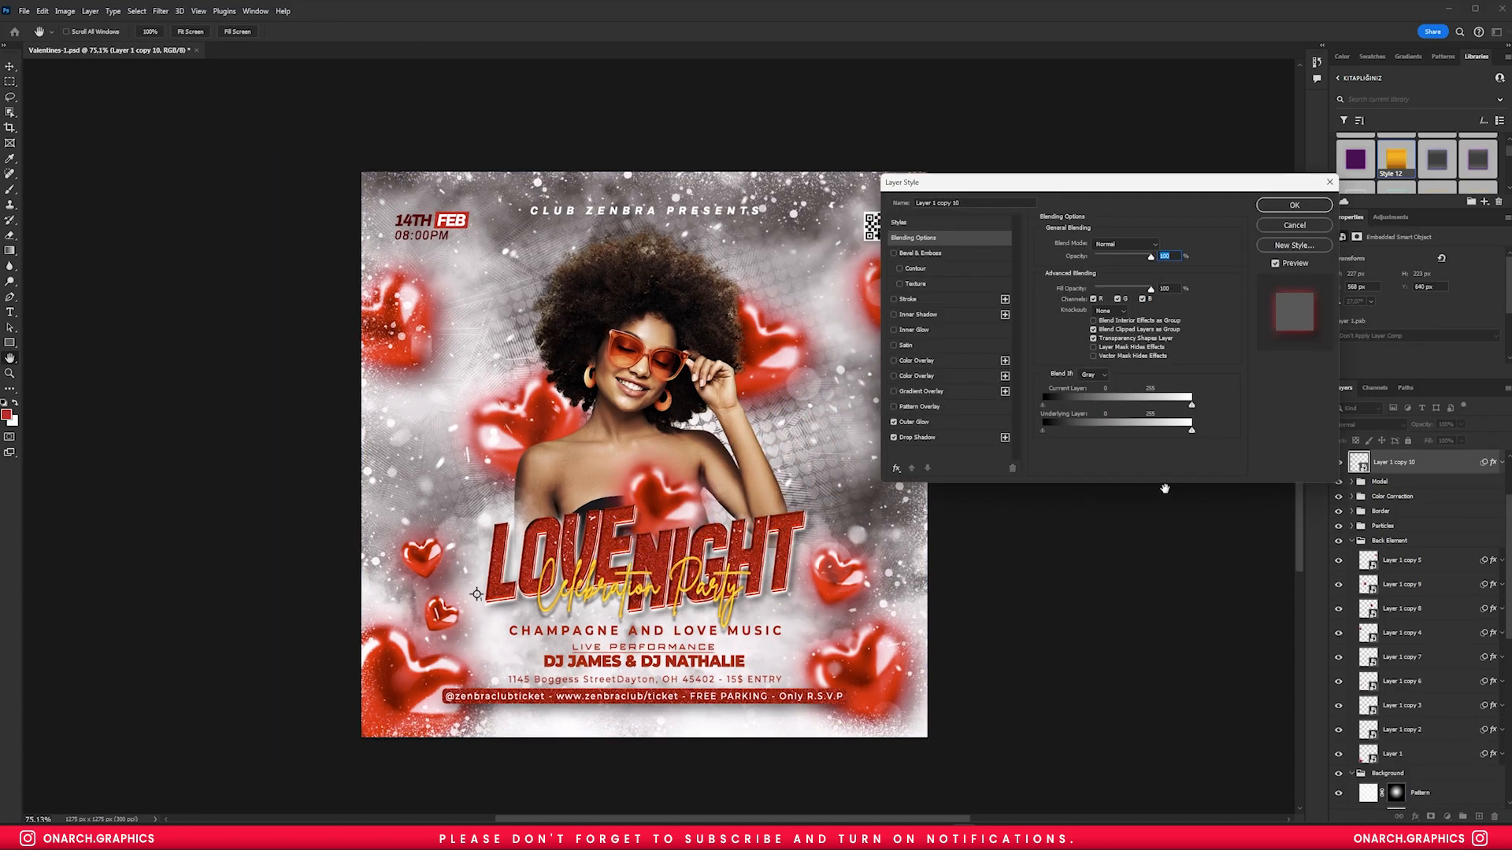
{"action": "key", "text": "Escape"}
{"action": "scroll", "coordinate": [740, 497], "scroll_direction": "up", "scroll_amount": 3}
{"action": "scroll", "coordinate": [741, 497], "scroll_direction": "down", "scroll_amount": 1}
{"action": "left_click", "coordinate": [1500, 462]}
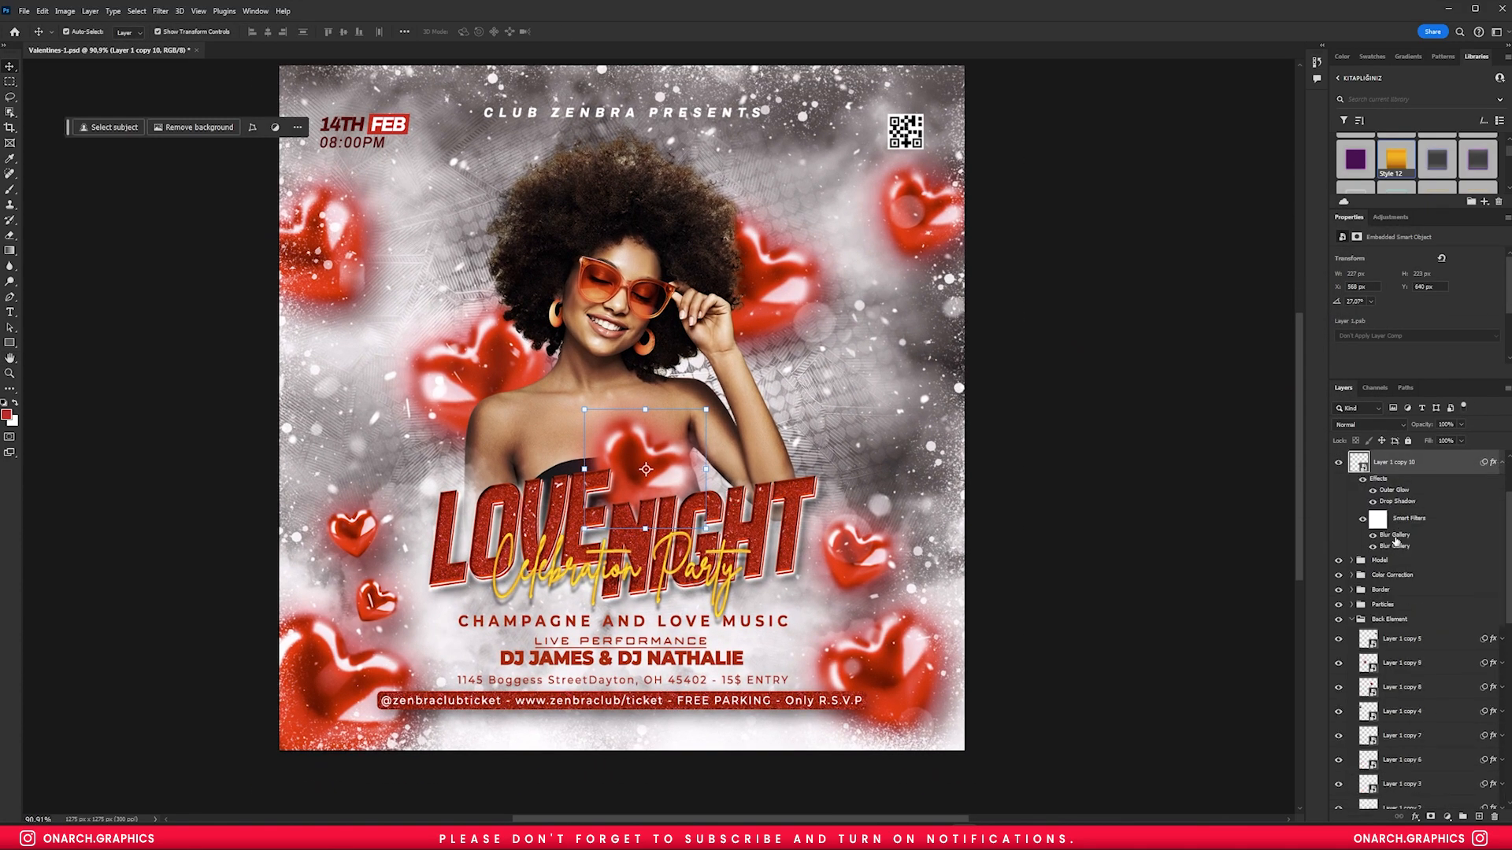
{"action": "double_click", "coordinate": [1395, 539]}
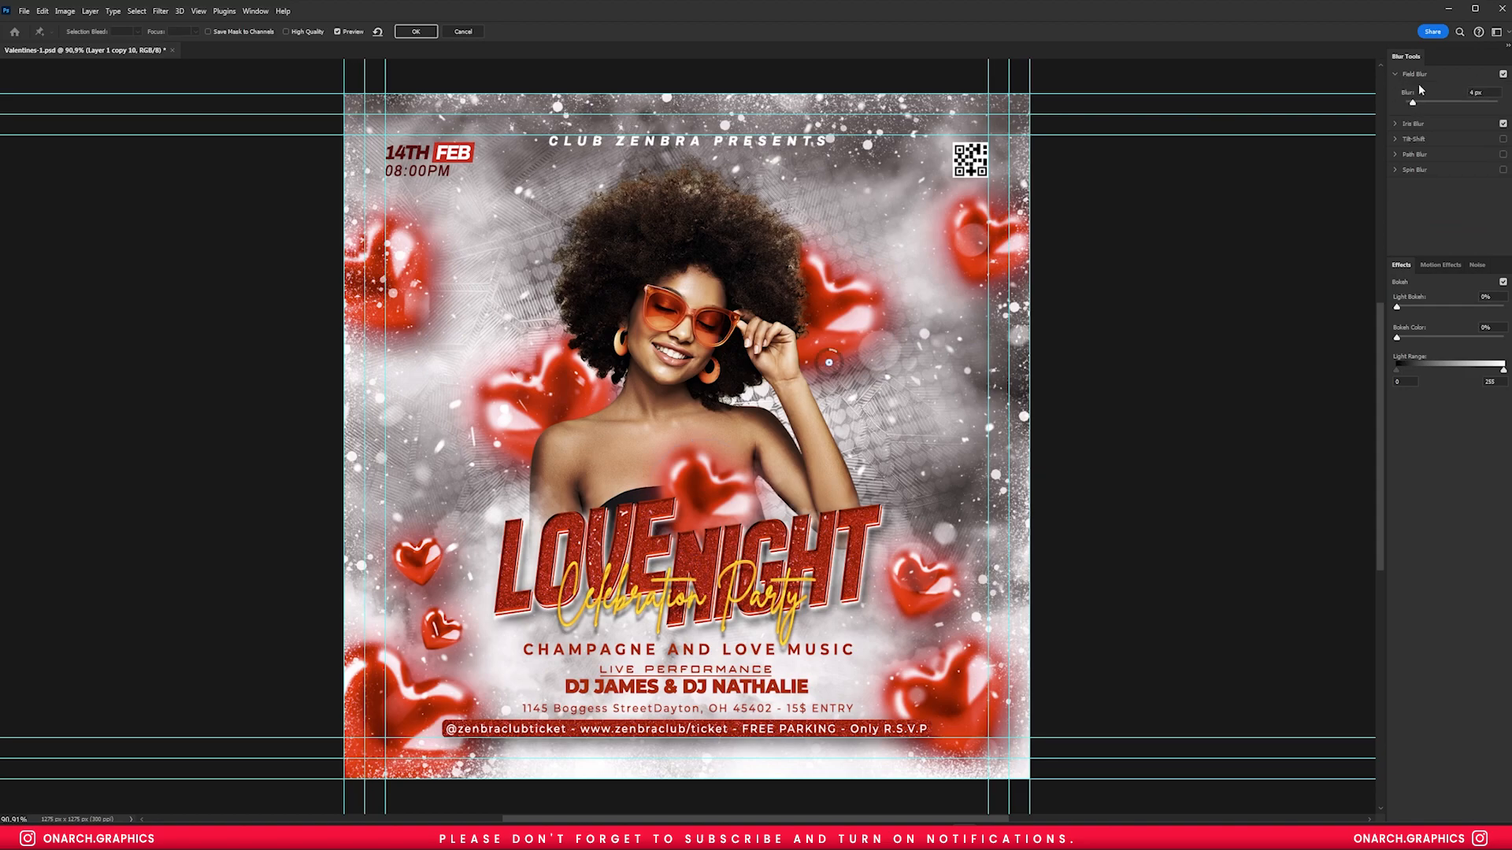
{"action": "scroll", "coordinate": [679, 496], "scroll_direction": "up", "scroll_amount": 5}
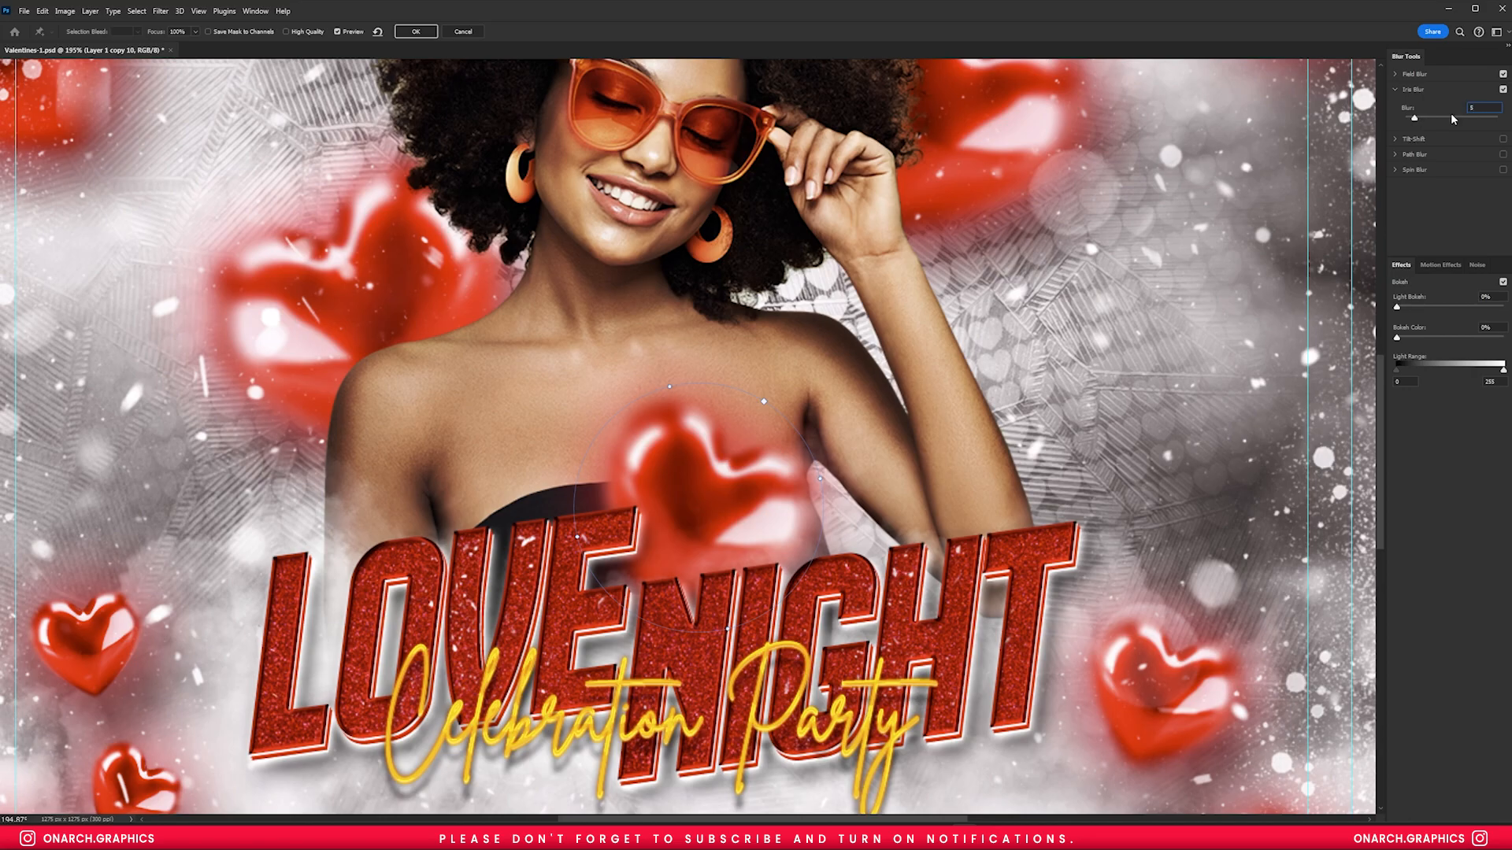
{"action": "key", "text": "Return"}
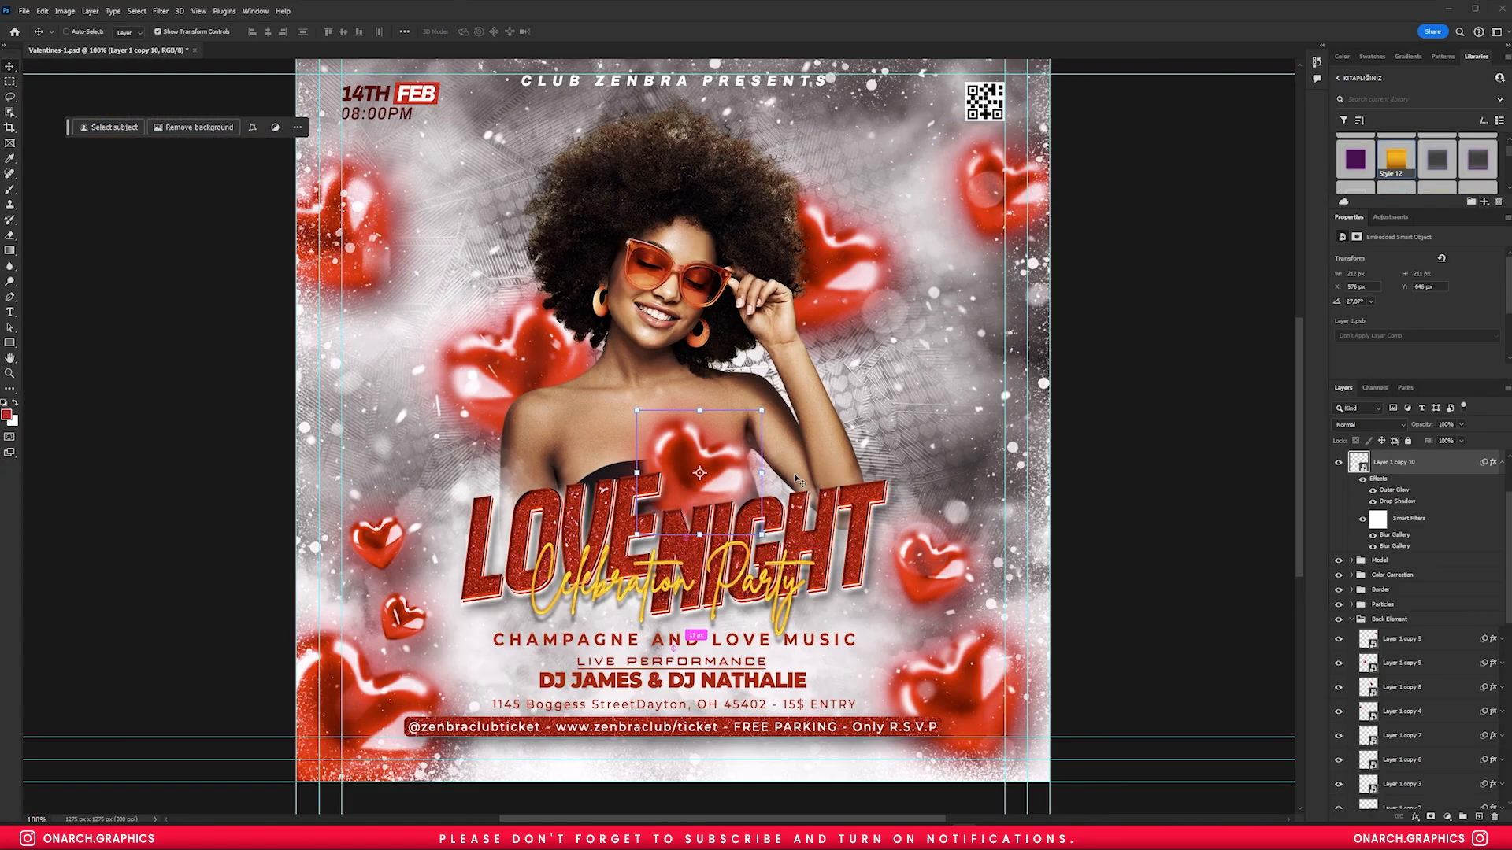
{"action": "left_click", "coordinate": [1500, 462]}
{"action": "scroll", "coordinate": [517, 554], "scroll_direction": "down", "scroll_amount": 3}
{"action": "scroll", "coordinate": [590, 682], "scroll_direction": "up", "scroll_amount": 2}
- Reposition the heart on the woman's chest and switch its blur filter to Iris Blur
{"action": "left_click_drag", "start_coordinate": [618, 464], "coordinate": [752, 428]}
{"action": "key", "text": "ctrl+t"}
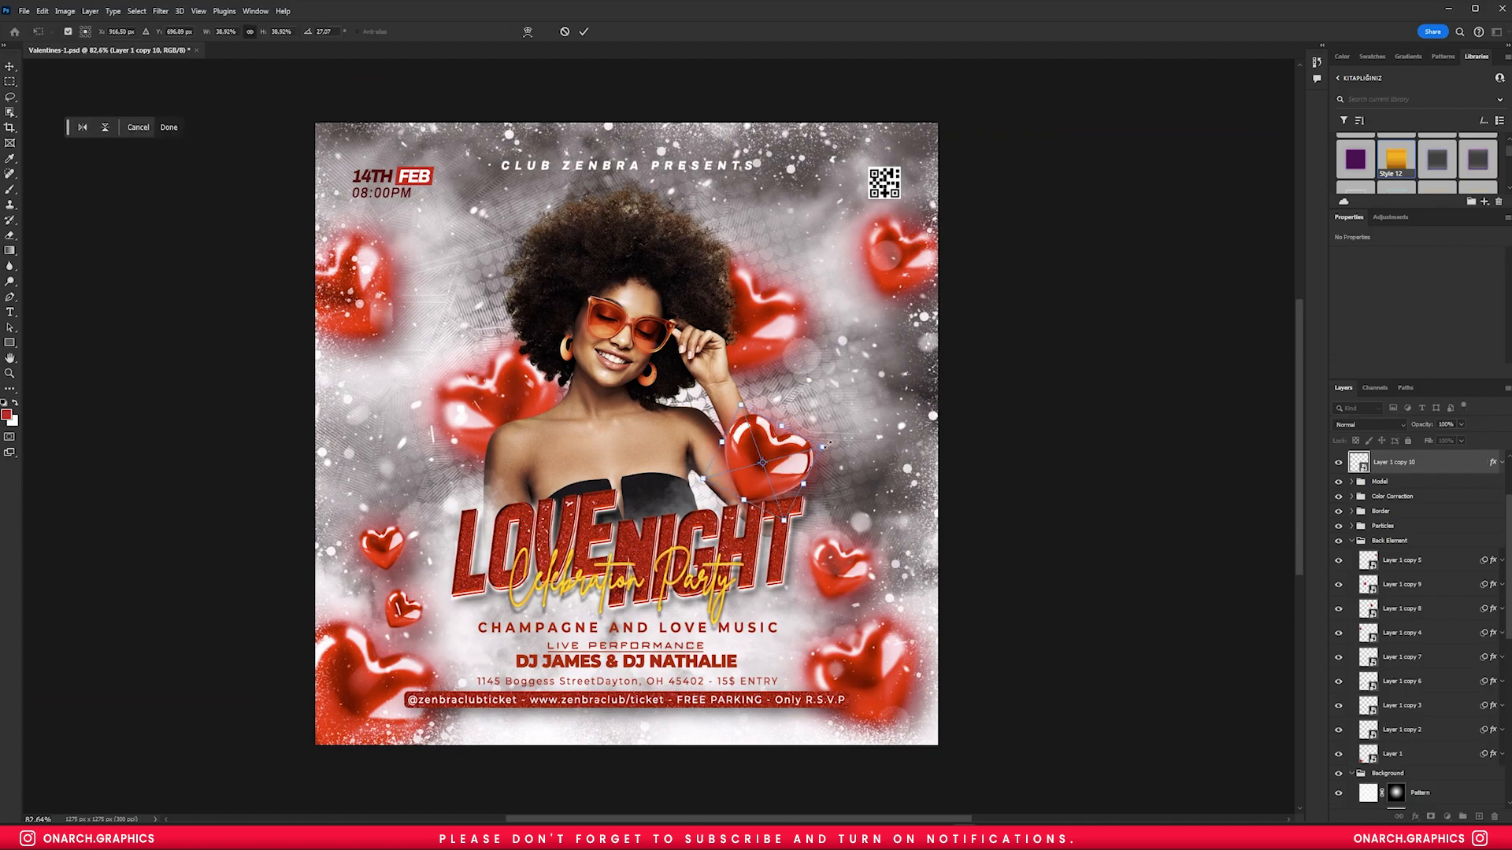
{"action": "left_click_drag", "start_coordinate": [767, 457], "coordinate": [652, 491]}
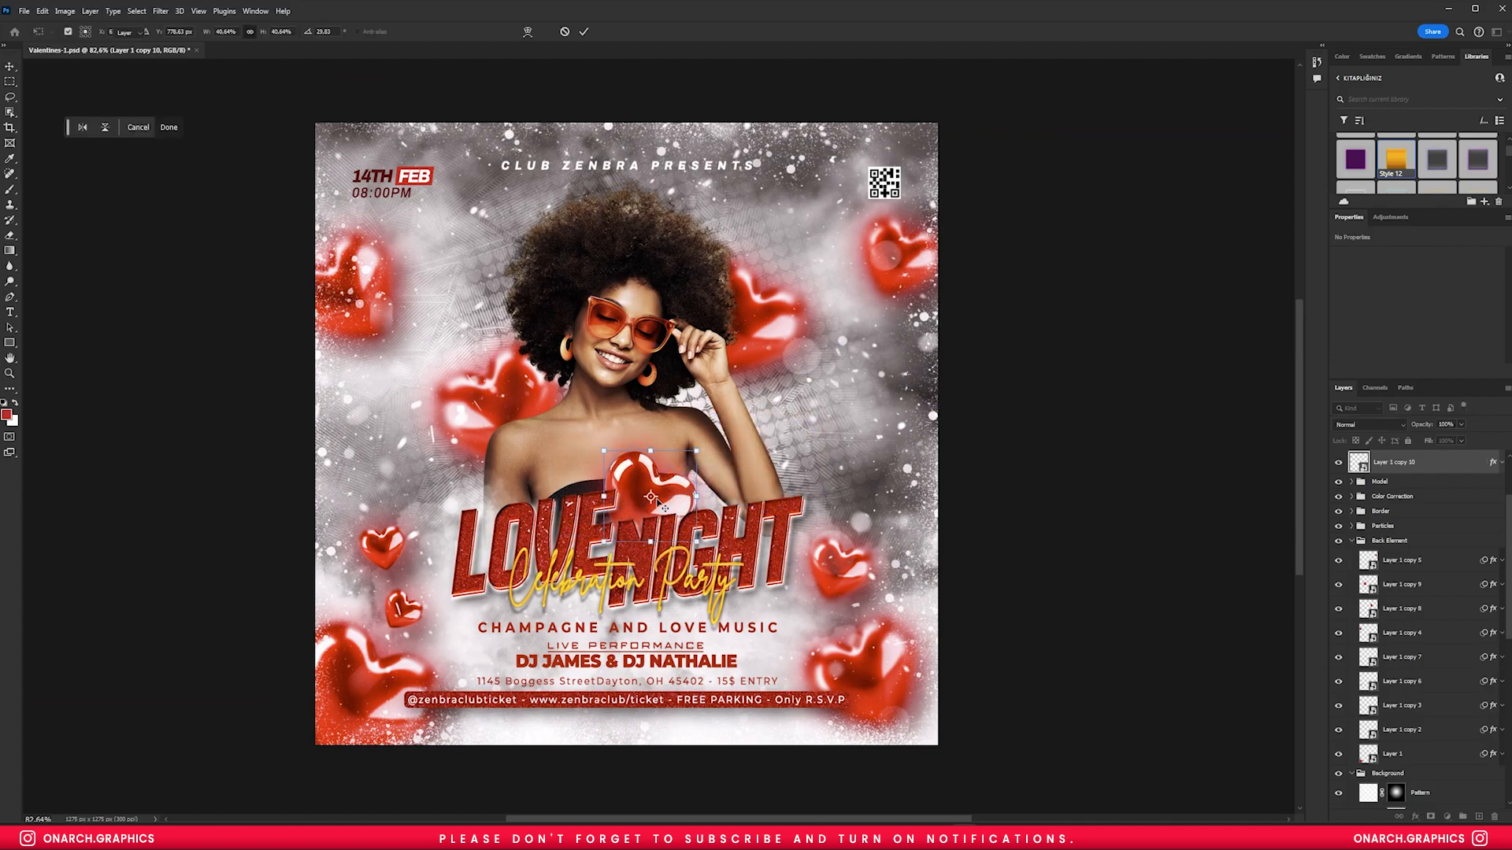
{"action": "key", "text": "Return"}
{"action": "left_click", "coordinate": [1502, 464]}
{"action": "double_click", "coordinate": [1374, 543]}
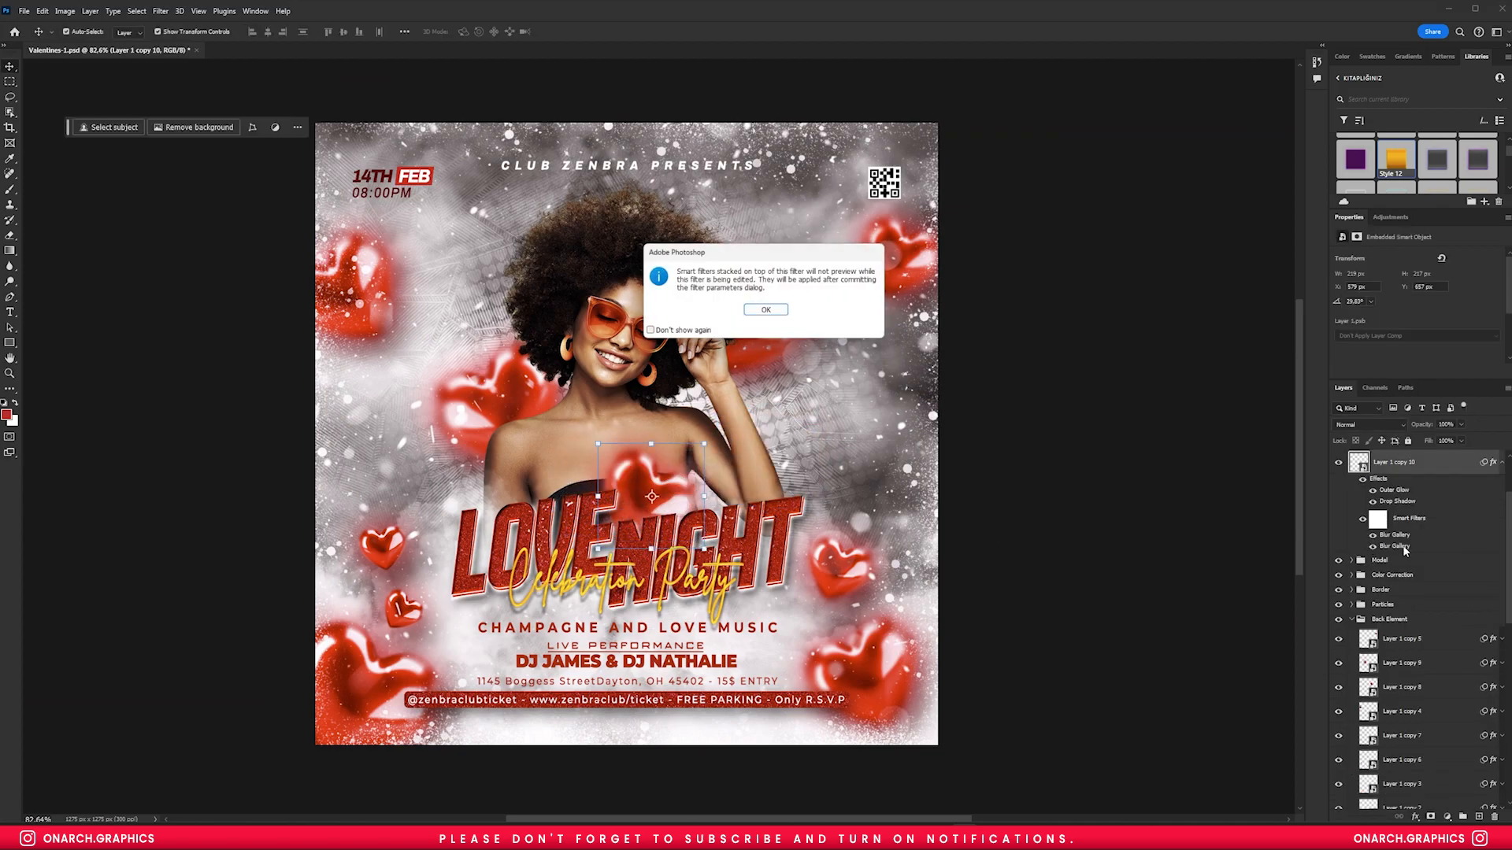
{"action": "key", "text": "Return"}
{"action": "left_click", "coordinate": [1394, 123]}
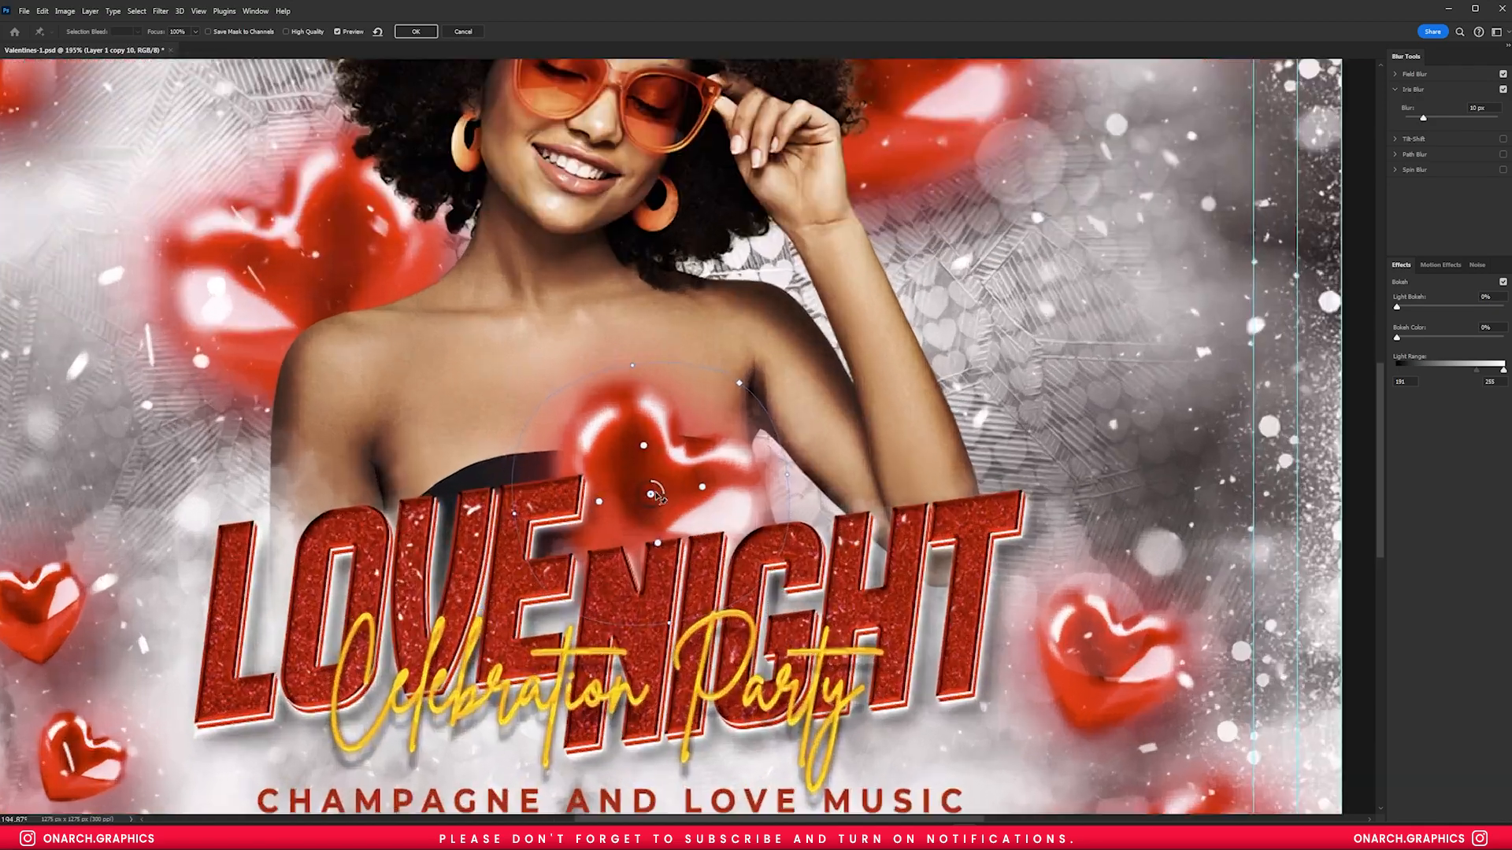
{"action": "key", "text": "Return"}
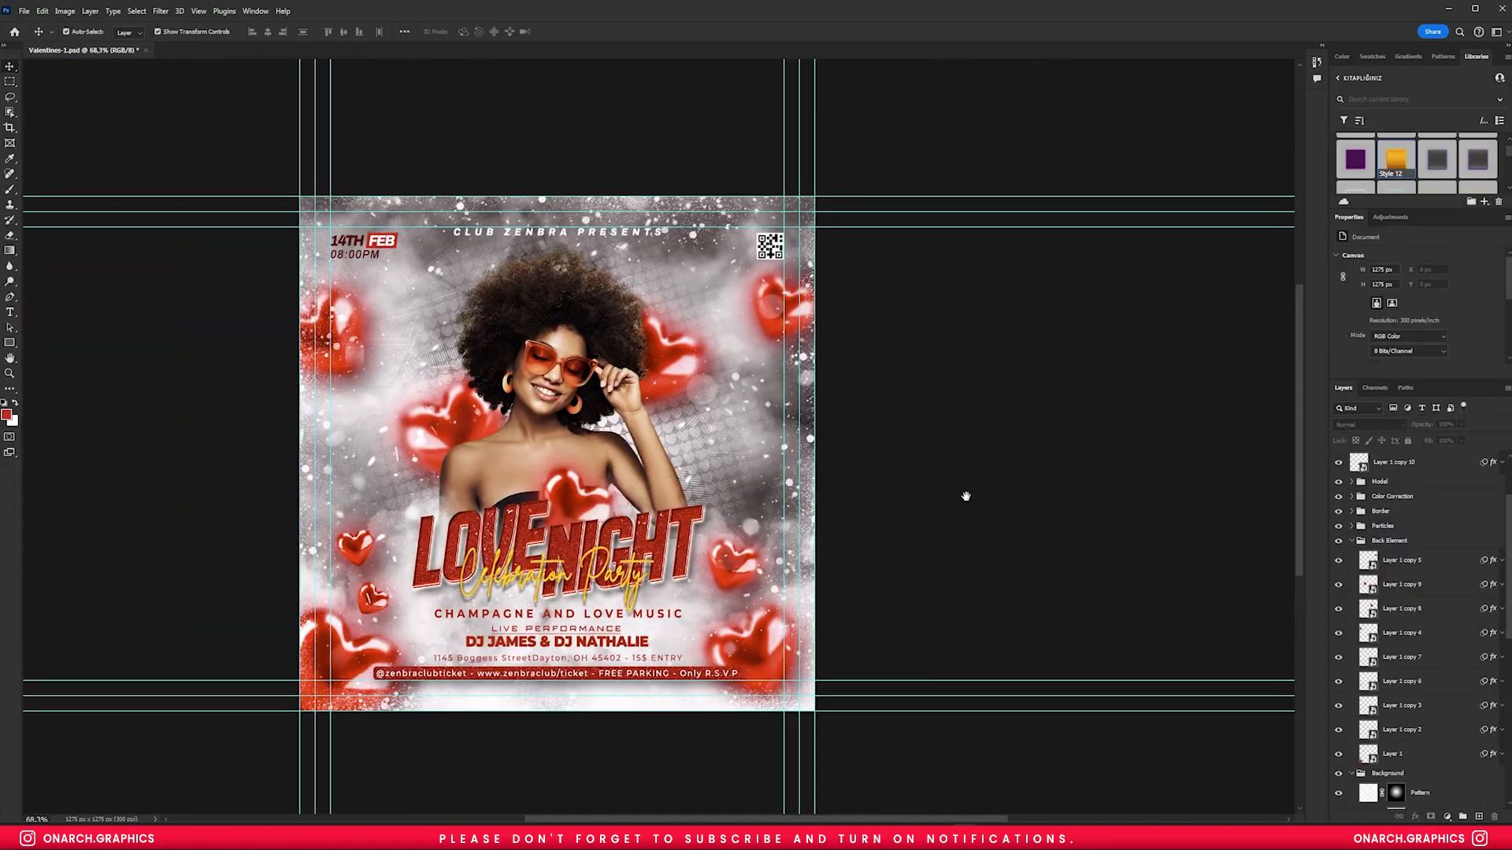
- Move the chest heart layer up the stack to just under Adjustments
{"action": "left_click_drag", "start_coordinate": [966, 496], "coordinate": [1057, 483]}
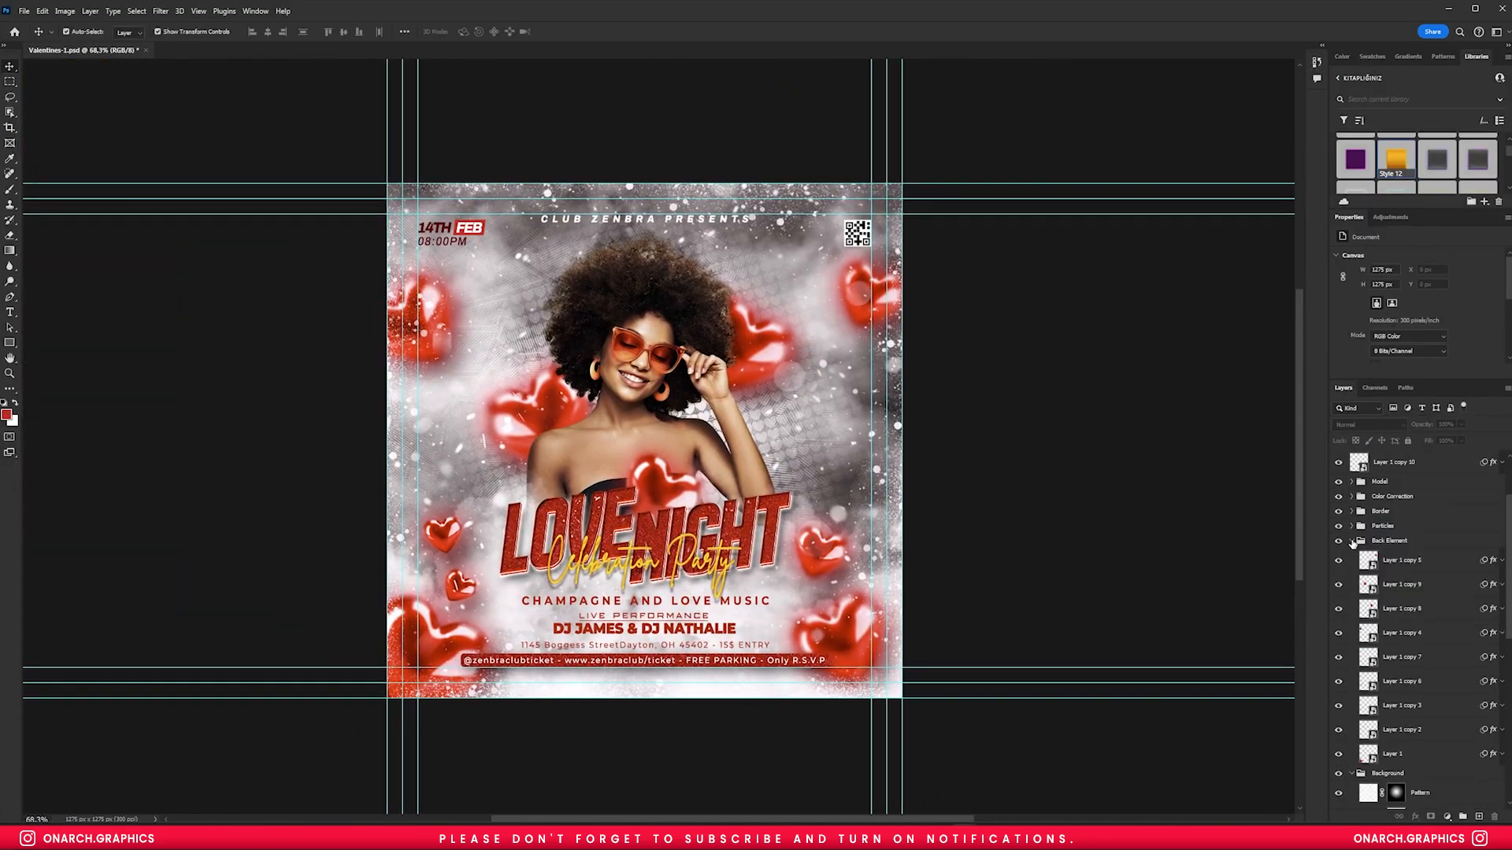
{"action": "left_click", "coordinate": [1351, 542]}
{"action": "left_click_drag", "start_coordinate": [1383, 551], "coordinate": [1384, 480]}
{"action": "left_click_drag", "start_coordinate": [690, 506], "coordinate": [800, 482]}
- Rearrange background hearts, carrying one to the top right with a slight resize and rotation
{"action": "left_click_drag", "start_coordinate": [532, 418], "coordinate": [532, 405]}
{"action": "left_click_drag", "start_coordinate": [776, 363], "coordinate": [767, 340]}
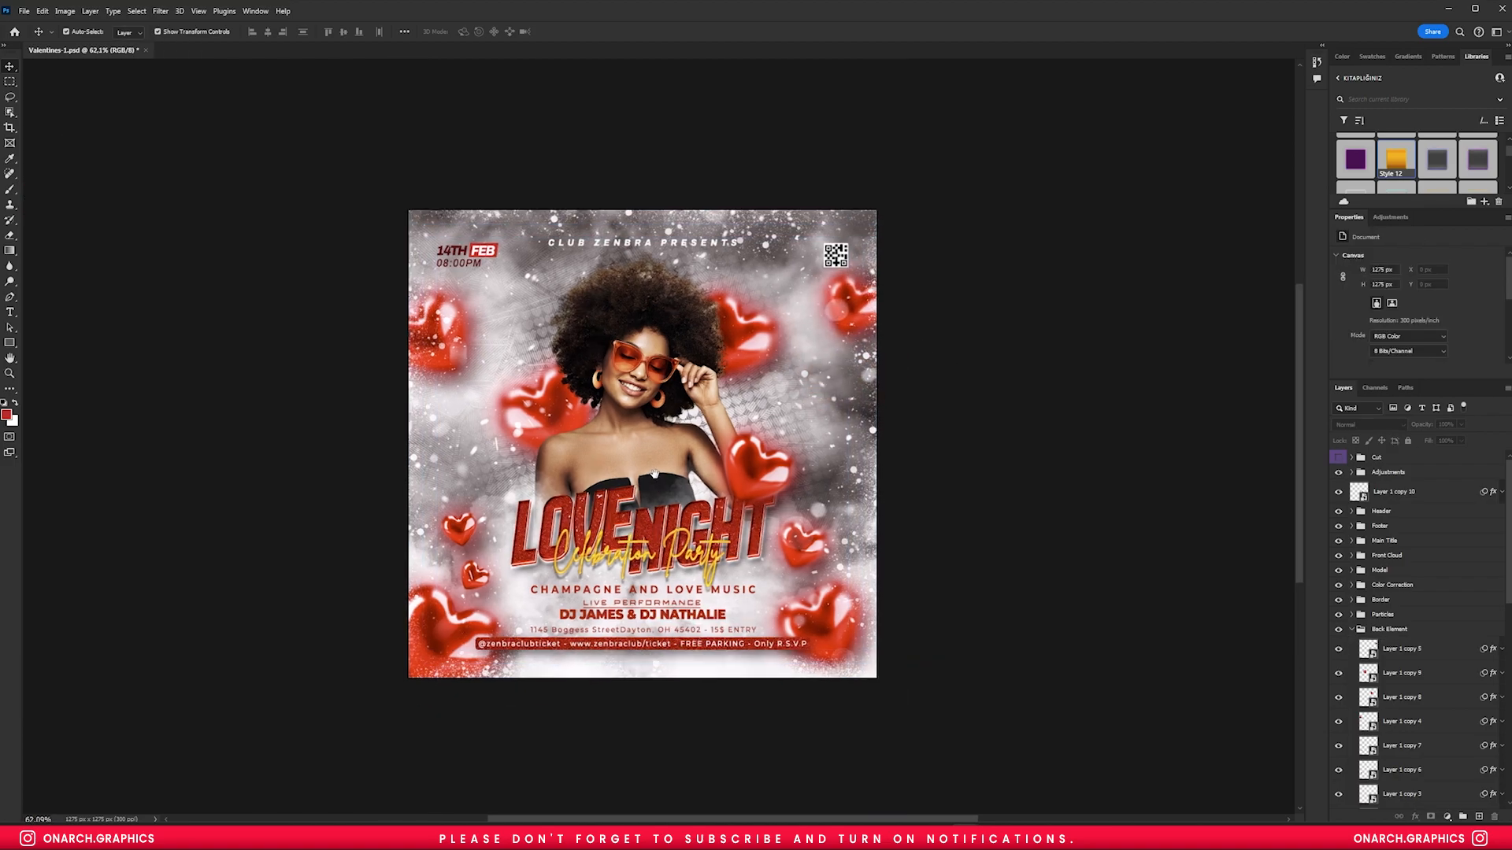
{"action": "left_click_drag", "start_coordinate": [841, 334], "coordinate": [845, 307]}
{"action": "left_click", "coordinate": [803, 421]}
{"action": "key", "text": "ctrl+t"}
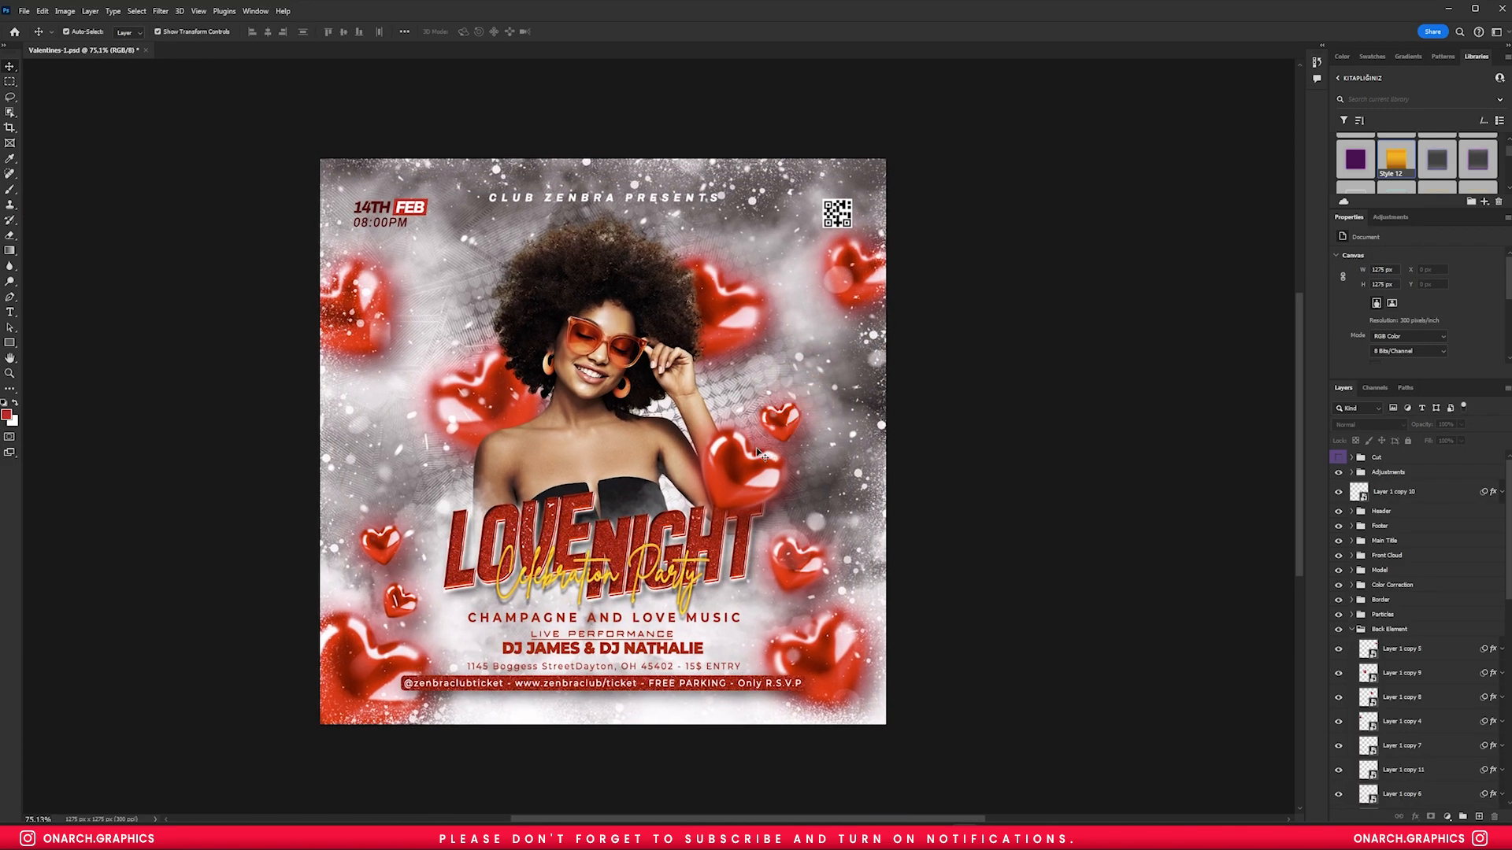
{"action": "left_click_drag", "start_coordinate": [752, 481], "coordinate": [768, 475]}
{"action": "left_click_drag", "start_coordinate": [797, 587], "coordinate": [904, 292]}
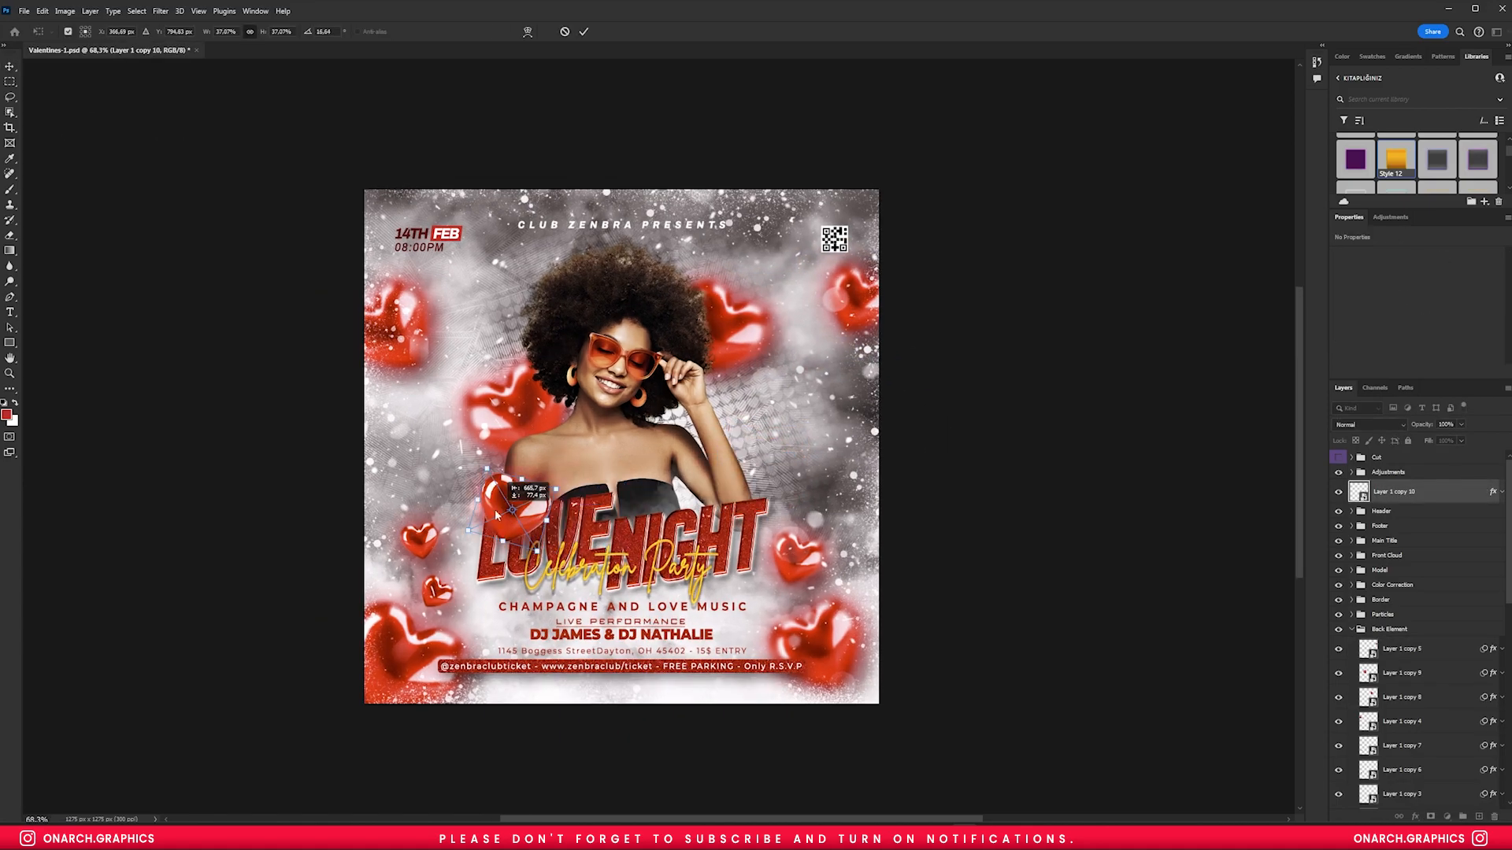
{"action": "left_click_drag", "start_coordinate": [904, 513], "coordinate": [996, 511]}
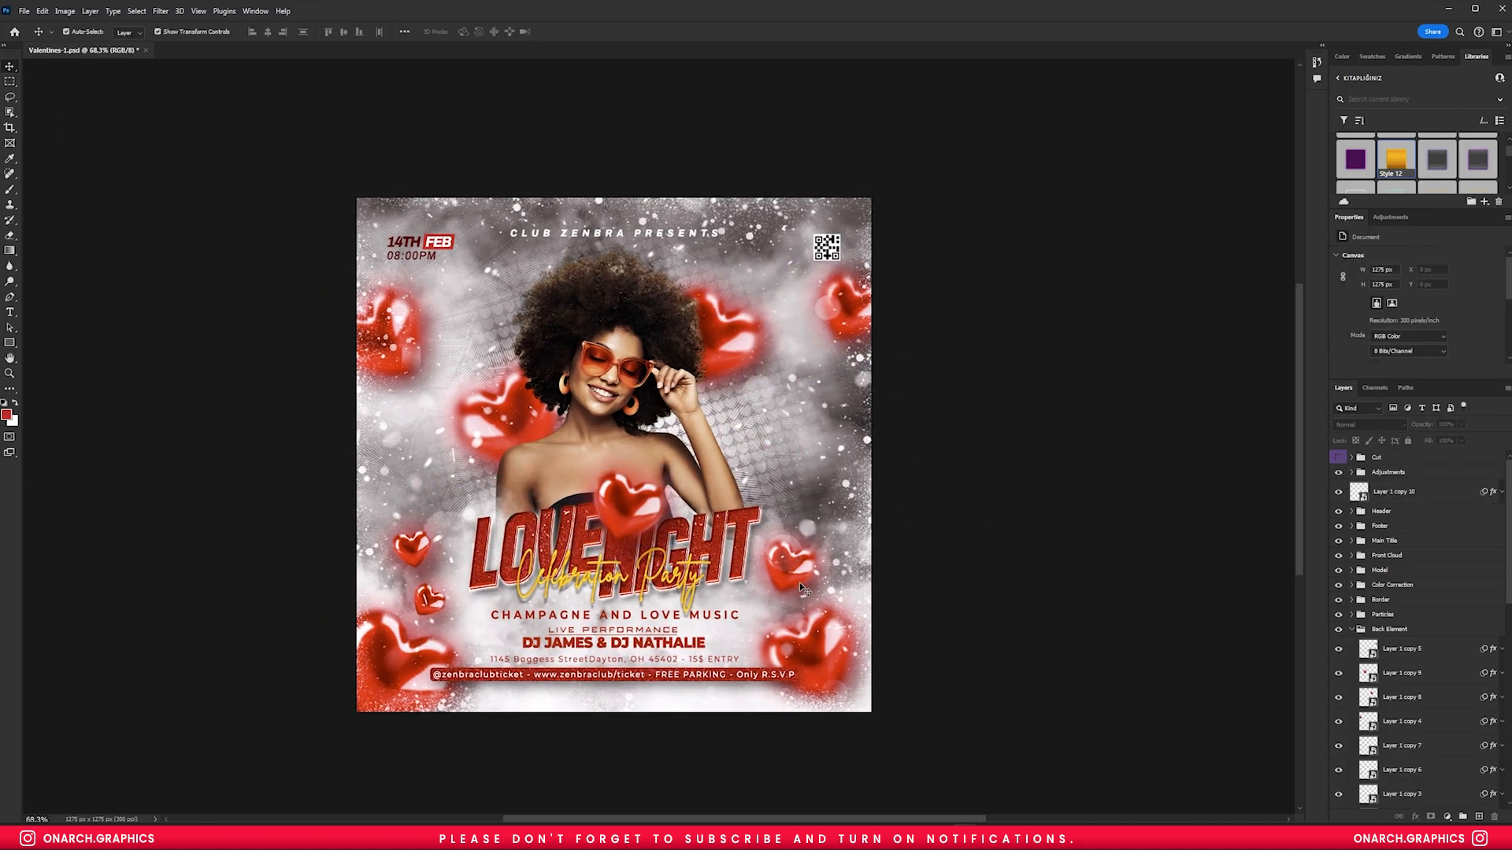
- Nudge a heart beside the title and group the chest heart as Front Element
{"action": "left_click_drag", "start_coordinate": [800, 583], "coordinate": [772, 587]}
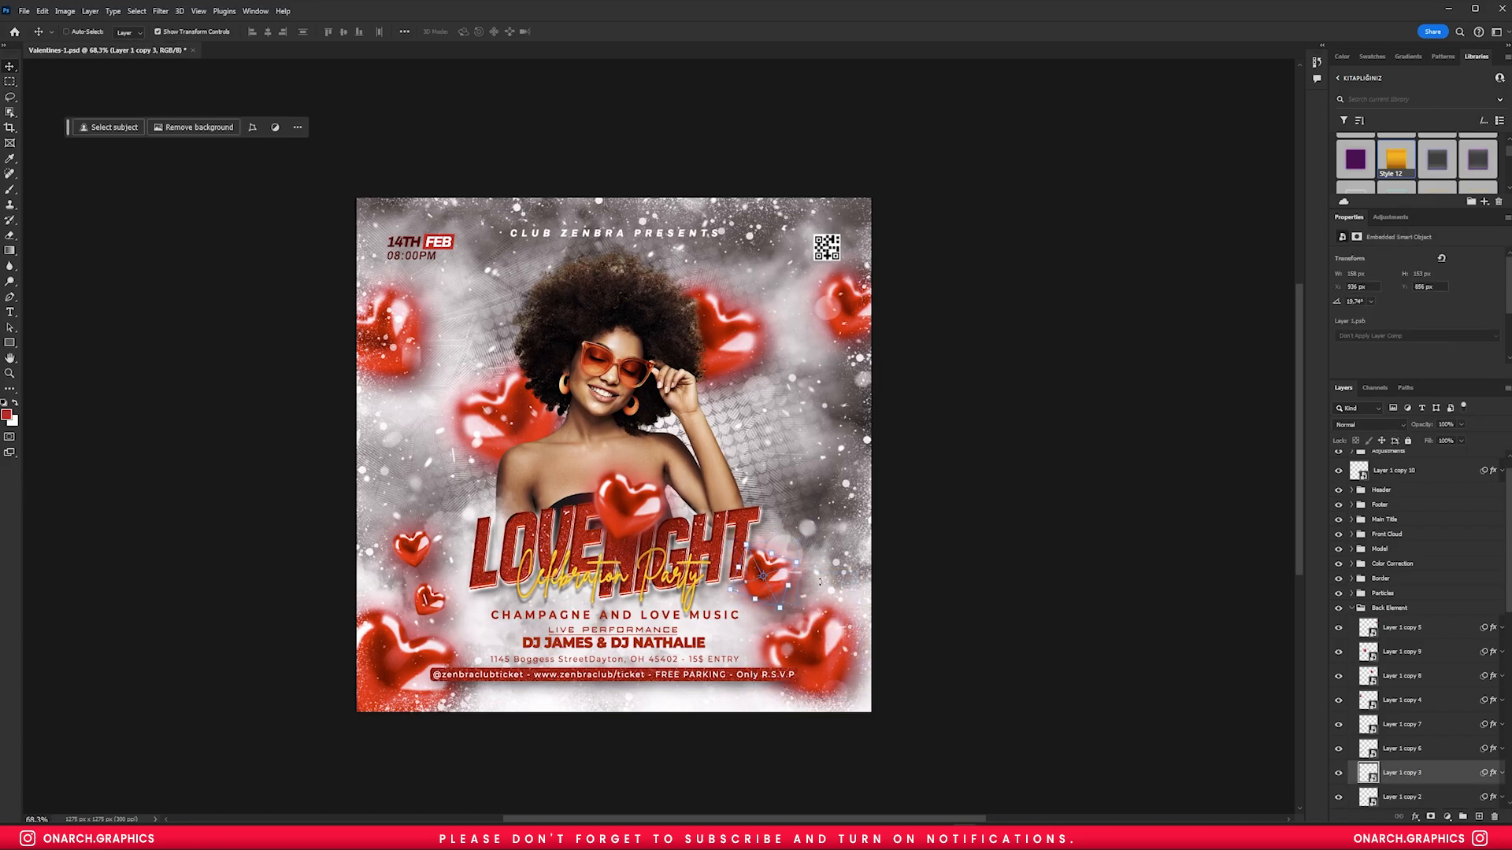
{"action": "scroll", "coordinate": [780, 599], "scroll_direction": "down", "scroll_amount": 1}
{"action": "scroll", "coordinate": [1395, 593], "scroll_direction": "up", "scroll_amount": 1}
{"action": "left_click", "coordinate": [1401, 494]}
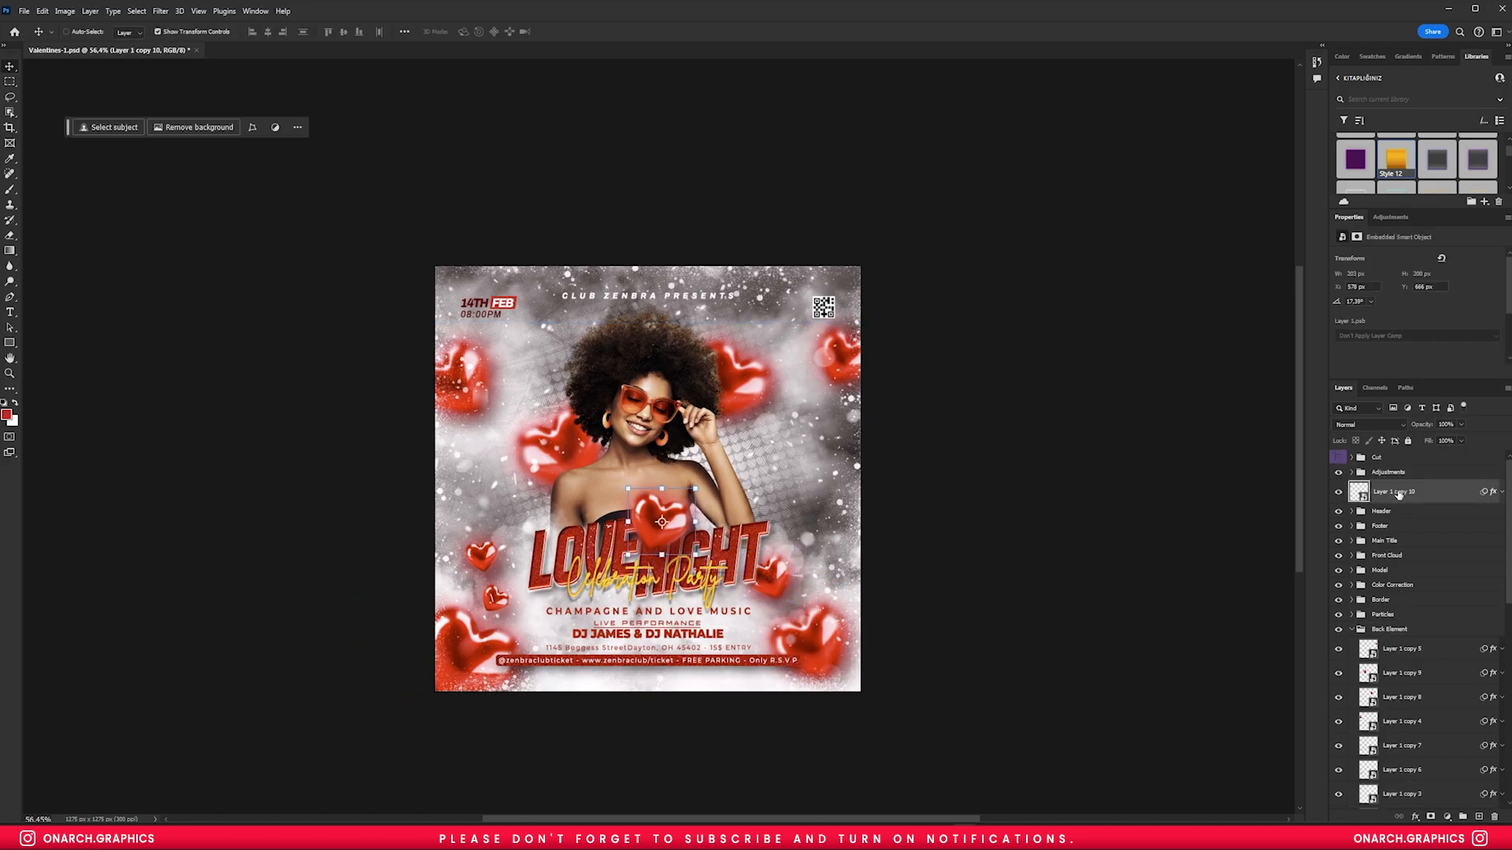
{"action": "key", "text": "ctrl+g"}
{"action": "left_click", "coordinate": [1351, 489], "text": "ctrl"}
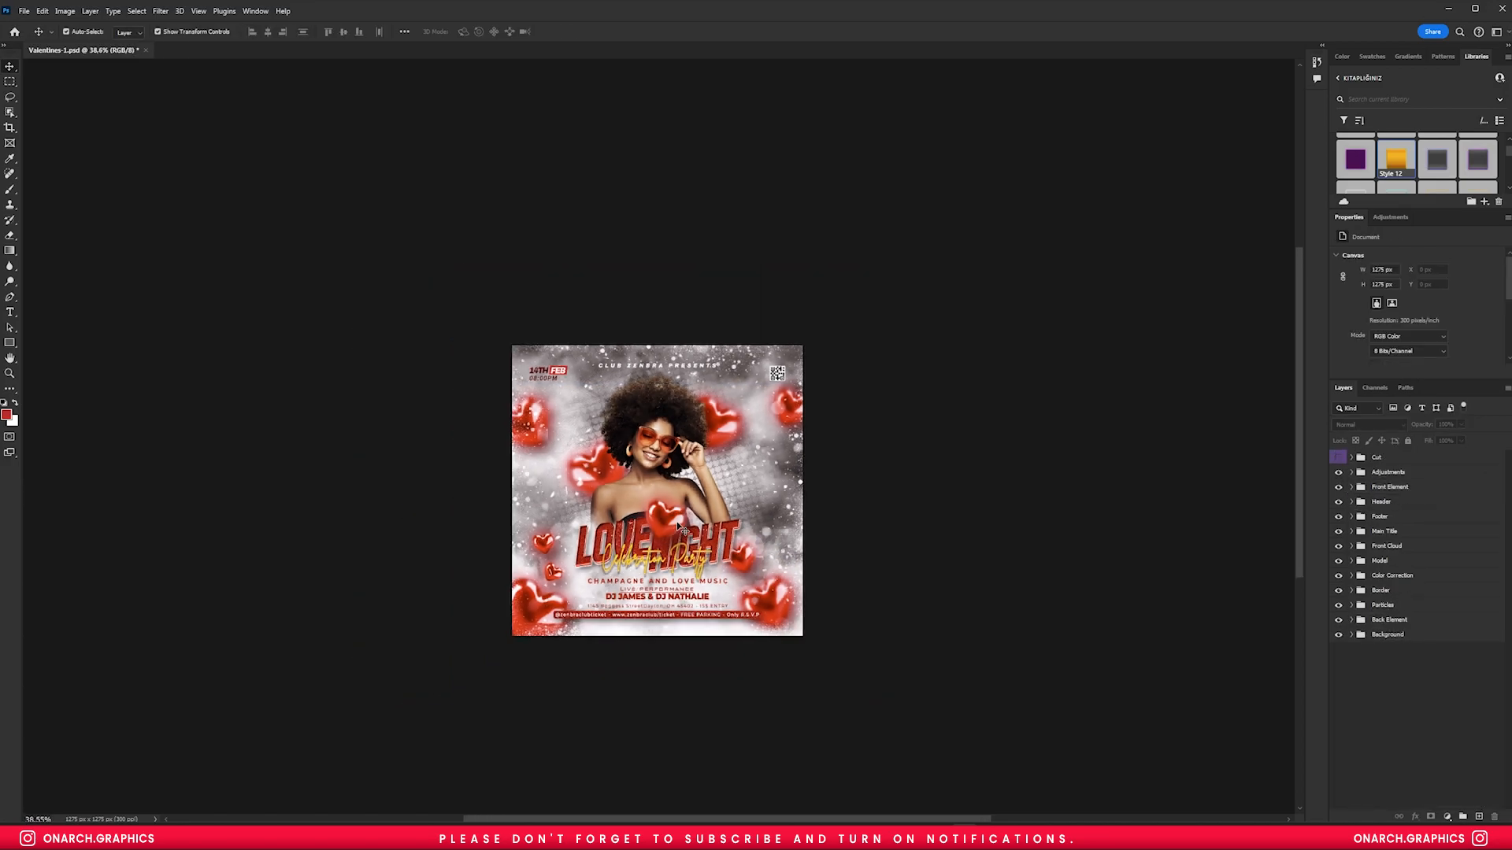
- Paint a white haze over the hearts with a 209 px soft round brush at 15% opacity and flow
{"action": "key", "text": "b"}
{"action": "right_click", "coordinate": [677, 173]}
{"action": "scroll", "coordinate": [690, 338], "scroll_direction": "up", "scroll_amount": 3}
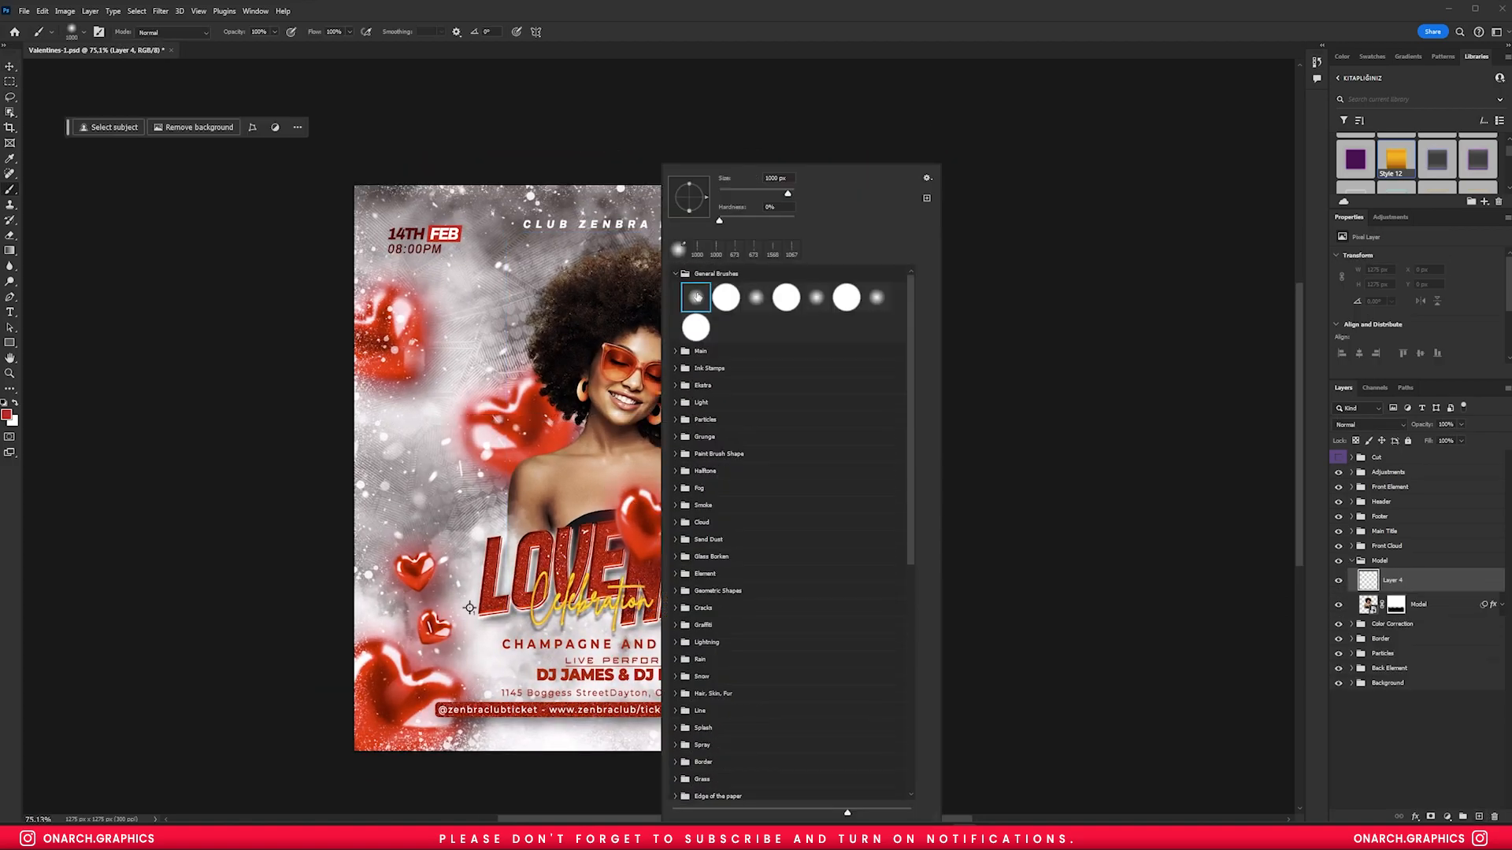
{"action": "double_click", "coordinate": [695, 297]}
{"action": "key", "text": "1"}
{"action": "key", "text": "5"}
{"action": "key", "text": "shift+1"}
{"action": "key", "text": "shift+5"}
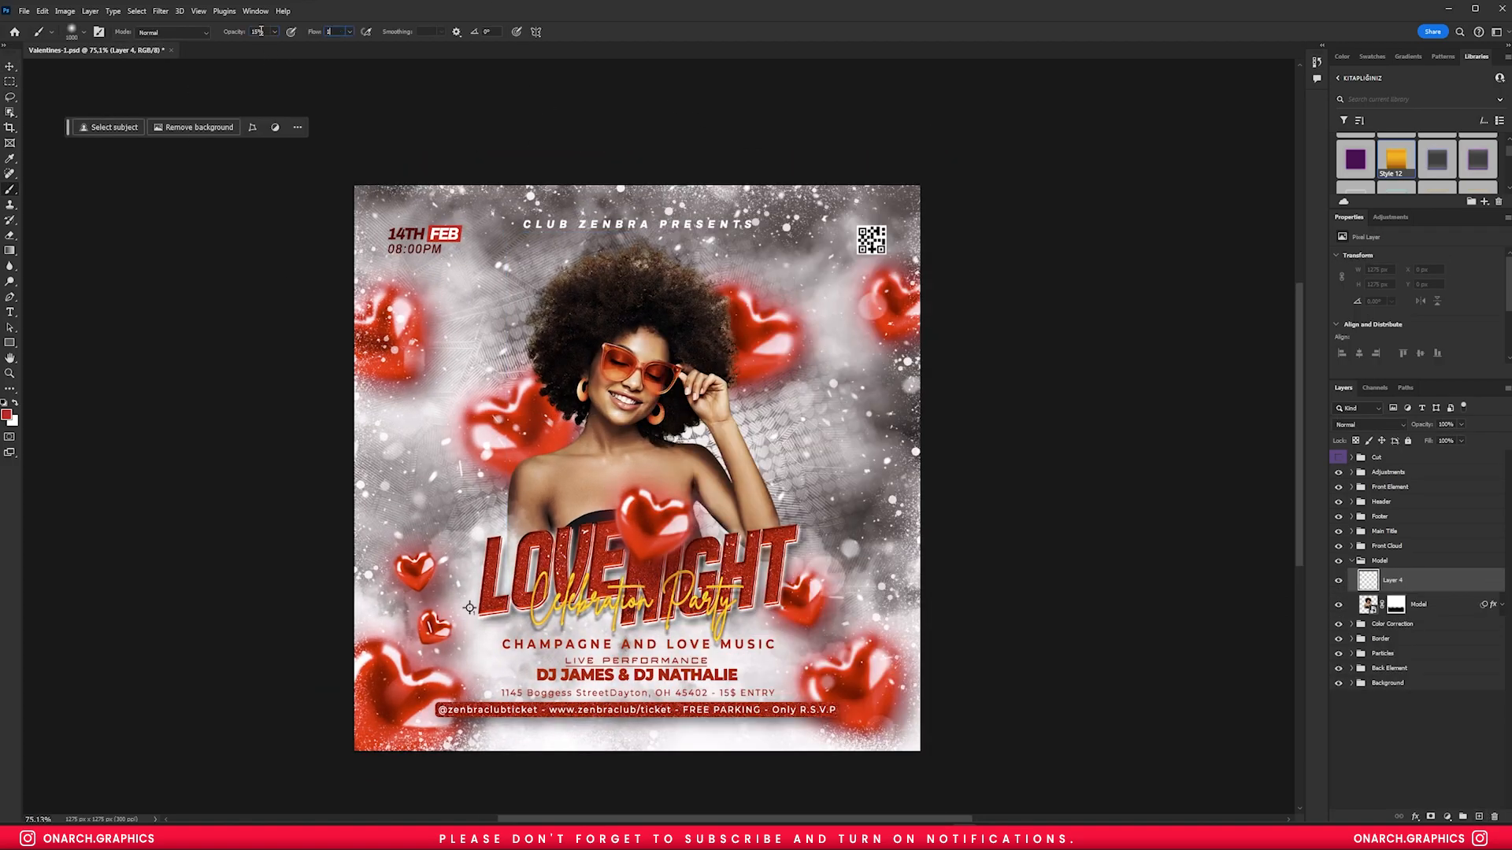
{"action": "key", "text": "x"}
{"action": "left_click_drag", "start_coordinate": [617, 514], "coordinate": [426, 514]}
{"action": "left_click_drag", "start_coordinate": [551, 516], "coordinate": [768, 516]}
- Apply the Outer Glow and Drop Shadow to the chest heart and fit the flyer in view
{"action": "key", "text": "v"}
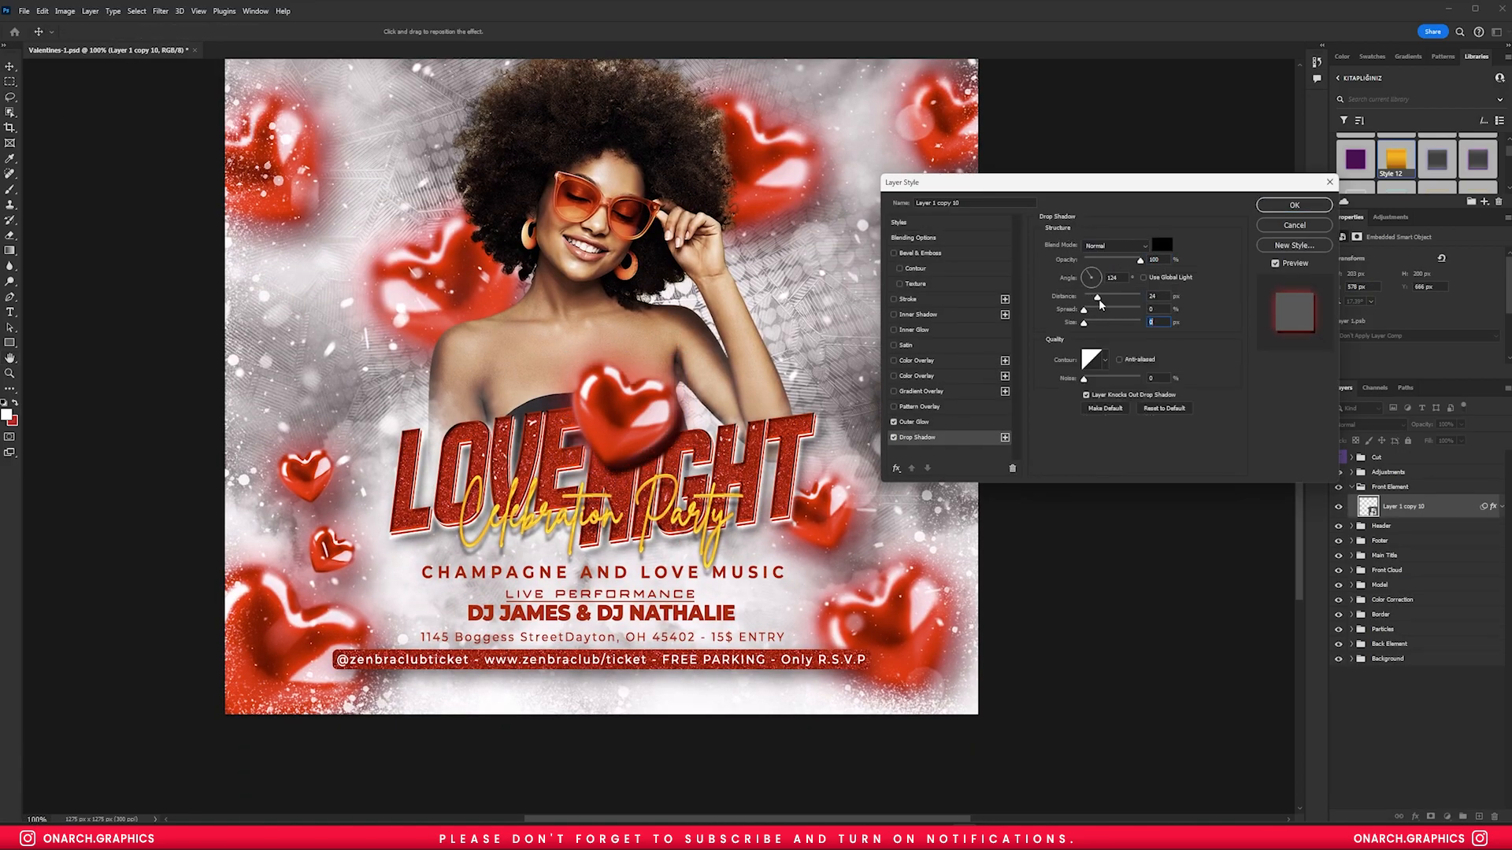
{"action": "key", "text": "Return"}
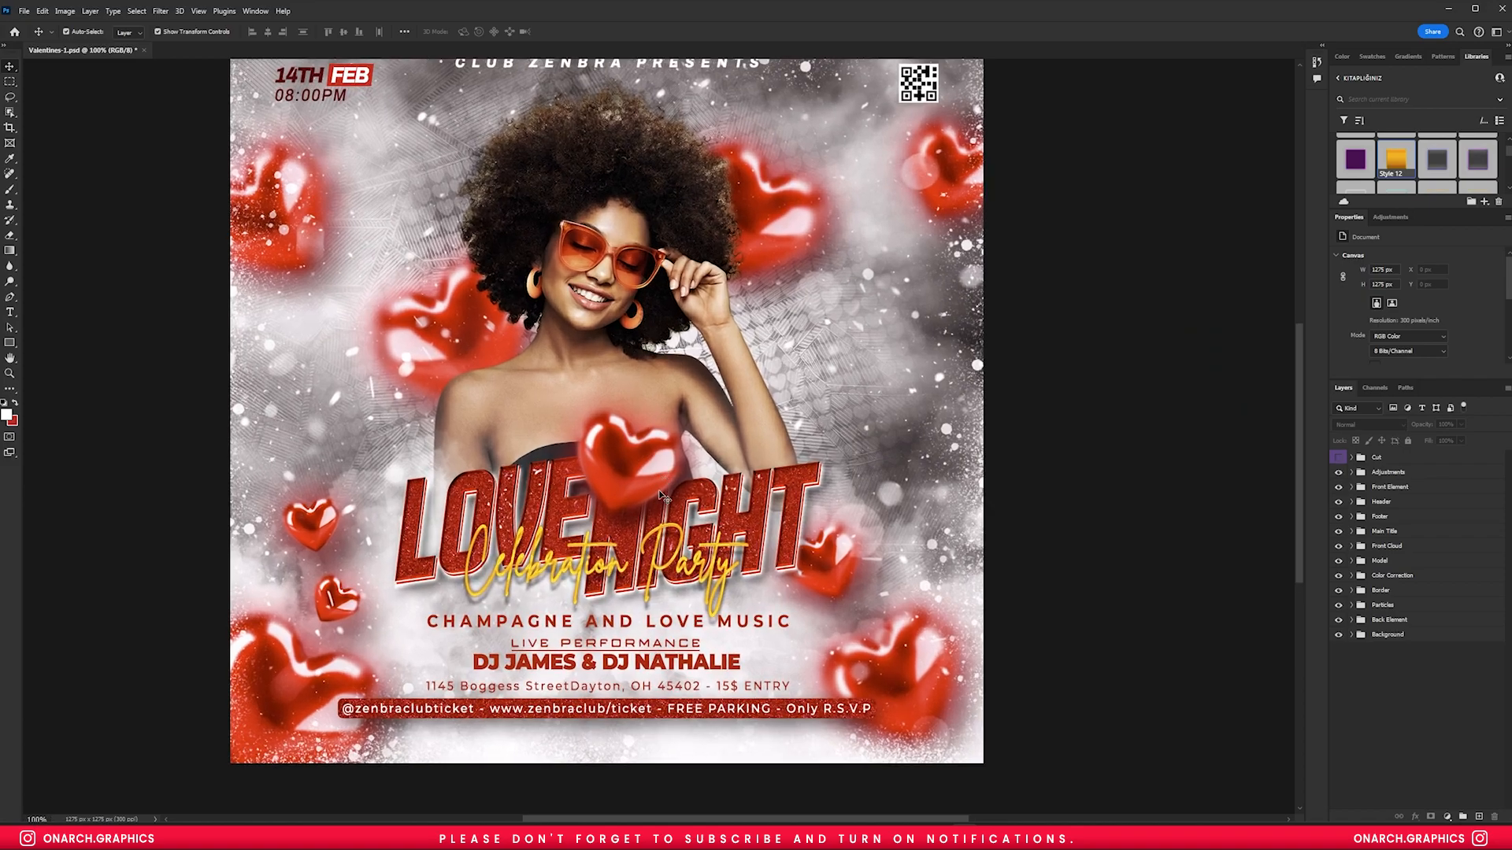
{"action": "key", "text": "ctrl+0"}
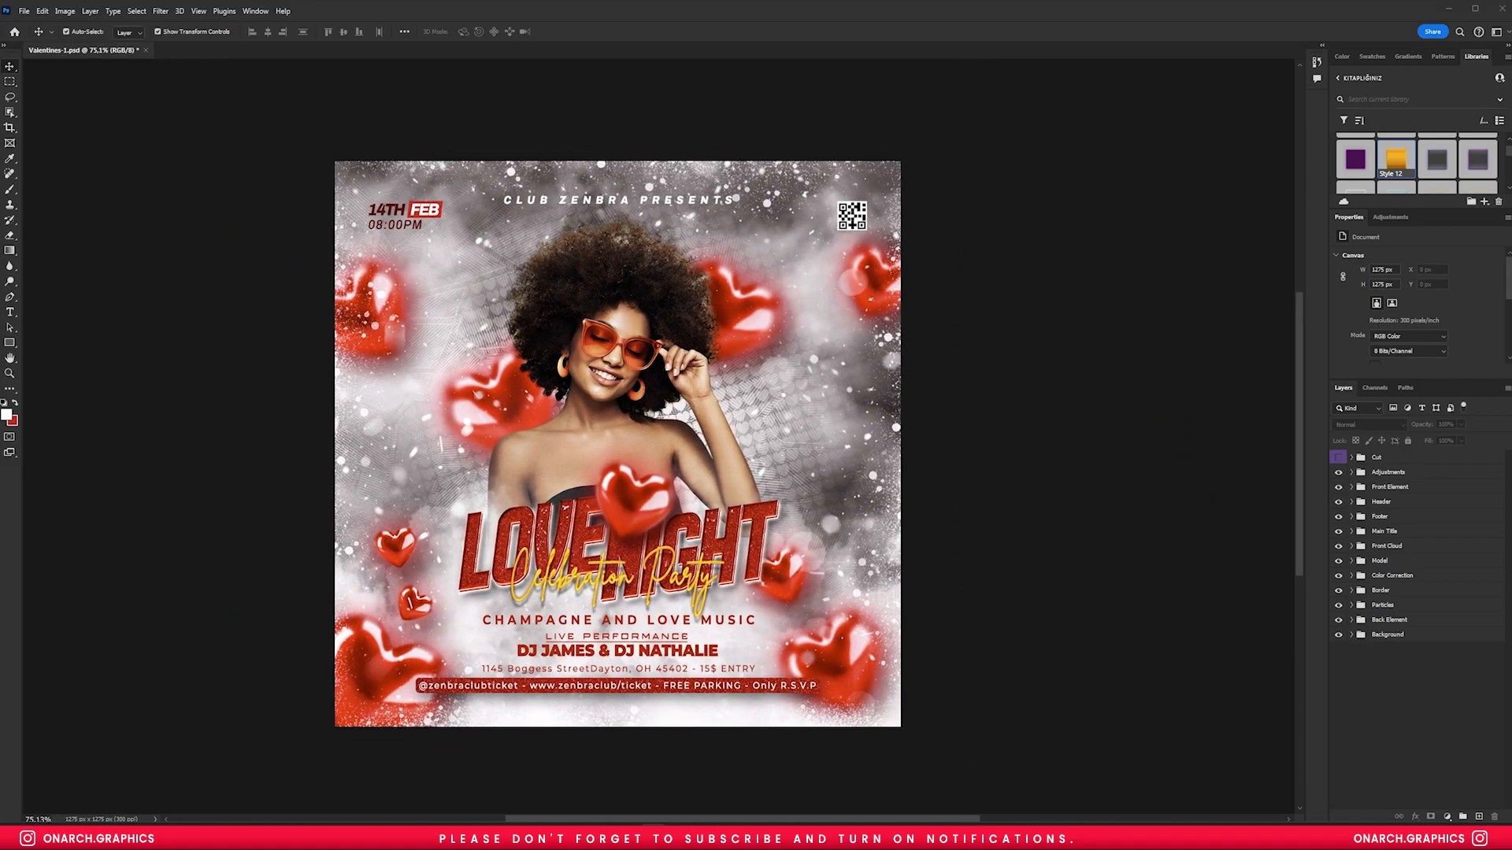
{"action": "scroll", "coordinate": [426, 416], "scroll_direction": "down", "scroll_amount": 1}
{"action": "scroll", "coordinate": [570, 276], "scroll_direction": "up", "scroll_amount": 1}
{"action": "scroll", "coordinate": [650, 564], "scroll_direction": "up", "scroll_amount": 1}
{"action": "scroll", "coordinate": [662, 559], "scroll_direction": "down", "scroll_amount": 1}
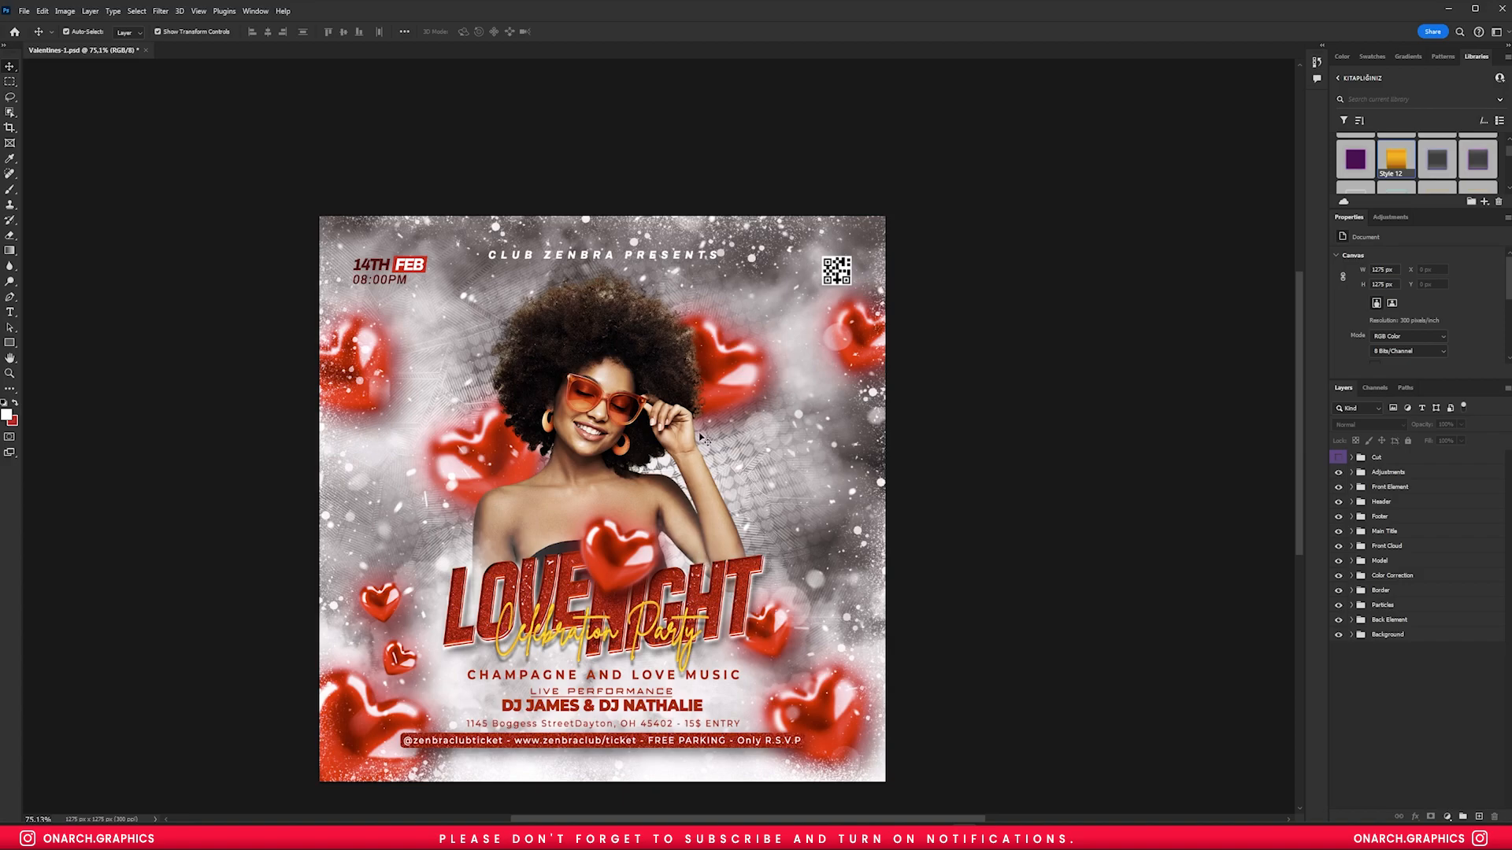
- Nudge border layer 4 up slightly and hide the guides
{"action": "left_click_drag", "start_coordinate": [730, 237], "coordinate": [731, 228]}
{"action": "key", "text": "ctrl+;"}
{"action": "left_click", "coordinate": [1006, 339]}
{"action": "key", "text": "ctrl+;"}
{"action": "key", "text": "ctrl+;"}
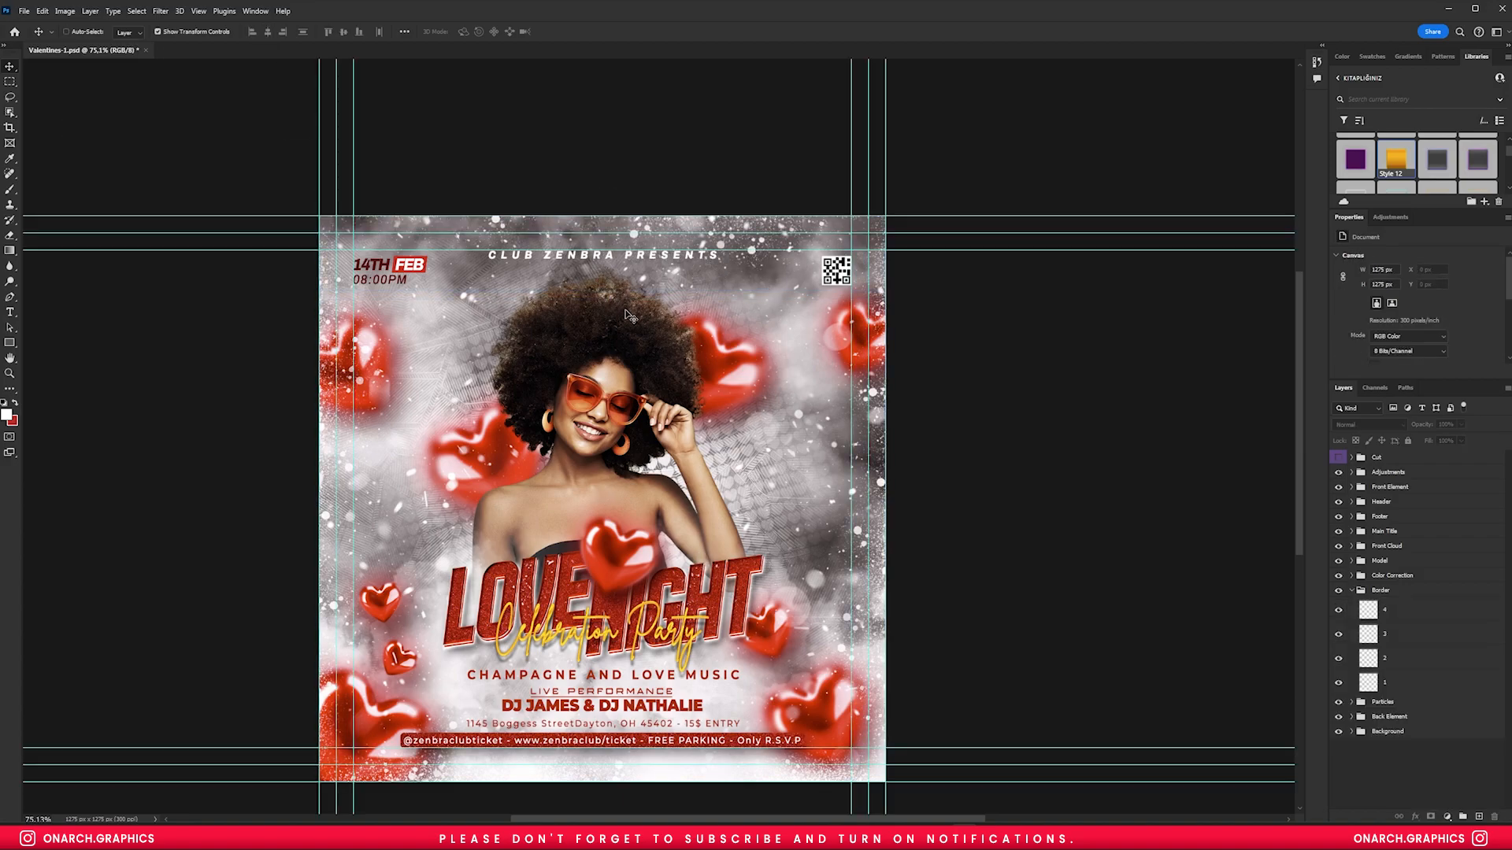
{"action": "key", "text": "ctrl+;"}
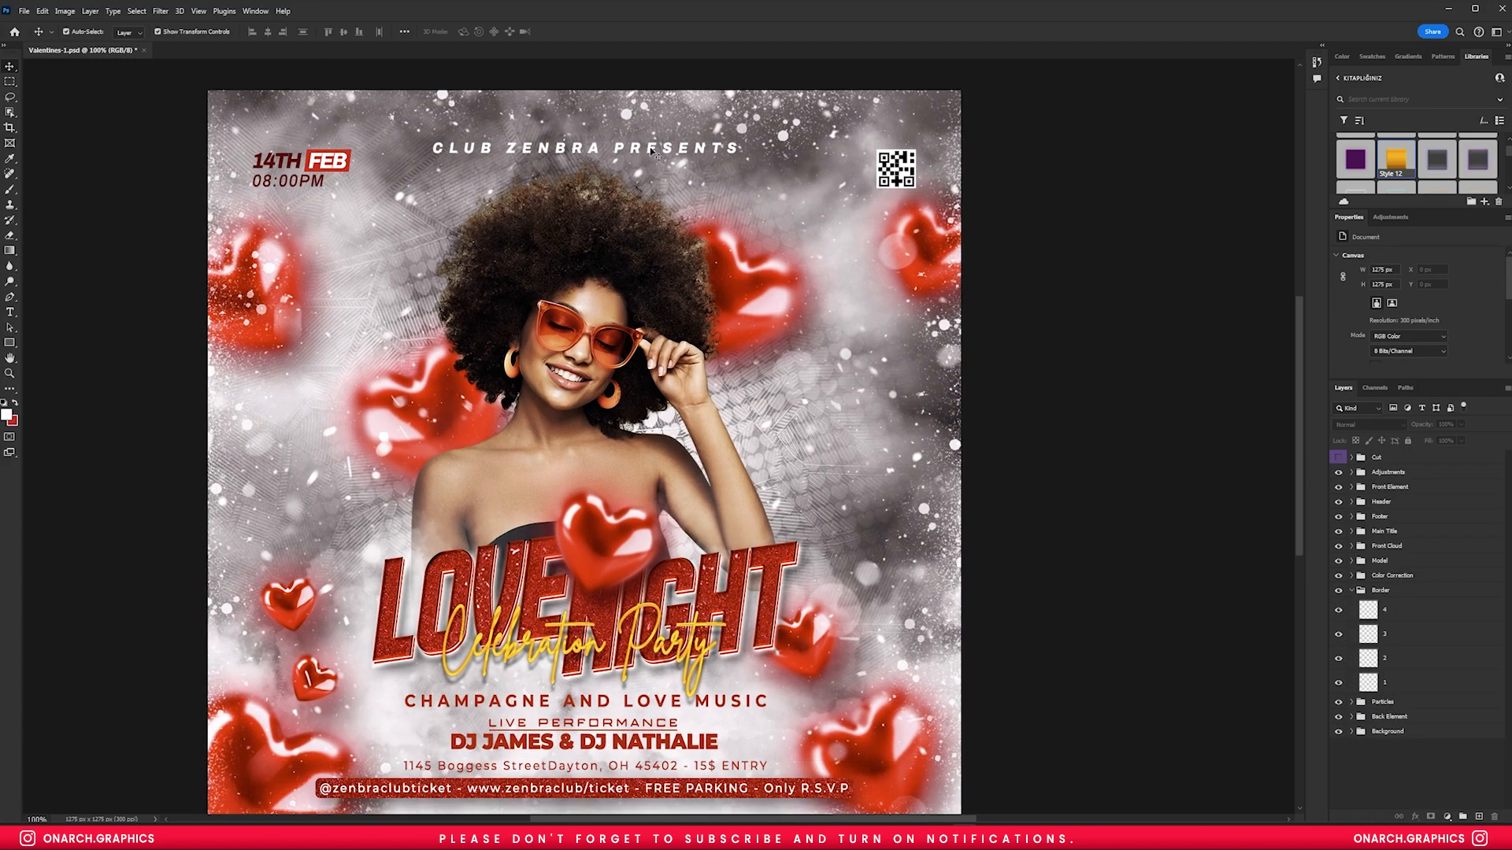
- Add a red Gradient Overlay to CLUB ZENBRA PRESENTS with a middle colour stop at 51%
{"action": "double_click", "coordinate": [1457, 545]}
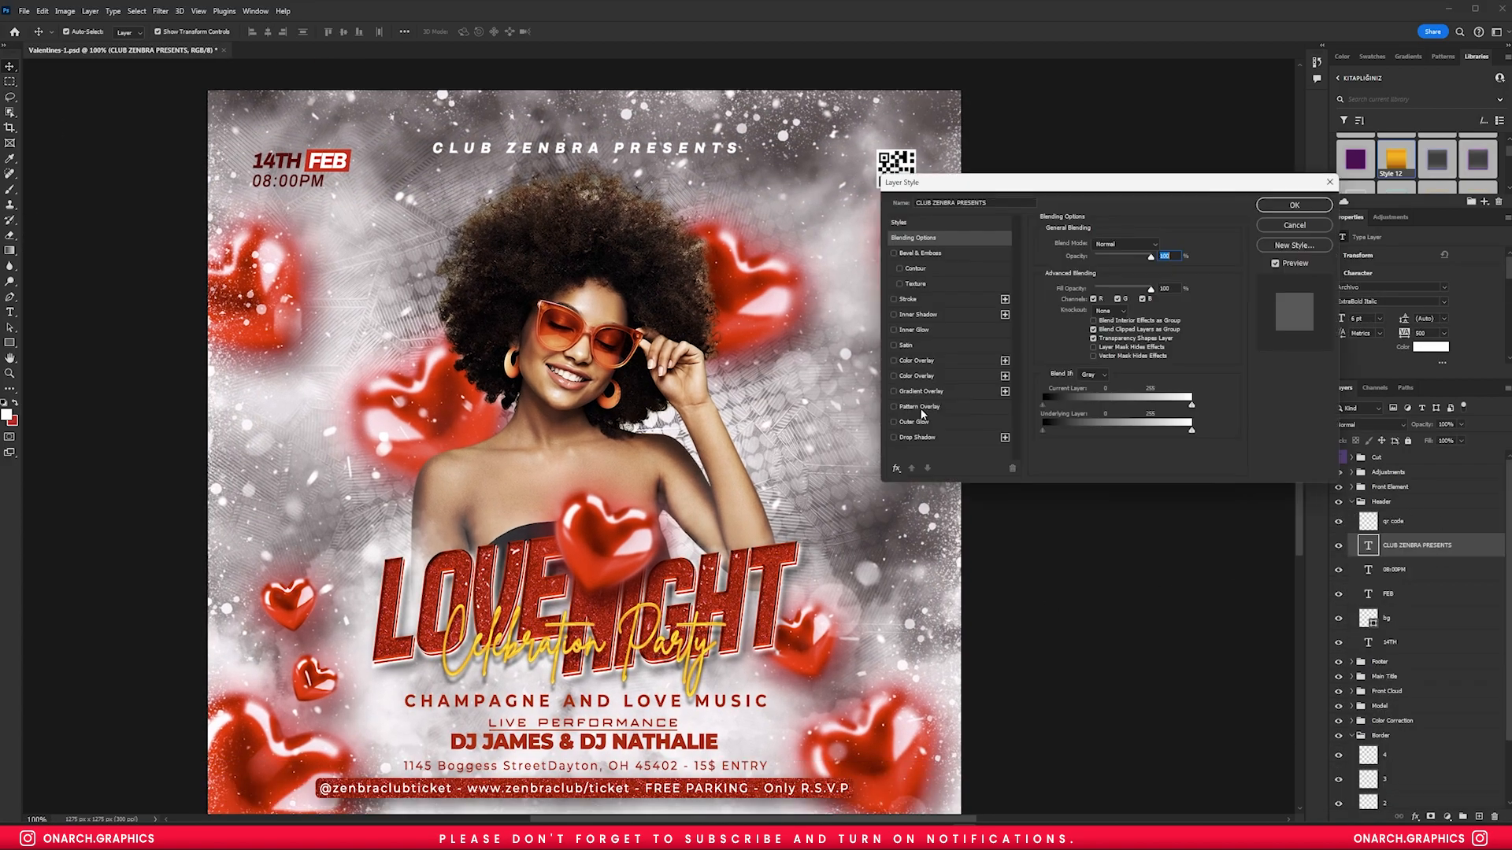
{"action": "left_click", "coordinate": [921, 390]}
{"action": "left_click", "coordinate": [1039, 276]}
{"action": "left_click", "coordinate": [997, 603]}
{"action": "left_click", "coordinate": [1052, 654]}
{"action": "left_click", "coordinate": [1244, 260]}
{"action": "left_click", "coordinate": [1234, 604]}
{"action": "left_click", "coordinate": [1119, 604]}
{"action": "double_click", "coordinate": [1120, 603]}
{"action": "left_click", "coordinate": [1252, 274]}
{"action": "left_click", "coordinate": [1222, 171]}
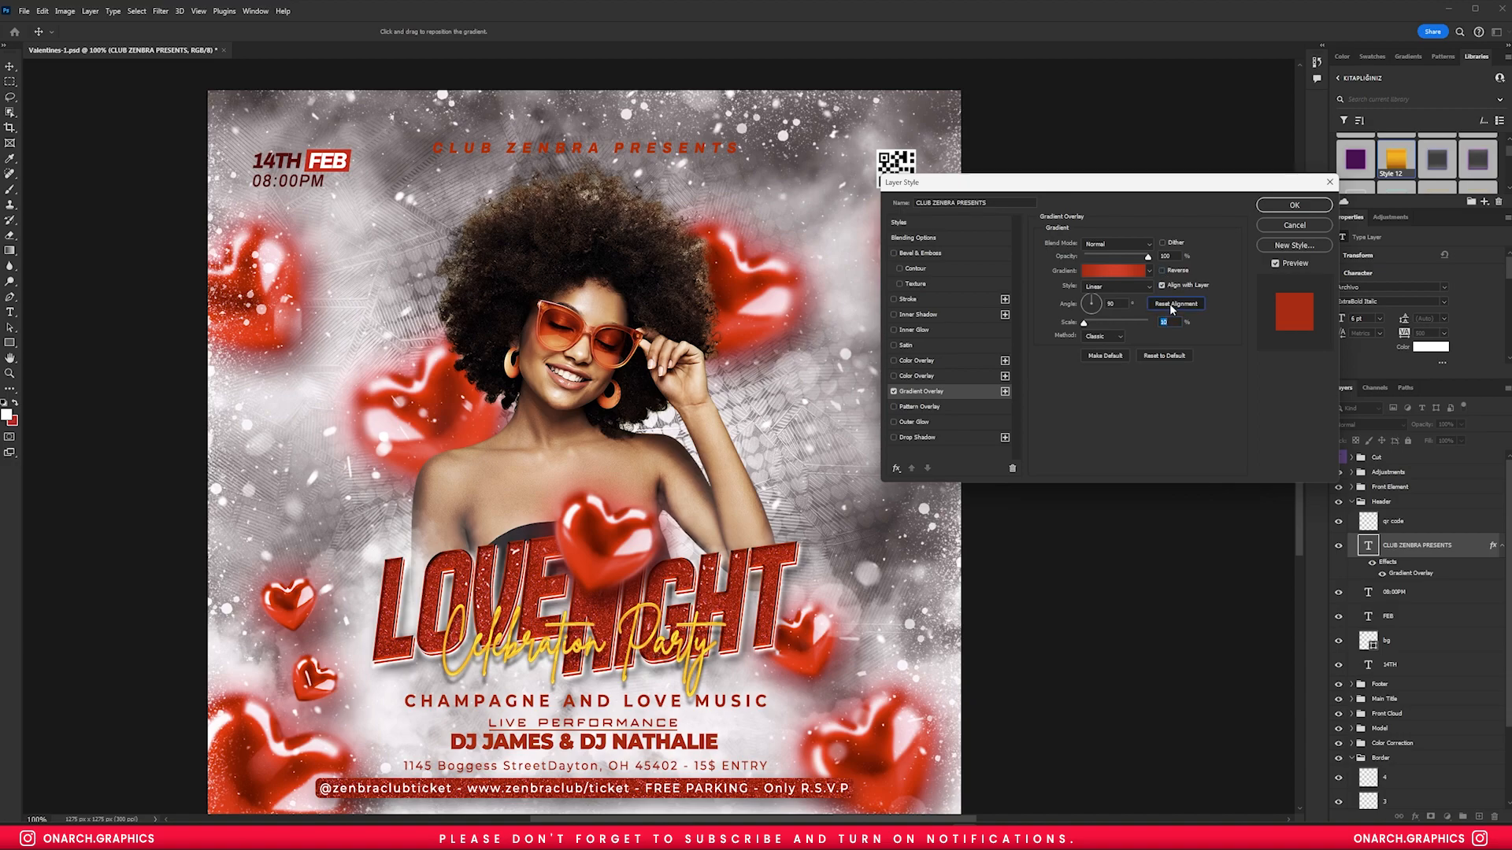
- Set the gradient scale to 82, darken the middle stop, and set the angle to 0
{"action": "left_click_drag", "start_coordinate": [1083, 323], "coordinate": [1114, 324]}
{"action": "left_click", "coordinate": [1113, 270]}
{"action": "double_click", "coordinate": [1119, 603]}
{"action": "left_click", "coordinate": [1108, 352]}
{"action": "left_click", "coordinate": [1243, 260]}
{"action": "left_click", "coordinate": [1222, 171]}
{"action": "double_click", "coordinate": [1111, 303]}
{"action": "type", "text": "0"}
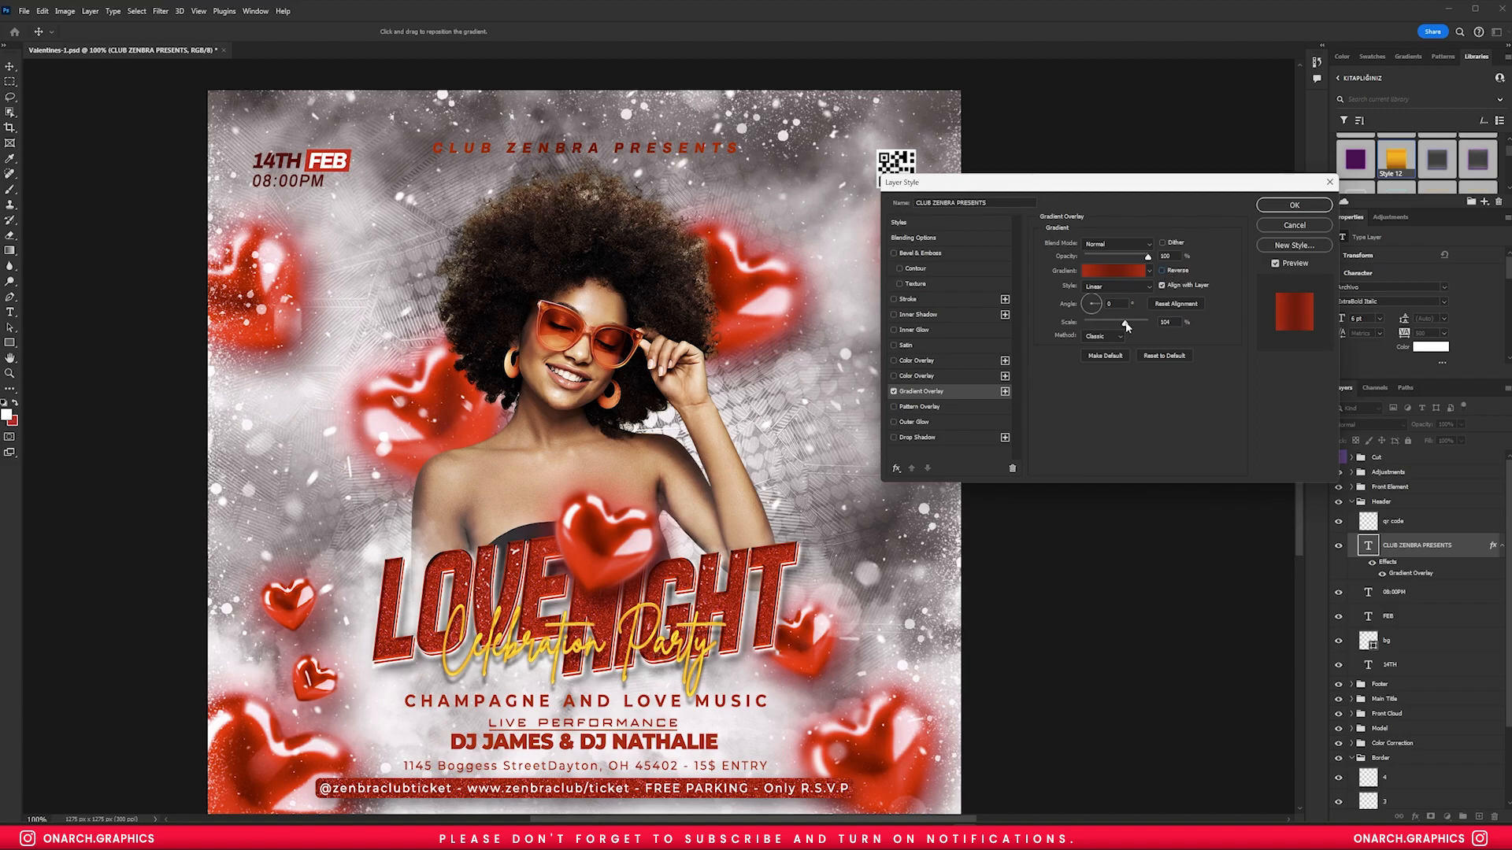
- Add a Drop Shadow and an Outer Glow to the heading
{"action": "left_click", "coordinate": [1123, 292]}
{"action": "left_click", "coordinate": [925, 437]}
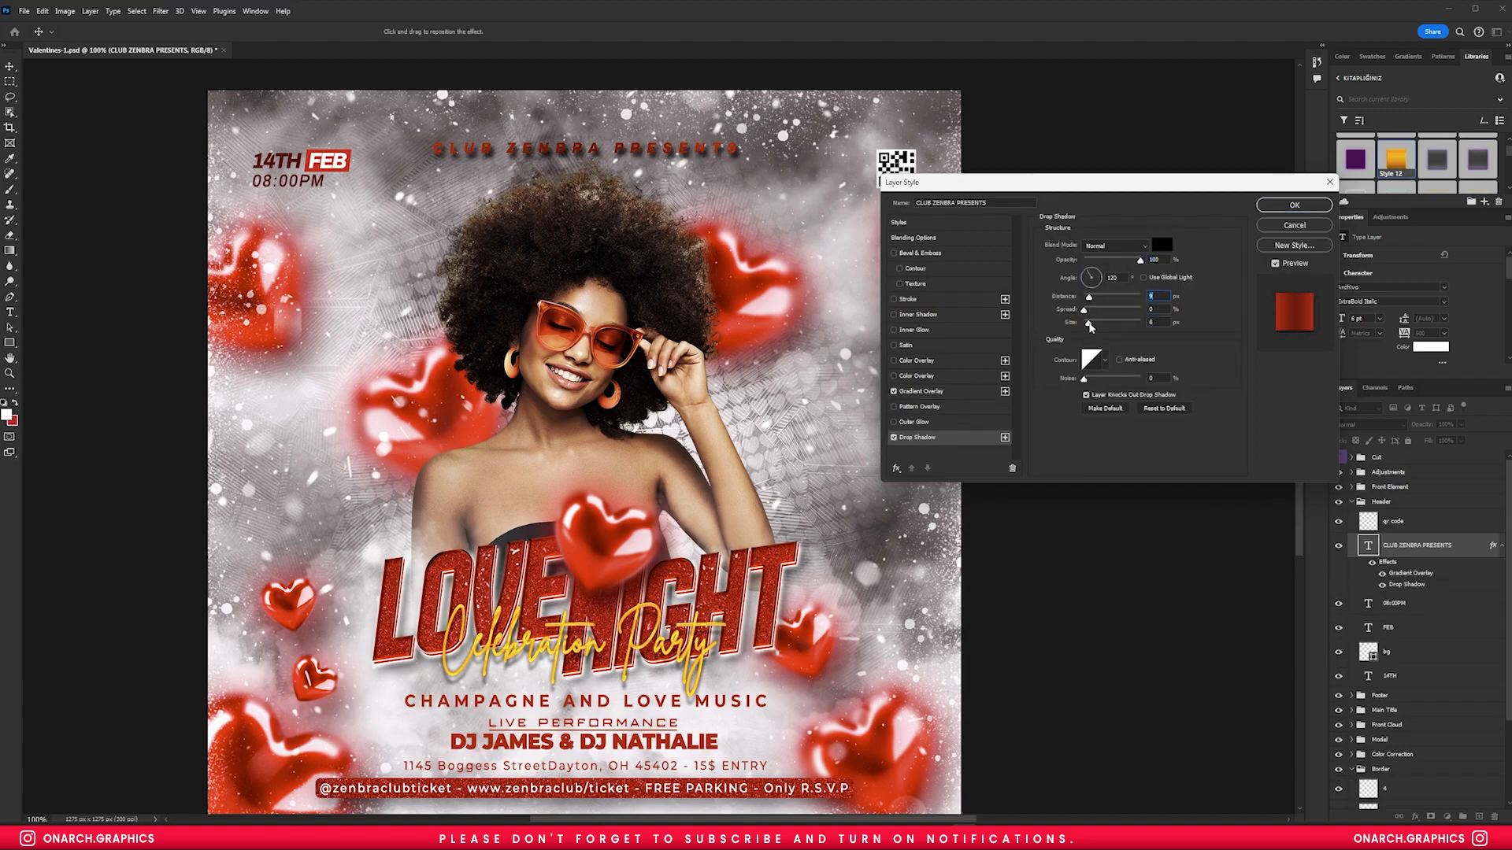
{"action": "left_click", "coordinate": [895, 422]}
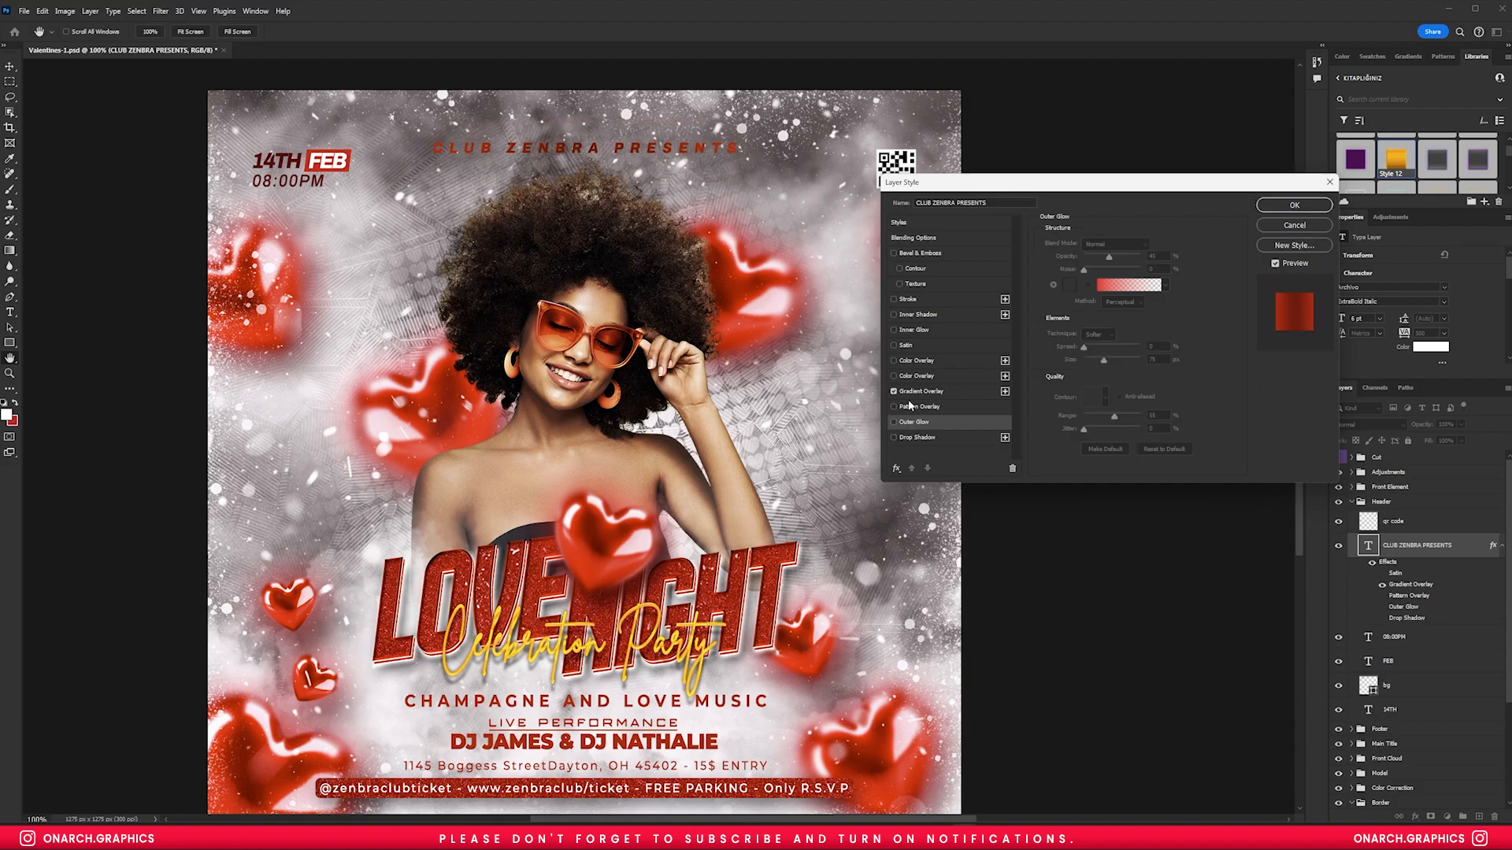
{"action": "left_click", "coordinate": [921, 391]}
{"action": "left_click", "coordinate": [1117, 275]}
{"action": "key", "text": "Return"}
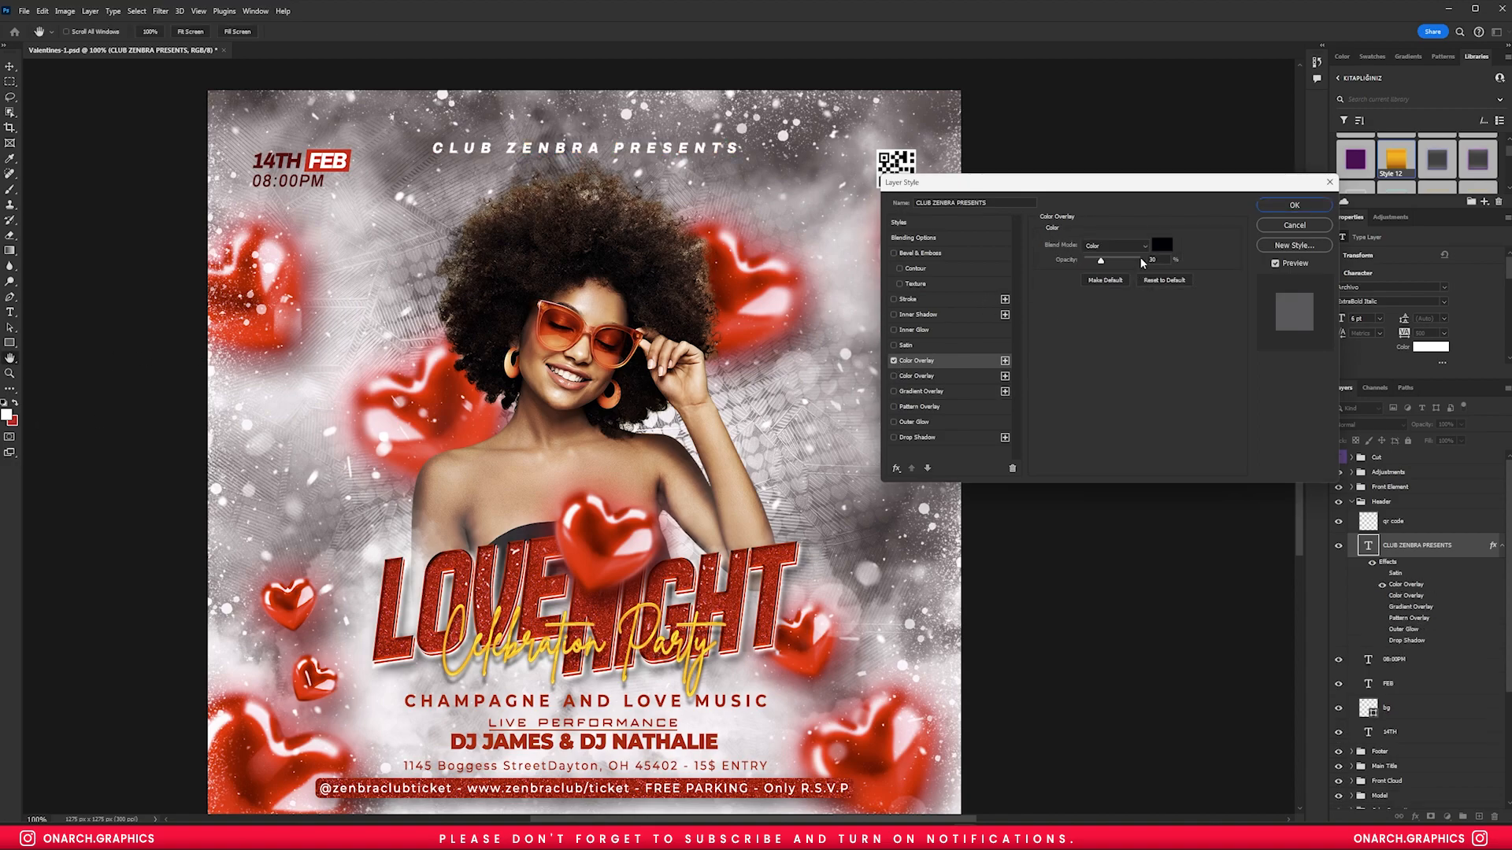
- Apply a Color Overlay using a dark red sampled from the flyer and confirm the styling
{"action": "left_click", "coordinate": [1161, 244]}
{"action": "left_click", "coordinate": [711, 735]}
{"action": "left_click", "coordinate": [715, 732]}
{"action": "key", "text": "Return"}
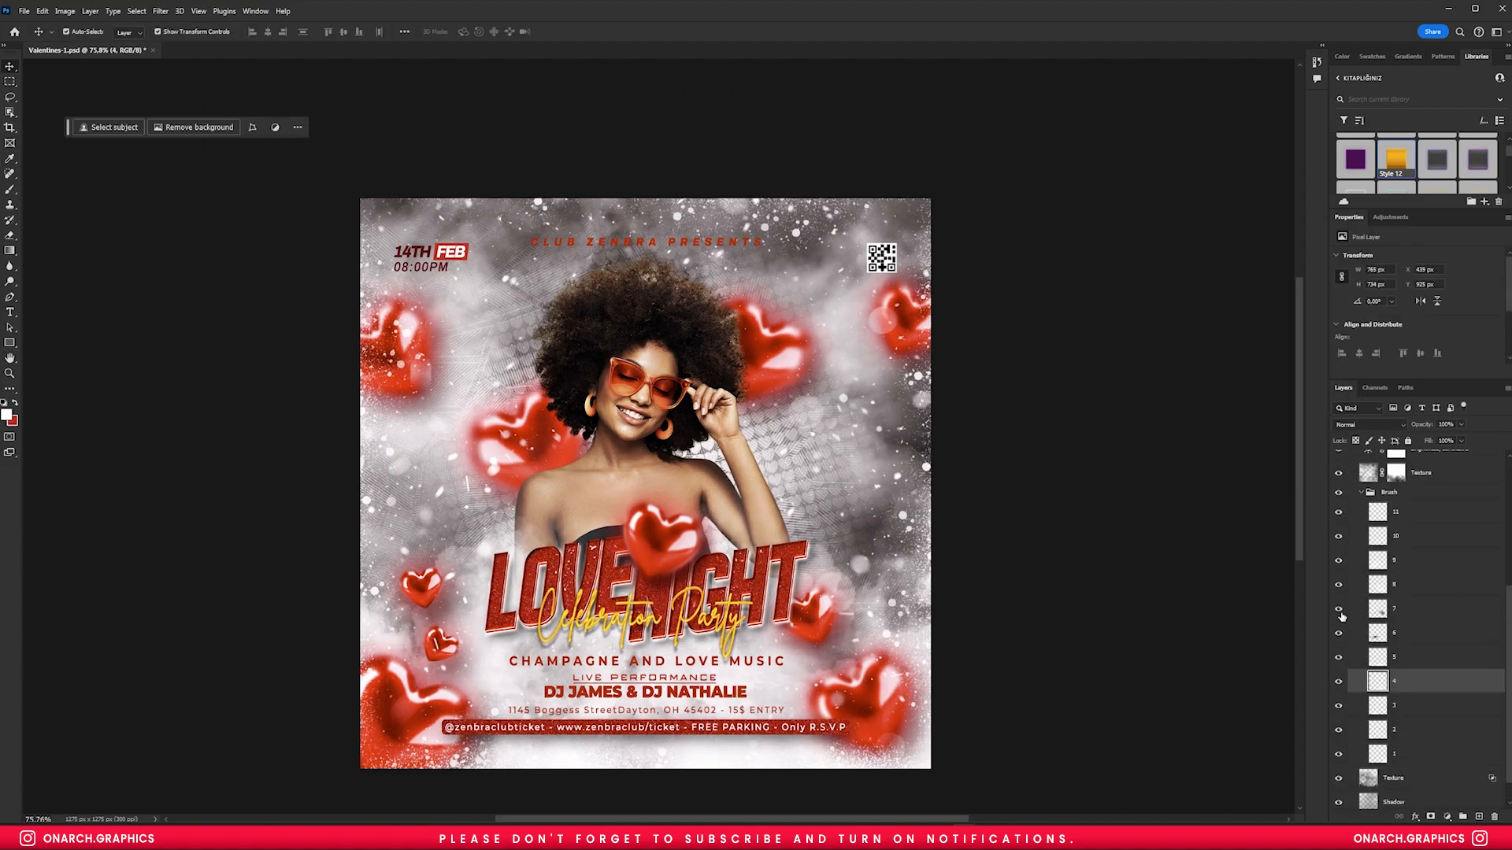
- Duplicate brush texture layers 8 and 9, move the copies up 1131 px, and paint the Texture mask at the top
{"action": "left_click", "coordinate": [1407, 563], "text": "shift"}
{"action": "key", "text": "ctrl+j"}
{"action": "key", "text": "ctrl+t"}
{"action": "scroll", "coordinate": [657, 602], "scroll_direction": "down", "scroll_amount": 2}
{"action": "scroll", "coordinate": [657, 602], "scroll_direction": "down", "scroll_amount": 2}
{"action": "left_click_drag", "start_coordinate": [660, 646], "coordinate": [661, 224]}
{"action": "key", "text": "Return"}
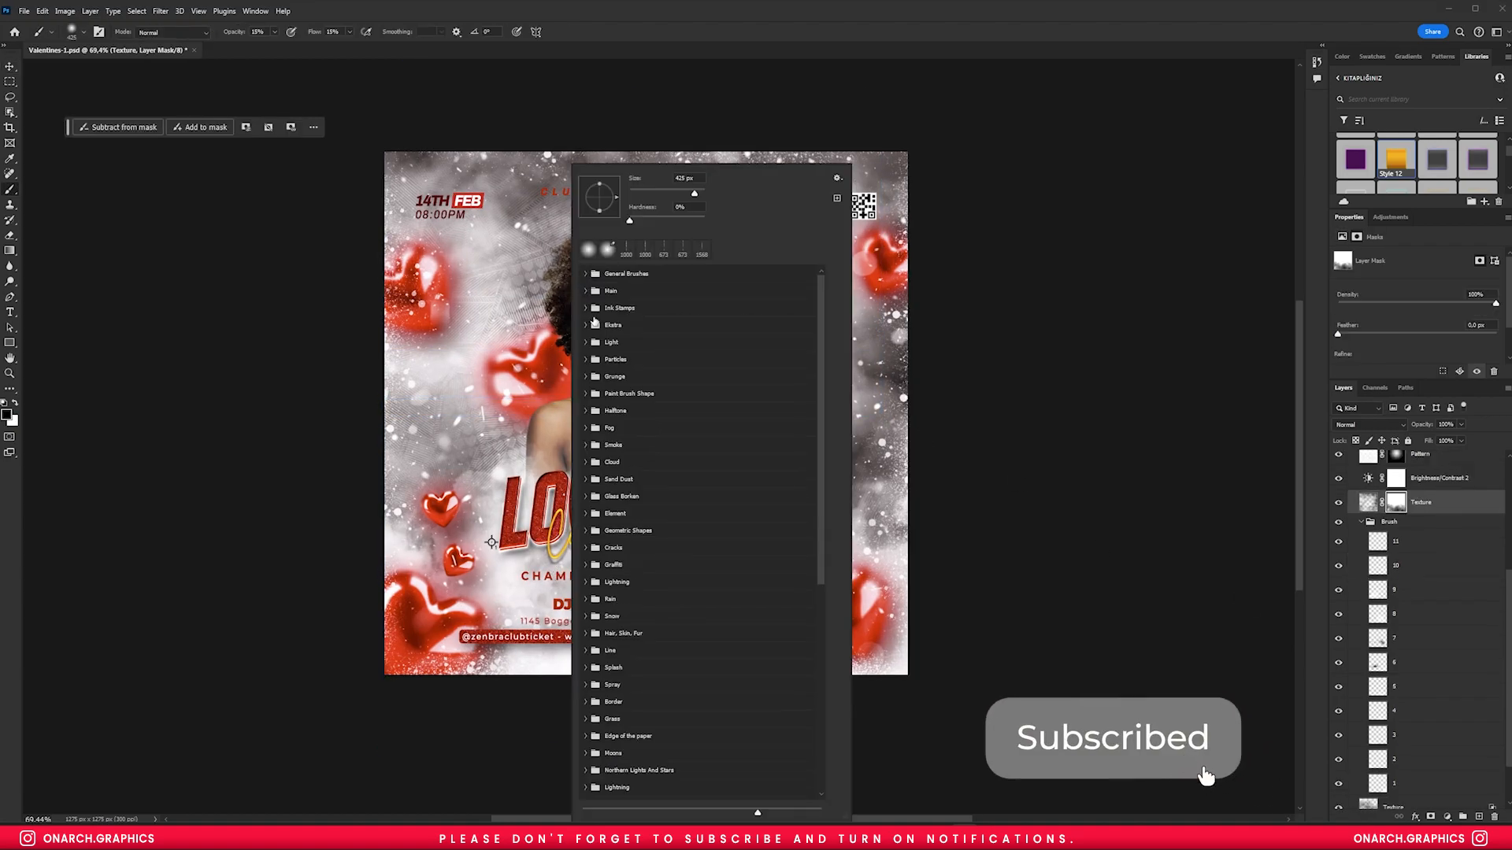
{"action": "left_click_drag", "start_coordinate": [547, 161], "coordinate": [561, 175]}
{"action": "key", "text": "v"}
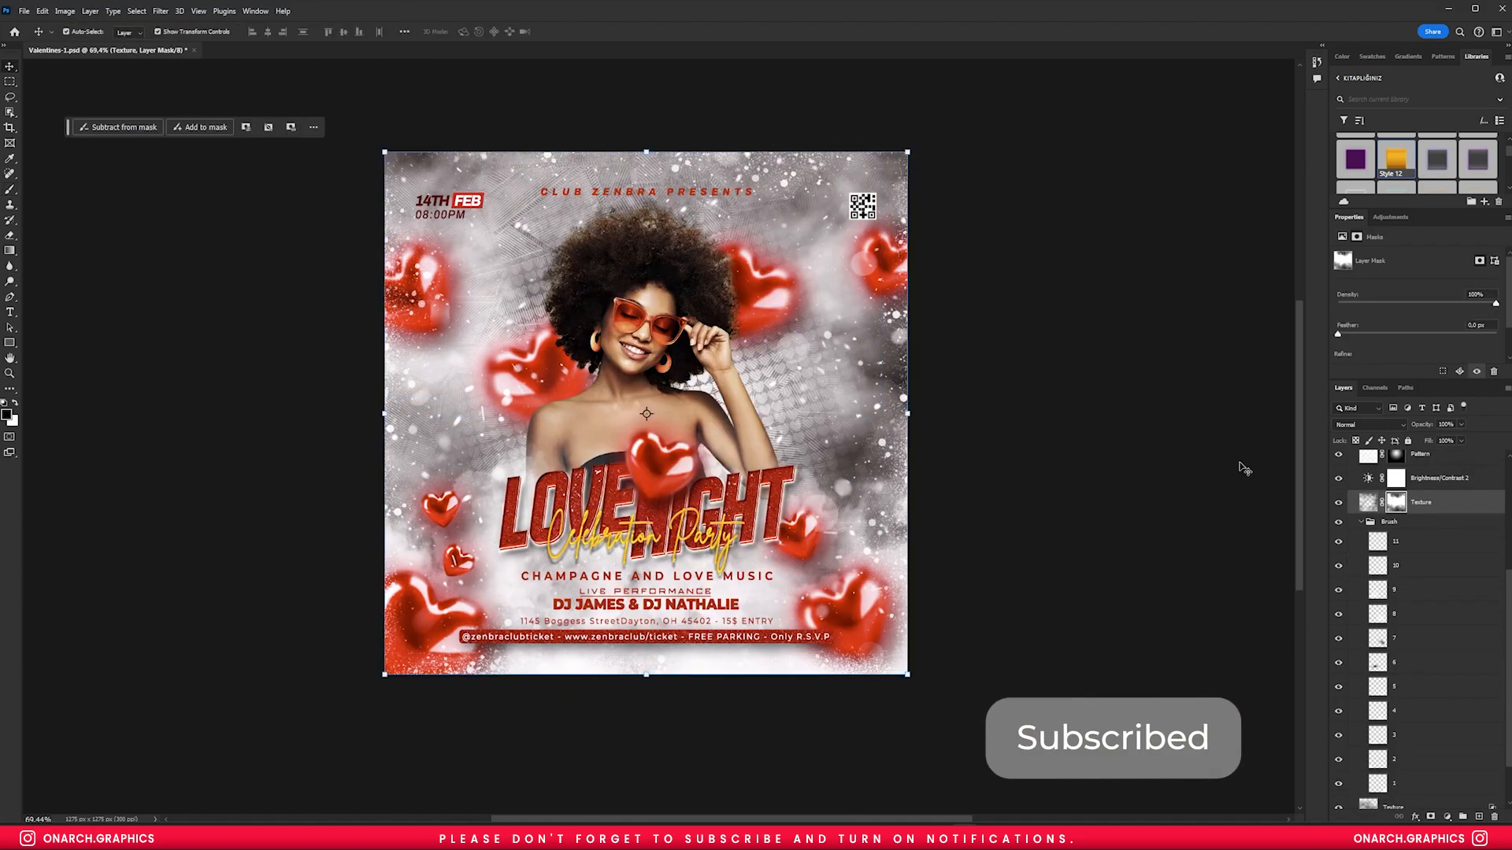
- Duplicate brush layers 1 through 4 and move the copies to the top of the Brush group
{"action": "left_click", "coordinate": [878, 630]}
{"action": "left_click", "coordinate": [791, 666]}
{"action": "left_click", "coordinate": [1411, 541]}
{"action": "left_click", "coordinate": [1411, 565], "text": "shift"}
{"action": "left_click", "coordinate": [1411, 602]}
{"action": "left_click", "coordinate": [1408, 663]}
{"action": "left_click", "coordinate": [1407, 686]}
{"action": "left_click", "coordinate": [1410, 779], "text": "shift"}
{"action": "left_click", "coordinate": [1409, 687], "text": "ctrl"}
{"action": "key", "text": "ctrl+j"}
{"action": "key", "text": "ctrl+t"}
{"action": "left_click_drag", "start_coordinate": [1083, 646], "coordinate": [1098, 348]}
{"action": "left_click_drag", "start_coordinate": [708, 404], "coordinate": [708, 217]}
{"action": "key", "text": "Return"}
- Reorder the 1 copy texture and move it upward, hiding the 3 copy and 4 copy layers
{"action": "left_click", "coordinate": [998, 480]}
{"action": "scroll", "coordinate": [1409, 669], "scroll_direction": "down", "scroll_amount": 2}
{"action": "left_click", "coordinate": [1410, 653]}
{"action": "left_click", "coordinate": [1410, 725], "text": "shift"}
{"action": "left_click_drag", "start_coordinate": [1409, 678], "coordinate": [1406, 515]}
{"action": "left_click", "coordinate": [1405, 600]}
{"action": "left_click_drag", "start_coordinate": [1338, 551], "coordinate": [1338, 525]}
{"action": "left_click_drag", "start_coordinate": [512, 241], "coordinate": [516, 188]}
- Shift the 2 copy texture 174 px left, place the 3 copy, and raise the 4 copy 30 px
{"action": "left_click", "coordinate": [1406, 575]}
{"action": "left_click_drag", "start_coordinate": [940, 226], "coordinate": [869, 223]}
{"action": "left_click", "coordinate": [1338, 550]}
{"action": "left_click", "coordinate": [1406, 550]}
{"action": "mouse_move", "coordinate": [778, 221]}
{"action": "left_mouse_down"}
{"action": "mouse_move", "coordinate": [778, 206]}
{"action": "mouse_move", "coordinate": [803, 219]}
{"action": "left_mouse_up"}
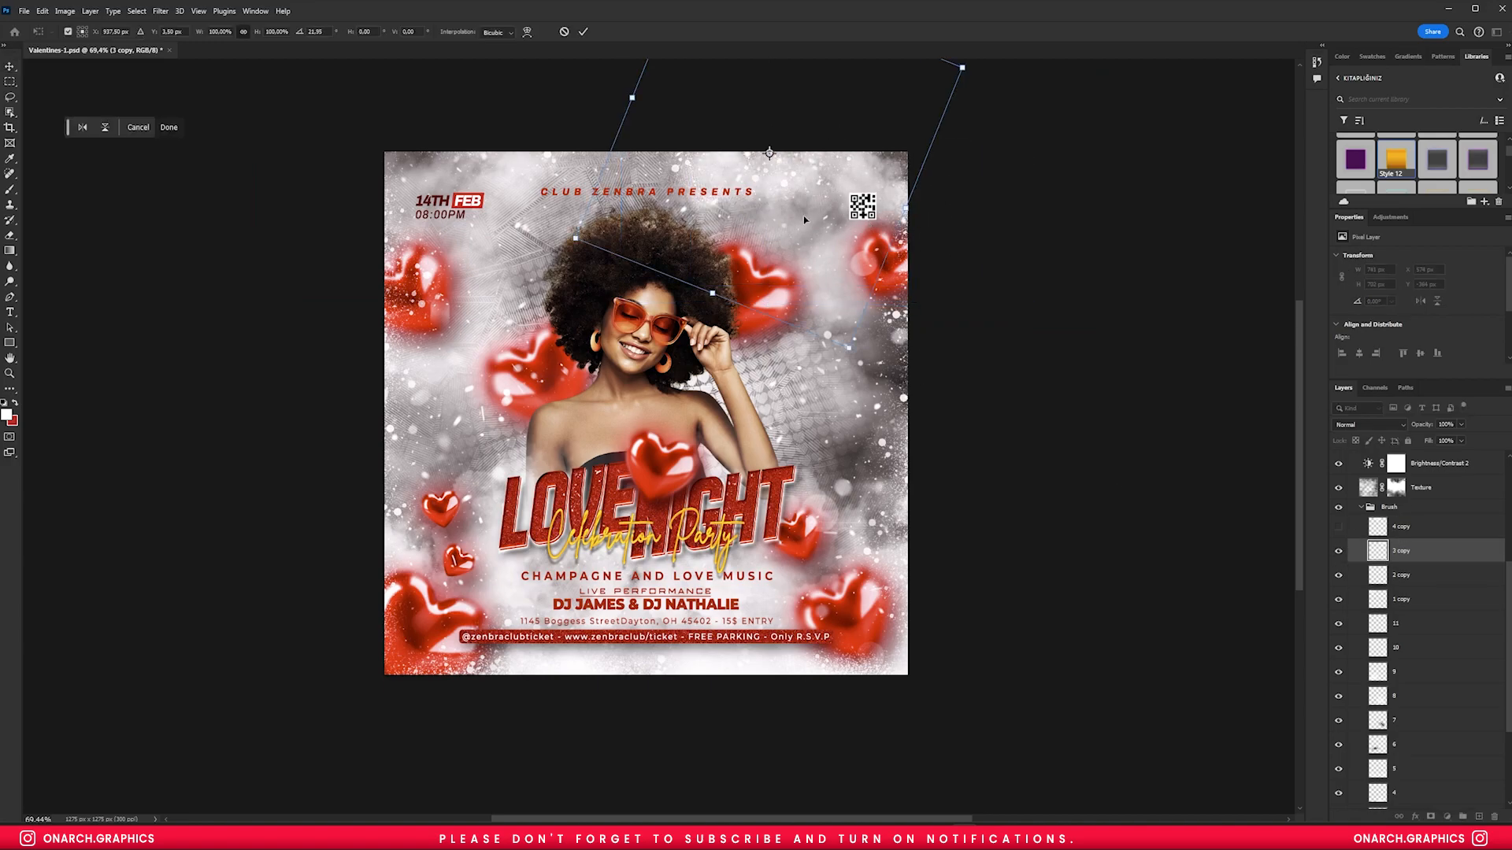
{"action": "key", "text": "Return"}
{"action": "left_click", "coordinate": [1338, 526]}
{"action": "left_click", "coordinate": [1398, 528]}
{"action": "left_click_drag", "start_coordinate": [677, 215], "coordinate": [678, 201]}
- Collapse the Brush and Background groups in the Layers panel
{"action": "left_click", "coordinate": [1404, 575]}
{"action": "left_click", "coordinate": [1404, 526]}
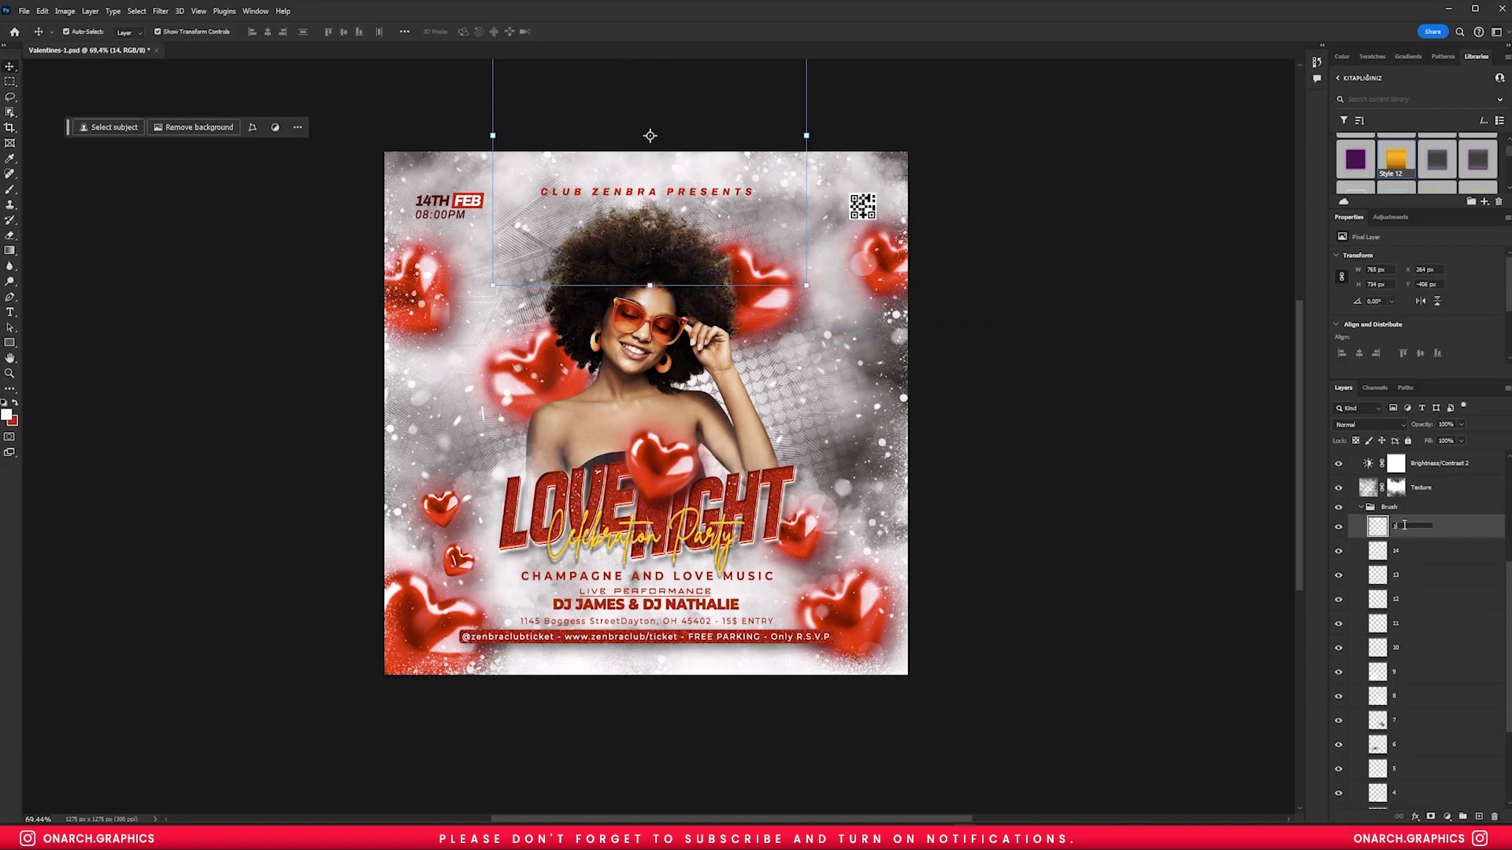
{"action": "left_click", "coordinate": [1360, 507]}
{"action": "left_click", "coordinate": [1338, 704]}
{"action": "left_click", "coordinate": [1338, 704]}
{"action": "left_click", "coordinate": [1388, 721], "text": "ctrl"}
{"action": "left_click", "coordinate": [1351, 635]}
{"action": "scroll", "coordinate": [677, 274], "scroll_direction": "up", "scroll_amount": 2}
- Create a new layer group named Light above the Front Element group
{"action": "scroll", "coordinate": [618, 236], "scroll_direction": "down", "scroll_amount": 1}
{"action": "key", "text": "ctrl+;"}
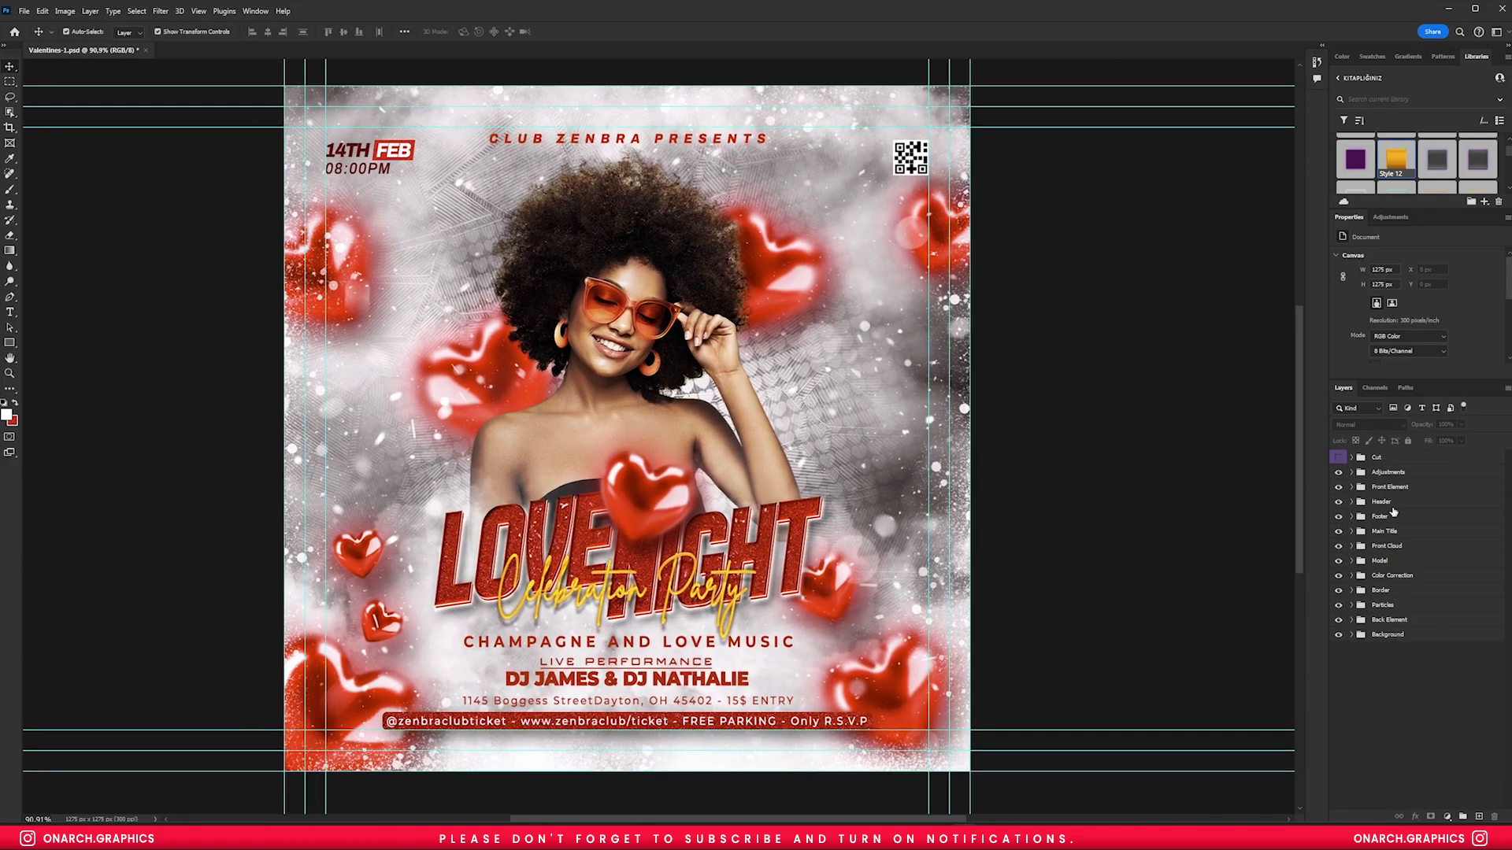
{"action": "left_click_drag", "start_coordinate": [618, 237], "coordinate": [616, 249]}
{"action": "left_click", "coordinate": [1409, 487]}
{"action": "type", "text": "Light"}
{"action": "key", "text": "Return"}
- Browse the brush preset folders: Smoke, Main, Ekstra, Light and Lightning 2
{"action": "key", "text": "b"}
{"action": "right_click", "coordinate": [658, 394]}
{"action": "left_click", "coordinate": [673, 444]}
{"action": "left_click", "coordinate": [673, 291]}
{"action": "left_click", "coordinate": [673, 290]}
{"action": "left_click", "coordinate": [674, 325]}
{"action": "left_click", "coordinate": [673, 325]}
{"action": "left_click", "coordinate": [673, 342]}
{"action": "left_click", "coordinate": [685, 376]}
{"action": "left_click", "coordinate": [685, 411]}
{"action": "left_click", "coordinate": [685, 411]}
{"action": "left_click", "coordinate": [685, 445]}
{"action": "left_click", "coordinate": [685, 445]}
- Choose the 1199 px brush from the Lens Flare brush set
{"action": "right_click", "coordinate": [687, 447]}
{"action": "left_click", "coordinate": [713, 462]}
{"action": "scroll", "coordinate": [724, 473], "scroll_direction": "down", "scroll_amount": 1}
{"action": "double_click", "coordinate": [737, 544]}
- Stamp a lens flare on a new layer and resize it over the left heart
{"action": "key", "text": "ctrl+shift+alt+n"}
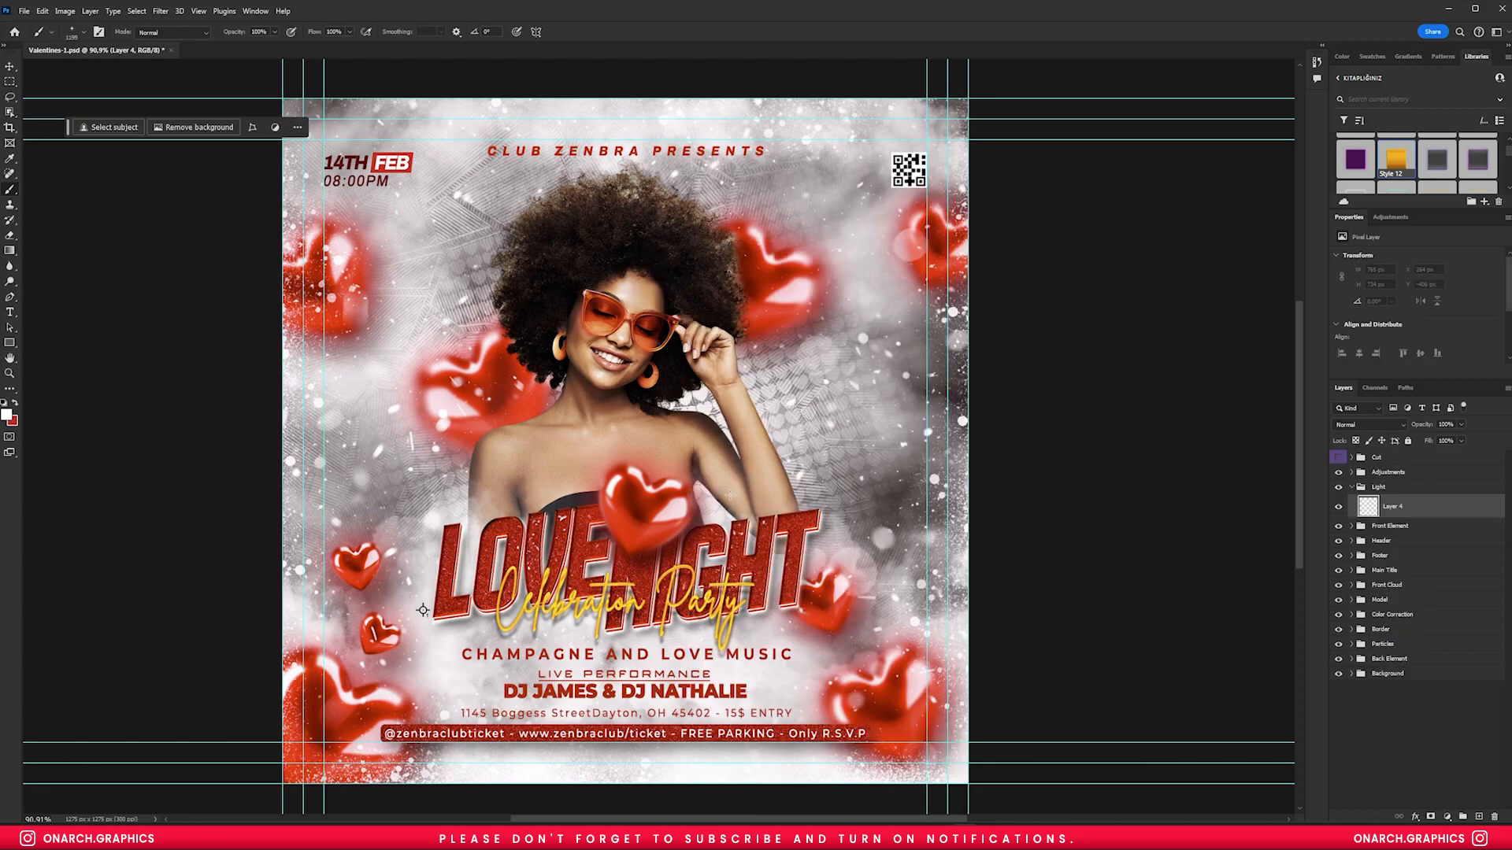
{"action": "left_click", "coordinate": [681, 511]}
{"action": "key", "text": "v"}
{"action": "scroll", "coordinate": [681, 511], "scroll_direction": "up", "scroll_amount": 5}
{"action": "left_click_drag", "start_coordinate": [722, 459], "coordinate": [711, 319]}
{"action": "left_click_drag", "start_coordinate": [693, 340], "coordinate": [225, 508]}
{"action": "key", "text": "ctrl+t"}
{"action": "key", "text": "Return"}
- Duplicate the flare and place copies on the lower and small lower-left hearts
{"action": "left_click_drag", "start_coordinate": [504, 335], "coordinate": [561, 537]}
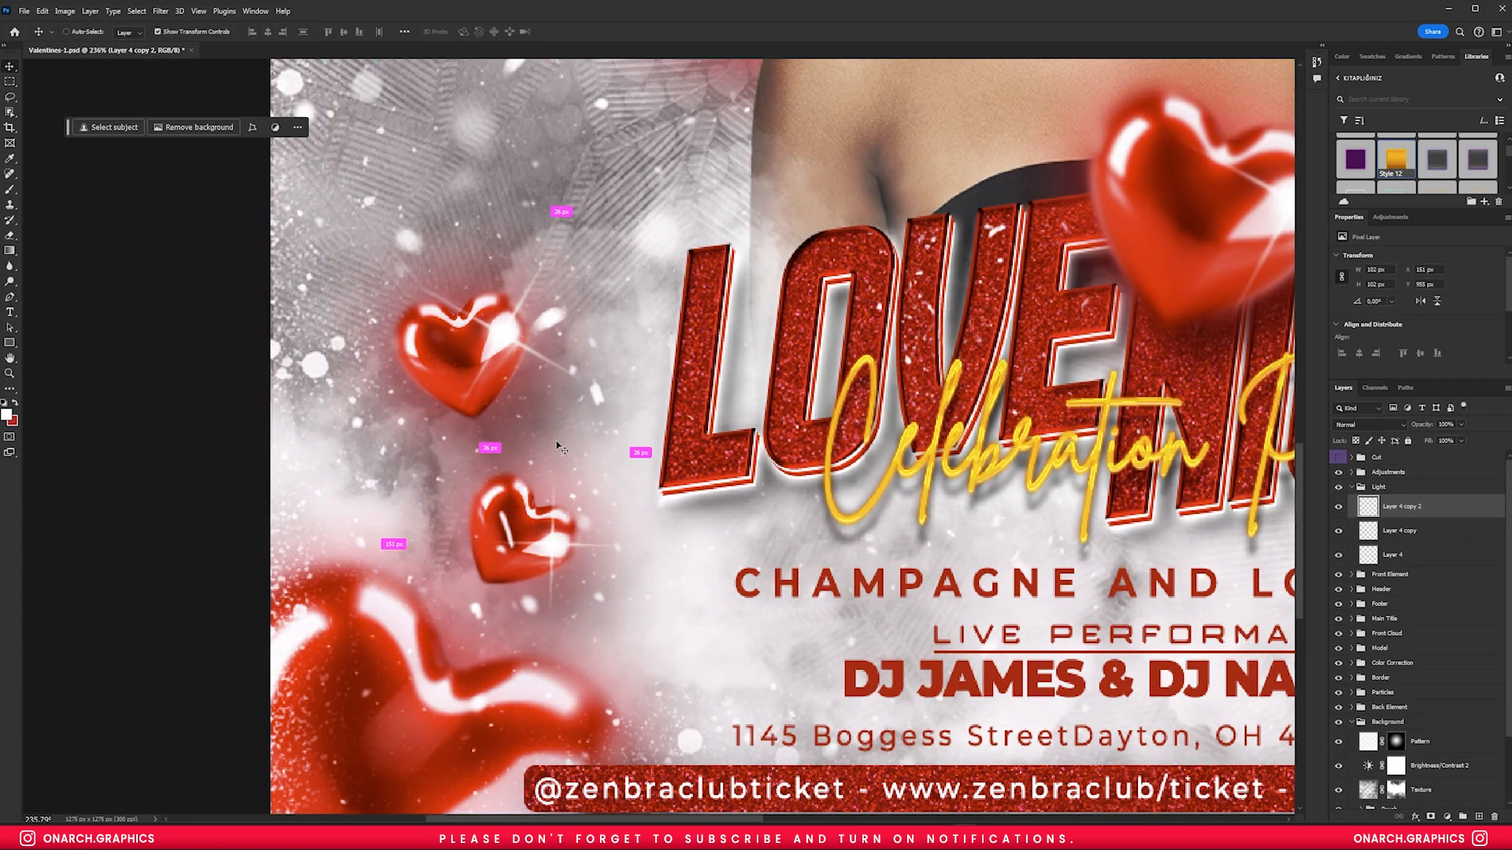
{"action": "key", "text": "ctrl+j"}
{"action": "left_click", "coordinate": [1399, 531], "text": "shift"}
{"action": "key", "text": "ctrl+e"}
{"action": "key", "text": "ctrl+1"}
{"action": "left_click_drag", "start_coordinate": [352, 513], "coordinate": [342, 627]}
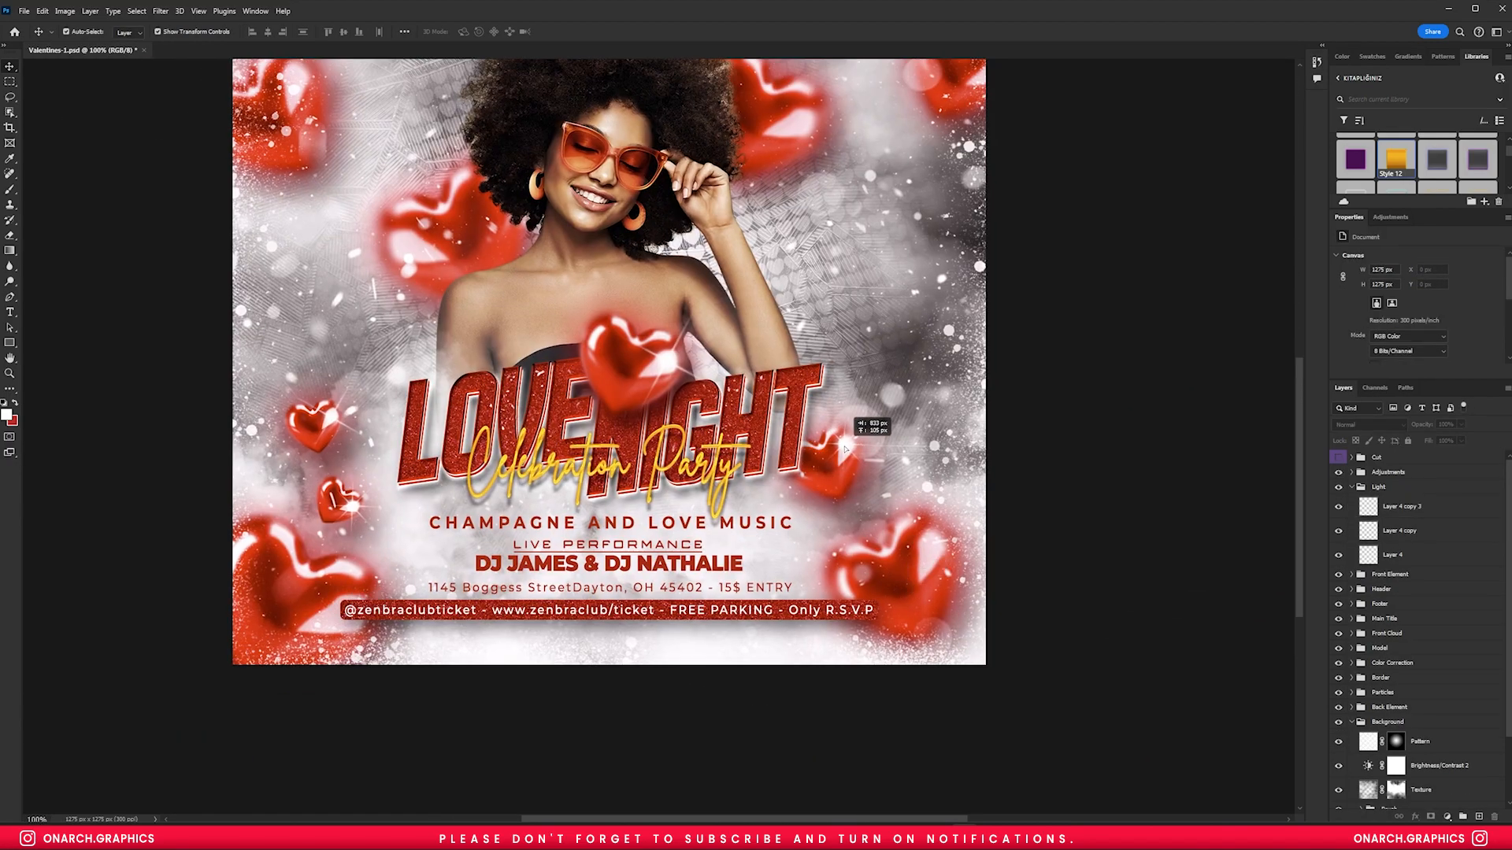
{"action": "left_click_drag", "start_coordinate": [844, 449], "coordinate": [844, 446]}
{"action": "left_click_drag", "start_coordinate": [570, 276], "coordinate": [591, 390]}
{"action": "scroll", "coordinate": [591, 391], "scroll_direction": "down", "scroll_amount": 1}
- Stamp a larger lens flare on a new layer and fit it onto the top-left heart
{"action": "key", "text": "ctrl+shift+alt+n"}
{"action": "key", "text": "b"}
{"action": "right_click", "coordinate": [597, 335]}
{"action": "double_click", "coordinate": [669, 546]}
{"action": "mouse_move", "coordinate": [727, 409]}
{"action": "left_mouse_down"}
{"action": "mouse_move", "coordinate": [495, 413]}
{"action": "mouse_move", "coordinate": [319, 220]}
{"action": "left_mouse_up"}
{"action": "left_click", "coordinate": [570, 396]}
{"action": "key", "text": "ctrl+t"}
{"action": "left_click_drag", "start_coordinate": [477, 61], "coordinate": [452, 192]}
{"action": "key", "text": "Return"}
{"action": "key", "text": "v"}
{"action": "left_click", "coordinate": [244, 346]}
- Rename the flare layers to Light
{"action": "scroll", "coordinate": [469, 451], "scroll_direction": "down", "scroll_amount": 2}
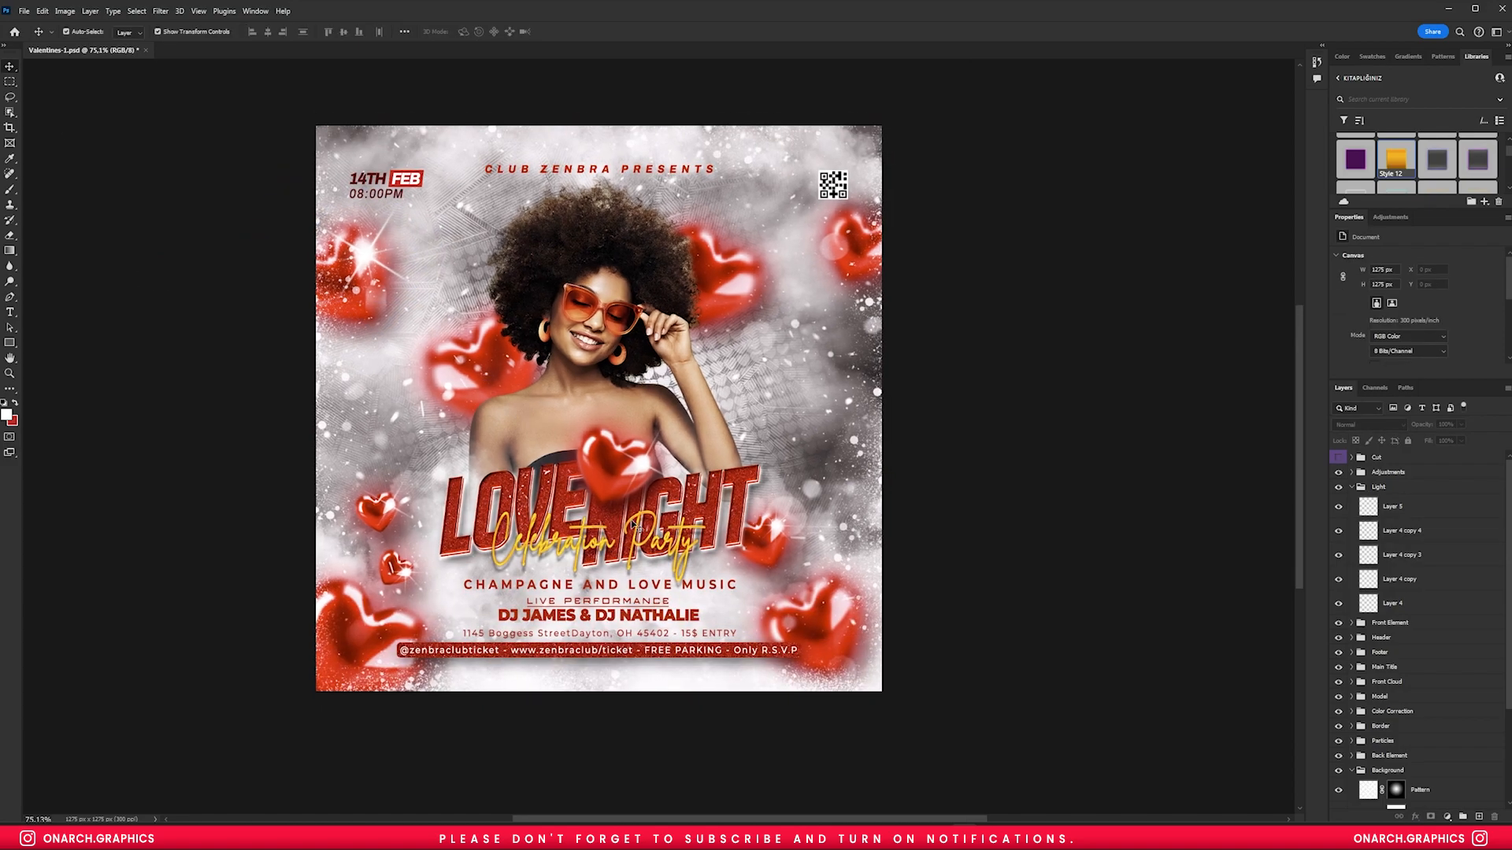
{"action": "double_click", "coordinate": [1379, 487]}
{"action": "key", "text": "ctrl+c"}
{"action": "double_click", "coordinate": [1392, 603]}
{"action": "key", "text": "ctrl+v"}
{"action": "double_click", "coordinate": [1392, 506]}
- Stamp another lens flare on a heart on a new layer
{"action": "key", "text": "ctrl+shift+alt+n"}
{"action": "key", "text": "b"}
{"action": "right_click", "coordinate": [690, 543]}
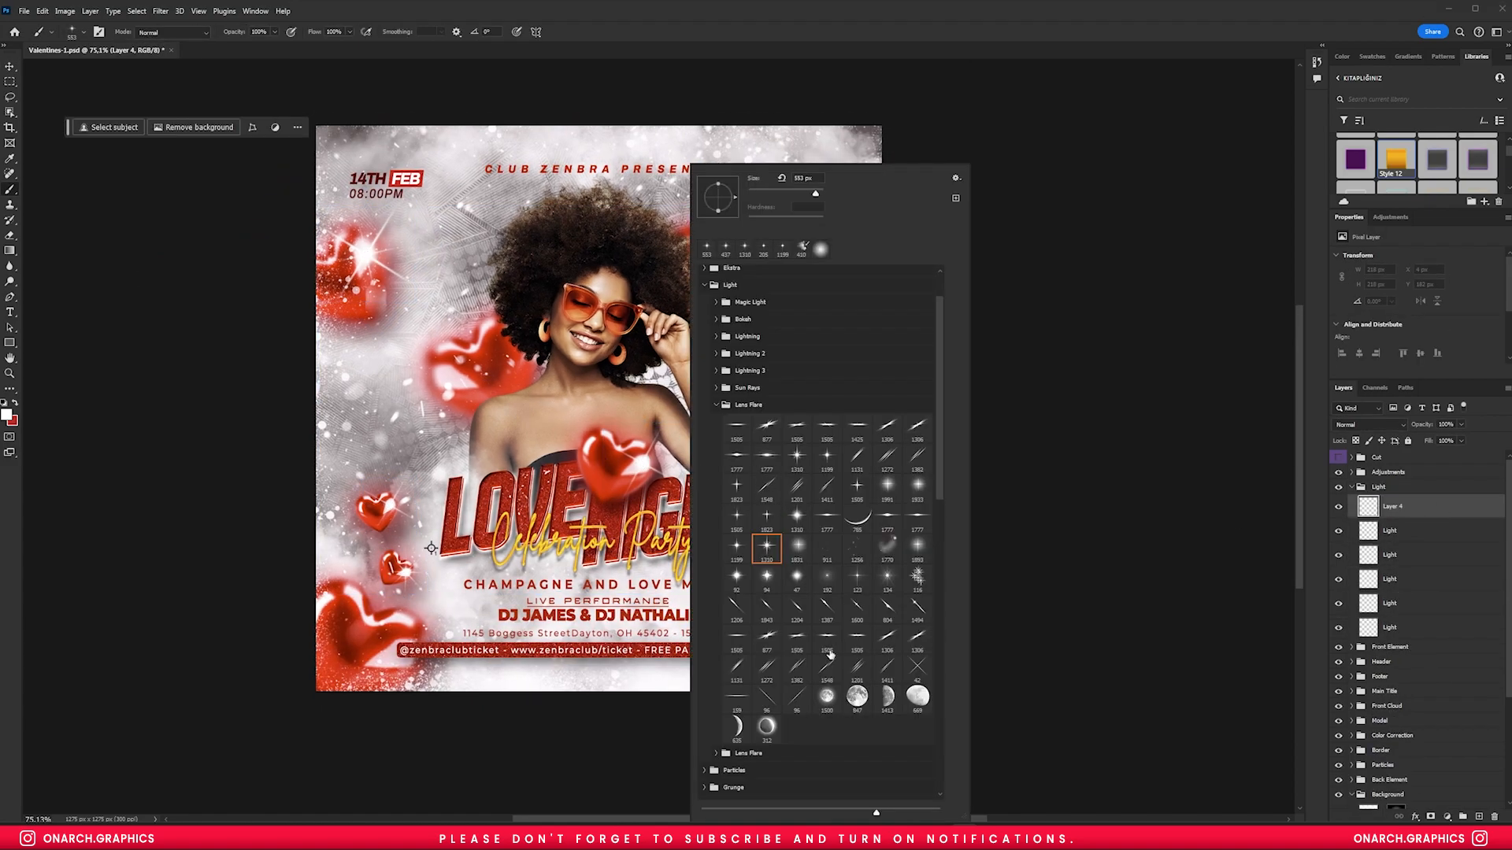
{"action": "key", "text": "Return"}
{"action": "scroll", "coordinate": [634, 469], "scroll_direction": "up", "scroll_amount": 3}
{"action": "left_click", "coordinate": [630, 479]}
{"action": "scroll", "coordinate": [638, 536], "scroll_direction": "down", "scroll_amount": 2}
- Stamp one more flare on another heart and add a fresh empty layer
{"action": "key", "text": "ctrl+shift+alt+n"}
{"action": "scroll", "coordinate": [761, 573], "scroll_direction": "up", "scroll_amount": 3}
{"action": "left_click", "coordinate": [832, 565]}
{"action": "scroll", "coordinate": [838, 573], "scroll_direction": "down", "scroll_amount": 3}
{"action": "key", "text": "ctrl+shift+alt+n"}
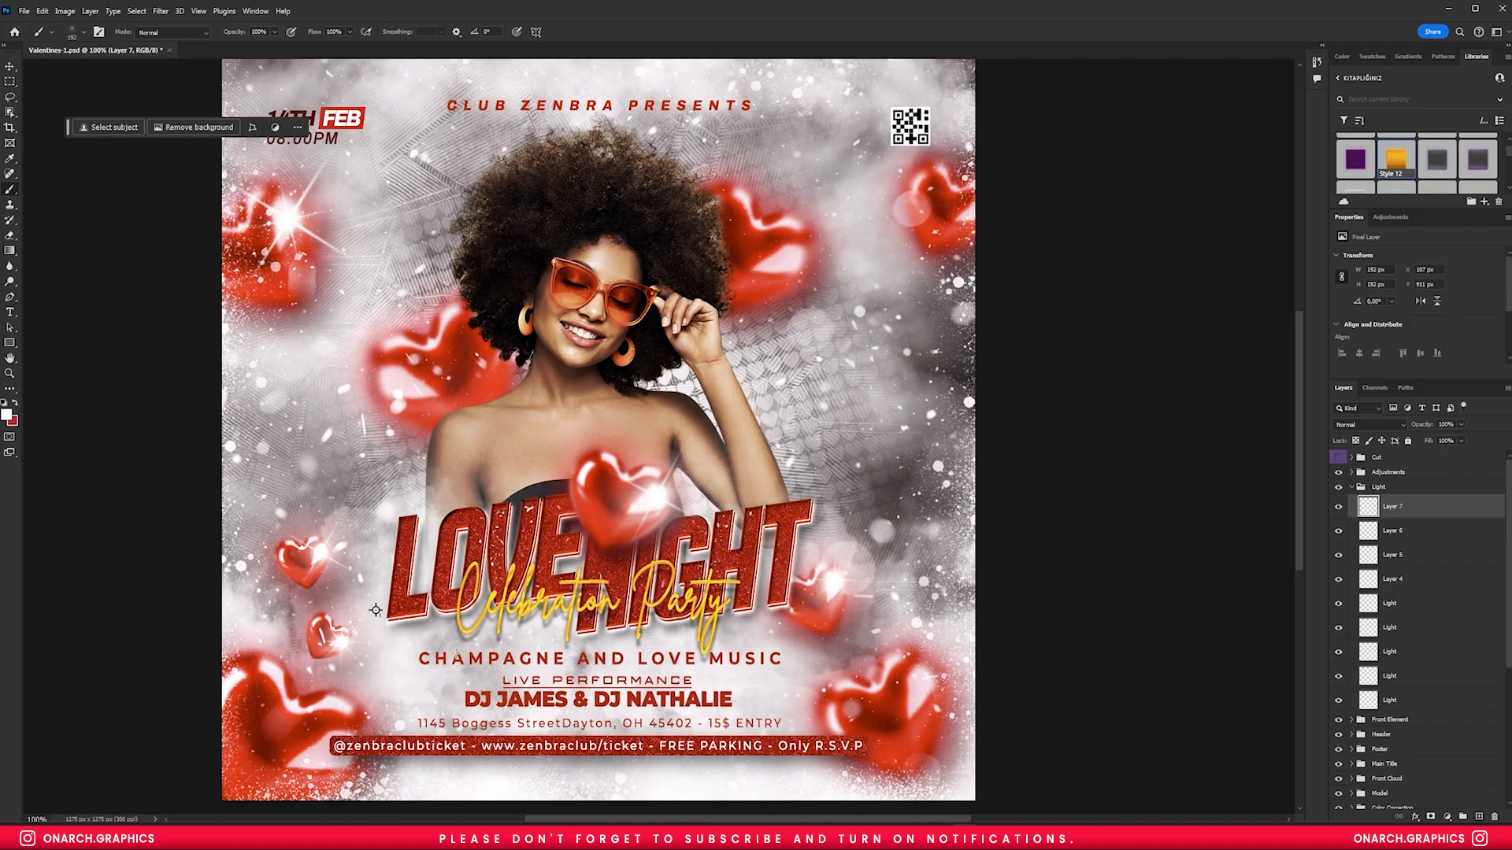
{"action": "key", "text": "ctrl+0"}
{"action": "key", "text": "v"}
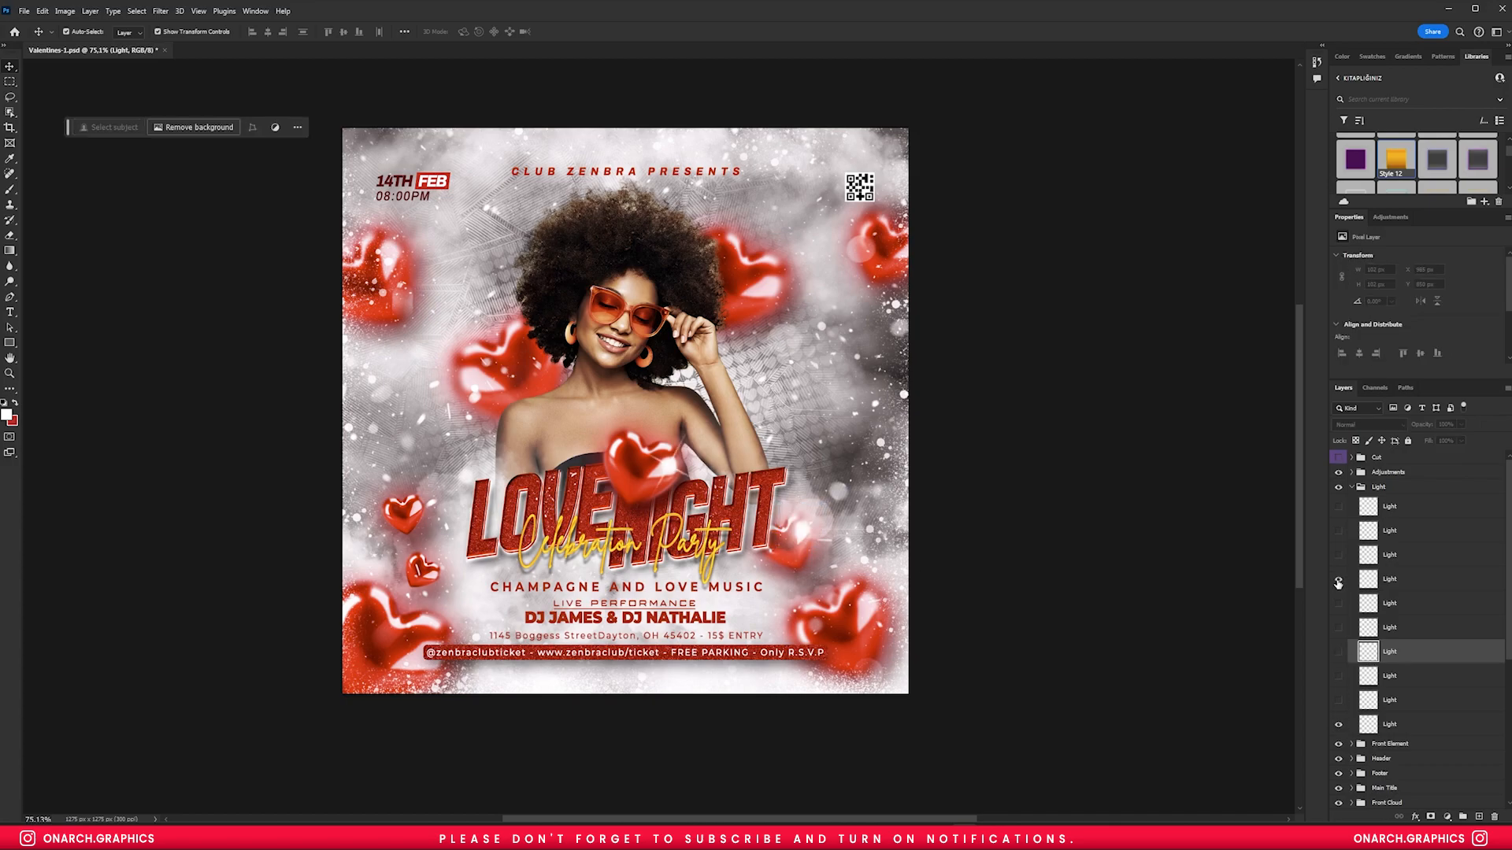
- Compare the Light sparkles, deleting the bottom Light layer and merging chosen ones
{"action": "left_click", "coordinate": [1339, 604]}
{"action": "left_click", "coordinate": [1372, 700]}
{"action": "key", "text": "Delete"}
{"action": "left_click", "coordinate": [1338, 556]}
{"action": "left_click_drag", "start_coordinate": [1395, 556], "coordinate": [1397, 668]}
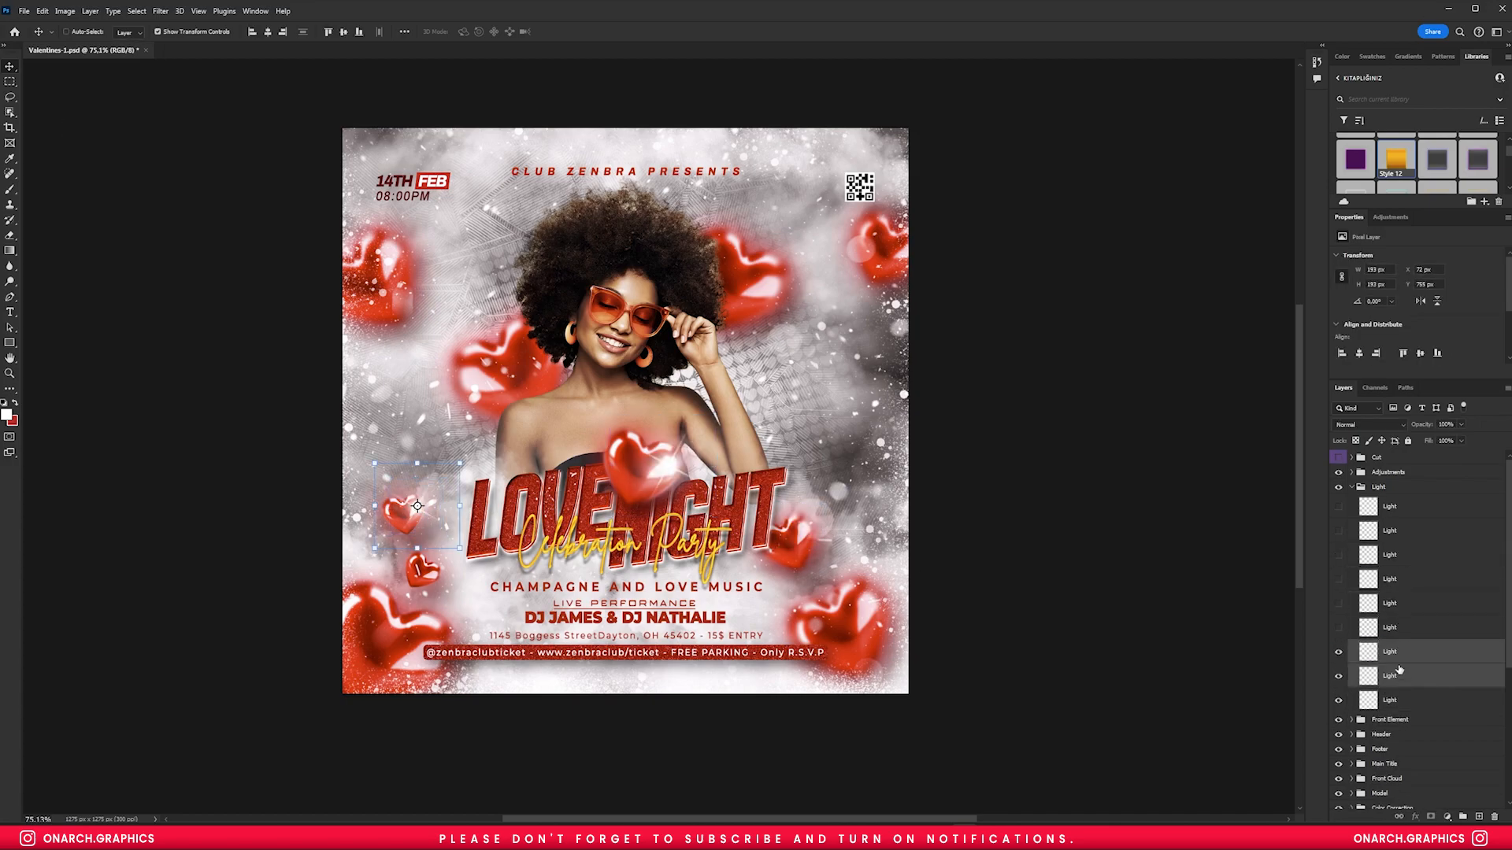
{"action": "key", "text": "ctrl+e"}
{"action": "left_click", "coordinate": [1338, 627]}
{"action": "left_click", "coordinate": [1339, 579]}
{"action": "left_click", "coordinate": [1338, 507]}
{"action": "left_click", "coordinate": [1338, 531]}
- Remove the leftover Light layers and keep the remaining sparkles visible
{"action": "double_click", "coordinate": [1389, 530]}
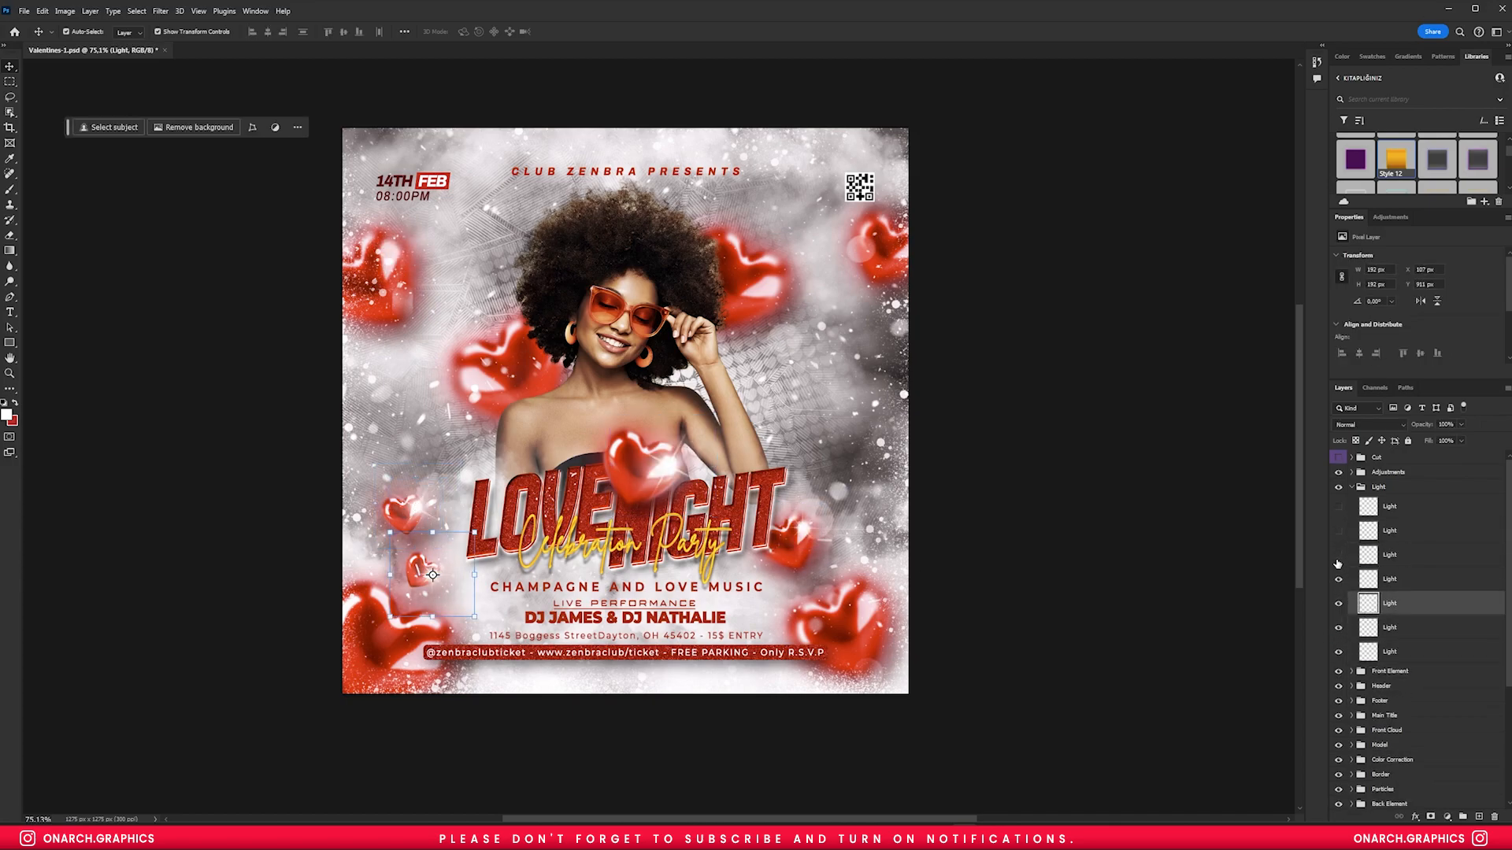
{"action": "left_click", "coordinate": [1130, 589]}
{"action": "left_click", "coordinate": [1338, 604]}
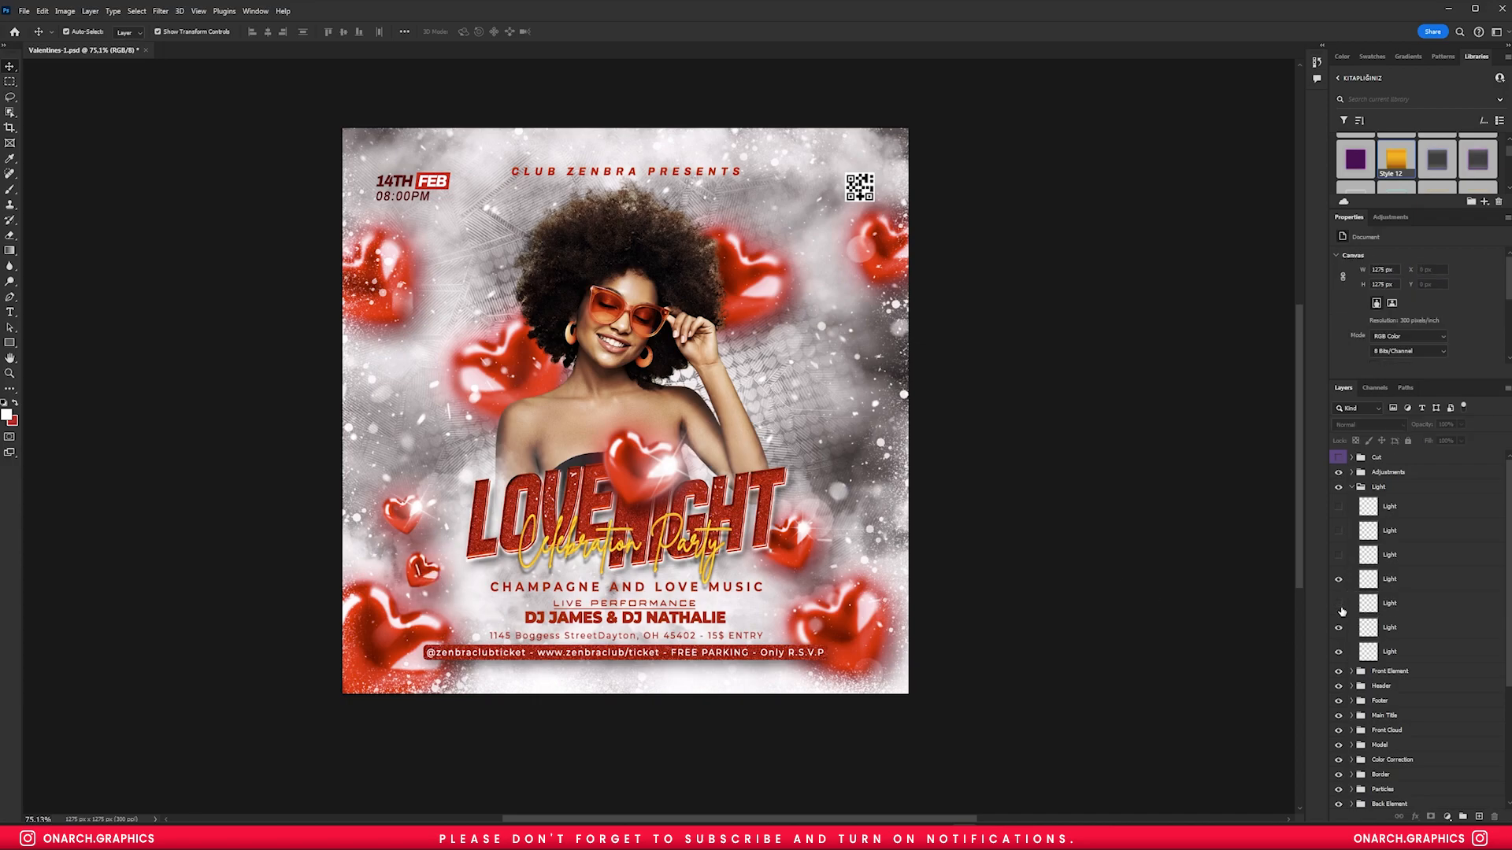
{"action": "left_click", "coordinate": [1338, 530]}
{"action": "left_click", "coordinate": [1397, 538]}
{"action": "key", "text": "ctrl+e"}
{"action": "left_click_drag", "start_coordinate": [1397, 538], "coordinate": [1339, 554]}
{"action": "left_click", "coordinate": [1395, 506]}
{"action": "key", "text": "ctrl+e"}
{"action": "left_click", "coordinate": [1339, 530]}
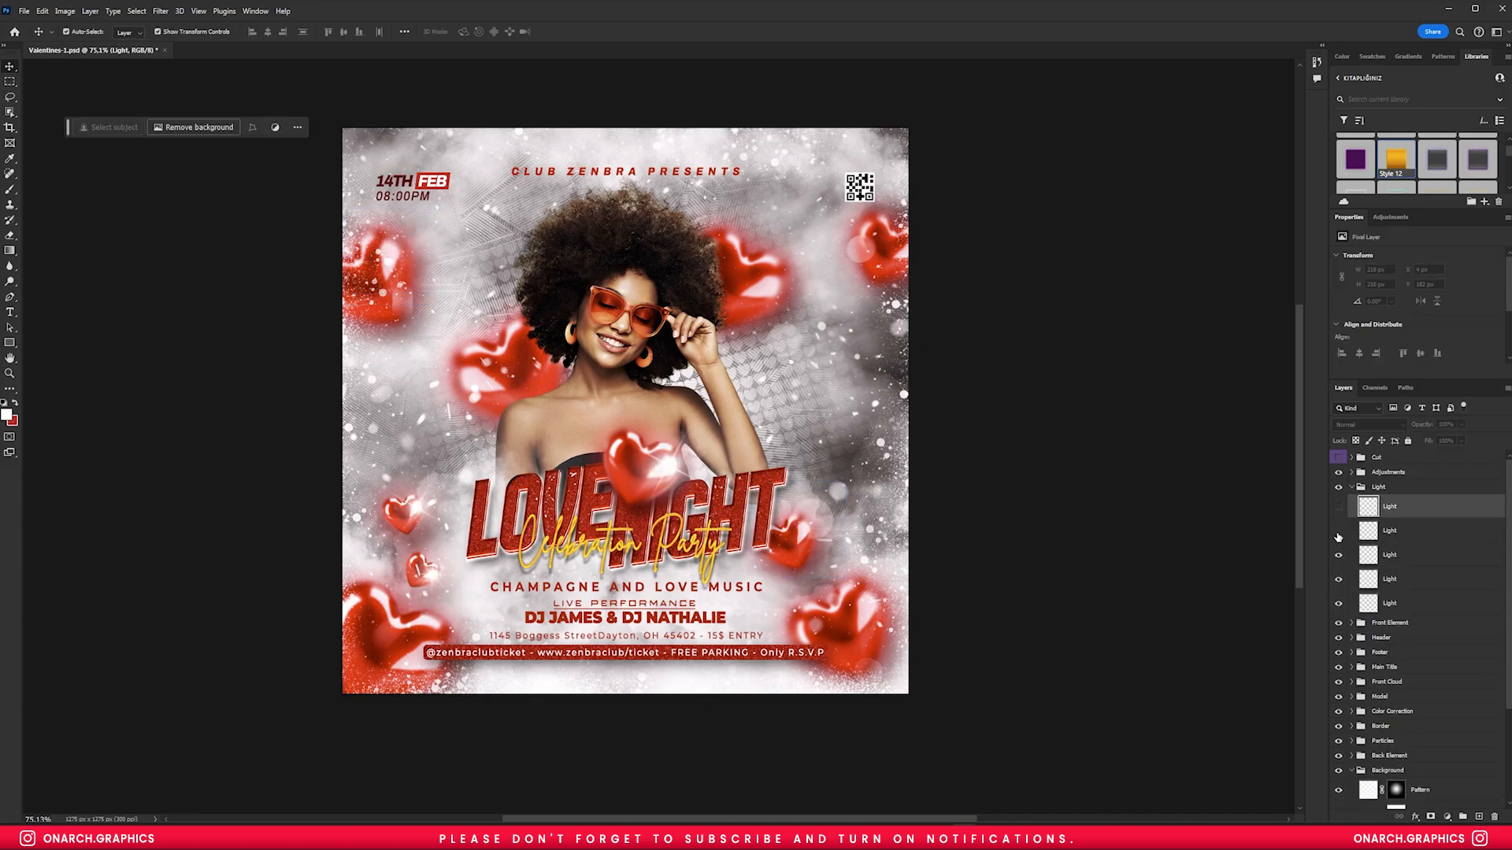
{"action": "scroll", "coordinate": [779, 402], "scroll_direction": "up", "scroll_amount": 5}
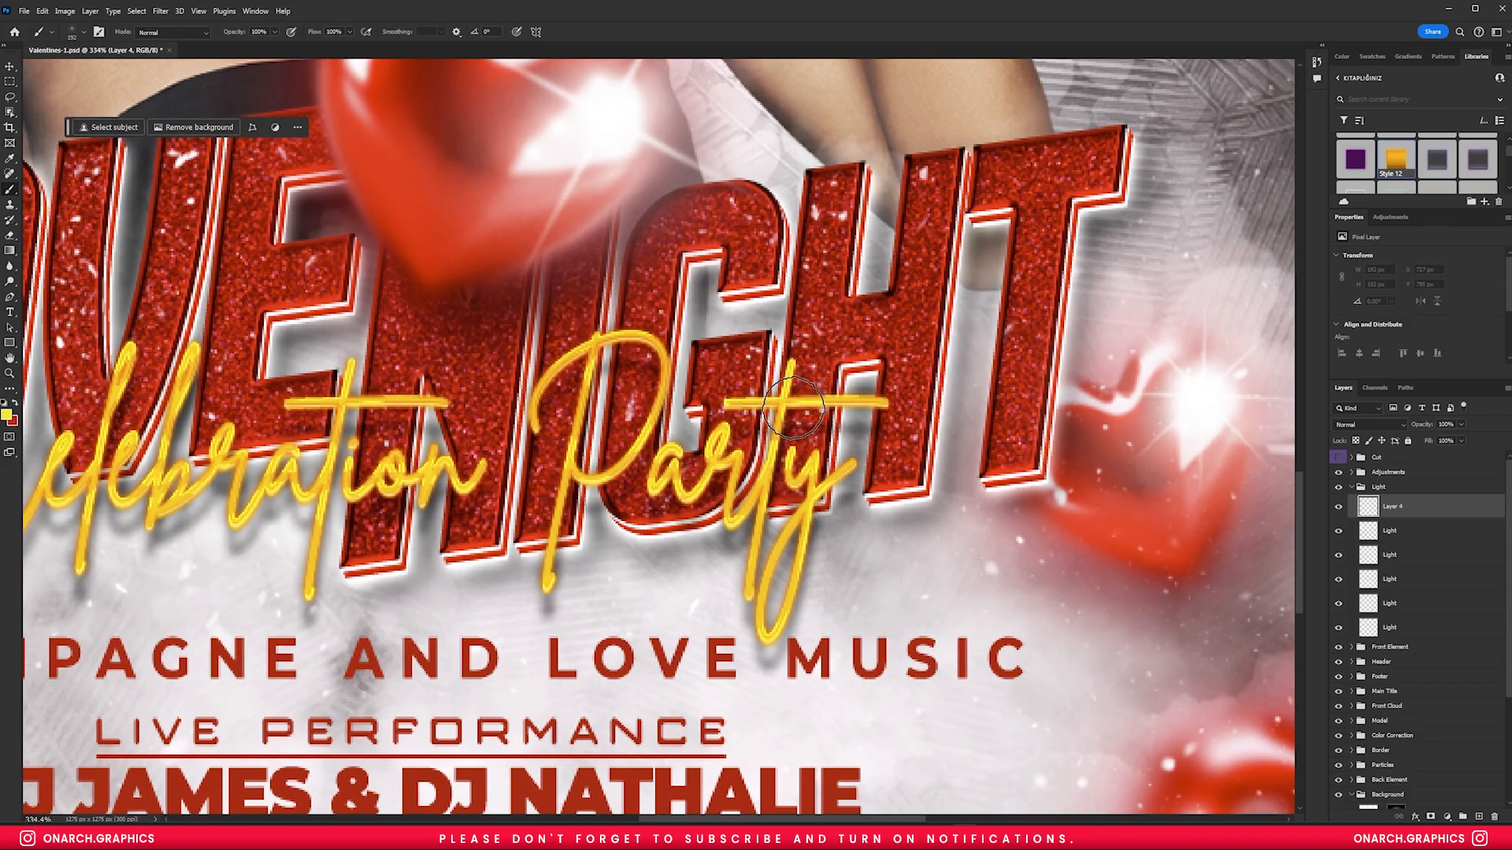
- Stamp a four-point star over Party, then shrink and rotate it
{"action": "scroll", "coordinate": [824, 473], "scroll_direction": "down", "scroll_amount": 4}
{"action": "right_click", "coordinate": [875, 407]}
{"action": "left_click", "coordinate": [930, 550]}
{"action": "left_click", "coordinate": [836, 368]}
{"action": "key", "text": "ctrl+z"}
{"action": "right_click", "coordinate": [795, 424], "text": "alt"}
{"action": "left_click", "coordinate": [794, 424]}
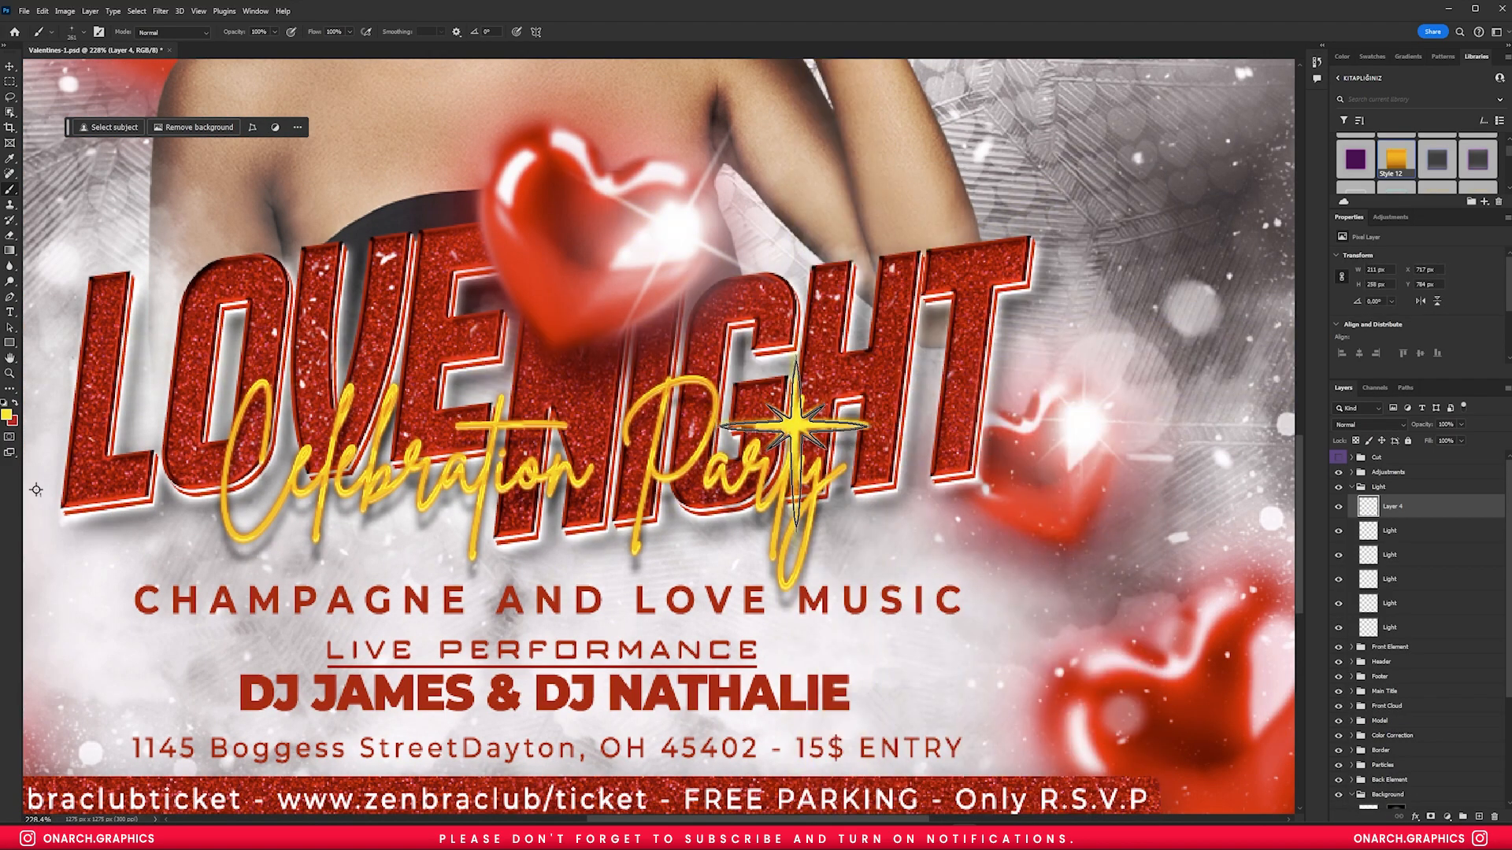
{"action": "key", "text": "ctrl+t"}
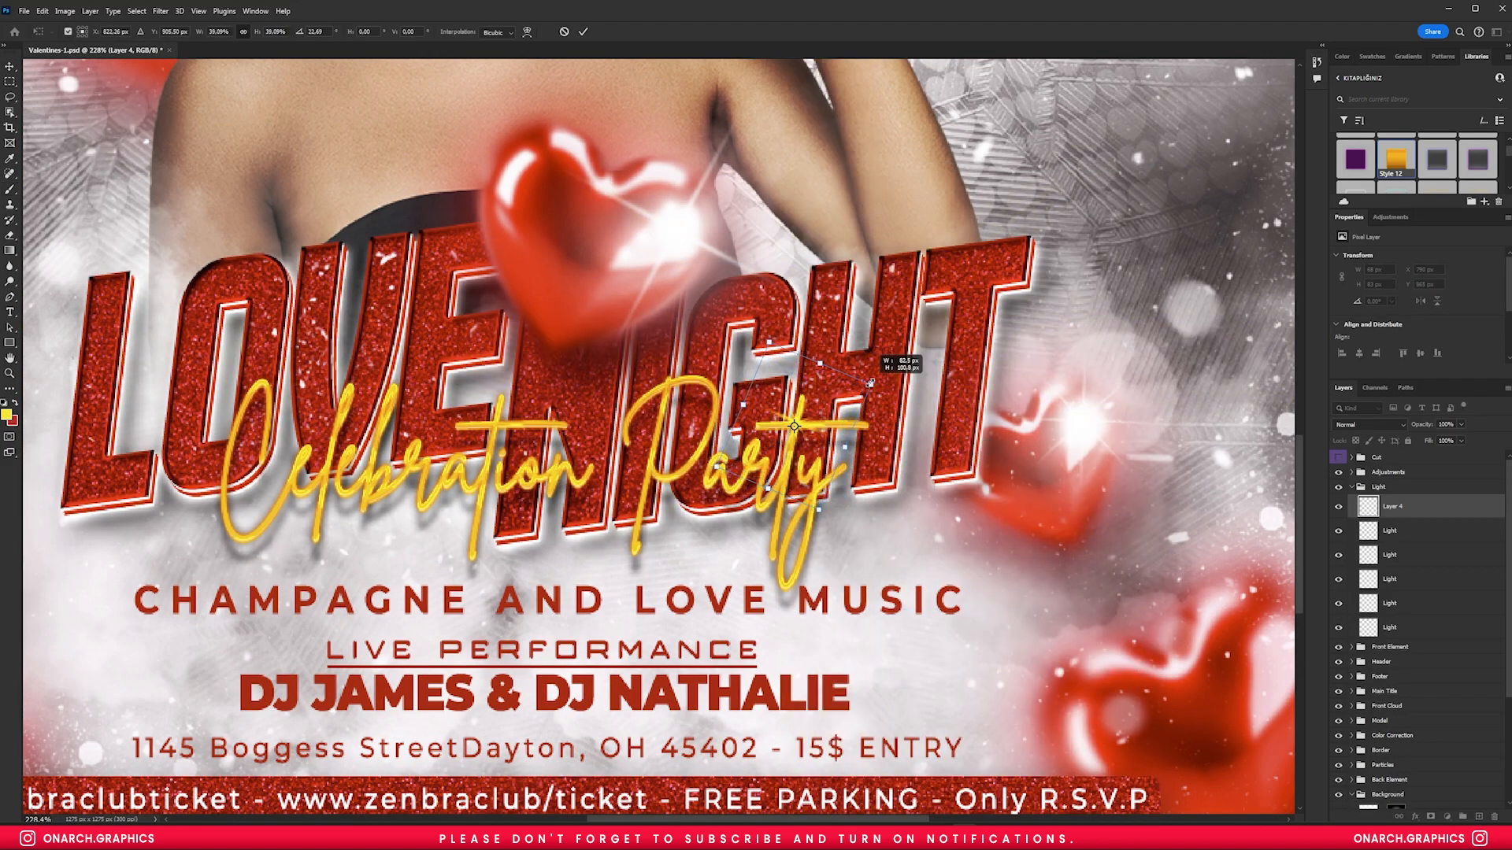
{"action": "key", "text": "Return"}
- Give the star a yellow Outer Glow in Linear Dodge (Add), 65% opacity, 9% range
{"action": "key", "text": "ctrl+0"}
{"action": "scroll", "coordinate": [780, 441], "scroll_direction": "up", "scroll_amount": 6}
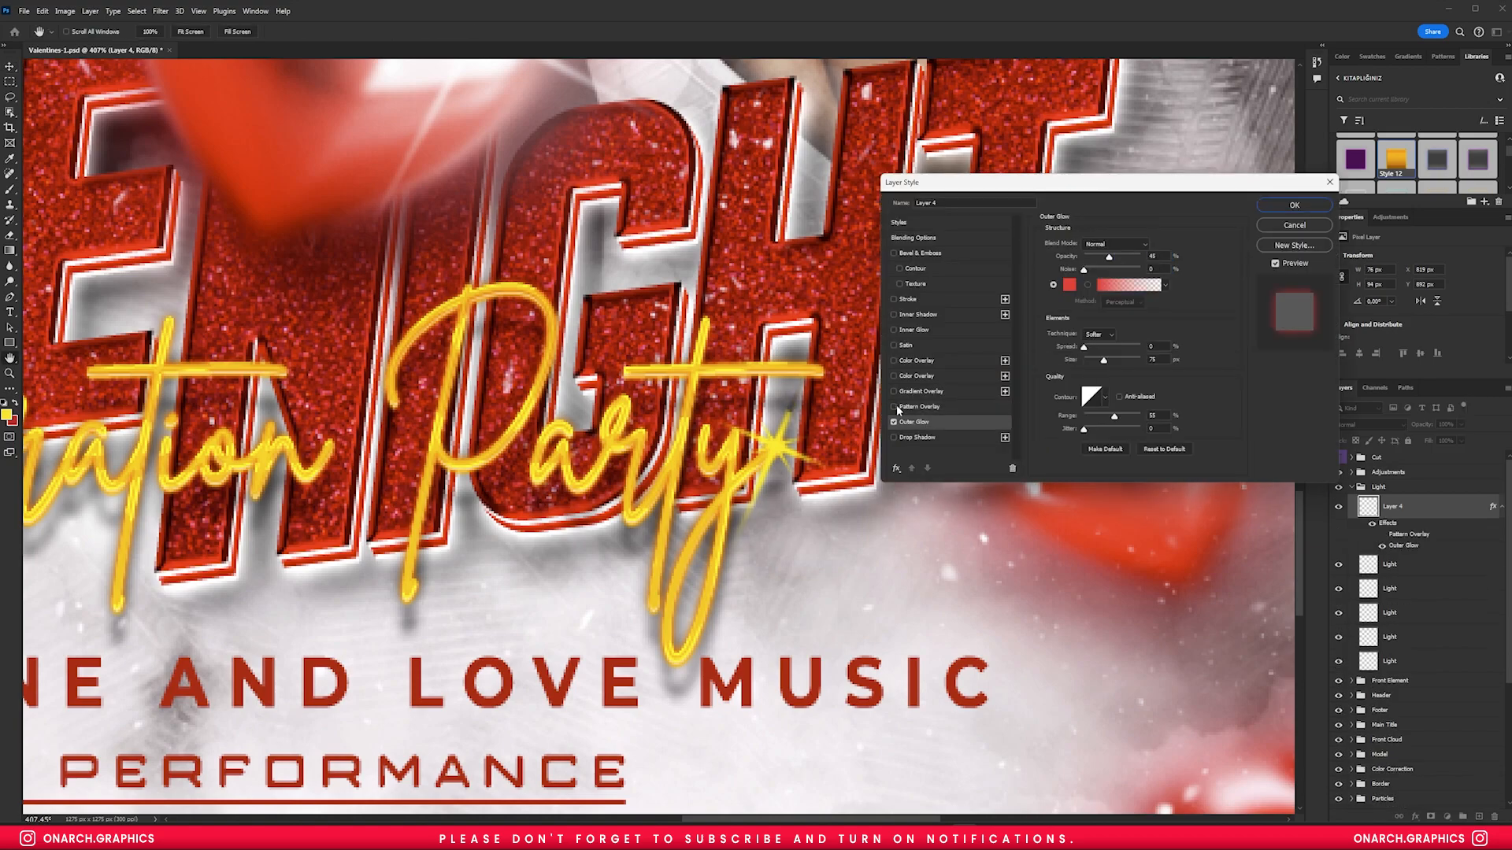
{"action": "left_click", "coordinate": [1069, 285]}
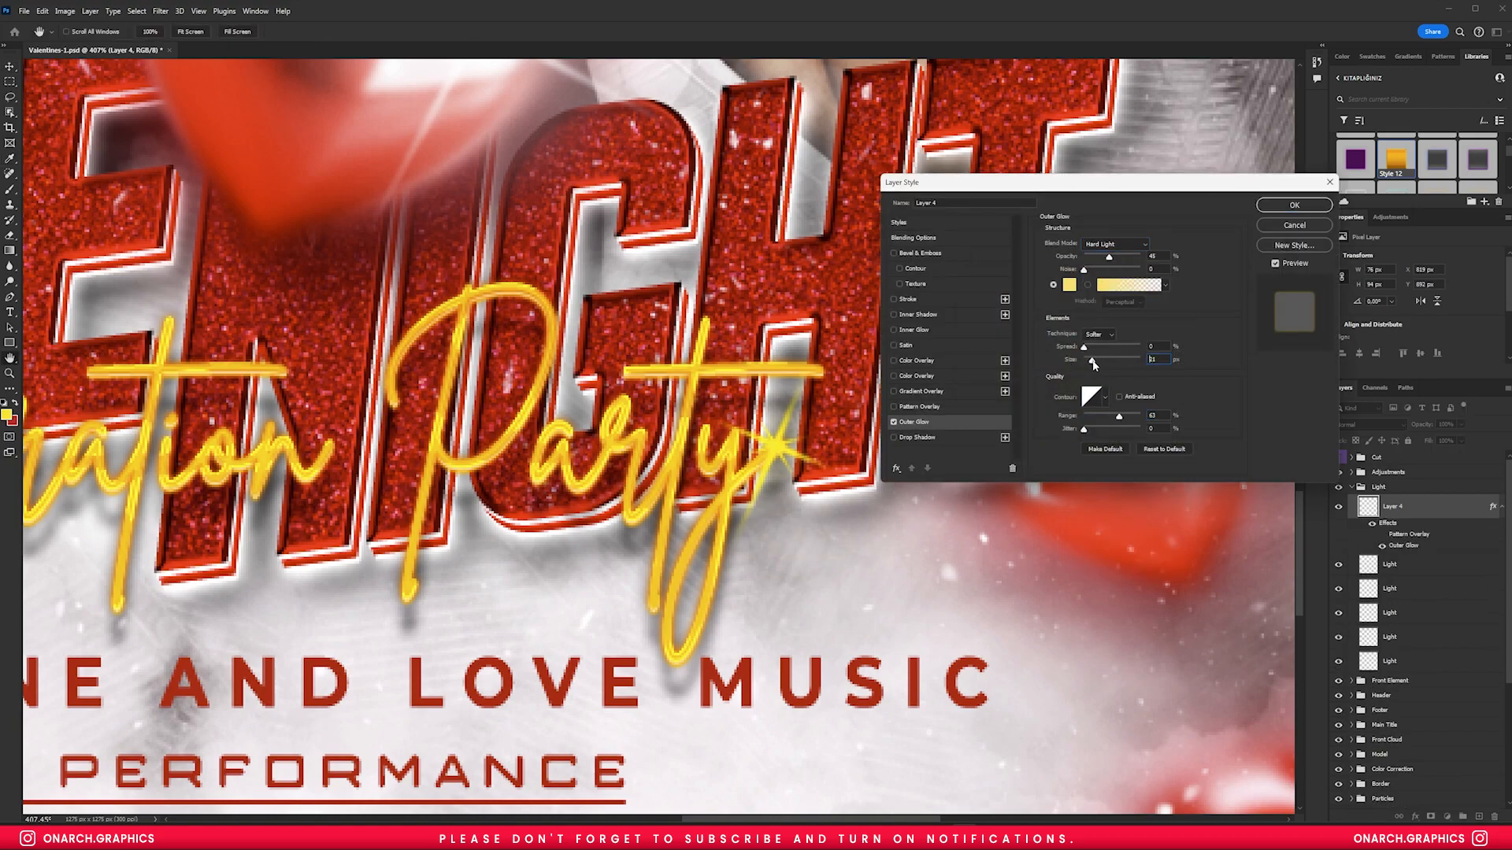
{"action": "left_click_drag", "start_coordinate": [1092, 361], "coordinate": [1097, 360]}
{"action": "left_click", "coordinate": [1113, 244]}
{"action": "left_click", "coordinate": [1111, 359]}
{"action": "key", "text": "Down"}
{"action": "left_click_drag", "start_coordinate": [1109, 257], "coordinate": [1121, 258]}
{"action": "left_click_drag", "start_coordinate": [1119, 416], "coordinate": [1088, 417]}
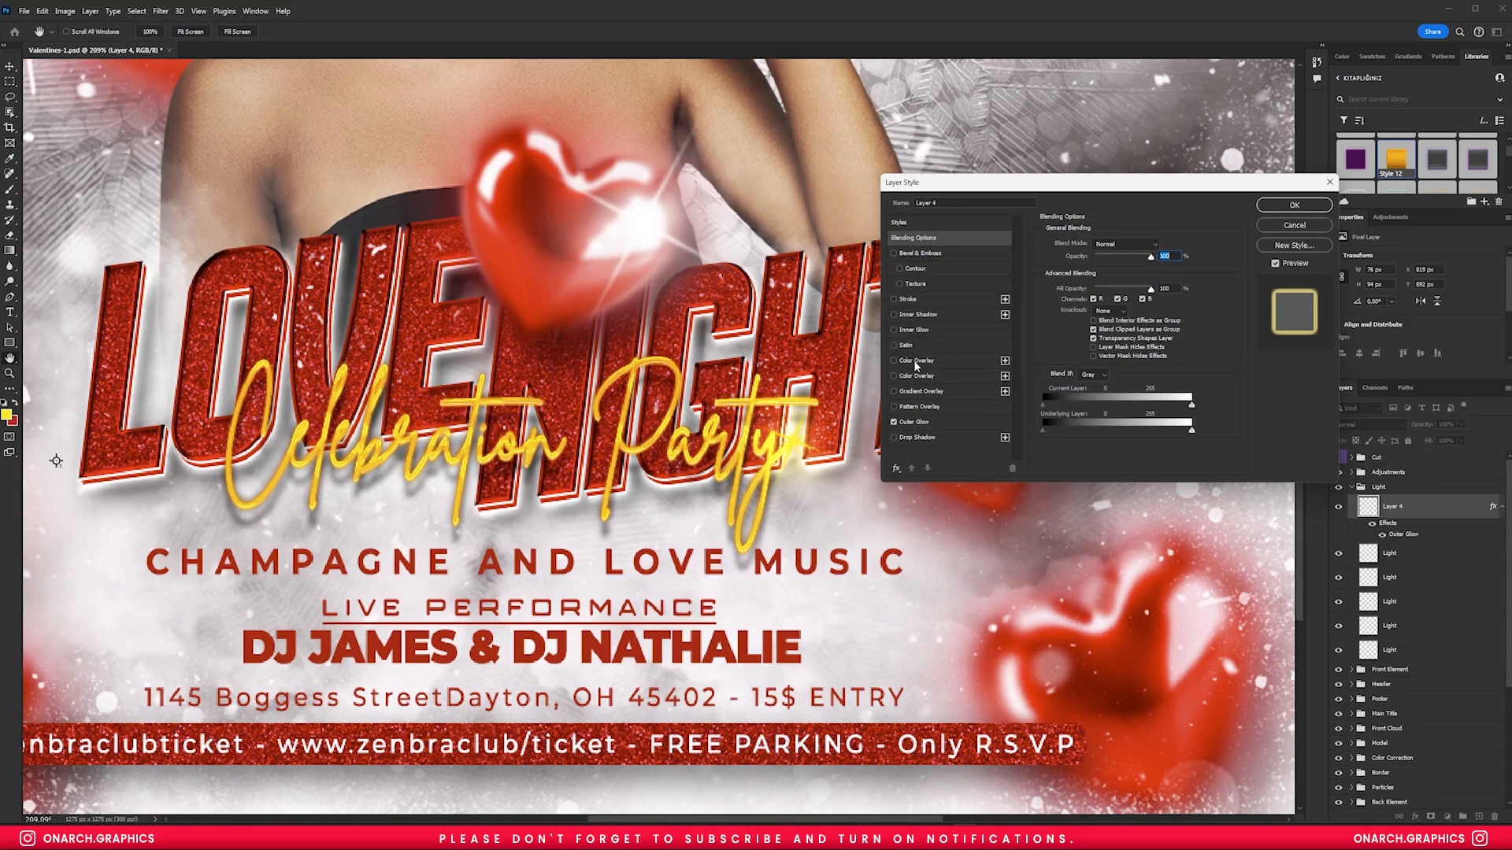
- Add a white Inner Glow and place star copies near Party and Celebration's C
{"action": "left_click", "coordinate": [1070, 285]}
{"action": "key", "text": "Return"}
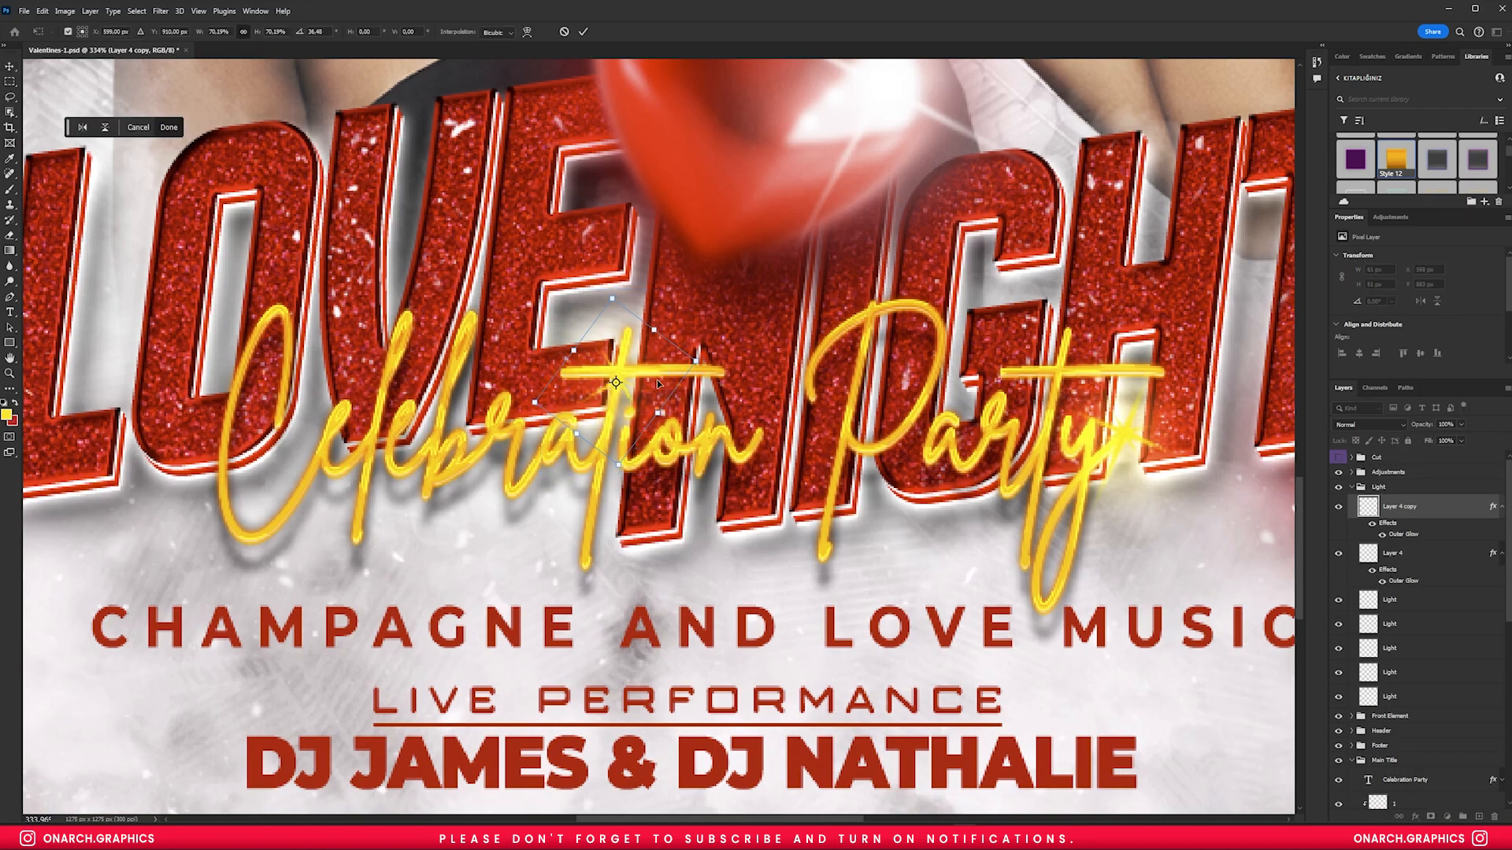
{"action": "left_click_drag", "start_coordinate": [656, 379], "coordinate": [749, 420]}
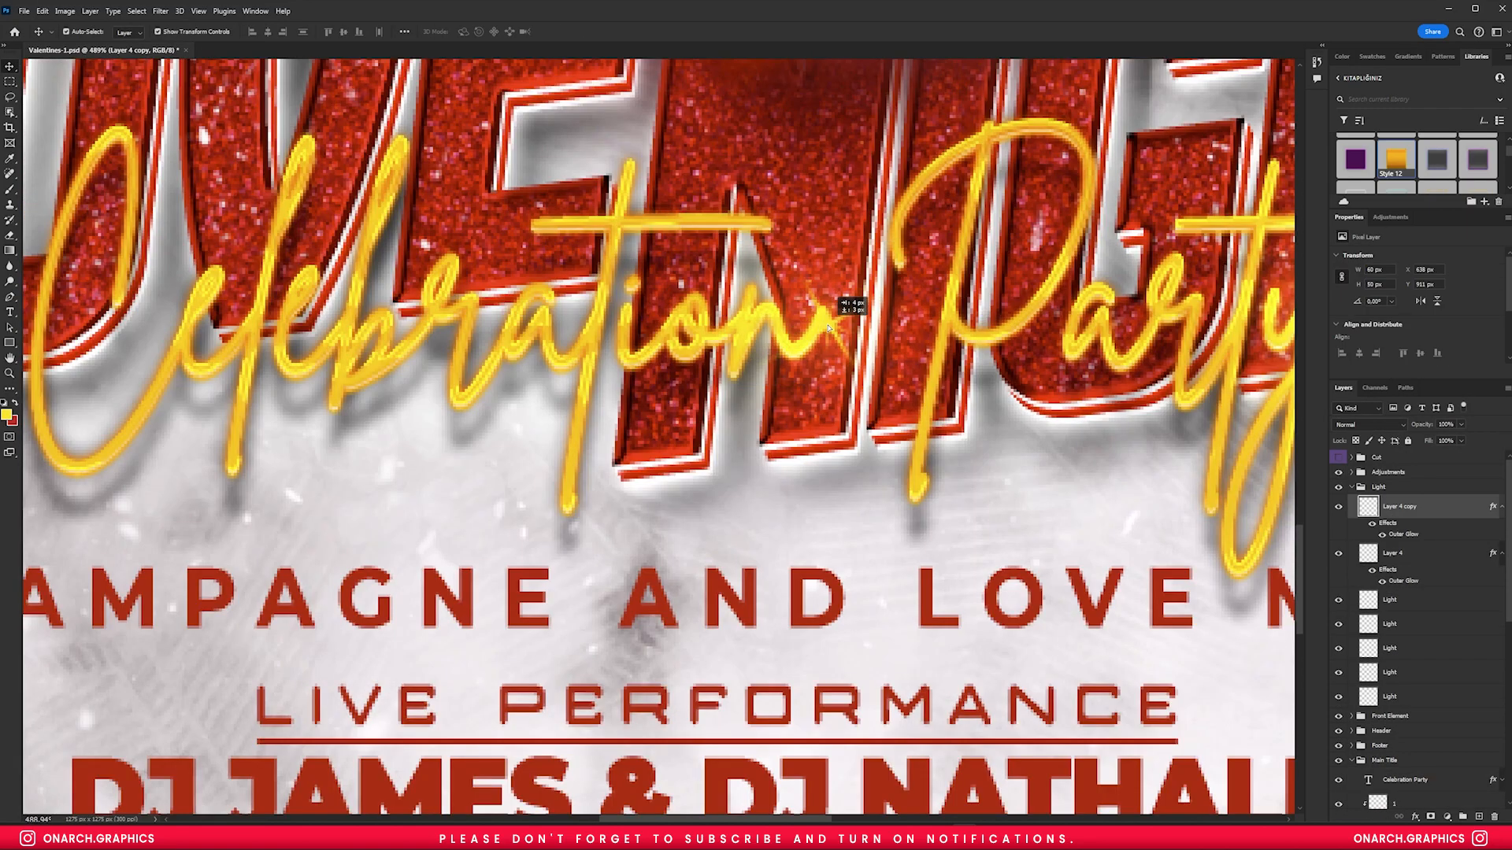
{"action": "left_click_drag", "start_coordinate": [841, 306], "coordinate": [219, 293]}
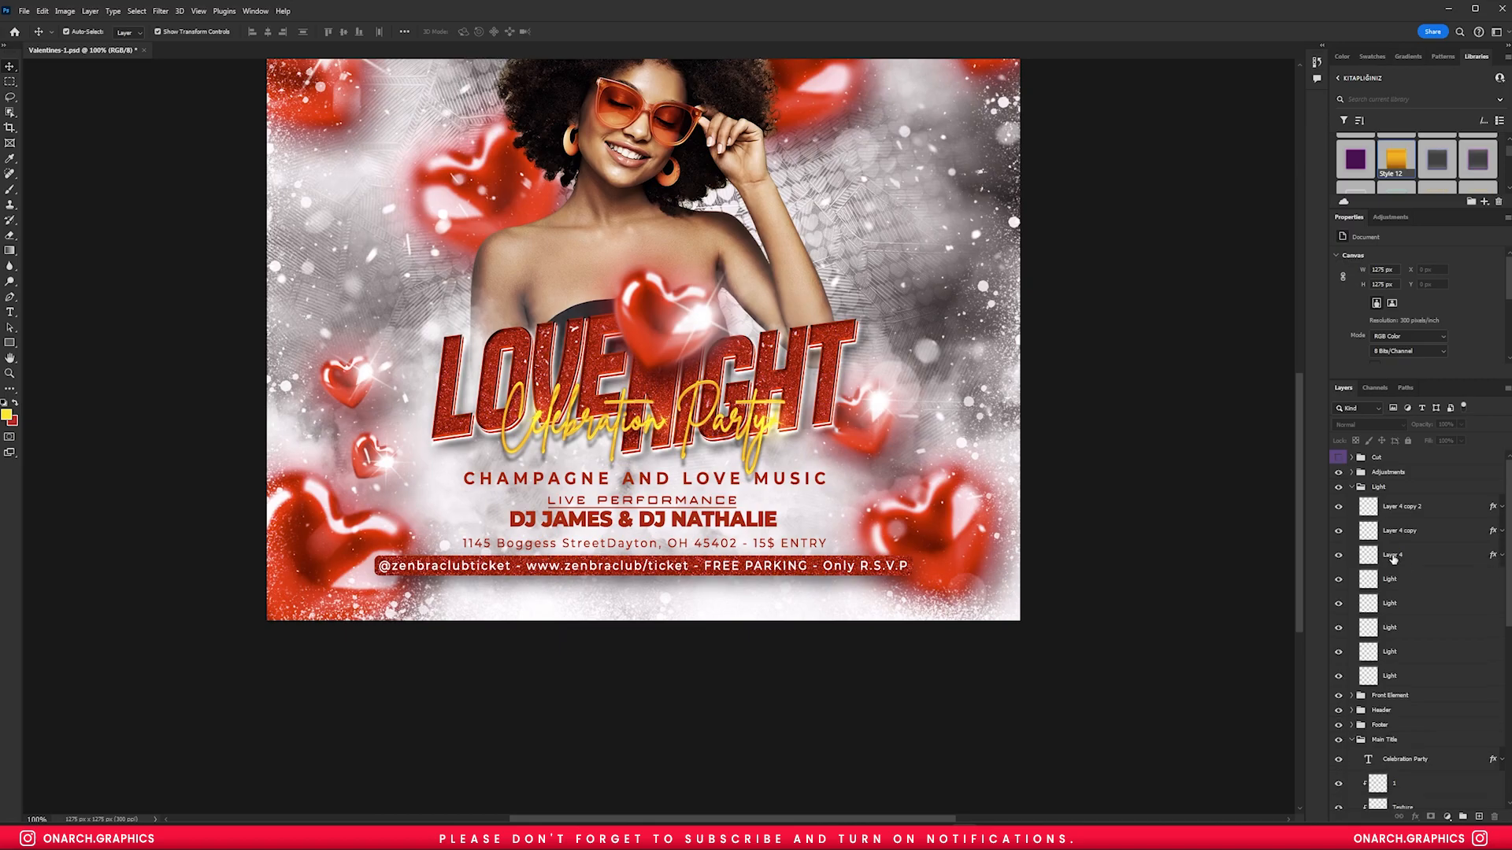
{"action": "right_click", "coordinate": [761, 526]}
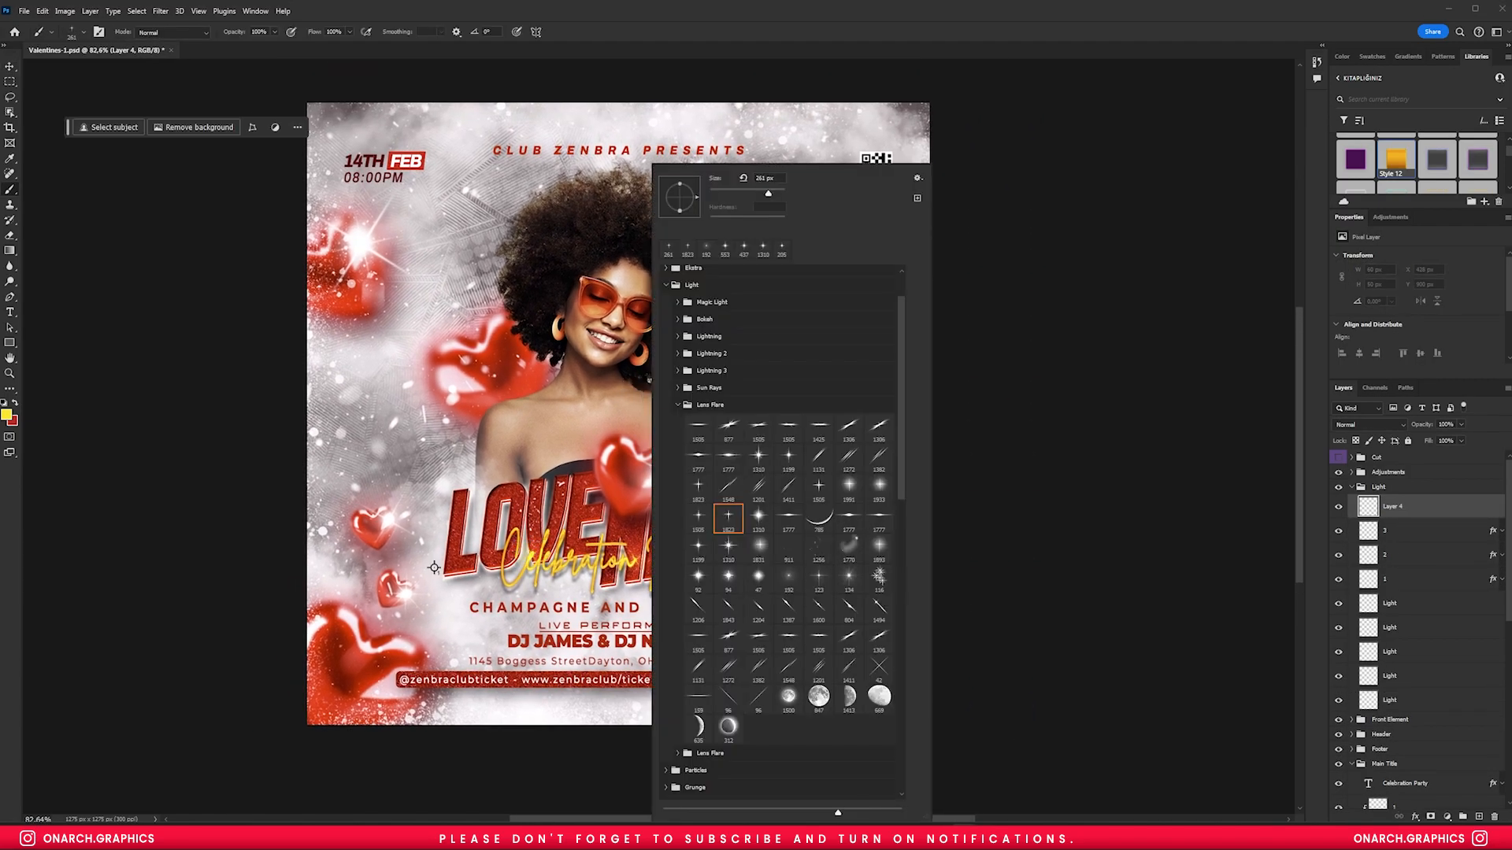